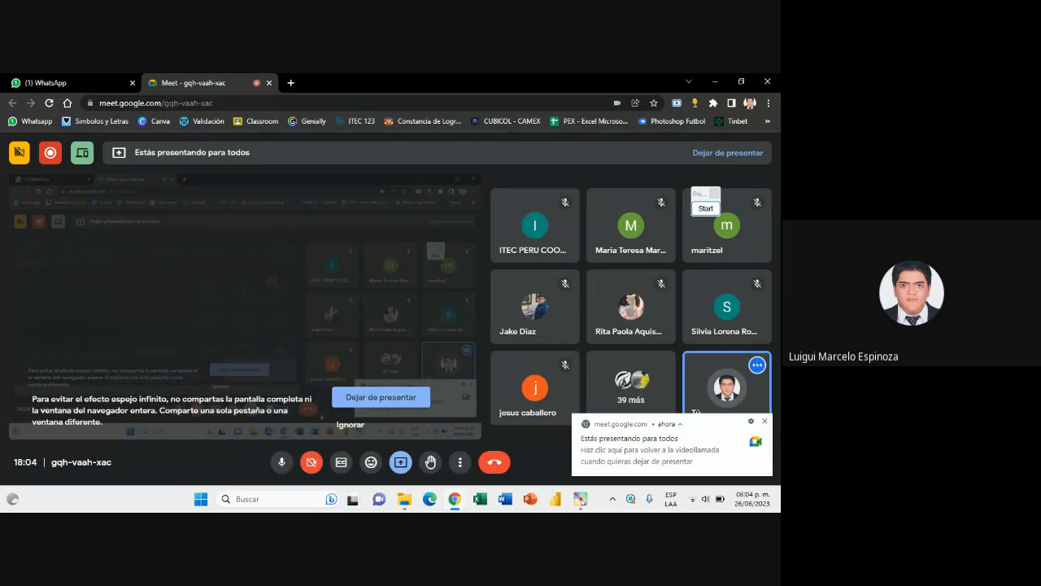
# Dismiss the screen-sharing notifications and open the chat messages of the Meet call
pyautogui.click(765, 421)
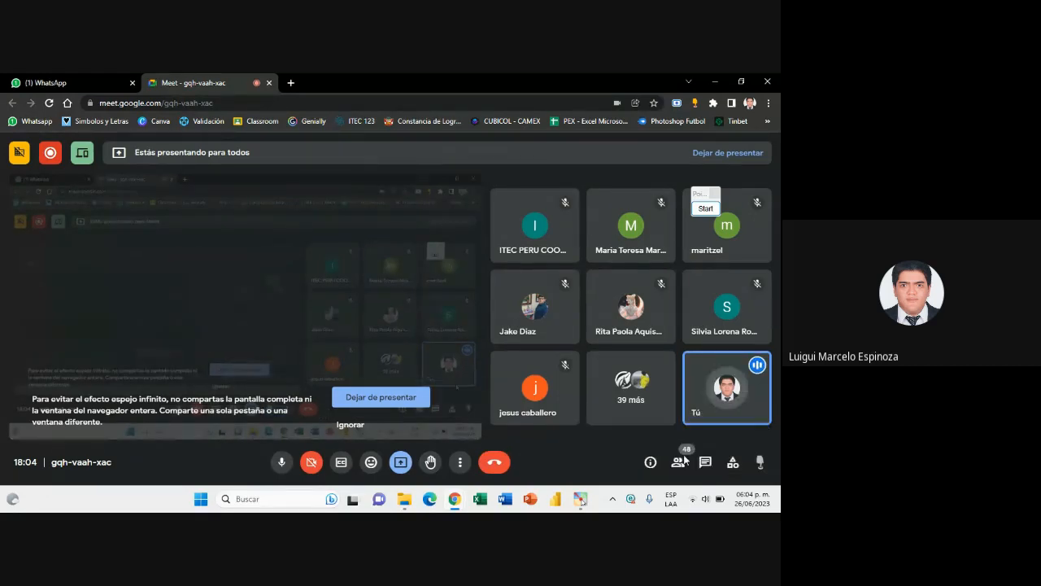
pyautogui.click(706, 468)
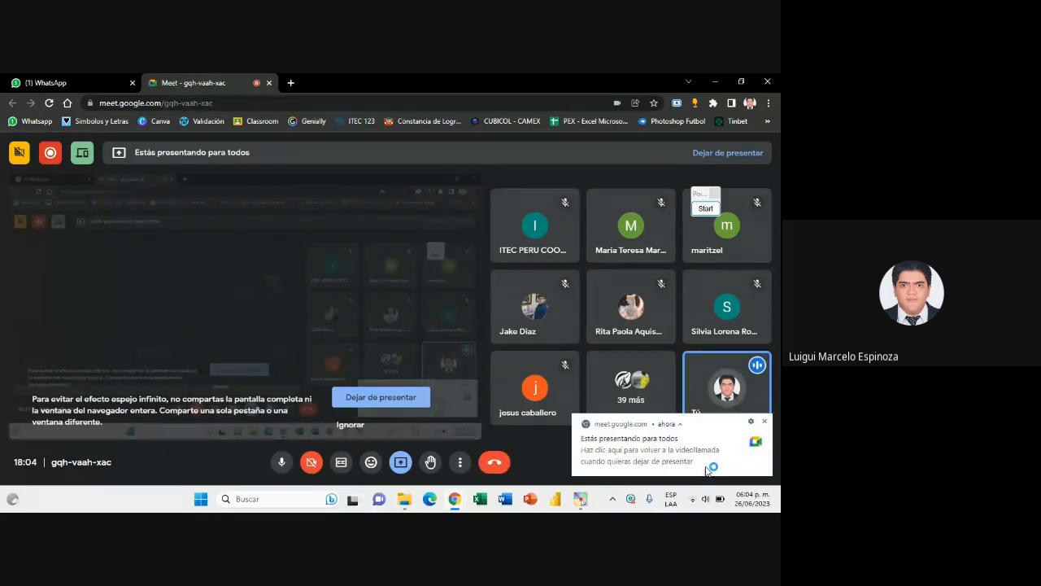
pyautogui.click(764, 421)
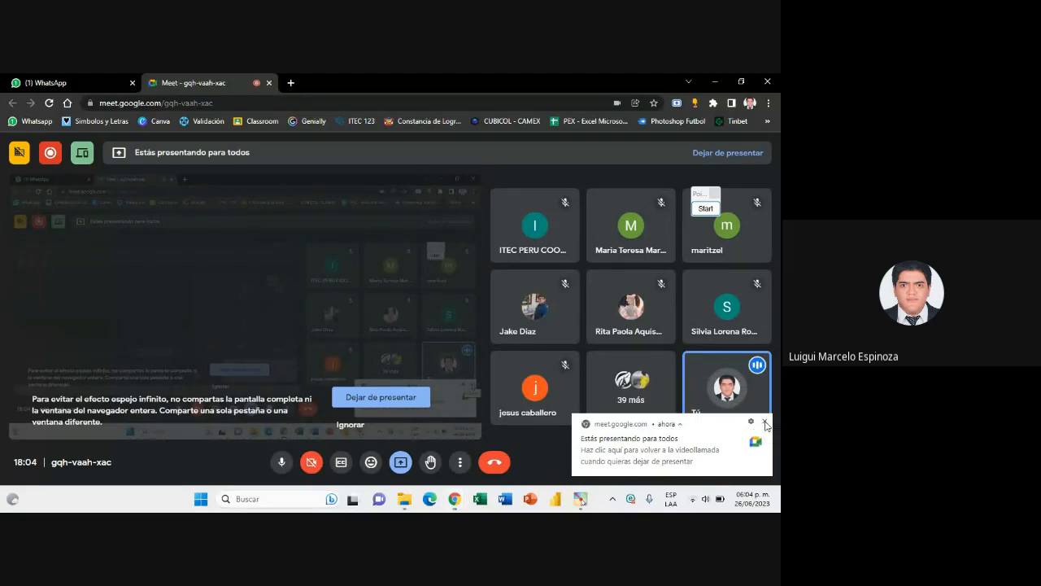
pyautogui.click(706, 464)
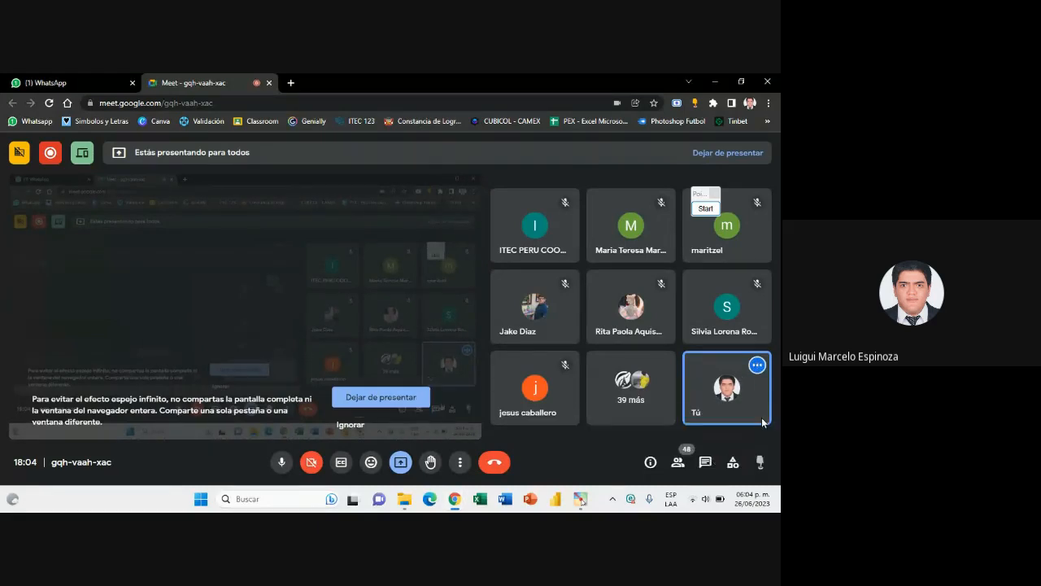
pyautogui.click(765, 423)
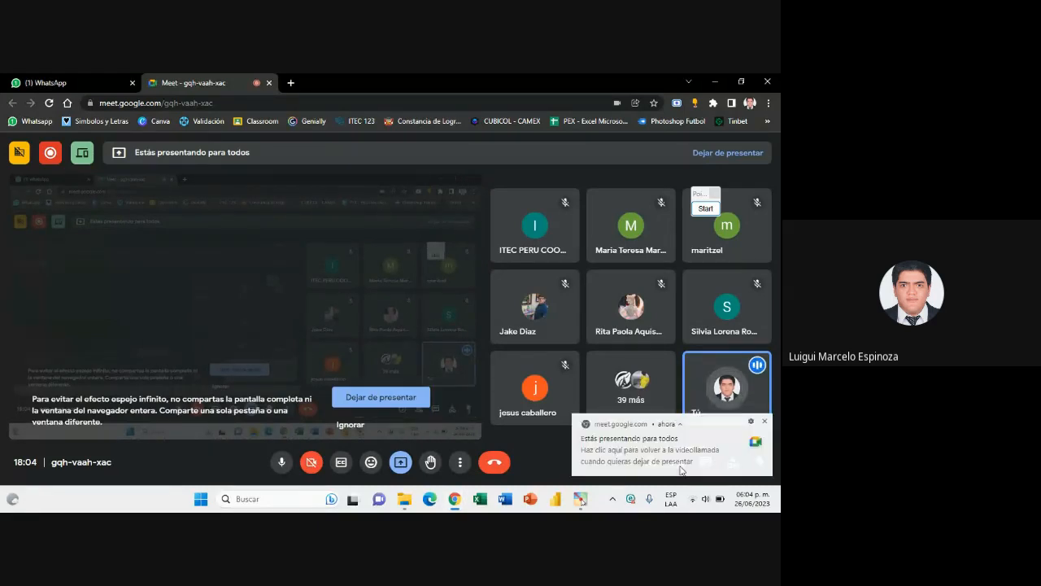
pyautogui.click(688, 468)
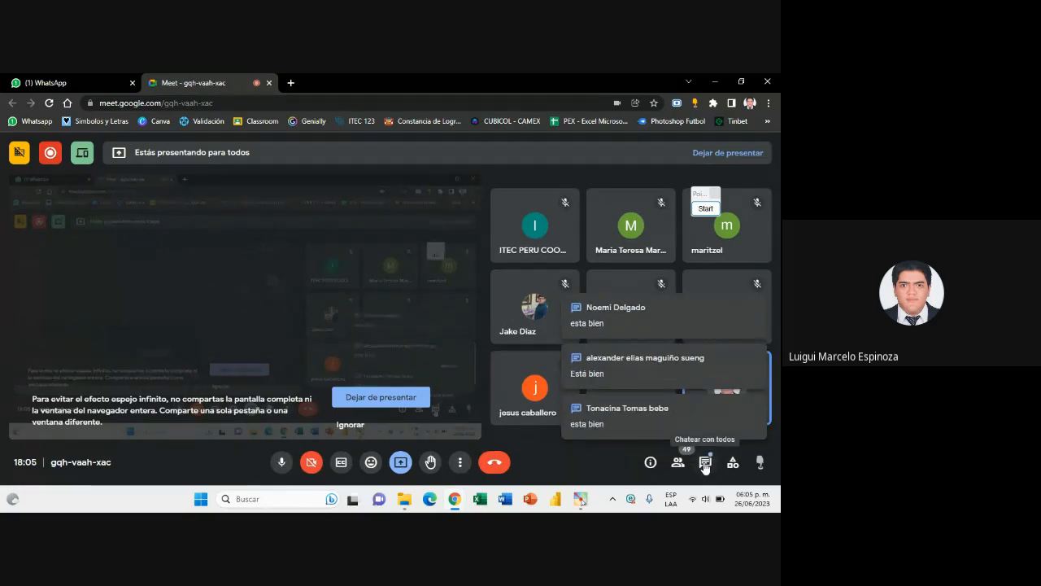
pyautogui.click(704, 463)
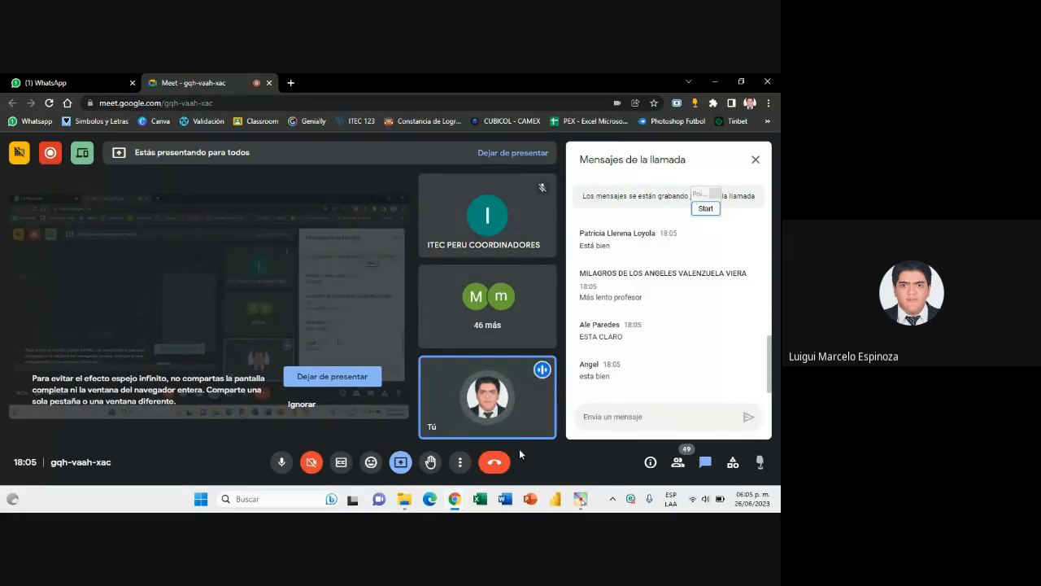
# Switch to the EXCEL BÁSICO folder, outline the Clase 4 - Excel Básico file with a red annotation rectangle, and open that workbook
pyautogui.click(413, 506)
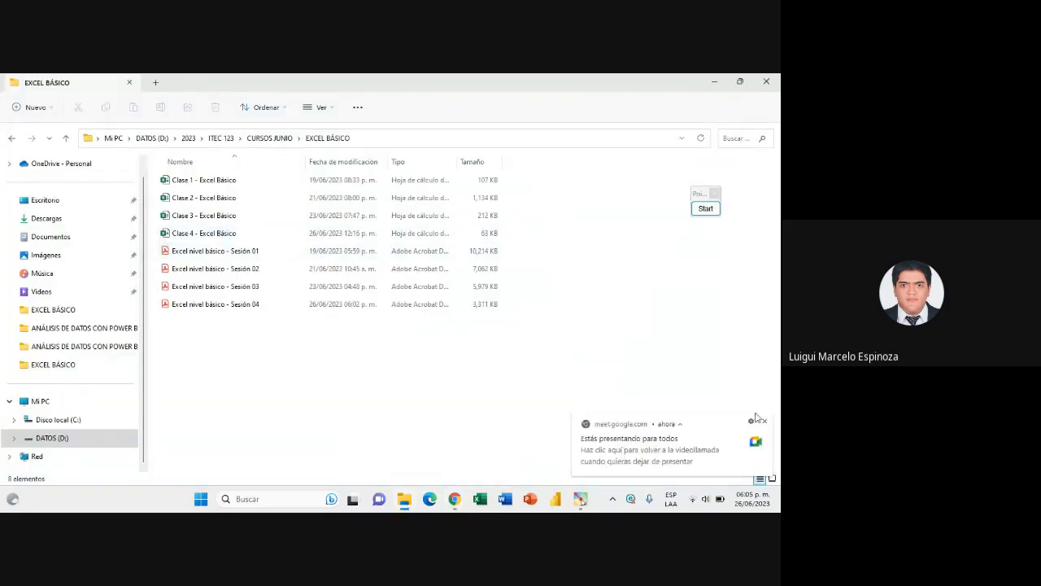
pyautogui.click(705, 208)
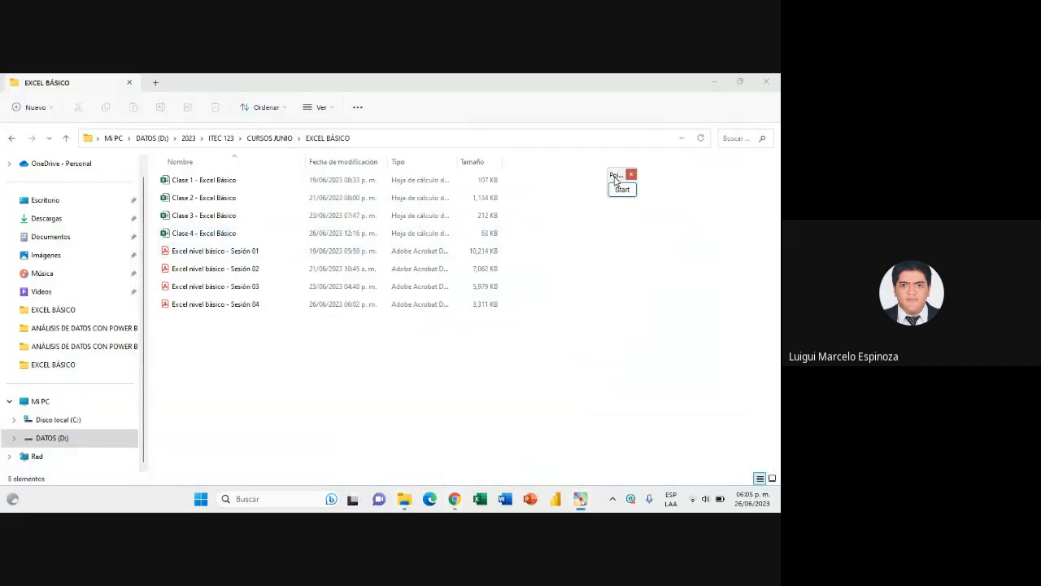
pyautogui.click(616, 338)
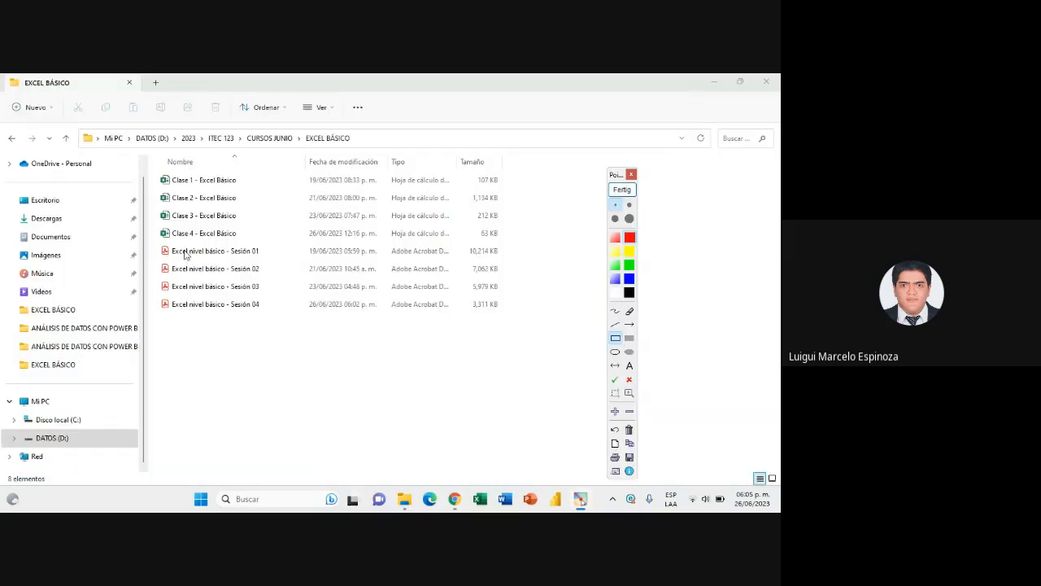
pyautogui.moveTo(153, 223)
pyautogui.mouseDown()
pyautogui.moveTo(391, 246)
pyautogui.moveTo(506, 242)
pyautogui.mouseUp()
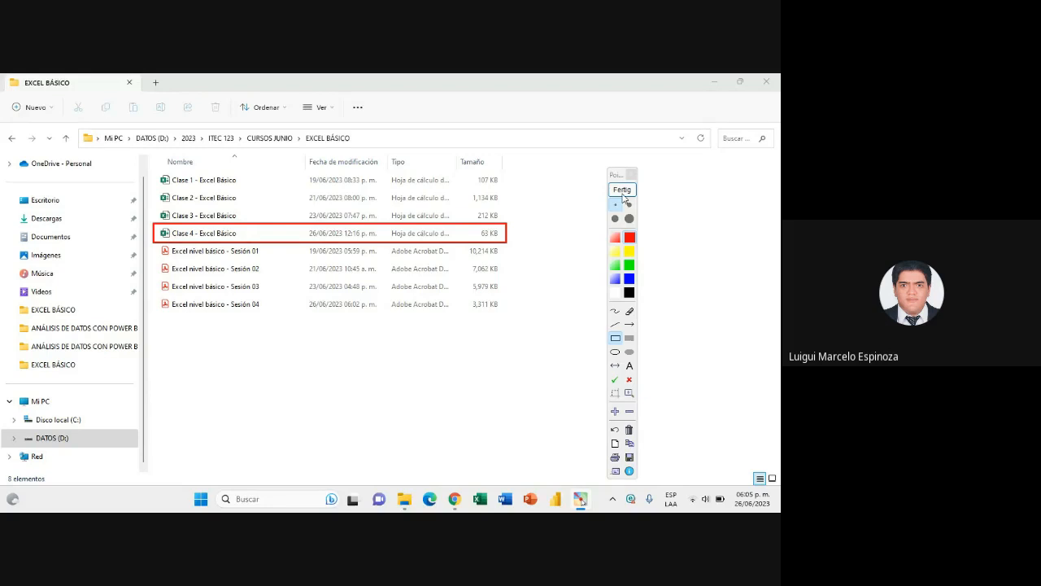
pyautogui.click(622, 190)
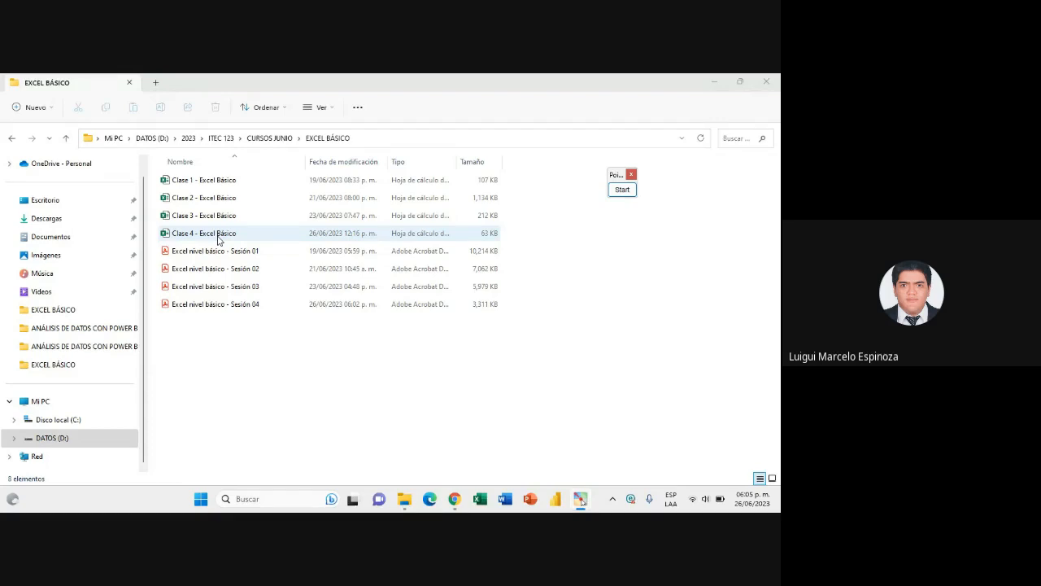
pyautogui.doubleClick(204, 233)
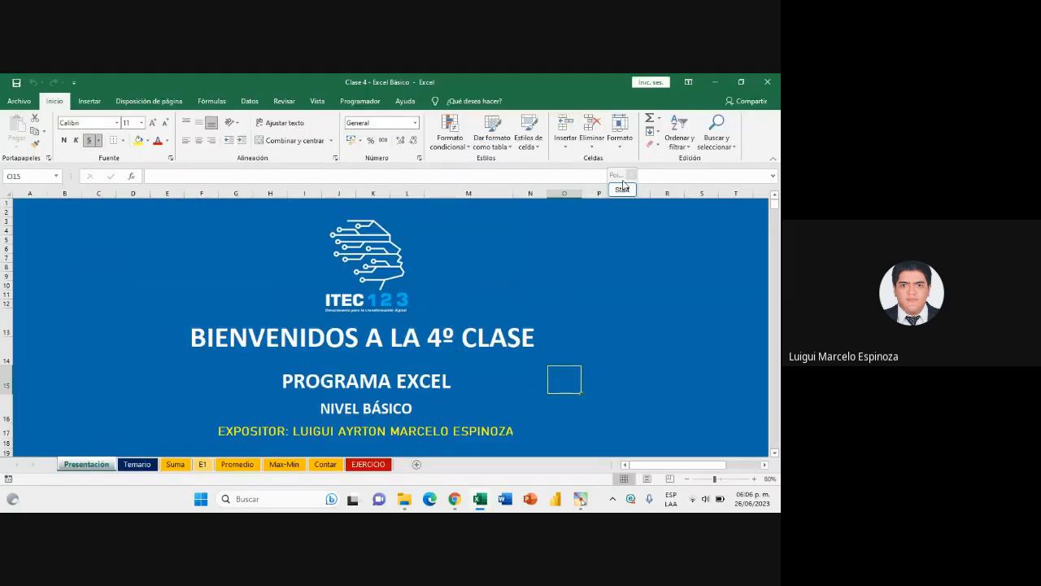
# Annotate the formula bar area with two red rectangles and a red arrow pointing at it, and end the annotation
pyautogui.moveTo(618, 176)
pyautogui.mouseDown()
pyautogui.moveTo(131, 248)
pyautogui.moveTo(616, 259)
pyautogui.moveTo(715, 231)
pyautogui.moveTo(732, 399)
pyautogui.moveTo(733, 205)
pyautogui.mouseUp()
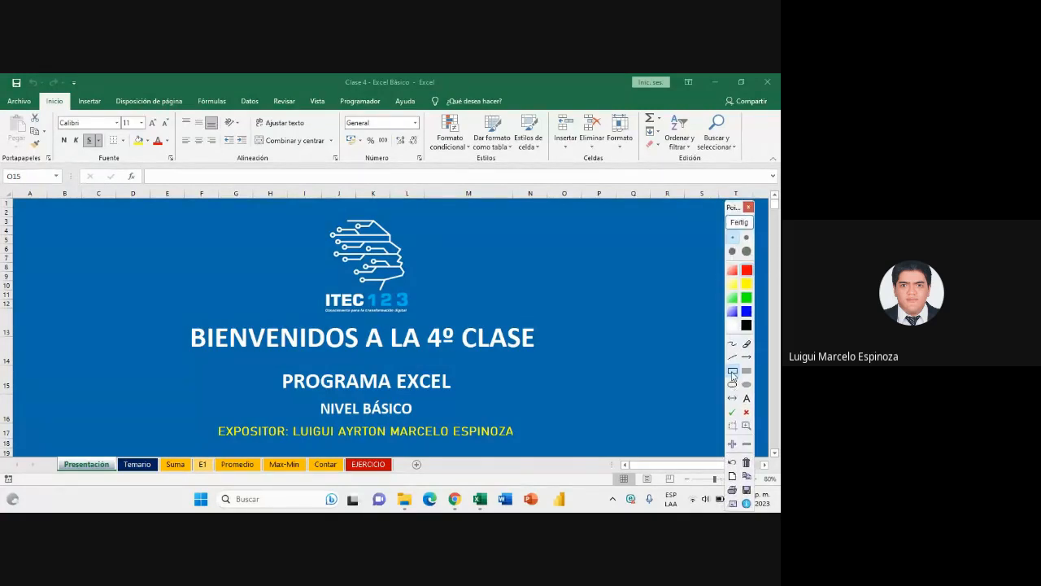
pyautogui.moveTo(6, 163); pyautogui.dragTo(778, 198)
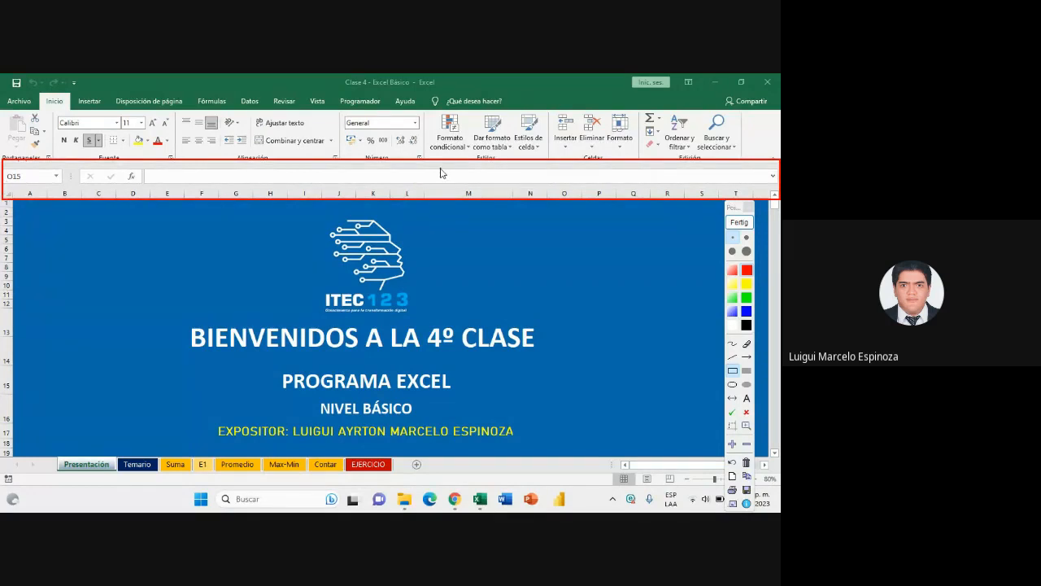
pyautogui.moveTo(440, 169); pyautogui.dragTo(598, 189)
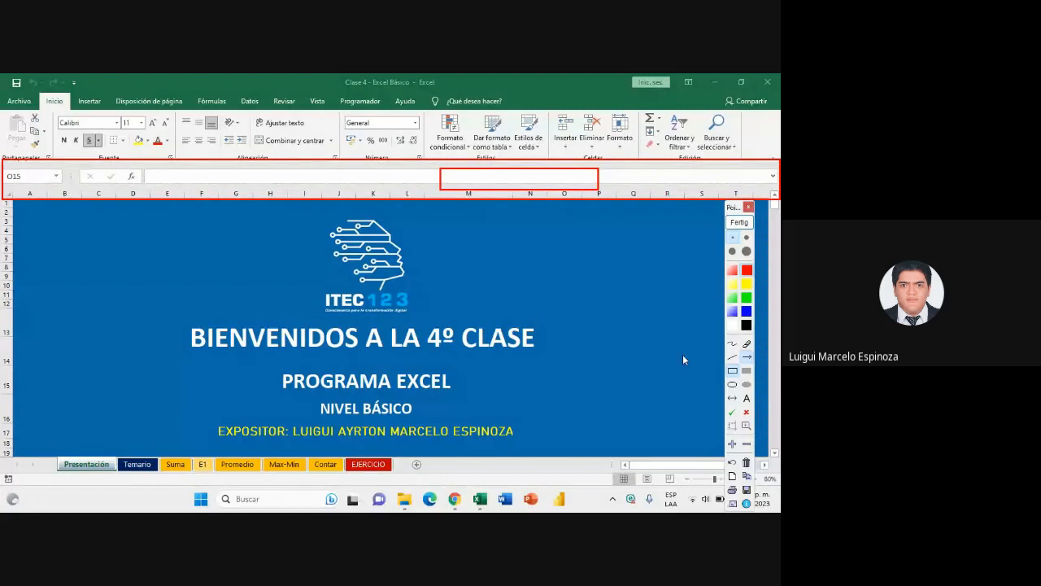
pyautogui.moveTo(591, 372); pyautogui.dragTo(538, 196)
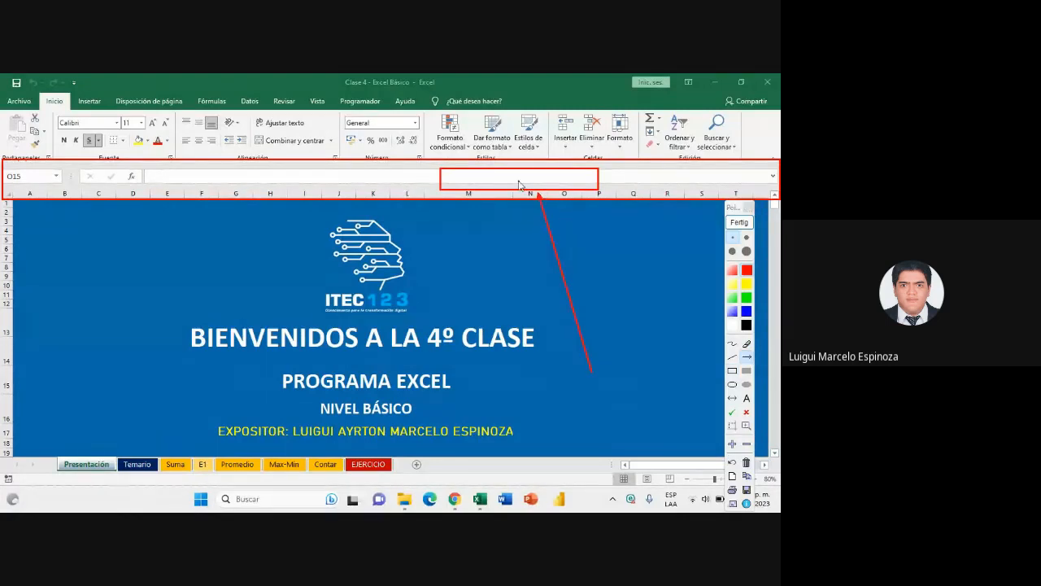
pyautogui.click(739, 223)
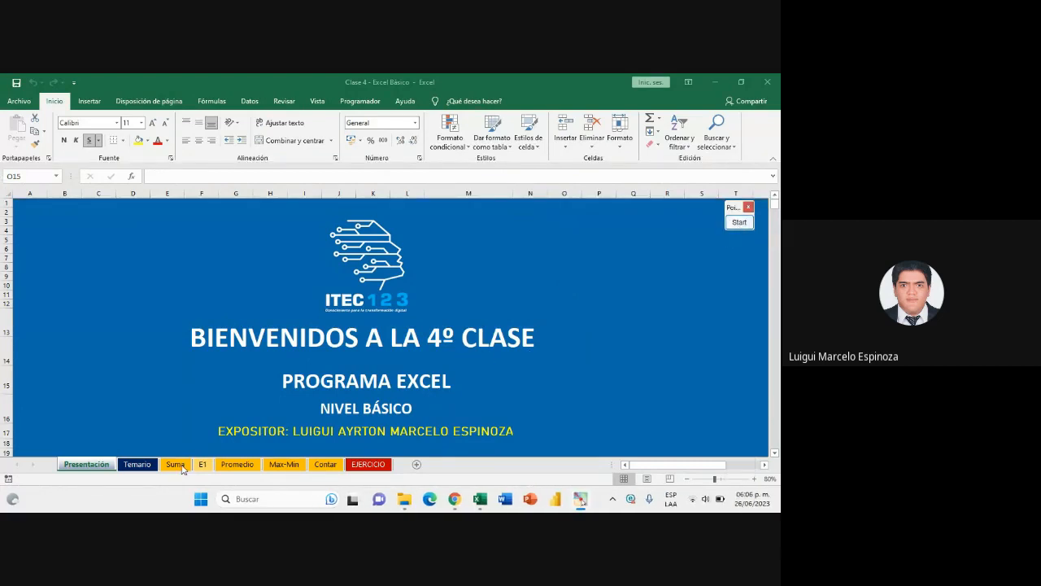
# Show the Temario sheet and select the session 4 topic, Funciones Suma, Promedio, Contar, Max, Min
pyautogui.click(131, 468)
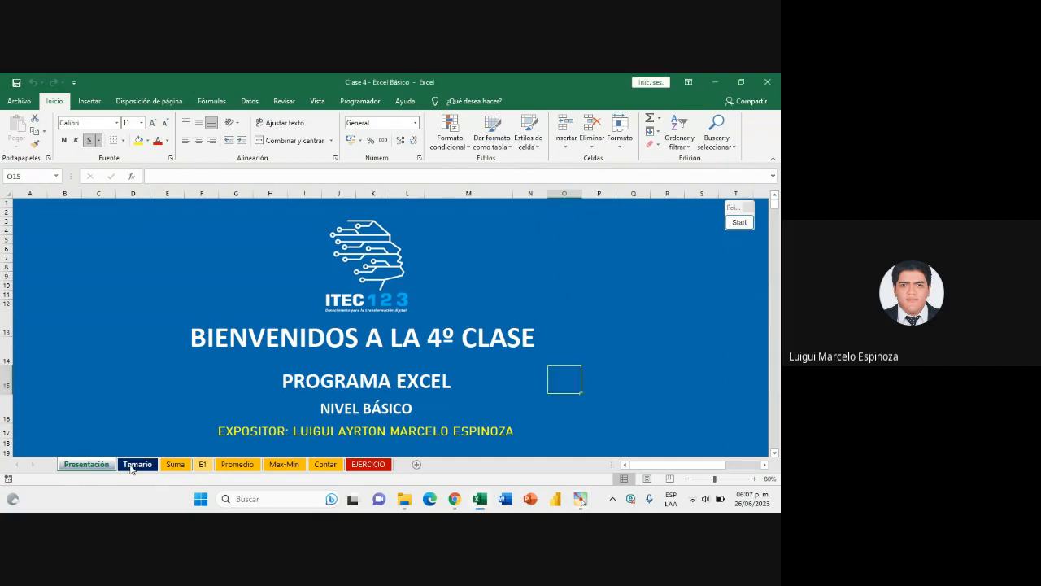
pyautogui.click(135, 464)
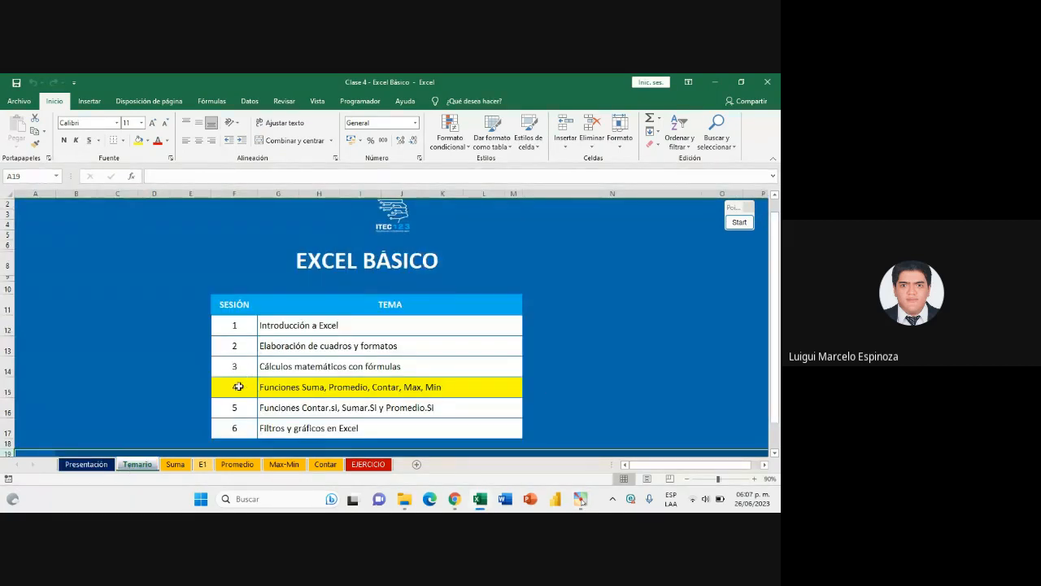
pyautogui.moveTo(233, 388); pyautogui.dragTo(462, 388)
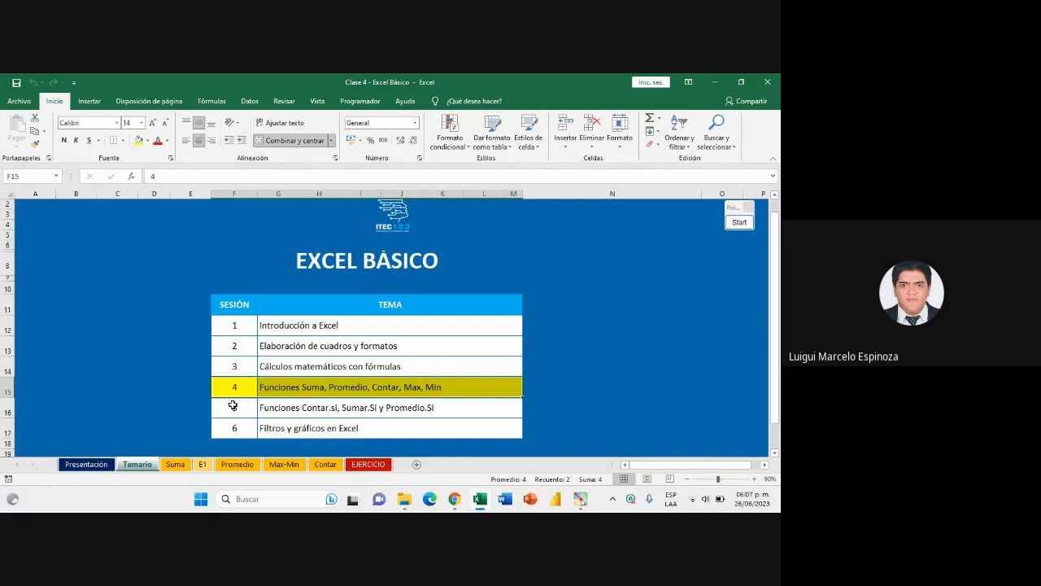
pyautogui.click(233, 391)
pyautogui.click(326, 388)
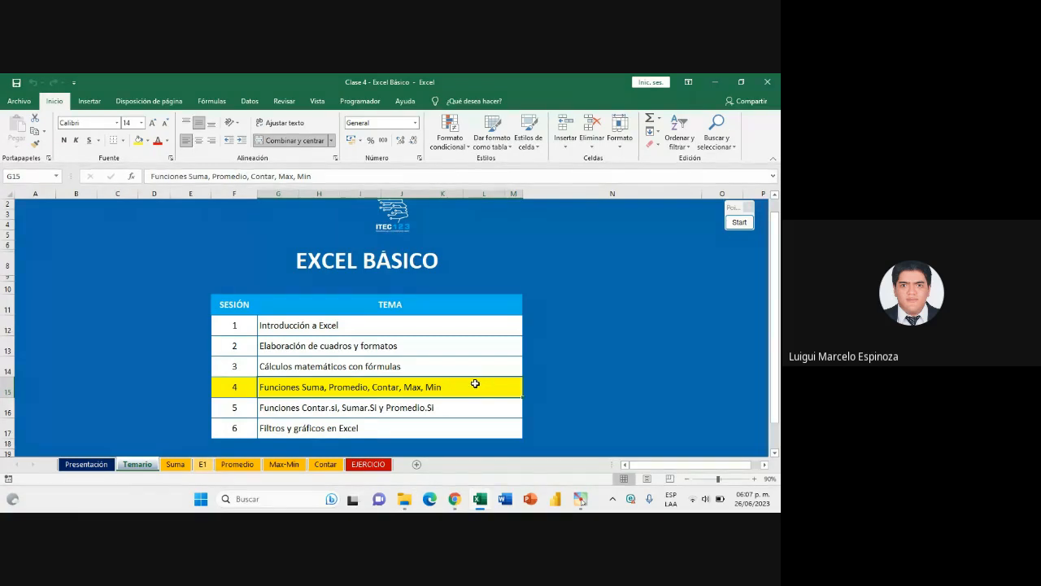
# Open the Excel nivel básico - Sesión 04 PDF from the EXCEL BÁSICO folder and move the annotation tool clear of the page
pyautogui.click(407, 504)
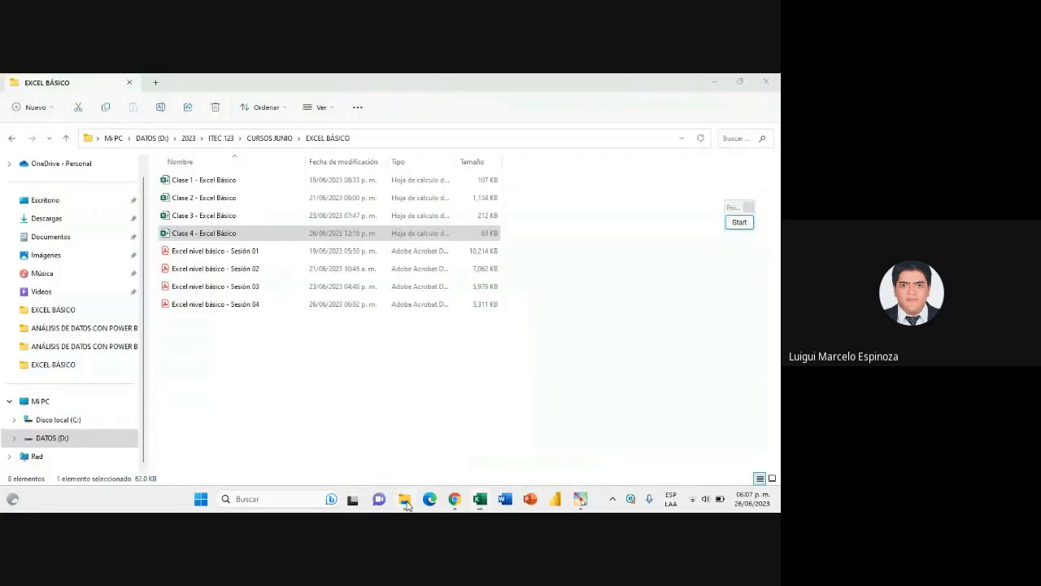
pyautogui.click(197, 305)
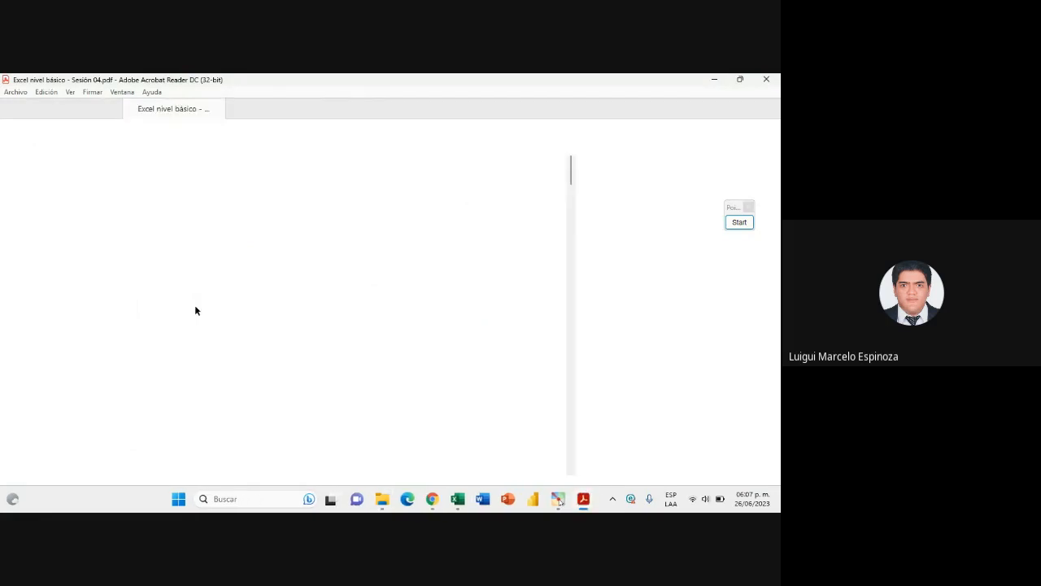
pyautogui.moveTo(731, 206); pyautogui.dragTo(475, 94)
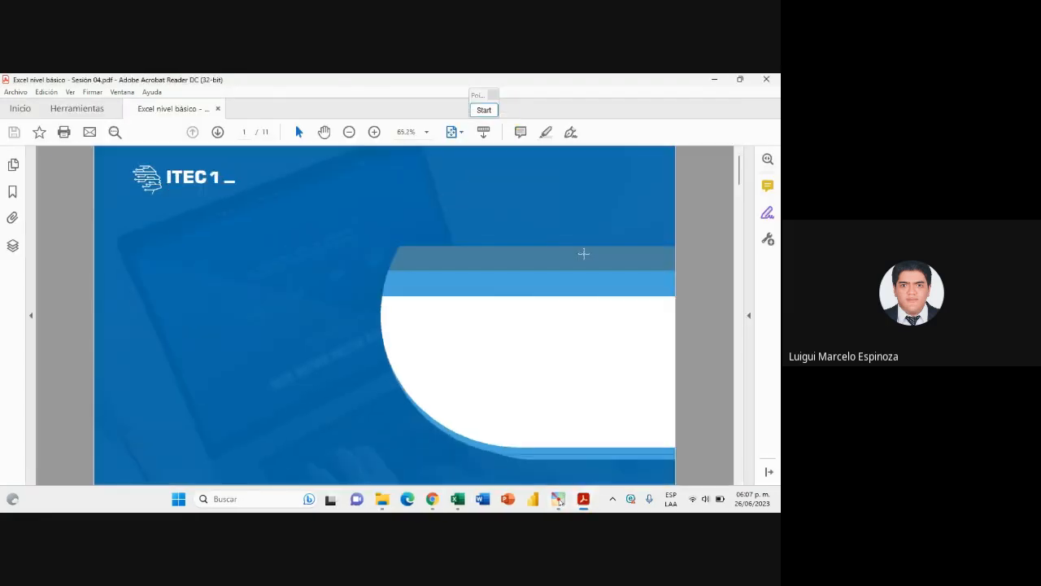
# Page through the Sesión 04 PDF to its last page and return to the cover
pyautogui.click(738, 482)
pyautogui.click(739, 482)
pyautogui.click(739, 481)
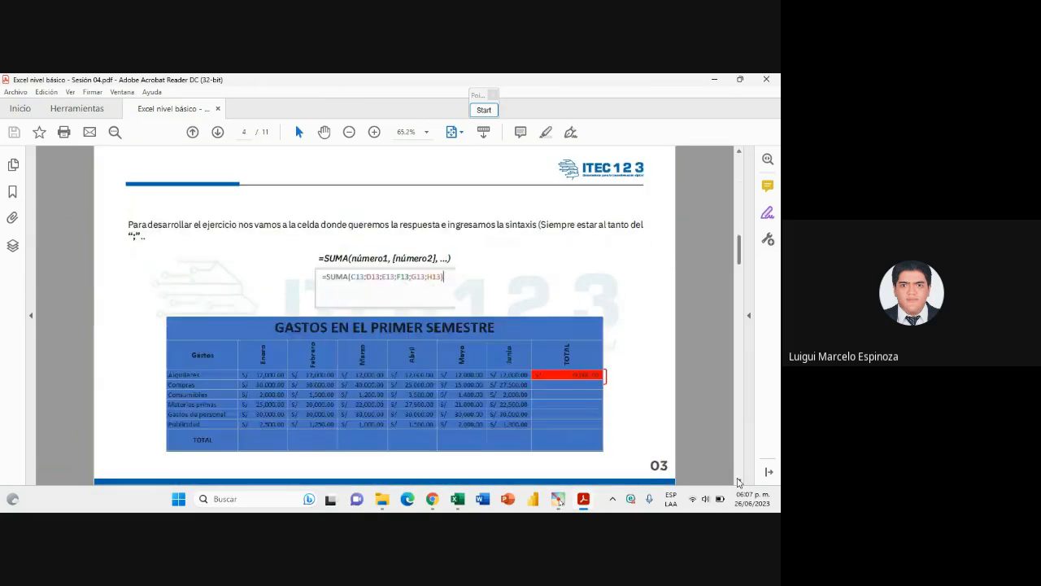
pyautogui.click(739, 481)
pyautogui.click(739, 482)
pyautogui.click(739, 481)
pyautogui.click(738, 482)
pyautogui.click(738, 481)
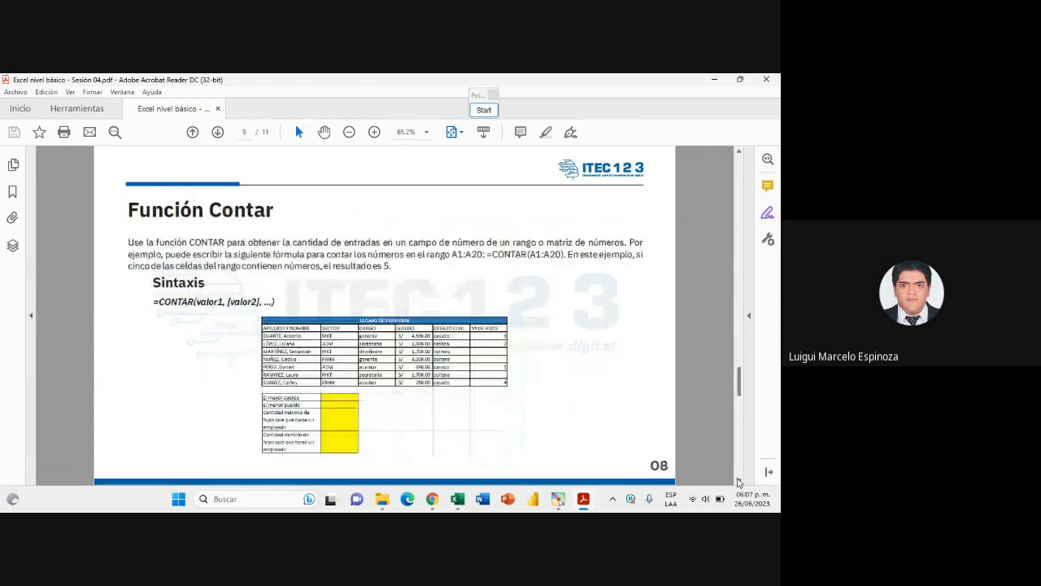
pyautogui.click(738, 481)
pyautogui.click(739, 481)
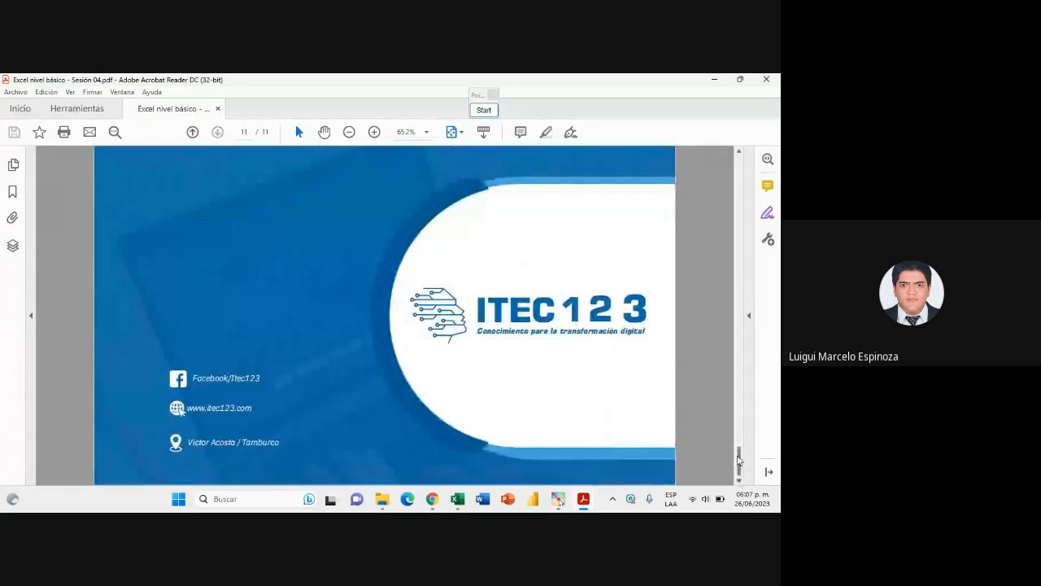
pyautogui.moveTo(739, 461); pyautogui.dragTo(737, 166)
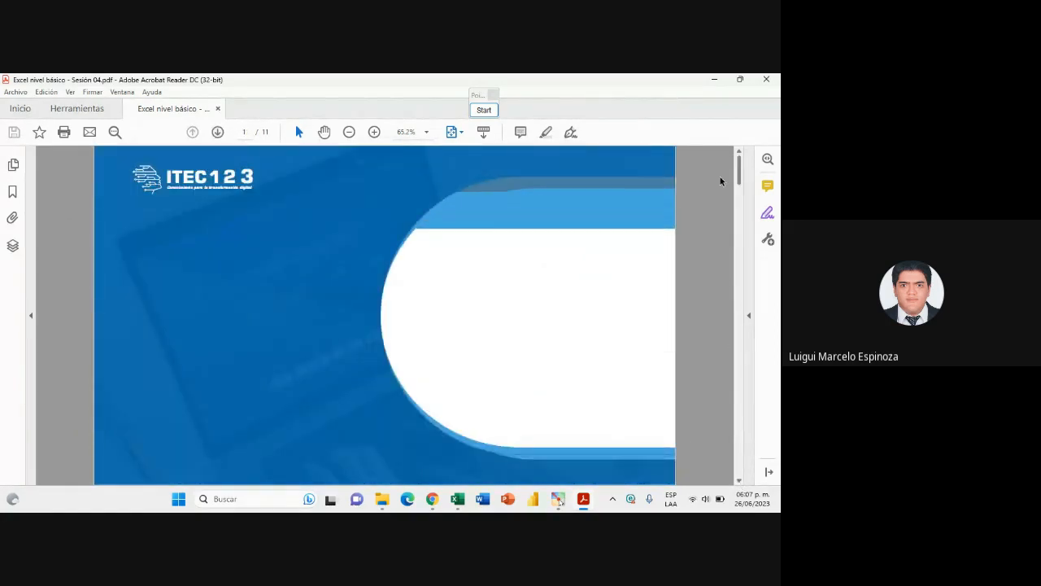
# Return to the Clase 4 workbook and annotate the Suma sheet name with a red rectangle and a red arrow pointing at it
pyautogui.click(717, 81)
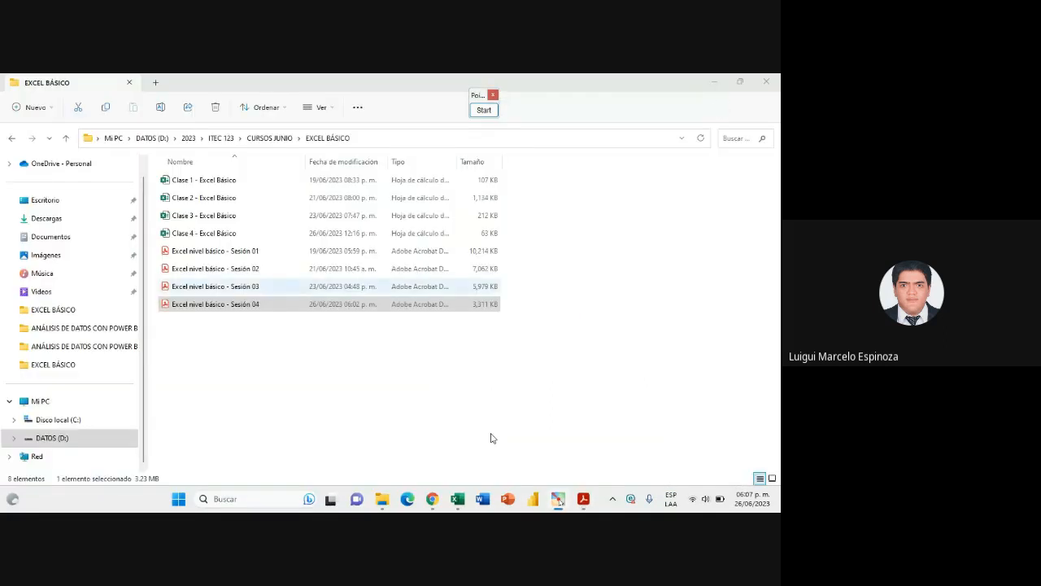
pyautogui.click(457, 498)
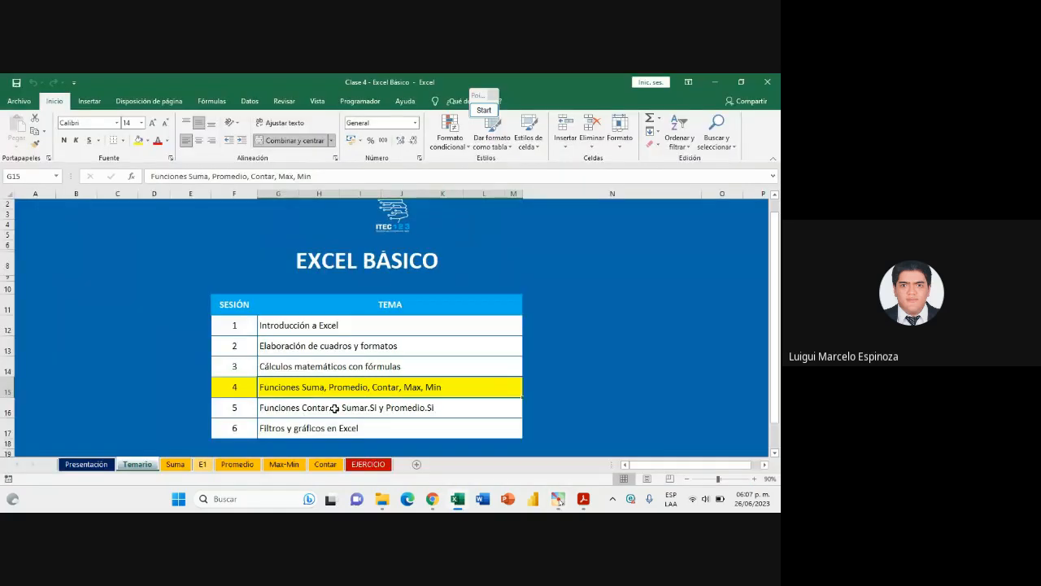
pyautogui.click(177, 466)
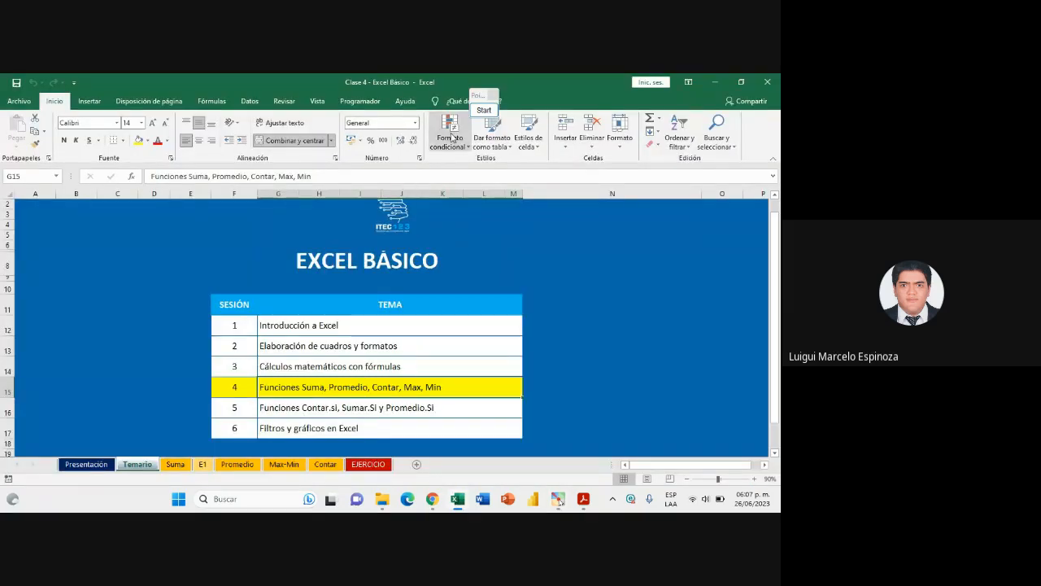
pyautogui.moveTo(477, 96); pyautogui.dragTo(689, 126)
pyautogui.click(696, 146)
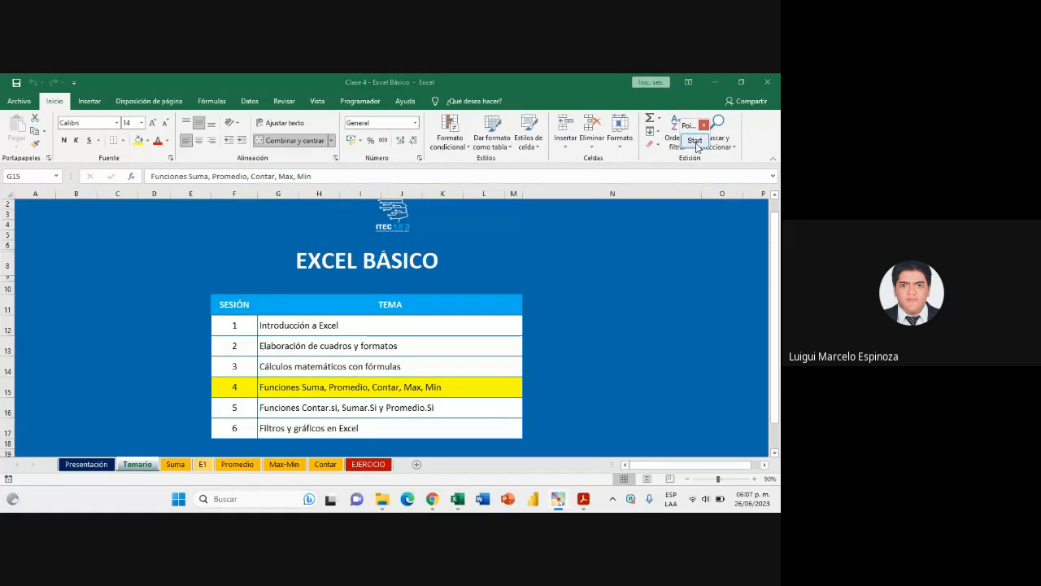
pyautogui.click(688, 289)
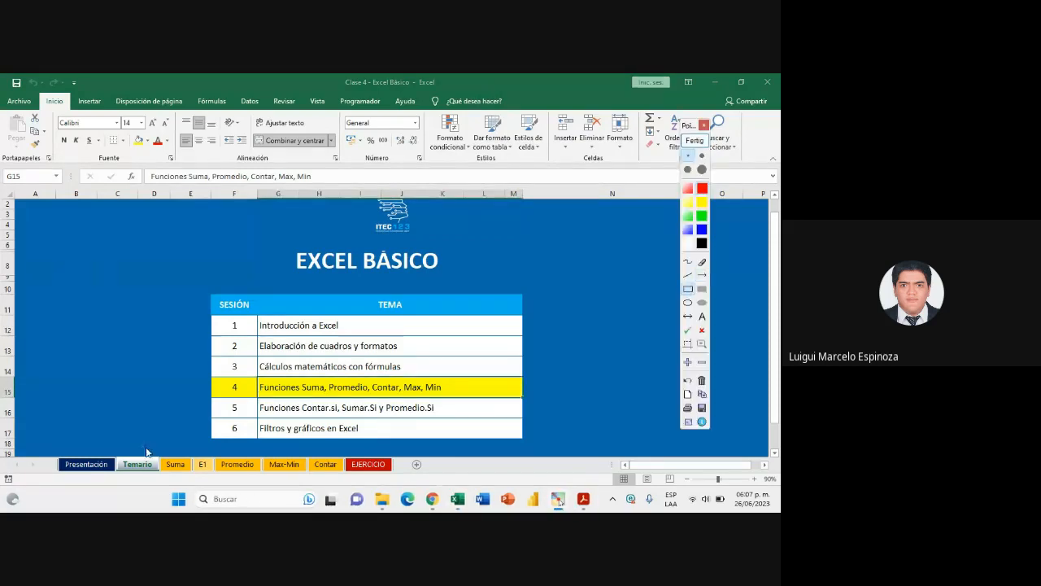
pyautogui.moveTo(157, 452); pyautogui.dragTo(195, 478)
pyautogui.click(702, 275)
pyautogui.moveTo(152, 327); pyautogui.dragTo(174, 450)
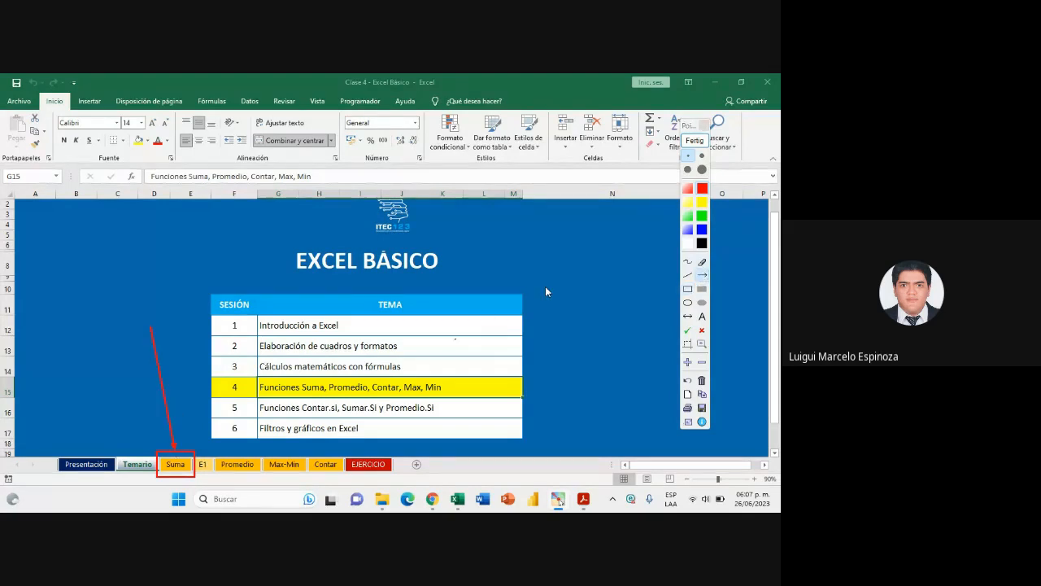
# Clear the Suma annotations, mark the Fórmulas ribbon heading with a red rectangle and a red arrow, magnify it, and end the annotation
pyautogui.click(688, 153)
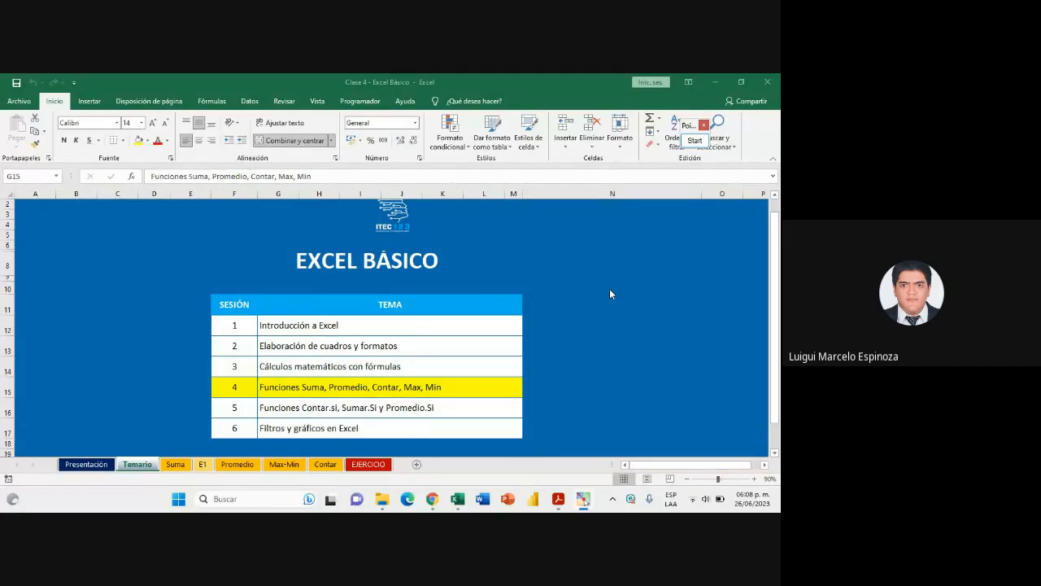
pyautogui.click(694, 141)
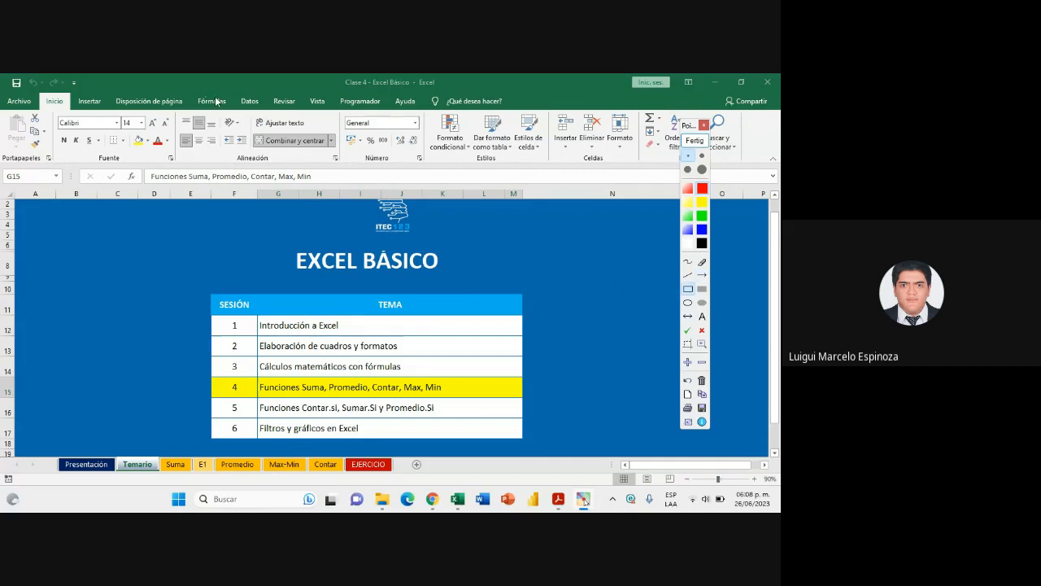
pyautogui.moveTo(187, 88); pyautogui.dragTo(235, 111)
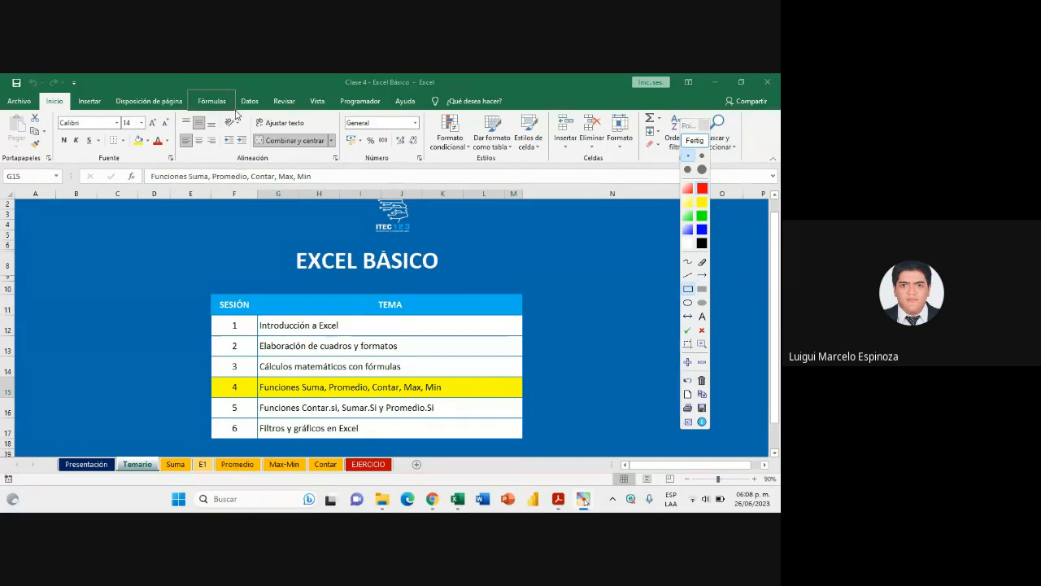
pyautogui.click(702, 275)
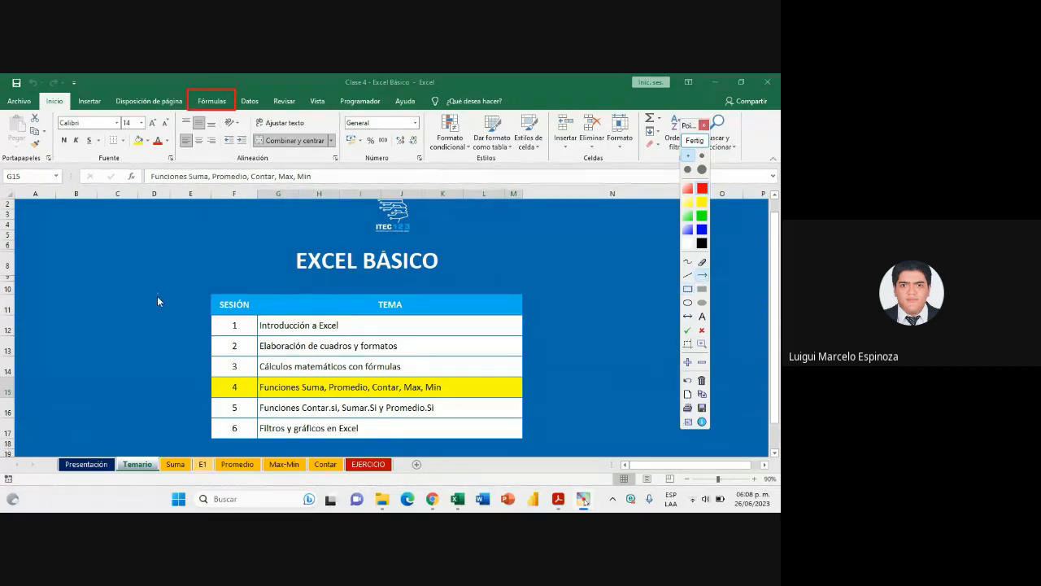
pyautogui.moveTo(134, 317)
pyautogui.mouseDown()
pyautogui.moveTo(179, 151)
pyautogui.moveTo(211, 115)
pyautogui.mouseUp()
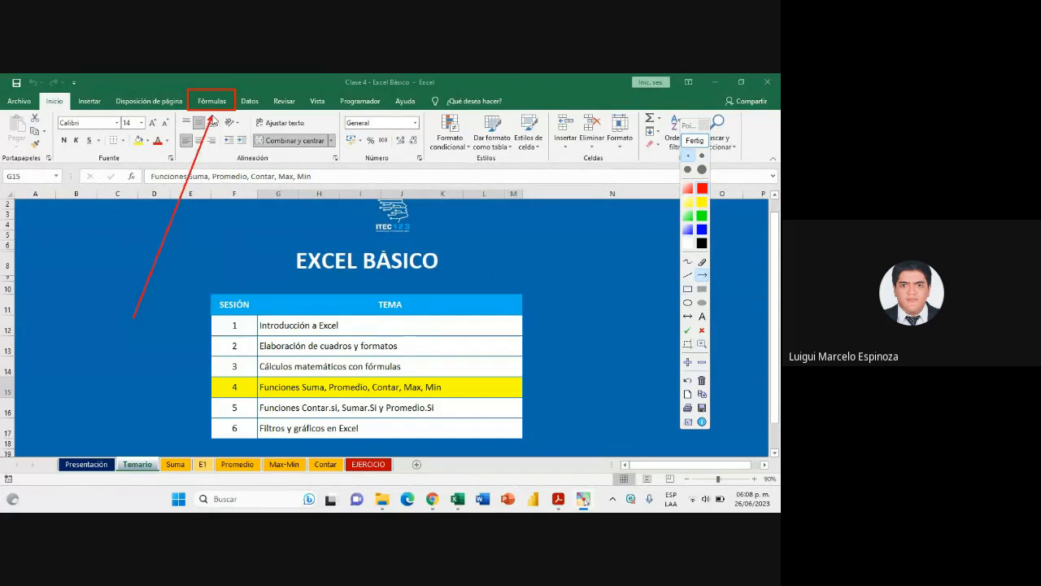
pyautogui.click(688, 363)
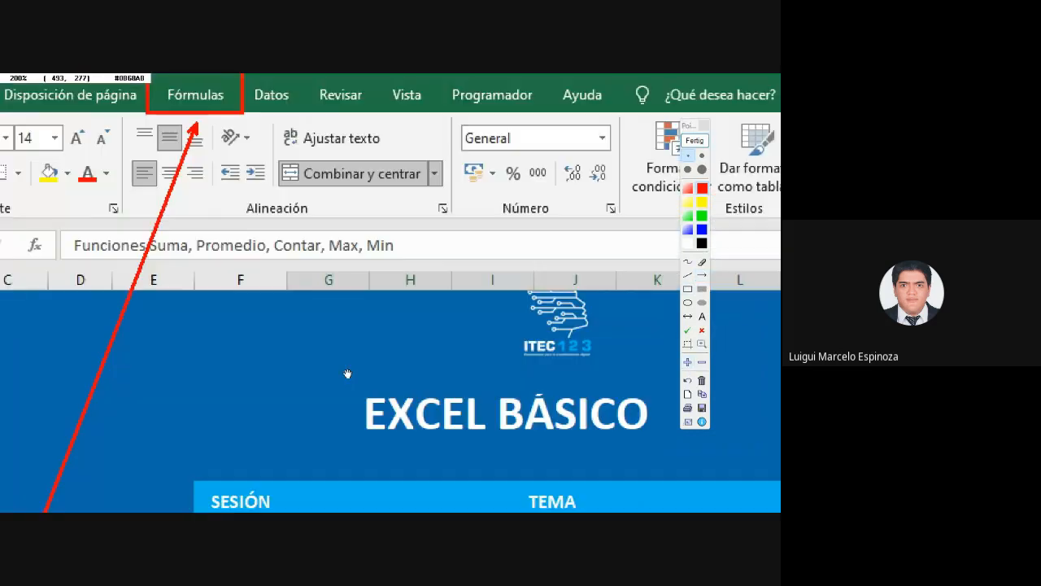
pyautogui.click(693, 141)
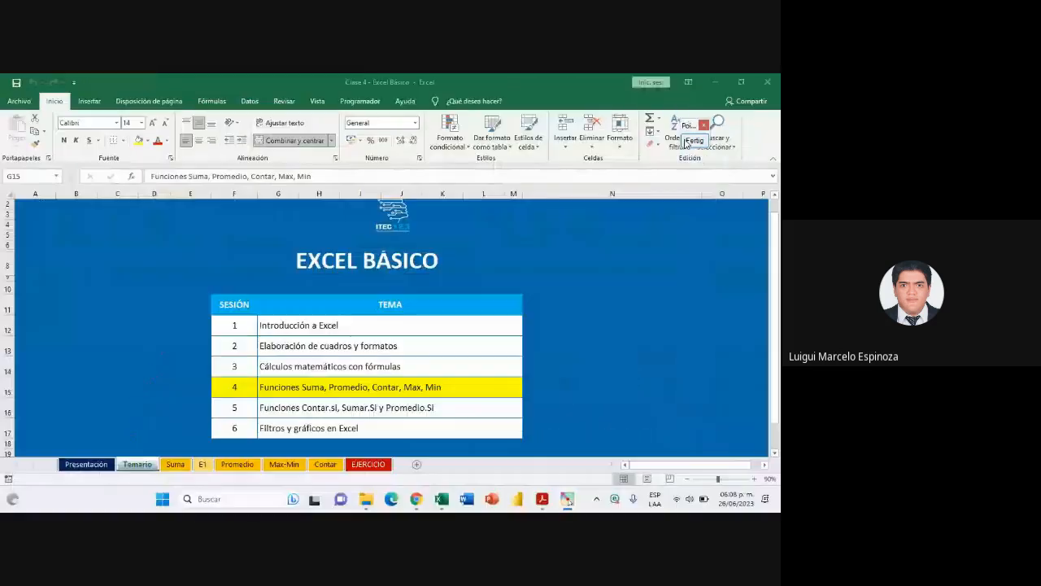
# Display the Fórmulas commands and show the Suma sheet from its FUNCIÓN SUMA title
pyautogui.click(211, 101)
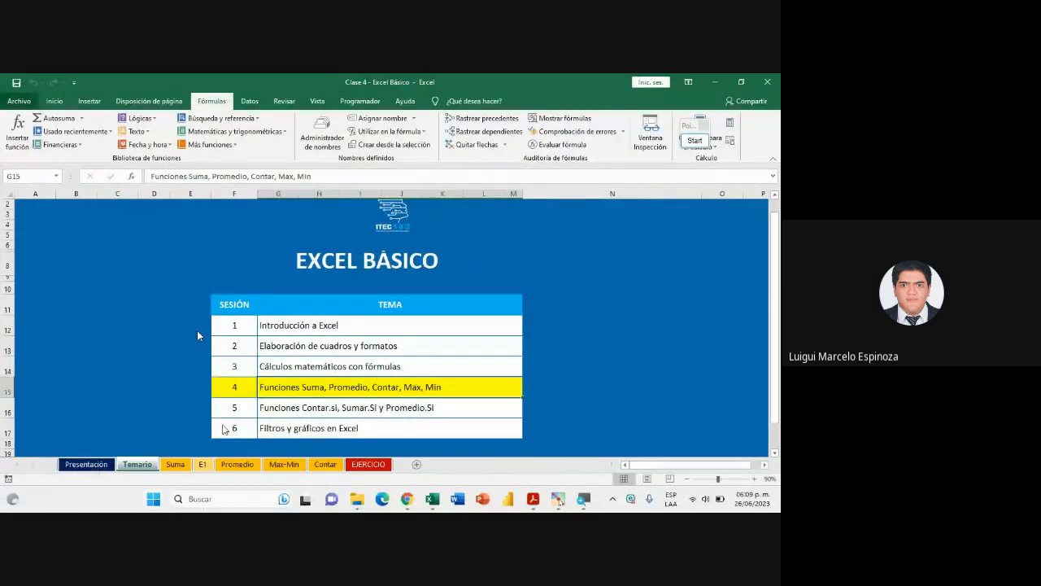
pyautogui.press('super')
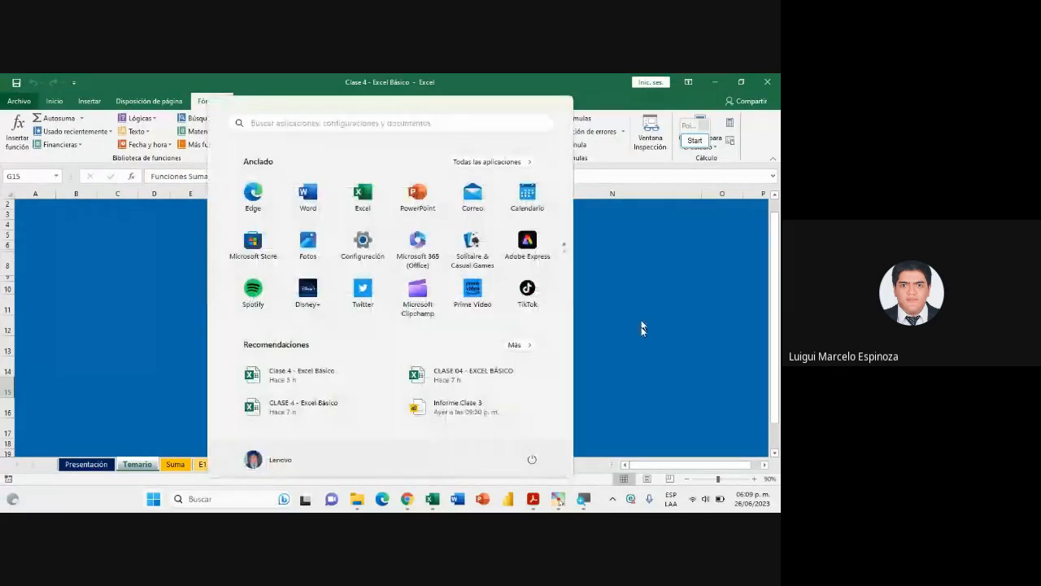
pyautogui.click(641, 340)
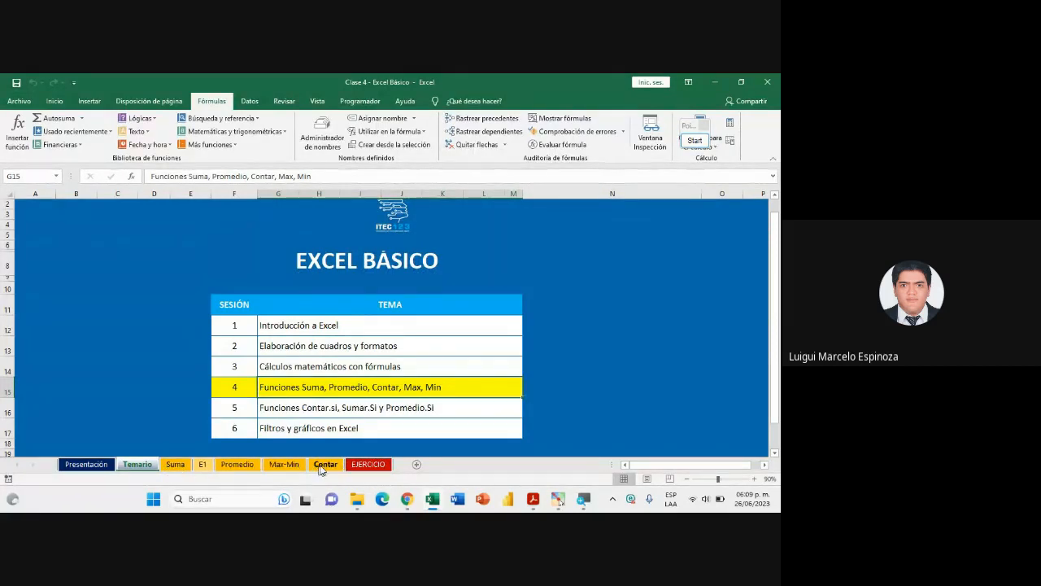
pyautogui.click(176, 465)
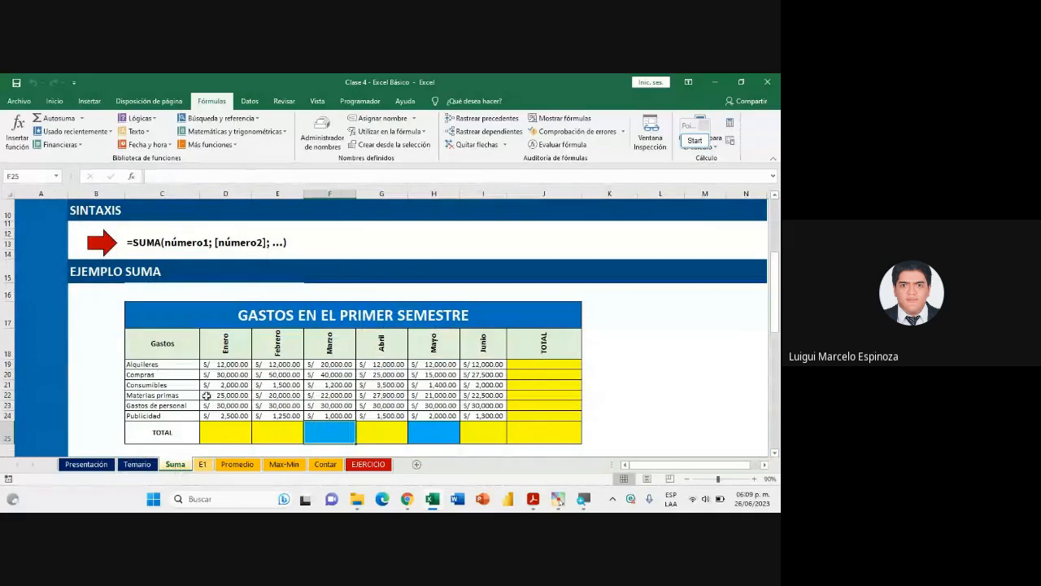
pyautogui.scroll(3, 203, 395)
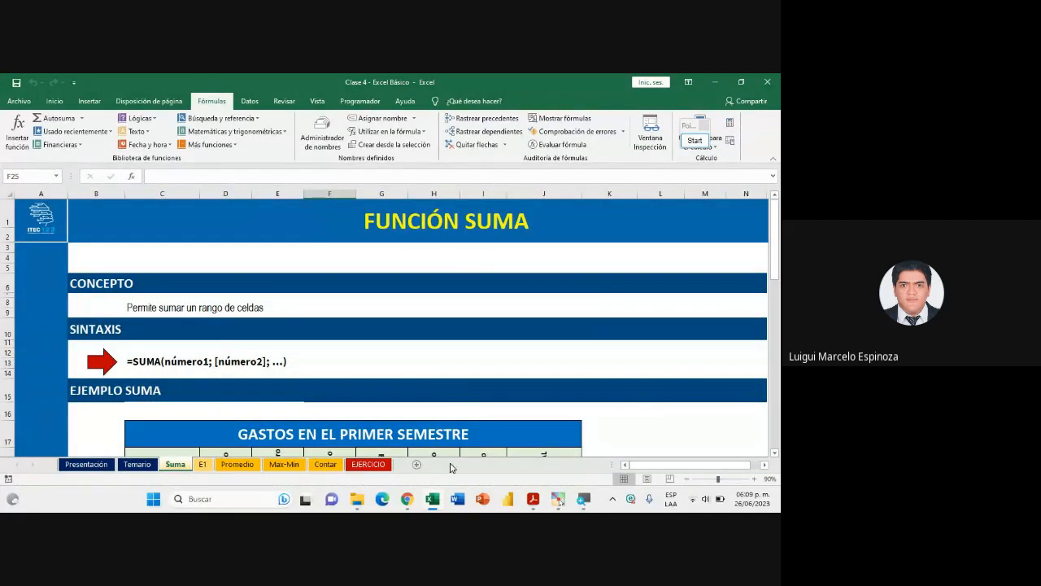
# Check the Google Meet call chat twice, returning to the Suma sheet each time, and dismiss the presenting notification
pyautogui.moveTo(396, 498)
pyautogui.click(344, 443)
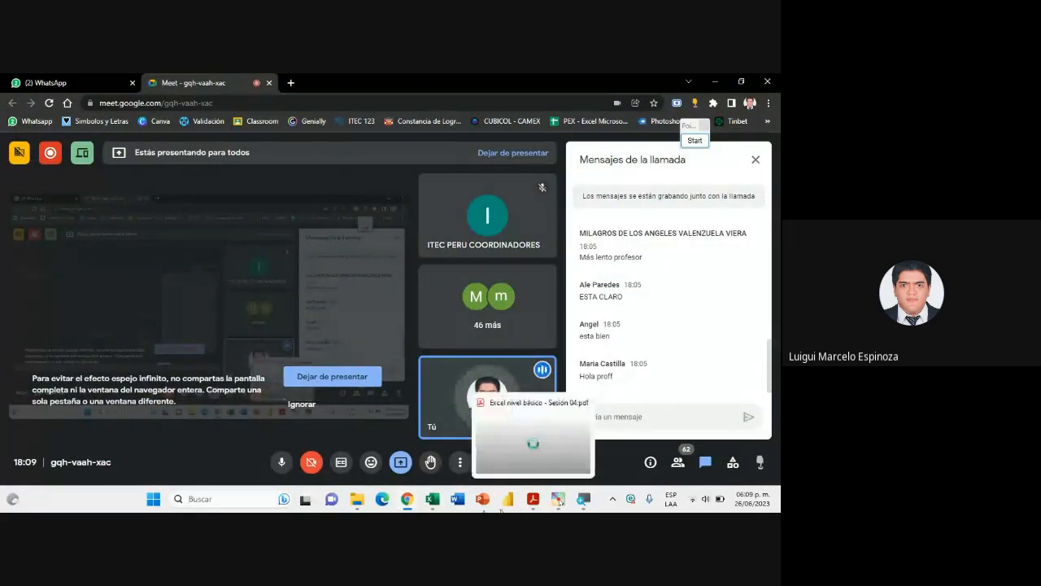
pyautogui.click(430, 506)
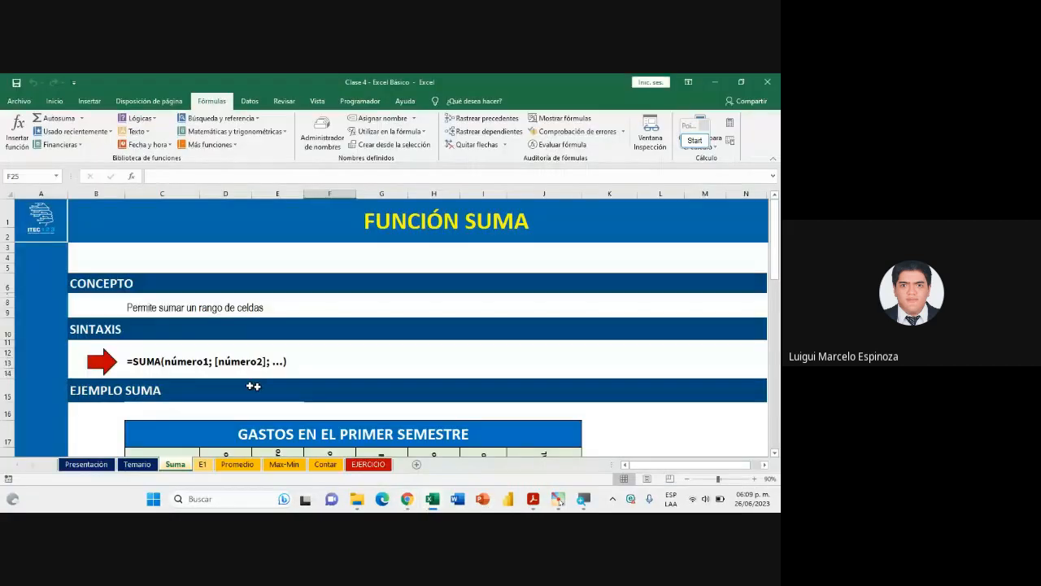
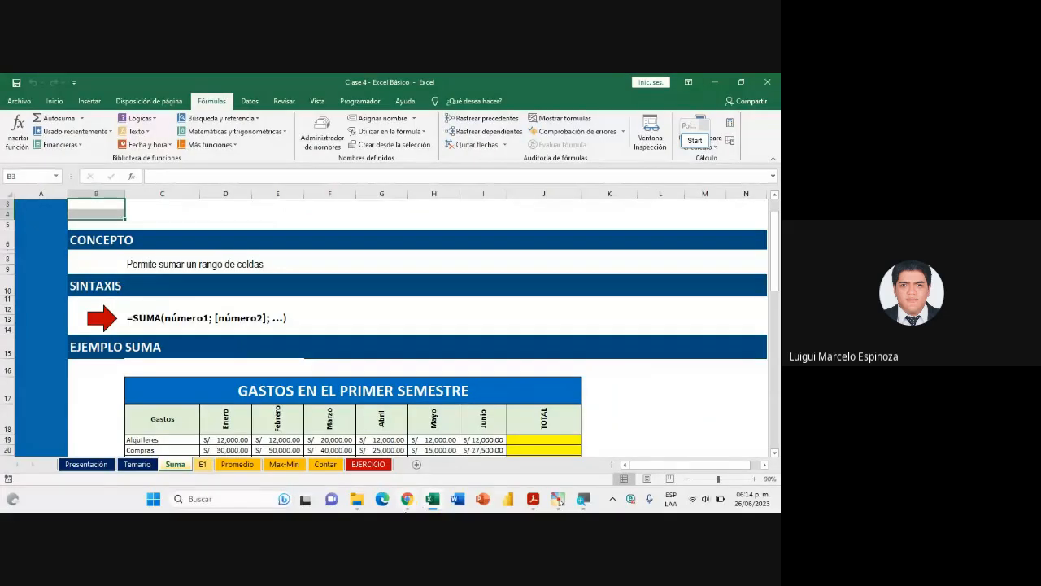
pyautogui.moveTo(560, 500)
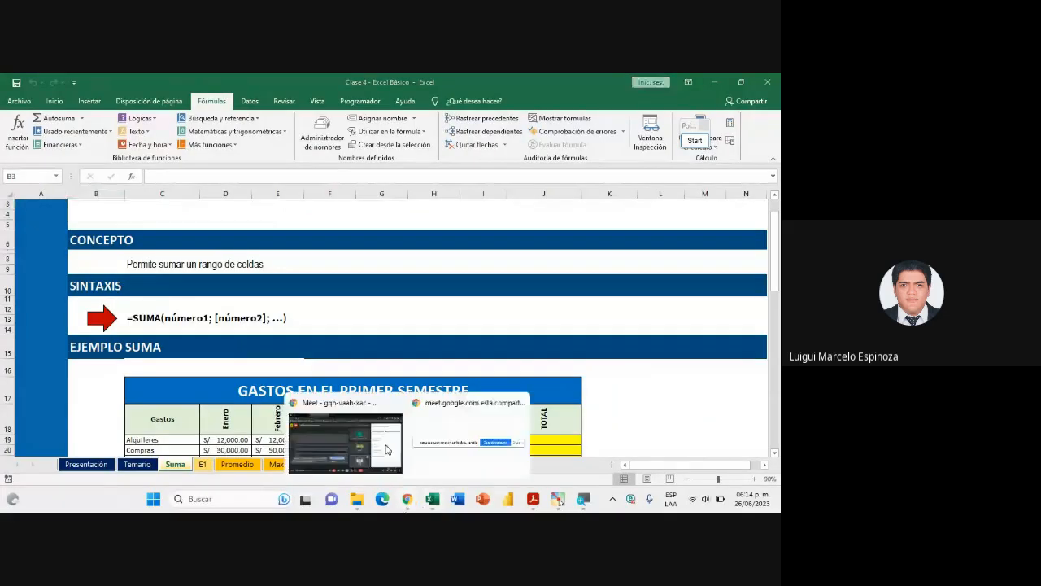
pyautogui.click(383, 439)
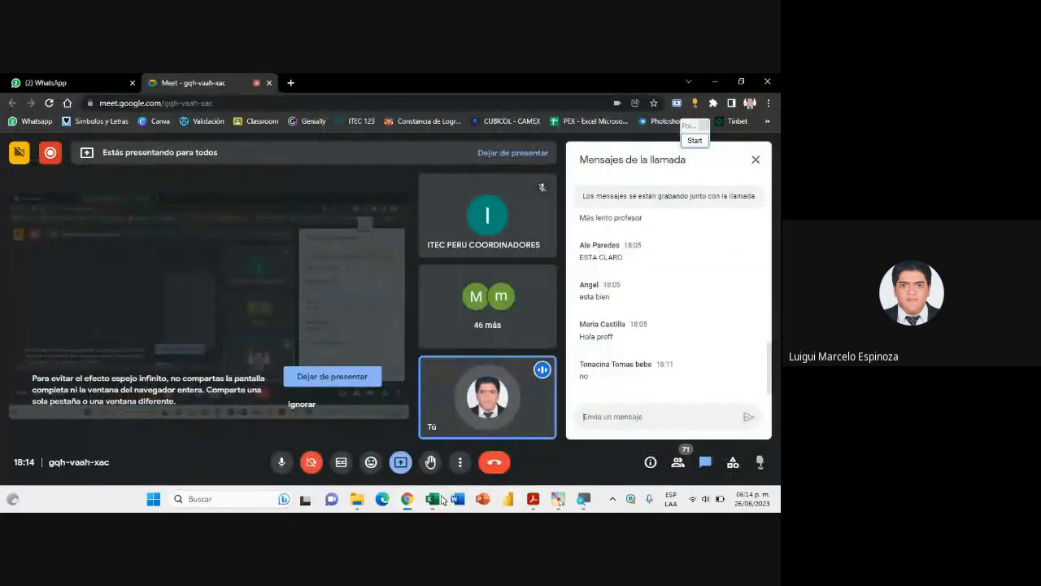
pyautogui.click(434, 499)
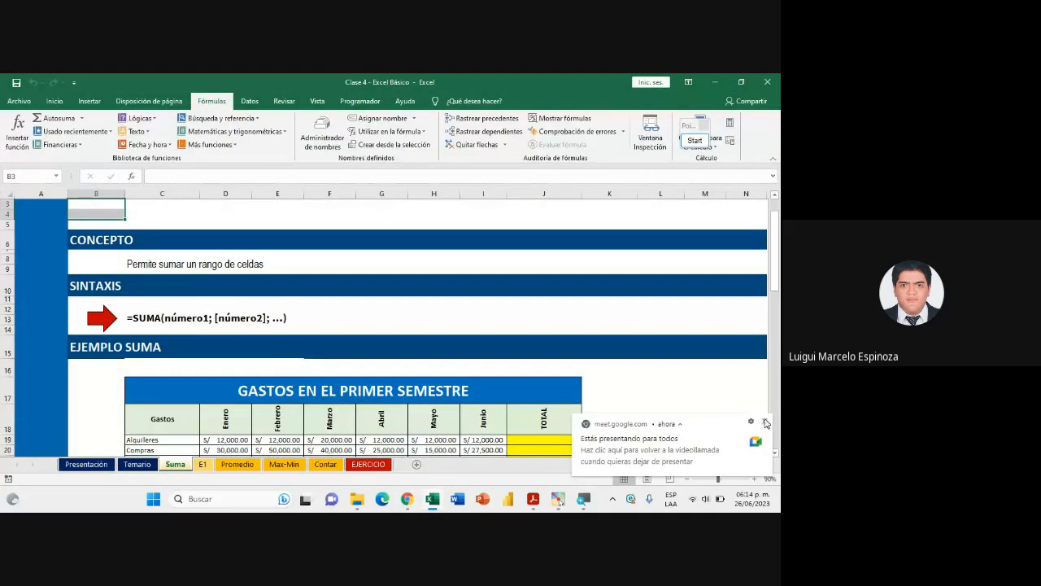
pyautogui.click(765, 421)
# Show the EJEMPLO SUMA section and select the whole GASTOS EN EL PRIMER SEMESTRE table, from its title to the TOTAL row
pyautogui.scroll(-2, 235, 345)
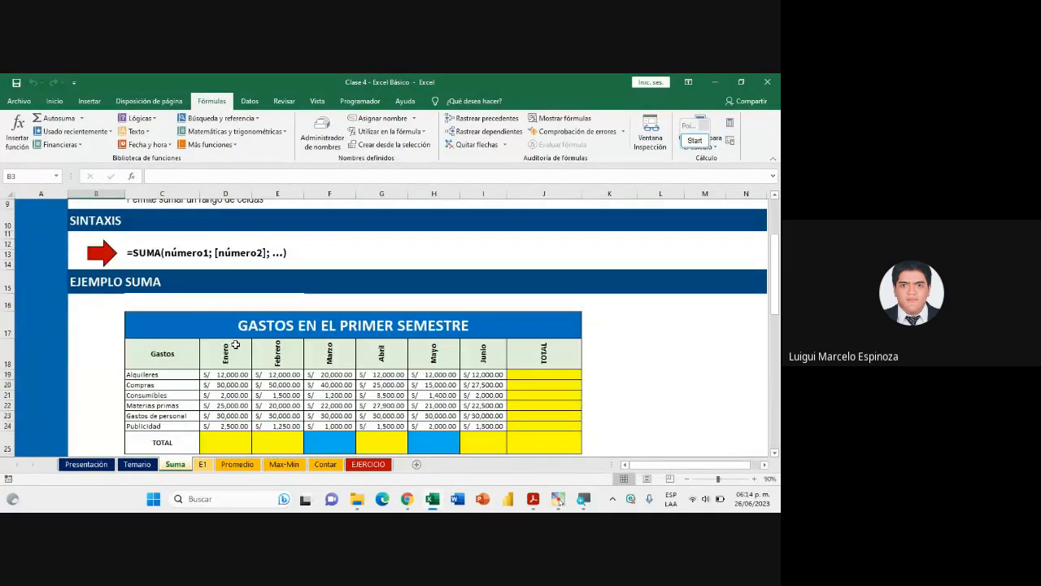
pyautogui.scroll(-1, 235, 344)
pyautogui.click(235, 402)
pyautogui.moveTo(235, 402); pyautogui.dragTo(523, 402)
pyautogui.moveTo(218, 282); pyautogui.dragTo(532, 399)
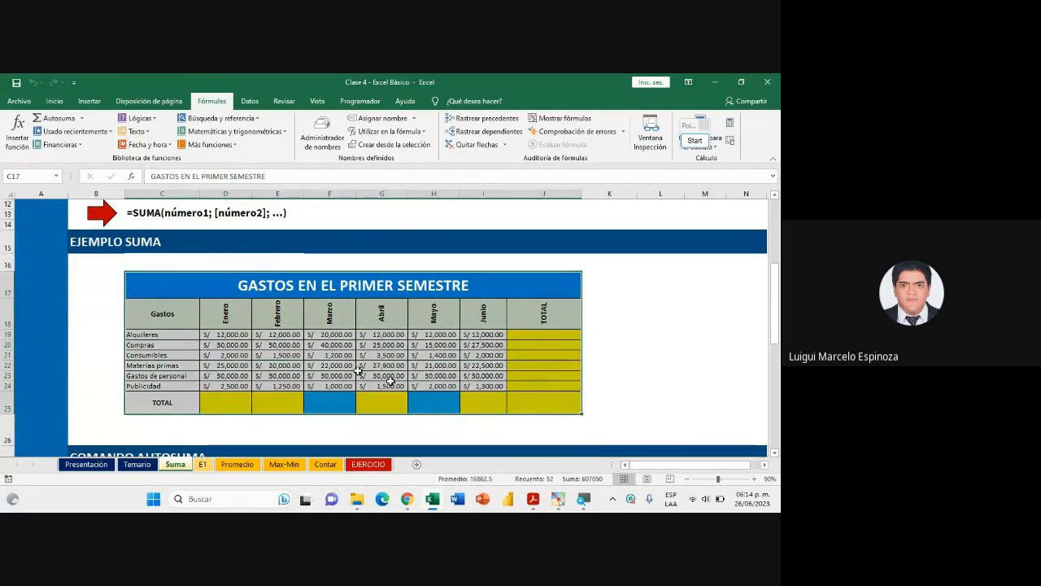
pyautogui.moveTo(137, 285); pyautogui.dragTo(506, 402)
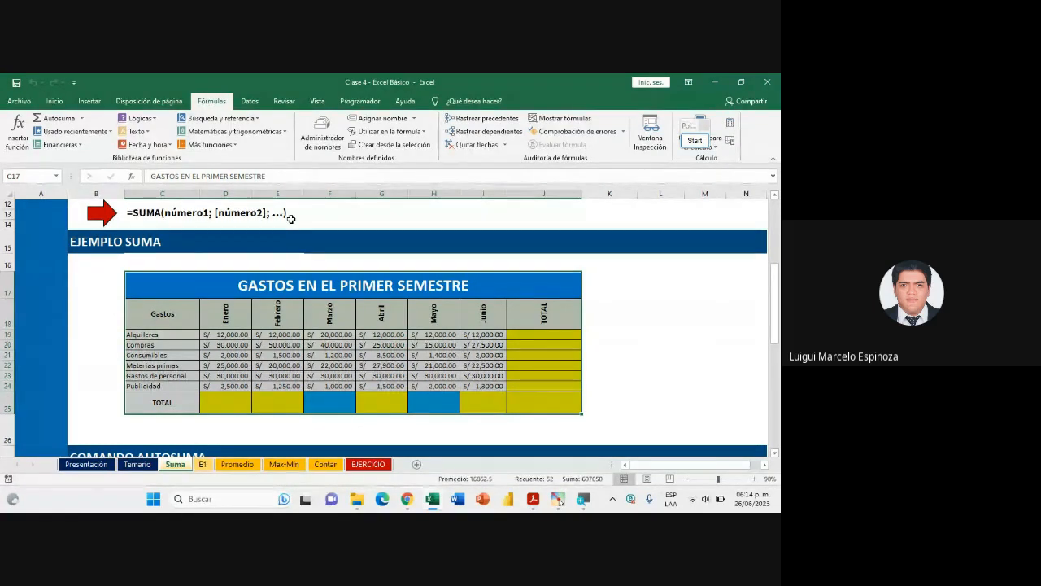
# Begin a SUMA formula in the Enero TOTAL cell with the Alquileres and Compras amounts, D19 and D20, as separate arguments
pyautogui.click(240, 404)
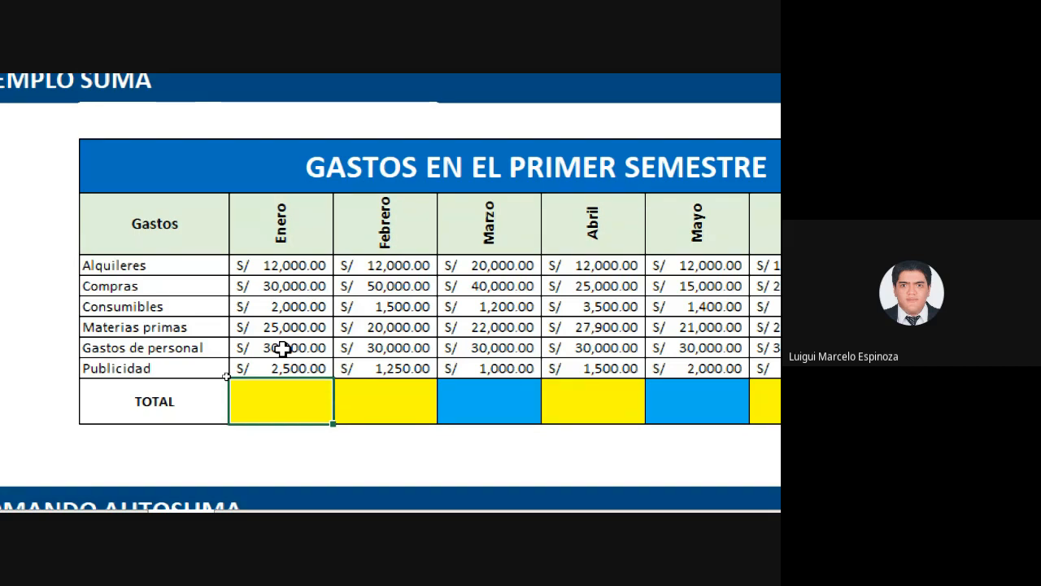
pyautogui.write('=')
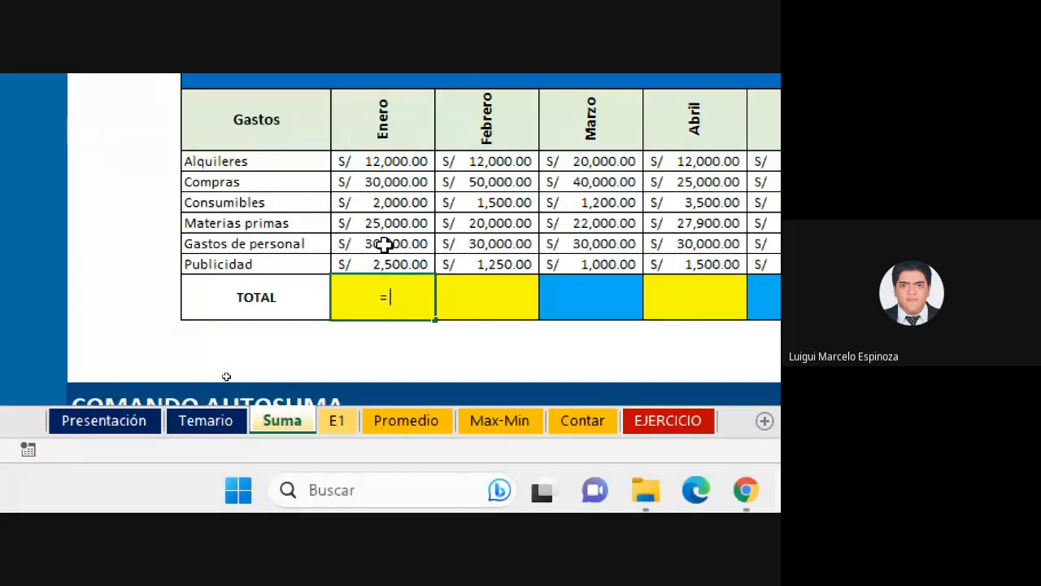
pyautogui.write('SUMA')
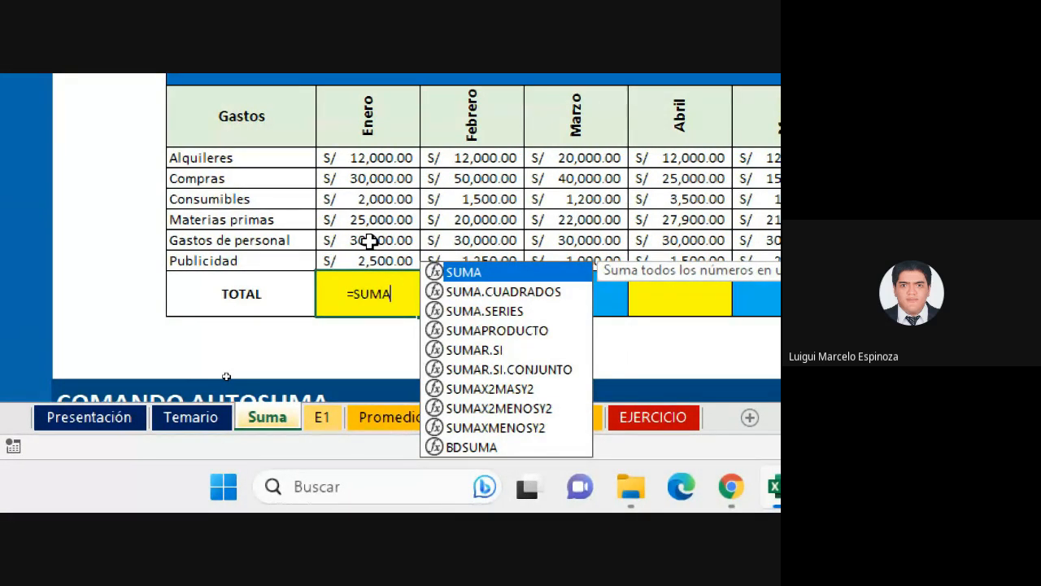
pyautogui.write('(')
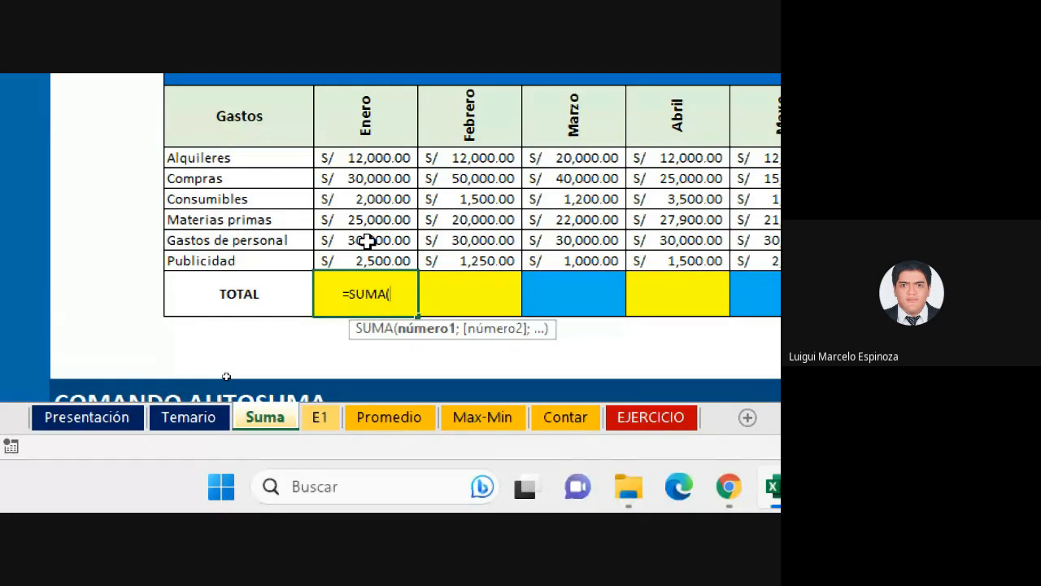
pyautogui.click(361, 158)
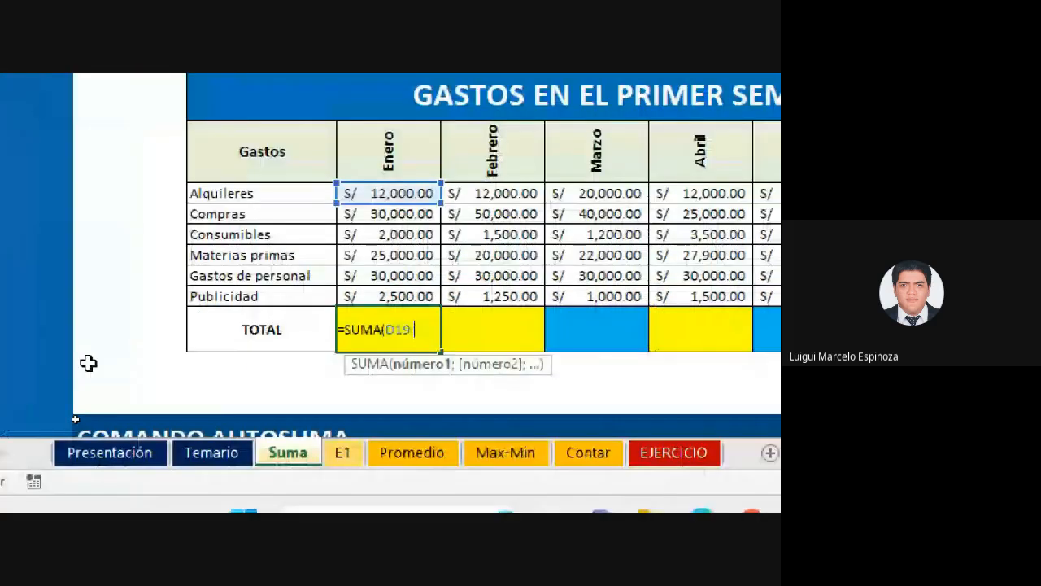
pyautogui.write(';')
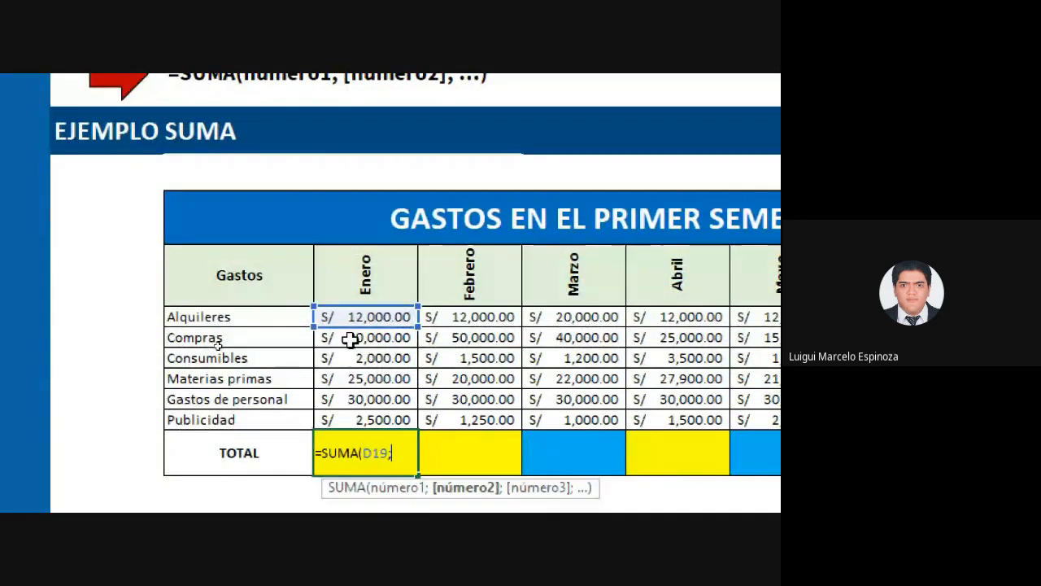
pyautogui.click(350, 401)
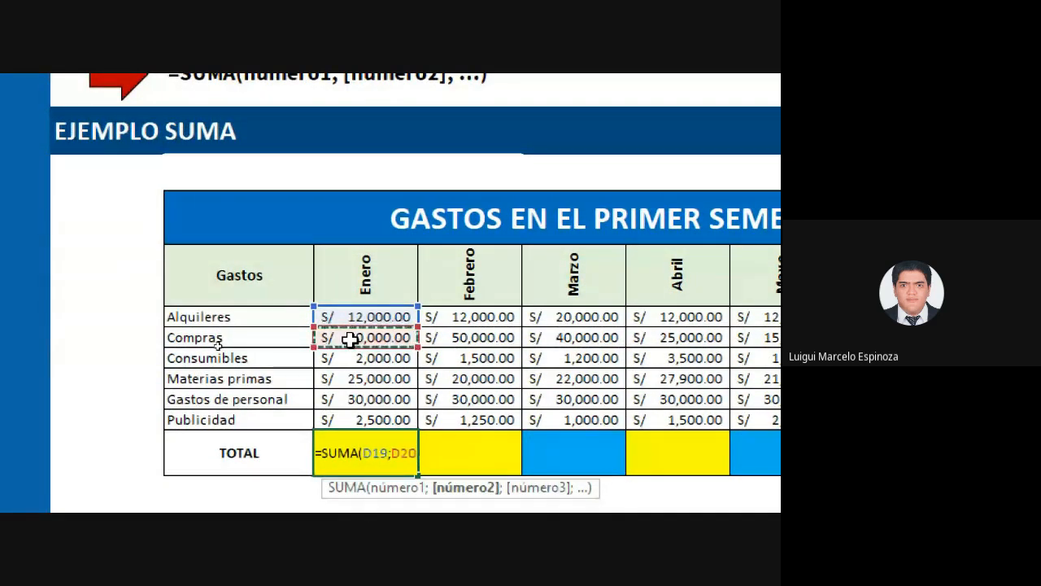
# Correct the formula's second argument to the single cell D20 and add a semicolon for a third argument
pyautogui.press('F8')
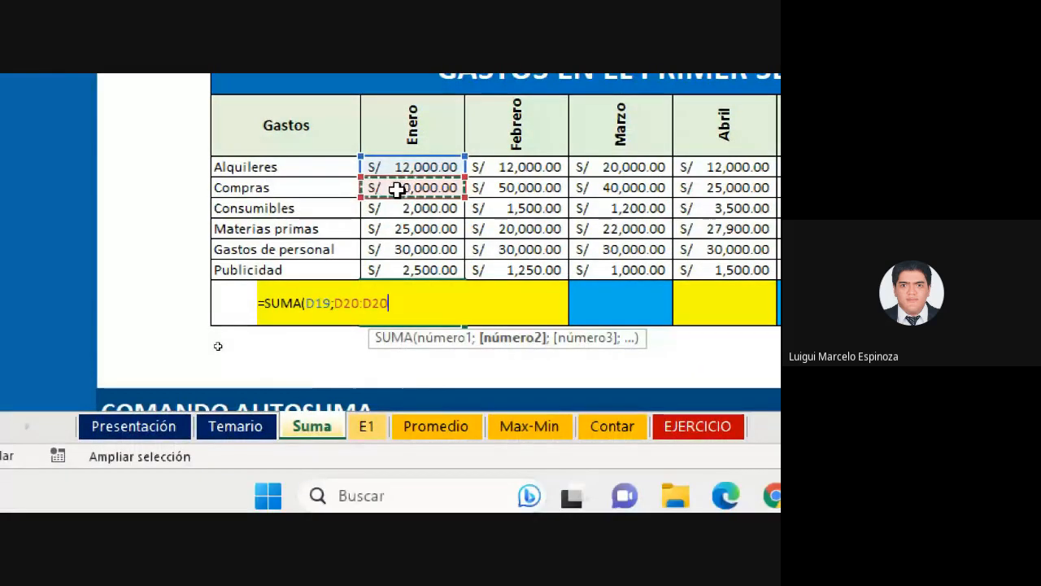
pyautogui.press('BackSpace')
pyautogui.press('BackSpace')
pyautogui.press('BackSpace')
pyautogui.press('BackSpace')
pyautogui.press('BackSpace')
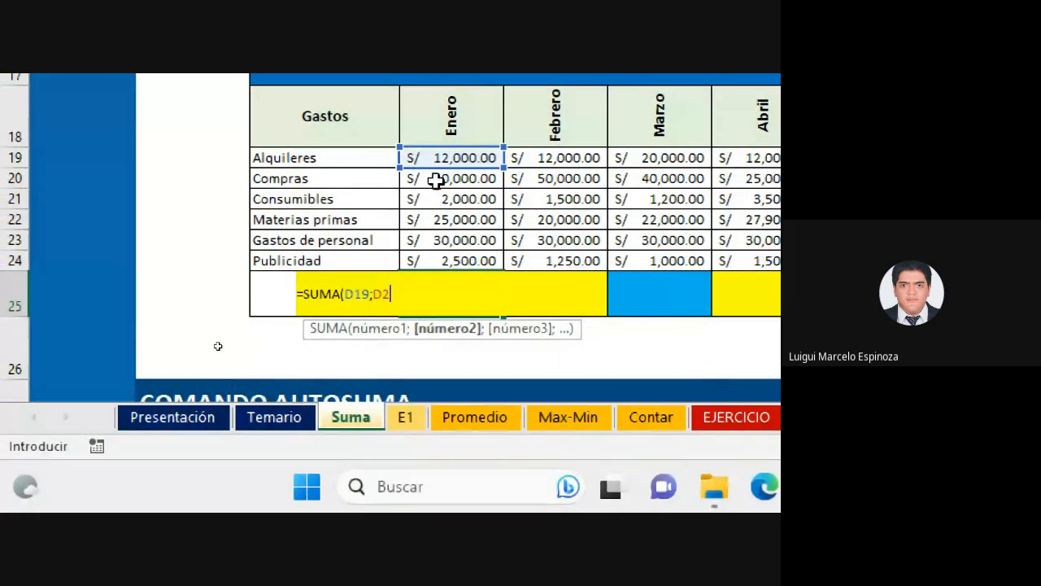
pyautogui.write('0;')
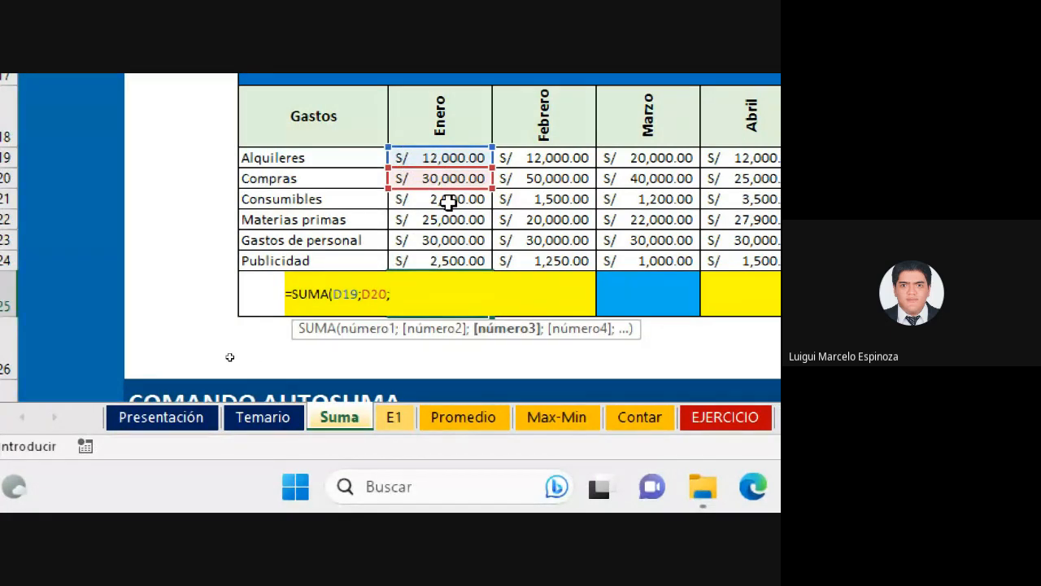
# Complete the Enero SUMA formula with D21, D22, D23 and D24 as separate arguments, close and enter it, and reselect the total cell
pyautogui.click(449, 203)
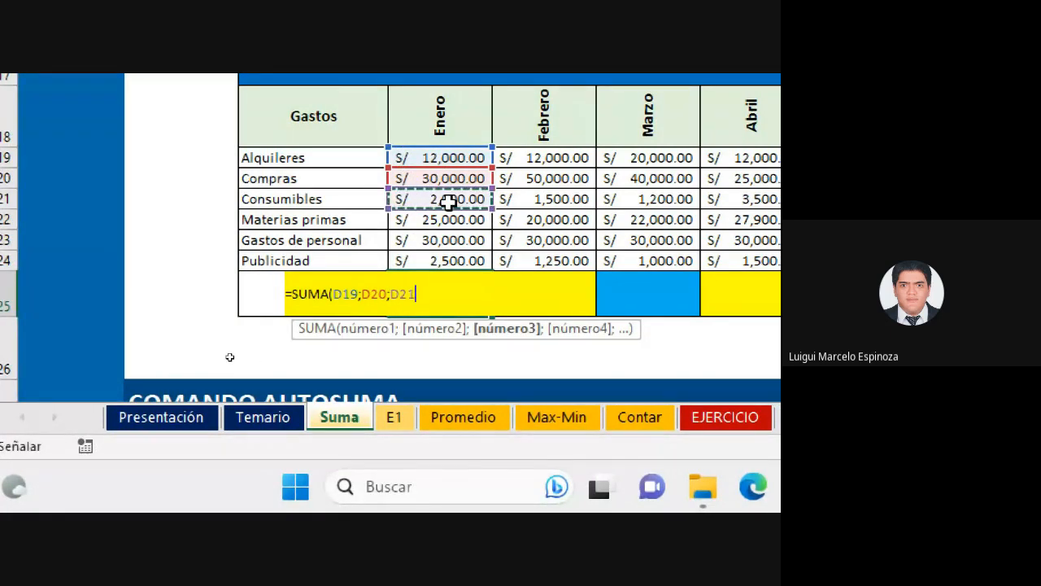
pyautogui.write(';')
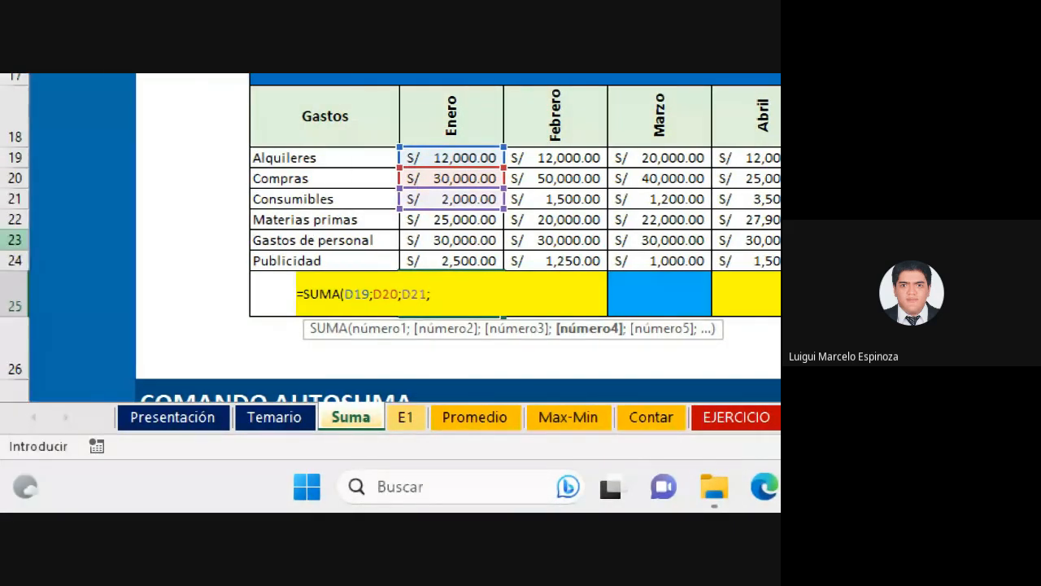
pyautogui.click(480, 218)
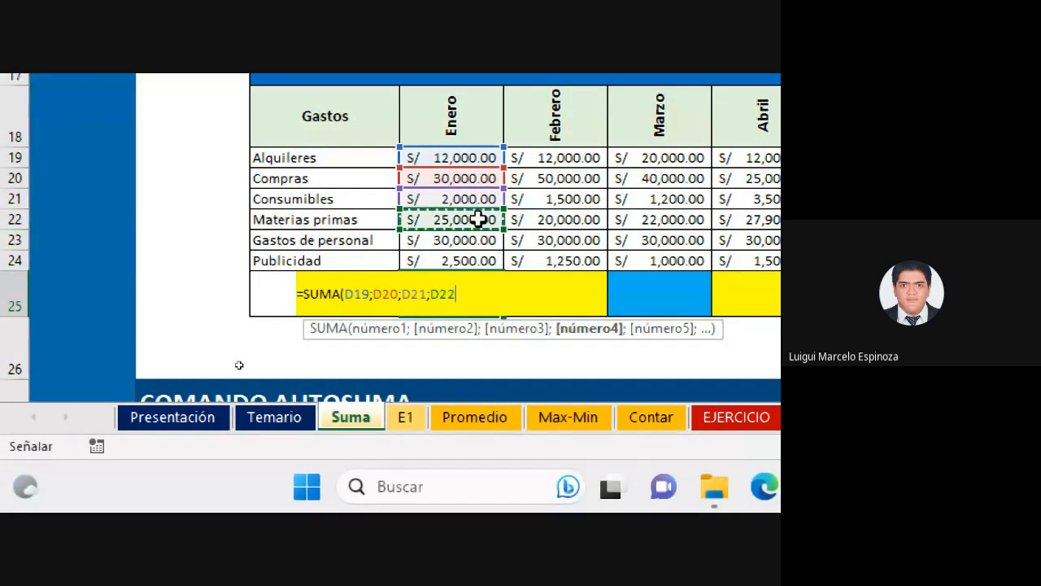
pyautogui.write(';')
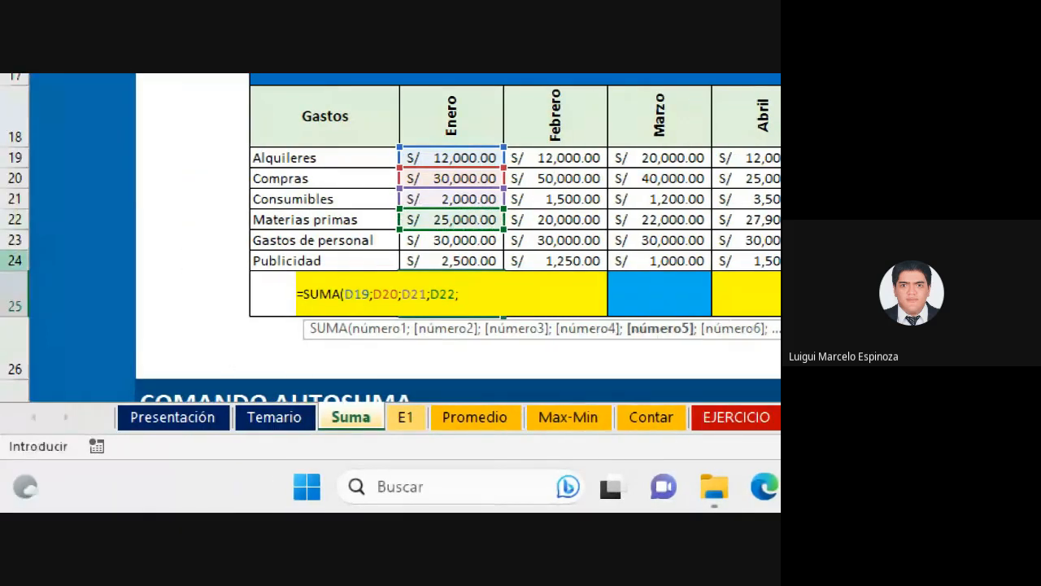
pyautogui.click(480, 239)
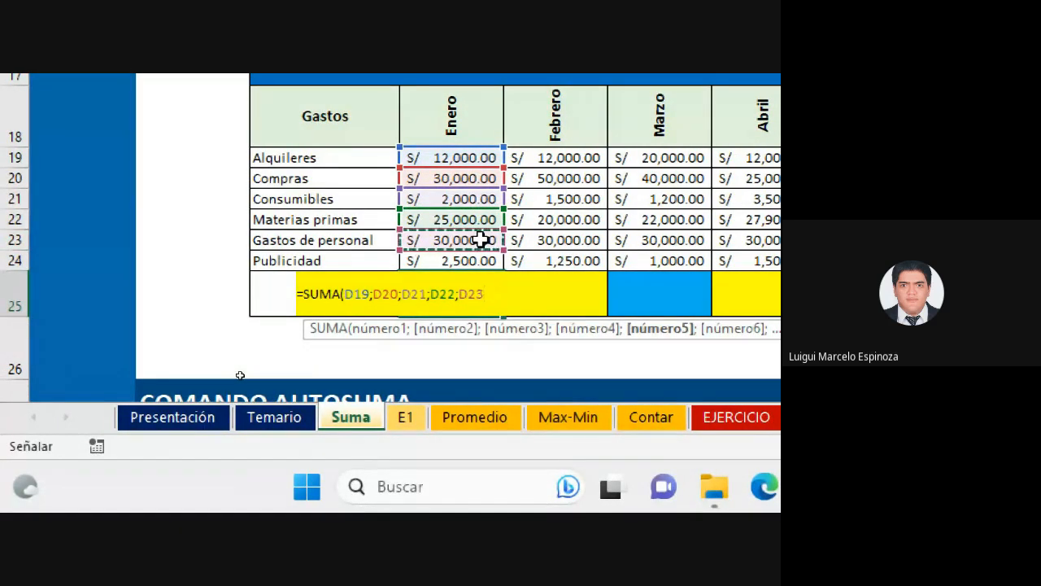
pyautogui.write(';')
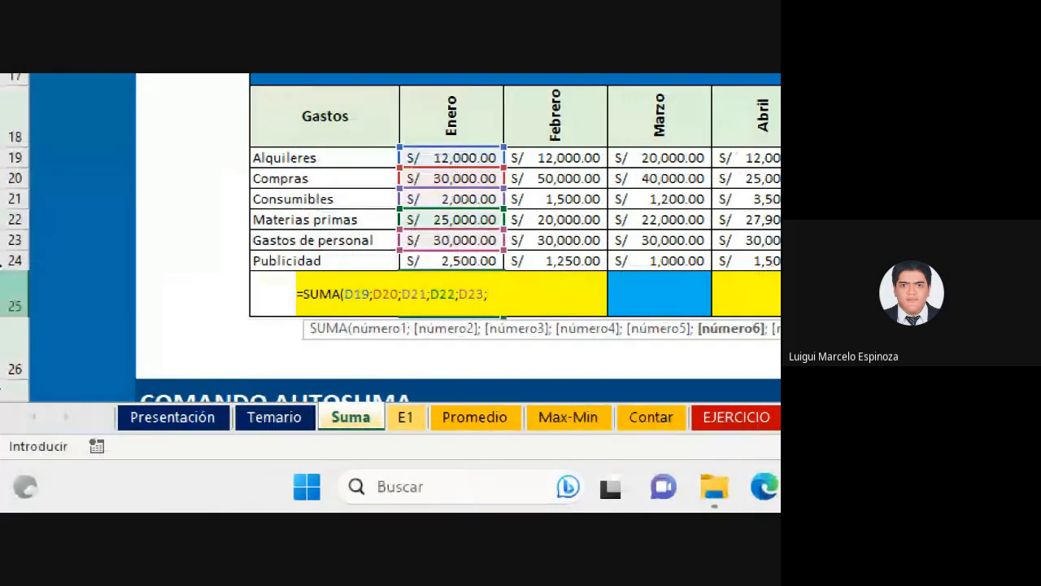
pyautogui.click(443, 260)
pyautogui.write(')')
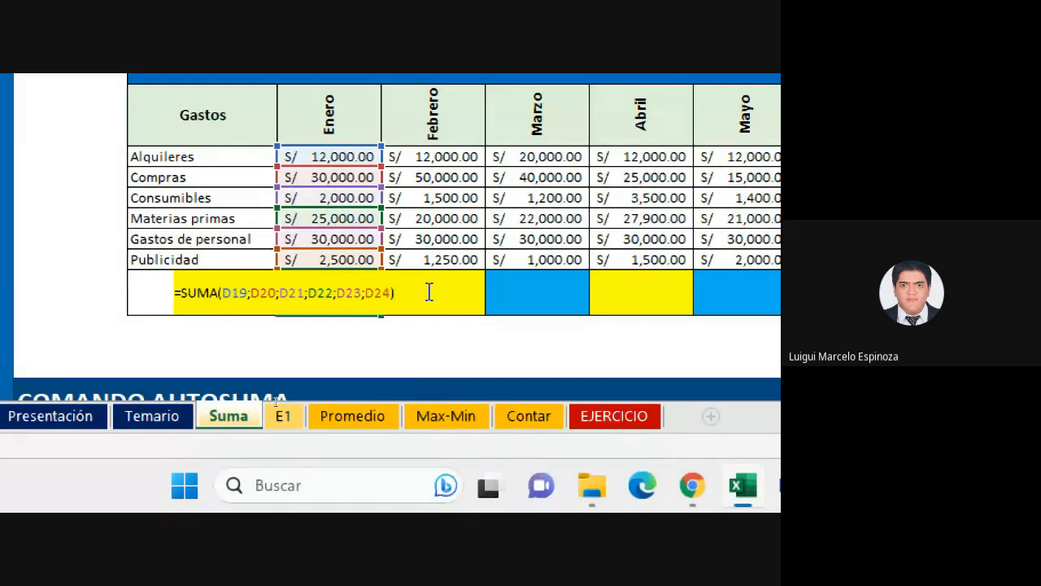
pyautogui.press('Return')
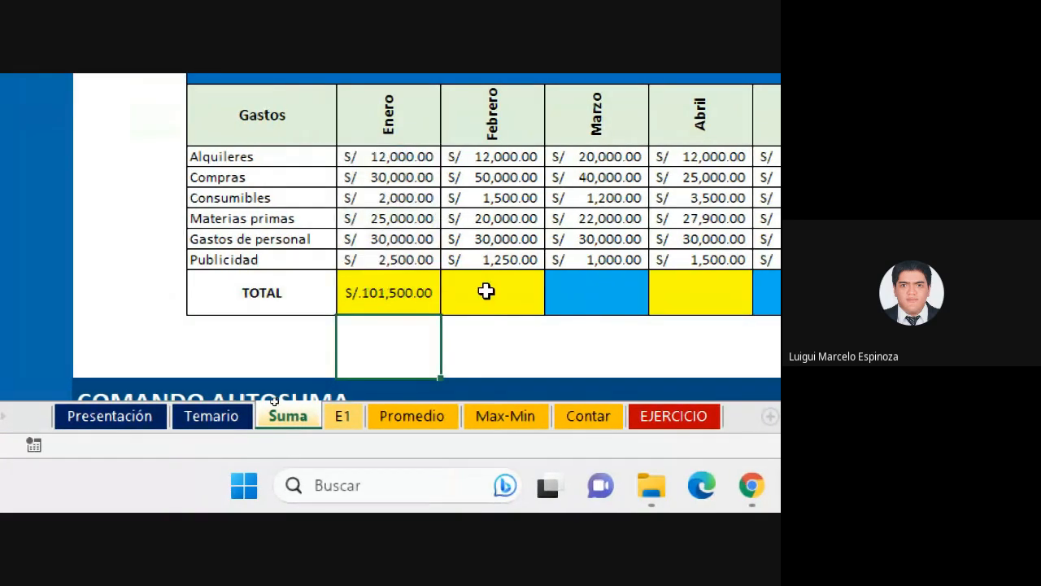
pyautogui.click(385, 300)
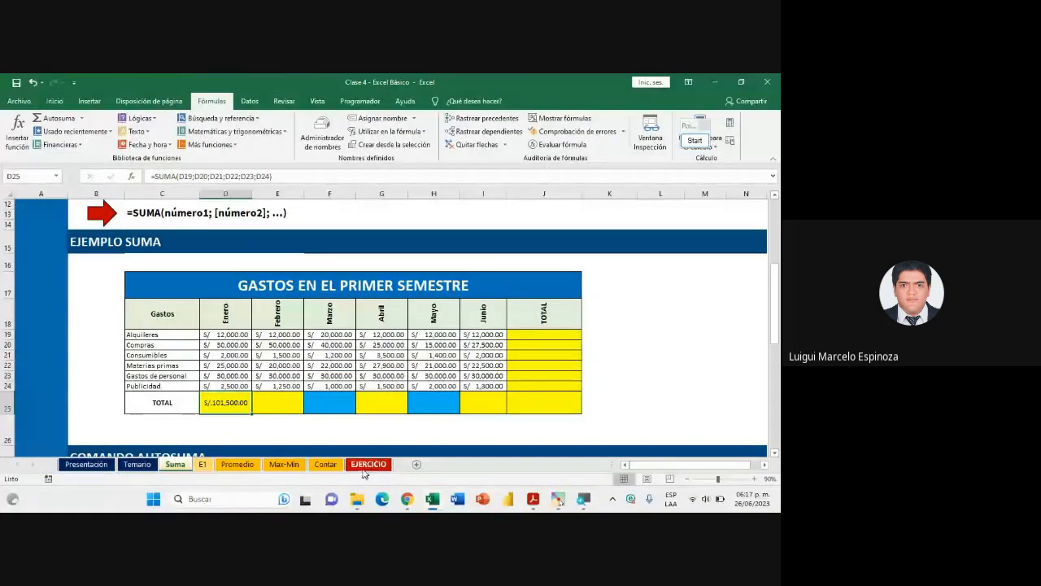
# Read the students' replies in the Google Meet call chat on two visits, returning to Excel after each and dismissing the presenting notification
pyautogui.click(401, 432)
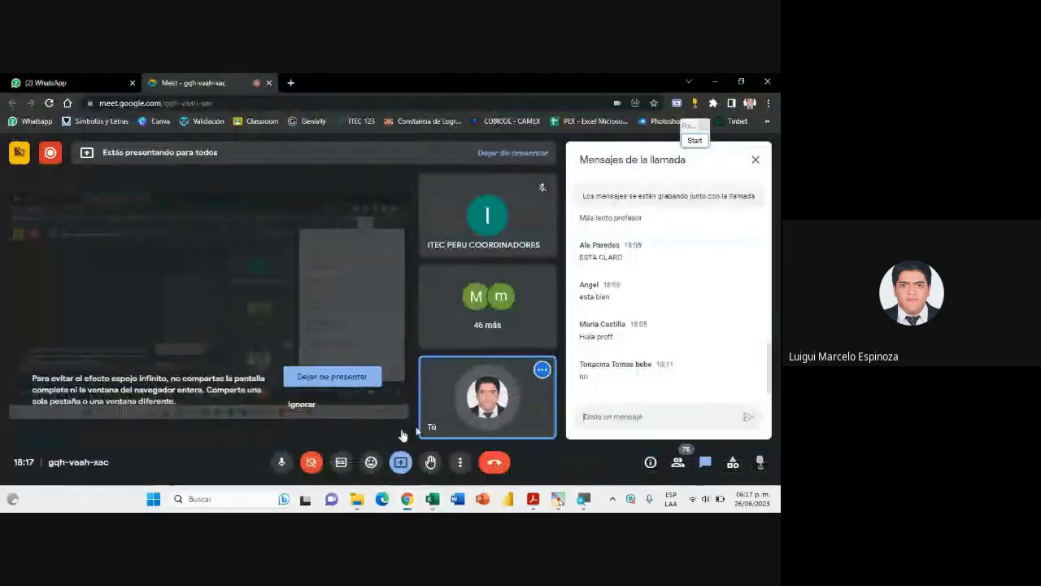
pyautogui.click(432, 499)
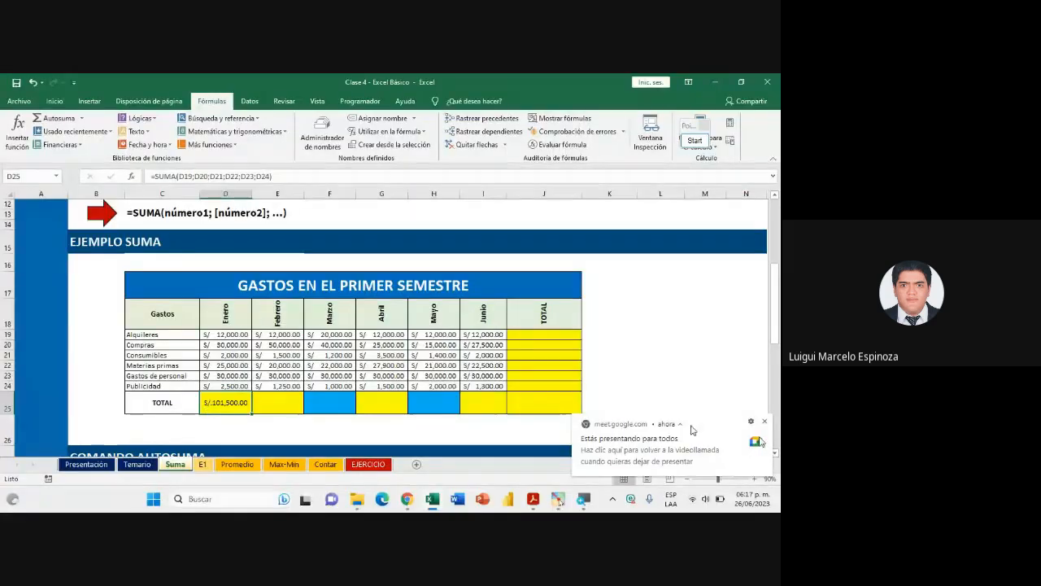
pyautogui.click(764, 423)
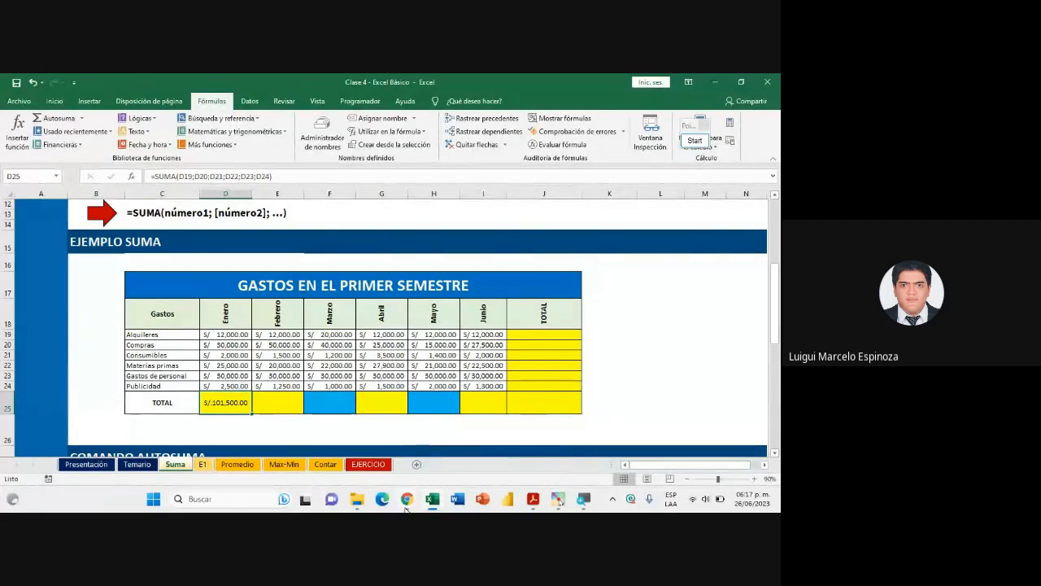
pyautogui.moveTo(408, 494)
pyautogui.click(357, 452)
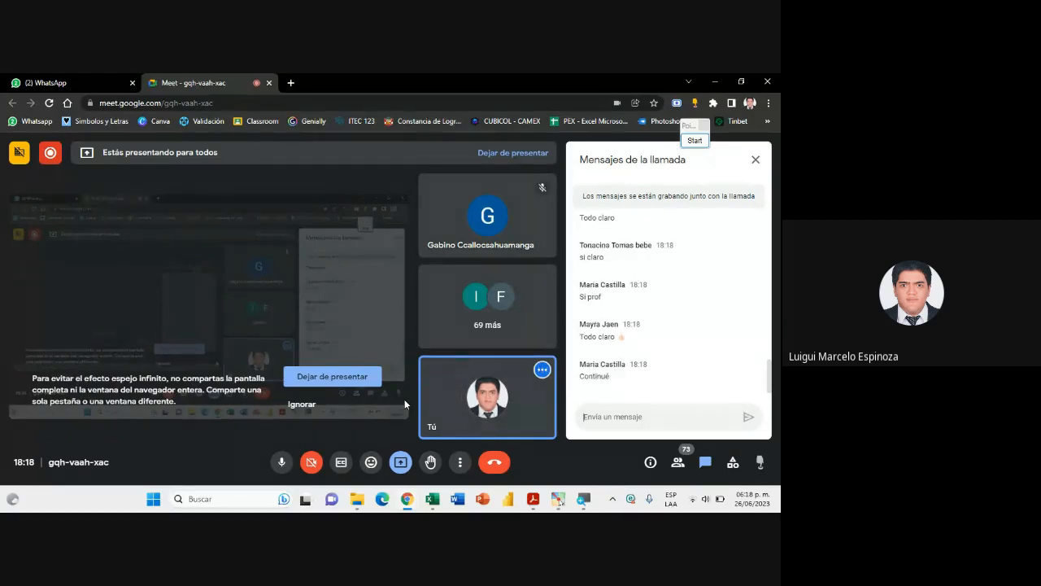
pyautogui.click(433, 498)
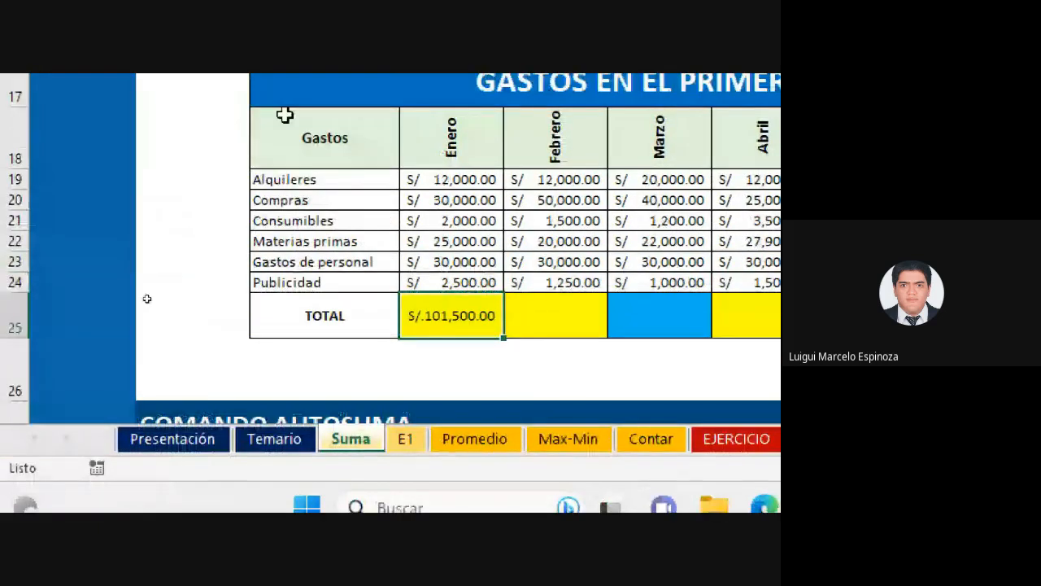
# Show the Enero TOTAL formula's cell references and temporarily mark the Enero amounts and two blank areas around the table title with red rectangles
pyautogui.doubleClick(470, 324)
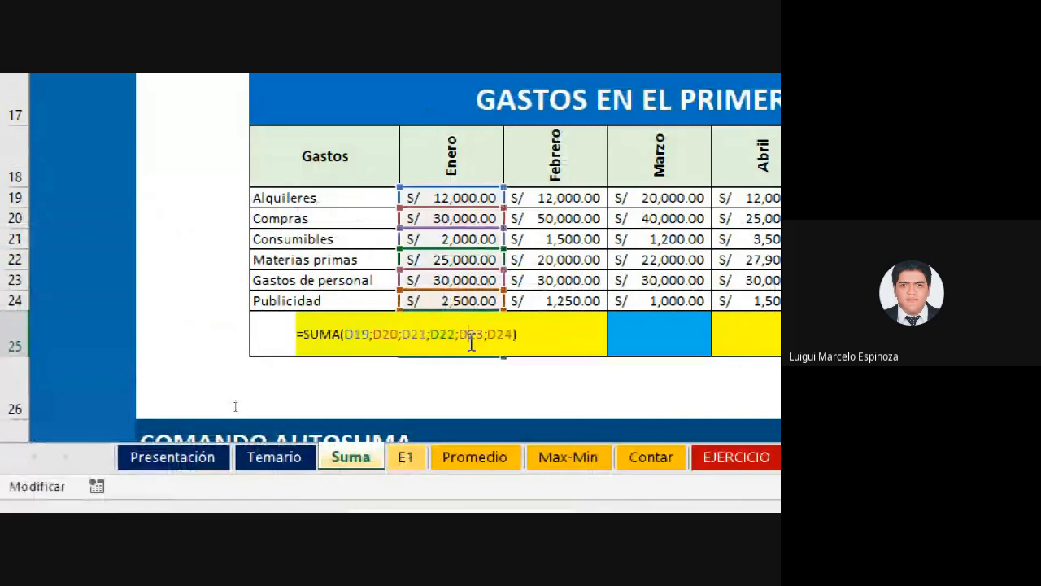
pyautogui.click(513, 333)
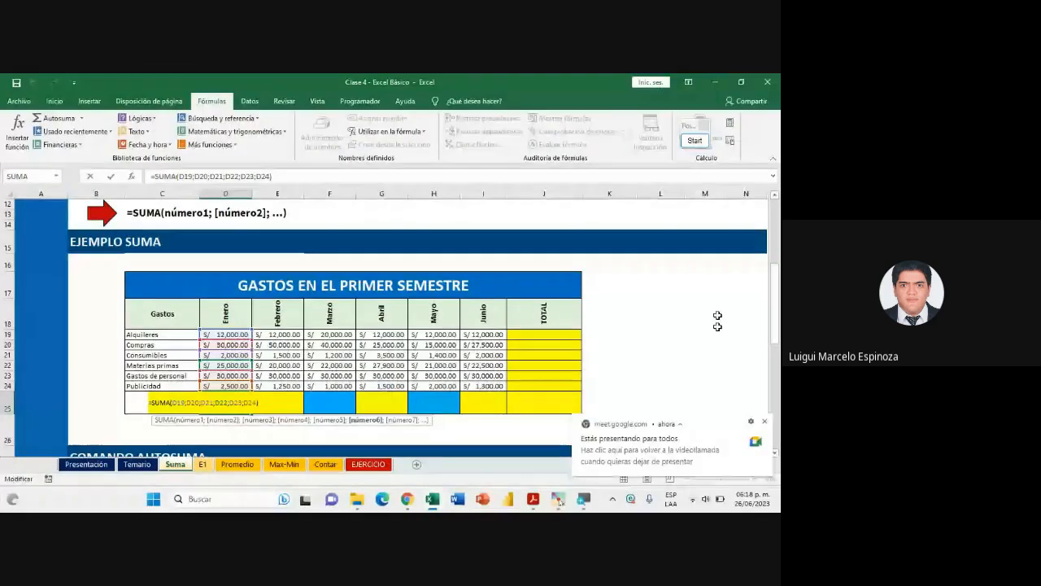
pyautogui.click(685, 144)
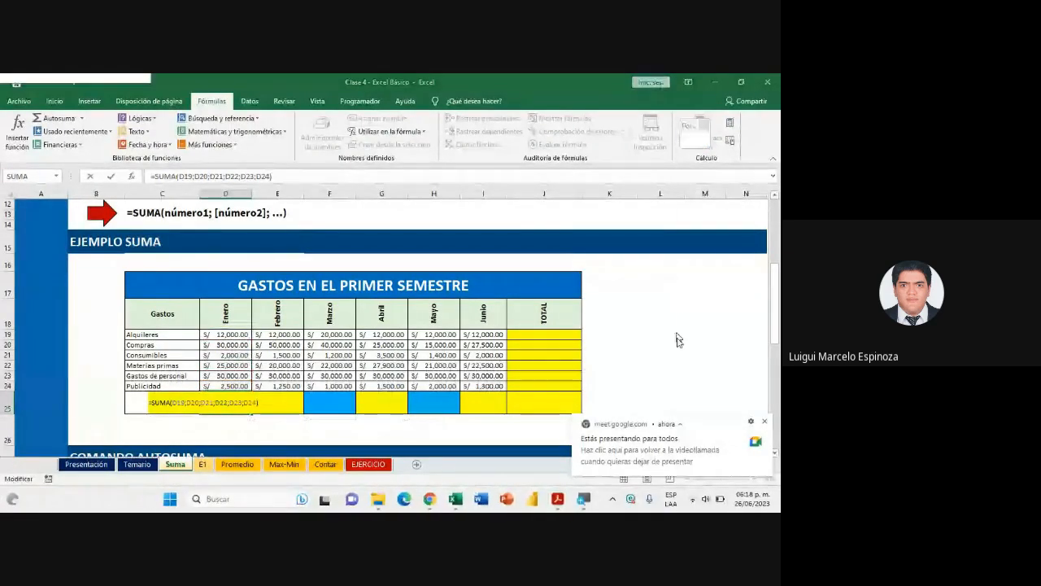
pyautogui.click(683, 341)
pyautogui.click(701, 363)
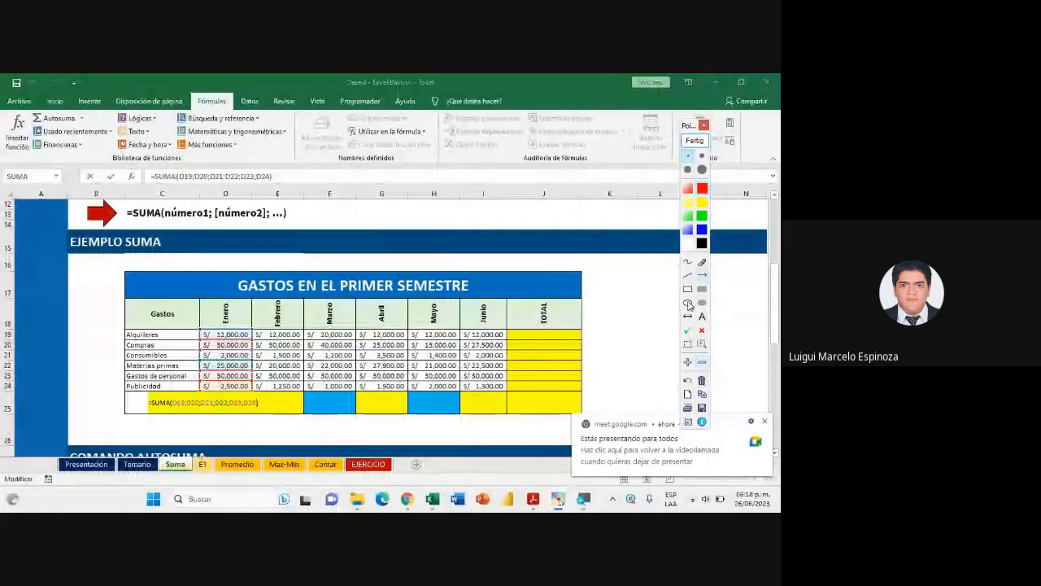
pyautogui.moveTo(198, 324); pyautogui.dragTo(256, 397)
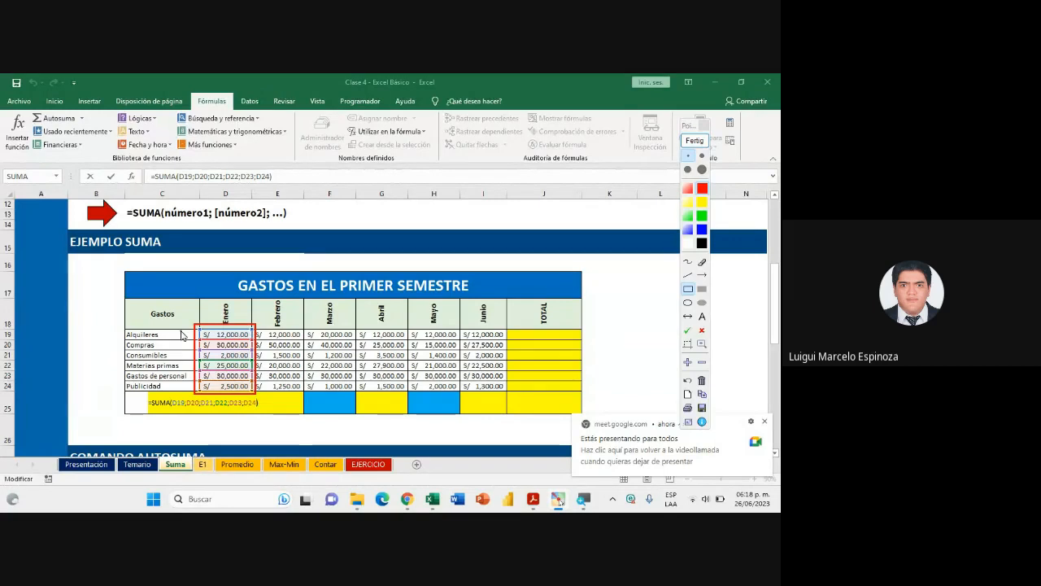
pyautogui.moveTo(332, 253)
pyautogui.mouseDown()
pyautogui.moveTo(350, 275)
pyautogui.moveTo(574, 274)
pyautogui.mouseUp()
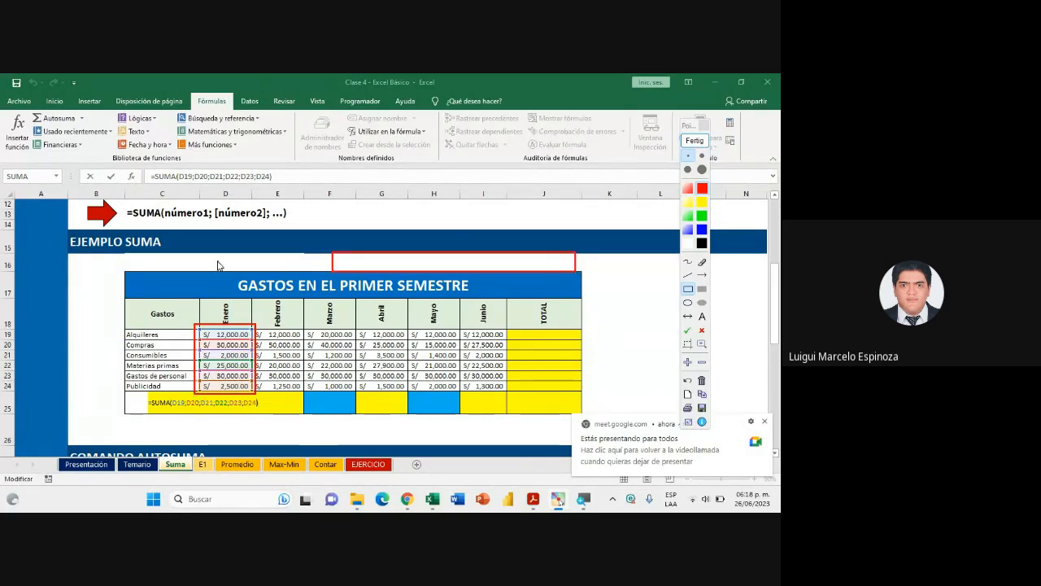
pyautogui.moveTo(69, 266)
pyautogui.mouseDown()
pyautogui.moveTo(130, 314)
pyautogui.moveTo(124, 302)
pyautogui.mouseUp()
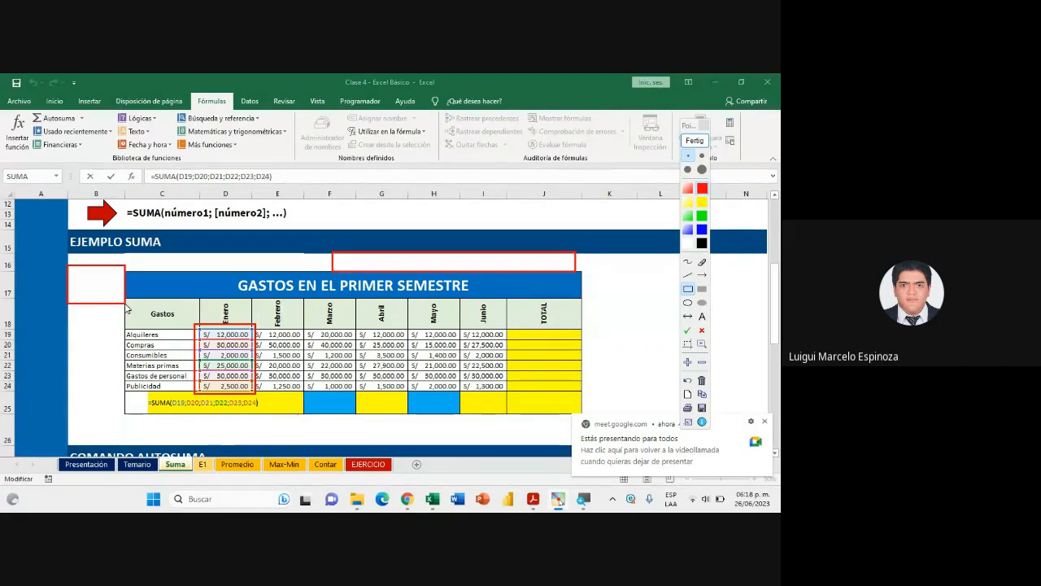
pyautogui.click(696, 142)
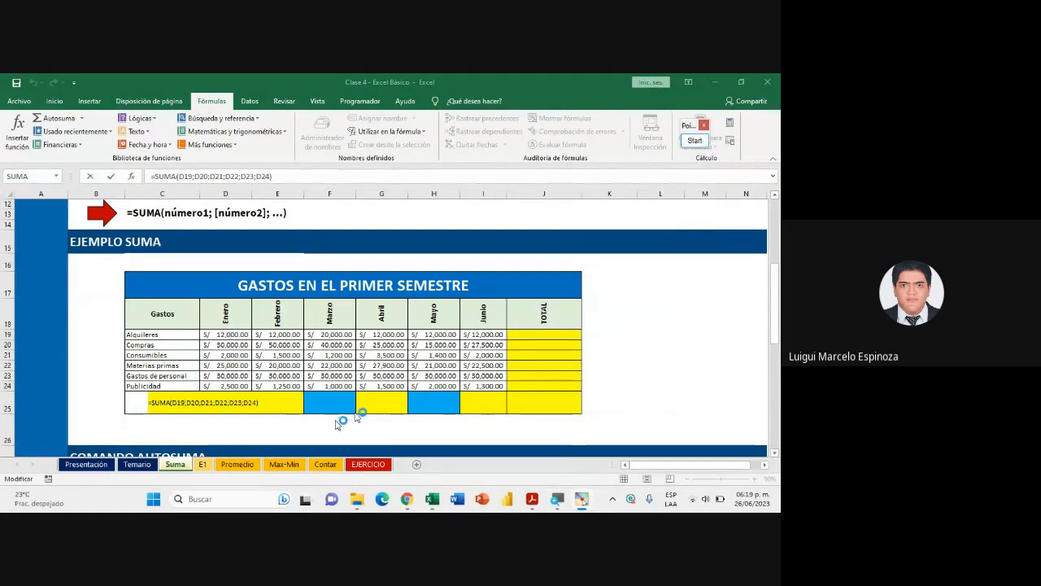
# Glance at the Google Meet call, return to Excel and magnify the screen around the Enero TOTAL formula
pyautogui.hotkey('alt', 'Tab')
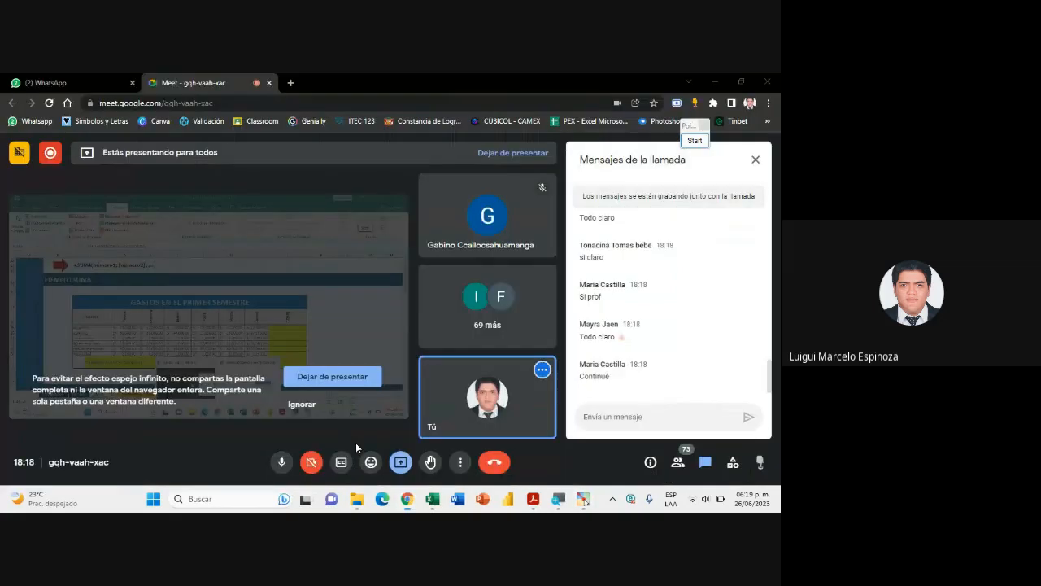
pyautogui.click(432, 499)
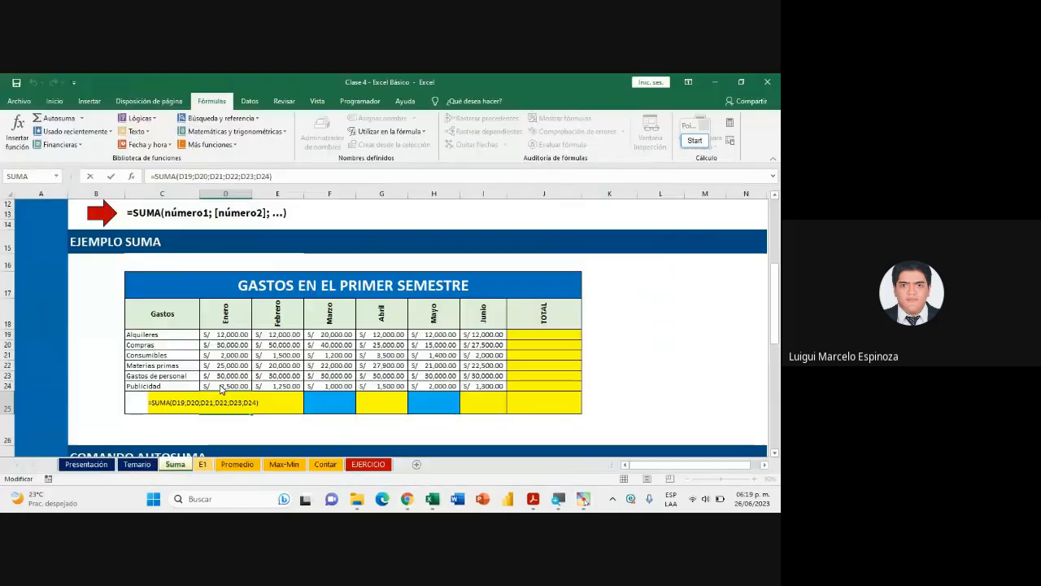
pyautogui.press('super+plus')
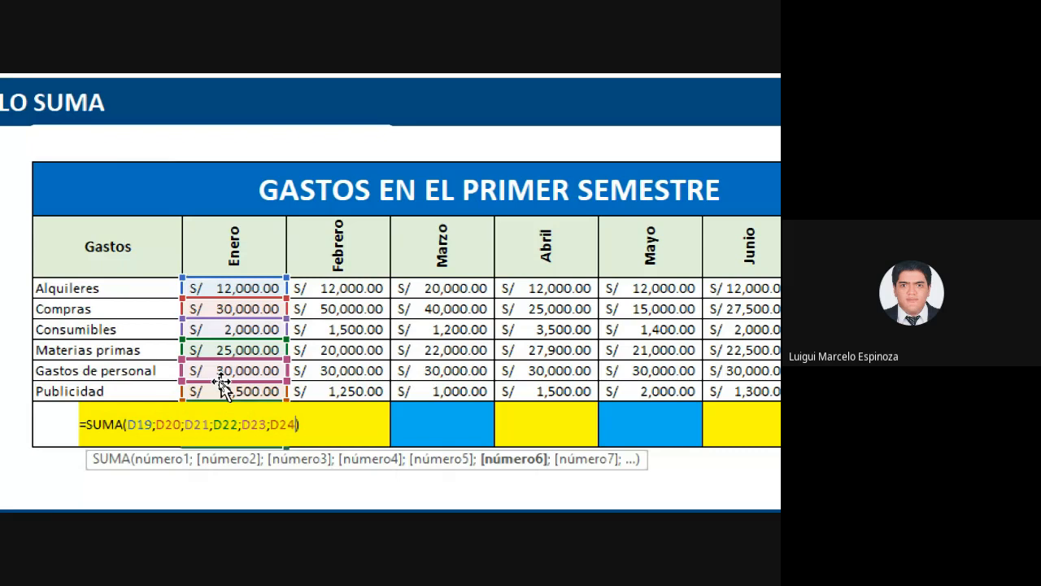
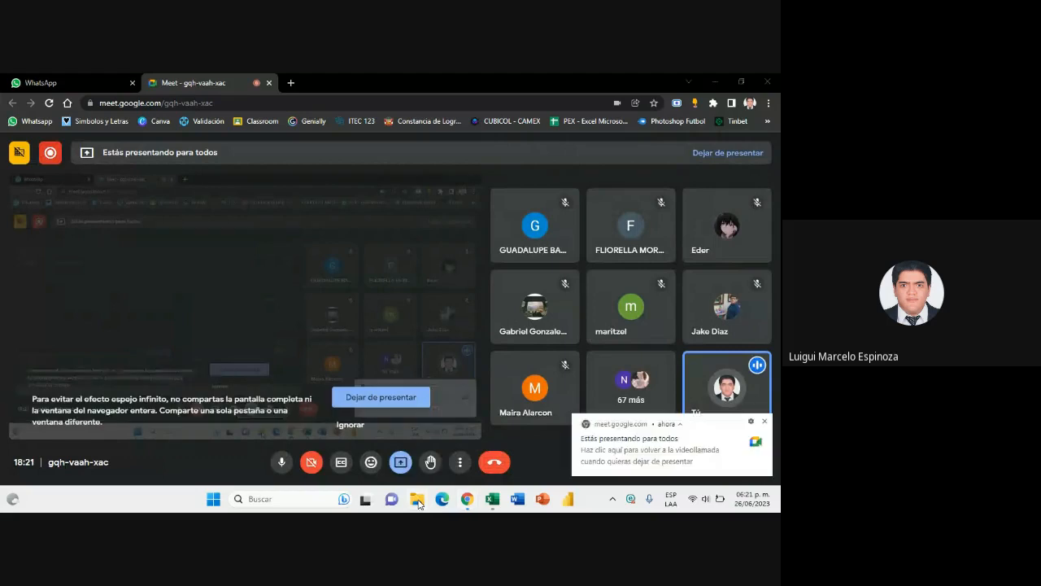
# Close the File Explorer window and show the Google Meet call messages
pyautogui.click(298, 86)
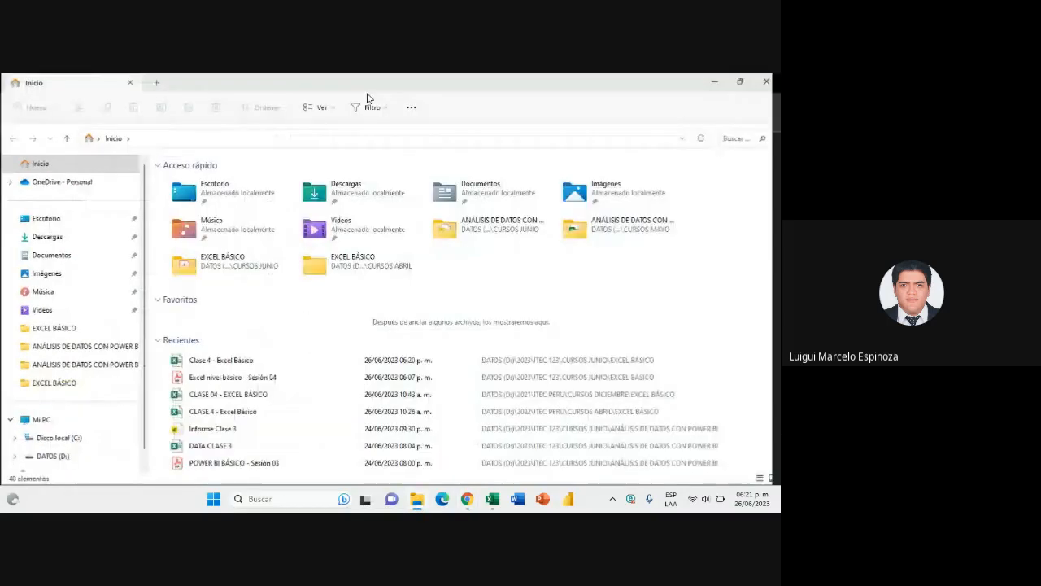
pyautogui.click(768, 81)
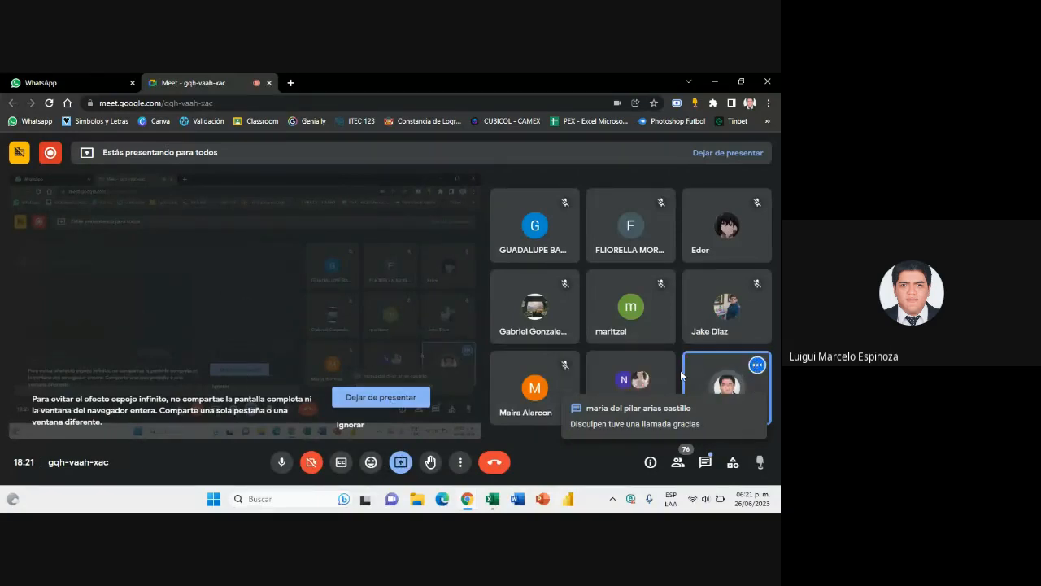
pyautogui.click(704, 461)
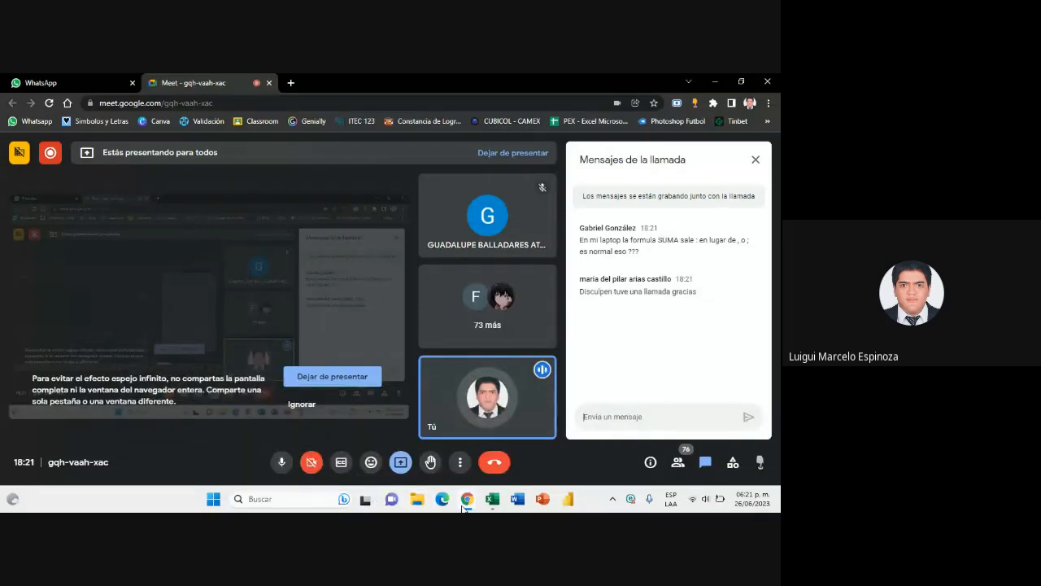
# Switch to Excel, close the document recovery list in Libro1, and return to the Clase 4 - Excel Básico workbook without the presenting notification
pyautogui.moveTo(492, 499)
pyautogui.click(535, 452)
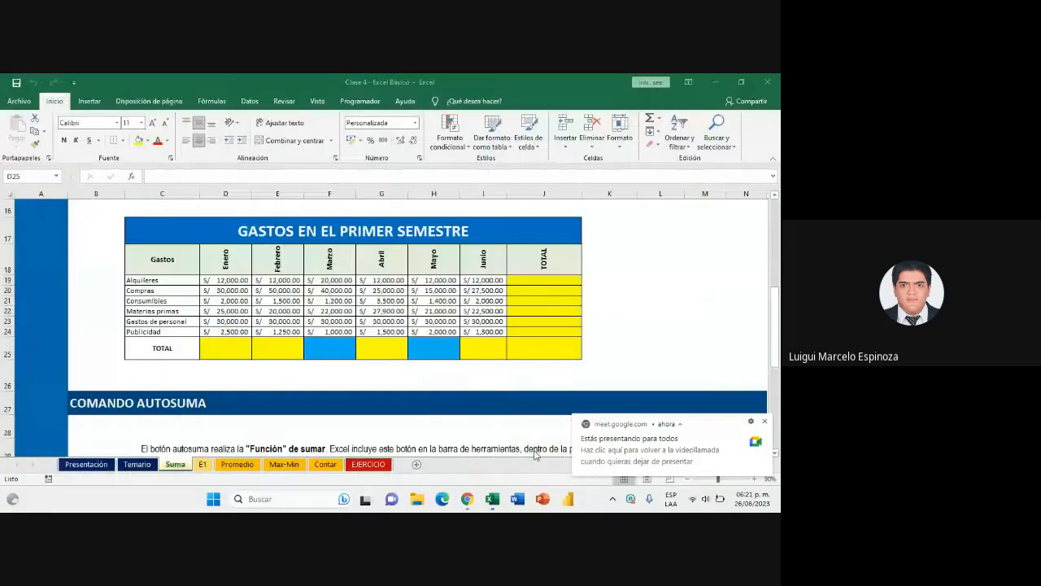
pyautogui.click(452, 454)
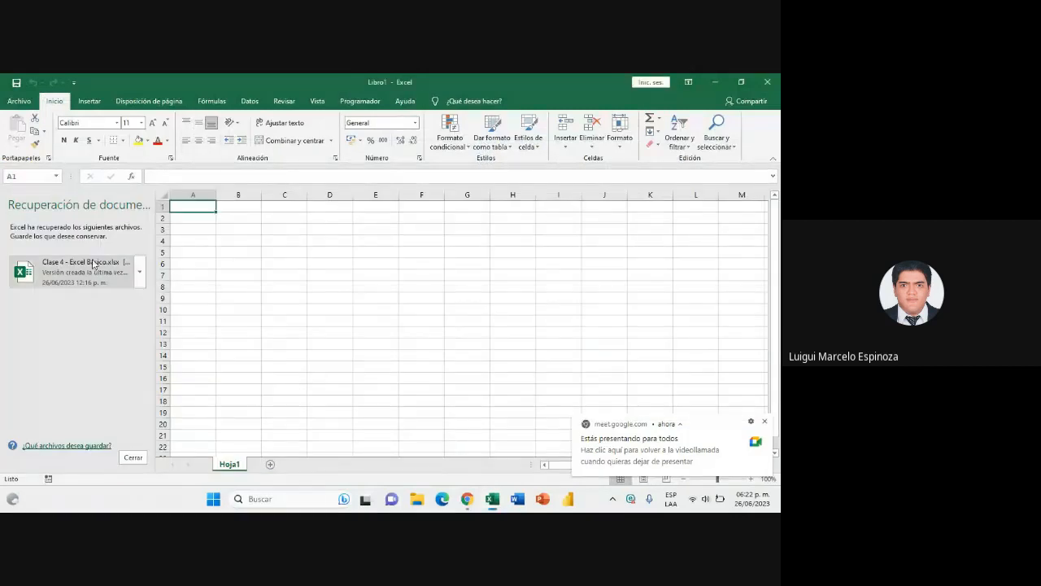
pyautogui.click(132, 457)
pyautogui.moveTo(492, 500)
pyautogui.click(558, 437)
pyautogui.click(765, 422)
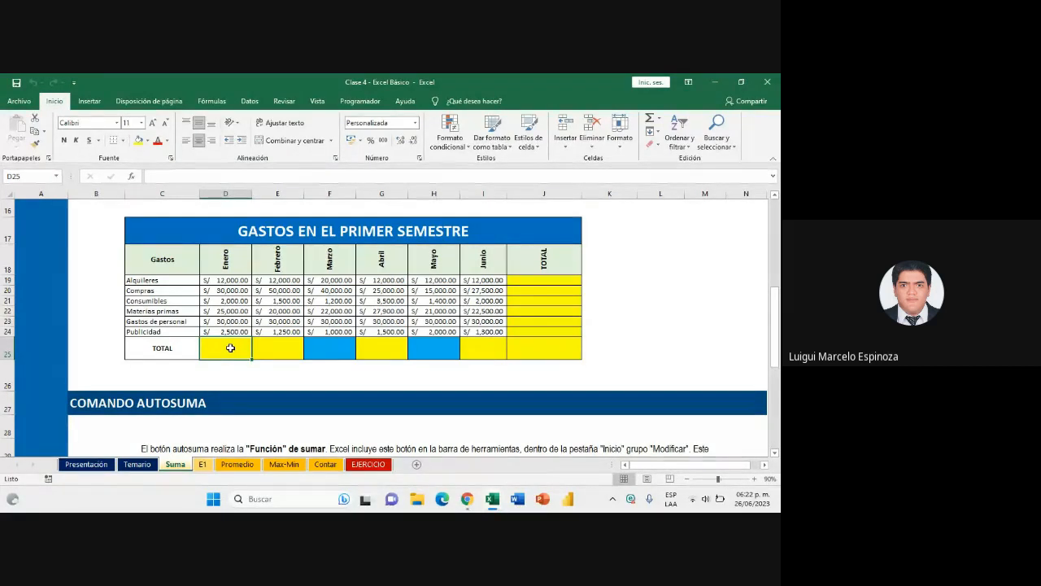
# Show the SINTAXIS section of the Suma sheet and launch the screen annotation tool through the Windows search
pyautogui.scroll(4, 230, 348)
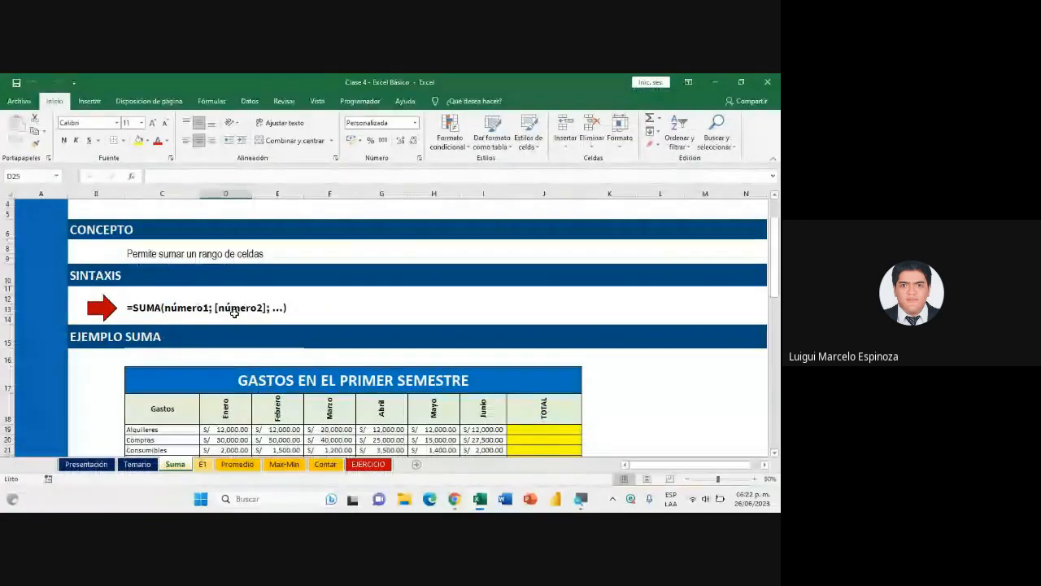
pyautogui.click(297, 498)
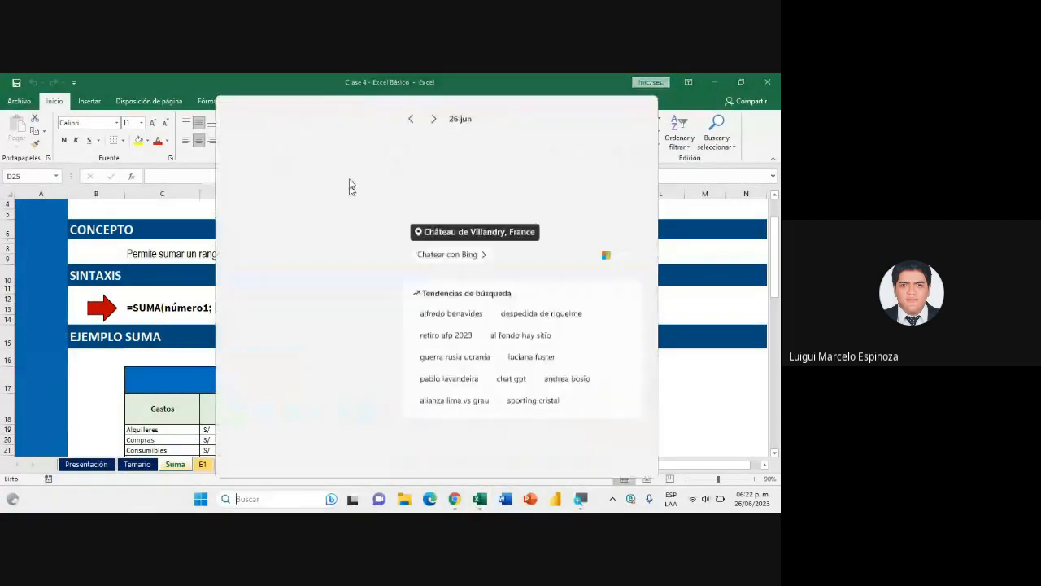
pyautogui.click(279, 169)
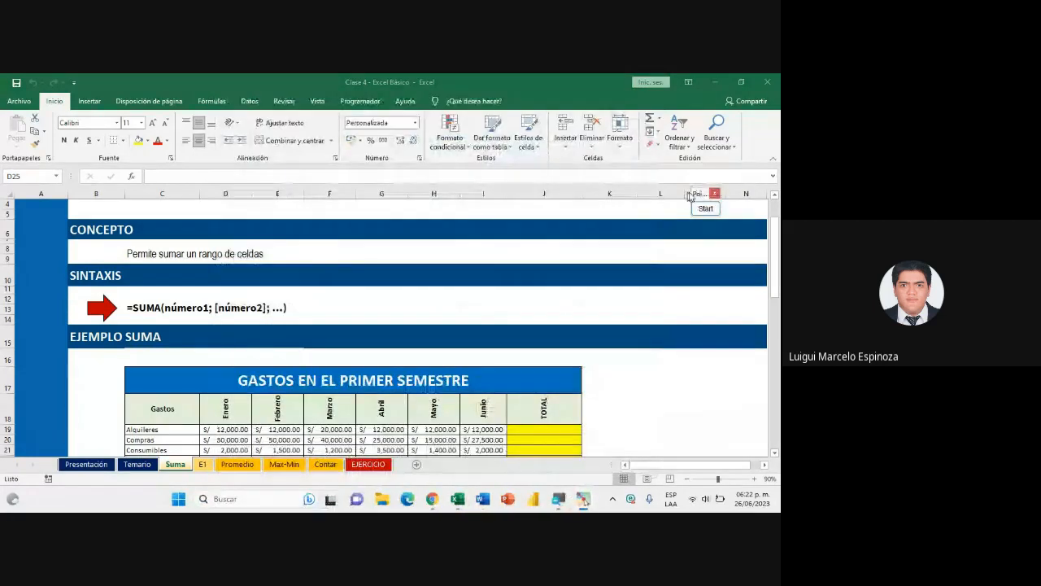
# Start a SUMA formula in the Enero TOTAL cell of the GASTOS EN EL PRIMER SEMESTRE table, choosing SUMA from the function suggestions
pyautogui.scroll(-3, 302, 335)
pyautogui.doubleClick(240, 391)
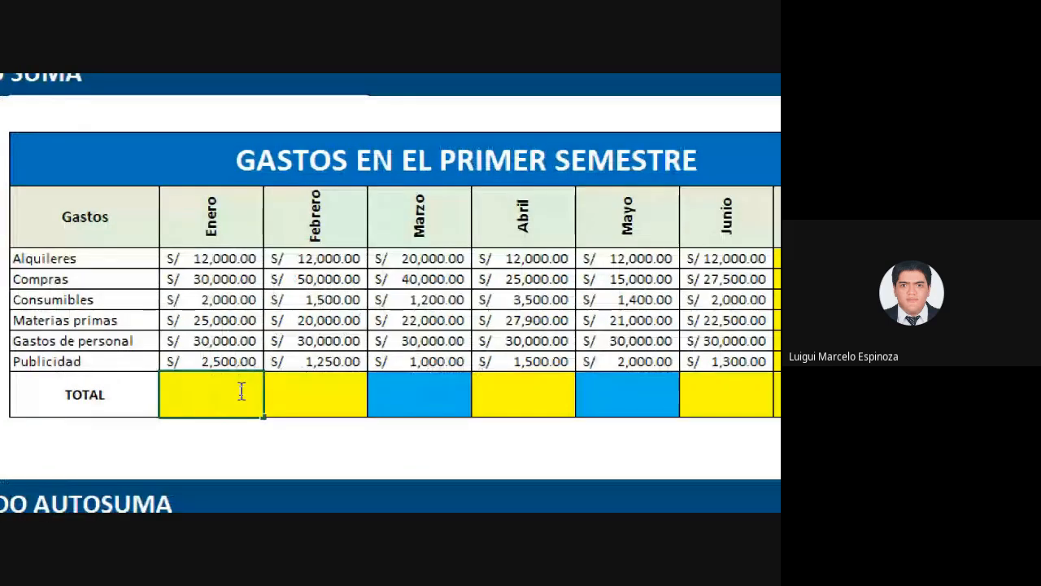
pyautogui.write('=')
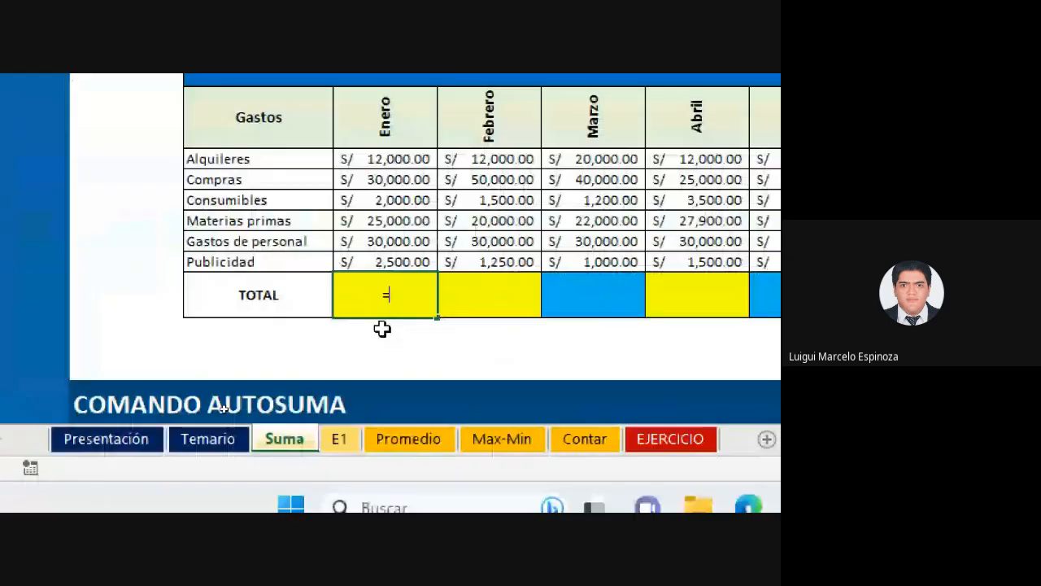
pyautogui.write('sum')
pyautogui.press('BackSpace')
pyautogui.press('BackSpace')
pyautogui.press('BackSpace')
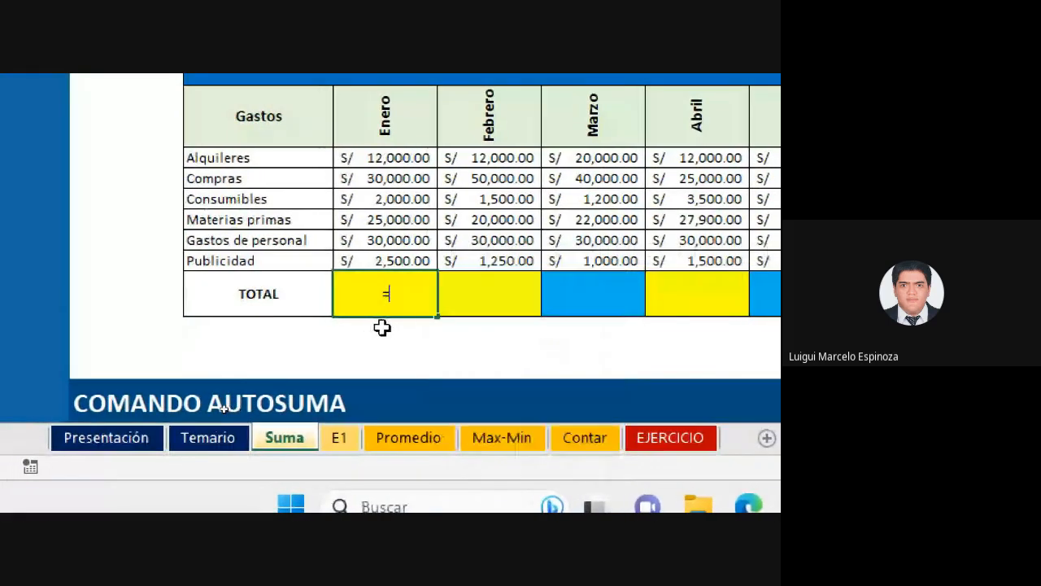
pyautogui.write('SUMA')
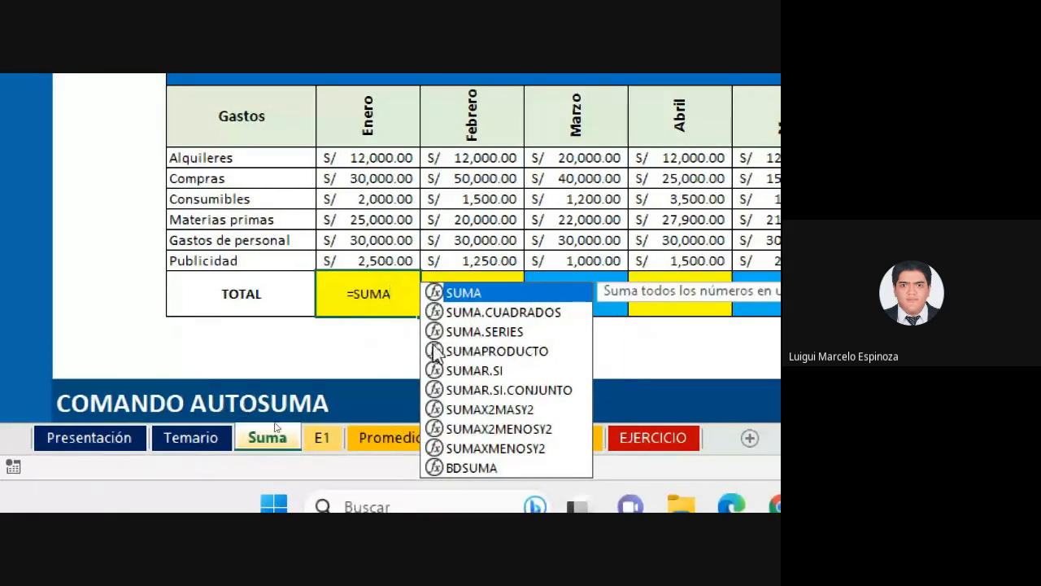
pyautogui.doubleClick(473, 294)
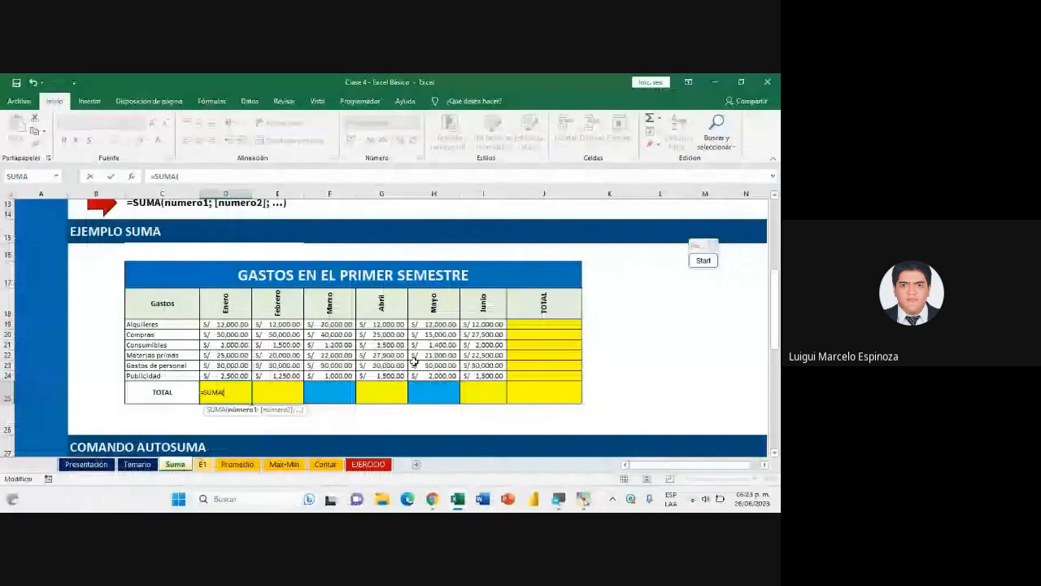
# Check the Google Meet call and return to the unfinished SUMA formula in the Enero TOTAL cell
pyautogui.click(433, 499)
pyautogui.click(363, 452)
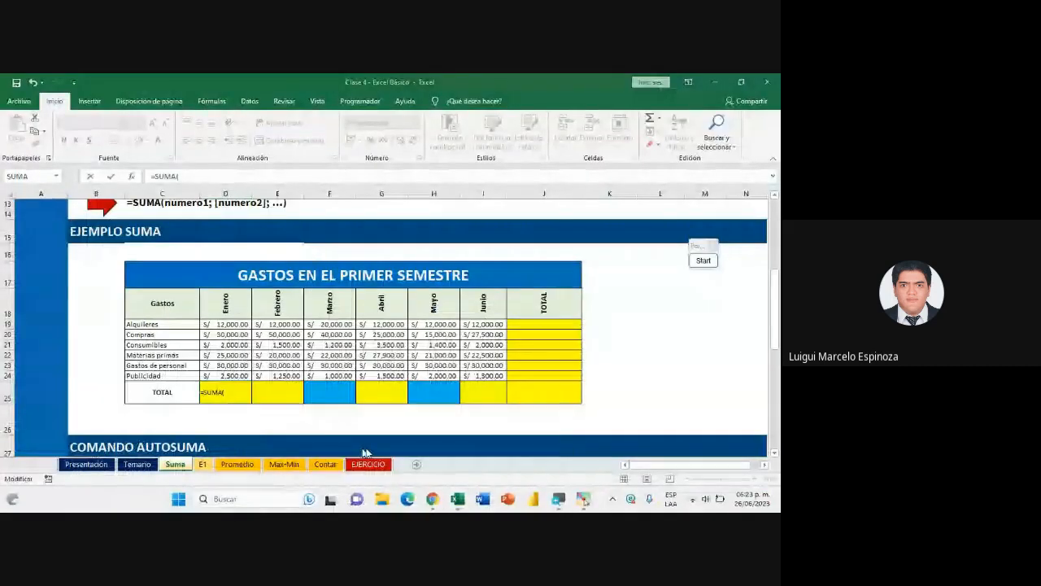
pyautogui.click(243, 390)
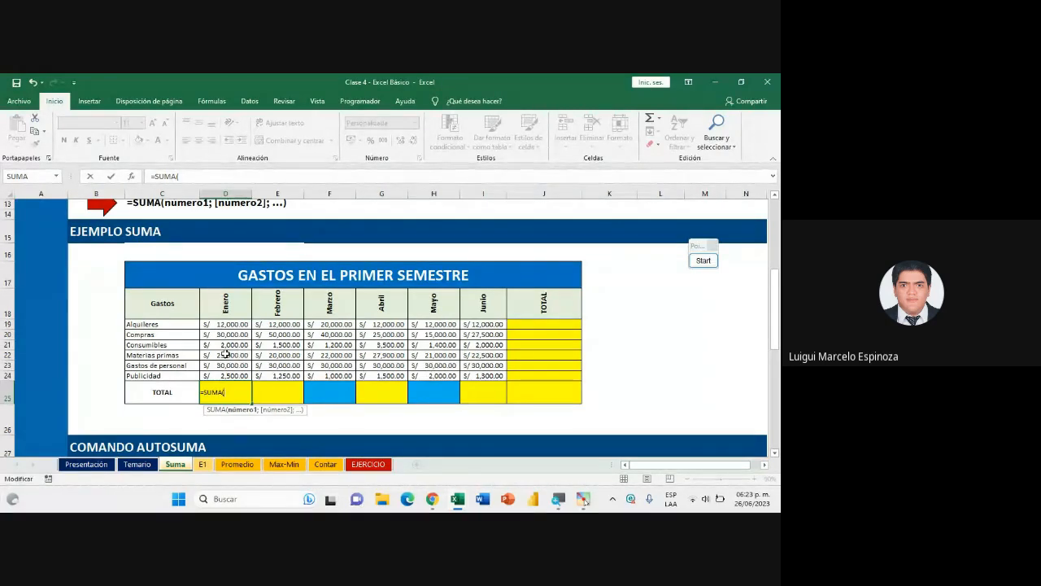
# Outline the Enero amounts from Alquileres to Publicidad with a red annotation rectangle, and end the annotation
pyautogui.click(702, 261)
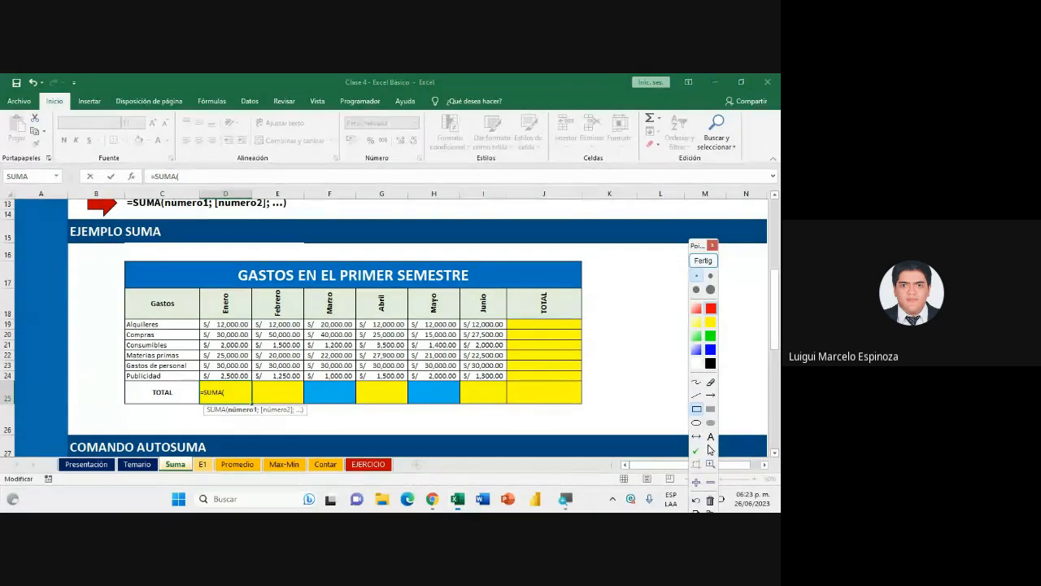
pyautogui.moveTo(198, 316); pyautogui.dragTo(254, 389)
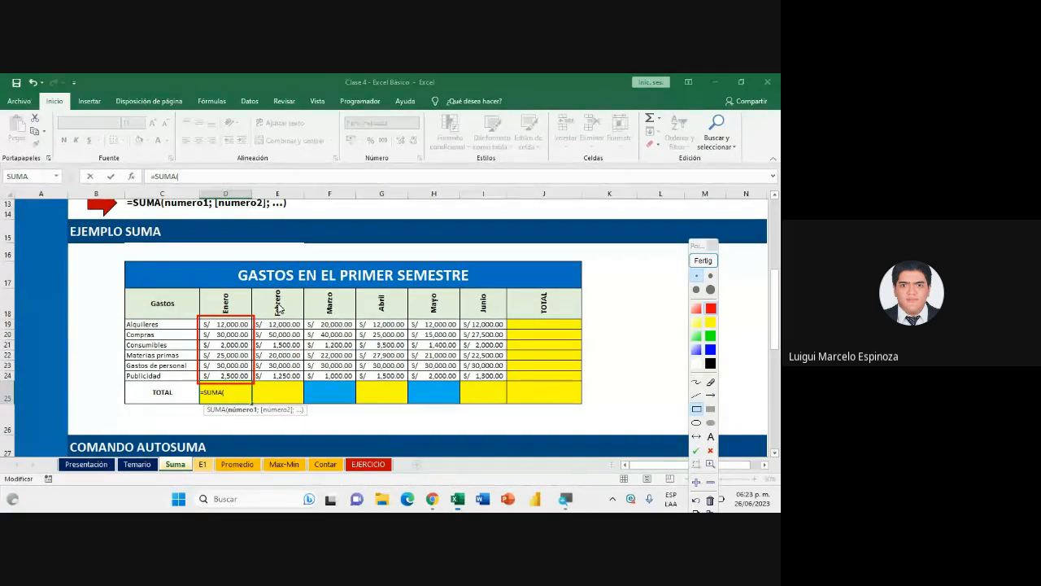
pyautogui.click(703, 260)
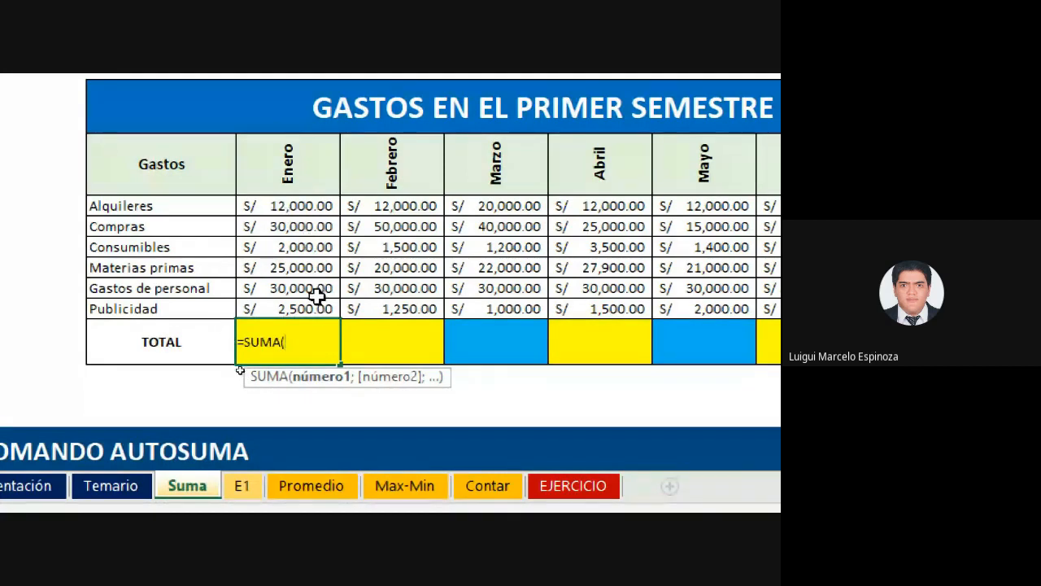
# Add the range D19:D24 as the SUMA argument, and delete it back to the opening parenthesis
pyautogui.moveTo(257, 214); pyautogui.dragTo(284, 302)
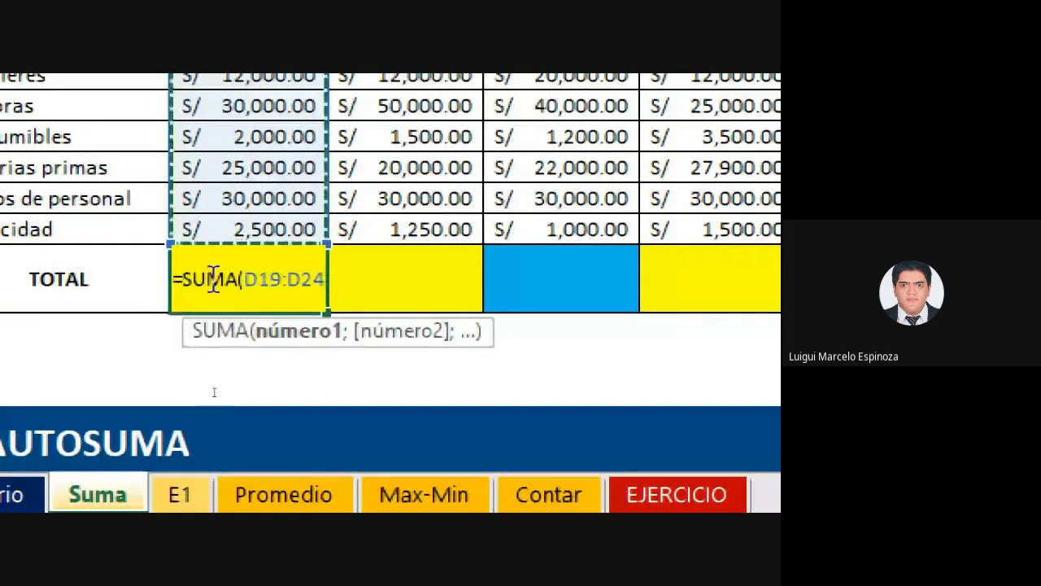
pyautogui.press('BackSpace')
pyautogui.press('BackSpace')
pyautogui.press('BackSpace')
pyautogui.press('BackSpace')
pyautogui.press('BackSpace')
pyautogui.press('BackSpace')
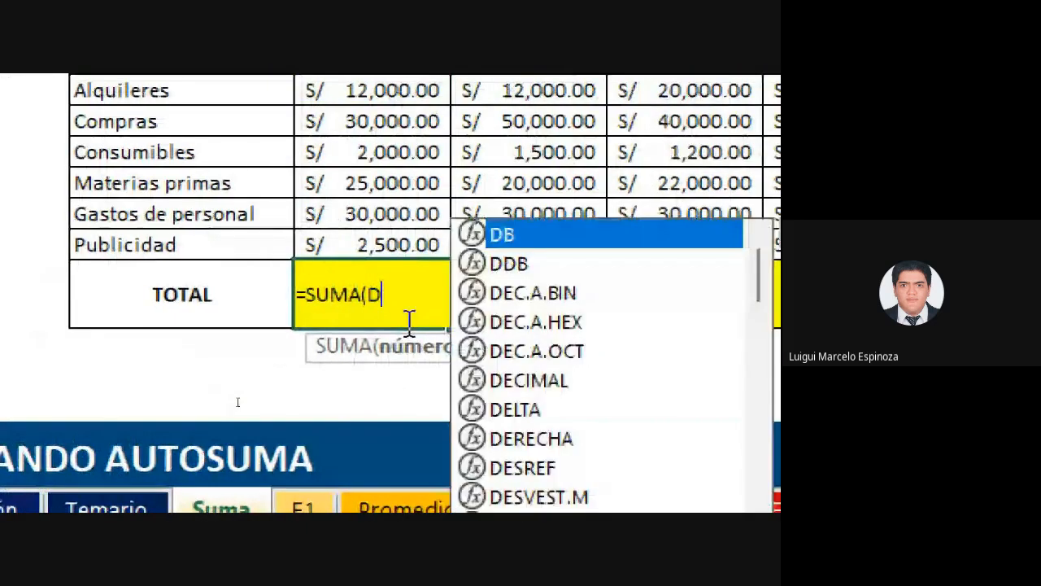
pyautogui.press('BackSpace')
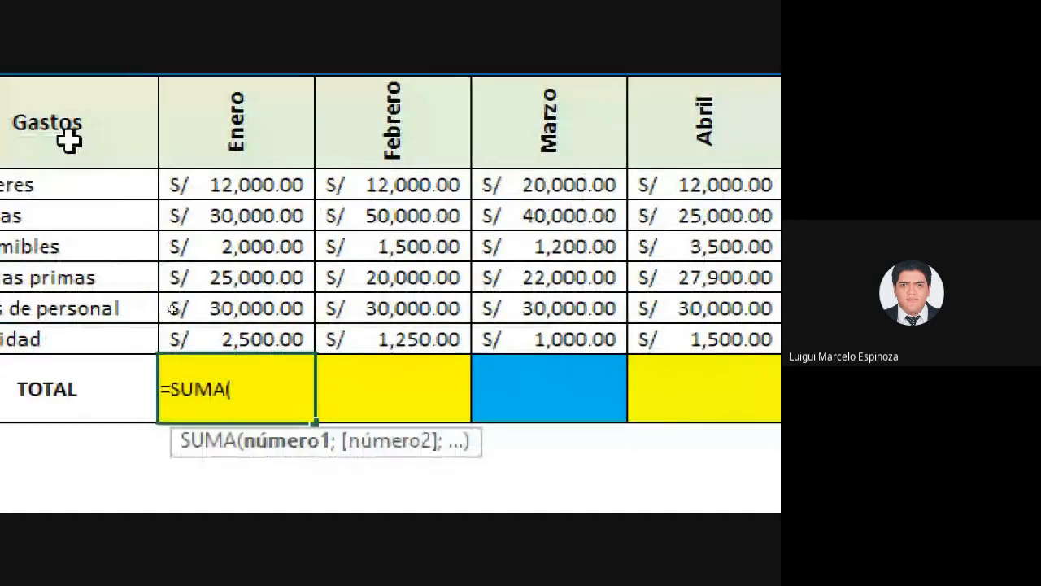
# Complete the Enero TOTAL formula as =SUMA(D19:D24) by selecting the Enero amounts and entering the formula
pyautogui.moveTo(215, 188); pyautogui.dragTo(230, 332)
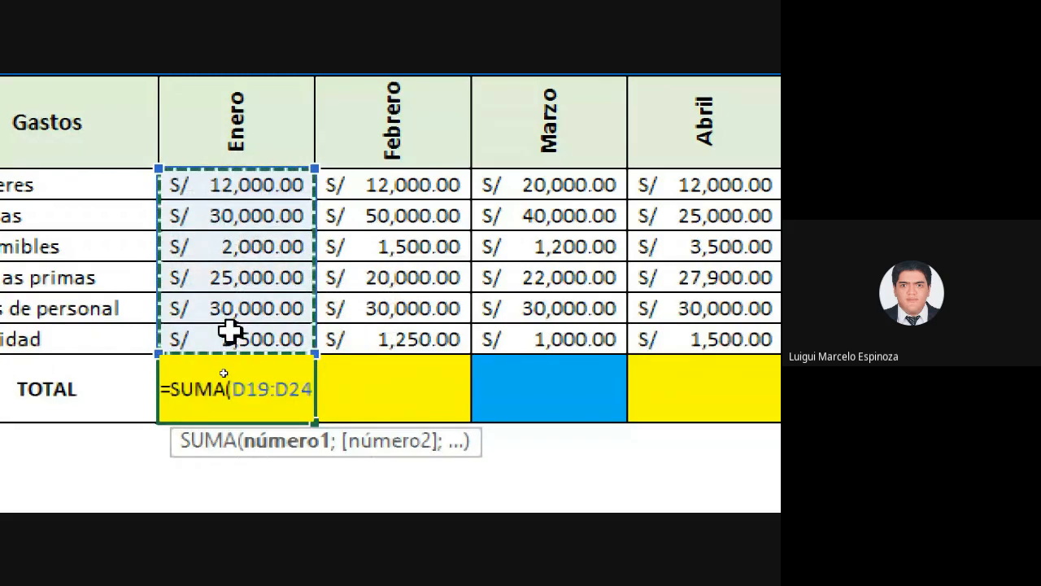
pyautogui.press('Return')
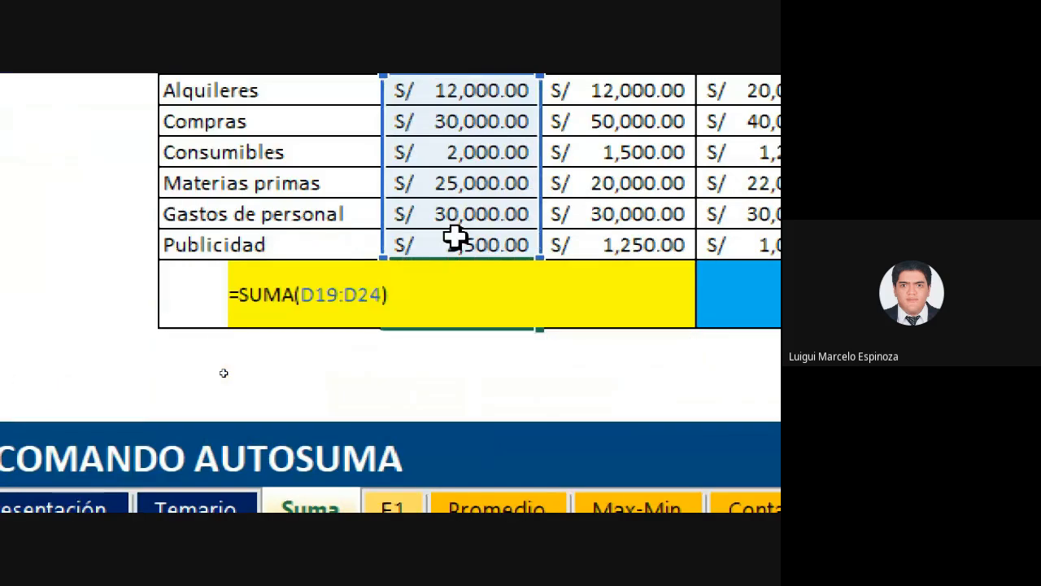
pyautogui.press('Return')
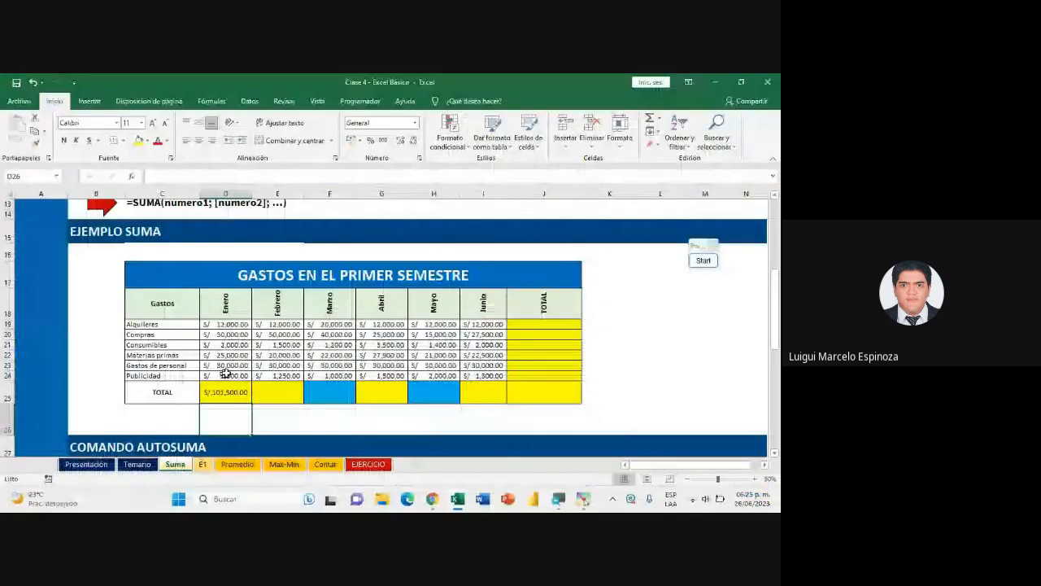
# Look at the Google Meet call messages and switch back to the Clase 4 - Excel Básico workbook
pyautogui.click(401, 461)
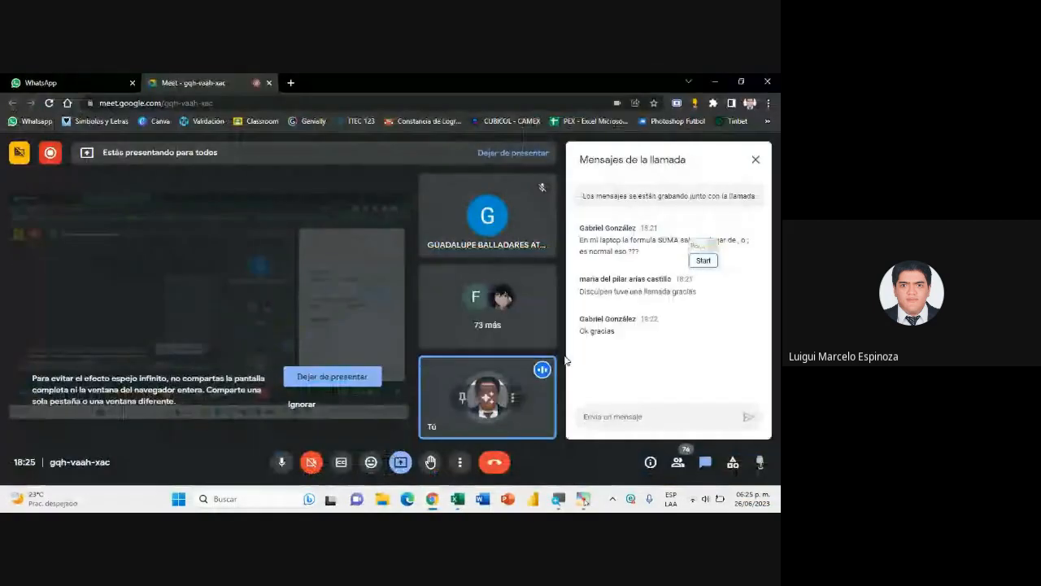
pyautogui.moveTo(457, 499)
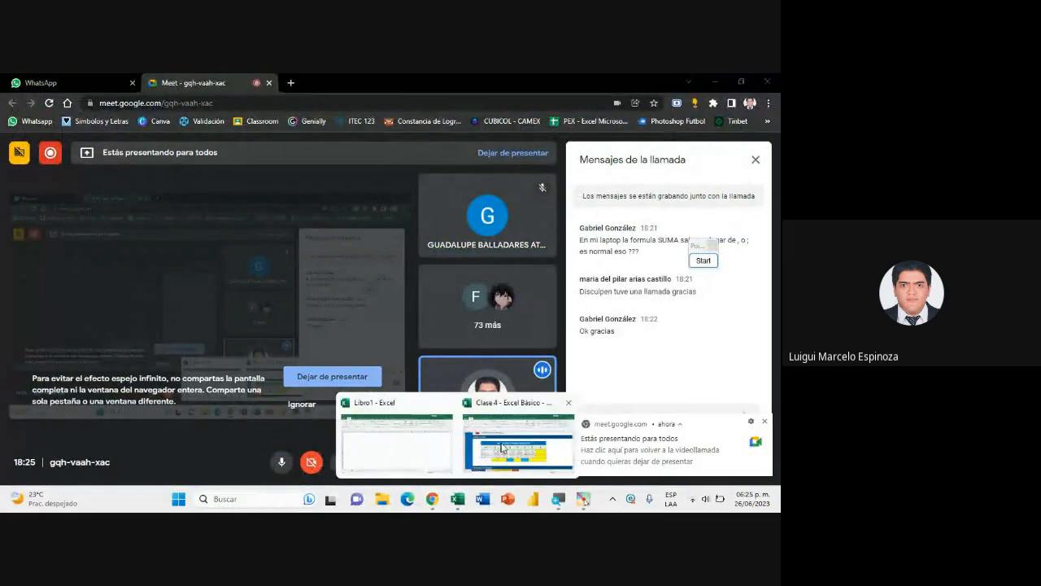
pyautogui.click(550, 431)
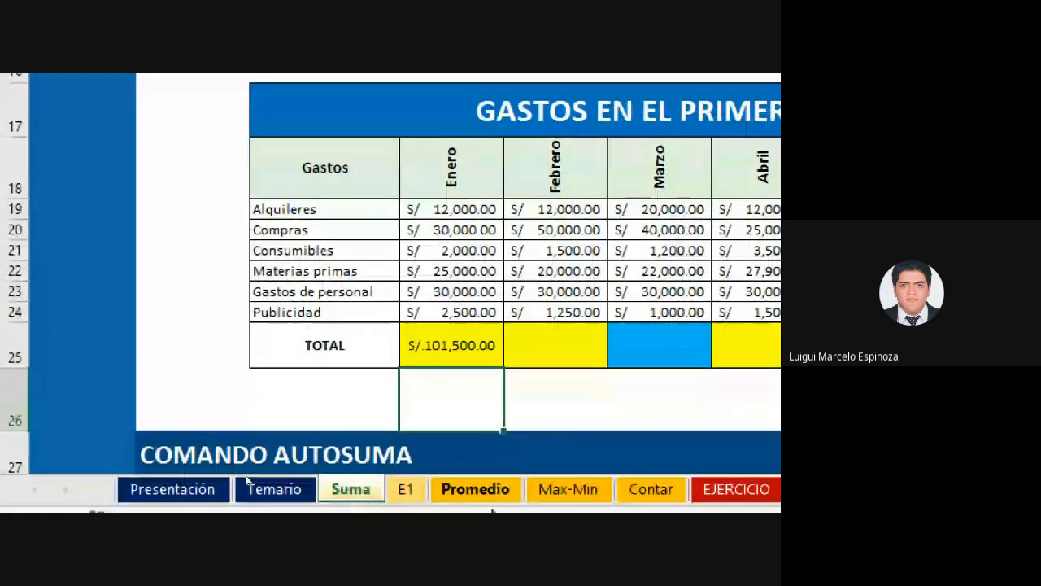
# Open the Enero TOTAL formula for inspection and highlight its D19:D24 argument and closing parenthesis
pyautogui.click(448, 347)
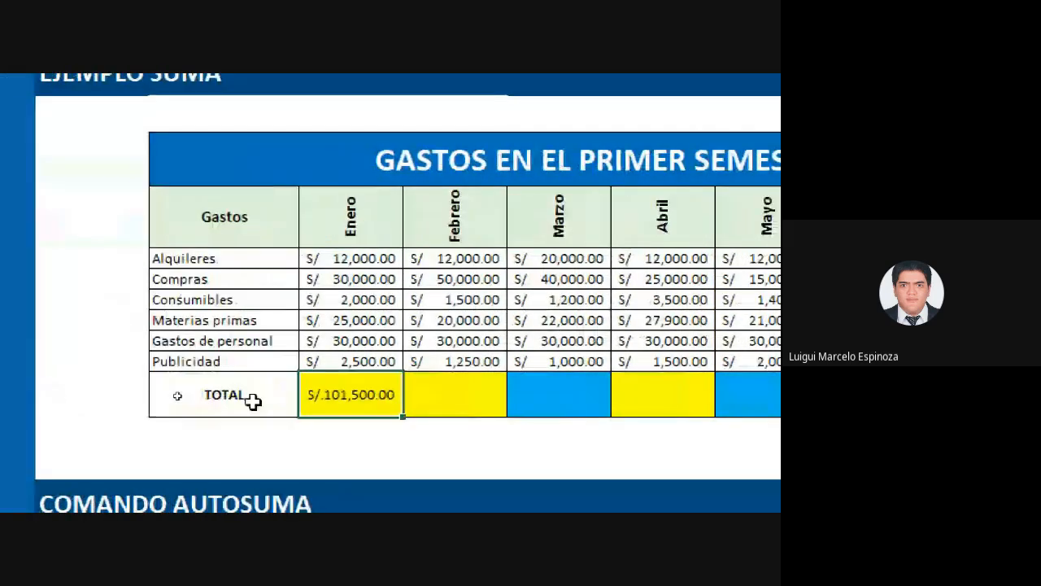
pyautogui.doubleClick(365, 394)
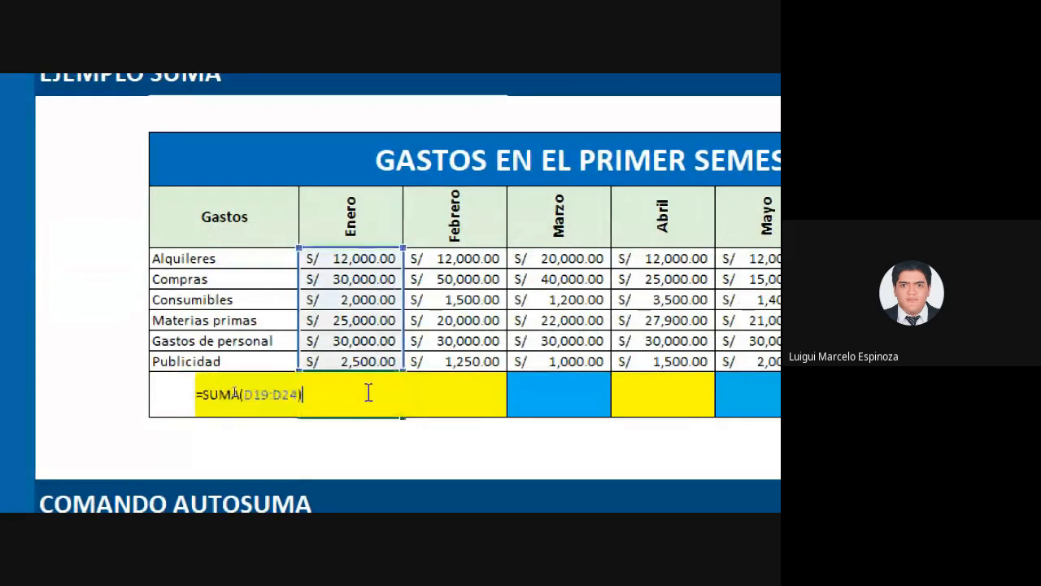
pyautogui.moveTo(247, 396); pyautogui.dragTo(299, 398)
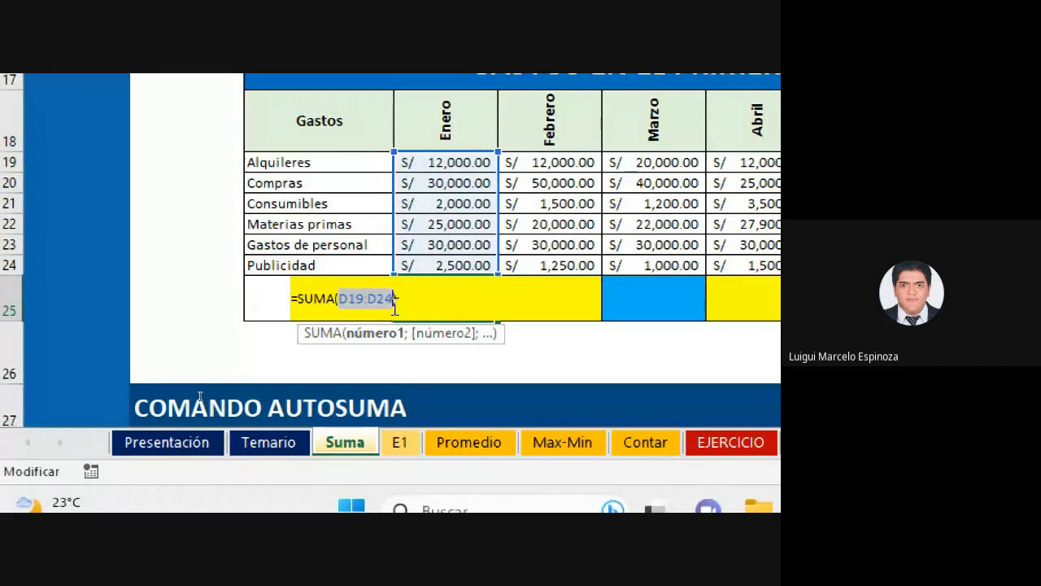
pyautogui.write(')')
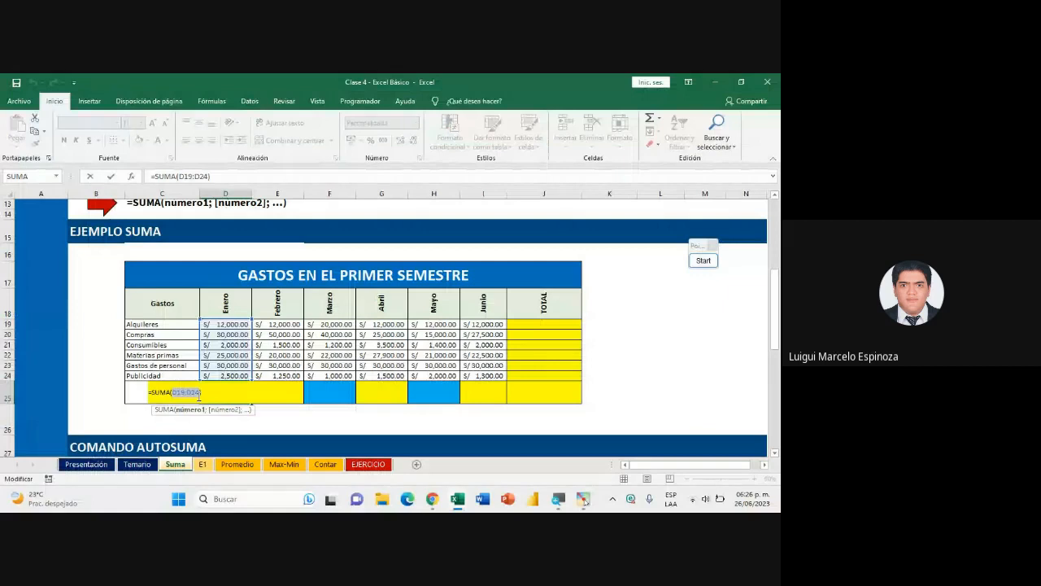
pyautogui.click(217, 395)
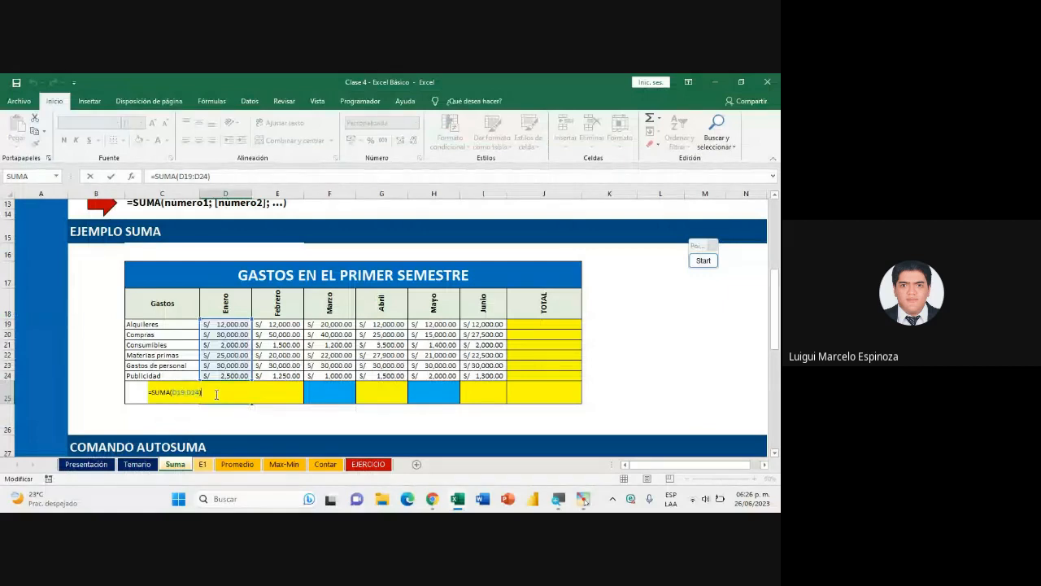
# Check the Google Meet messages for questions, return to the workbook and close the Enero TOTAL formula
pyautogui.moveTo(432, 499)
pyautogui.click(394, 438)
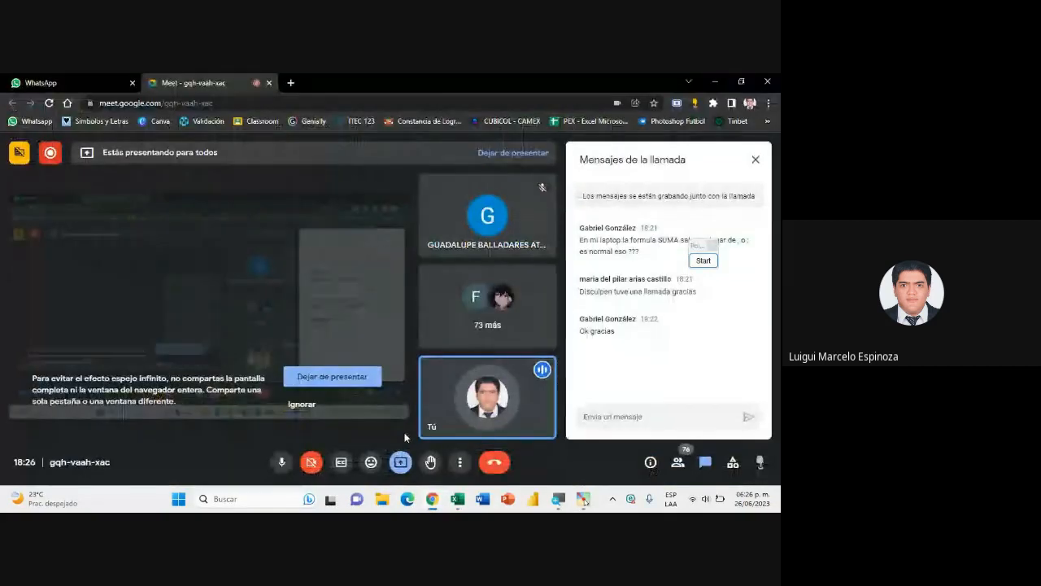
pyautogui.moveTo(456, 498)
pyautogui.click(508, 454)
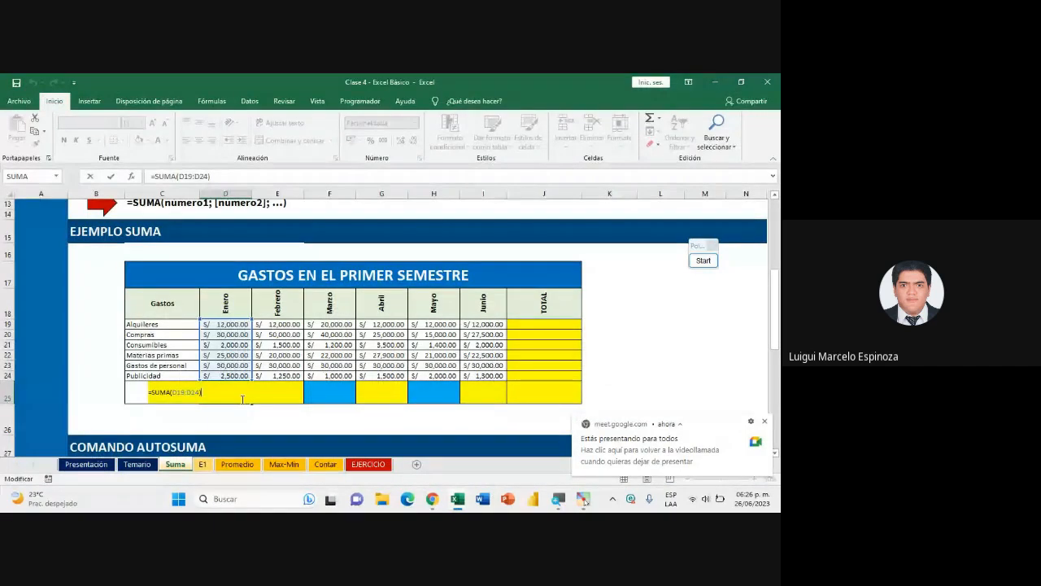
pyautogui.press('Return')
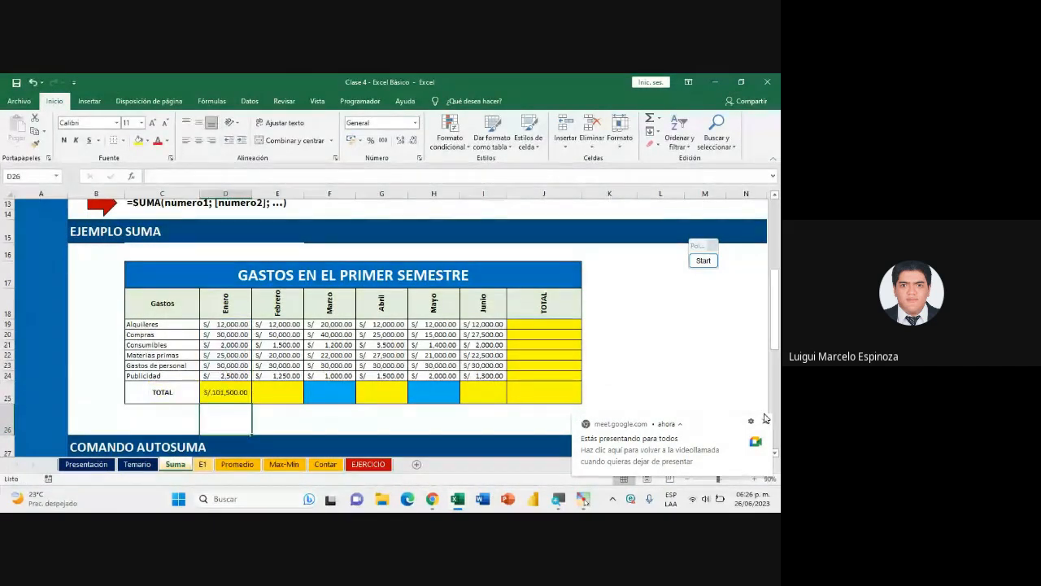
# Reduce the Excel window and place it beside the Google Meet call messages so both can be seen
pyautogui.click(741, 83)
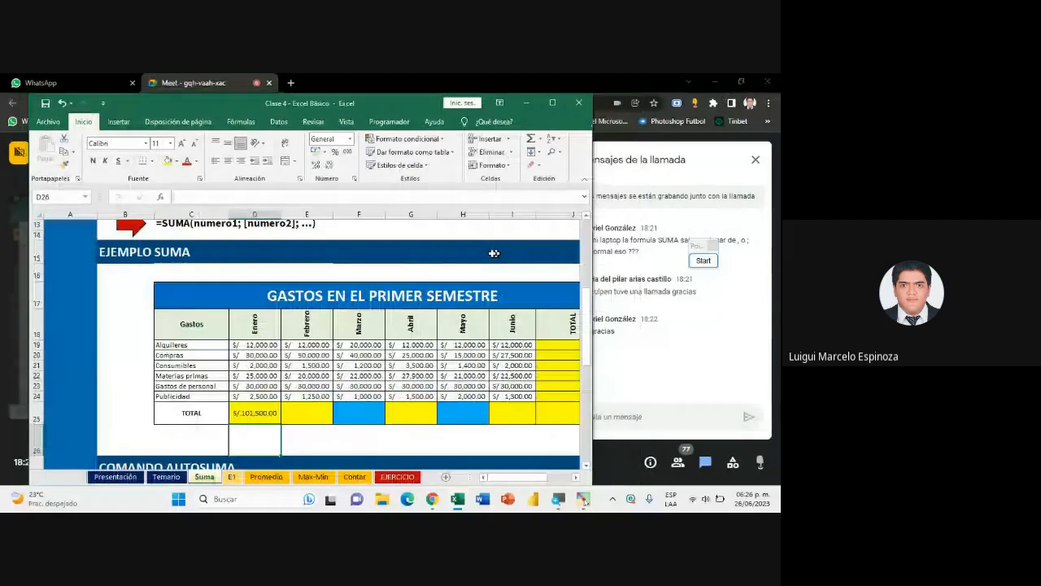
pyautogui.moveTo(415, 84); pyautogui.dragTo(363, 86)
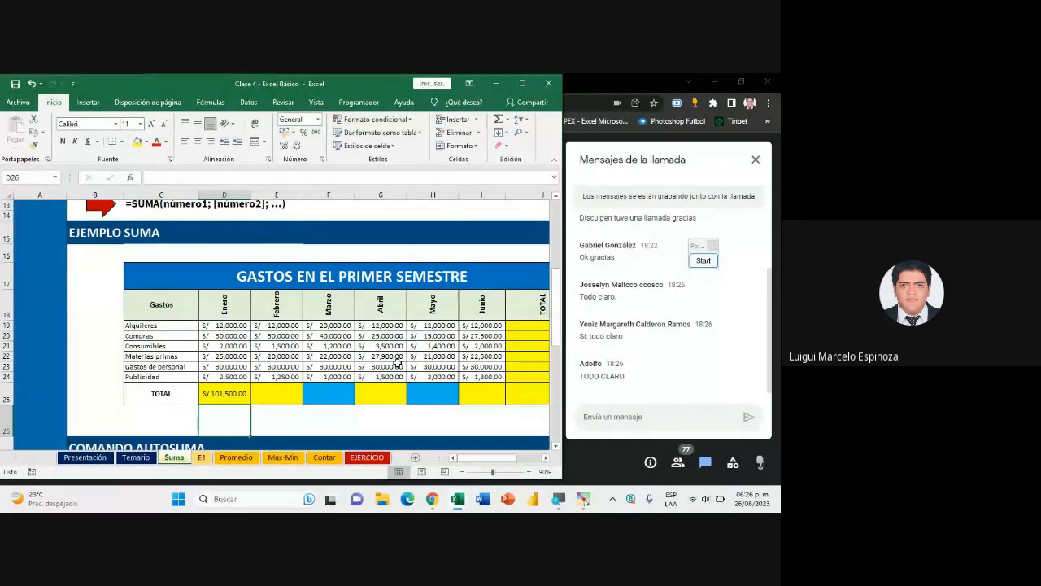
# Raise the computer's speaker volume by several levels
pyautogui.press('XF86AudioRaiseVolume')
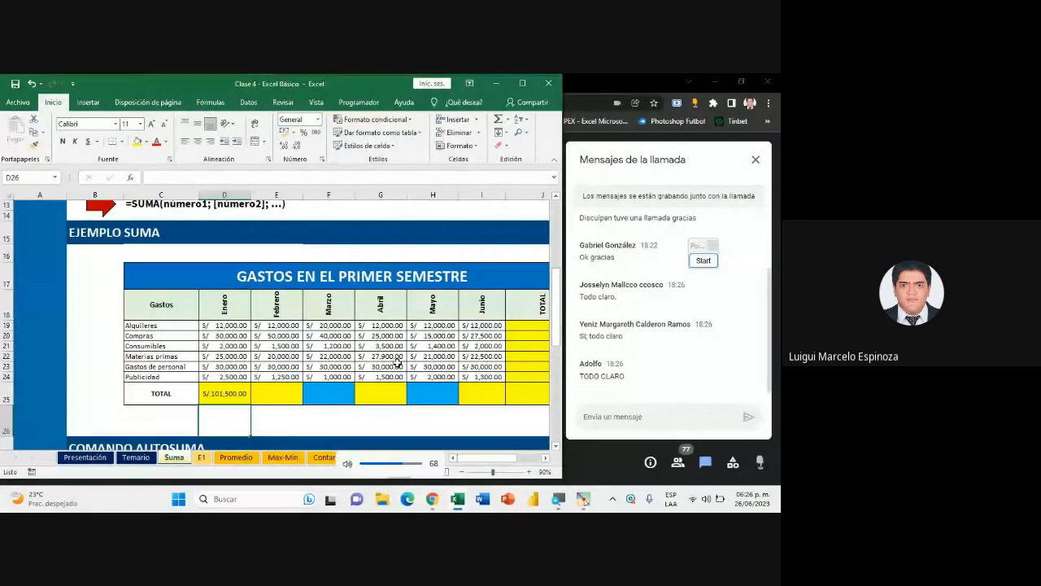
pyautogui.press('XF86AudioRaiseVolume')
pyautogui.press('XF86AudioRaiseVolume')
pyautogui.press('XF86AudioRaiseVolume')
pyautogui.press('XF86AudioRaiseVolume')
pyautogui.press('XF86AudioRaiseVolume')
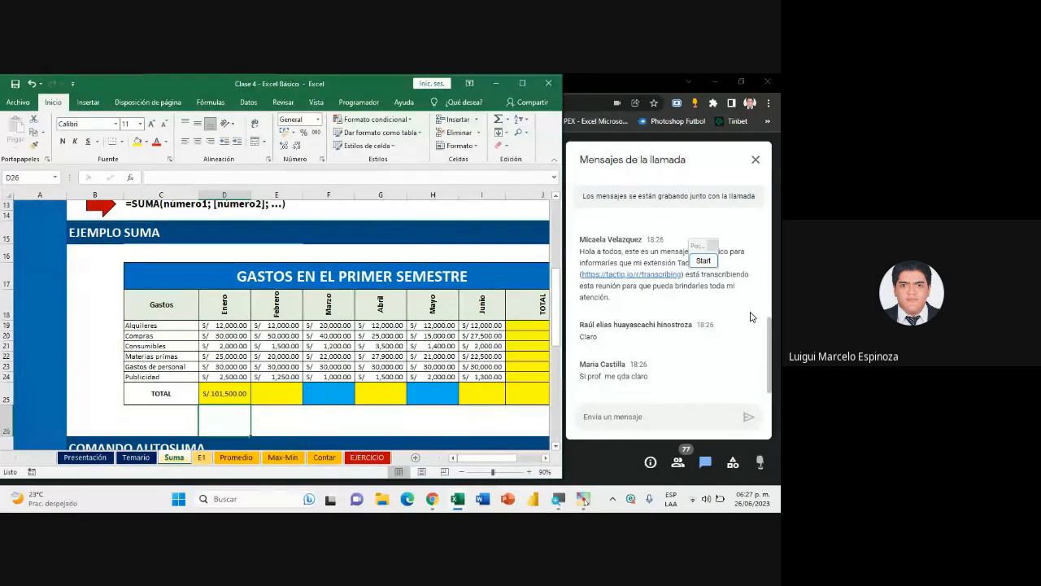
# Frame the summed Enero cells D19:D24 in red with the annotation tool, end the annotation and show the table's TOTAL column
pyautogui.click(703, 260)
pyautogui.click(697, 409)
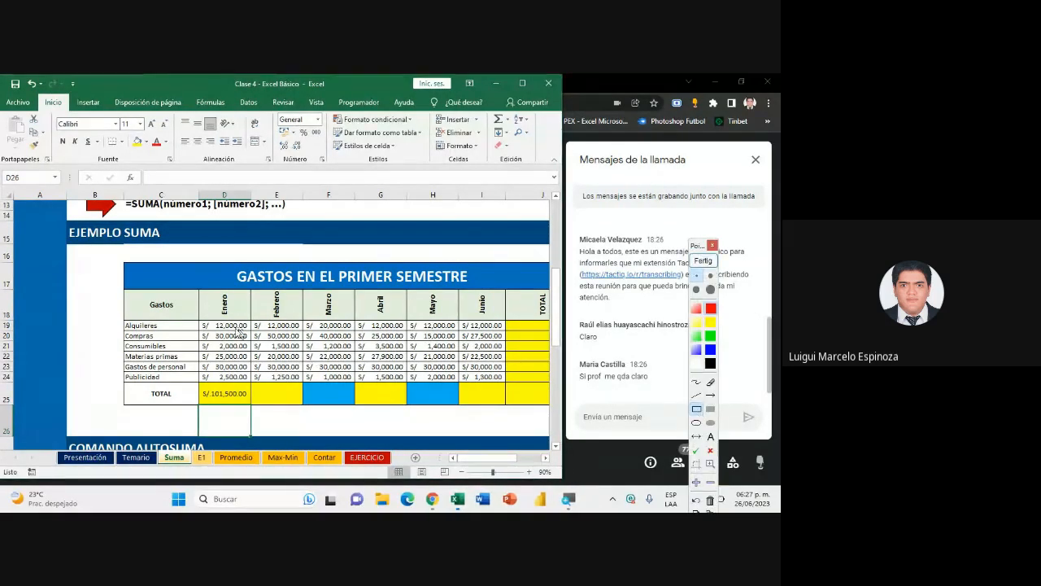
pyautogui.moveTo(196, 317)
pyautogui.mouseDown()
pyautogui.moveTo(261, 389)
pyautogui.moveTo(252, 385)
pyautogui.mouseUp()
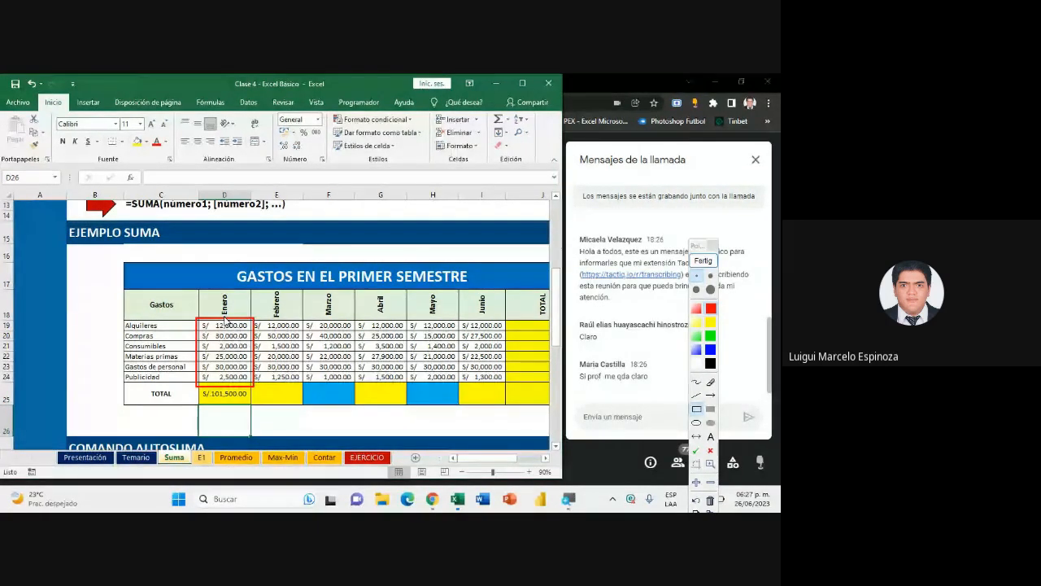
pyautogui.click(702, 261)
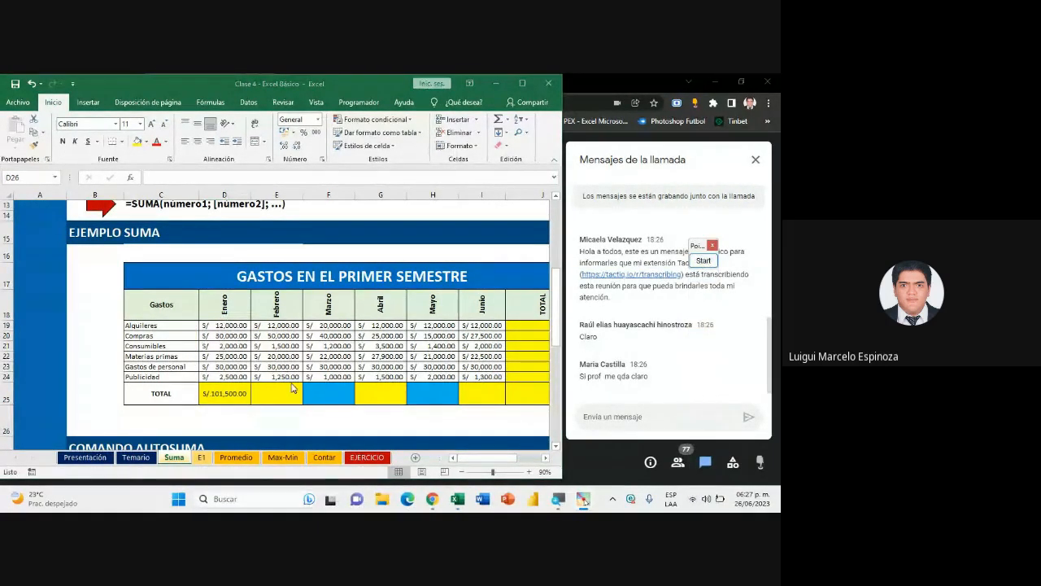
pyautogui.click(540, 462)
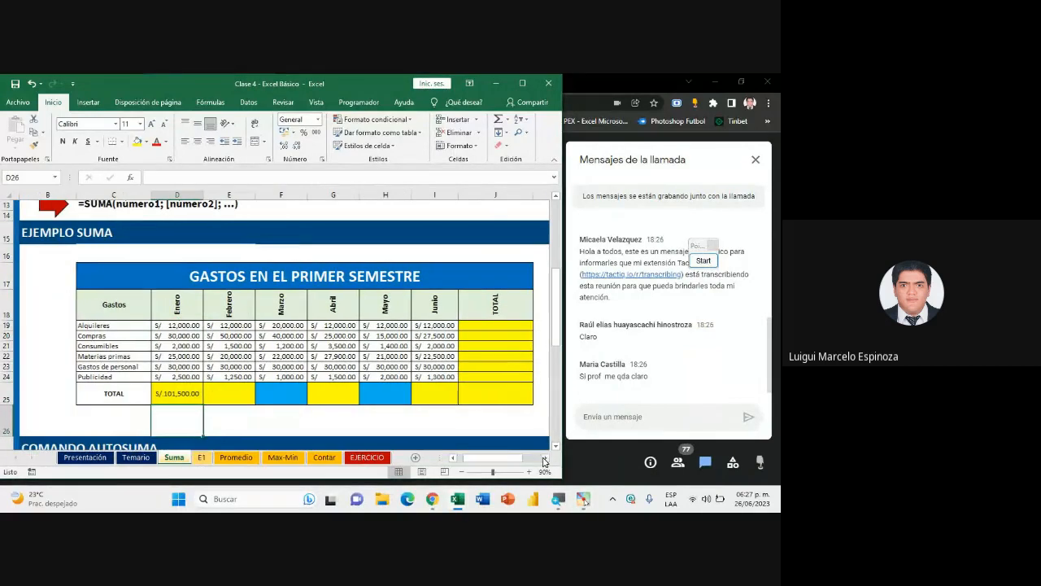
# Review the Enero TOTAL formula and highlight each month's expenses from Febrero to Junio, rows 19 to 24
pyautogui.click(182, 395)
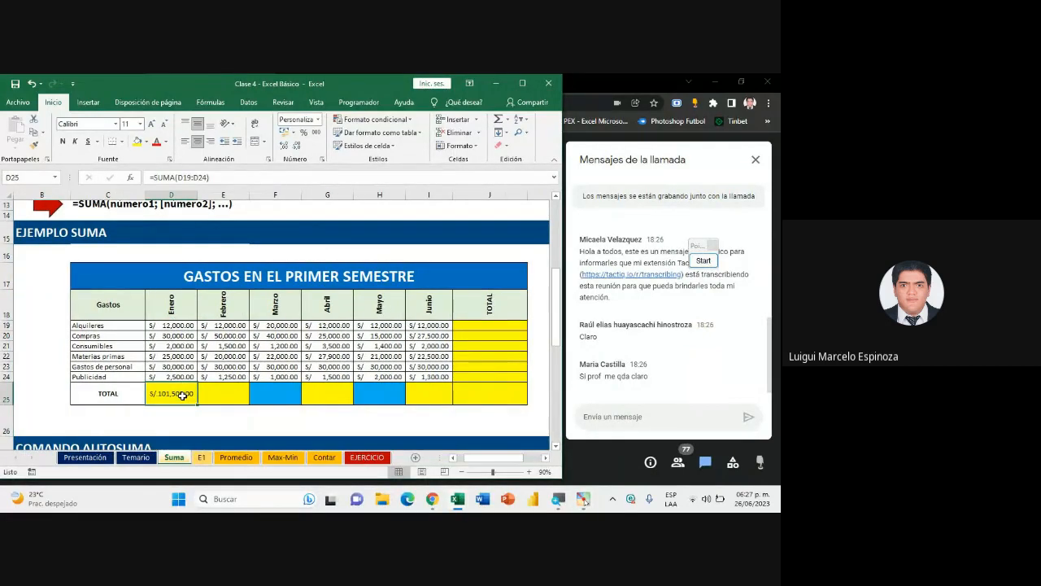
pyautogui.press('super+plus')
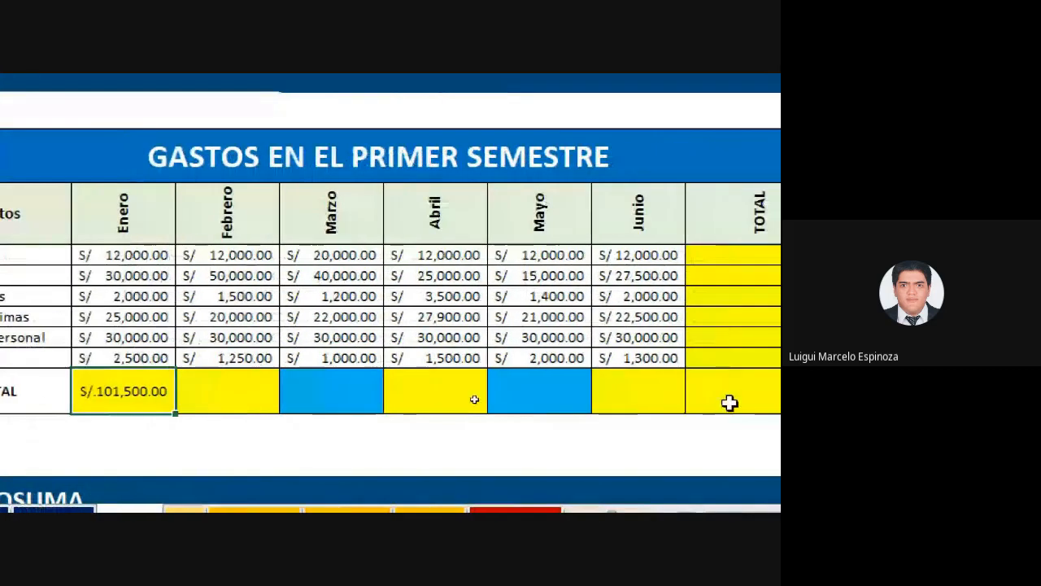
pyautogui.press('super+minus')
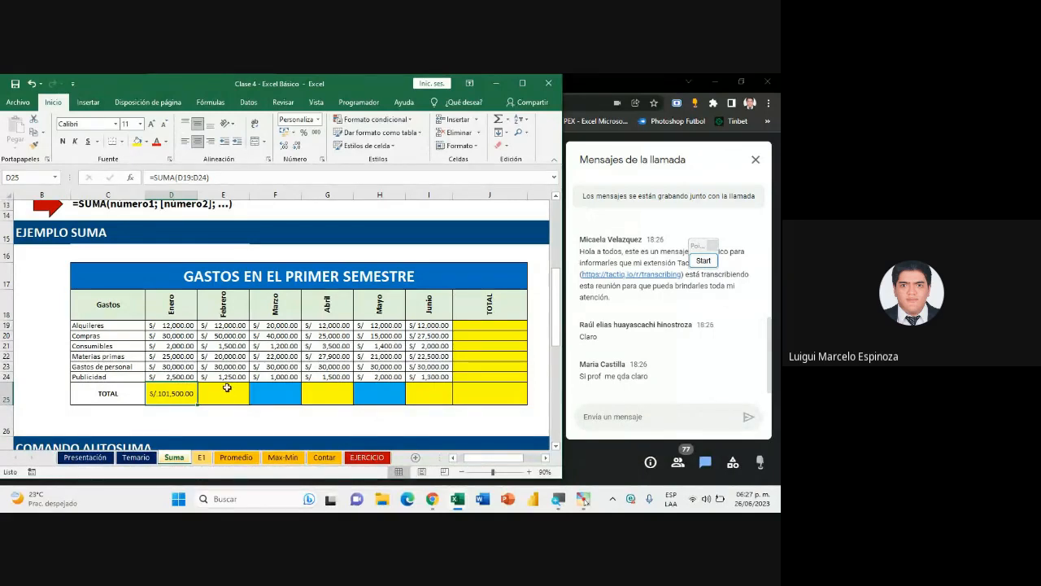
pyautogui.moveTo(222, 329); pyautogui.dragTo(224, 376)
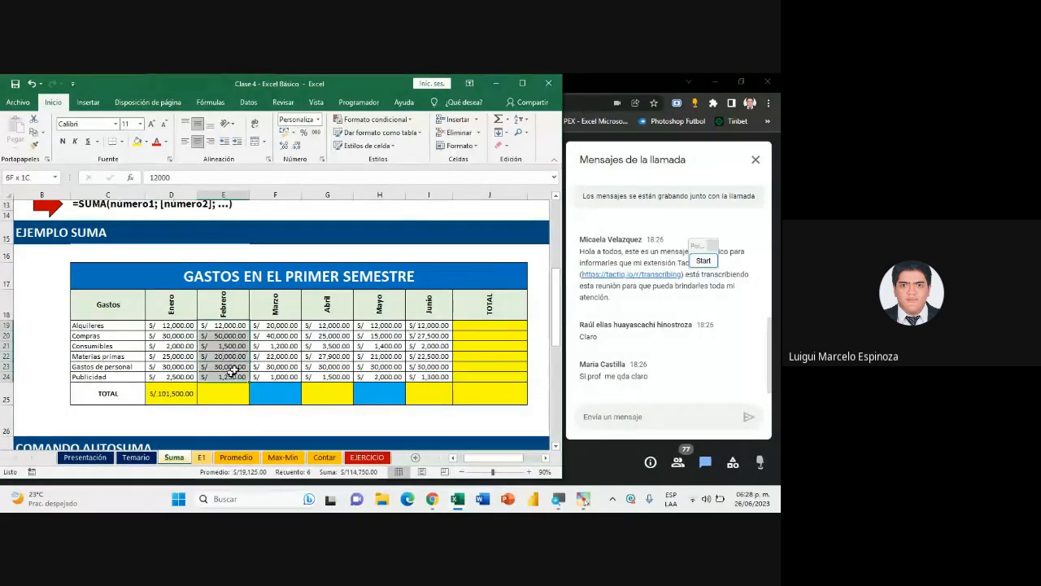
pyautogui.moveTo(278, 329); pyautogui.dragTo(291, 375)
pyautogui.moveTo(334, 328); pyautogui.dragTo(346, 384)
pyautogui.click(385, 336)
pyautogui.moveTo(384, 336); pyautogui.dragTo(382, 378)
pyautogui.moveTo(429, 325); pyautogui.dragTo(440, 376)
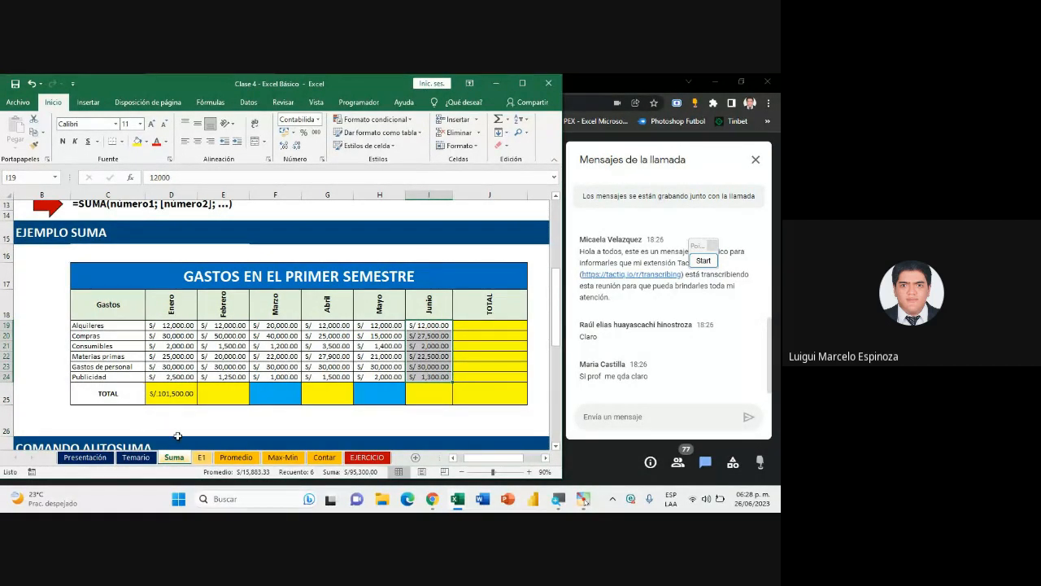
# Copy the Enero TOTAL formula in D25 across the TOTAL row through Junio
pyautogui.click(179, 396)
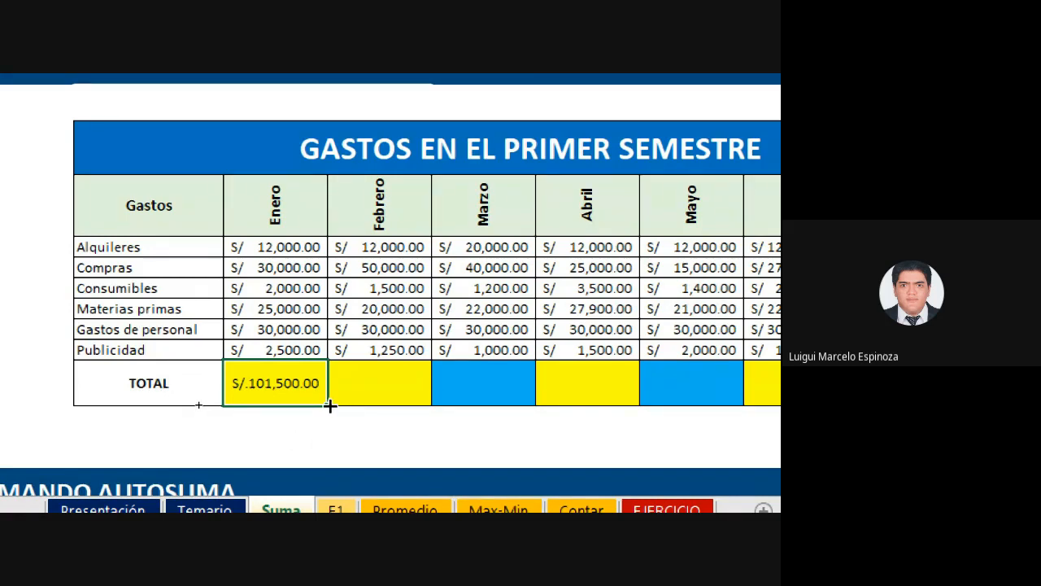
pyautogui.moveTo(326, 405); pyautogui.dragTo(667, 431)
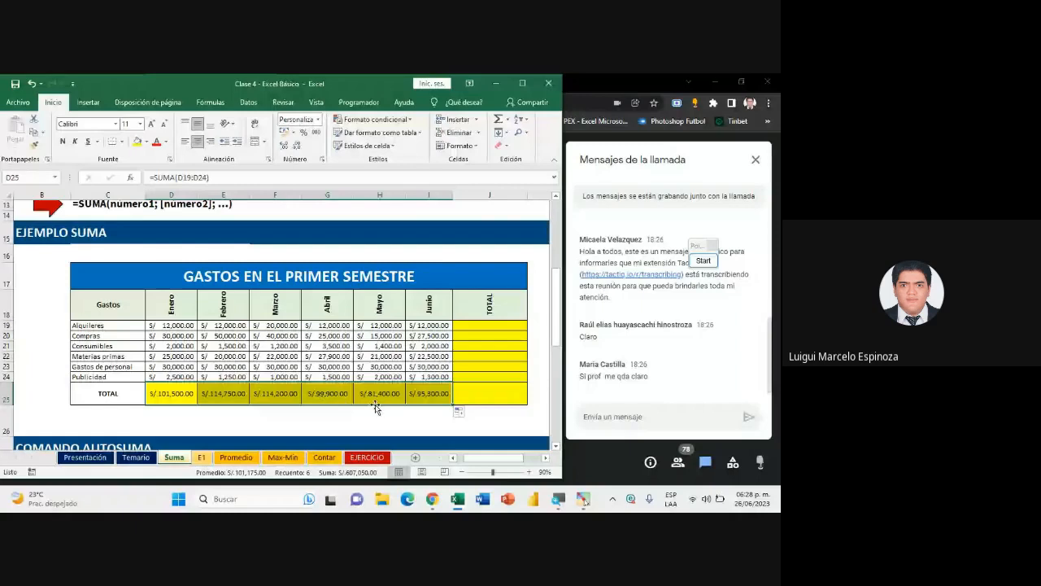
pyautogui.click(375, 407)
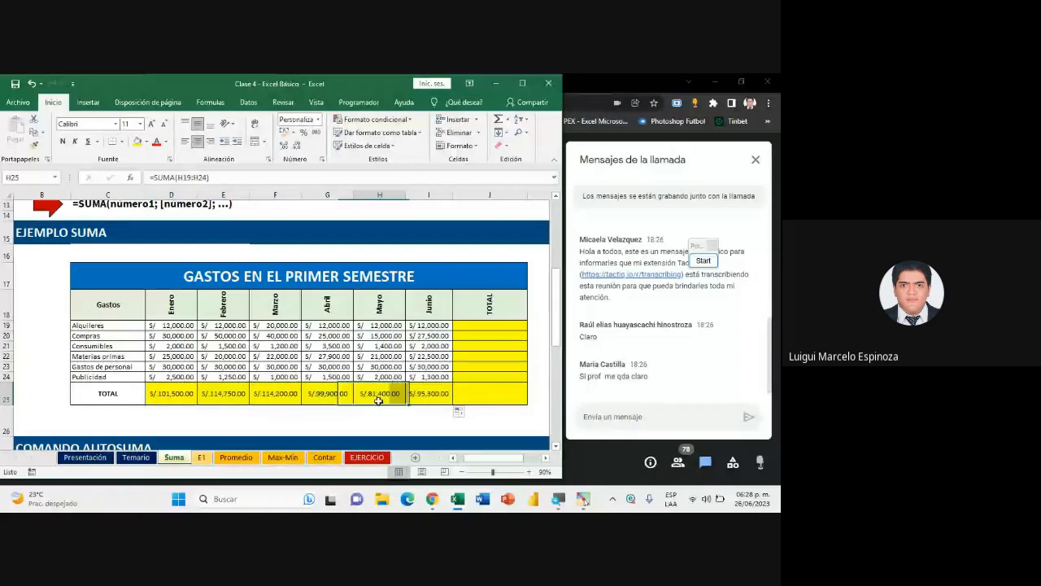
# Check the TOTAL formula of each month from Enero to Junio
pyautogui.click(180, 396)
pyautogui.click(222, 398)
pyautogui.click(275, 394)
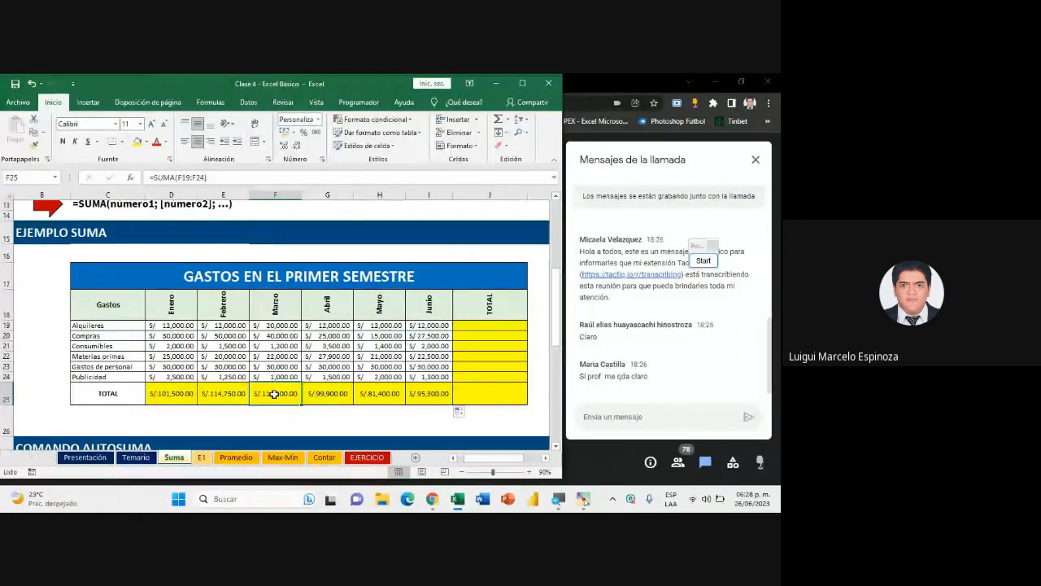
pyautogui.click(330, 396)
pyautogui.click(374, 396)
pyautogui.click(415, 397)
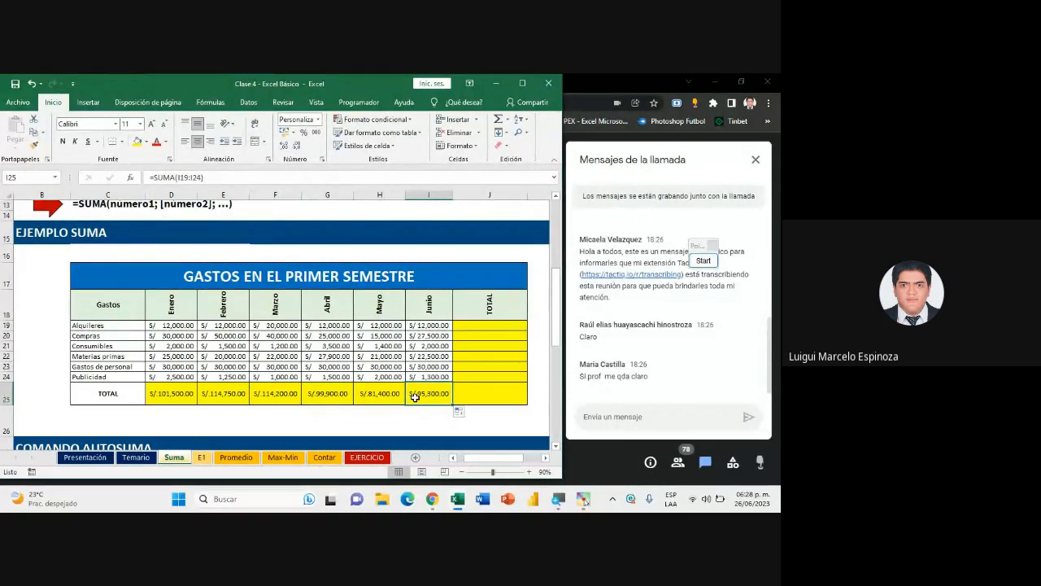
# Enter a SUMA formula in the Alquileres TOTAL cell J19 that adds the range D19:I19
pyautogui.moveTo(493, 326); pyautogui.dragTo(504, 377)
pyautogui.click(494, 325)
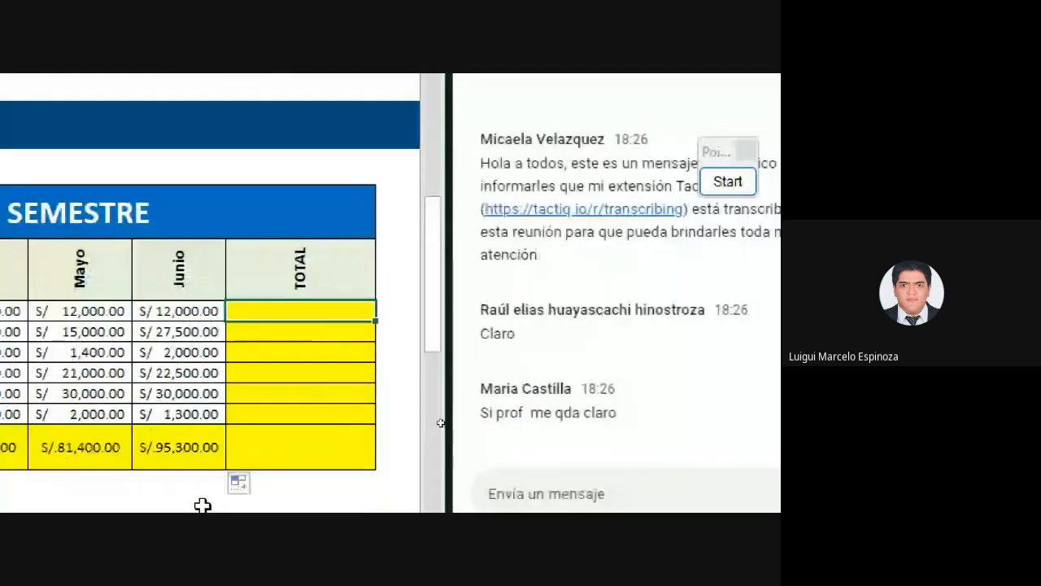
pyautogui.doubleClick(298, 279)
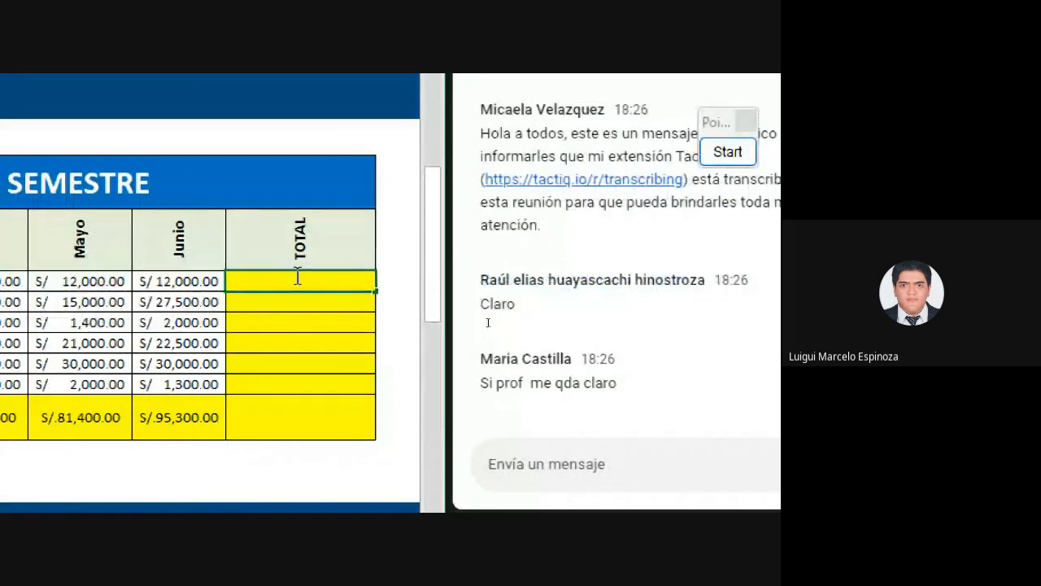
pyautogui.write('=')
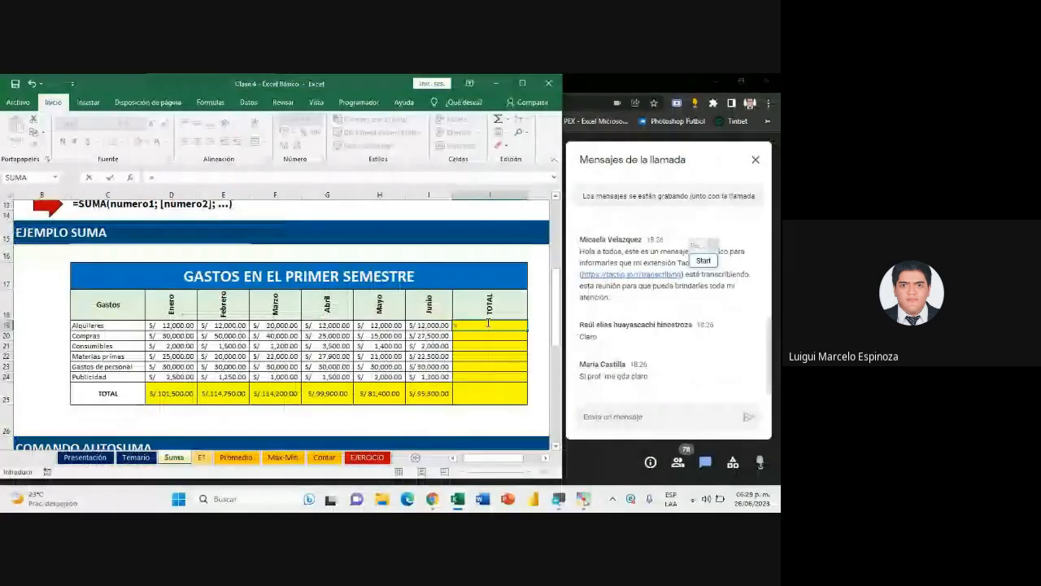
pyautogui.press('super')
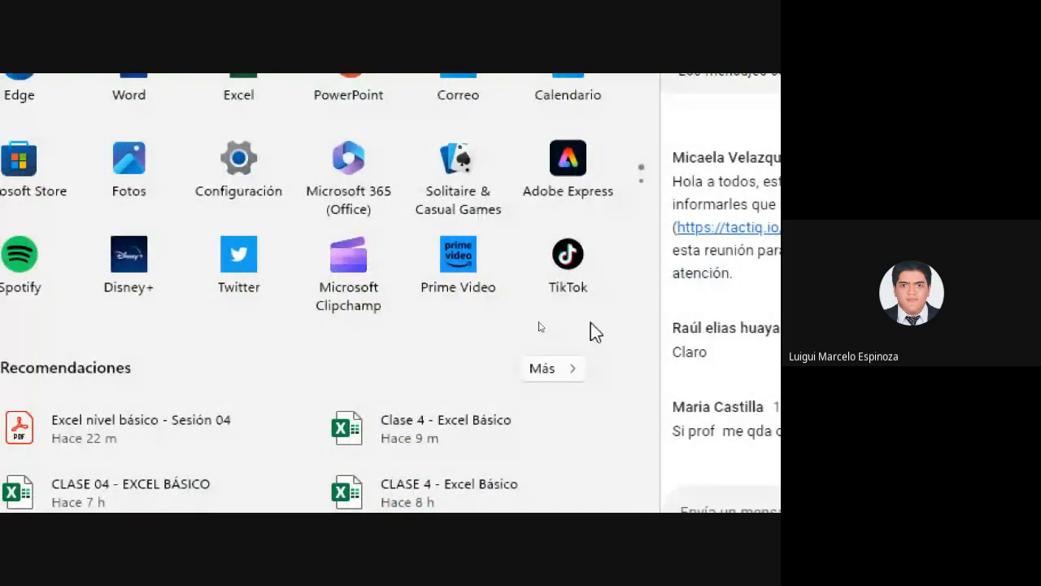
pyautogui.click(588, 348)
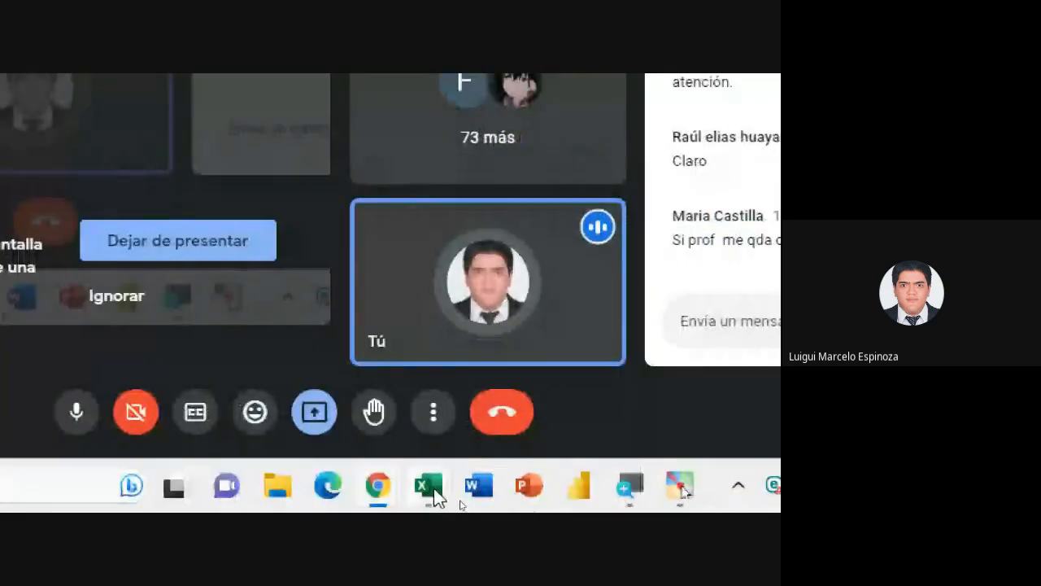
pyautogui.moveTo(430, 493)
pyautogui.click(483, 414)
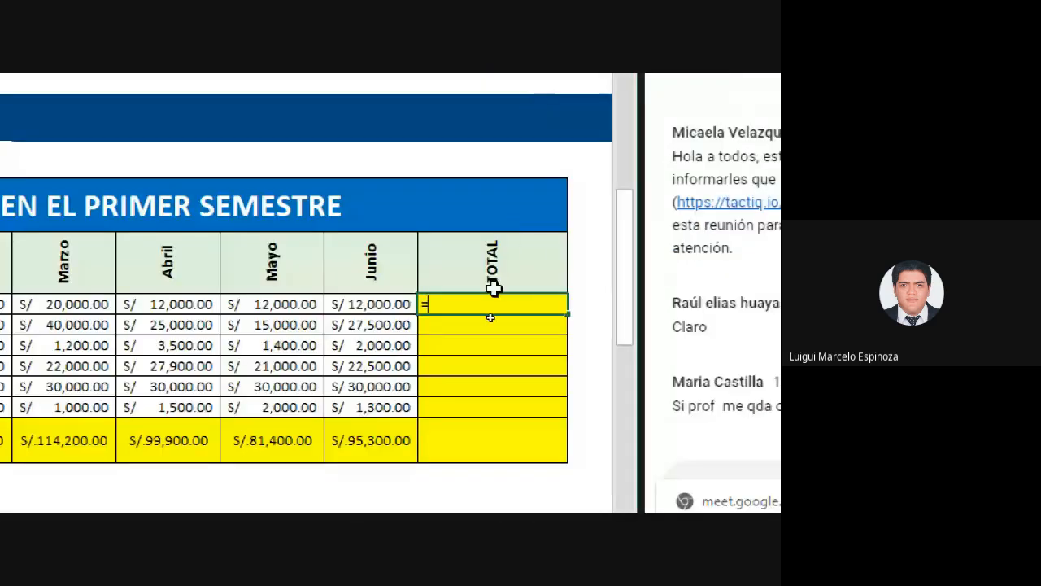
pyautogui.write('SUMA')
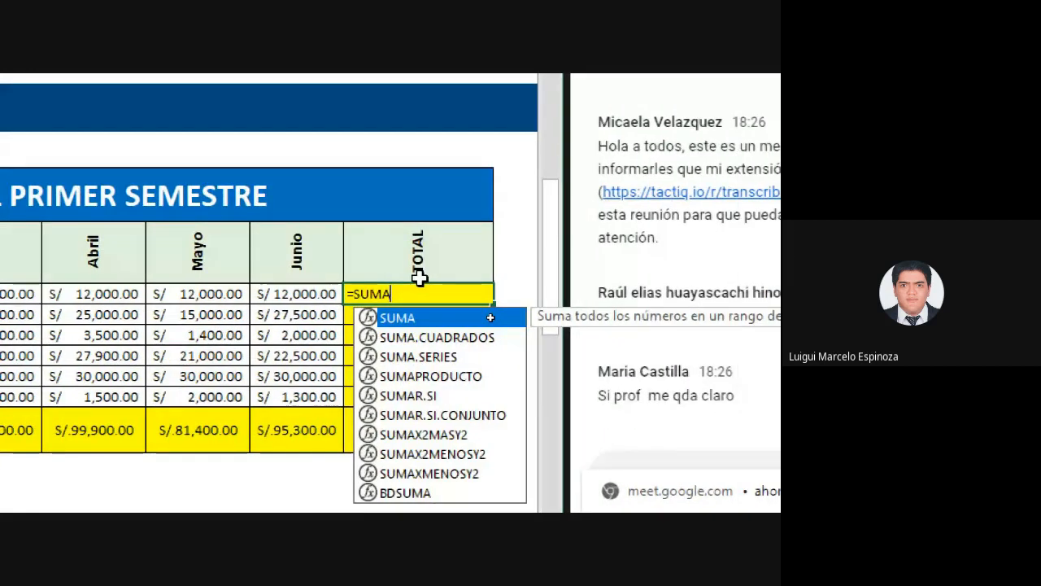
pyautogui.write('(')
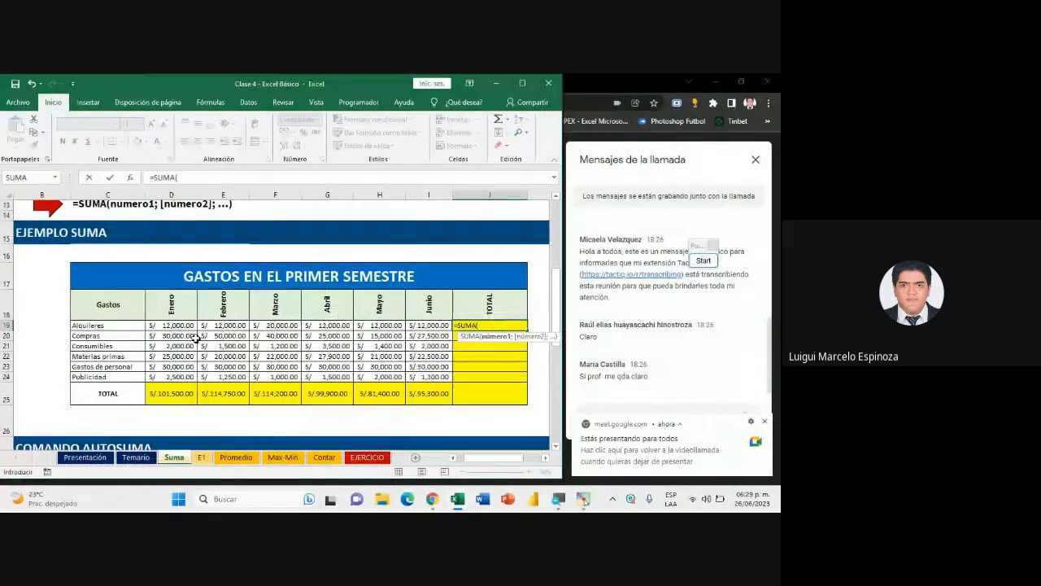
pyautogui.moveTo(159, 325); pyautogui.dragTo(427, 332)
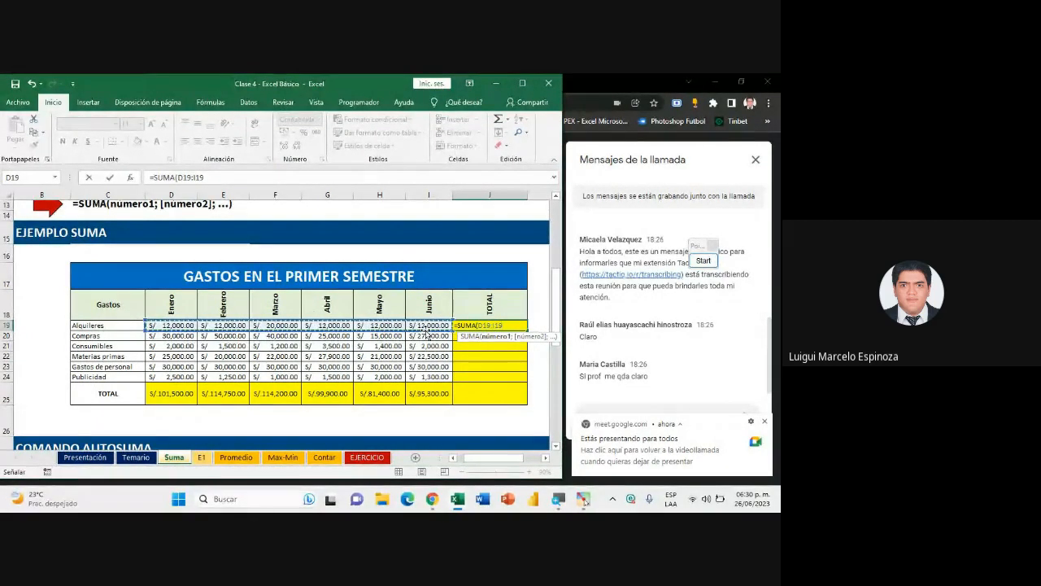
pyautogui.moveTo(184, 329)
pyautogui.mouseDown()
pyautogui.moveTo(274, 330)
pyautogui.moveTo(189, 329)
pyautogui.mouseUp()
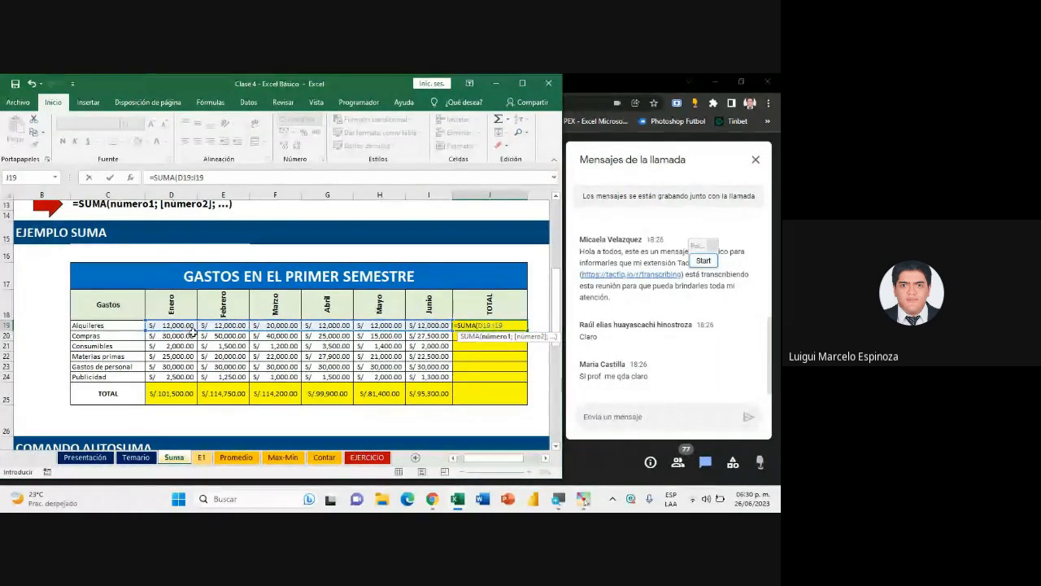
pyautogui.click(449, 325)
# Reopen the J19 formula, delete its range ending, restore the range D19:I19, confirm it and select J19
pyautogui.doubleClick(488, 327)
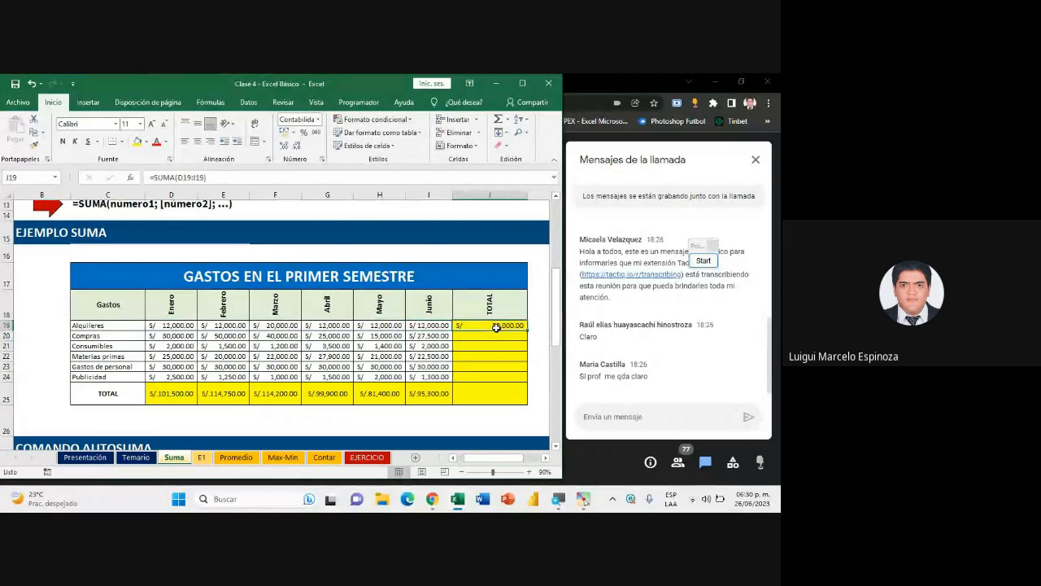
pyautogui.press('BackSpace')
pyautogui.press('BackSpace')
pyautogui.press('BackSpace')
pyautogui.press('BackSpace')
pyautogui.press('BackSpace')
pyautogui.press('BackSpace')
pyautogui.press('BackSpace')
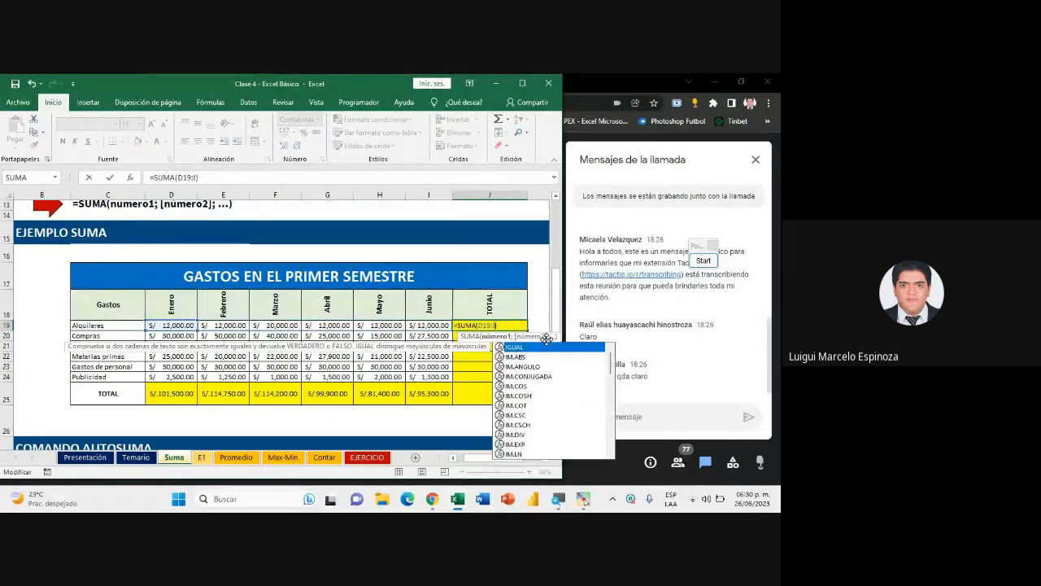
pyautogui.moveTo(173, 328); pyautogui.dragTo(273, 332)
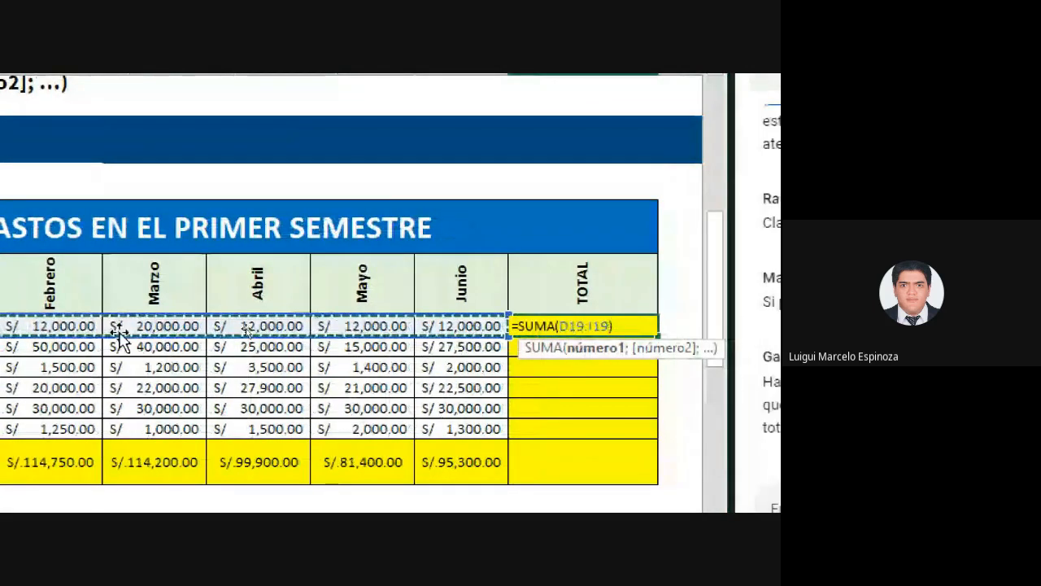
pyautogui.click(645, 327)
pyautogui.press('Return')
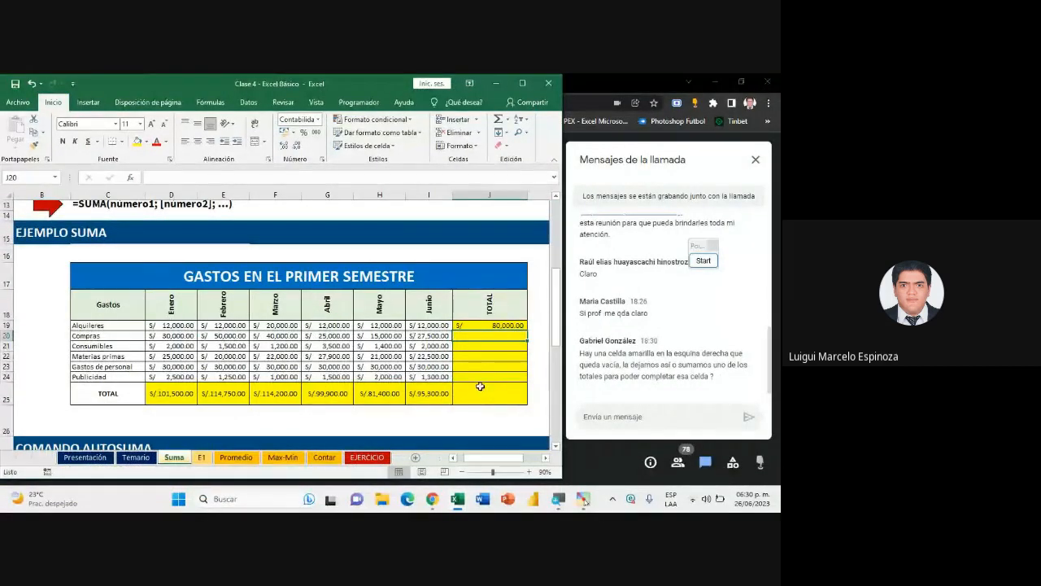
pyautogui.click(469, 327)
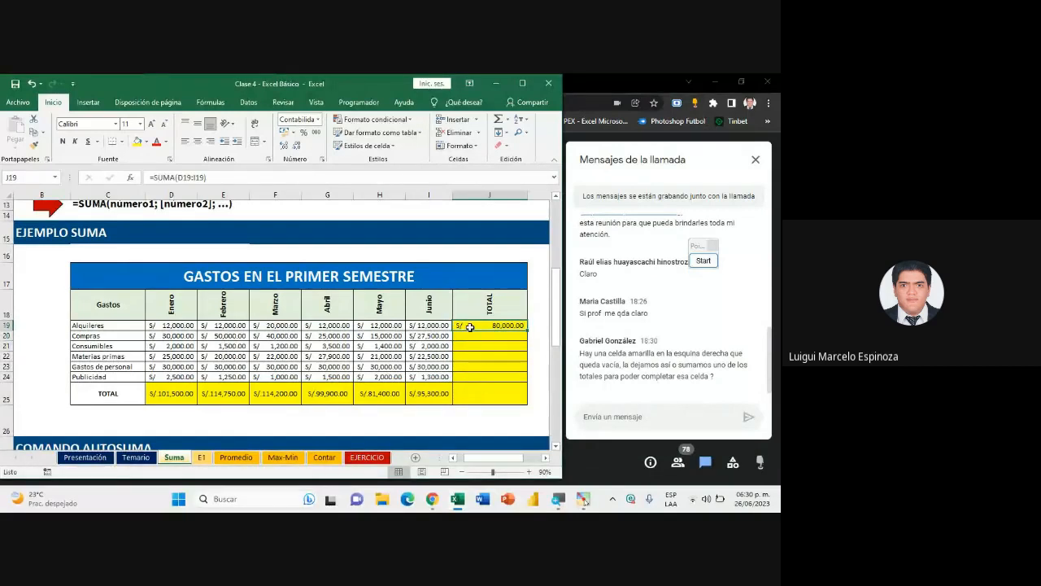
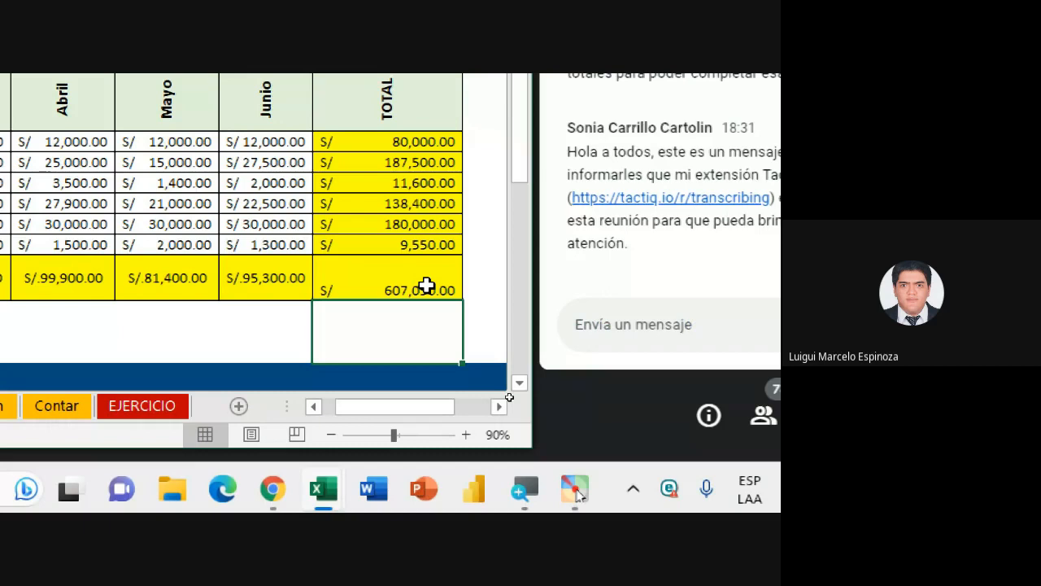
# Copy the Publicidad TOTAL formula from J24 down into the grand total cell J25
pyautogui.click(426, 285)
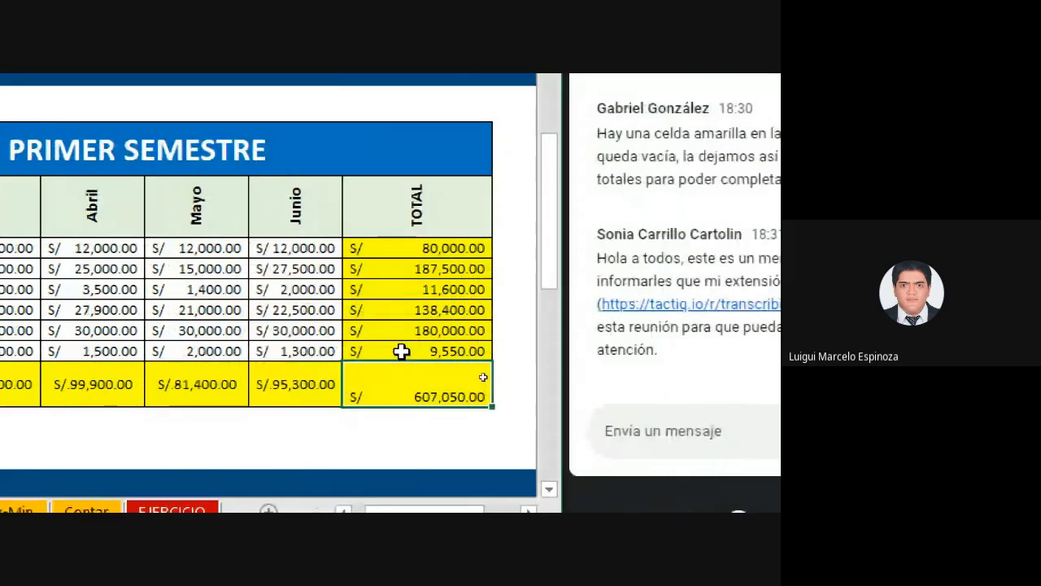
pyautogui.click(439, 348)
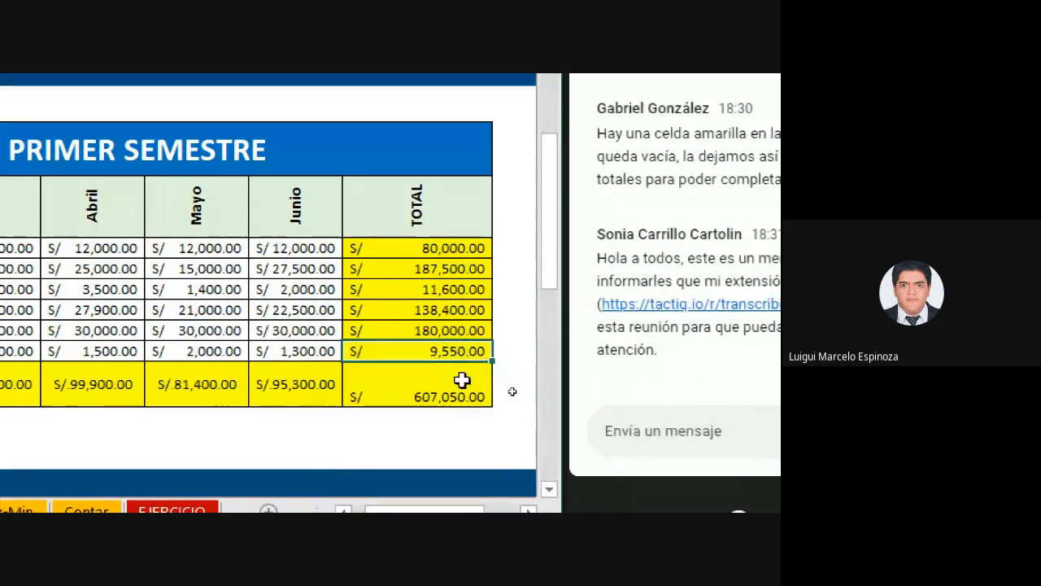
pyautogui.click(463, 380)
pyautogui.click(439, 350)
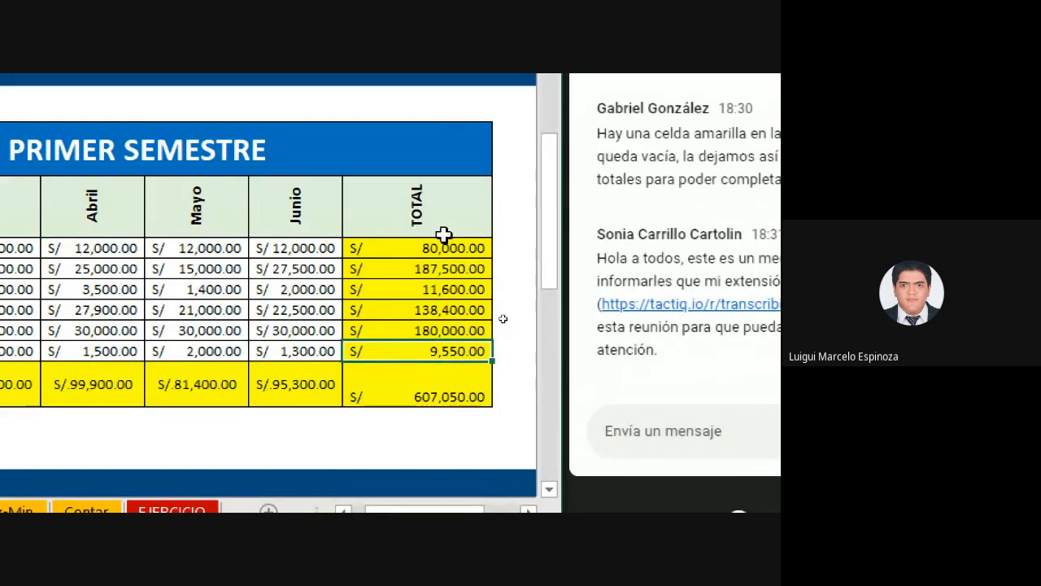
pyautogui.moveTo(491, 360); pyautogui.dragTo(491, 402)
pyautogui.click(456, 386)
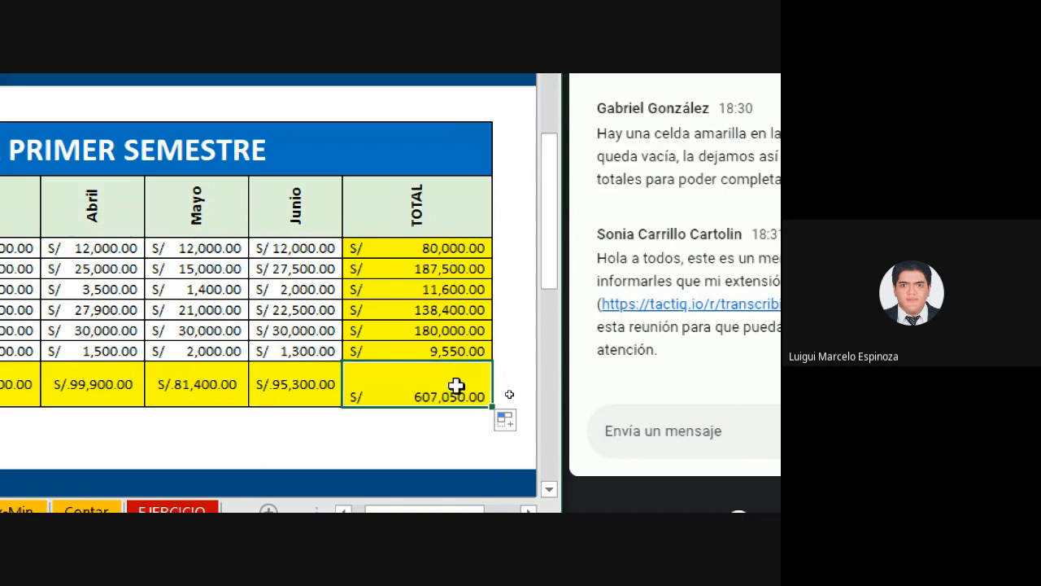
# Clear the grand total cell J25 and refill it by copying the Junio TOTAL formula across from I25
pyautogui.press('Delete')
pyautogui.click(300, 395)
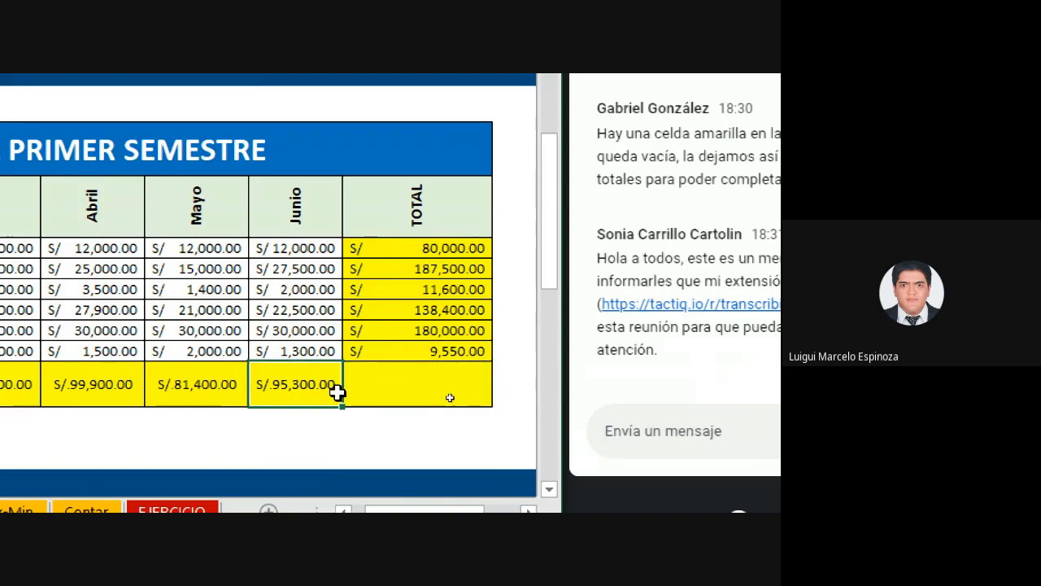
pyautogui.moveTo(340, 406); pyautogui.dragTo(488, 409)
pyautogui.click(453, 391)
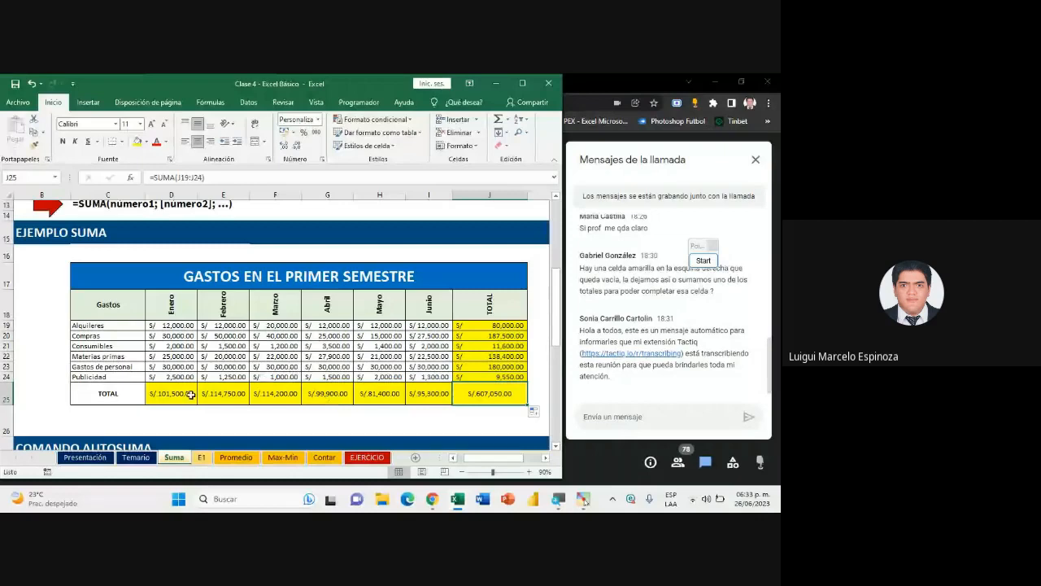
# Compare the sums of the monthly totals D25:I25 and the category totals J19:J24, and show the COMANDO AUTOSUMA section
pyautogui.moveTo(159, 395); pyautogui.dragTo(424, 393)
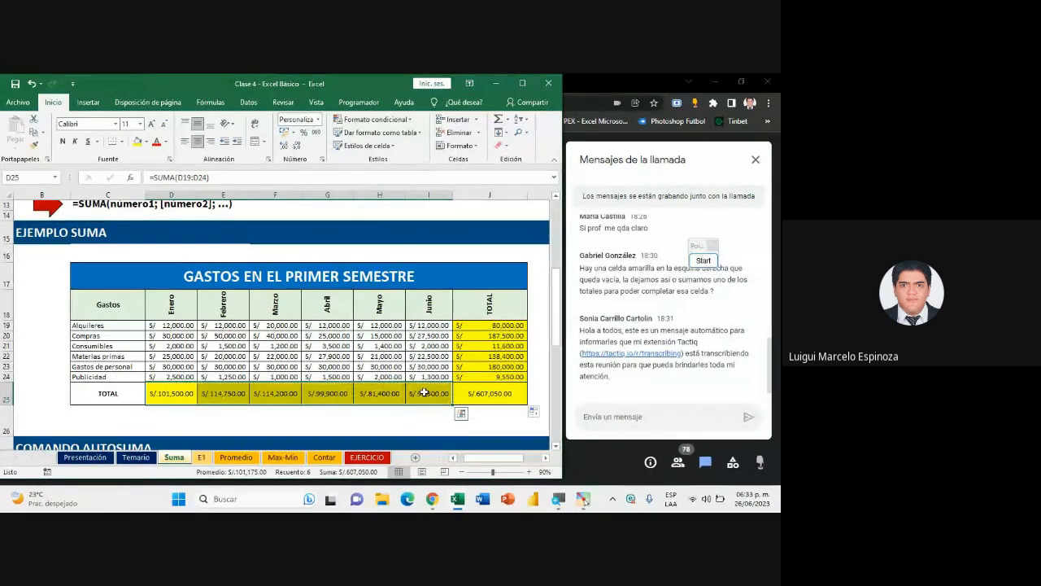
pyautogui.moveTo(478, 324); pyautogui.dragTo(488, 377)
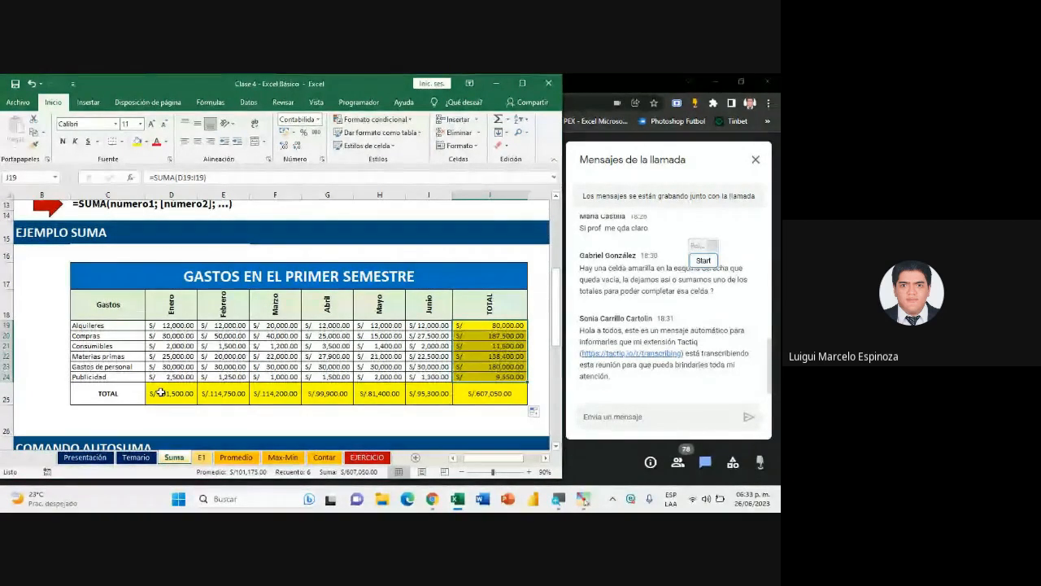
pyautogui.scroll(-3, 161, 390)
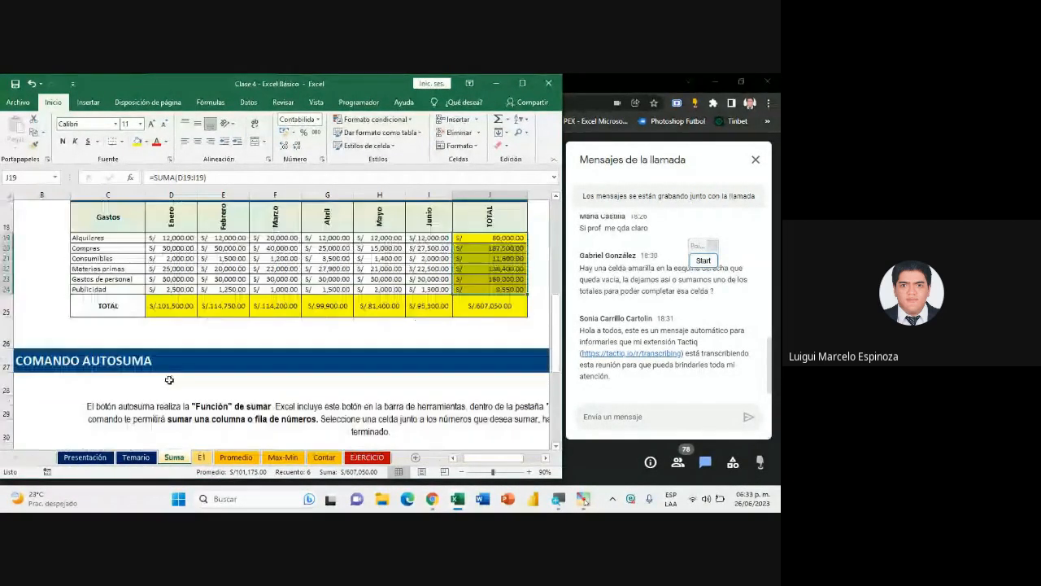
# Show the COMANDO AUTOSUMA explanation in the maximized window and highlight the Enero expenses D19:D24 as a column example
pyautogui.scroll(-1, 239, 379)
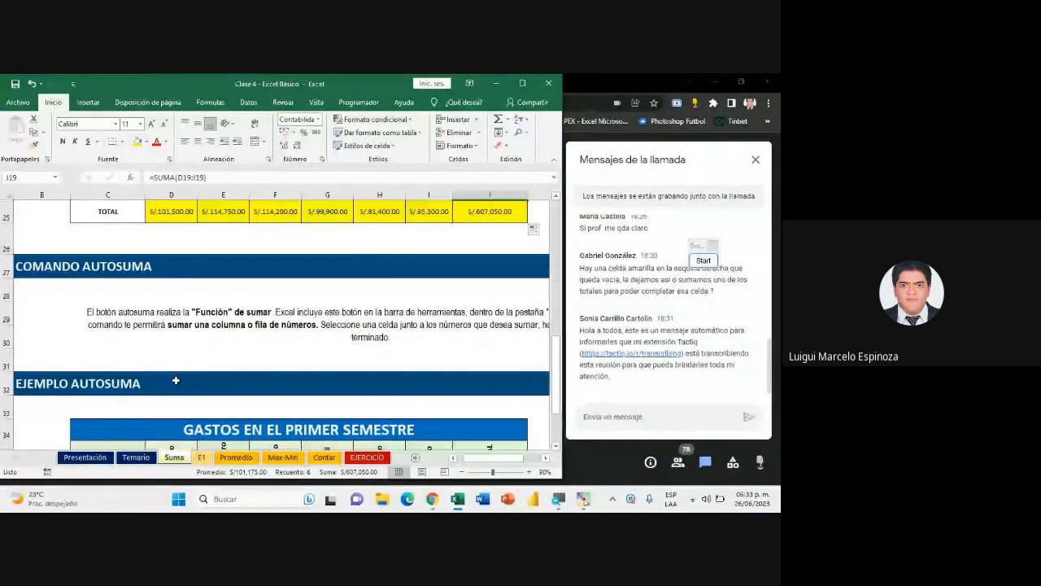
pyautogui.click(524, 83)
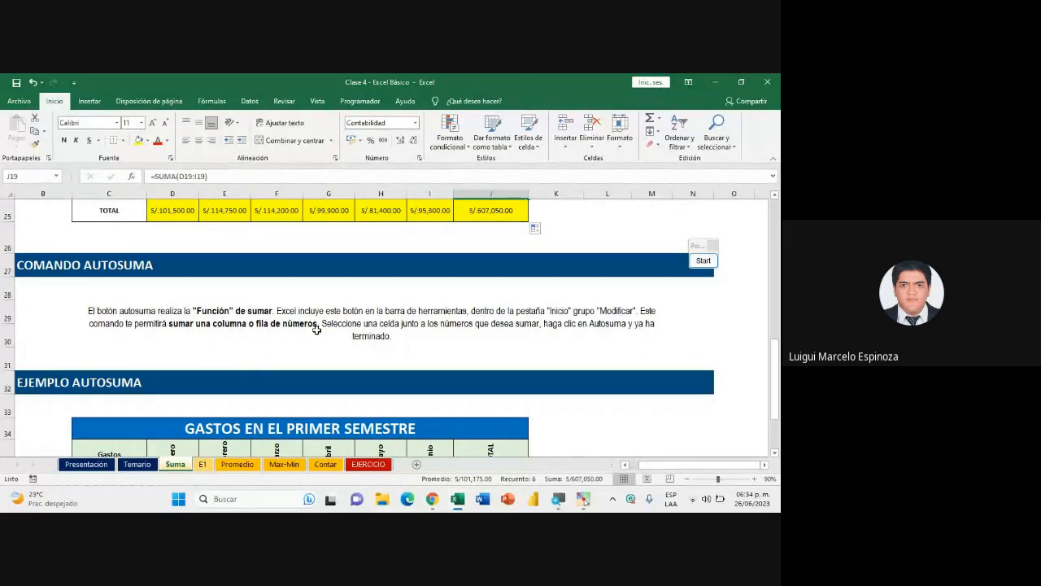
pyautogui.scroll(2, 316, 330)
pyautogui.scroll(1, 225, 290)
pyautogui.click(177, 282)
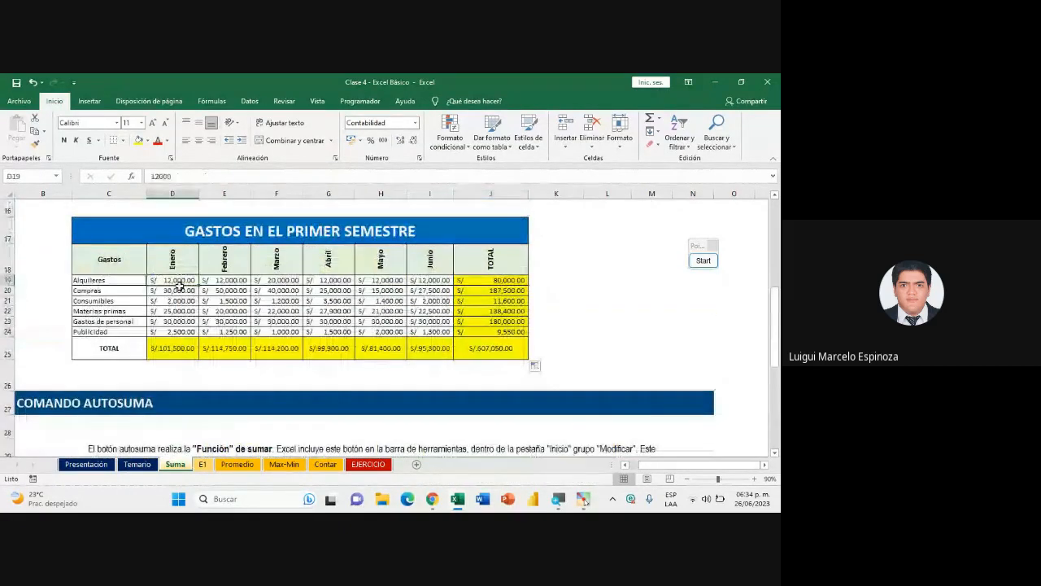
pyautogui.moveTo(179, 283); pyautogui.dragTo(179, 331)
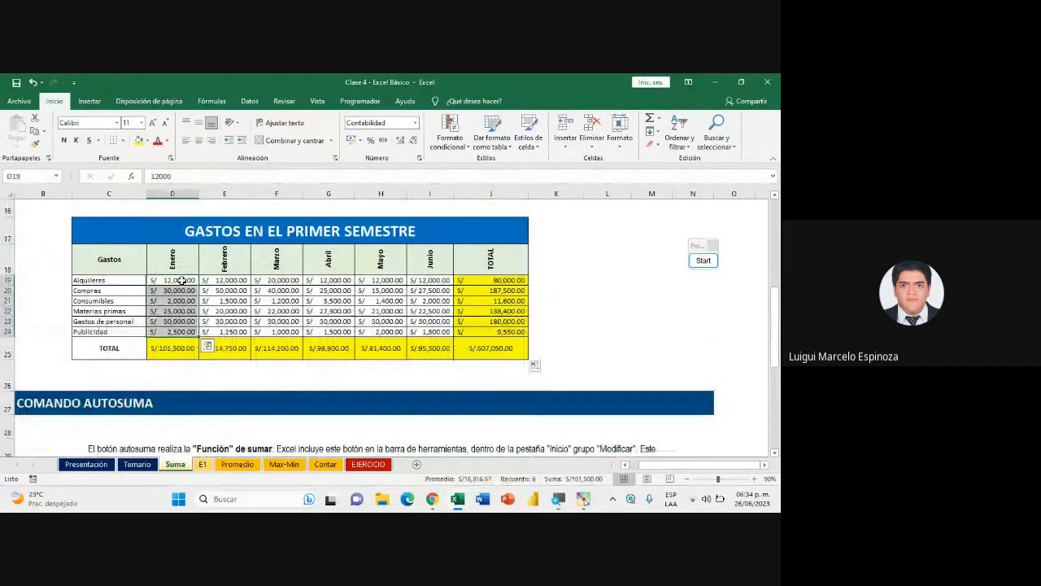
pyautogui.moveTo(171, 280); pyautogui.dragTo(172, 332)
# Compare the Alquileres row D19:I19 with the Enero column D19:D24 as summing ranges and show the EJEMPLO AUTOSUMA table
pyautogui.moveTo(168, 281); pyautogui.dragTo(448, 281)
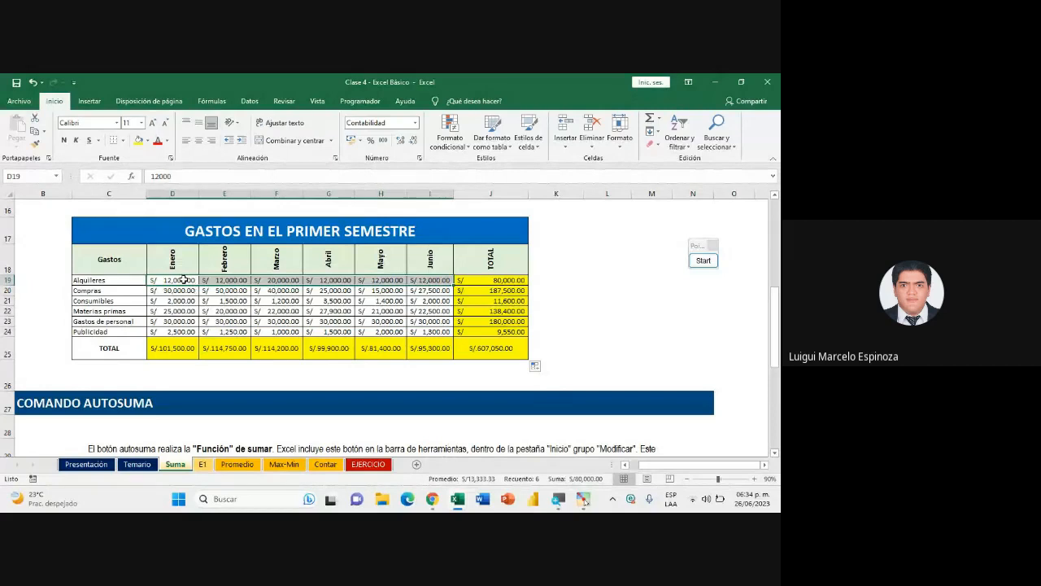
pyautogui.moveTo(187, 281); pyautogui.dragTo(414, 280)
pyautogui.moveTo(187, 279); pyautogui.dragTo(183, 328)
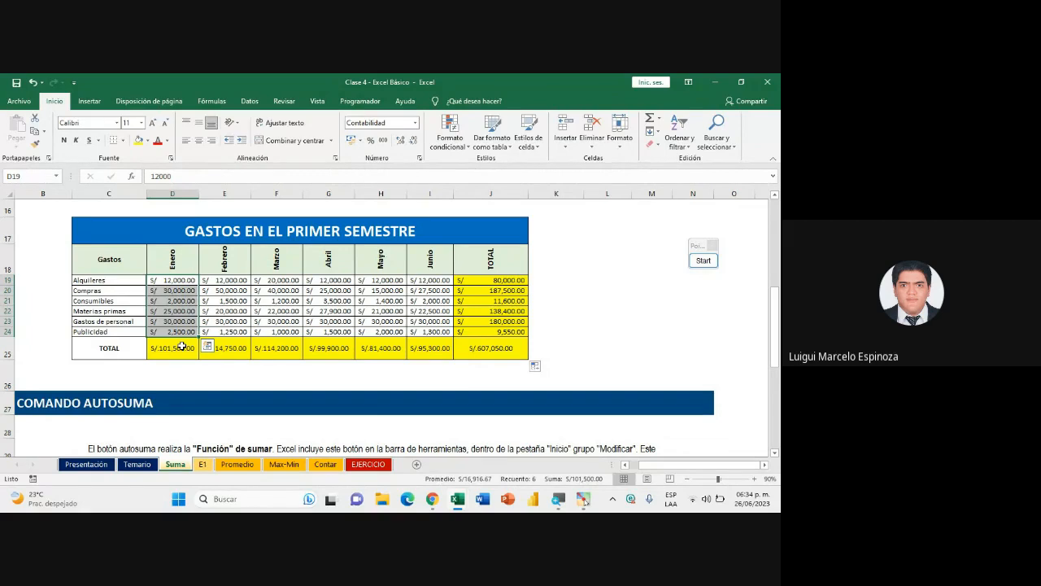
pyautogui.moveTo(162, 280); pyautogui.dragTo(429, 280)
pyautogui.moveTo(184, 281); pyautogui.dragTo(186, 331)
pyautogui.moveTo(184, 280); pyautogui.dragTo(190, 331)
pyautogui.moveTo(184, 280); pyautogui.dragTo(432, 279)
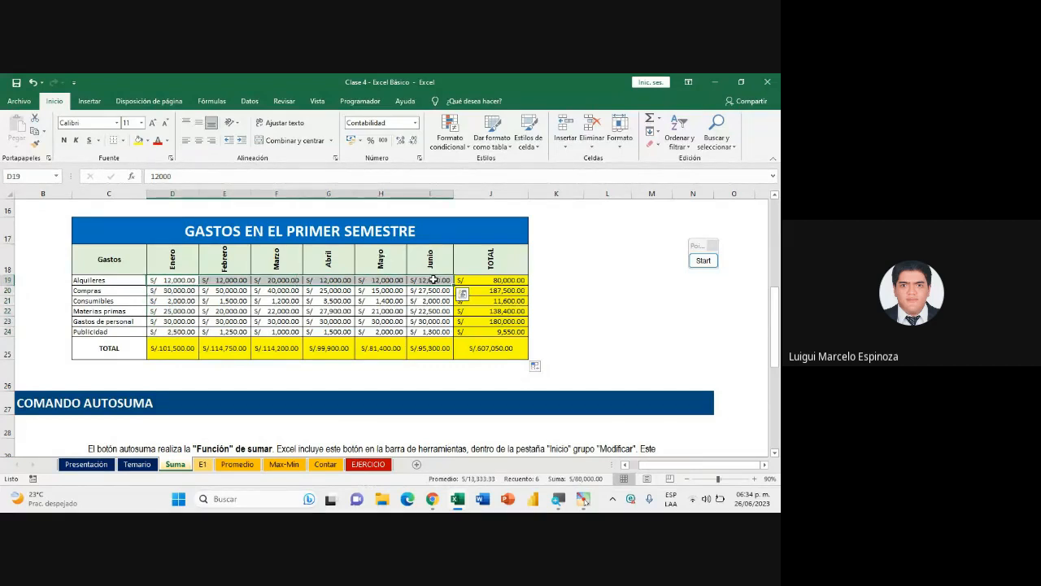
pyautogui.scroll(-2, 384, 328)
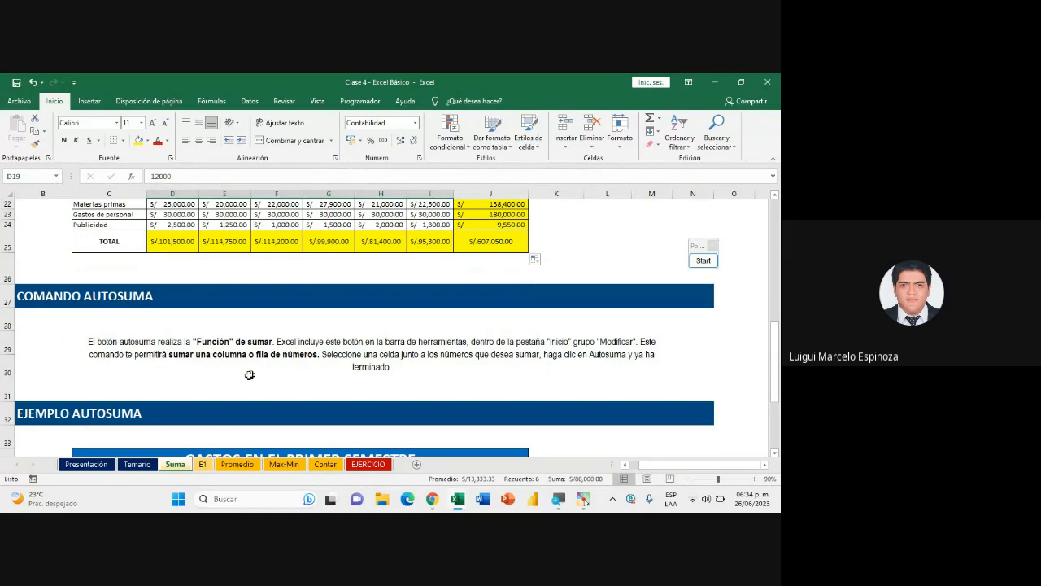
pyautogui.scroll(-3, 134, 368)
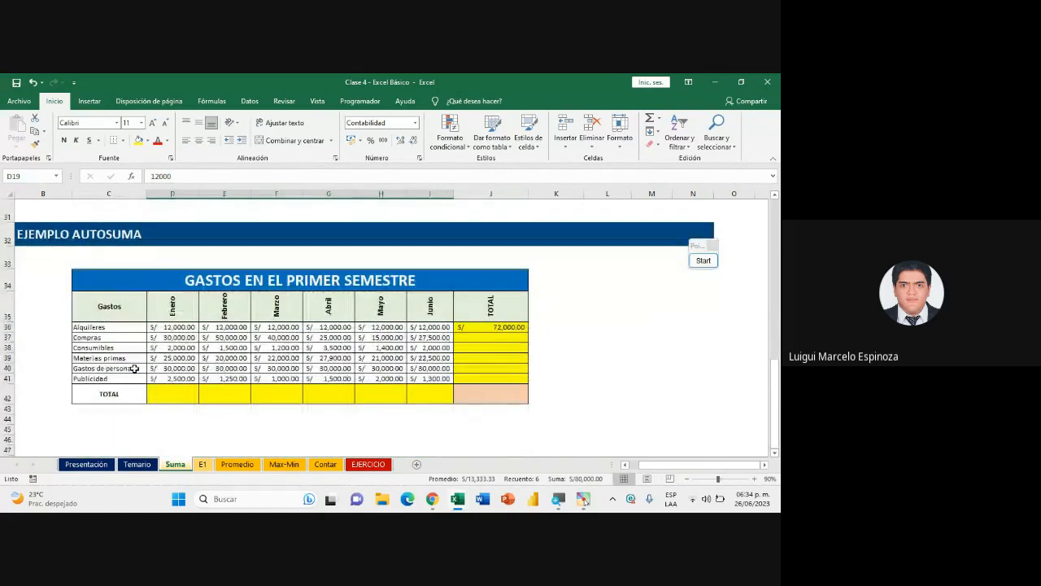
# Clear the Alquileres TOTAL cell J36 in the EJEMPLO AUTOSUMA table and inspect the SUMA formula in J19
pyautogui.click(741, 82)
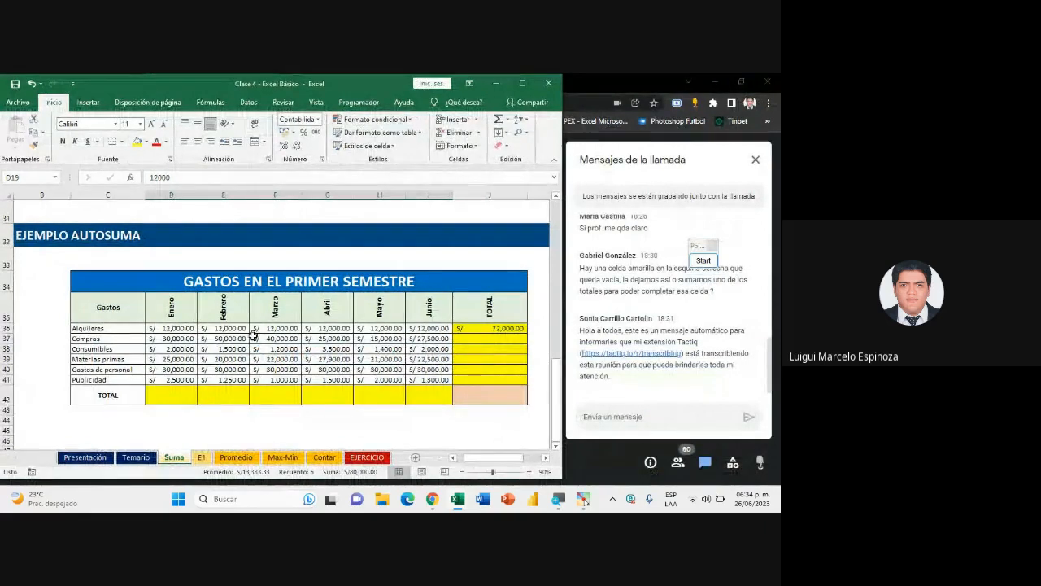
pyautogui.hotkey('ctrl', 'z')
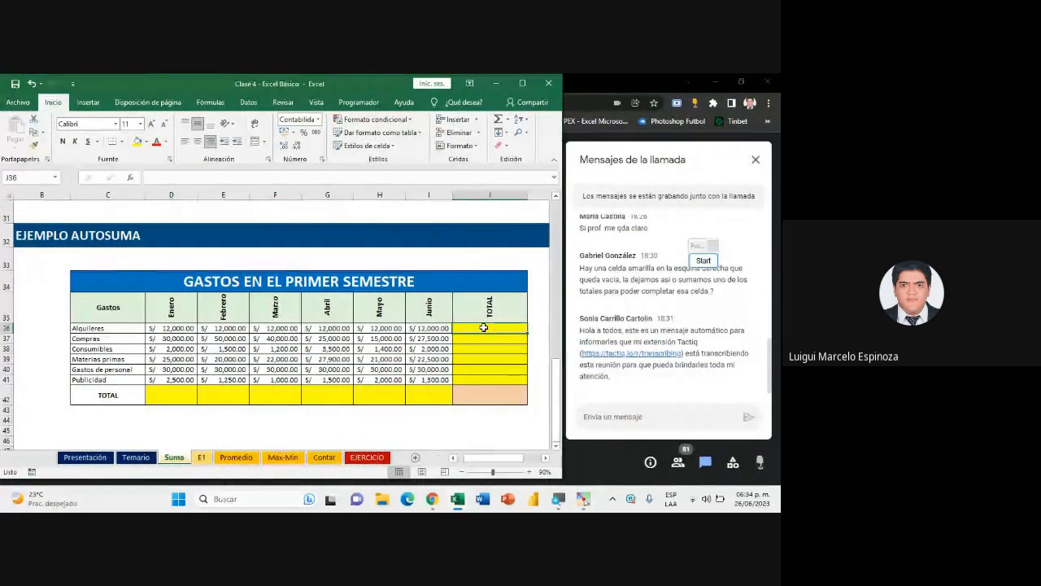
pyautogui.scroll(6, 480, 321)
pyautogui.doubleClick(498, 325)
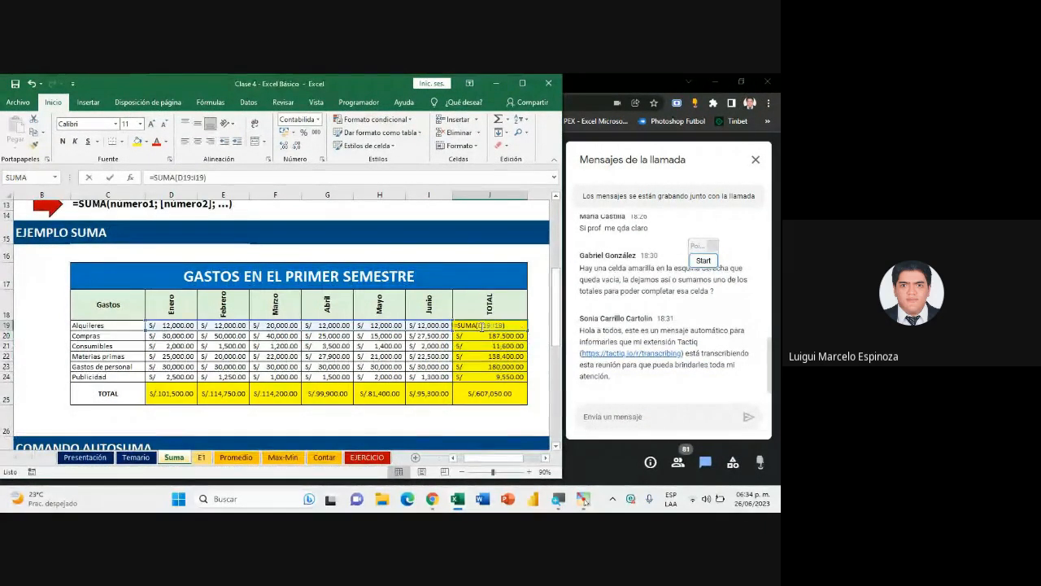
pyautogui.press('Return')
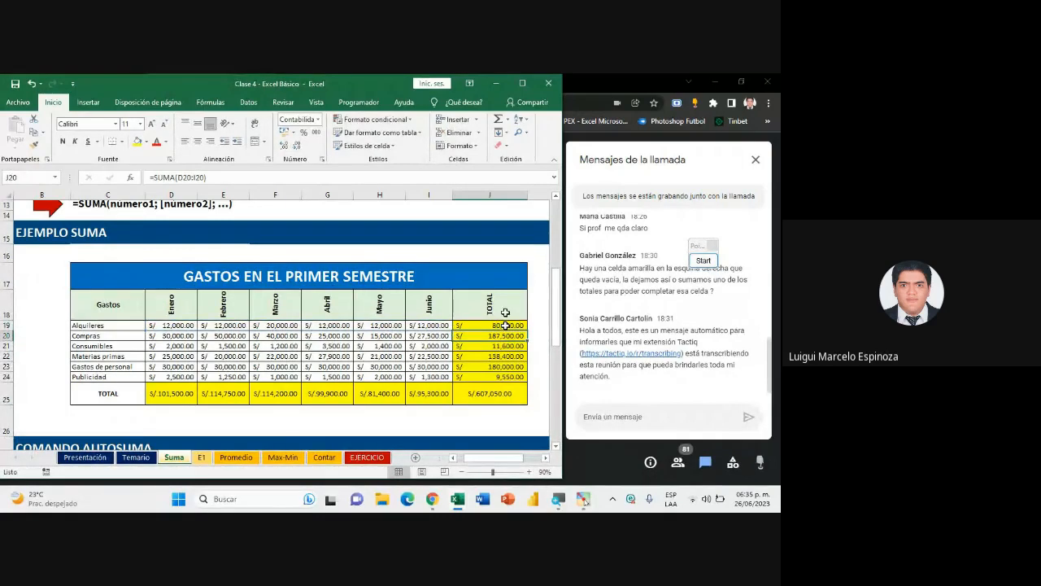
pyautogui.scroll(-2, 447, 343)
pyautogui.scroll(-4, 447, 343)
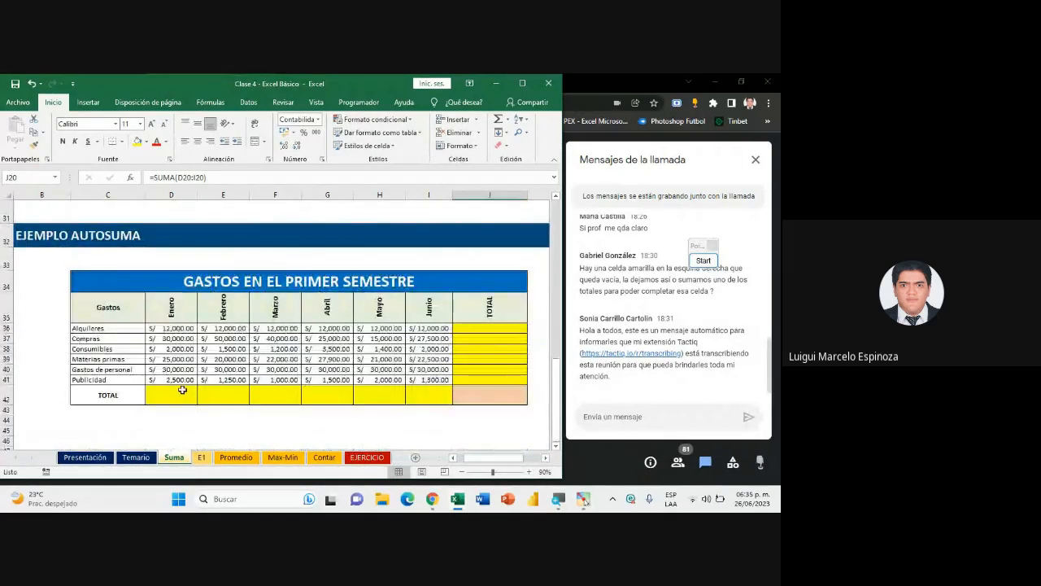
# Maximize the workbook window and select the Enero TOTAL cell D42 in the EJEMPLO AUTOSUMA table
pyautogui.click(182, 390)
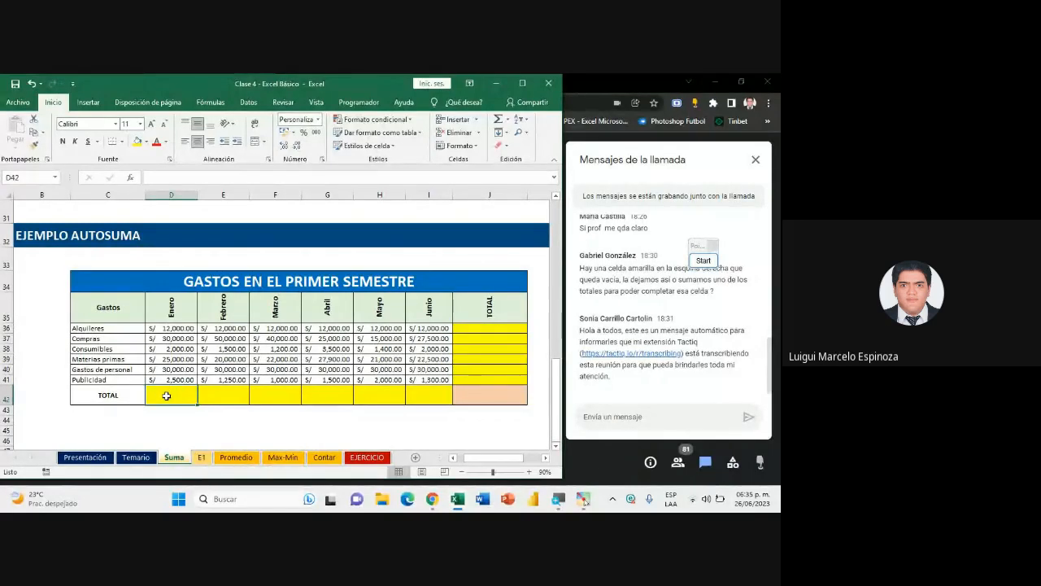
pyautogui.click(522, 83)
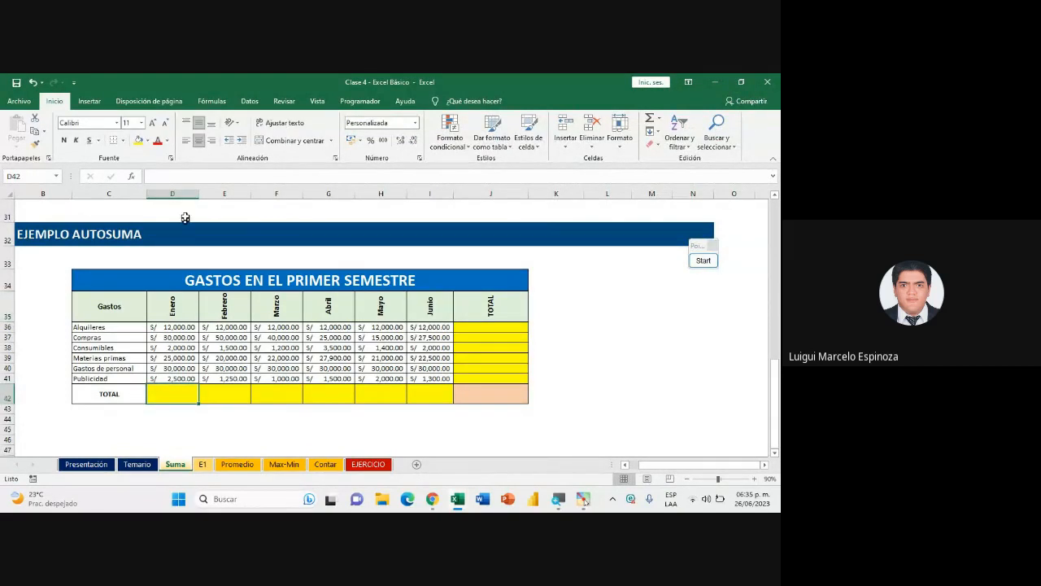
pyautogui.click(173, 193)
pyautogui.click(267, 310)
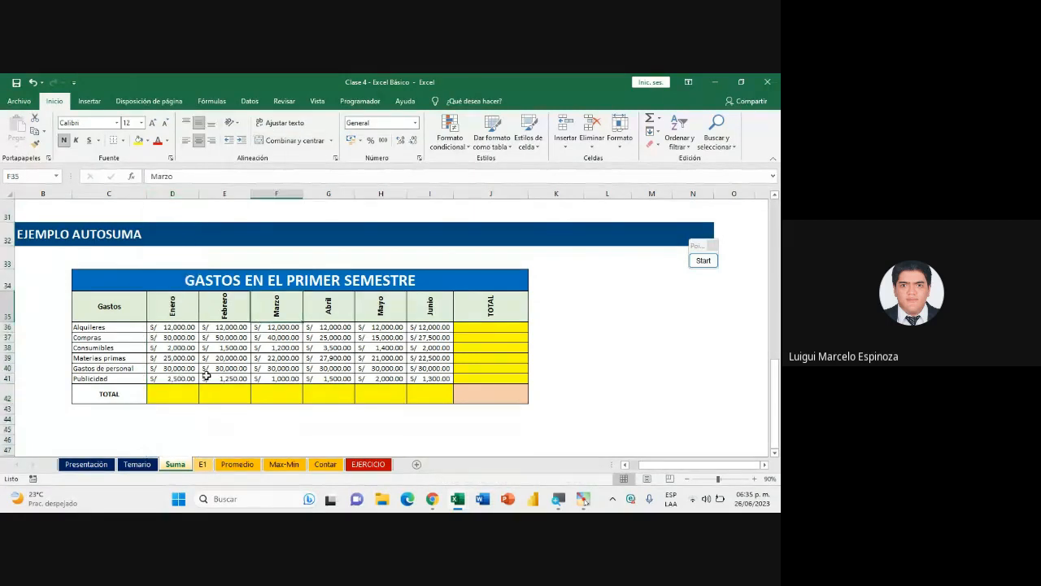
pyautogui.click(174, 391)
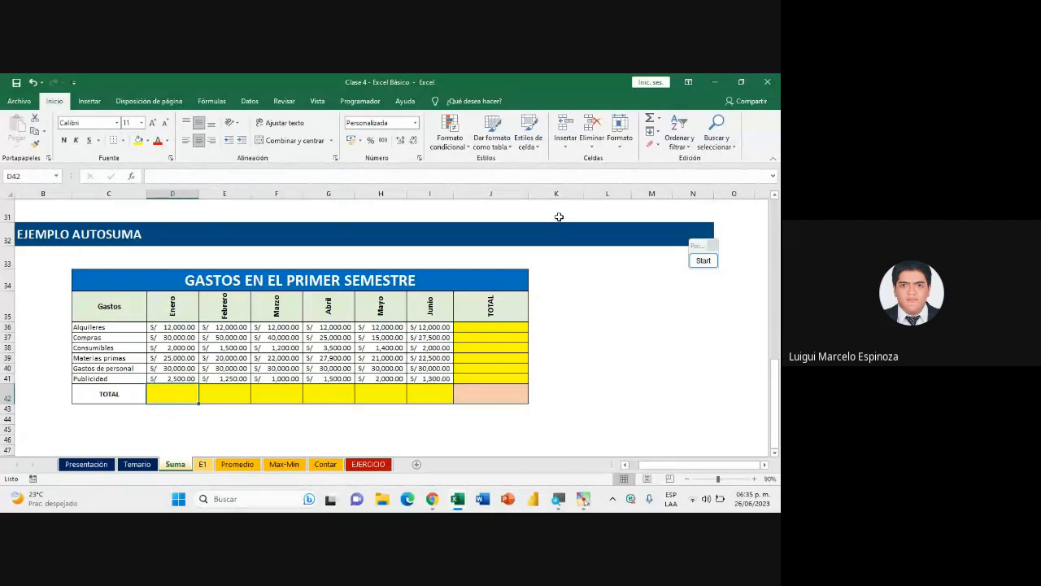
# Annotate the screen with red rectangles around Inicio and the Edición group, and magnify the Edición group
pyautogui.click(702, 260)
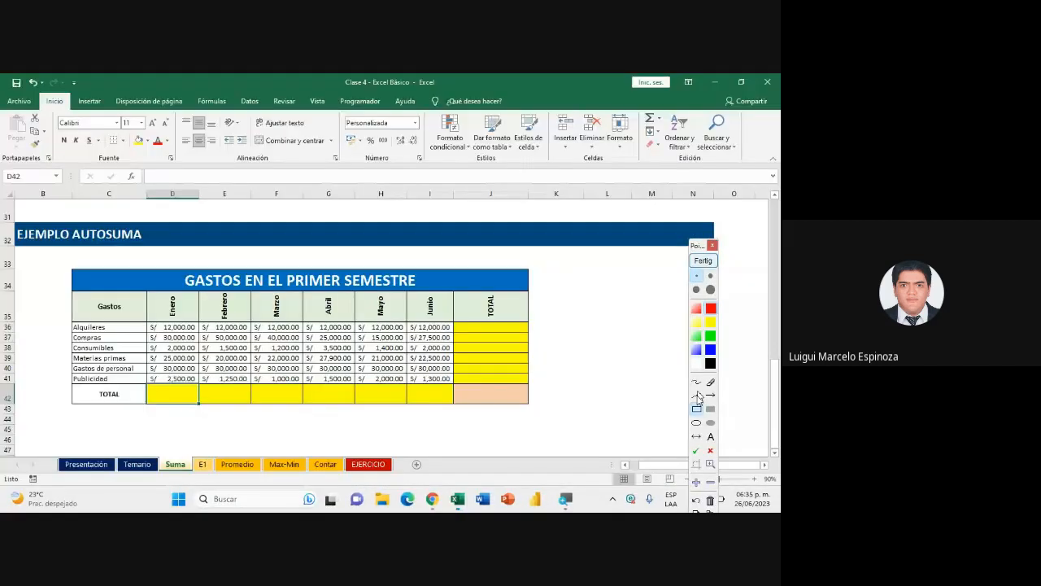
pyautogui.moveTo(37, 93); pyautogui.dragTo(70, 109)
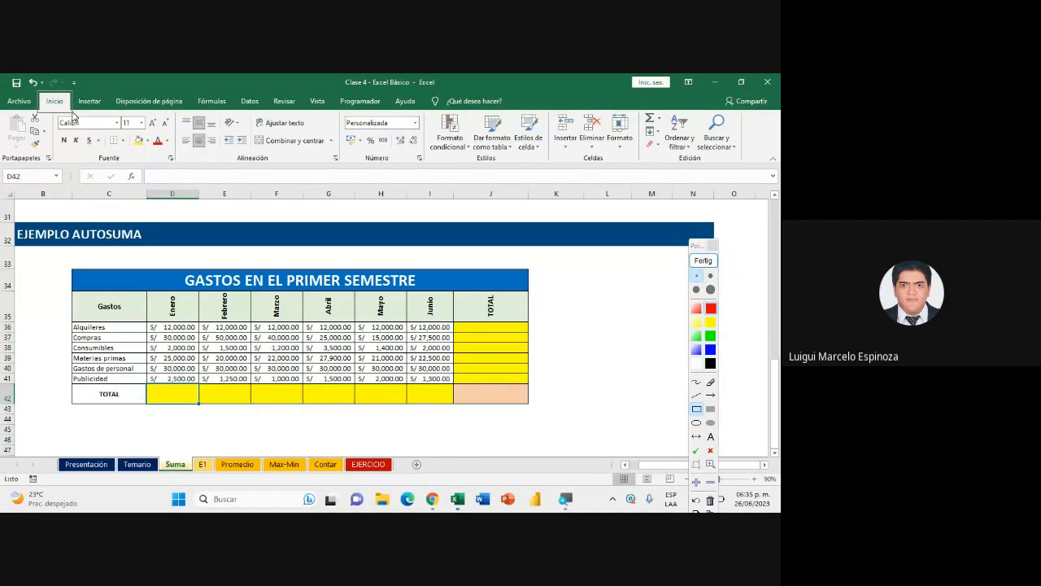
pyautogui.moveTo(640, 112); pyautogui.dragTo(747, 173)
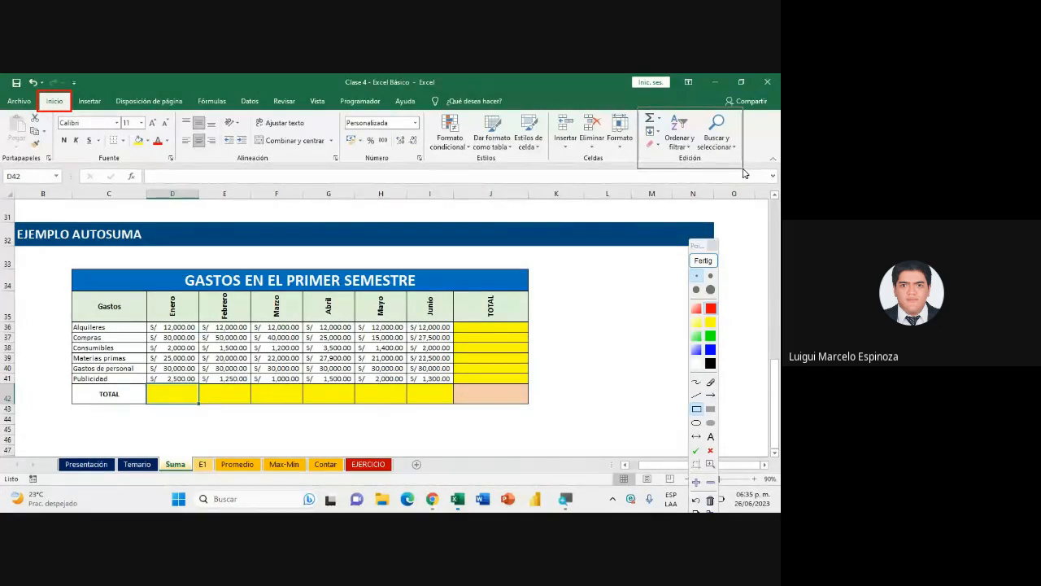
pyautogui.moveTo(639, 109); pyautogui.dragTo(742, 172)
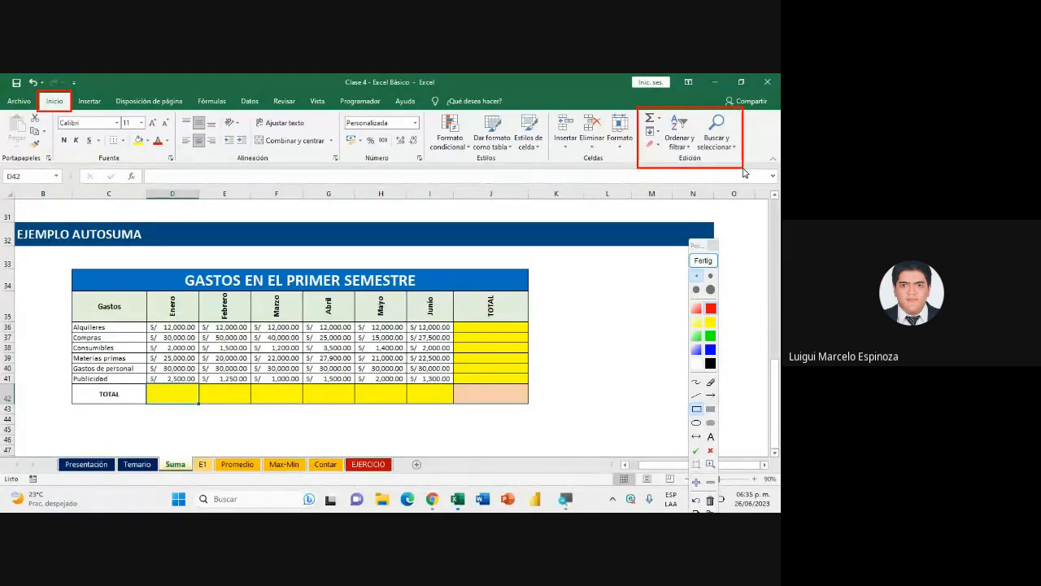
pyautogui.click(696, 464)
pyautogui.moveTo(737, 213); pyautogui.dragTo(402, 350)
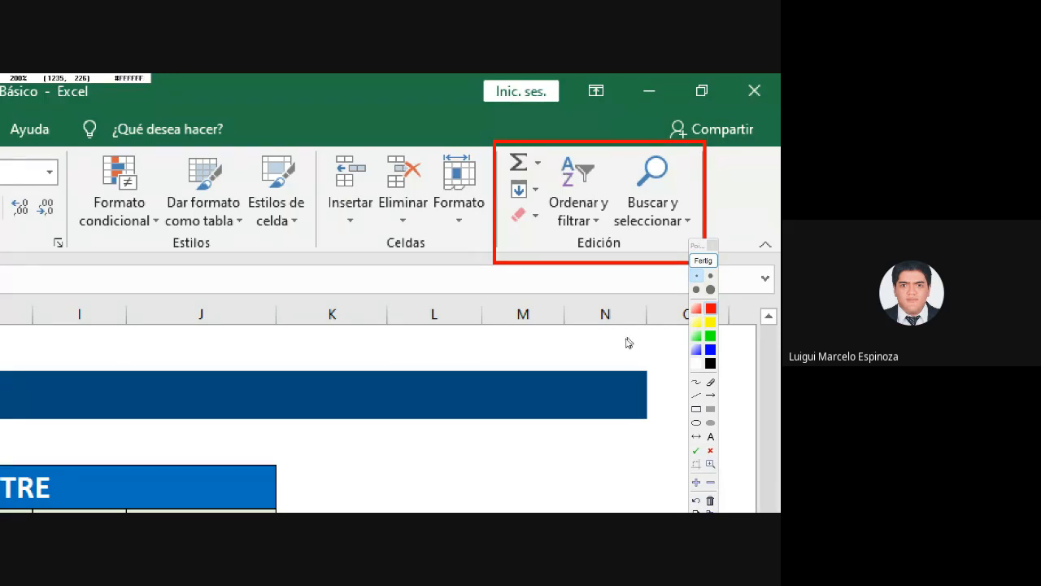
# Circle the Autosuma sigma symbol in red, magnify it, and end the screen annotation
pyautogui.click(697, 422)
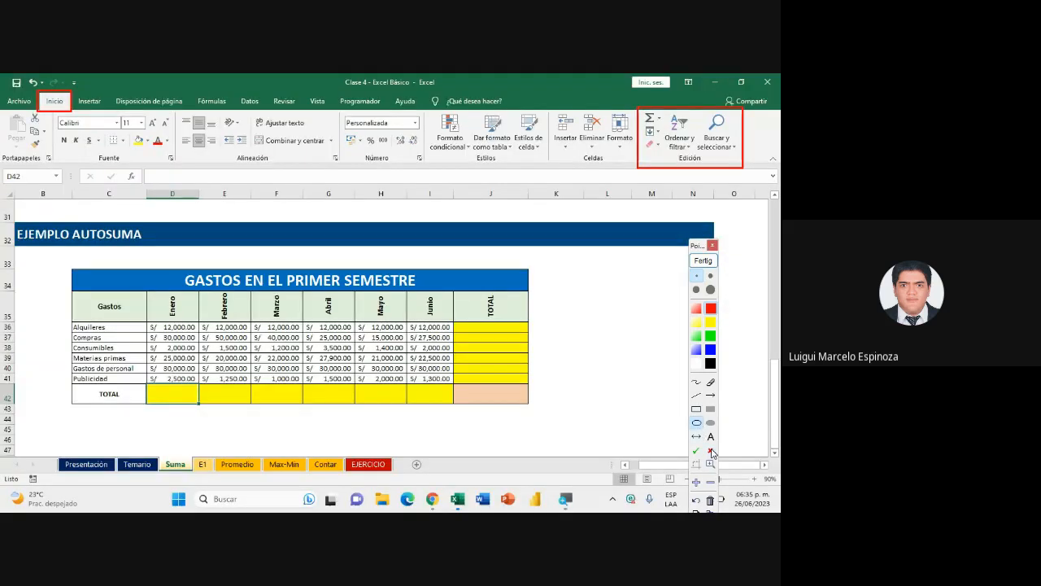
pyautogui.click(697, 481)
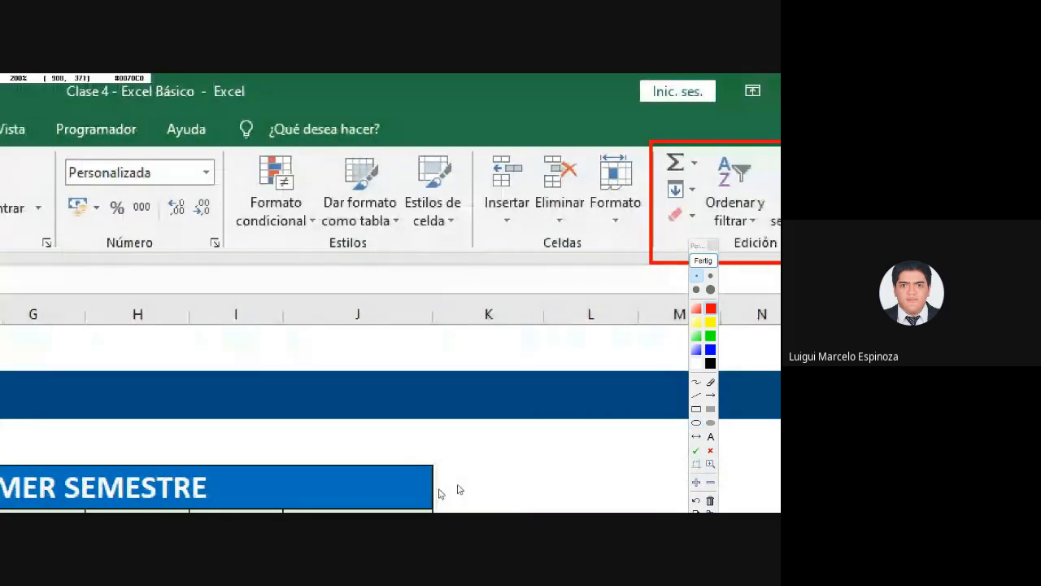
pyautogui.click(696, 422)
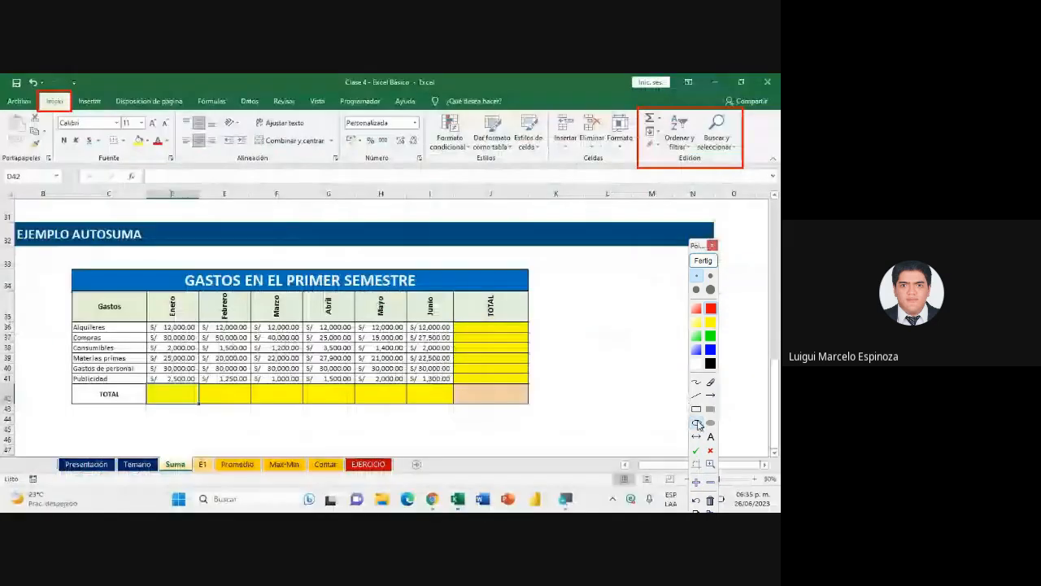
pyautogui.moveTo(640, 108); pyautogui.dragTo(662, 128)
pyautogui.click(696, 481)
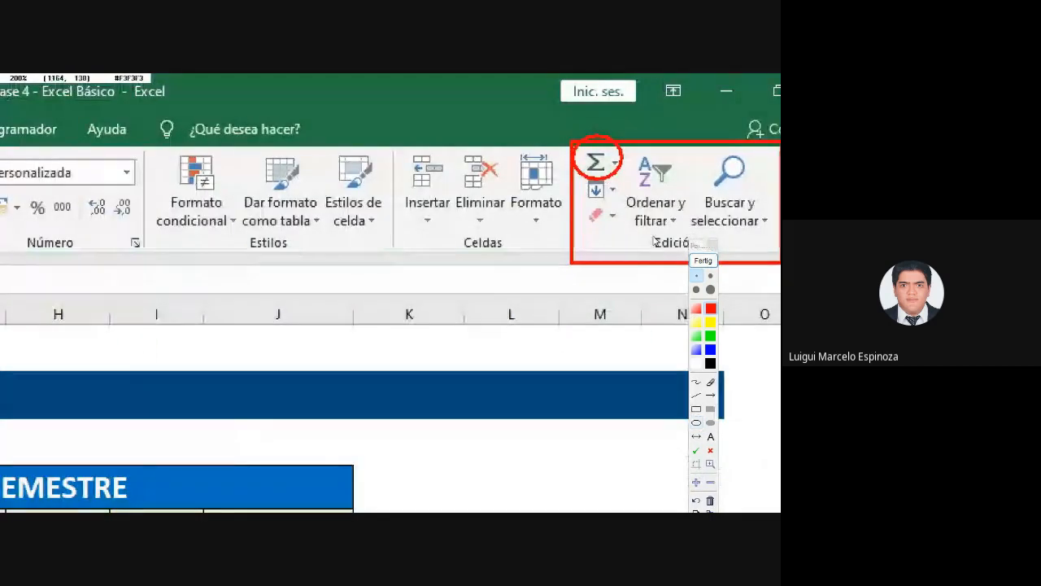
pyautogui.click(703, 260)
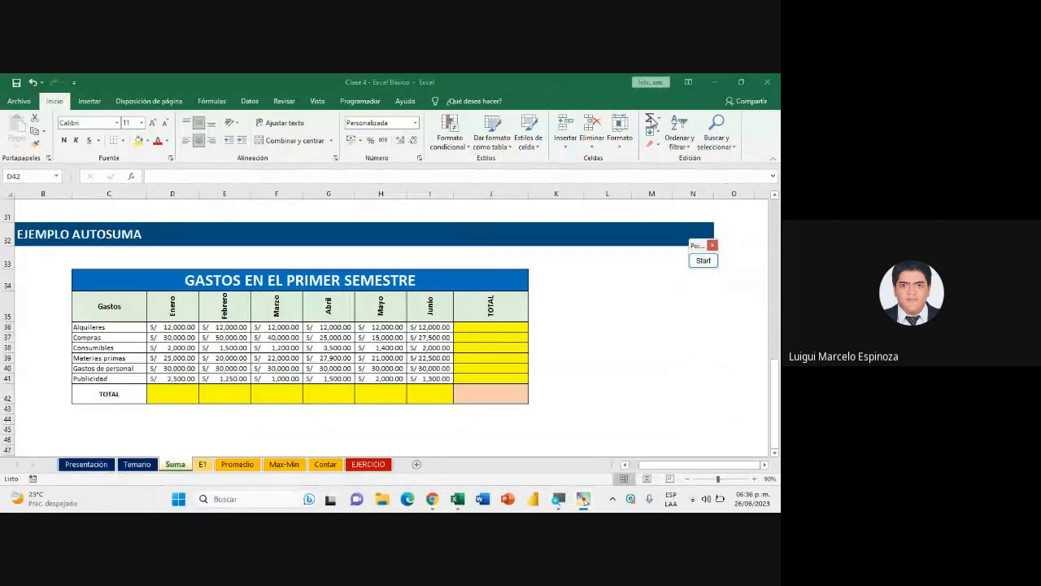
# Examine the magnified Autosuma options and try Suma in D42 for the Enero expenses, cancelling each formula
pyautogui.press('super+plus')
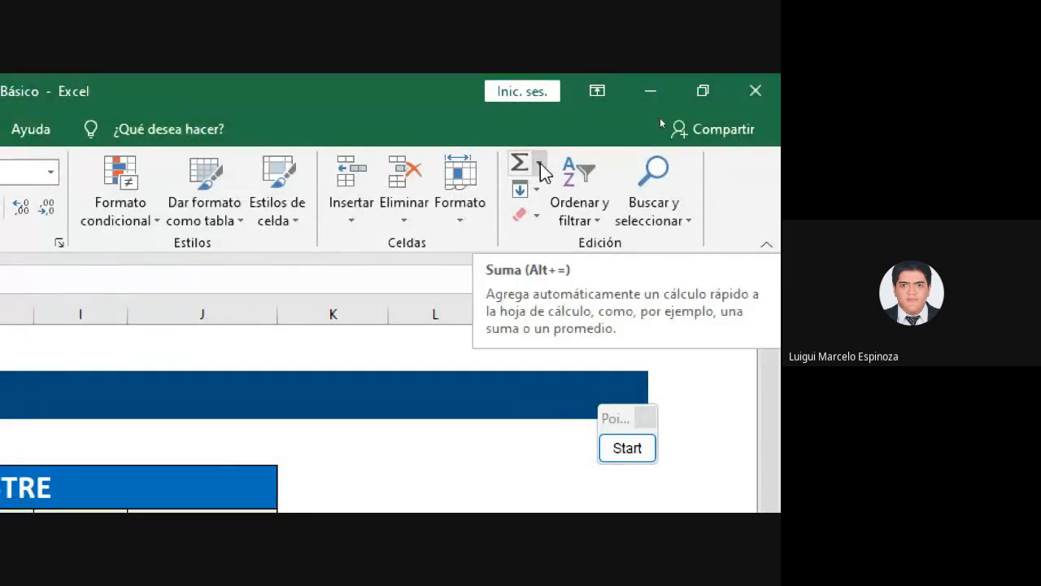
pyautogui.click(540, 166)
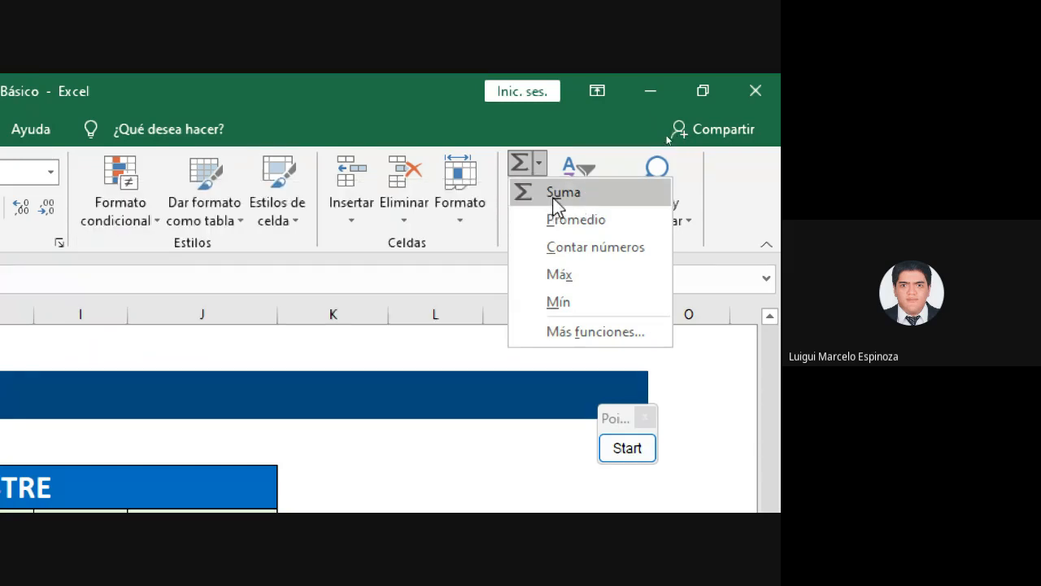
pyautogui.click(552, 204)
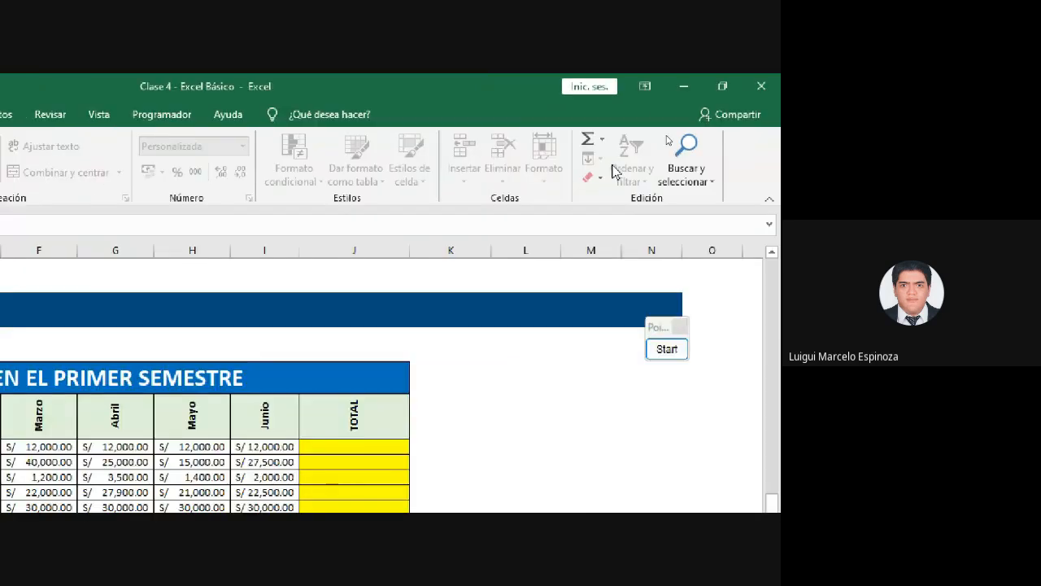
pyautogui.press('Right')
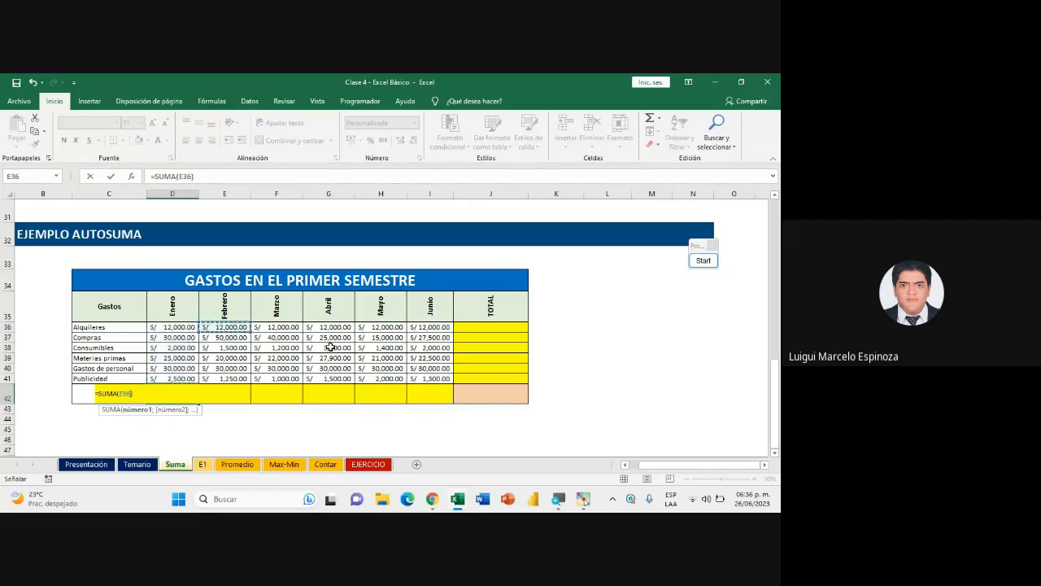
pyautogui.press('Escape')
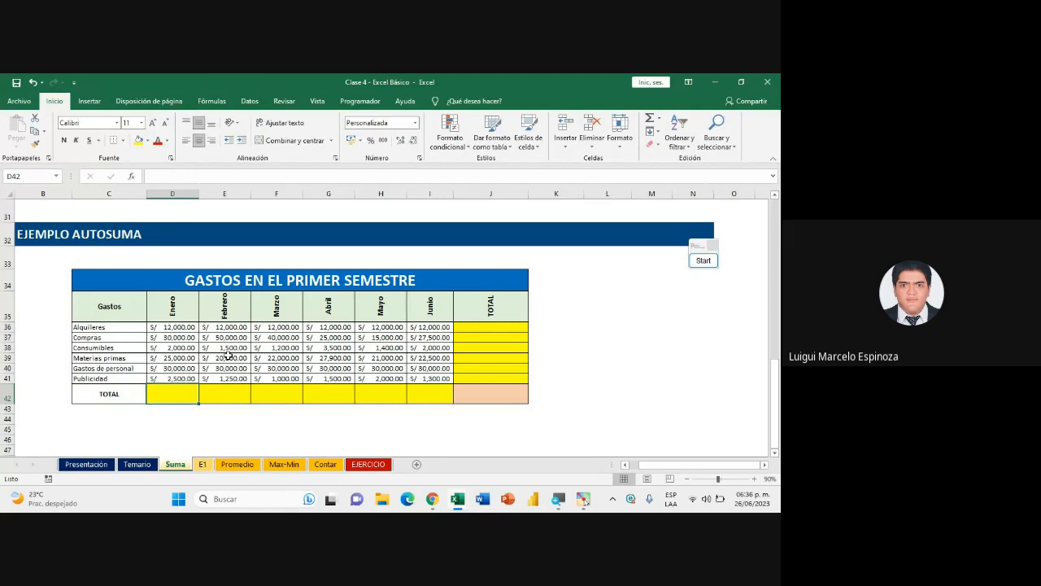
pyautogui.click(651, 119)
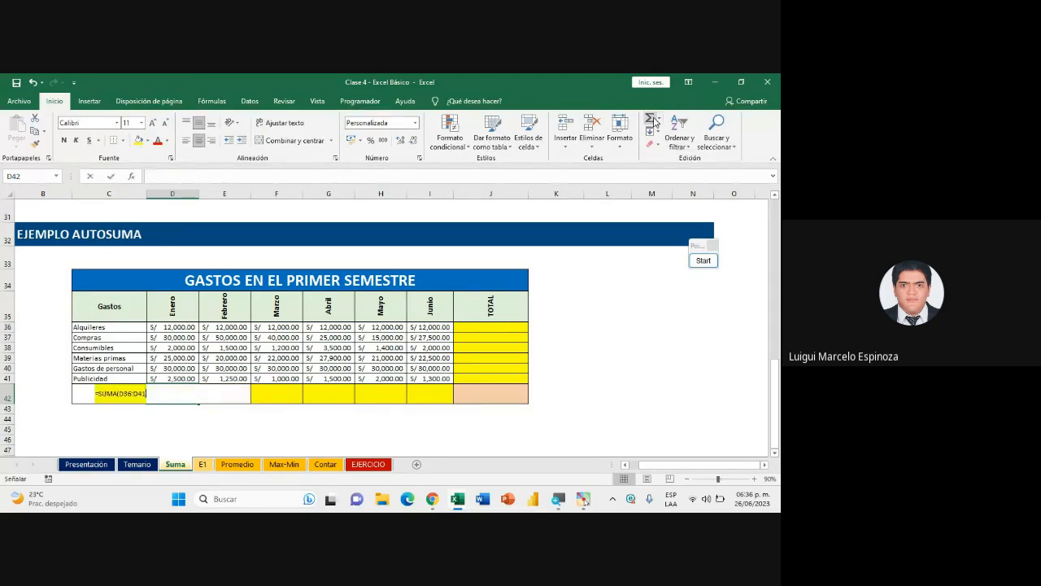
pyautogui.press('Escape')
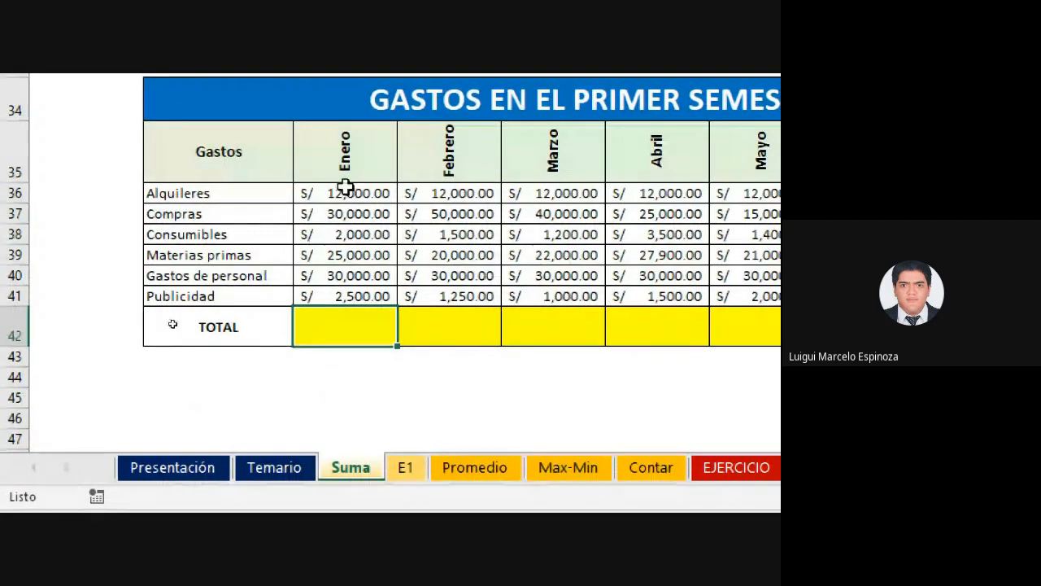
# Highlight the Enero expenses D36:D41 and the Alquileres row D36:I36 as examples of ranges to add
pyautogui.moveTo(171, 325); pyautogui.dragTo(177, 340)
pyautogui.moveTo(355, 228); pyautogui.dragTo(367, 300)
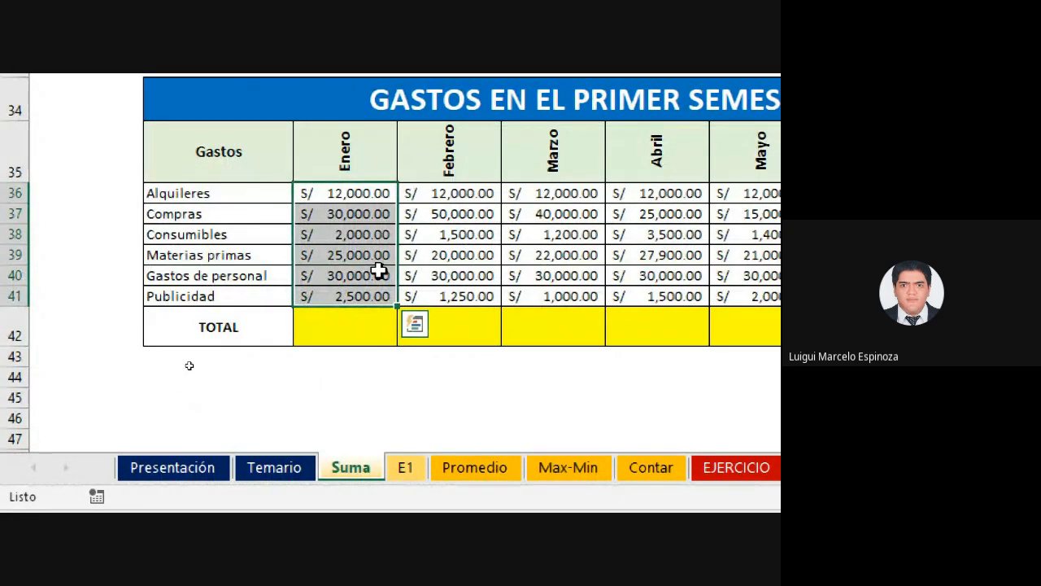
pyautogui.moveTo(325, 195); pyautogui.dragTo(360, 297)
pyautogui.moveTo(321, 188); pyautogui.dragTo(360, 294)
pyautogui.click(331, 335)
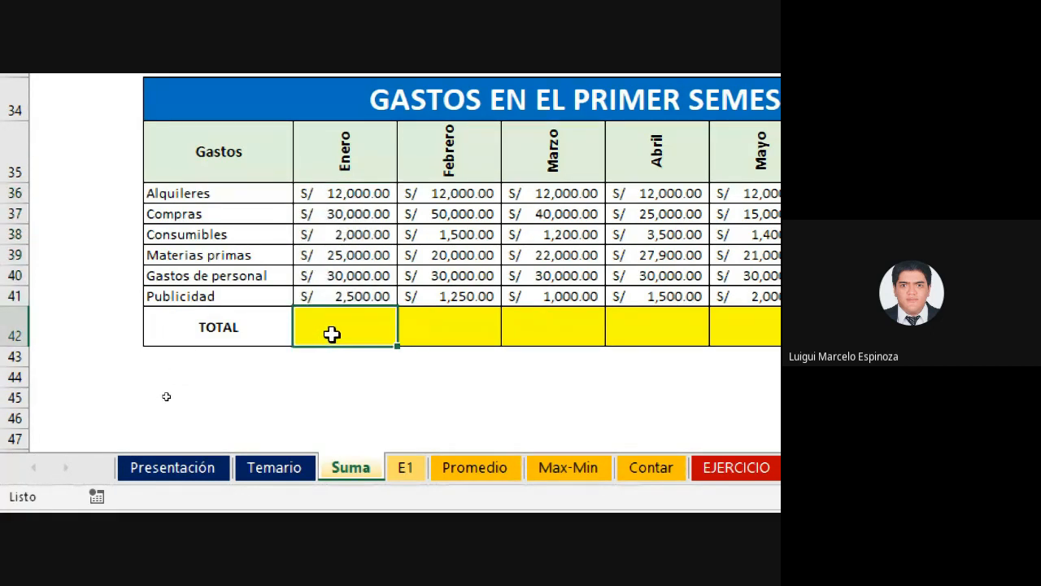
pyautogui.moveTo(306, 193); pyautogui.dragTo(345, 294)
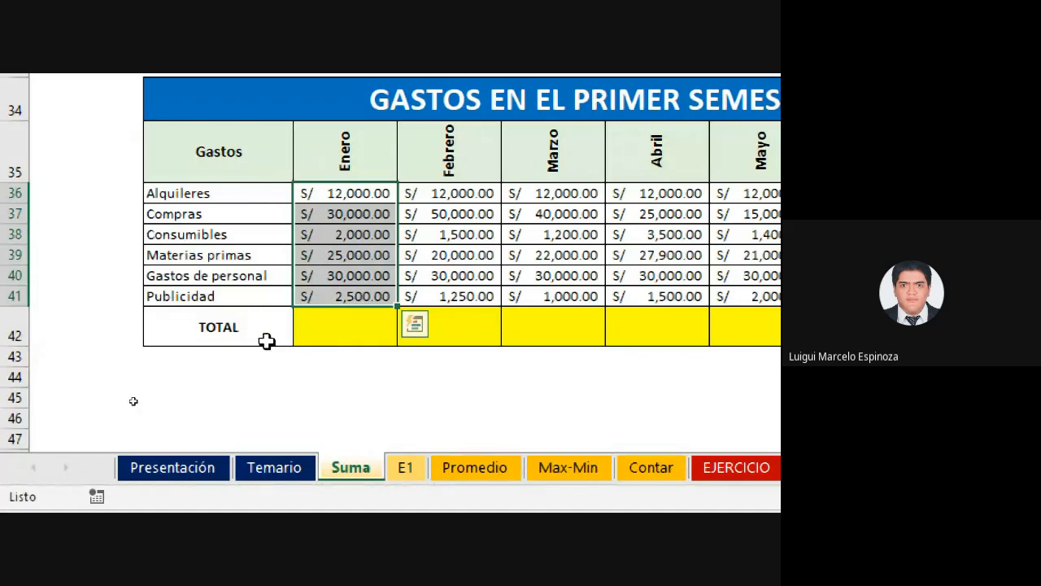
pyautogui.moveTo(100, 193); pyautogui.dragTo(656, 201)
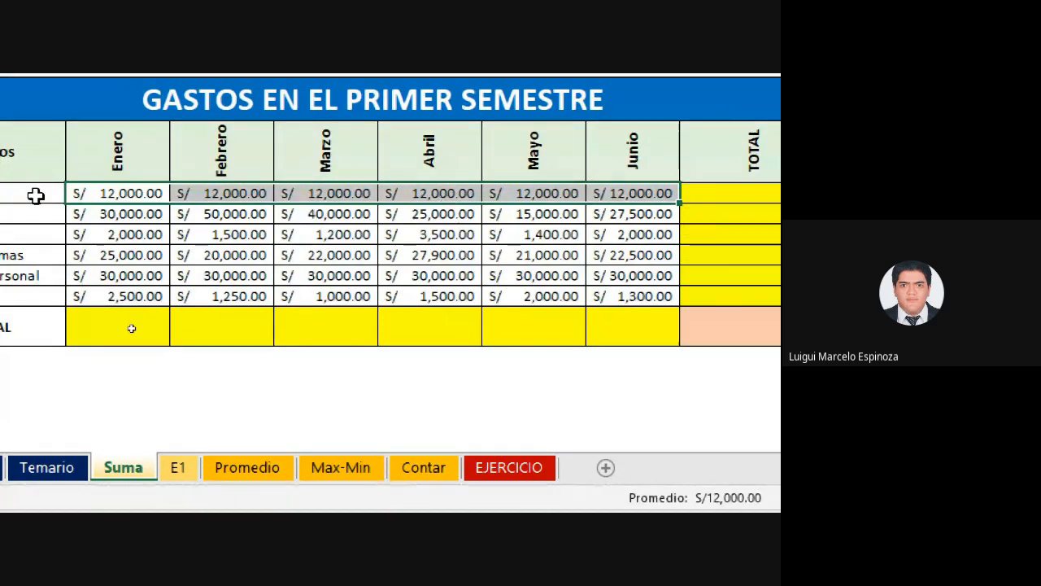
pyautogui.moveTo(118, 197); pyautogui.dragTo(610, 190)
# Total the Enero expenses D36:D41 into D42 with the Suma option of Autosuma
pyautogui.moveTo(232, 196); pyautogui.dragTo(240, 289)
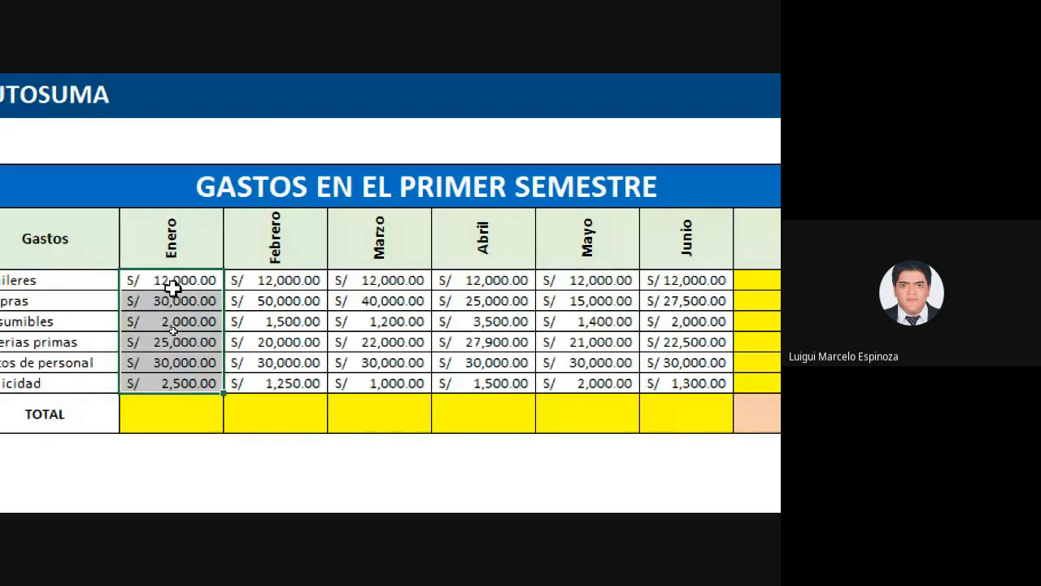
pyautogui.moveTo(170, 282); pyautogui.dragTo(181, 379)
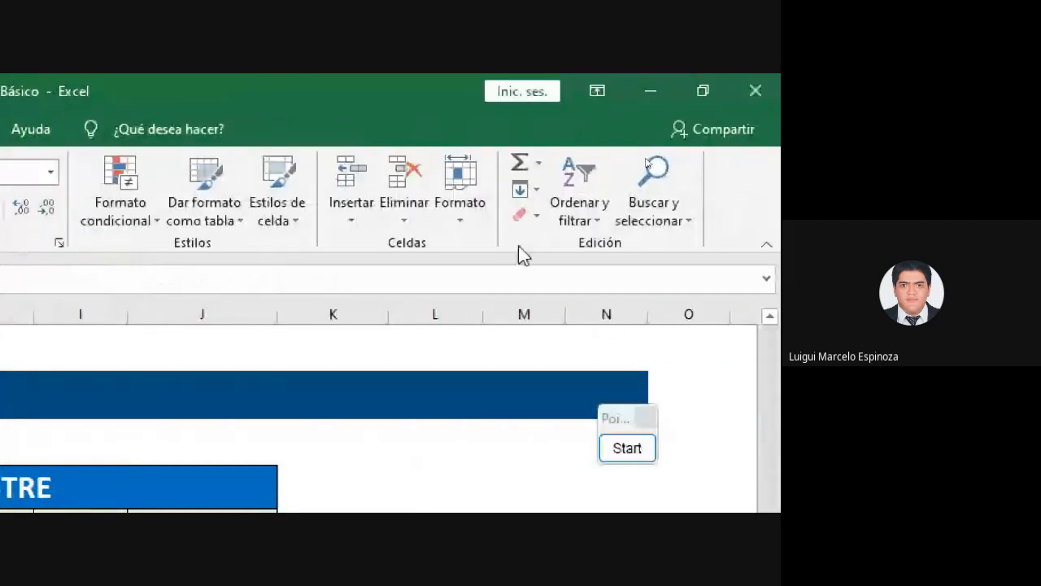
pyautogui.click(540, 163)
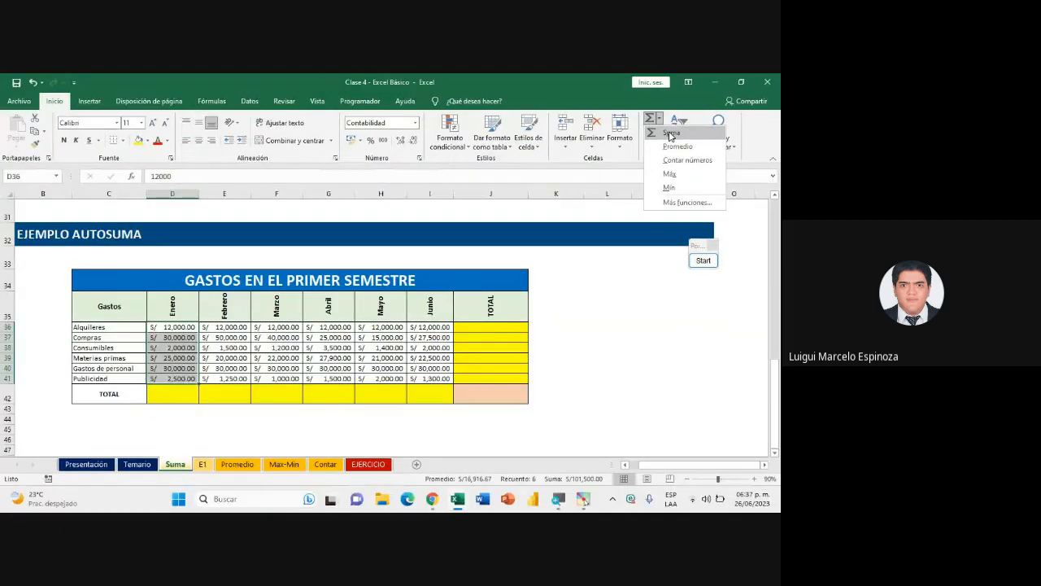
pyautogui.click(561, 195)
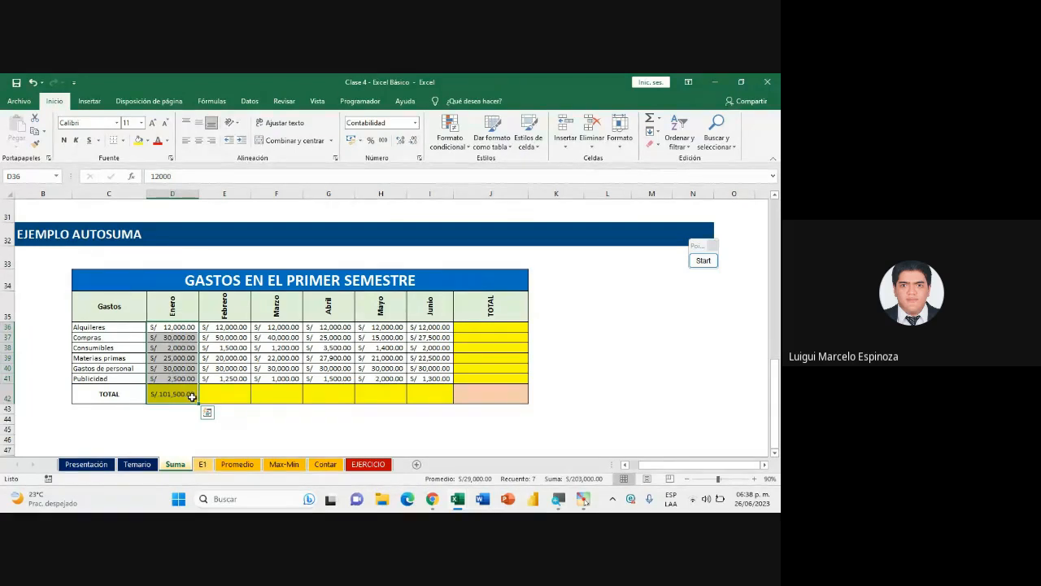
# Switch to the Google Meet call to check the chat, and return to the Clase 4 - Excel Básico workbook
pyautogui.moveTo(432, 499)
pyautogui.click(383, 437)
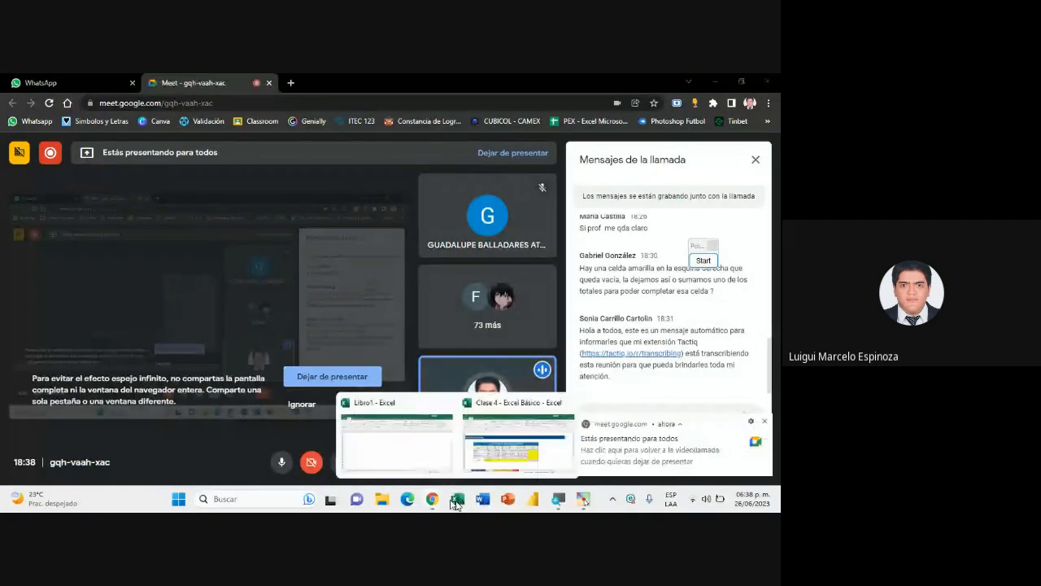
pyautogui.click(514, 439)
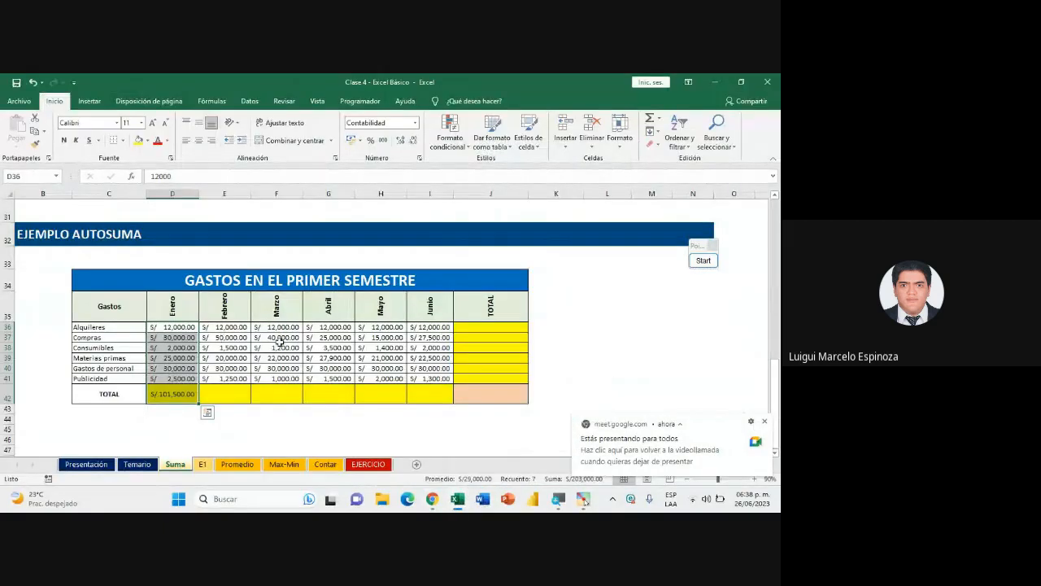
# Magnify the expenses table and total the Febrero expenses E36:E41 into E42 with Autosuma
pyautogui.click(249, 337)
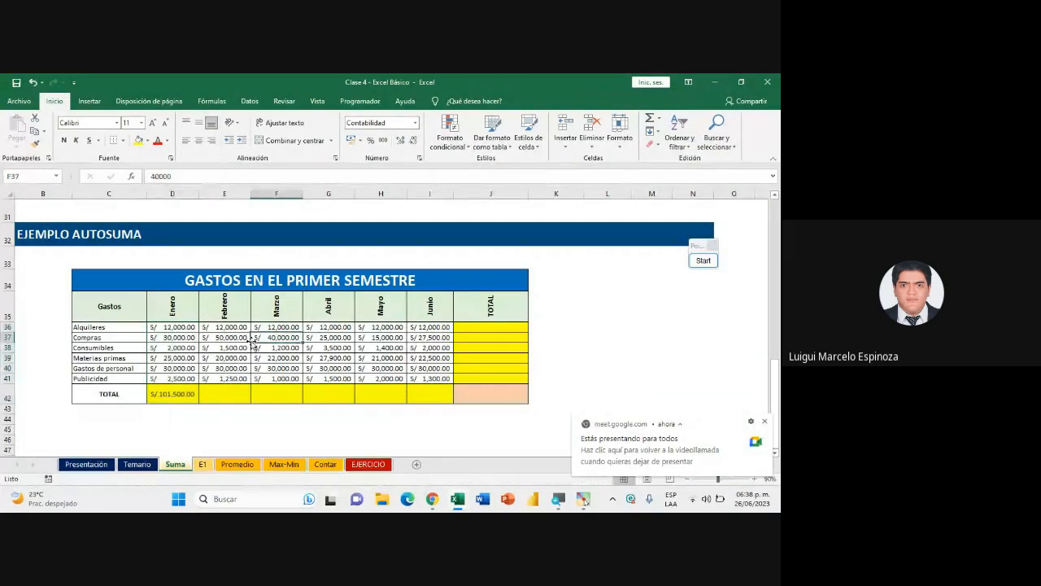
pyautogui.press('super+plus')
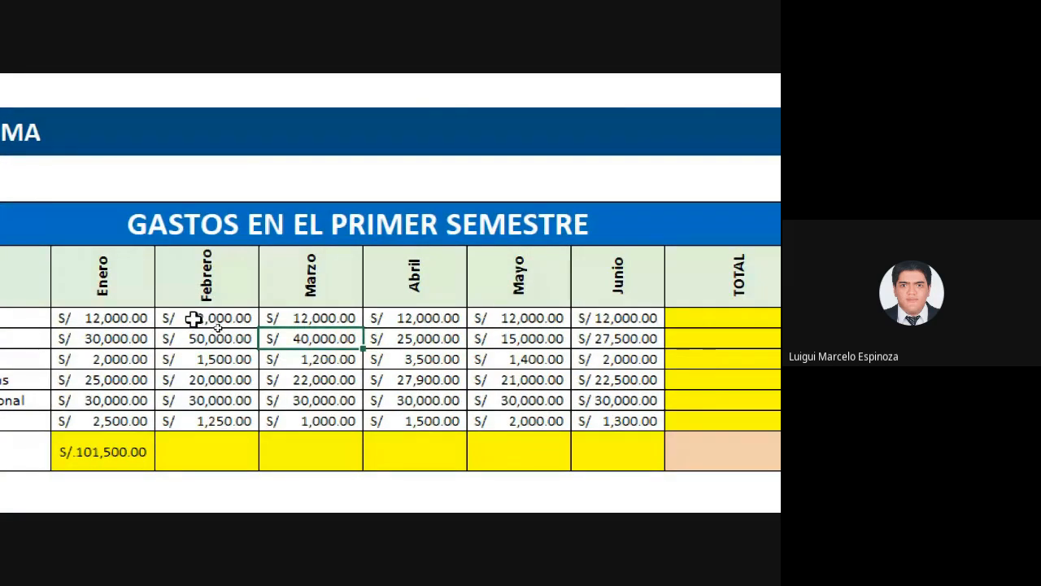
pyautogui.moveTo(195, 318); pyautogui.dragTo(201, 420)
pyautogui.moveTo(191, 318); pyautogui.dragTo(206, 420)
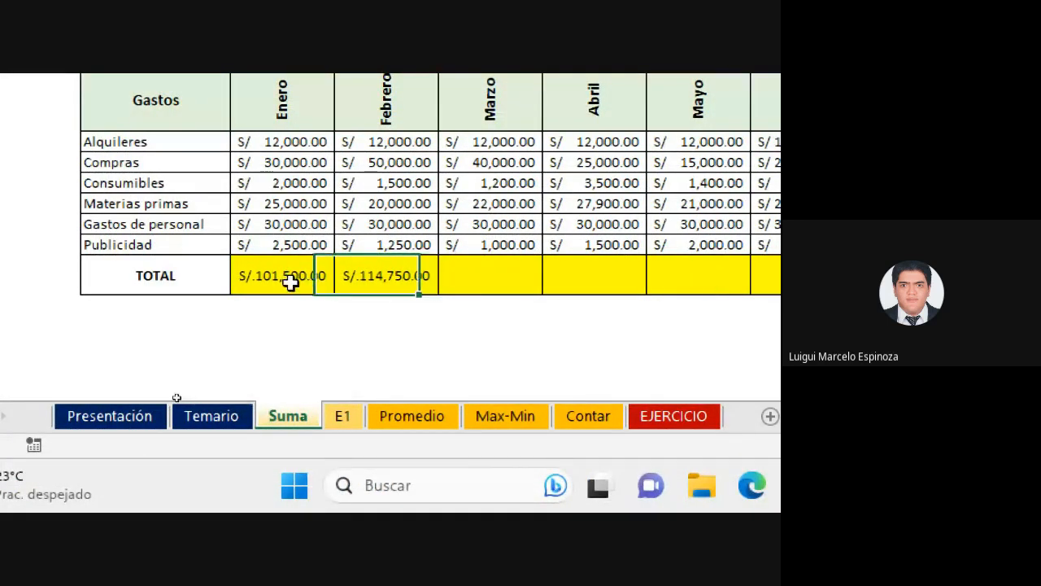
# Examine the Enero and Febrero total formulas in D42 and E42 against the expenses table
pyautogui.click(294, 279)
pyautogui.click(414, 280)
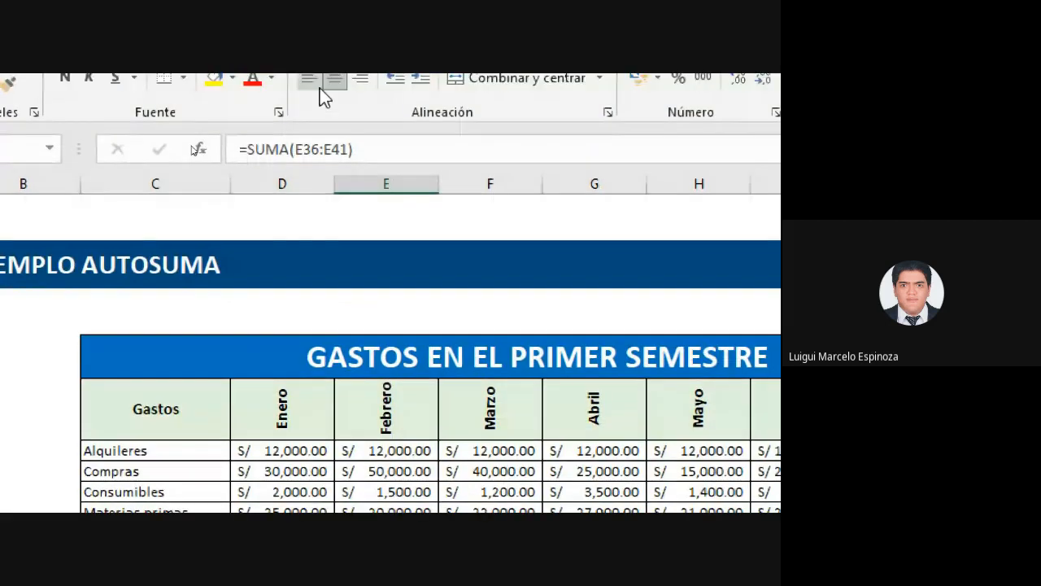
pyautogui.scroll(-6, 377, 480)
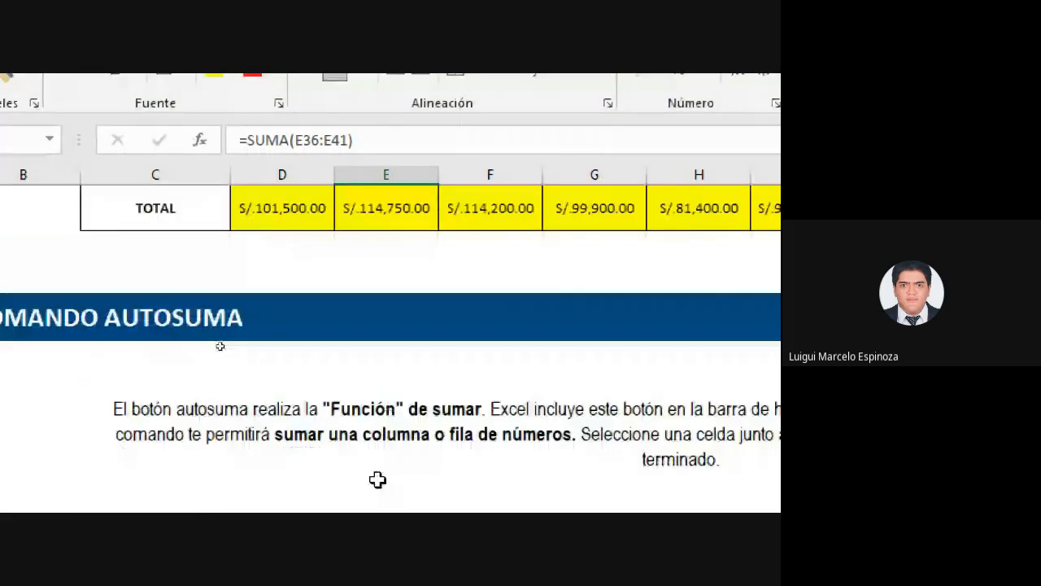
pyautogui.scroll(5, 282, 282)
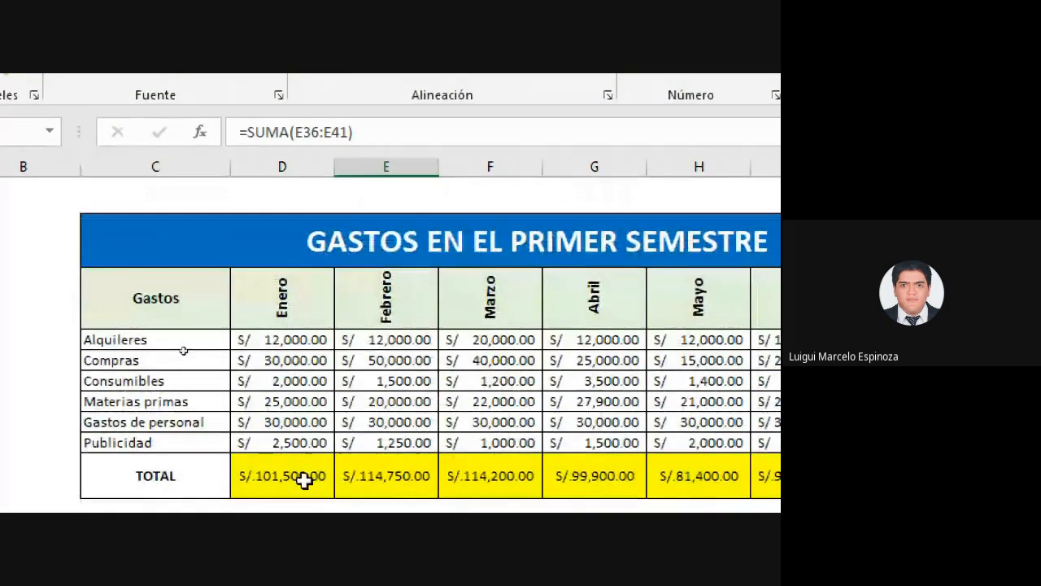
pyautogui.scroll(3, 305, 480)
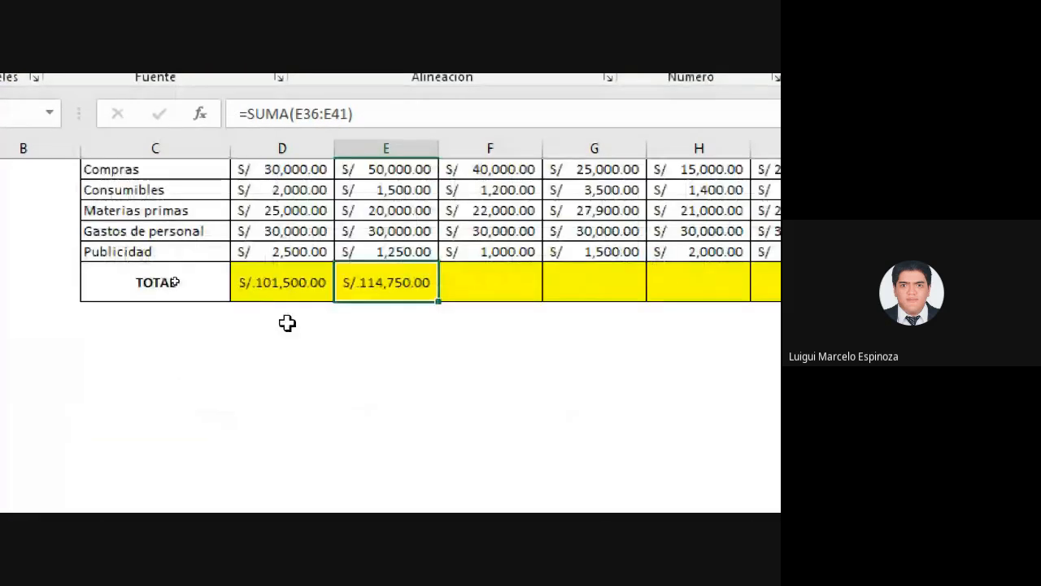
pyautogui.scroll(3, 285, 320)
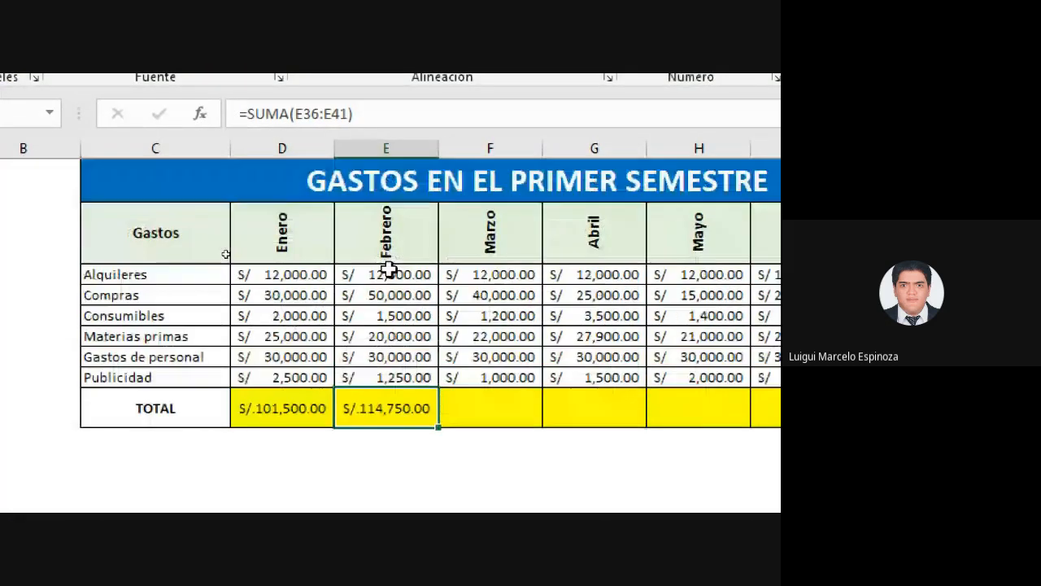
# Highlight the Febrero and Enero expense columns and the Alquileres row to compare vertical and horizontal ranges
pyautogui.moveTo(389, 270); pyautogui.dragTo(420, 375)
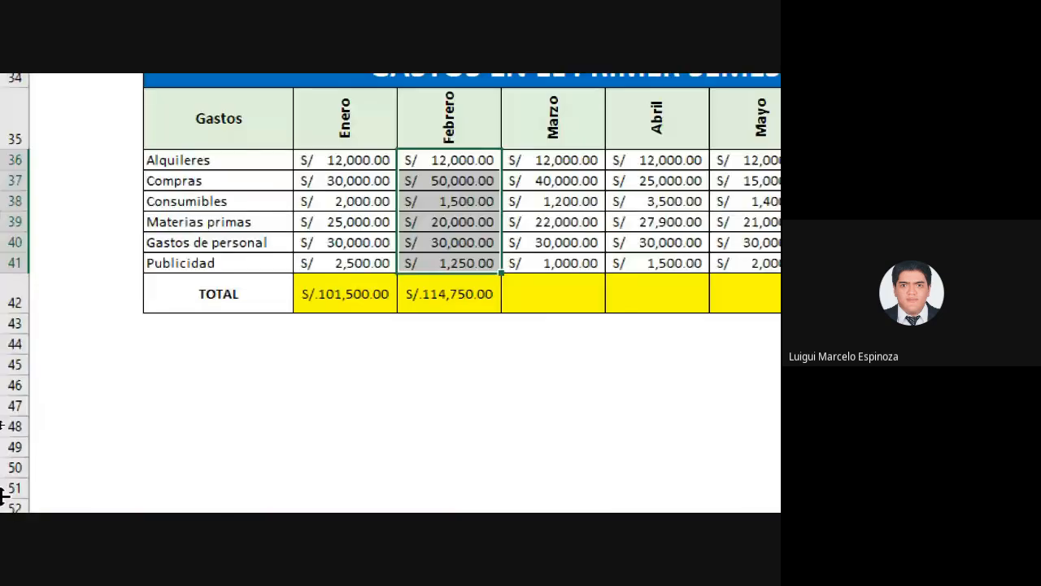
pyautogui.moveTo(437, 161); pyautogui.dragTo(456, 262)
pyautogui.moveTo(336, 160); pyautogui.dragTo(348, 269)
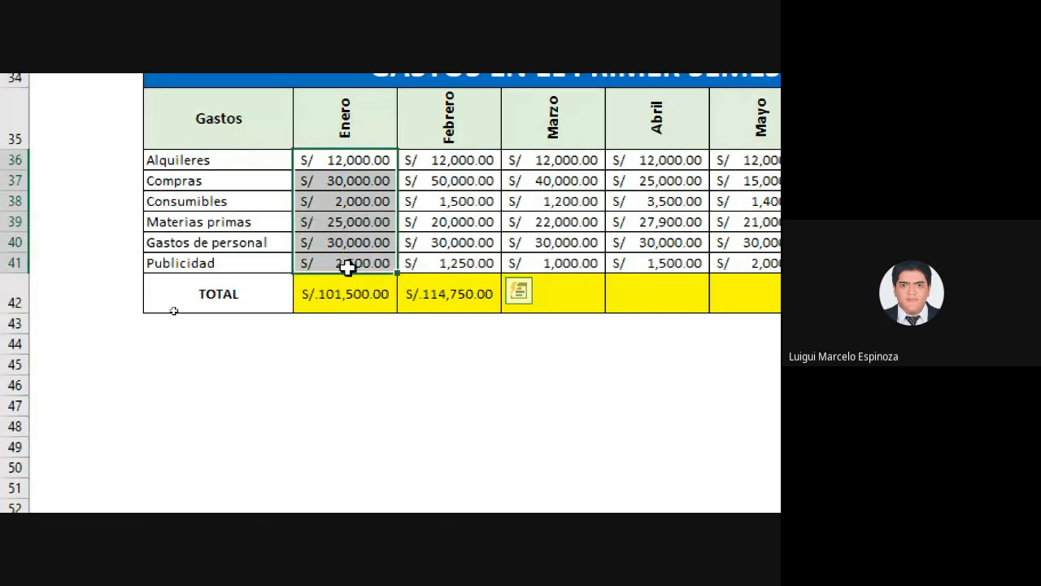
pyautogui.moveTo(401, 160); pyautogui.dragTo(516, 170)
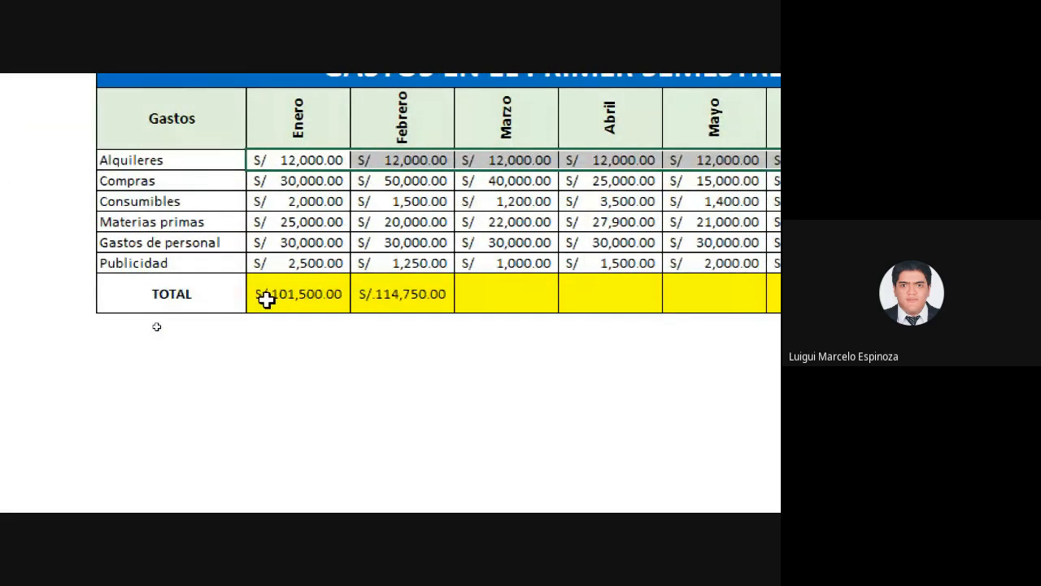
pyautogui.click(267, 299)
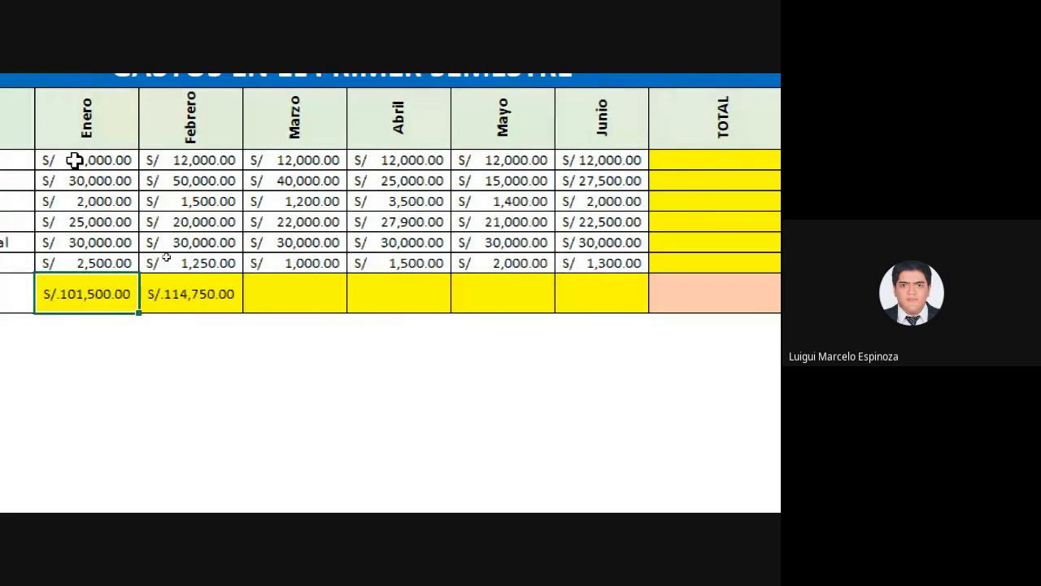
# Total the Alquileres row D36:I36 into J36 with Autosuma and inspect the resulting formula
pyautogui.moveTo(74, 160); pyautogui.dragTo(617, 161)
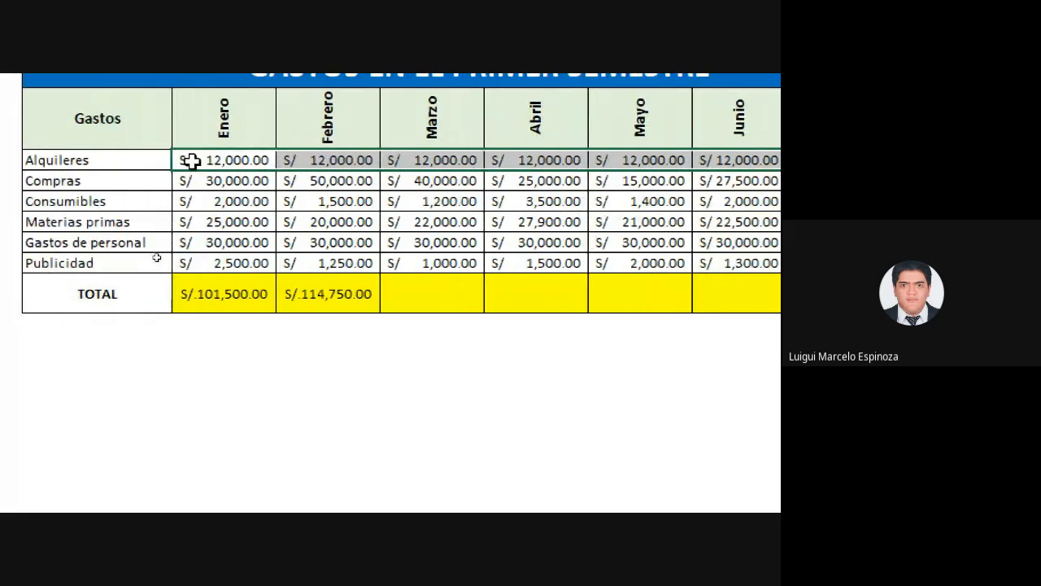
pyautogui.moveTo(224, 162); pyautogui.dragTo(722, 158)
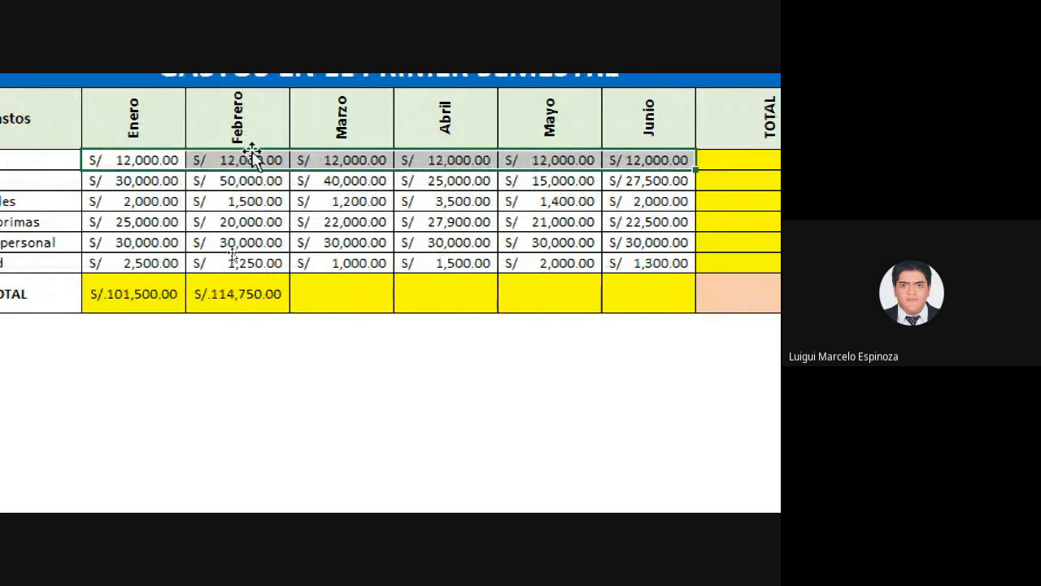
pyautogui.moveTo(138, 163); pyautogui.dragTo(625, 159)
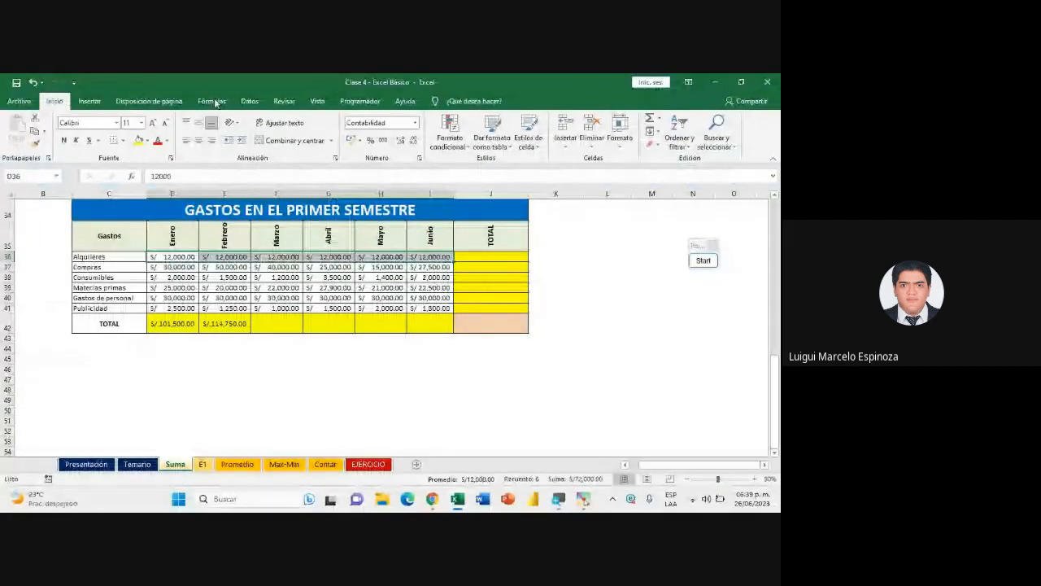
pyautogui.click(651, 118)
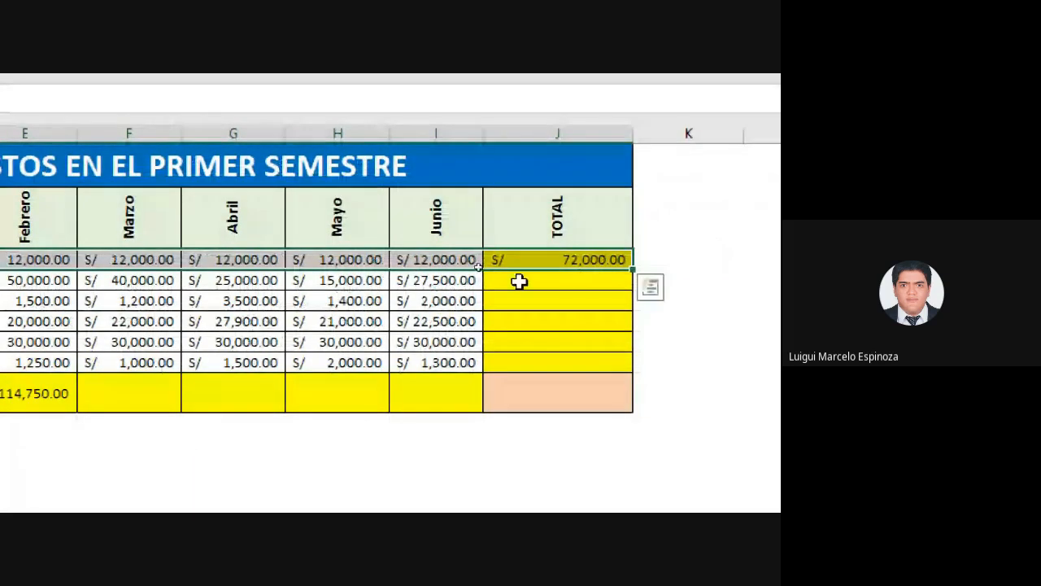
pyautogui.click(577, 258)
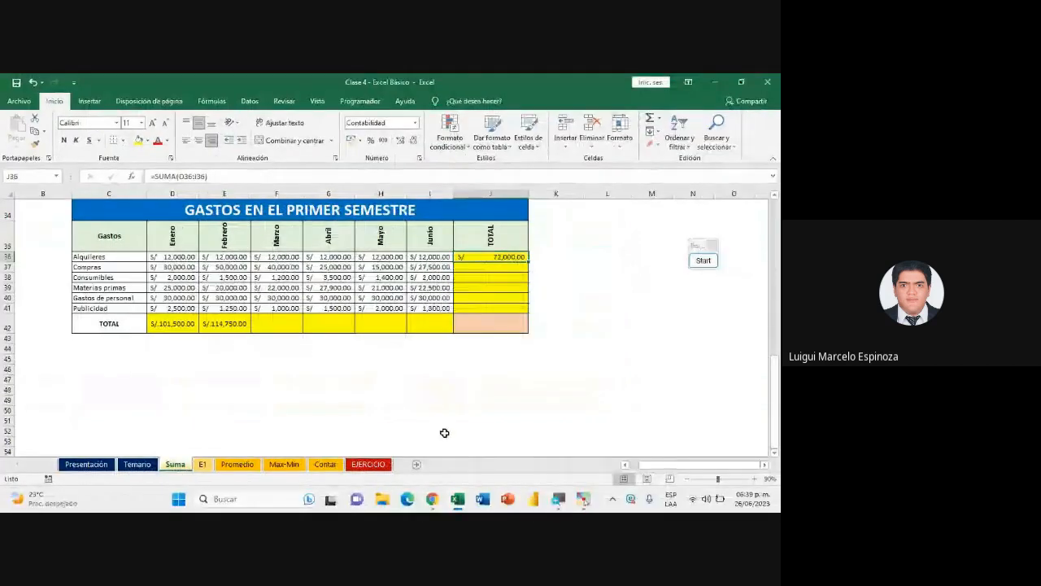
# Switch to the Google Meet call, read the students' recent chat messages, and return to the Clase 4 - Excel Básico workbook
pyautogui.moveTo(431, 499)
pyautogui.click(390, 441)
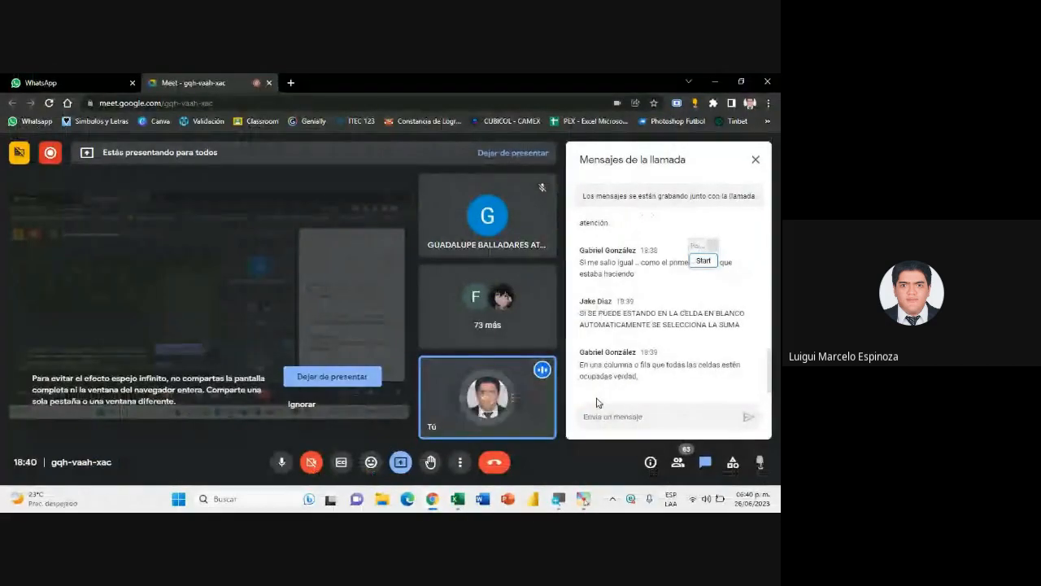
pyautogui.scroll(1, 606, 358)
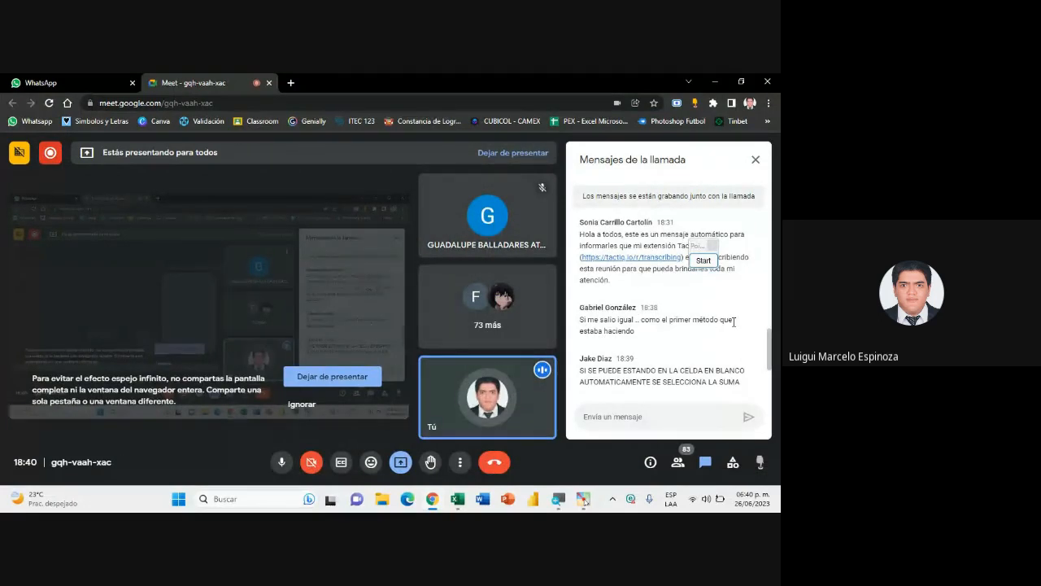
pyautogui.click(459, 502)
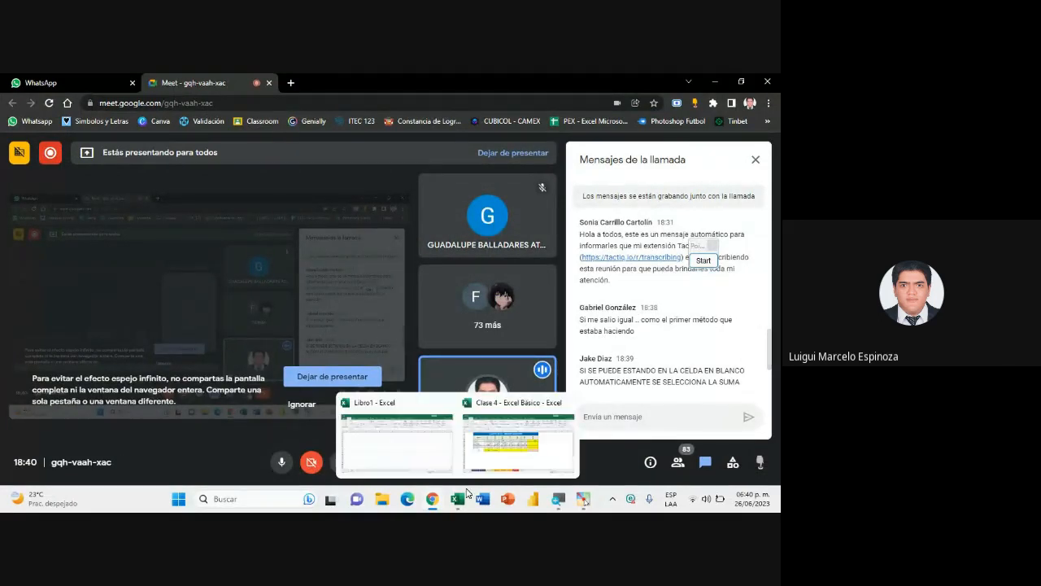
pyautogui.click(510, 452)
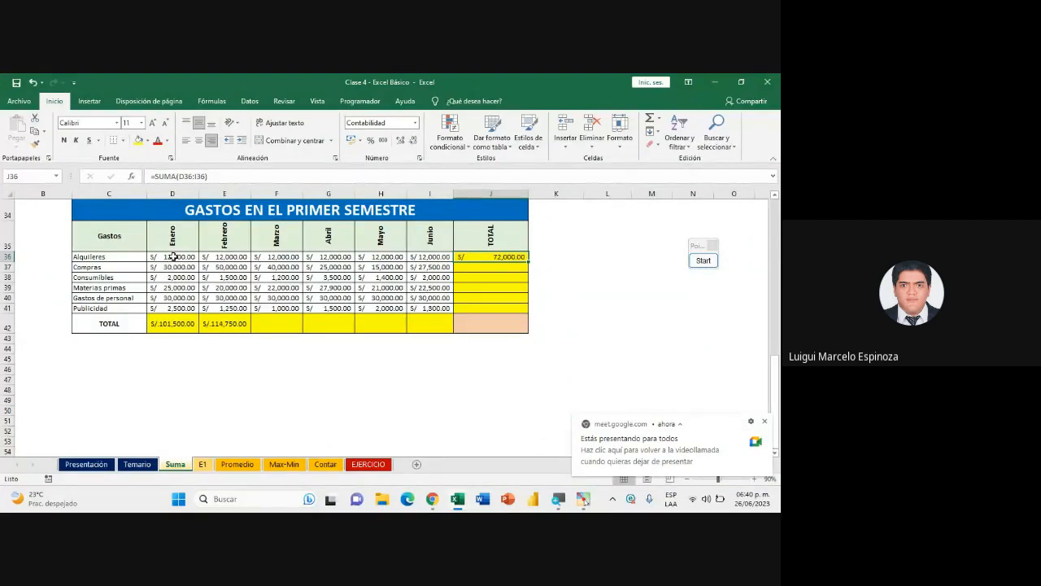
# Review the Enero range D36:D41 and its formula in D42, and dismiss the Google Meet notification
pyautogui.moveTo(173, 256); pyautogui.dragTo(174, 309)
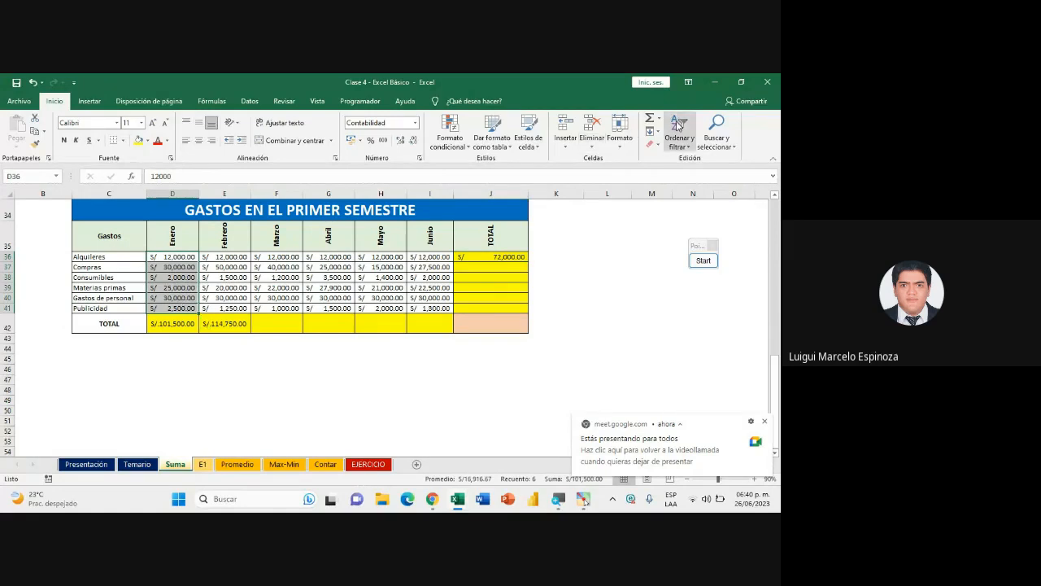
pyautogui.click(172, 318)
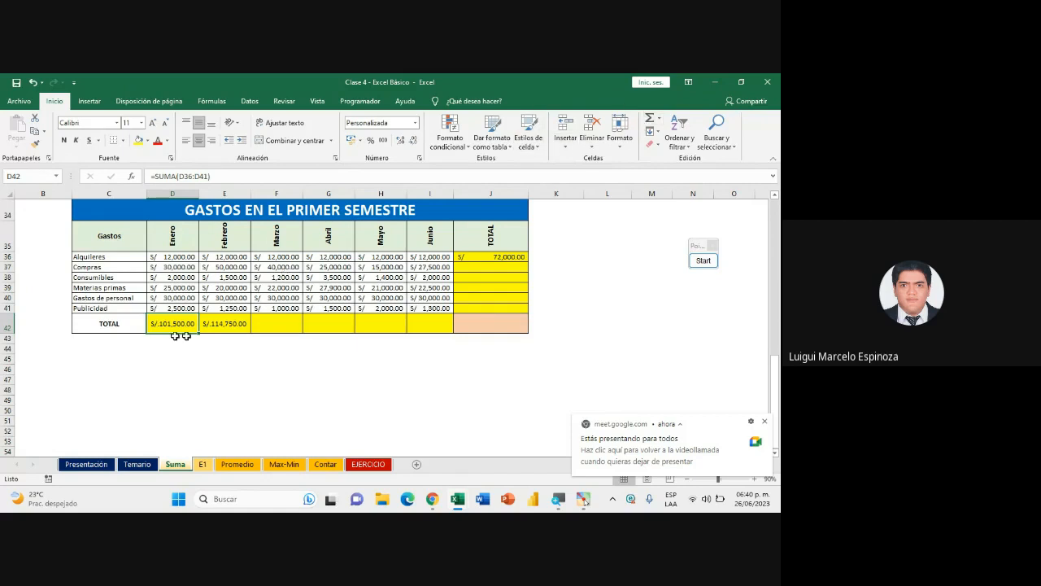
pyautogui.click(766, 422)
# Switch back to the Google Meet call and read the newest chat messages
pyautogui.moveTo(430, 507)
pyautogui.click(407, 473)
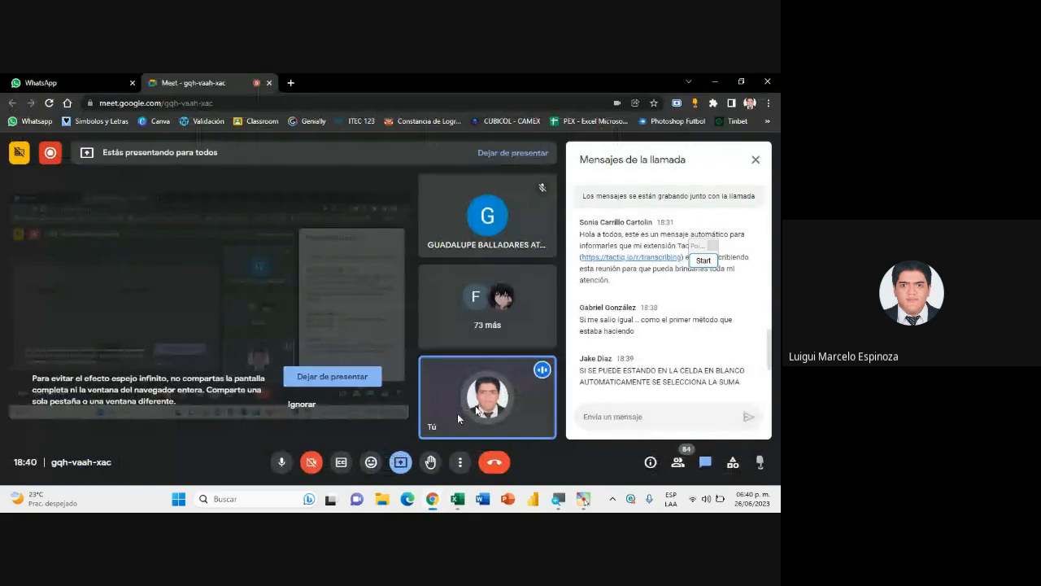
pyautogui.scroll(-1, 611, 328)
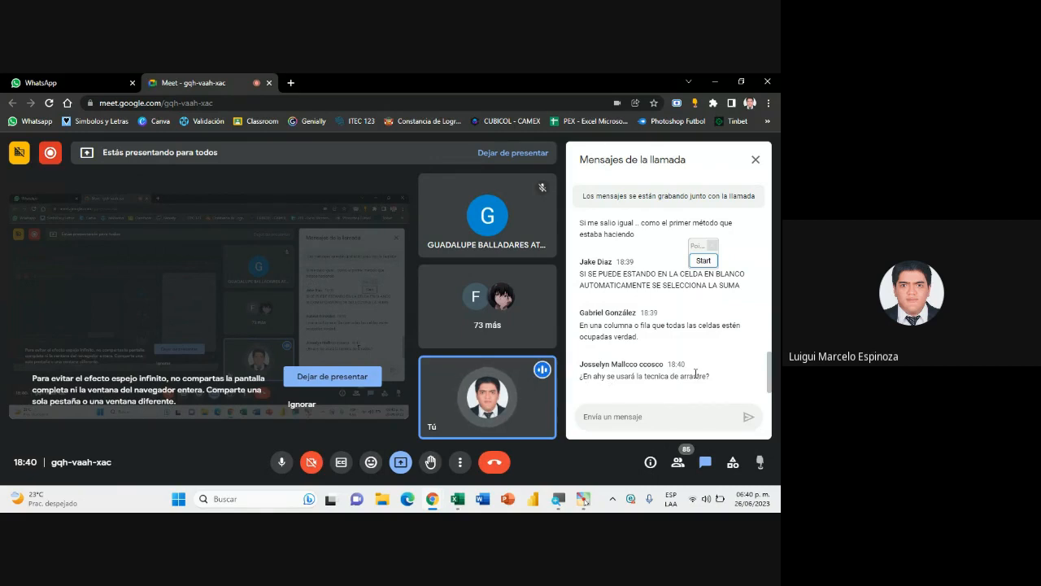
# Return to the Clase 4 - Excel Básico workbook and copy the Enero total formula in D42 across to I42
pyautogui.click(458, 498)
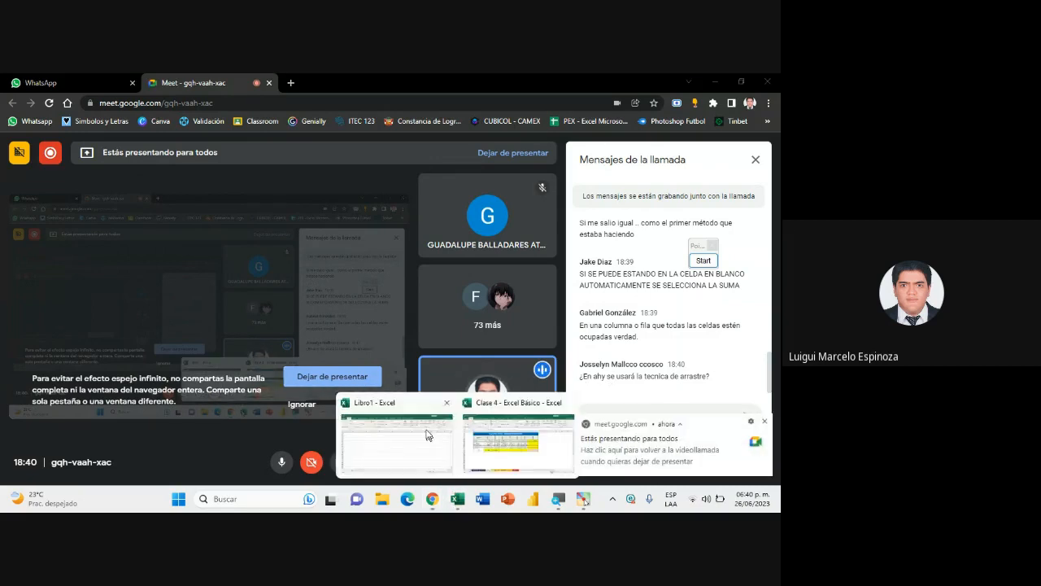
pyautogui.click(488, 433)
pyautogui.click(502, 258)
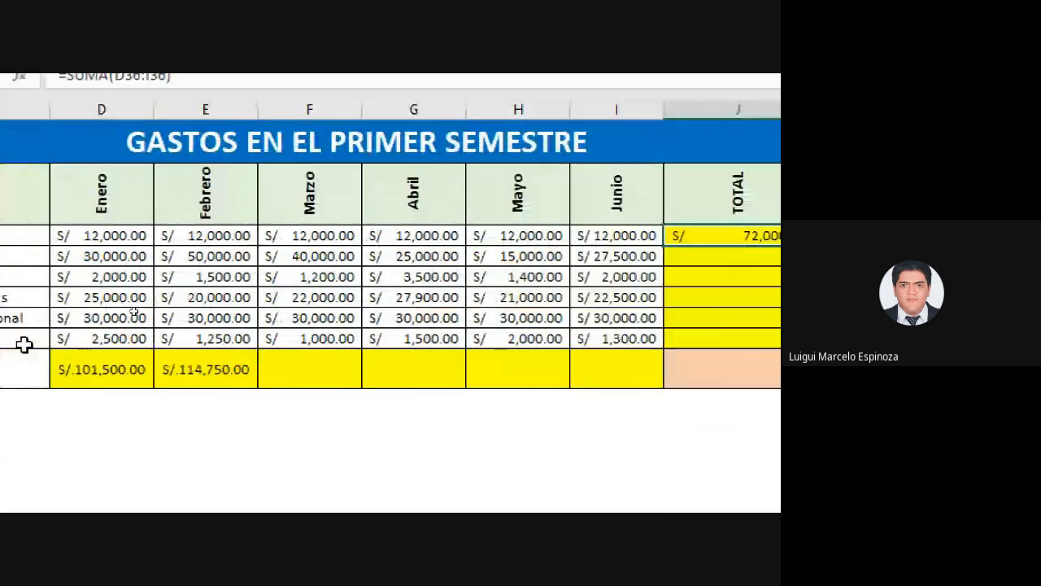
pyautogui.click(92, 372)
pyautogui.moveTo(154, 387); pyautogui.dragTo(653, 397)
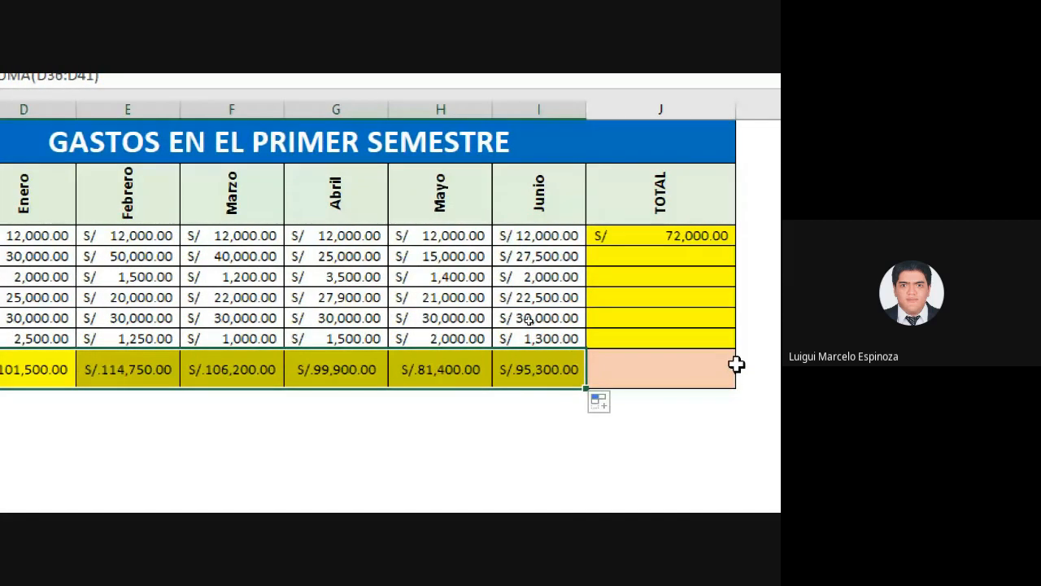
pyautogui.click(728, 334)
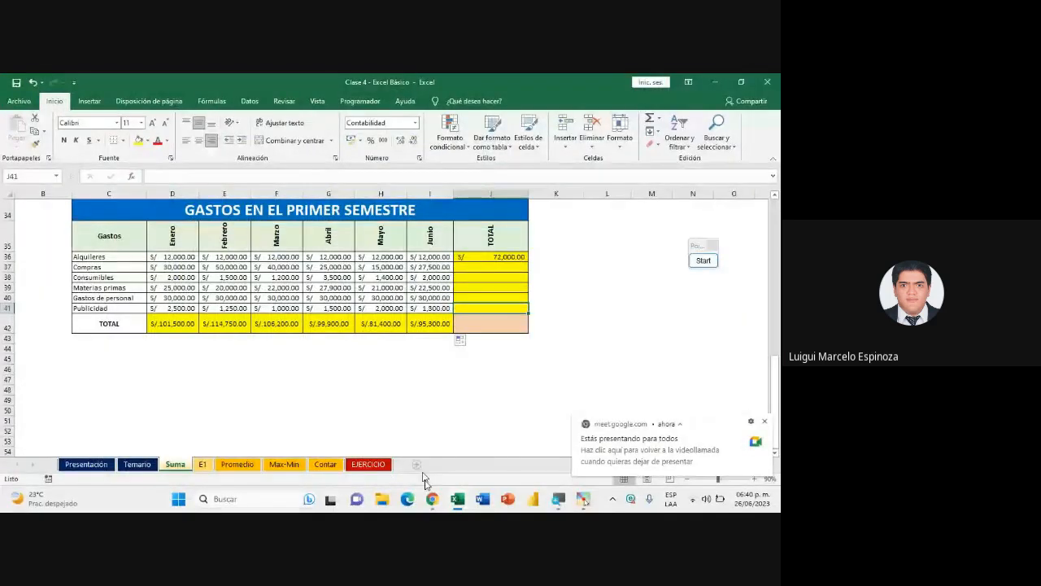
# Check the Google Meet call for new chat messages and return to the Clase 4 - Excel Básico workbook
pyautogui.moveTo(432, 499)
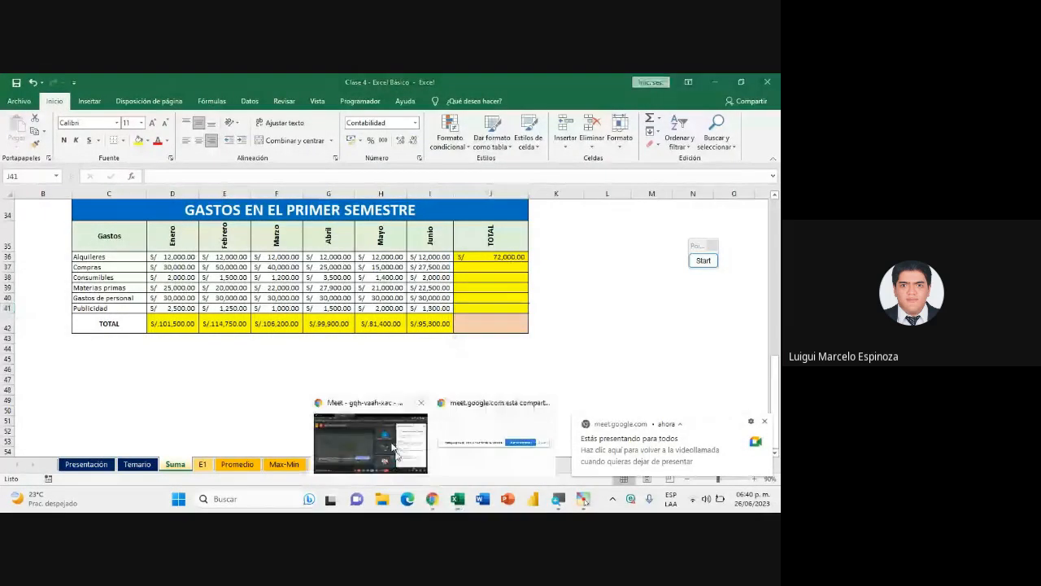
pyautogui.click(438, 429)
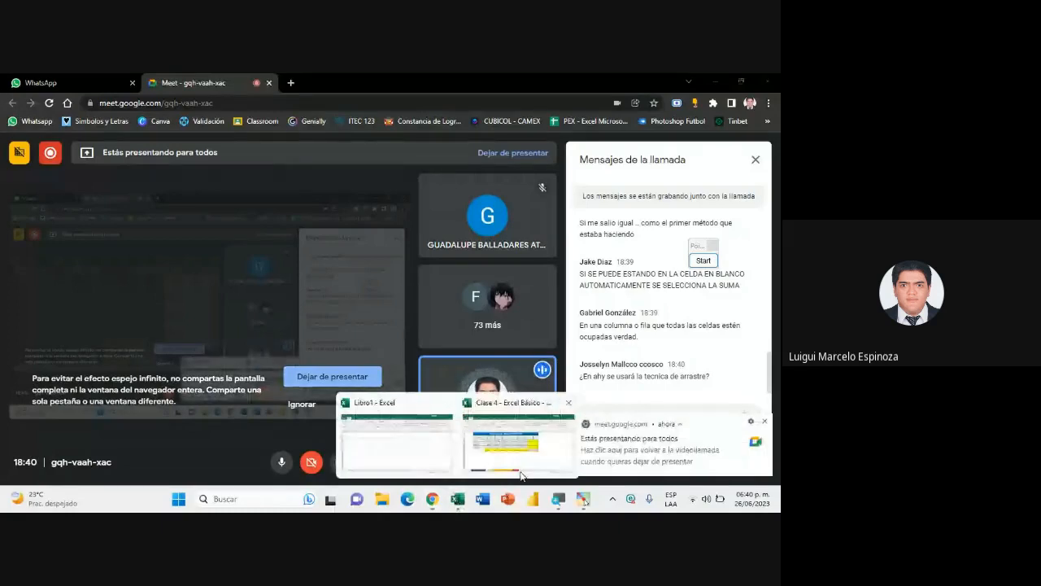
pyautogui.click(523, 470)
# Clear the Marzo value of Consumibles in F38 and point out the row range D38:I38 with its empty cell
pyautogui.click(309, 281)
pyautogui.click(287, 279)
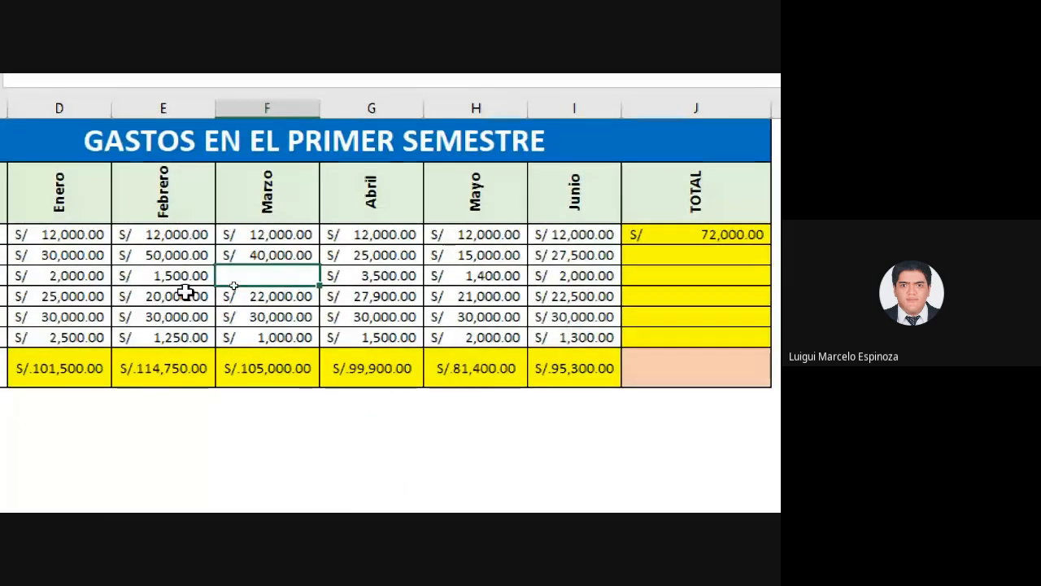
pyautogui.moveTo(165, 276); pyautogui.dragTo(415, 280)
pyautogui.moveTo(543, 282); pyautogui.dragTo(572, 276)
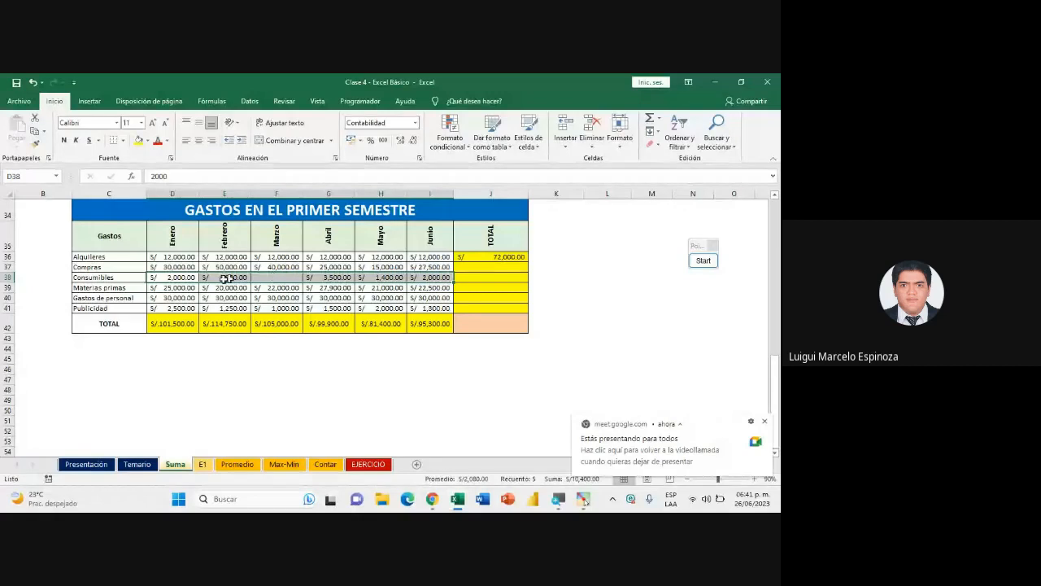
pyautogui.click(244, 277)
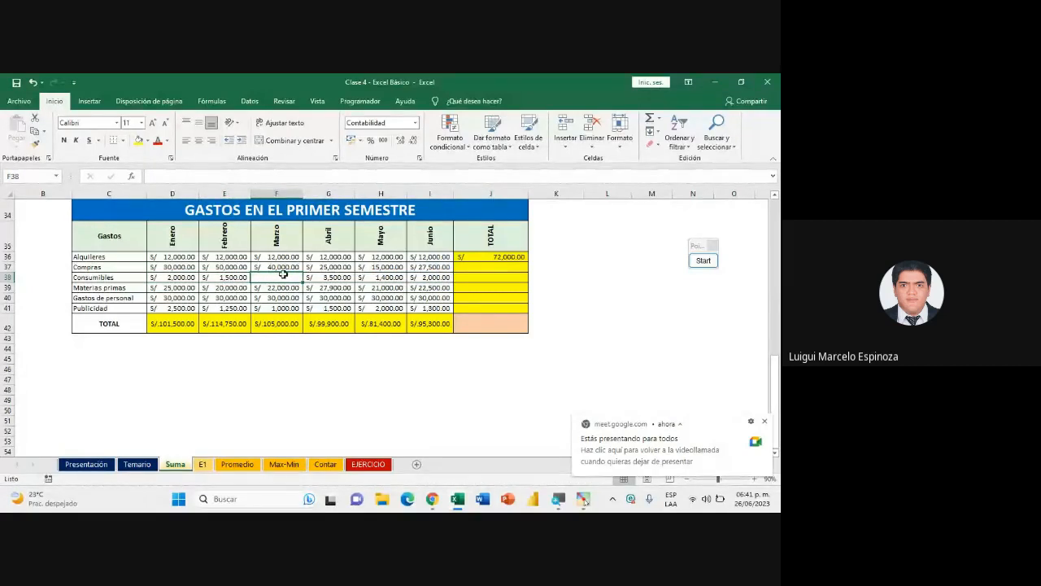
pyautogui.moveTo(165, 278); pyautogui.dragTo(426, 275)
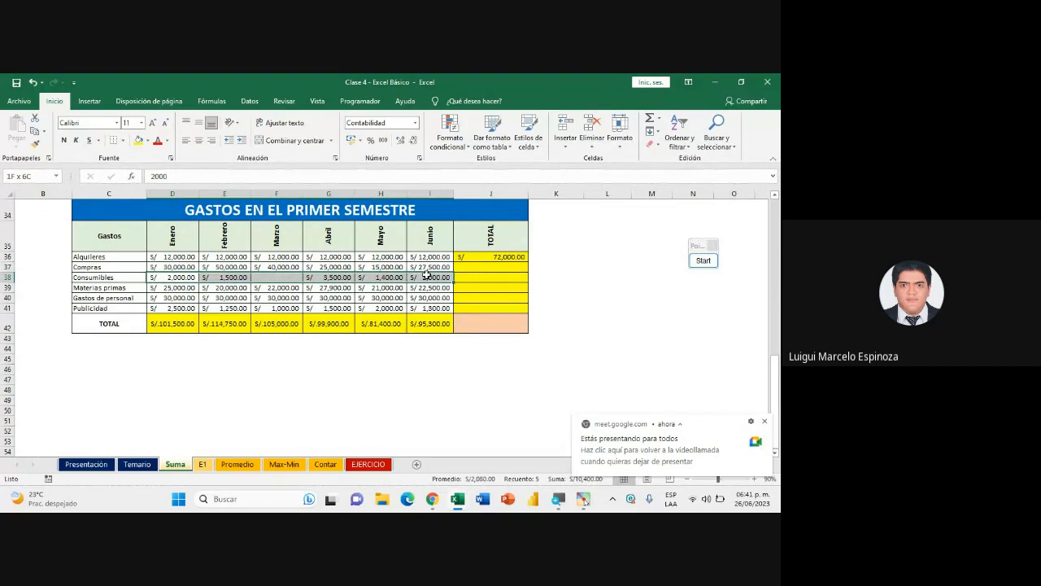
pyautogui.click(275, 277)
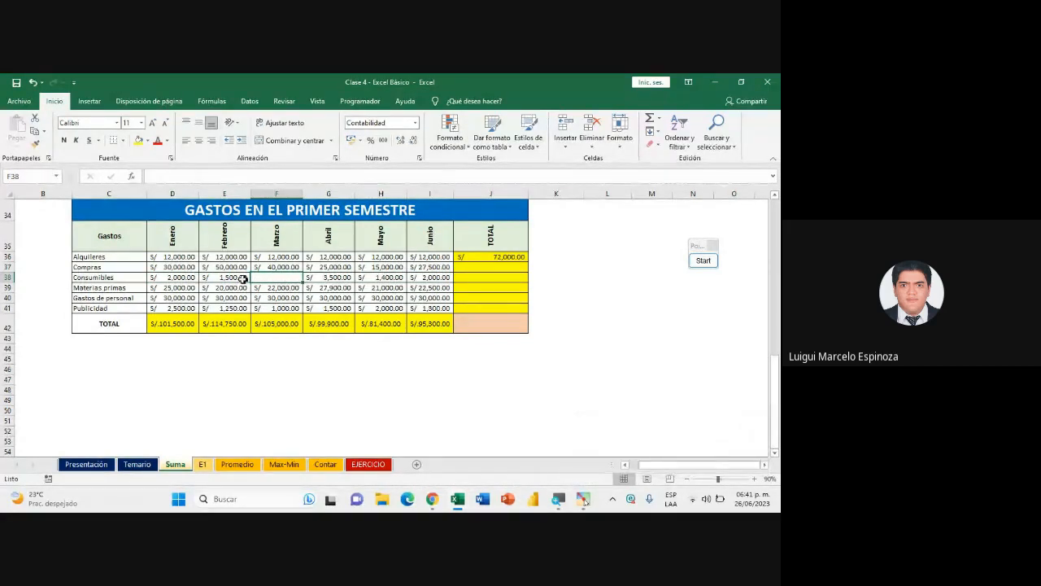
# Total the Consumibles row D38:I38 into J38 with Autosuma and review its formula and the summed range
pyautogui.moveTo(175, 279); pyautogui.dragTo(425, 277)
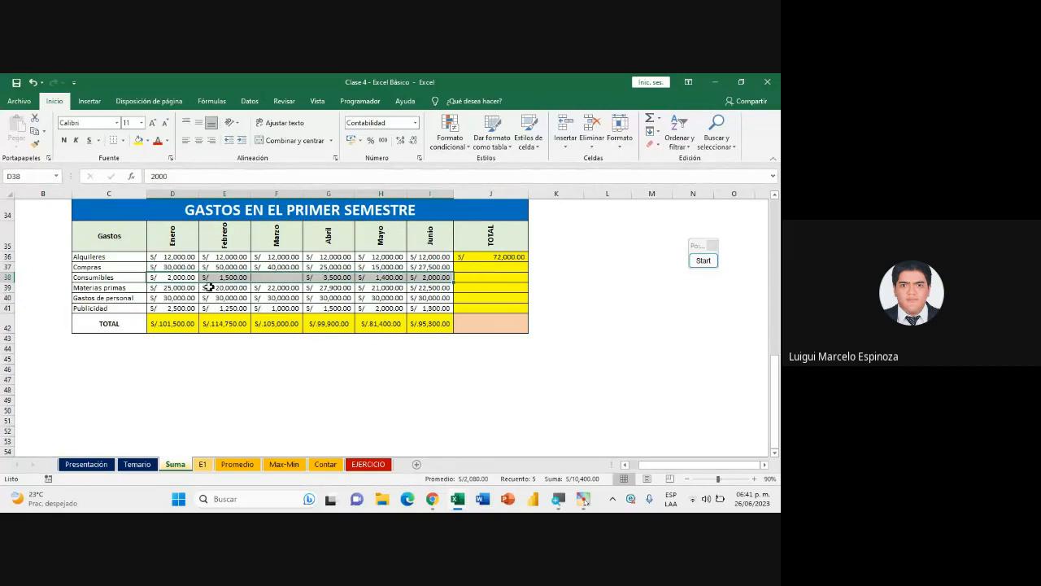
pyautogui.moveTo(174, 279); pyautogui.dragTo(427, 277)
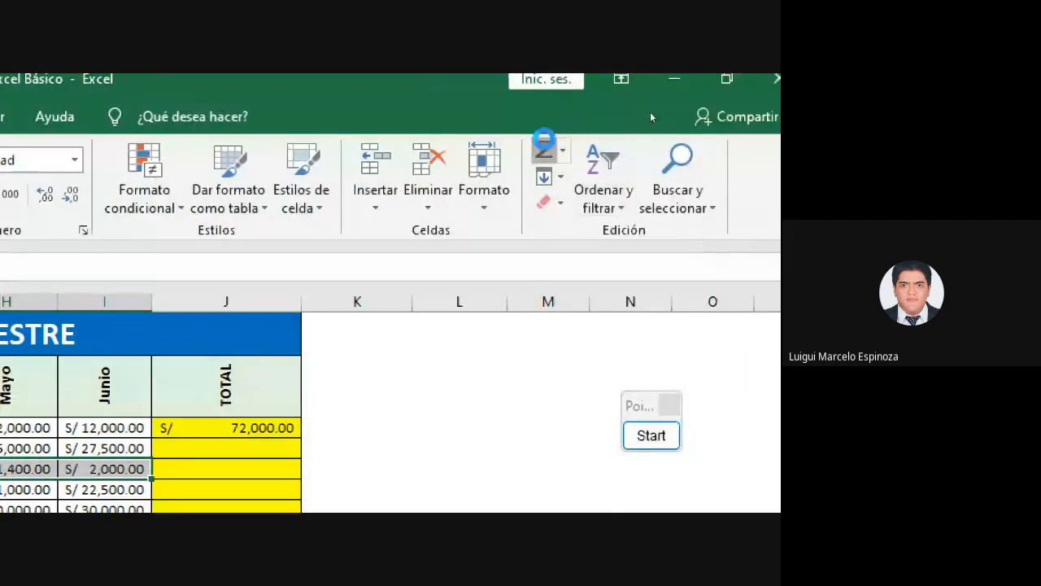
pyautogui.click(544, 149)
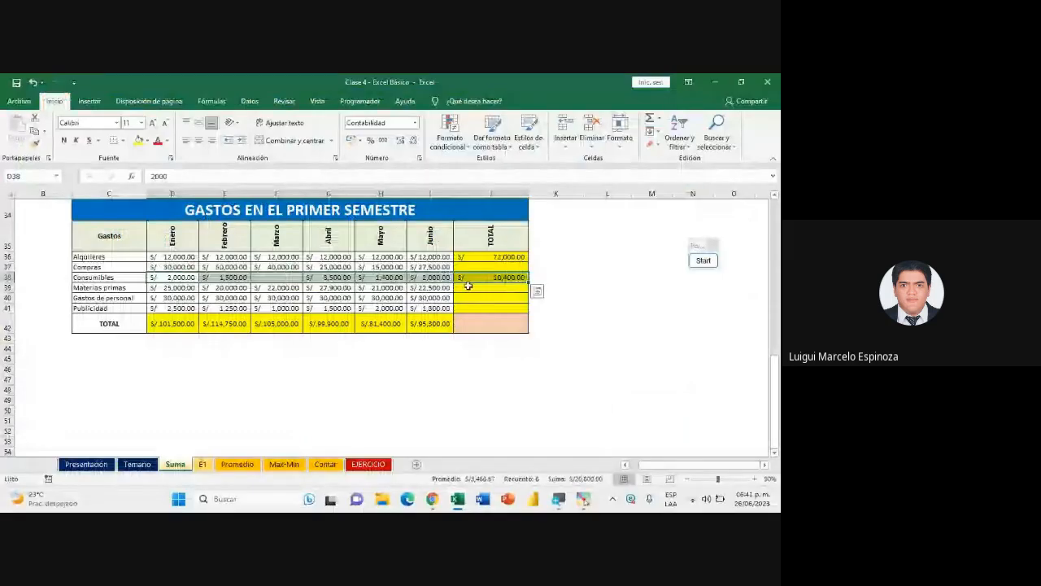
pyautogui.click(462, 276)
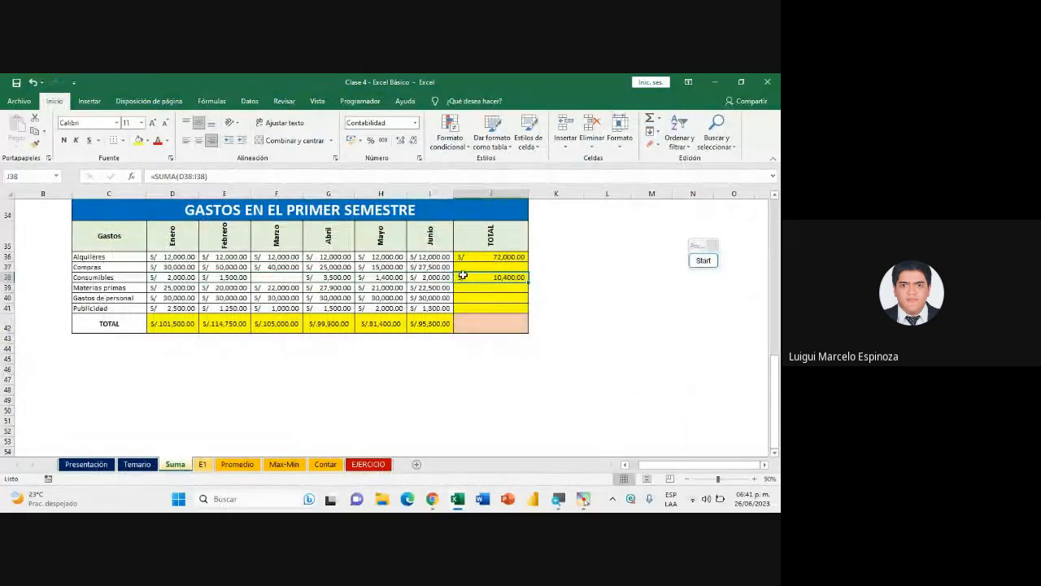
pyautogui.click(283, 276)
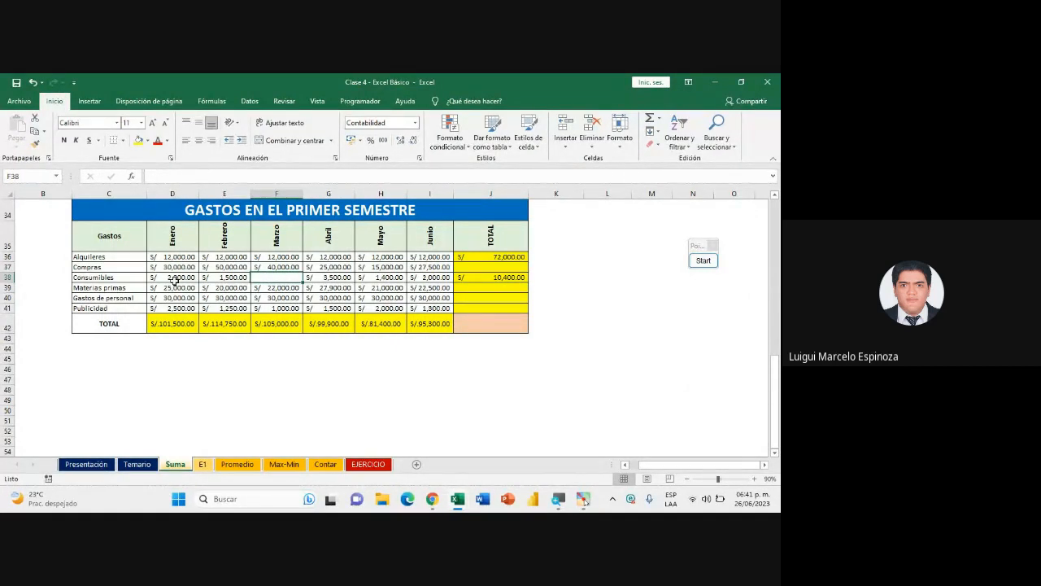
pyautogui.moveTo(165, 280); pyautogui.dragTo(437, 279)
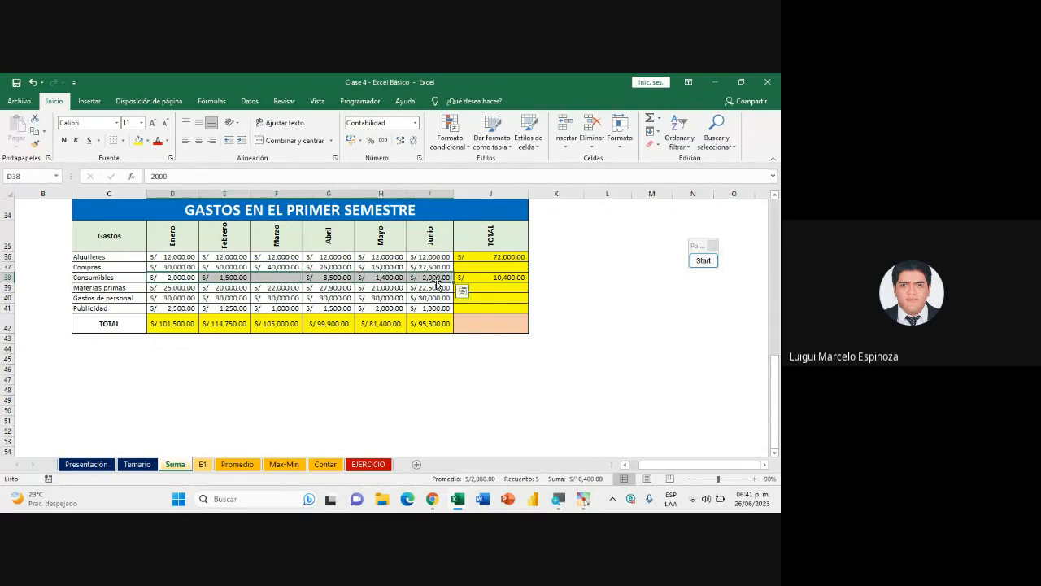
# Switch to the Google Meet call to look for new questions, and go back to the expenses table in Excel
pyautogui.moveTo(432, 499)
pyautogui.click(394, 442)
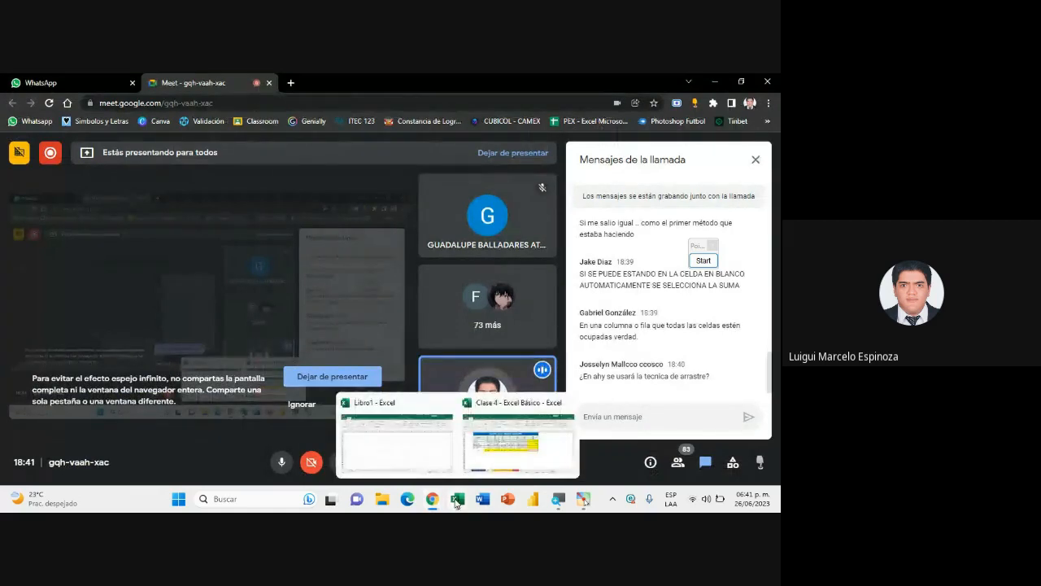
pyautogui.click(503, 450)
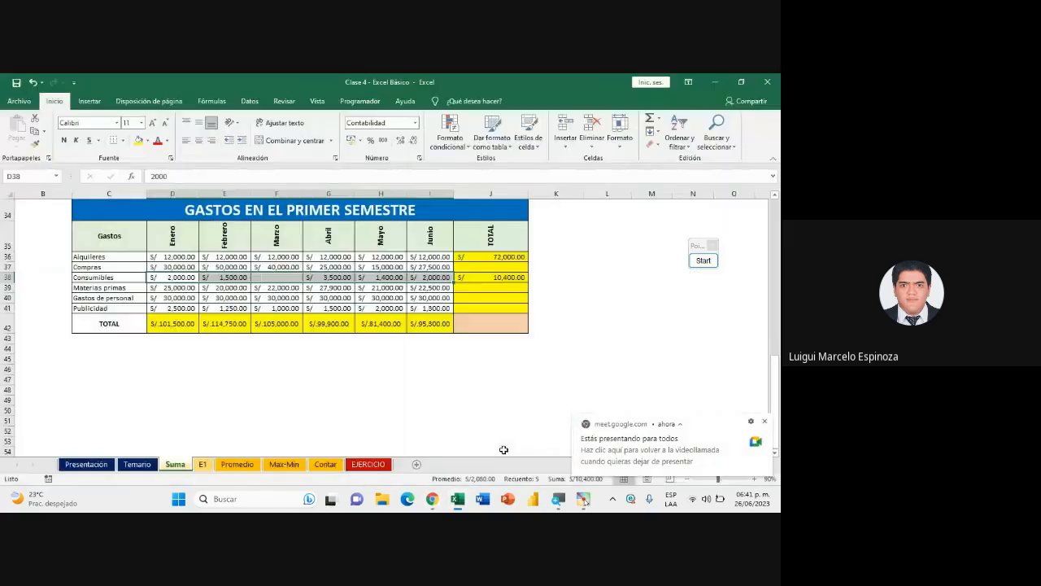
pyautogui.click(351, 288)
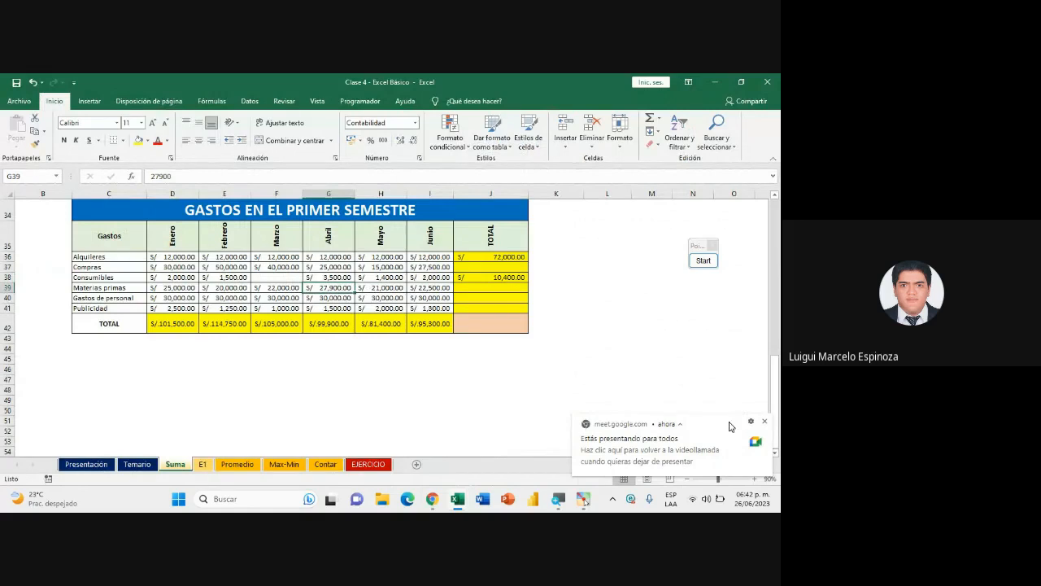
# Undo the Consumibles total in J38 and the clearing of the Marzo value in F38
pyautogui.click(506, 279)
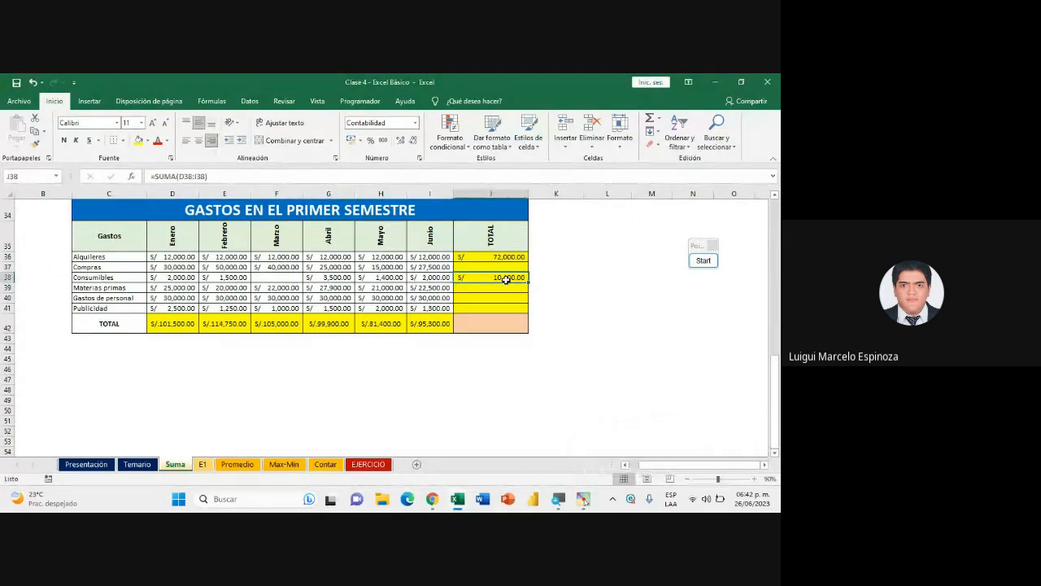
pyautogui.hotkey('ctrl', 'z')
pyautogui.hotkey('ctrl', 'z')
pyautogui.hotkey('ctrl', 'z')
# Copy the Alquileres total formula in J36 down to J42 and review the filled TOTAL column
pyautogui.click(493, 258)
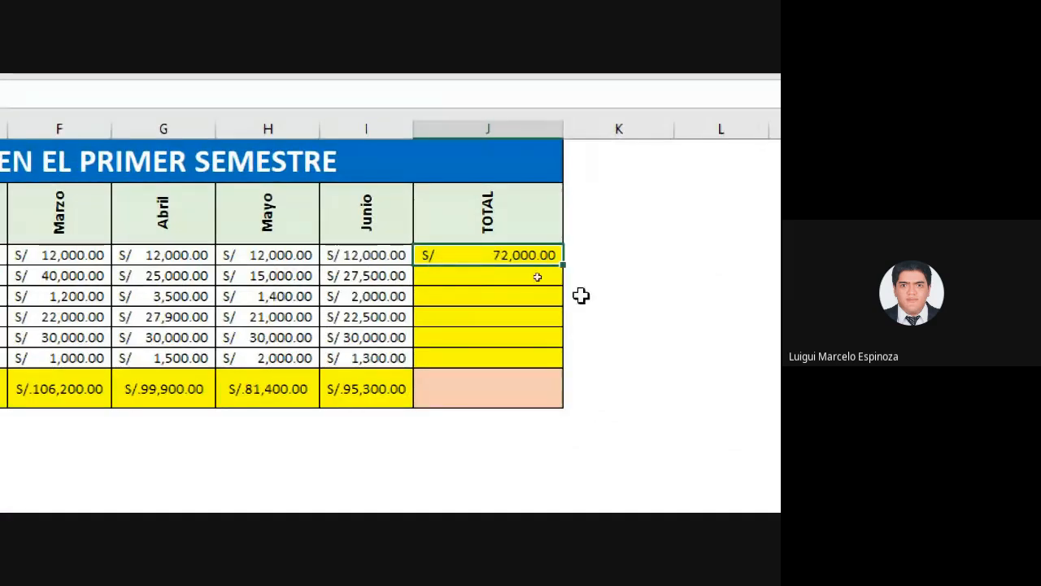
pyautogui.moveTo(562, 275); pyautogui.dragTo(561, 407)
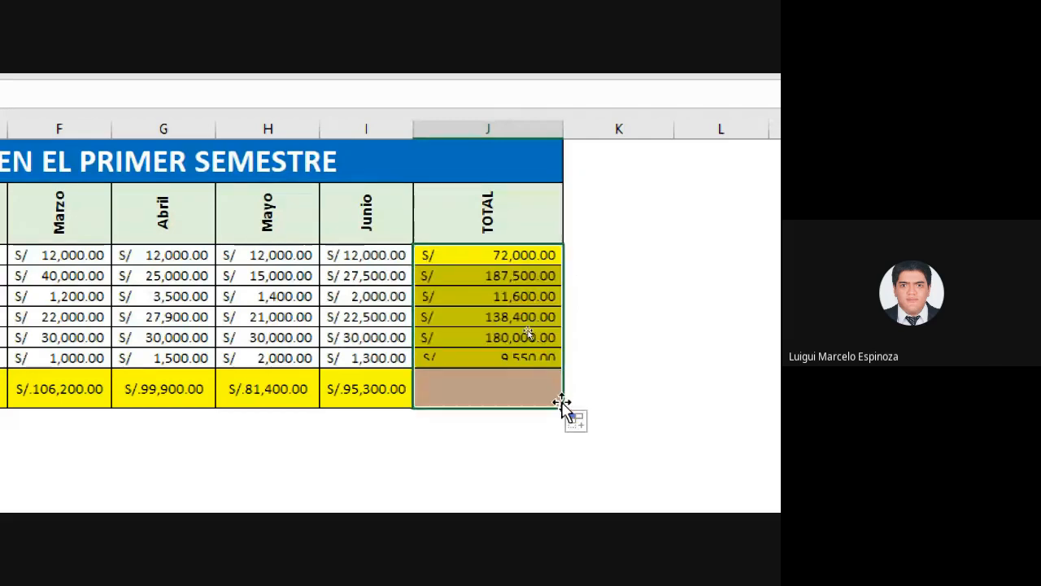
pyautogui.click(490, 388)
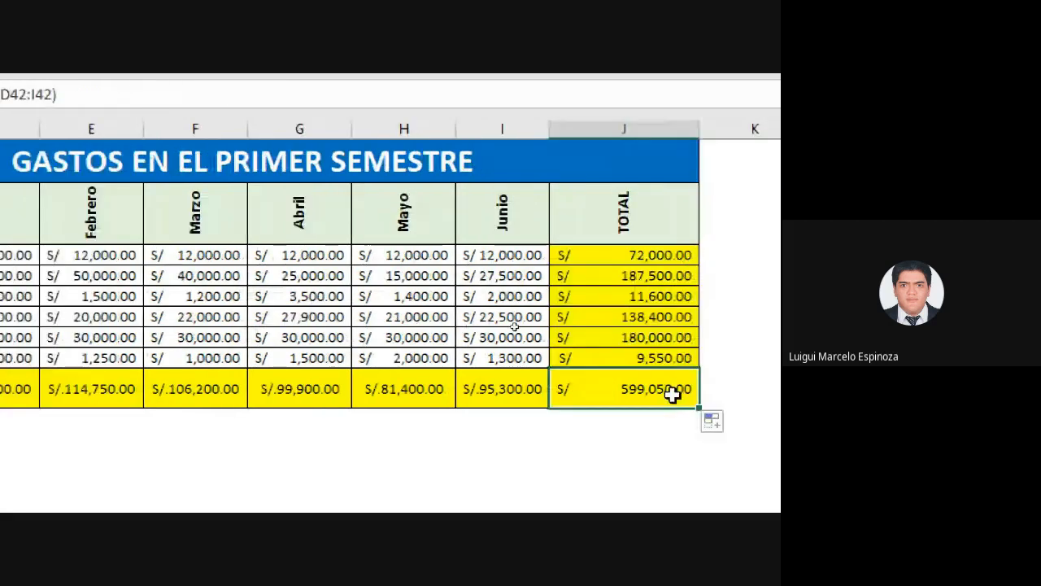
pyautogui.click(633, 256)
pyautogui.moveTo(659, 255); pyautogui.dragTo(639, 380)
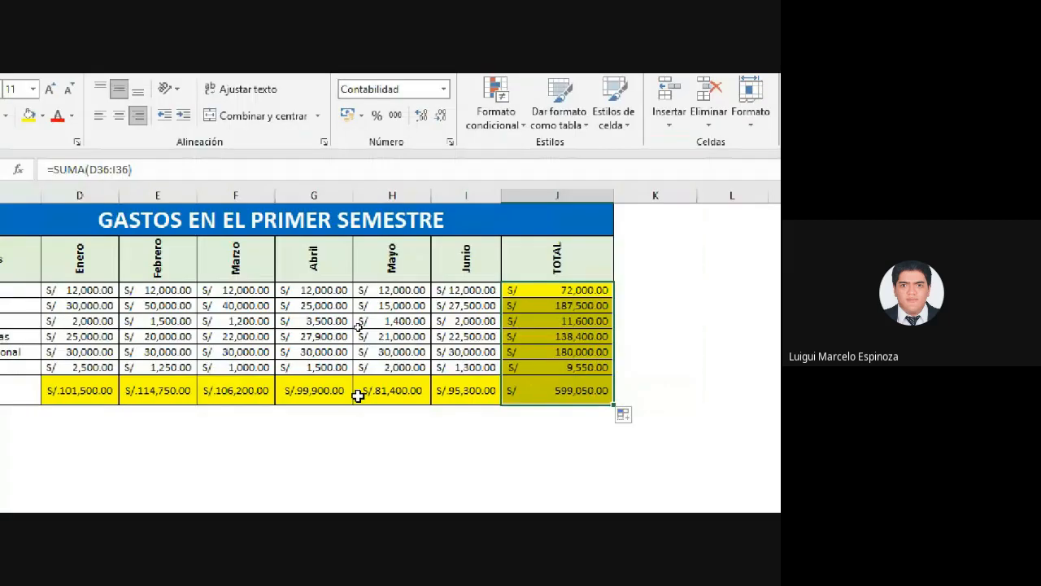
# Switch to the Google Meet call, review the chat, and return to the Clase 4 - Excel Básico workbook
pyautogui.click(432, 499)
pyautogui.click(385, 443)
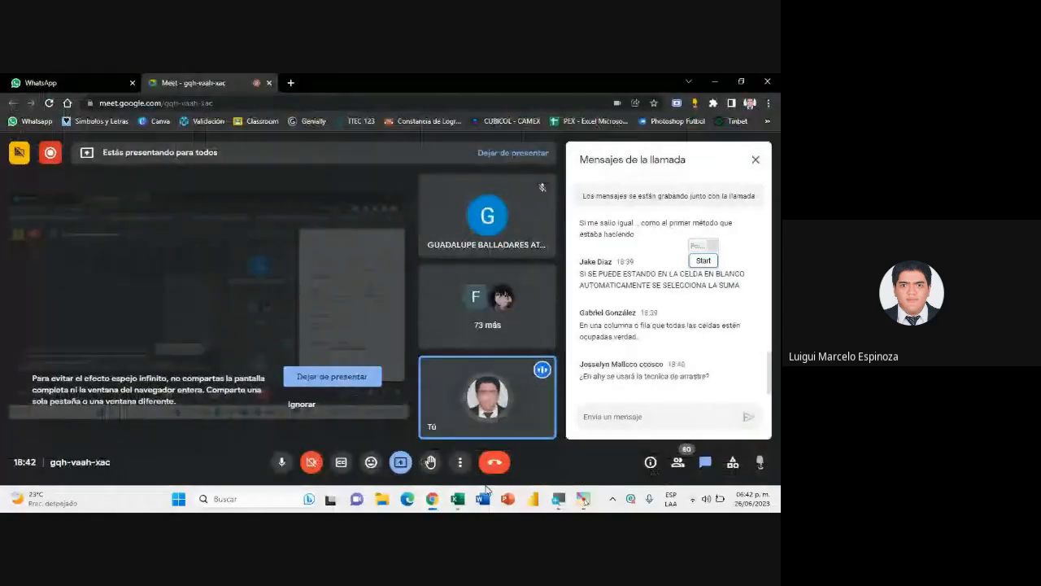
pyautogui.click(458, 498)
pyautogui.click(476, 449)
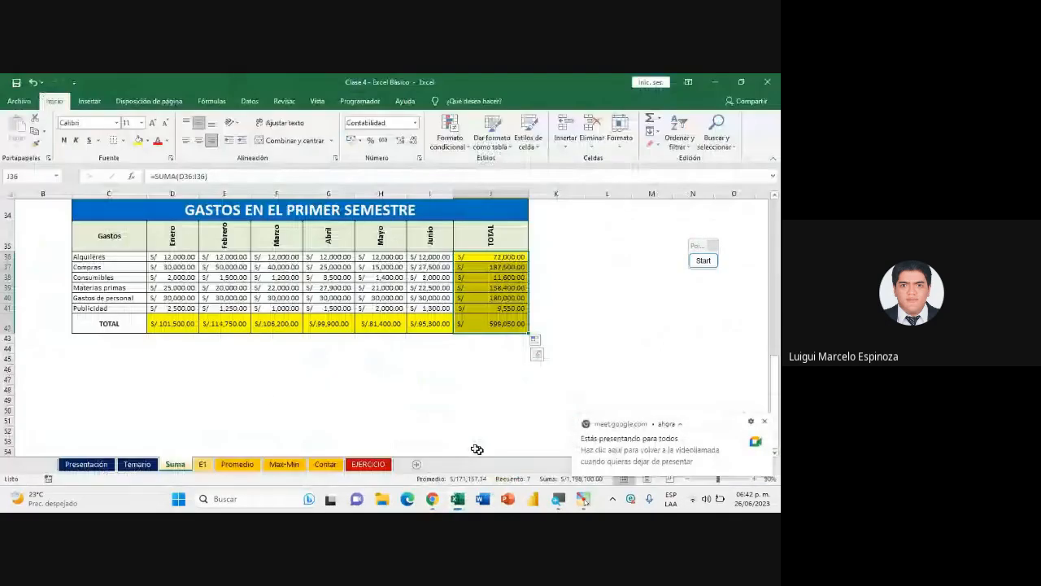
# Review the SUMA syntax and example table on the Suma sheet, and compare them with the Autosuma totals in D42:J42
pyautogui.scroll(3, 280, 357)
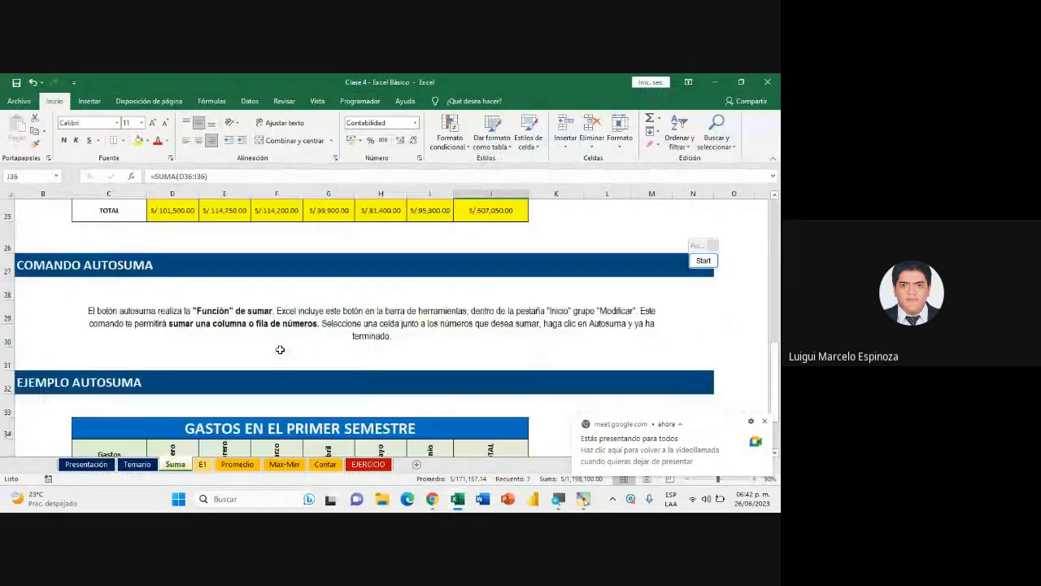
pyautogui.scroll(7, 280, 350)
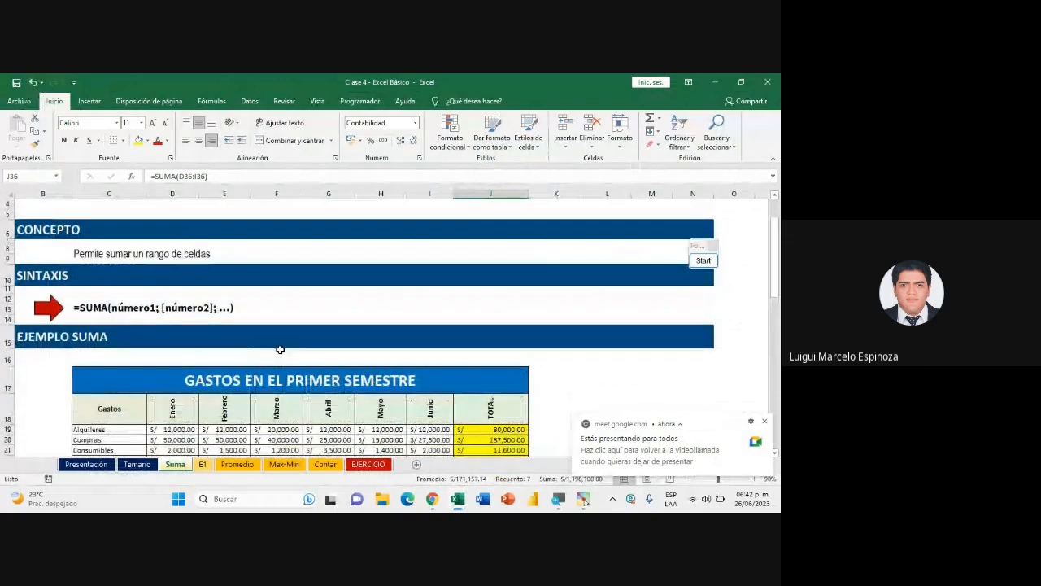
pyautogui.scroll(-3, 280, 350)
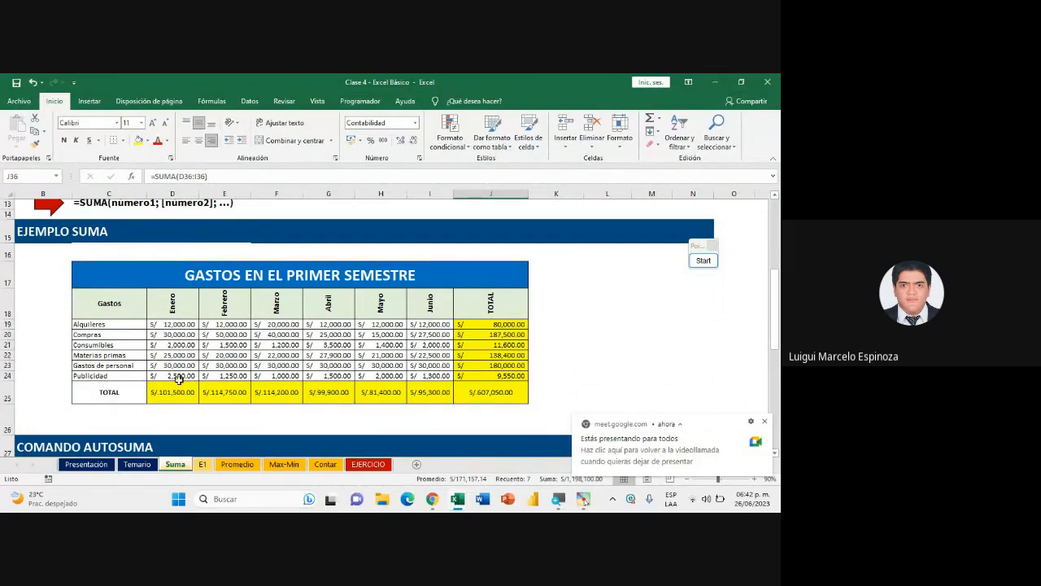
pyautogui.scroll(-6, 178, 379)
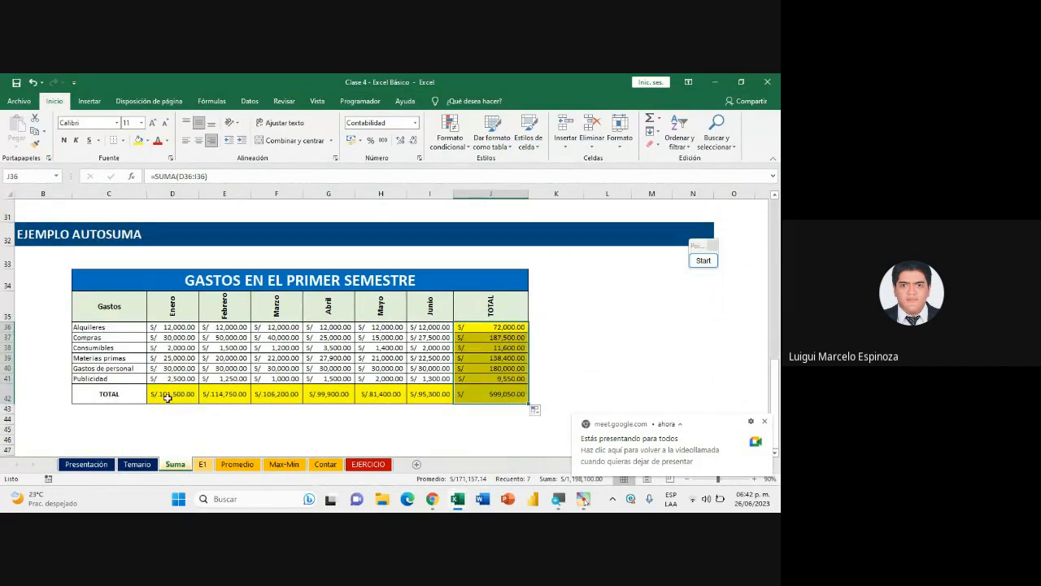
pyautogui.moveTo(166, 397); pyautogui.dragTo(495, 393)
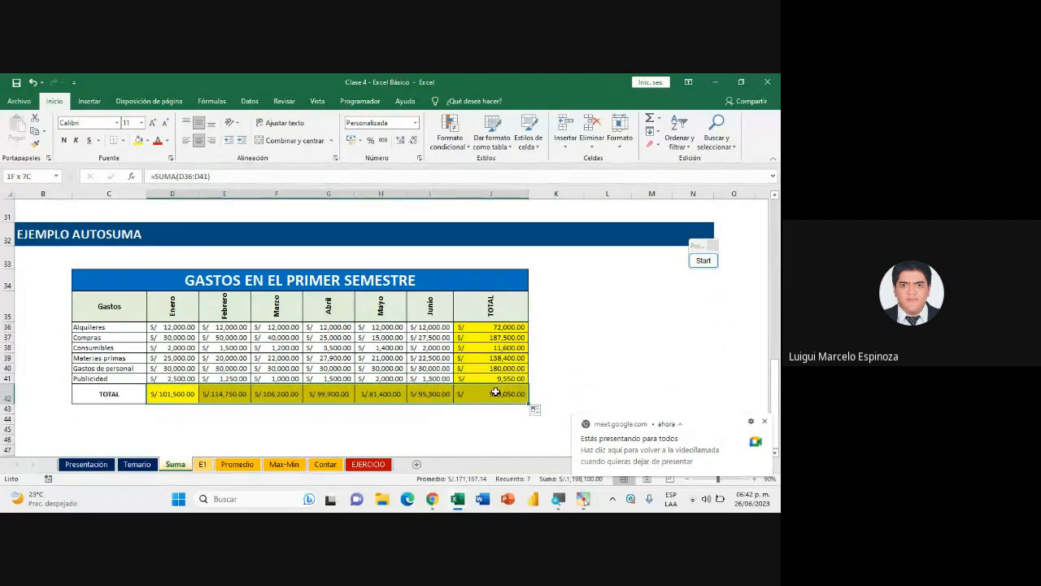
pyautogui.click(609, 368)
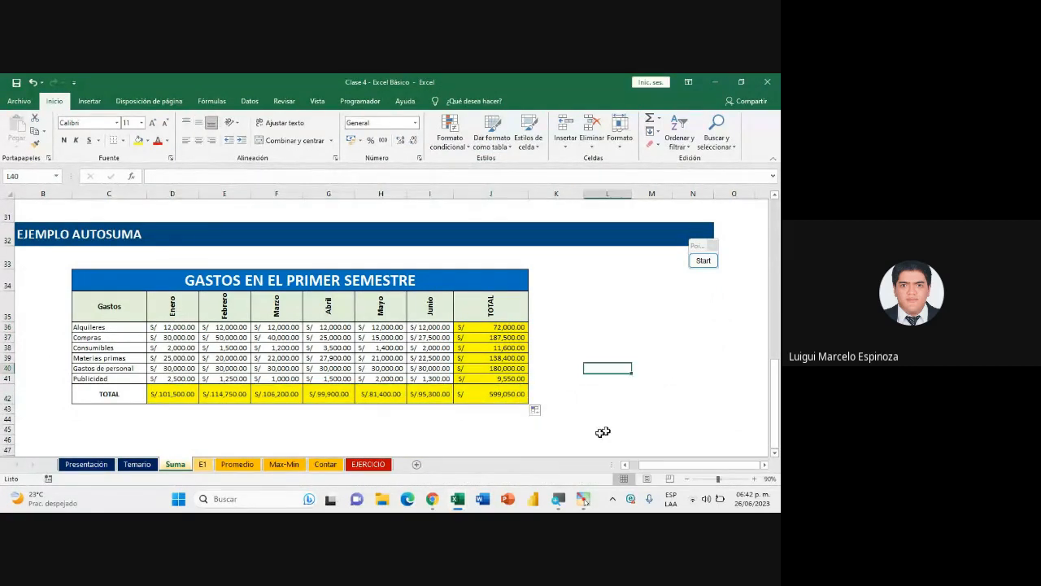
# Open the E1 sheet with the CONTROL DE STOCK exercise and select the RESUMEN TOTALES cells K5:K8
pyautogui.click(202, 464)
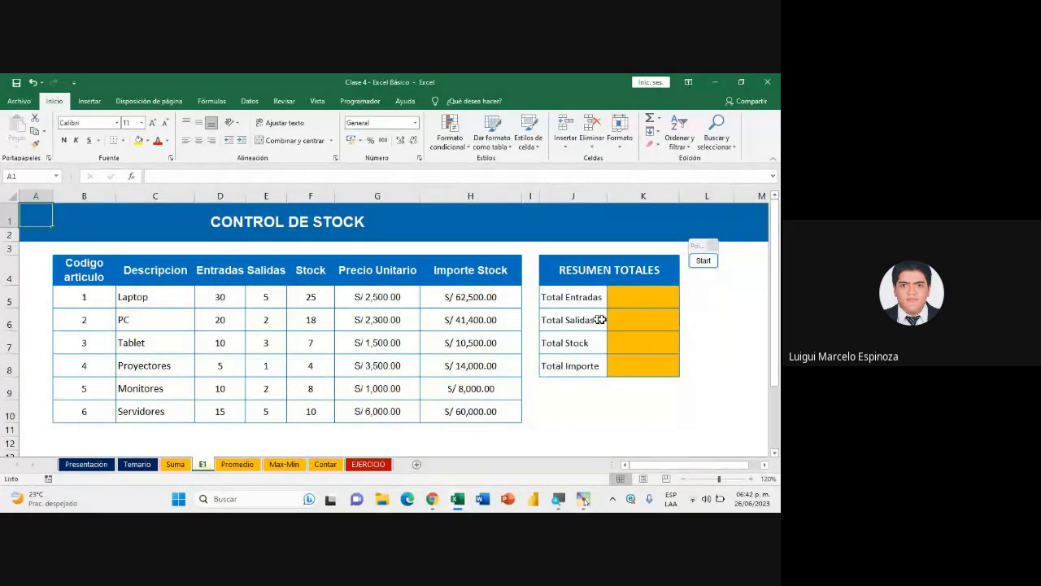
pyautogui.moveTo(627, 296); pyautogui.dragTo(640, 365)
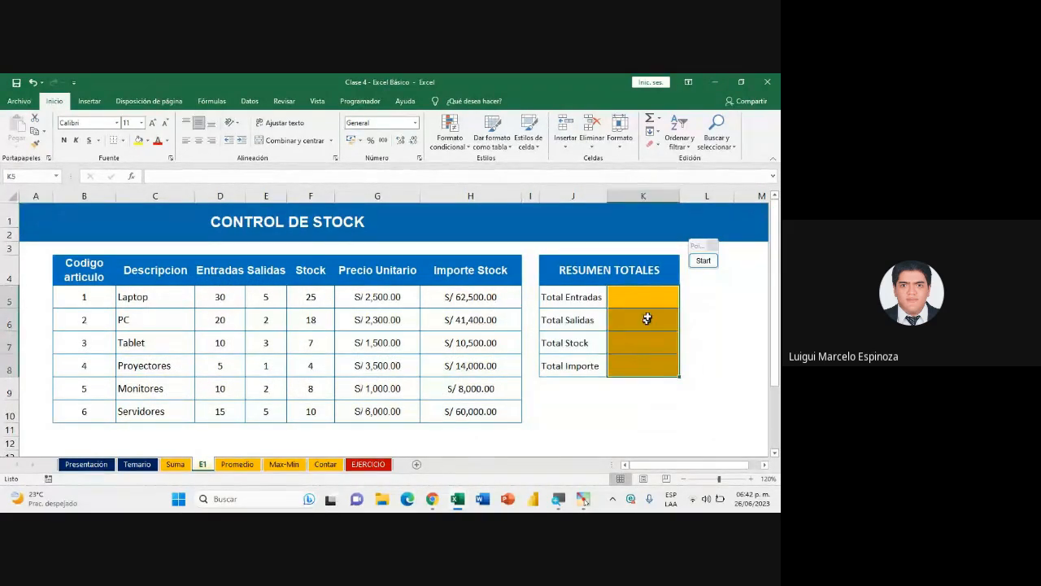
# Shrink the workbook window beside the Google Meet chat and bring the RESUMEN TOTALES table into view with K5 selected
pyautogui.moveTo(648, 294); pyautogui.dragTo(657, 366)
pyautogui.moveTo(647, 312); pyautogui.dragTo(645, 345)
pyautogui.click(739, 84)
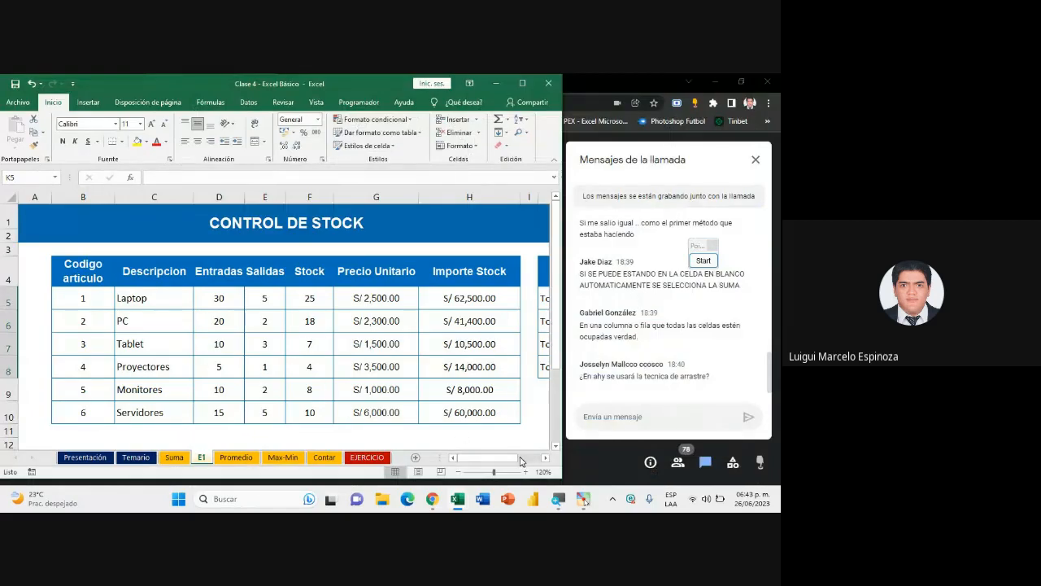
pyautogui.hscroll(5, 432, 339)
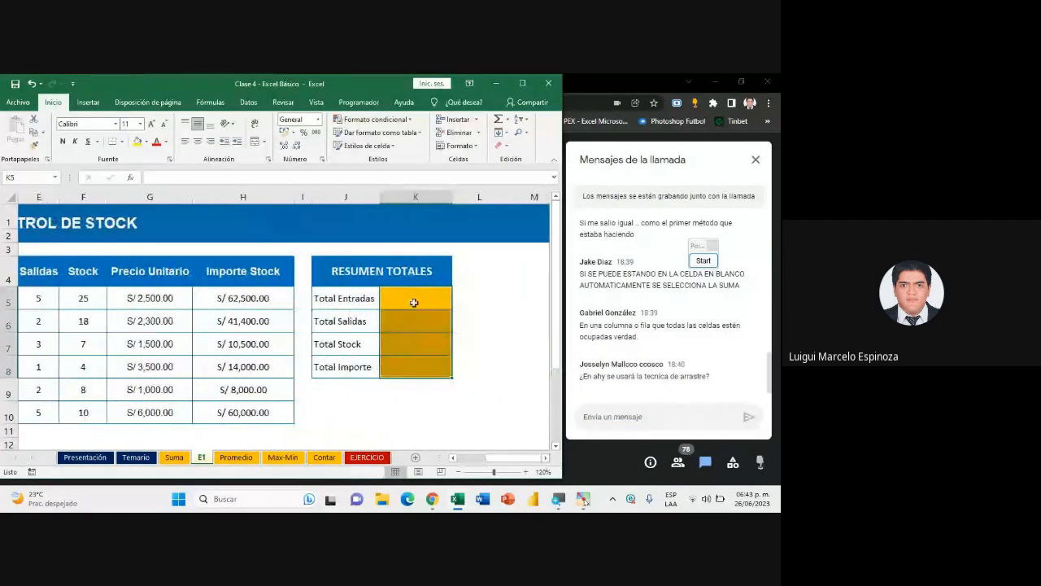
pyautogui.click(414, 303)
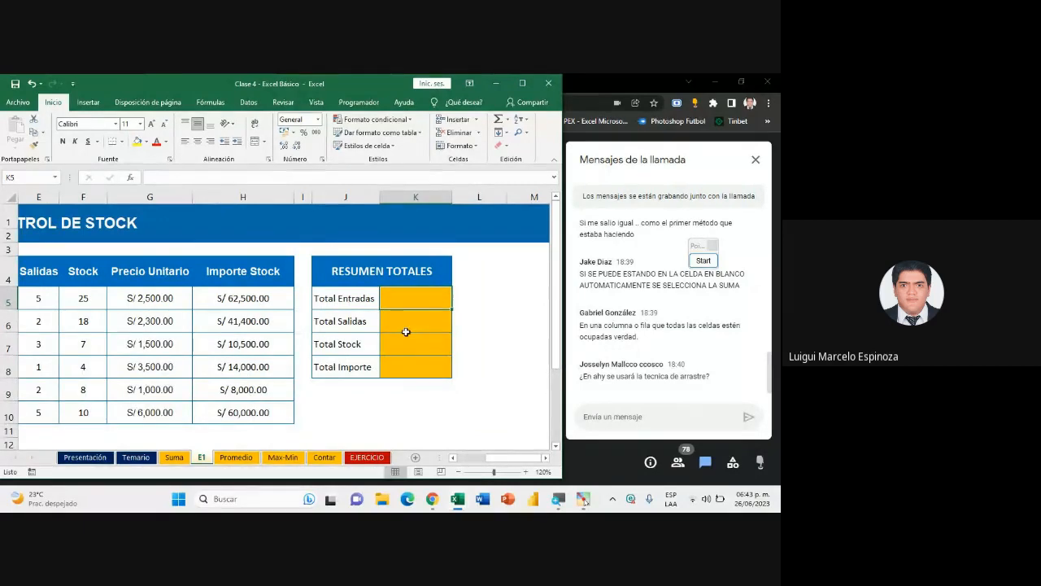
pyautogui.moveTo(500, 460)
pyautogui.mouseDown()
pyautogui.moveTo(484, 461)
pyautogui.moveTo(495, 459)
pyautogui.mouseUp()
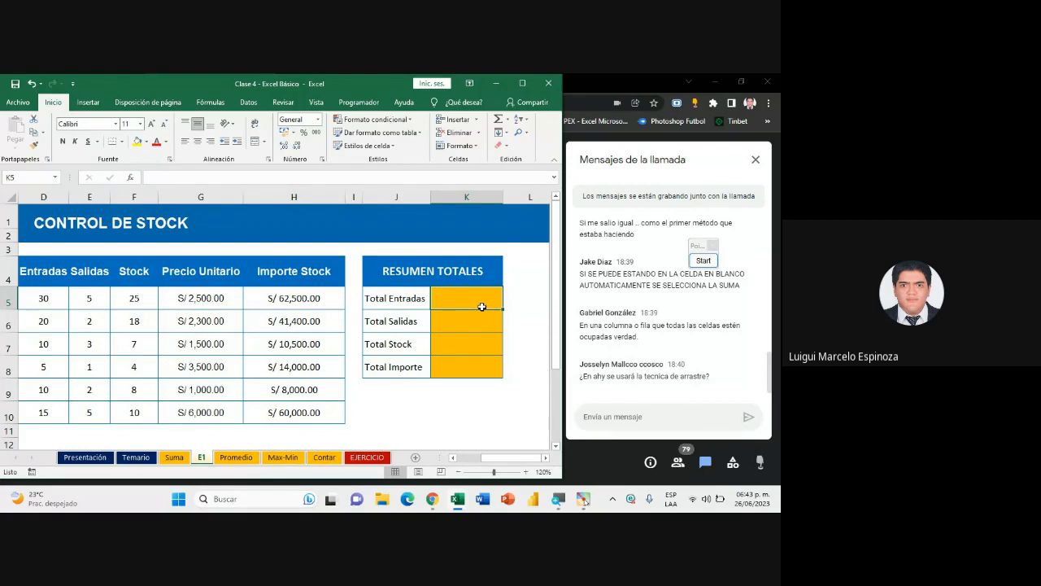
# Examine the empty RESUMEN TOTALES cells K5:K8 alongside the Entradas, Salidas, Stock and Importe Stock columns, keeping K5 selected
pyautogui.moveTo(472, 300); pyautogui.dragTo(471, 375)
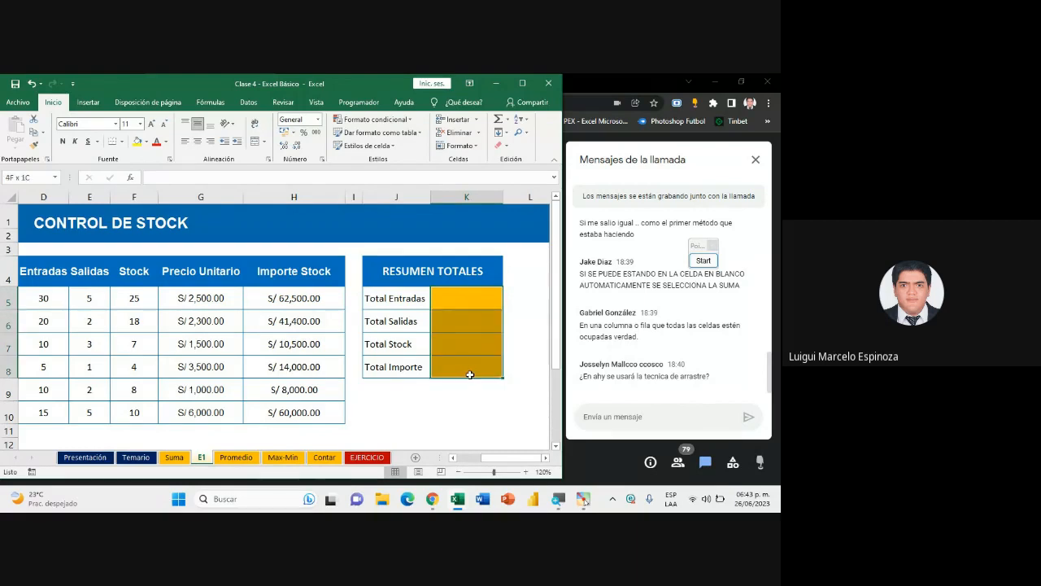
pyautogui.moveTo(461, 302); pyautogui.dragTo(463, 369)
pyautogui.moveTo(493, 460)
pyautogui.mouseDown()
pyautogui.moveTo(477, 462)
pyautogui.moveTo(490, 456)
pyautogui.mouseUp()
pyautogui.click(458, 299)
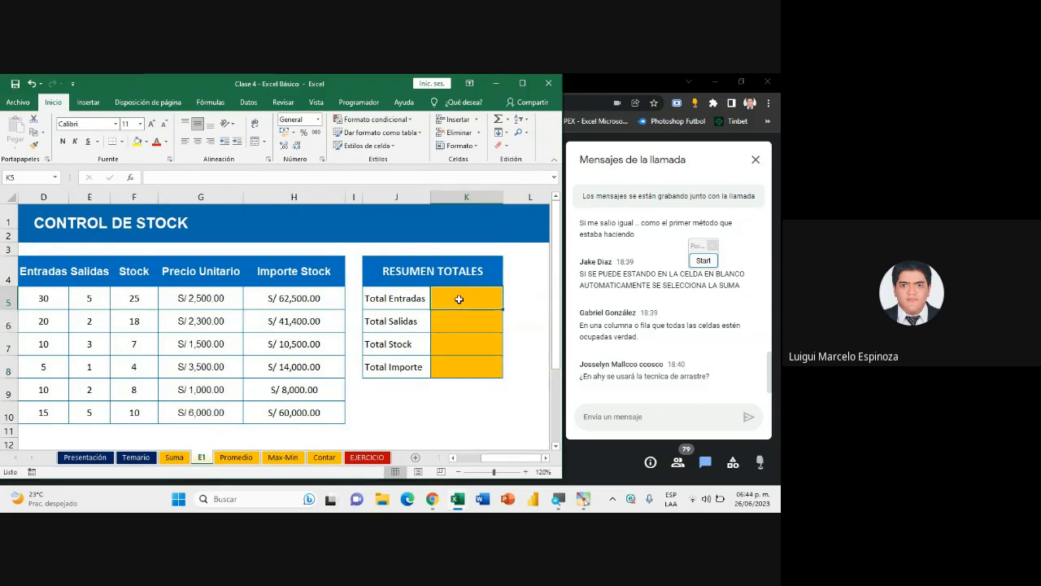
pyautogui.moveTo(460, 299); pyautogui.dragTo(460, 366)
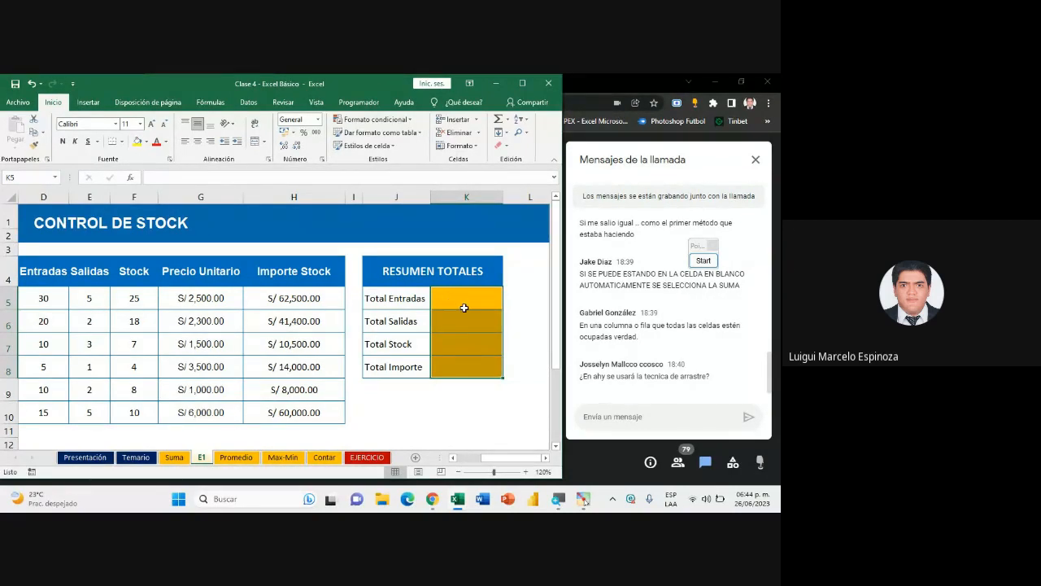
pyautogui.press('Down')
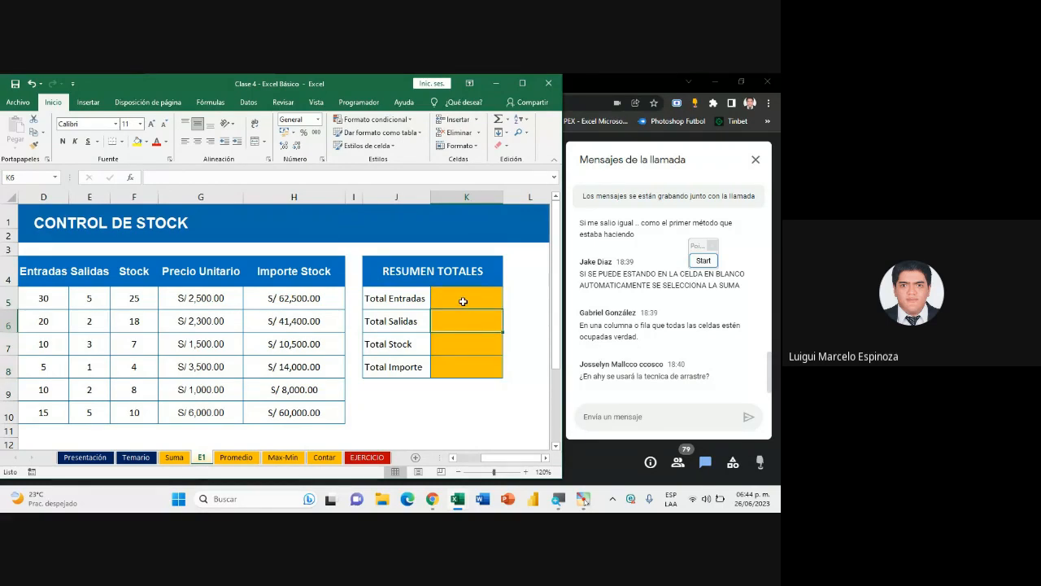
pyautogui.click(463, 301)
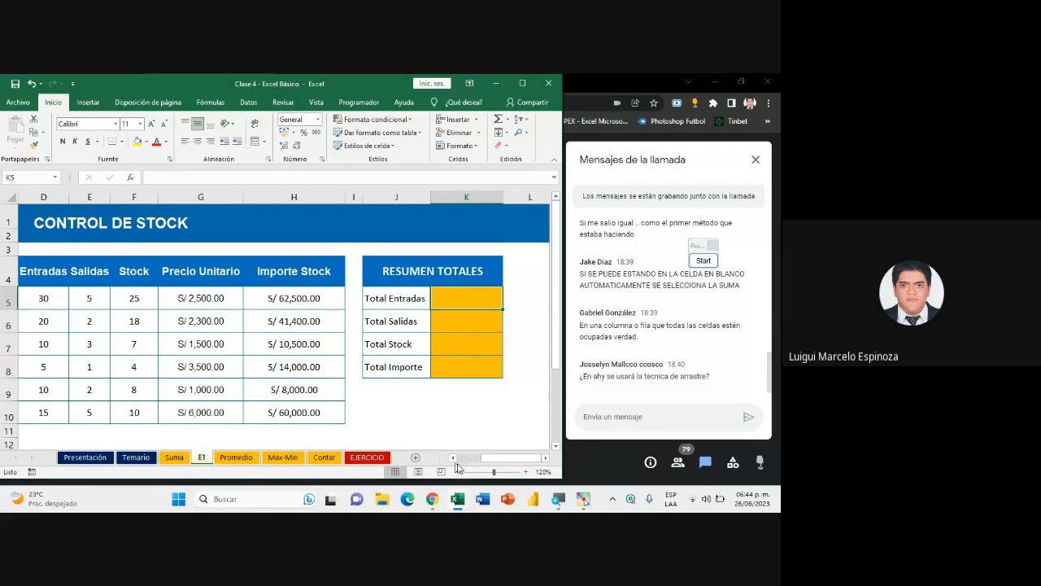
pyautogui.moveTo(488, 458); pyautogui.dragTo(490, 457)
pyautogui.moveTo(463, 300); pyautogui.dragTo(466, 364)
pyautogui.click(462, 300)
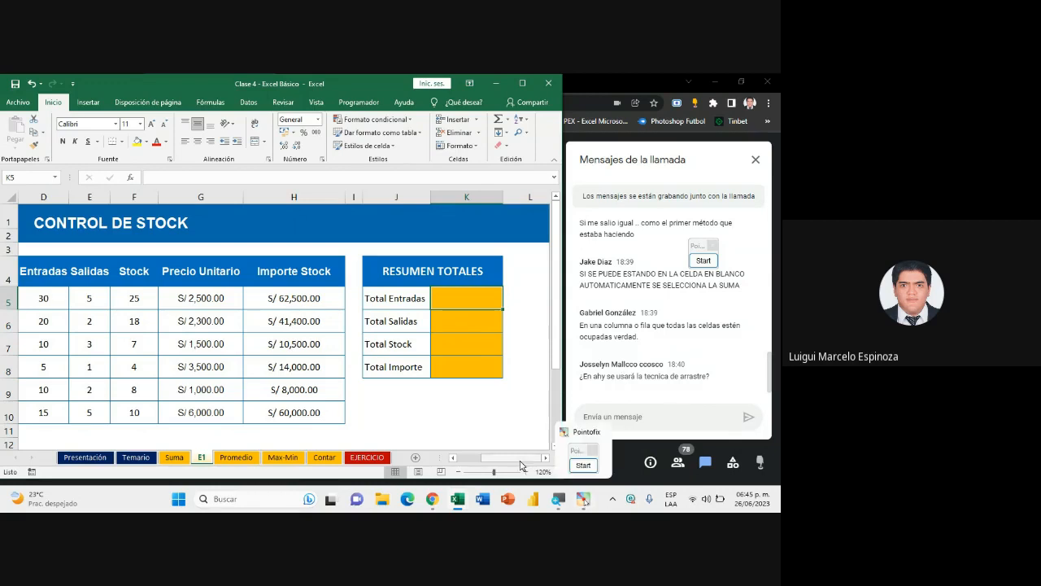
pyautogui.moveTo(518, 460); pyautogui.dragTo(505, 460)
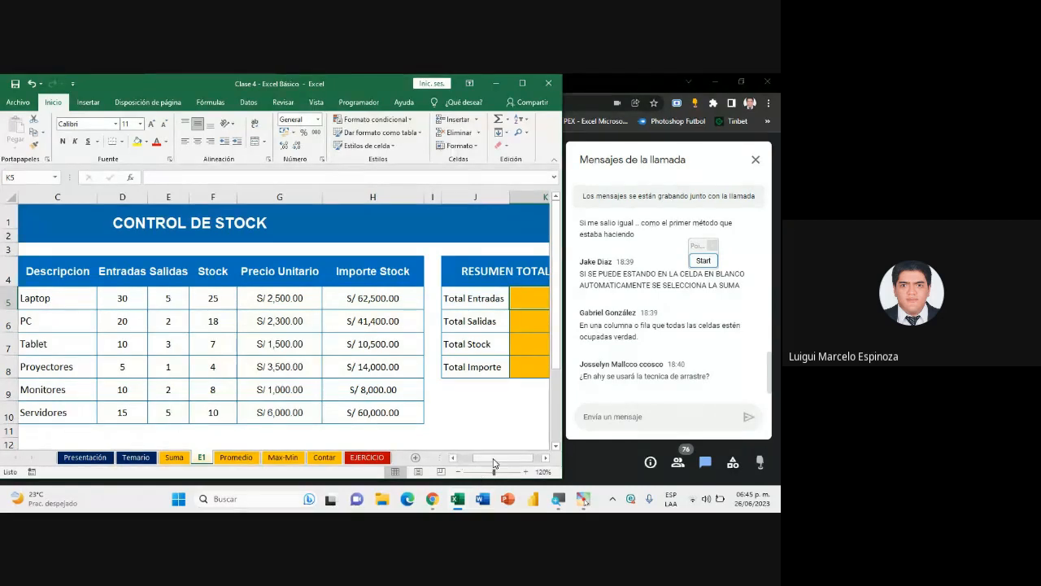
pyautogui.moveTo(490, 459); pyautogui.dragTo(499, 455)
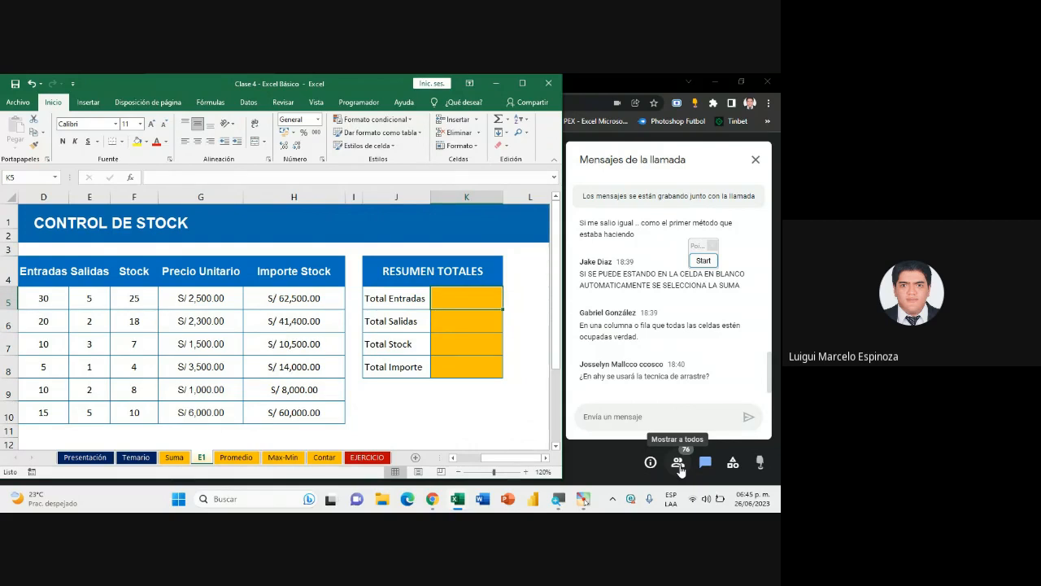
# Review the raised hands in the Google Meet participant list, clear the overlays covering it, and return to the Clase 4 - Excel Básico workbook
pyautogui.press('XF86AudioRaiseVolume')
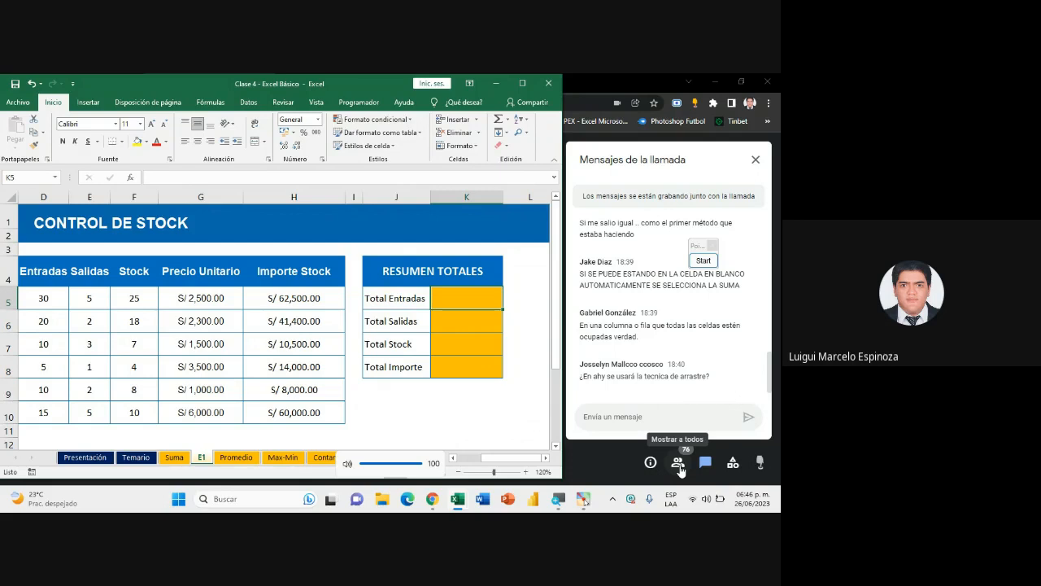
pyautogui.click(678, 462)
pyautogui.scroll(-3, 630, 373)
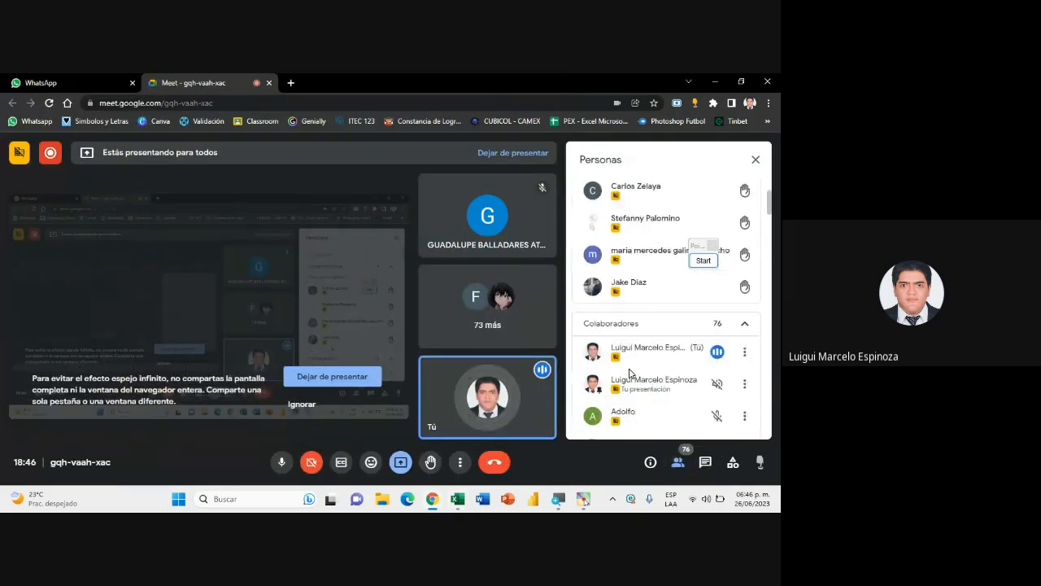
pyautogui.scroll(2, 631, 370)
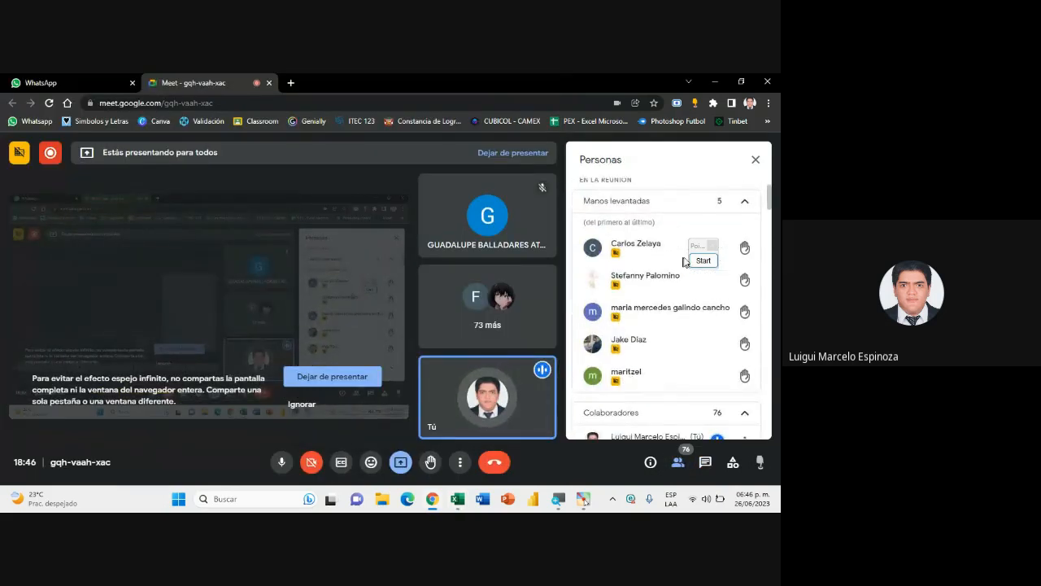
pyautogui.moveTo(696, 246); pyautogui.dragTo(470, 163)
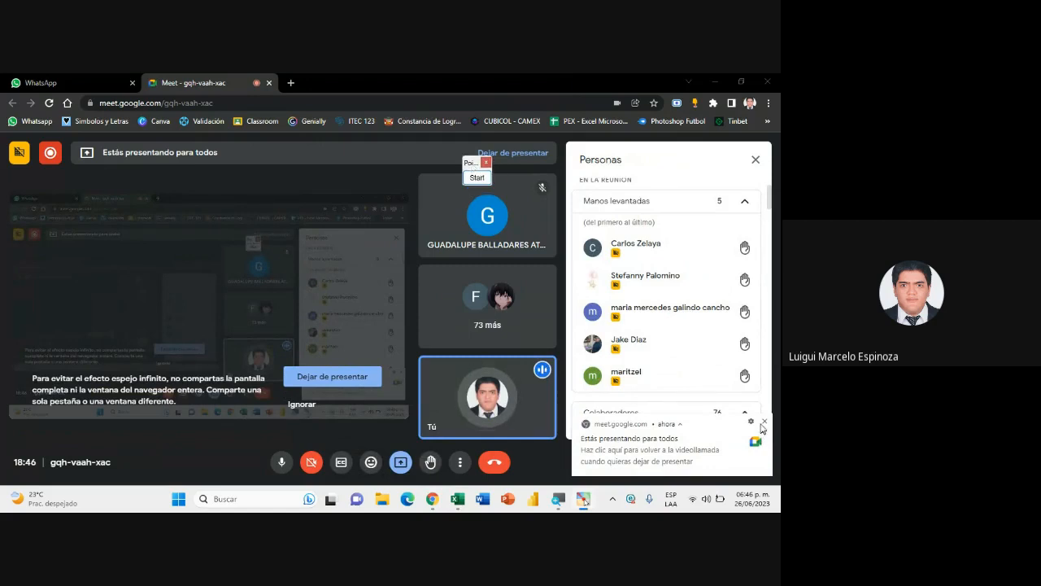
pyautogui.click(763, 422)
pyautogui.moveTo(458, 505)
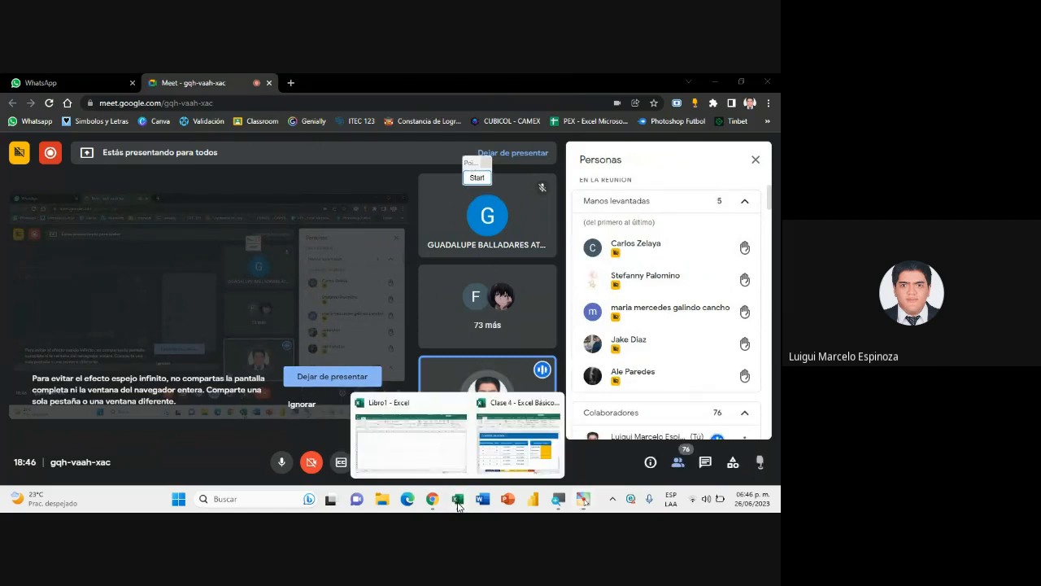
pyautogui.click(518, 440)
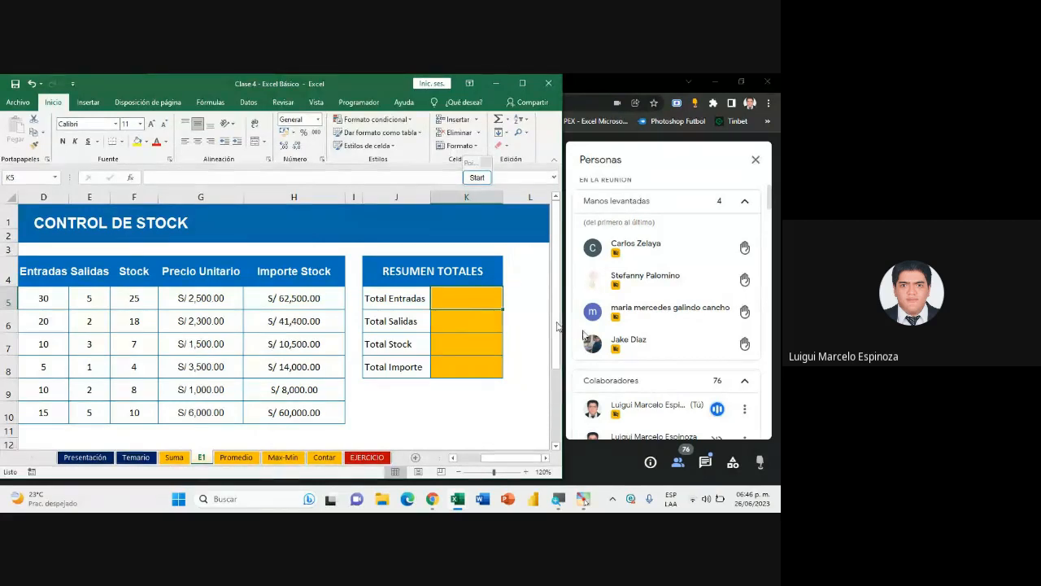
# Copy the formula =SUMA(D5:D10) from the Google Meet chat and return to the Clase 4 - Excel Básico workbook
pyautogui.click(705, 461)
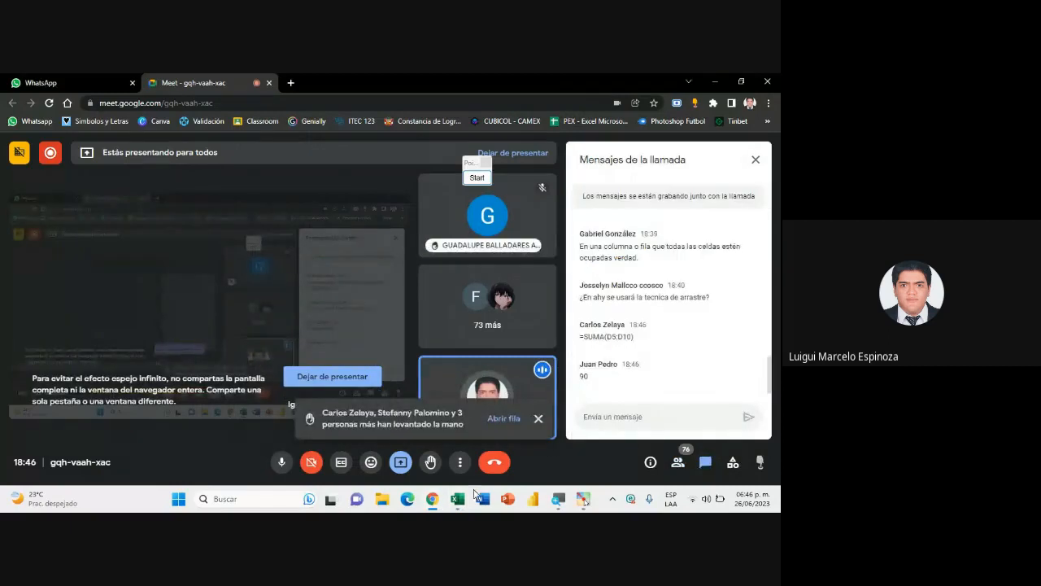
pyautogui.moveTo(457, 499)
pyautogui.click(506, 439)
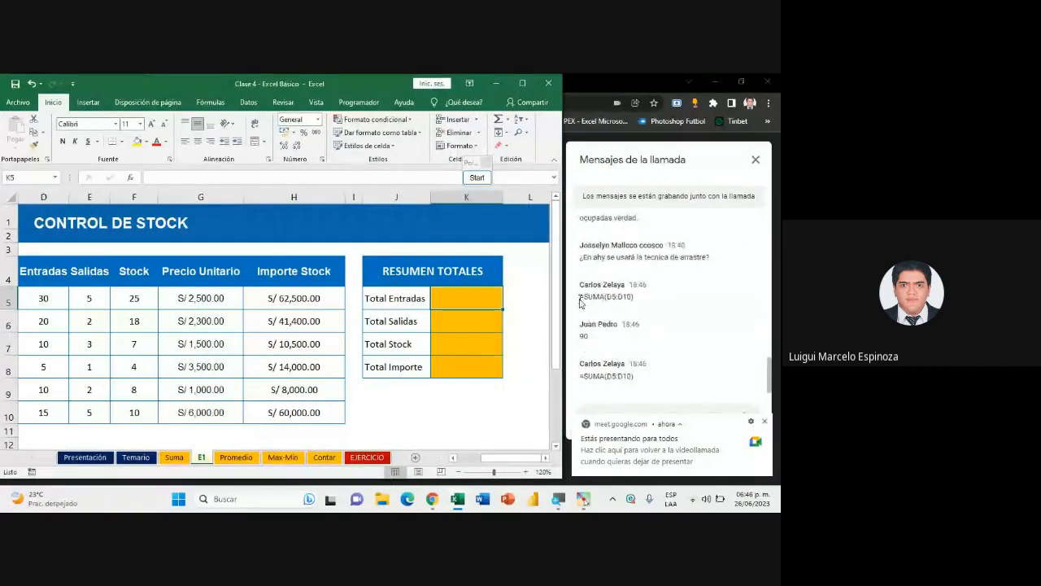
pyautogui.moveTo(580, 296); pyautogui.dragTo(641, 303)
pyautogui.hotkey('ctrl', 'c')
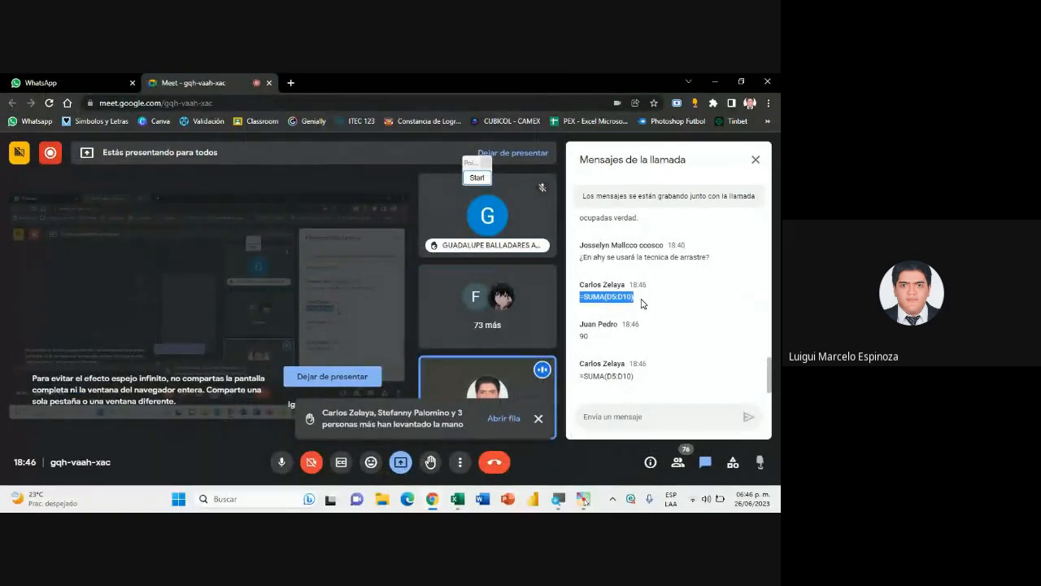
pyautogui.click(457, 498)
pyautogui.click(495, 426)
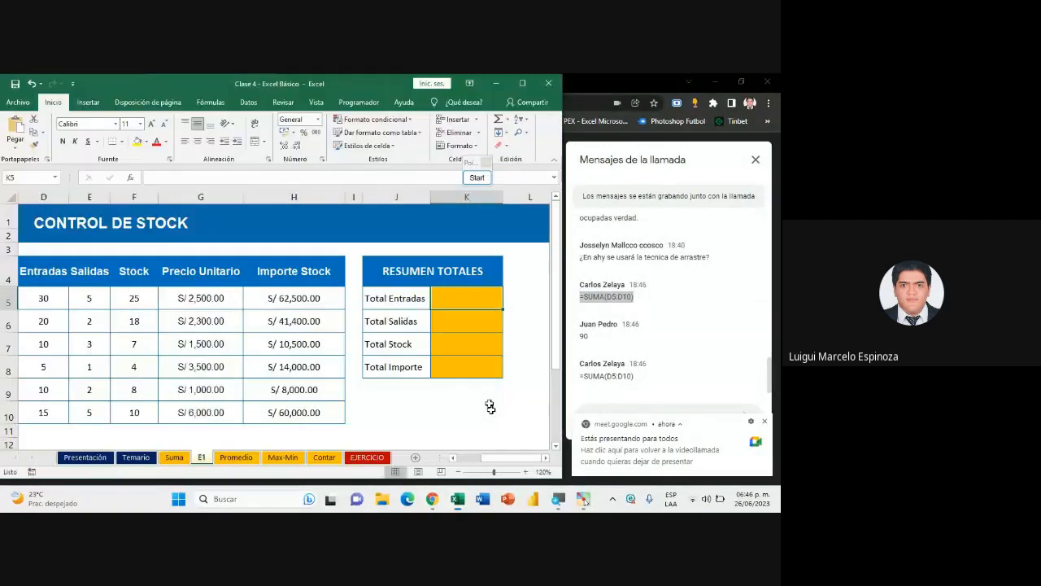
# Paste =SUMA(D5:D10) into the Total Entradas cell K5, review its syntax and range, and confirm the formula
pyautogui.click(466, 297)
pyautogui.hotkey('ctrl', 'v')
pyautogui.doubleClick(471, 299)
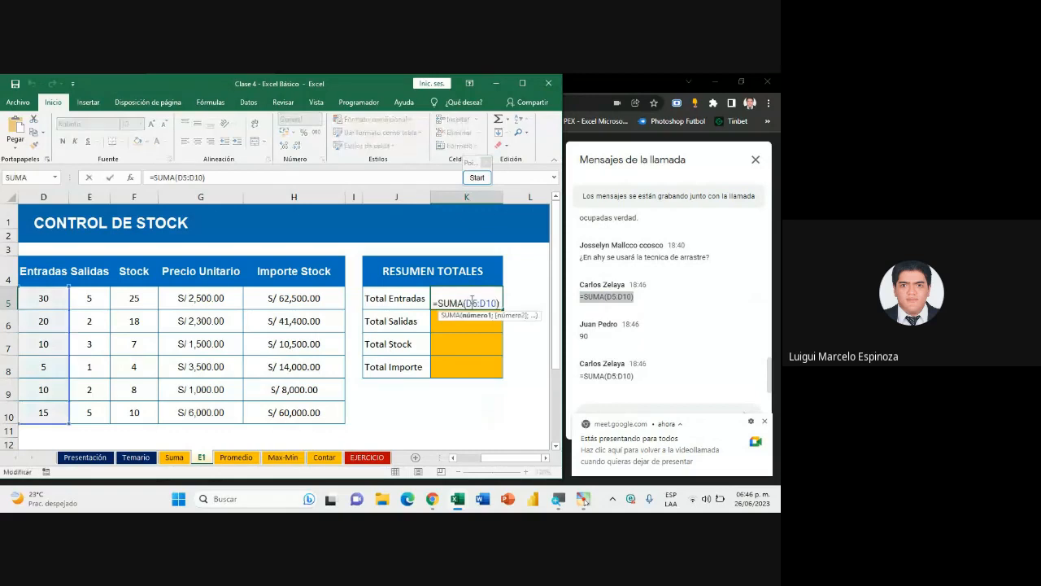
pyautogui.click(435, 303)
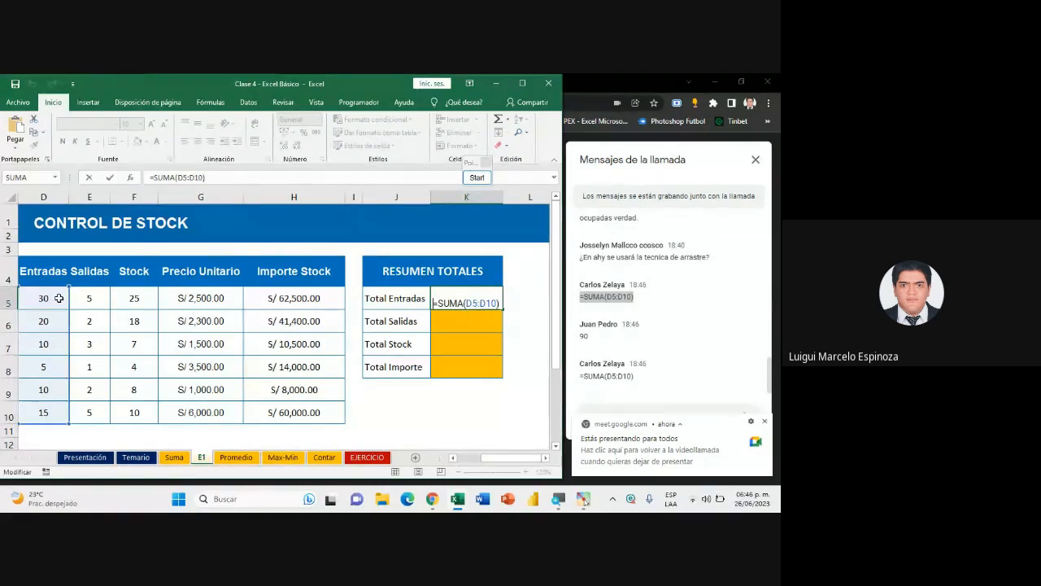
pyautogui.click(499, 303)
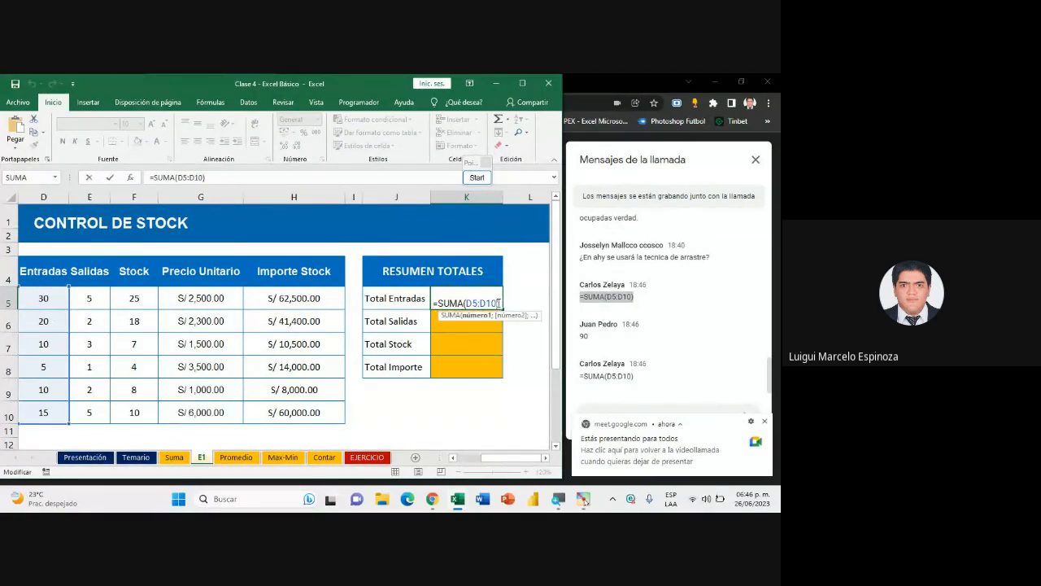
pyautogui.click(502, 302)
pyautogui.press('Return')
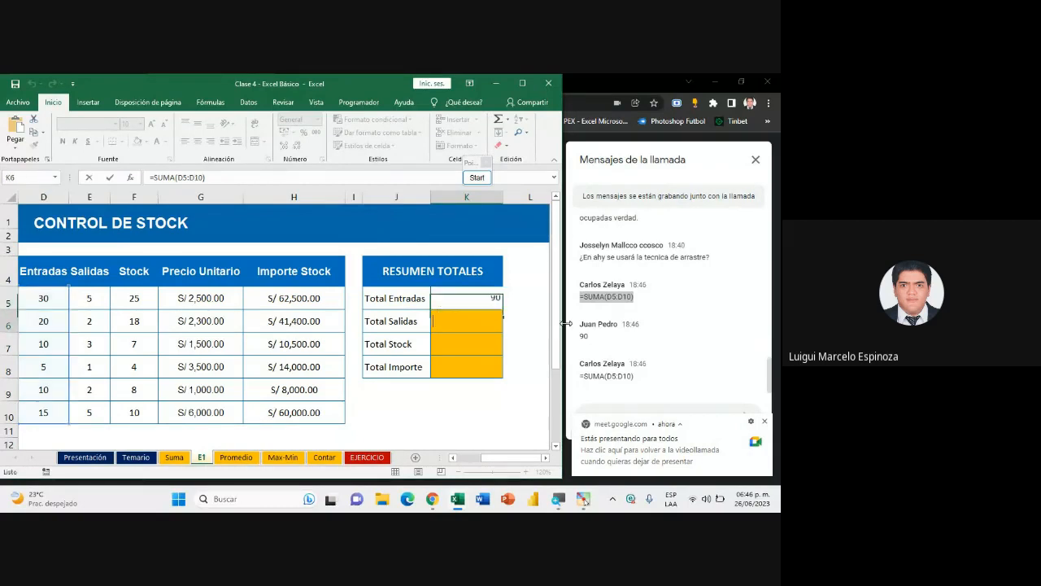
pyautogui.write('7')
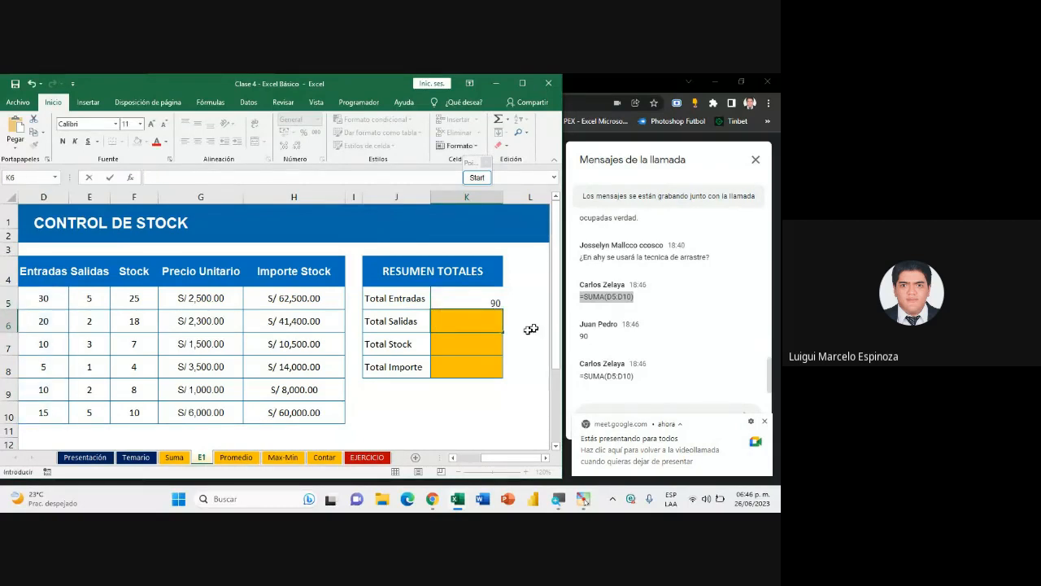
# Format K5 with the same orange fill as the other total cells and center its value horizontally and vertically
pyautogui.click(463, 302)
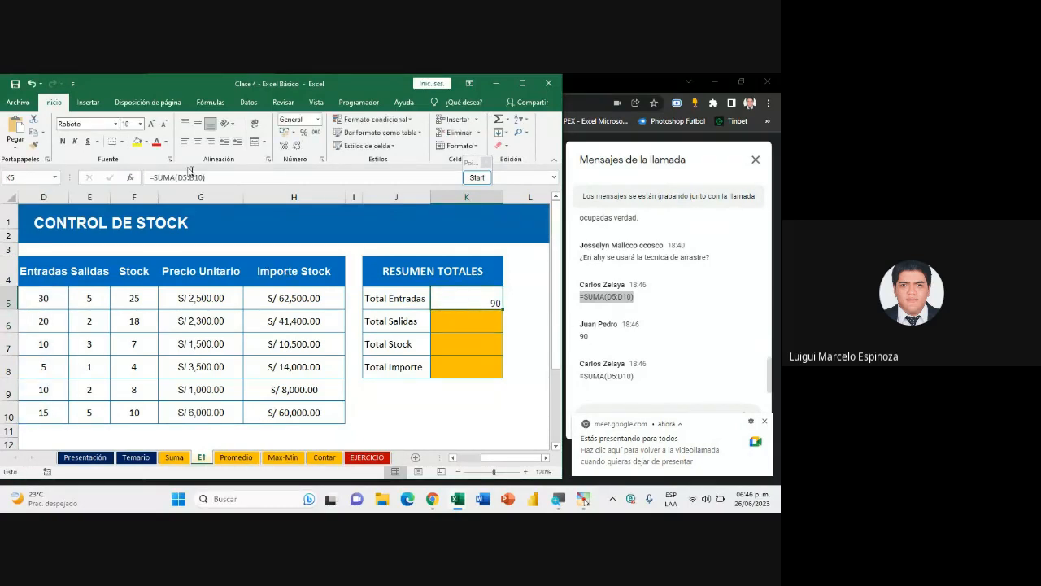
pyautogui.click(148, 145)
pyautogui.click(160, 233)
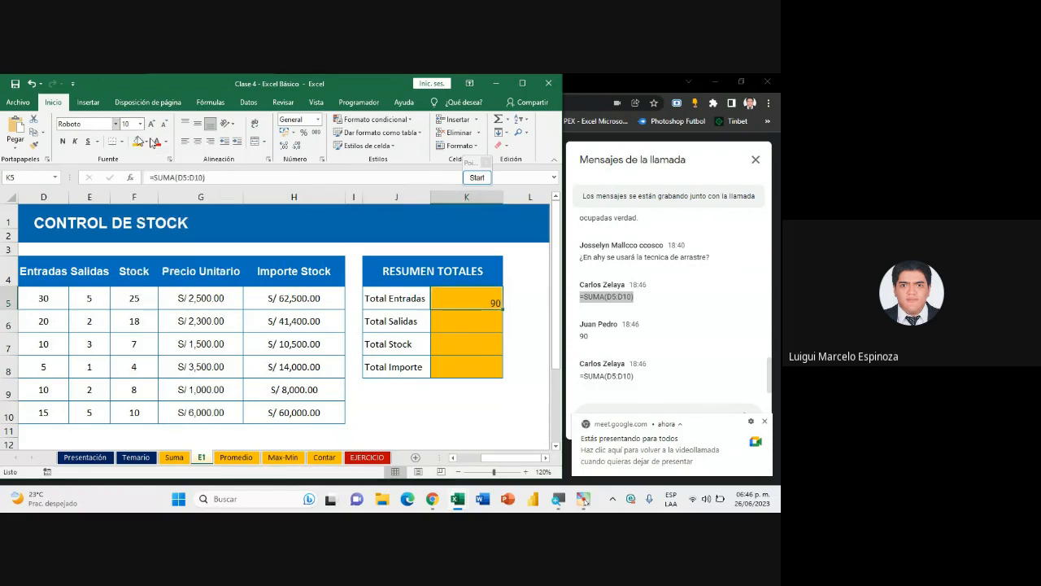
pyautogui.click(196, 141)
pyautogui.click(197, 122)
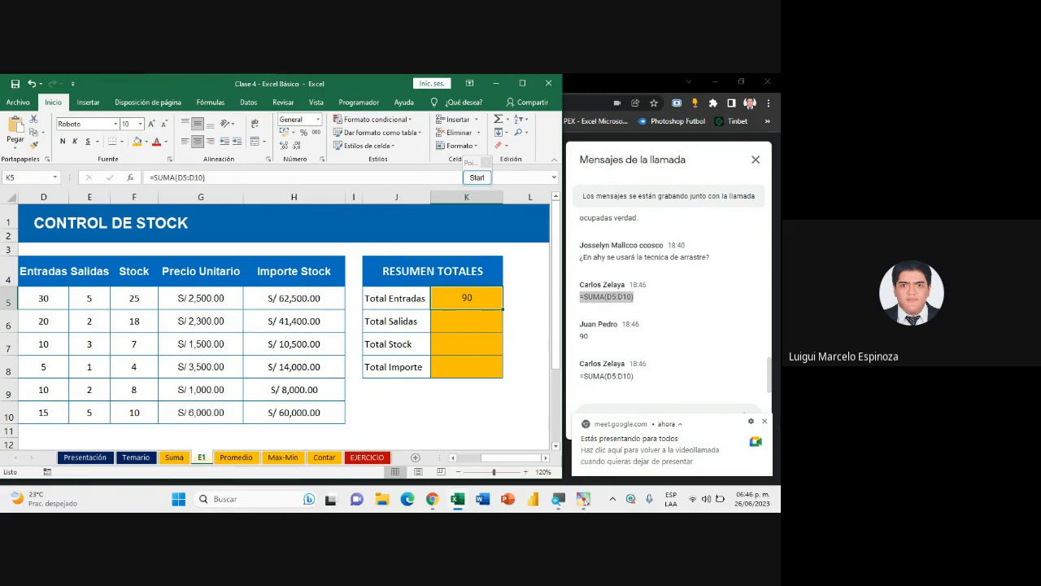
pyautogui.click(765, 421)
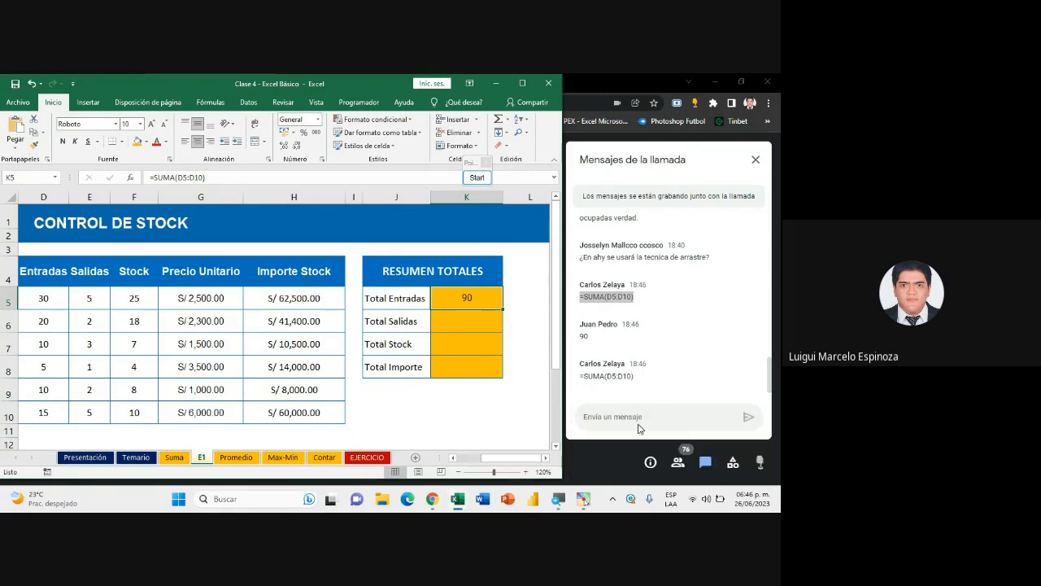
# Check the raised hands in the Google Meet participant list beside the workbook, and reopen the call chat
pyautogui.click(676, 468)
pyautogui.click(677, 462)
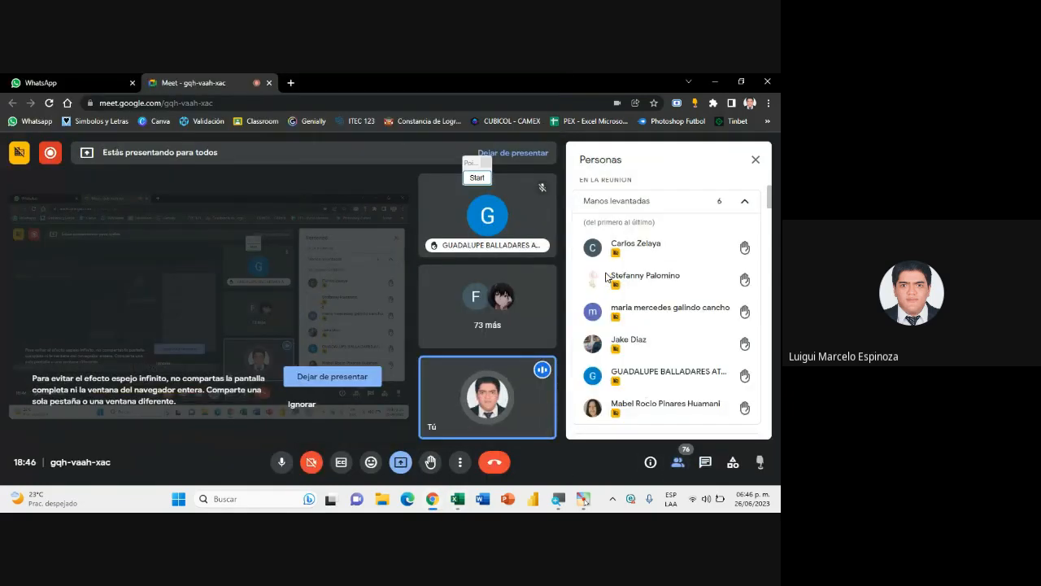
pyautogui.moveTo(457, 499)
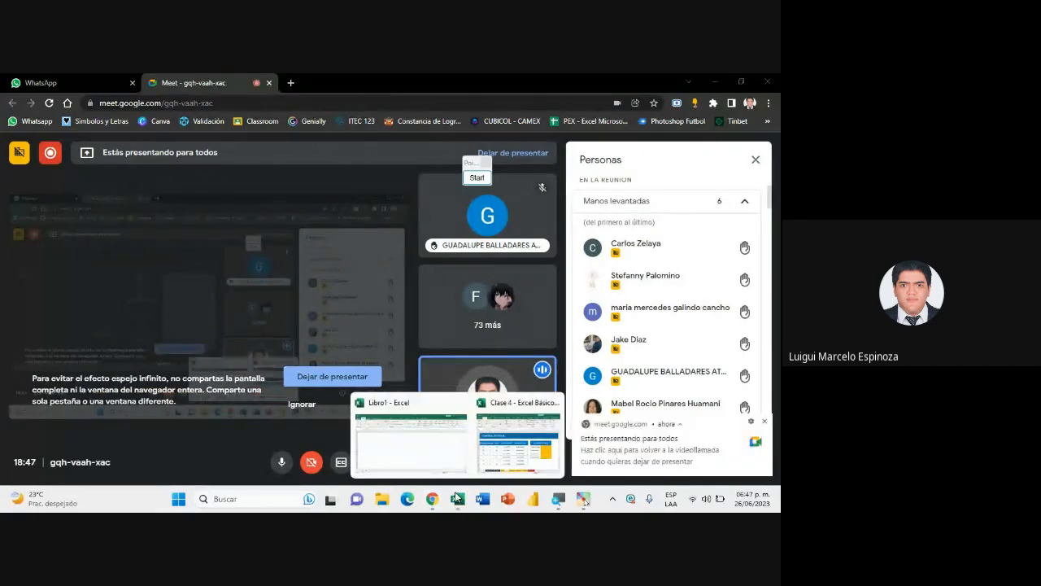
pyautogui.click(506, 430)
pyautogui.scroll(-1, 716, 366)
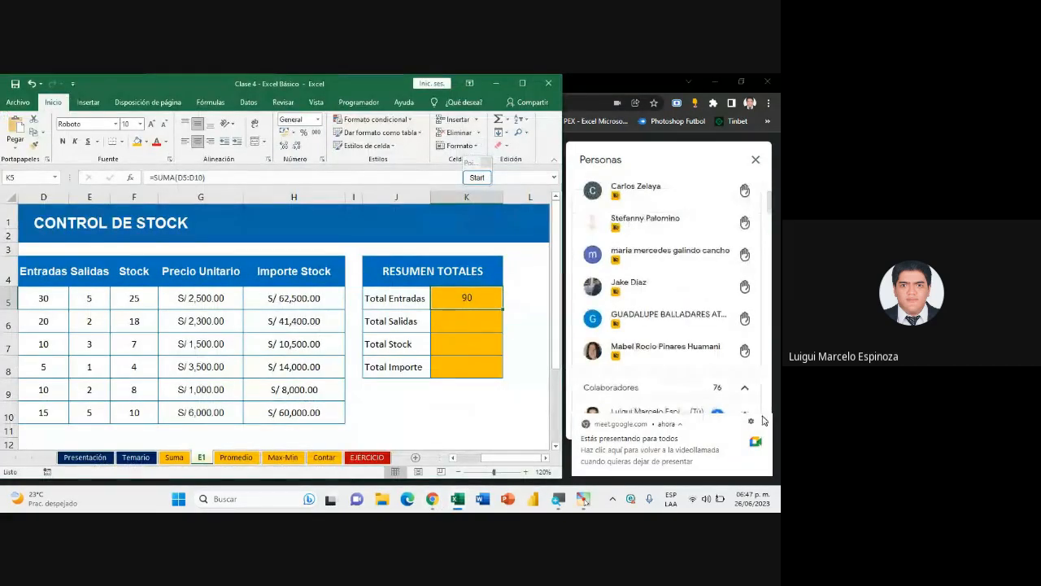
pyautogui.click(765, 422)
pyautogui.click(704, 462)
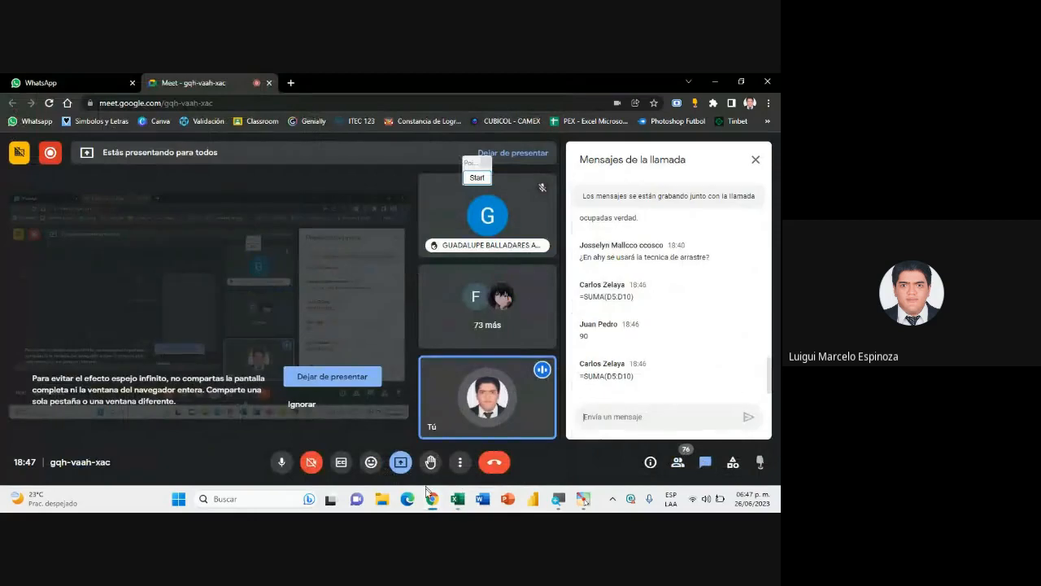
# Check the workbook beside the Google Meet chat, and select the formula =SUMA(E5:E10) in the student's message for Total Salidas
pyautogui.moveTo(454, 500)
pyautogui.click(513, 430)
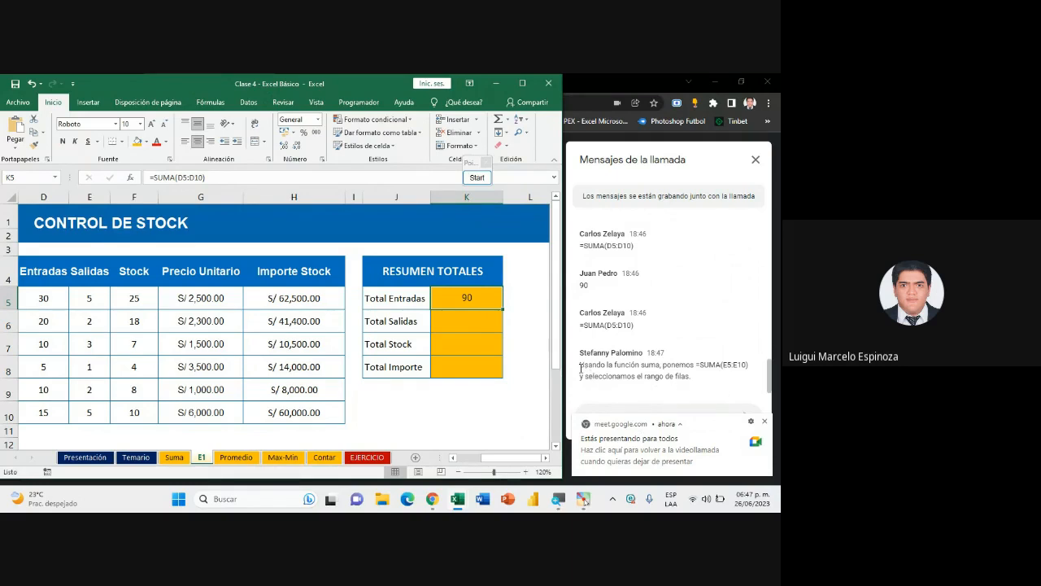
pyautogui.click(698, 366)
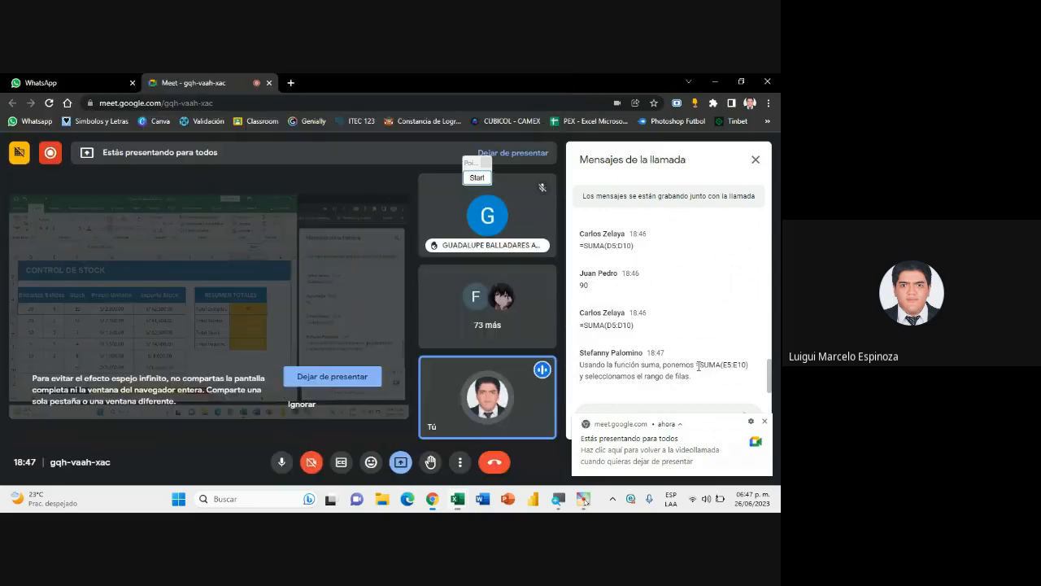
pyautogui.moveTo(696, 365); pyautogui.dragTo(751, 366)
pyautogui.click(750, 368)
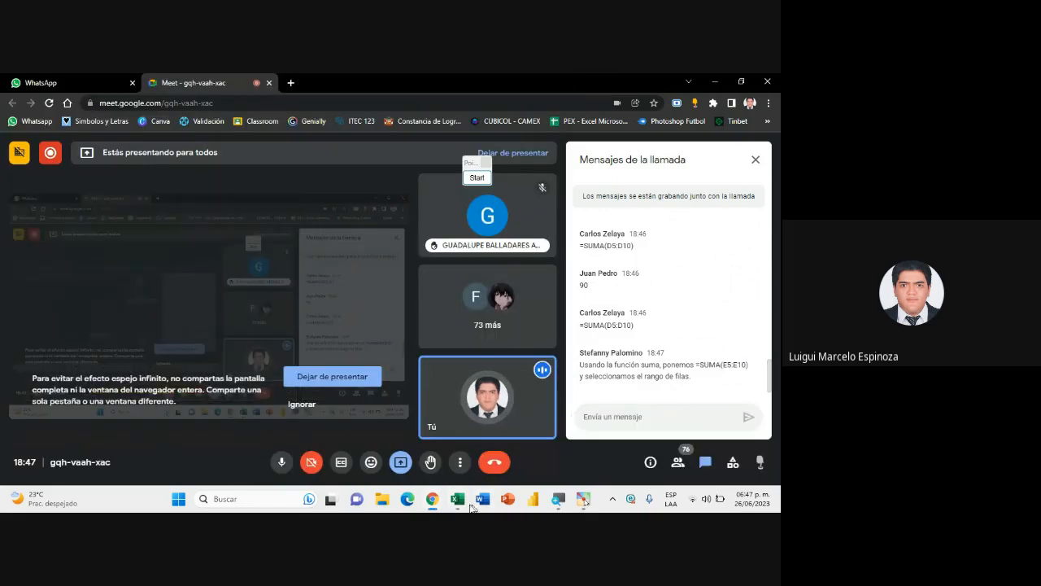
# Return to the Clase 4 - Excel Básico workbook and enter =SUMA(D5:D10) in the Total Salidas cell K6
pyautogui.click(462, 504)
pyautogui.doubleClick(472, 322)
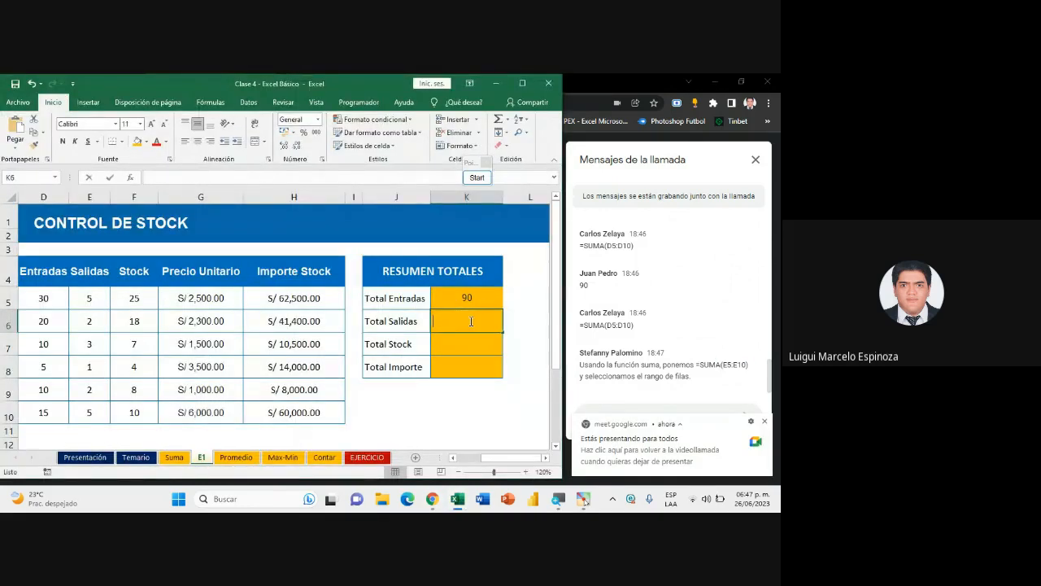
pyautogui.write('=SUMA(D5:D10)')
pyautogui.press('Return')
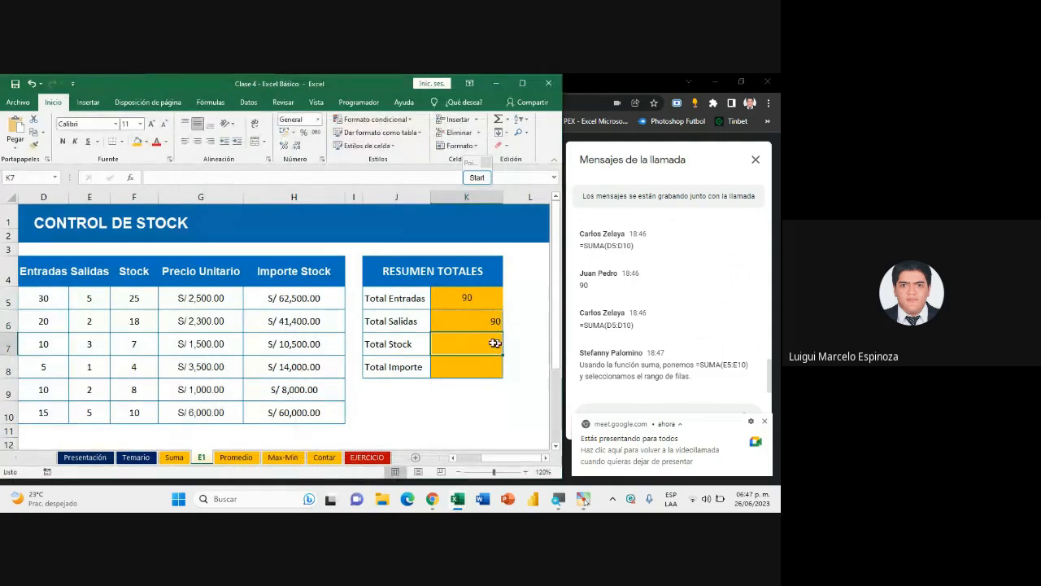
# Correct the range in the Total Salidas formula in K6 so that it reads =SUMA(E5:E10)
pyautogui.doubleClick(471, 320)
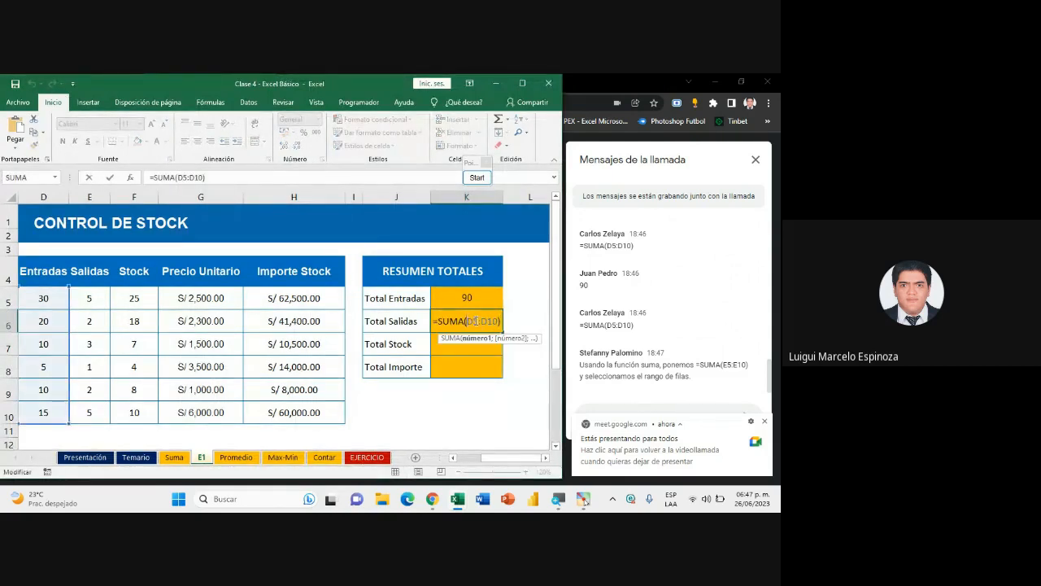
pyautogui.write('E5:310')
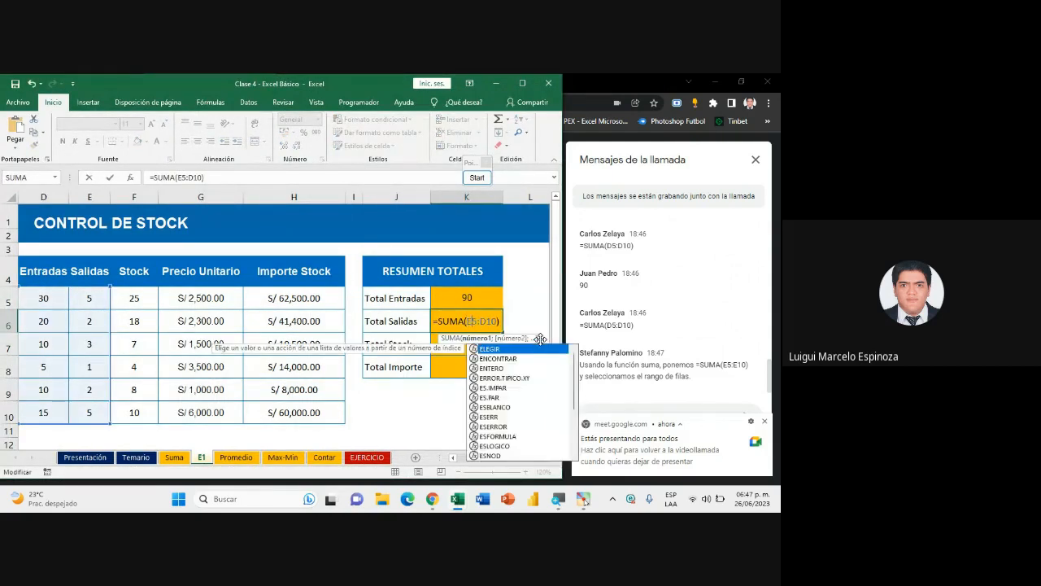
pyautogui.press('Return')
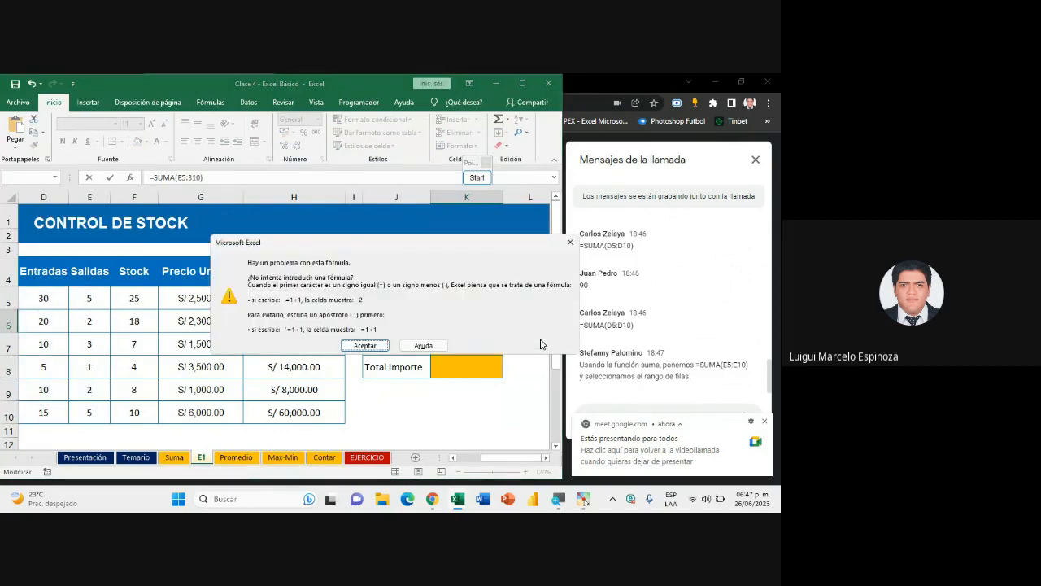
pyautogui.press('Return')
pyautogui.write('E')
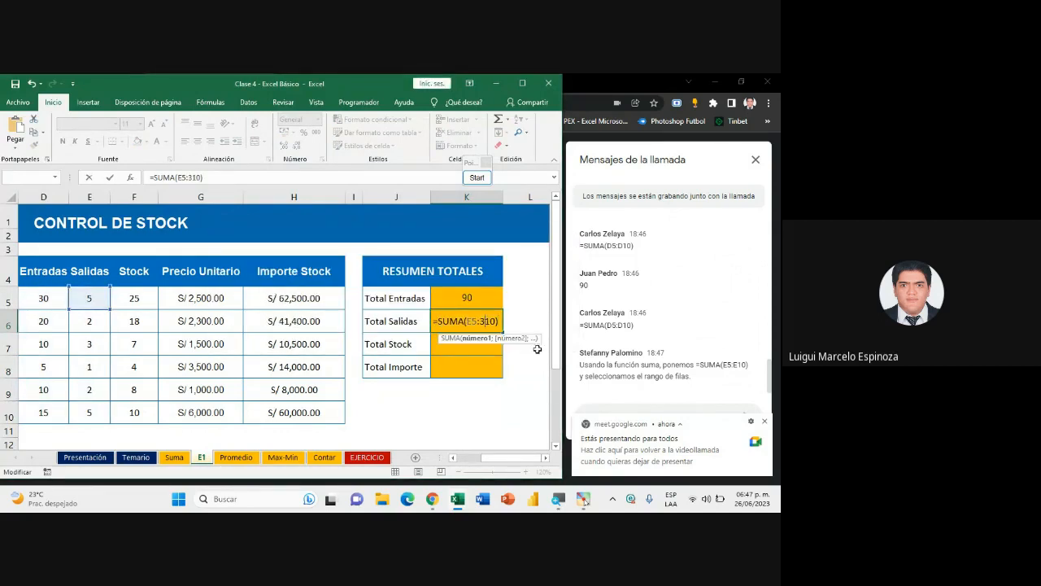
pyautogui.press('Return')
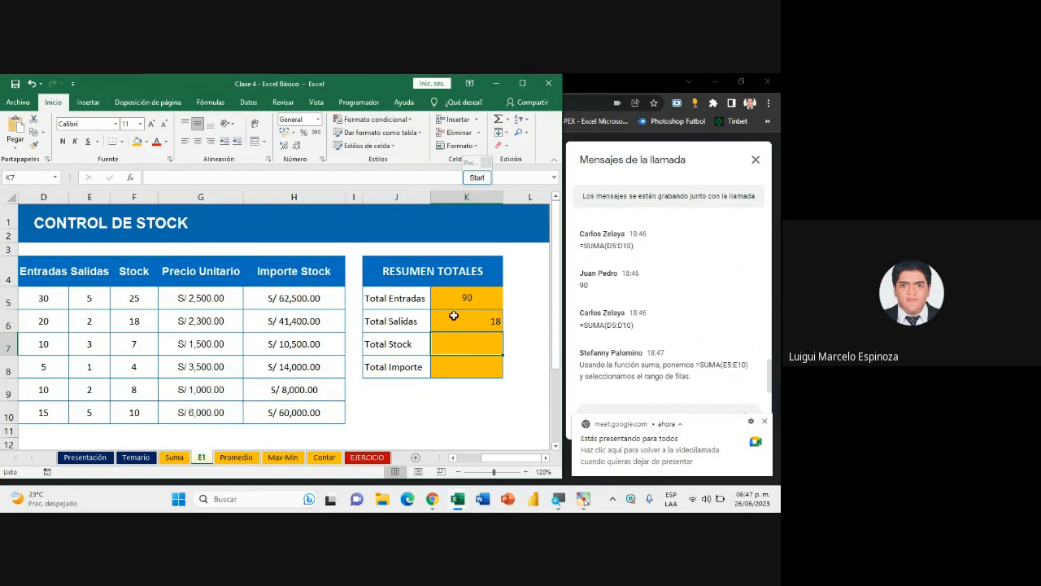
# Center the Total Salidas value horizontally in K6 and dismiss the screen-sharing notification
pyautogui.click(452, 315)
pyautogui.click(198, 141)
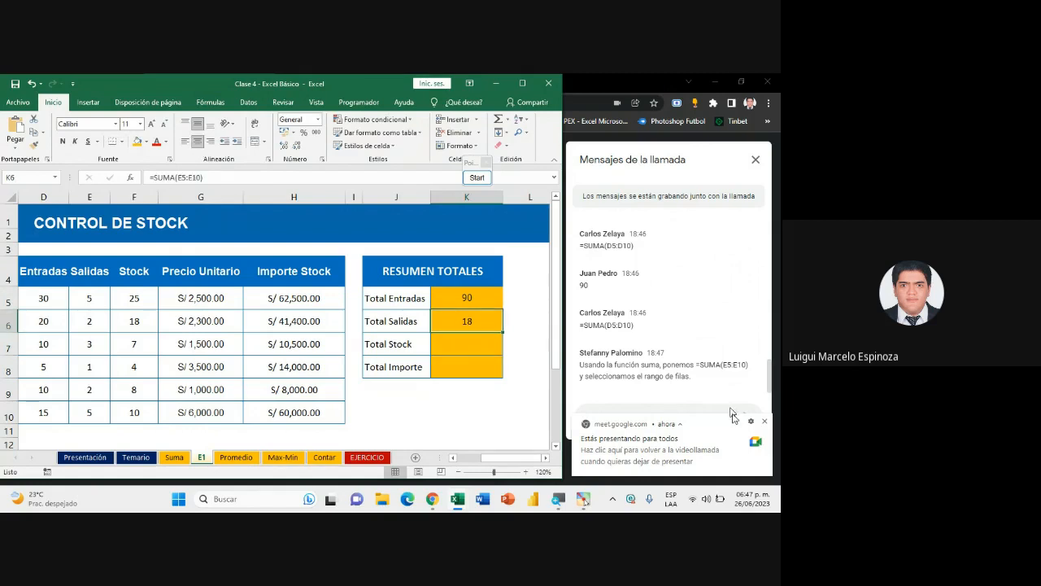
pyautogui.click(764, 422)
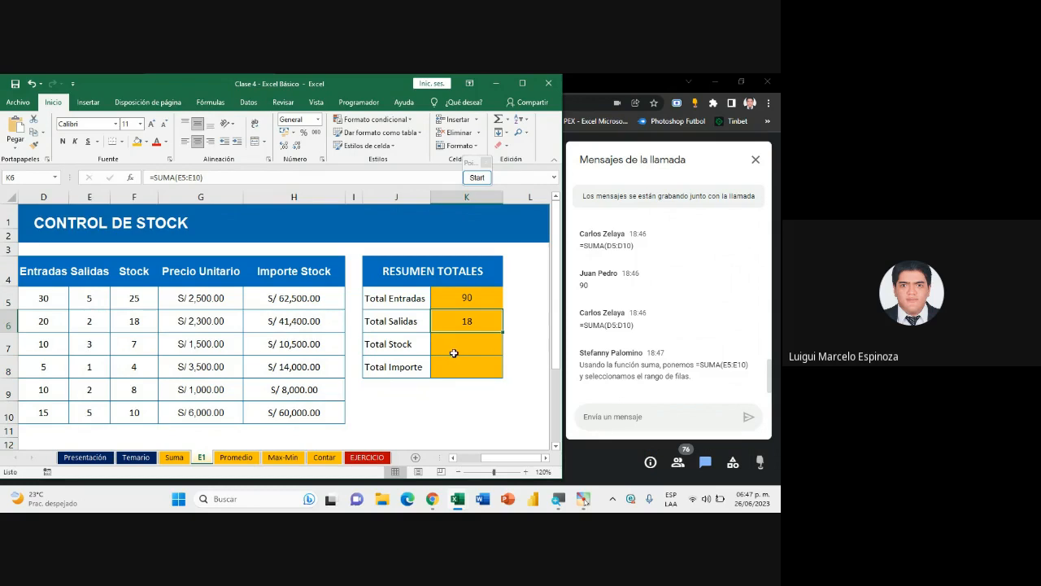
# Select the Total Stock cell K7, check the raised hands in the Google Meet participant list, and return to the workbook
pyautogui.click(457, 348)
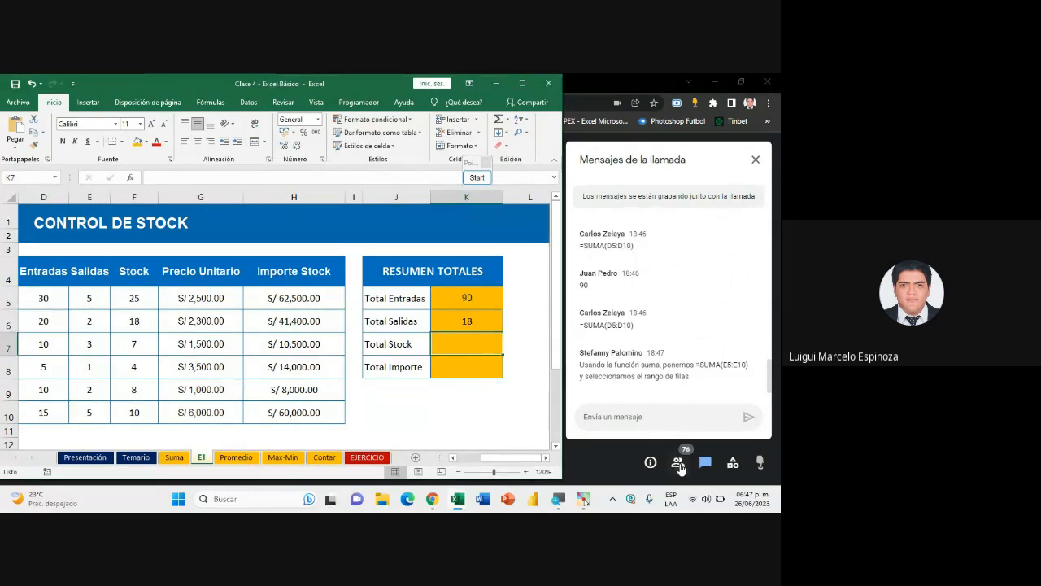
pyautogui.click(678, 464)
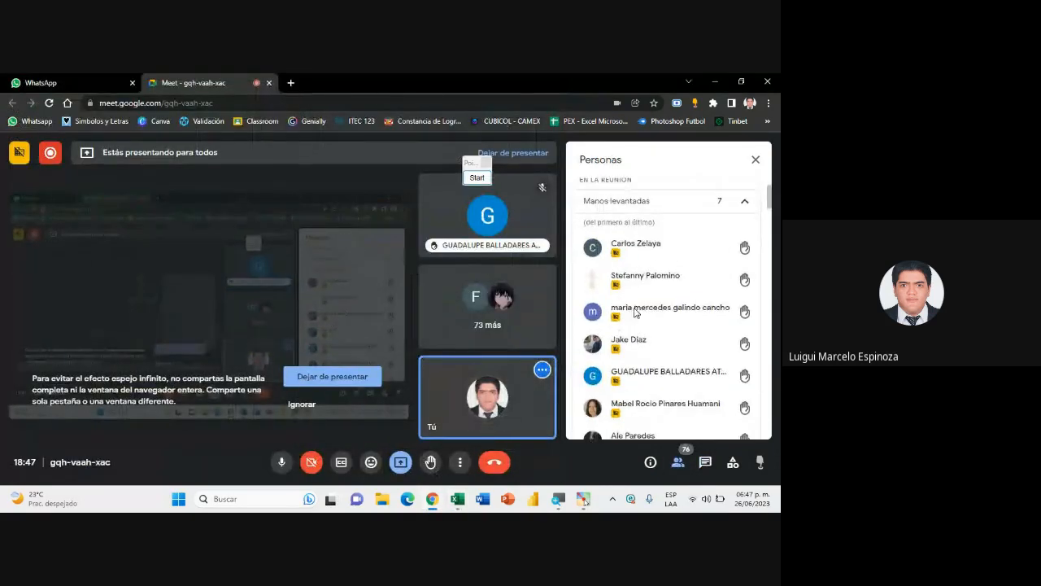
pyautogui.click(458, 499)
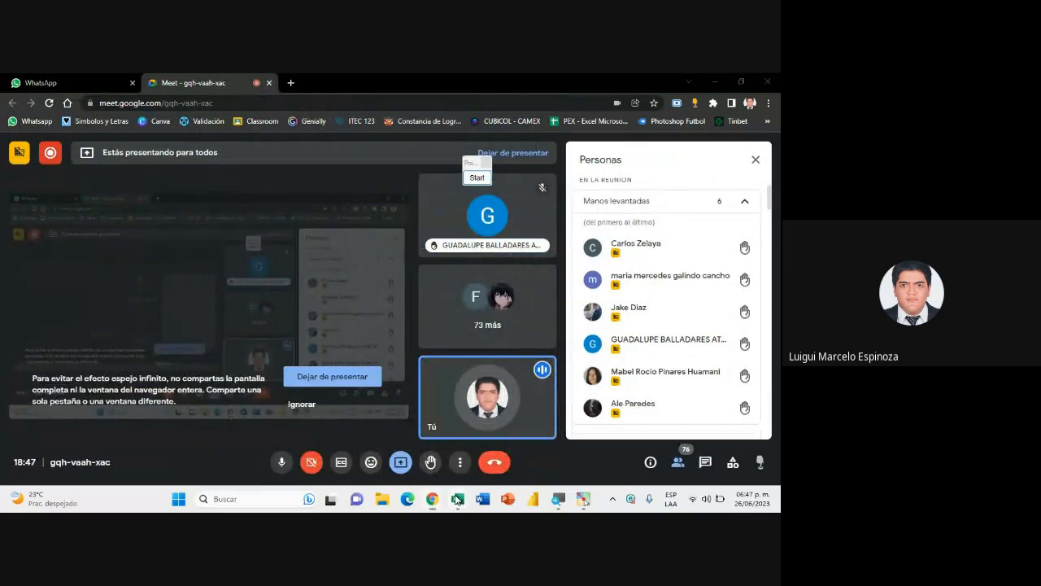
pyautogui.click(505, 449)
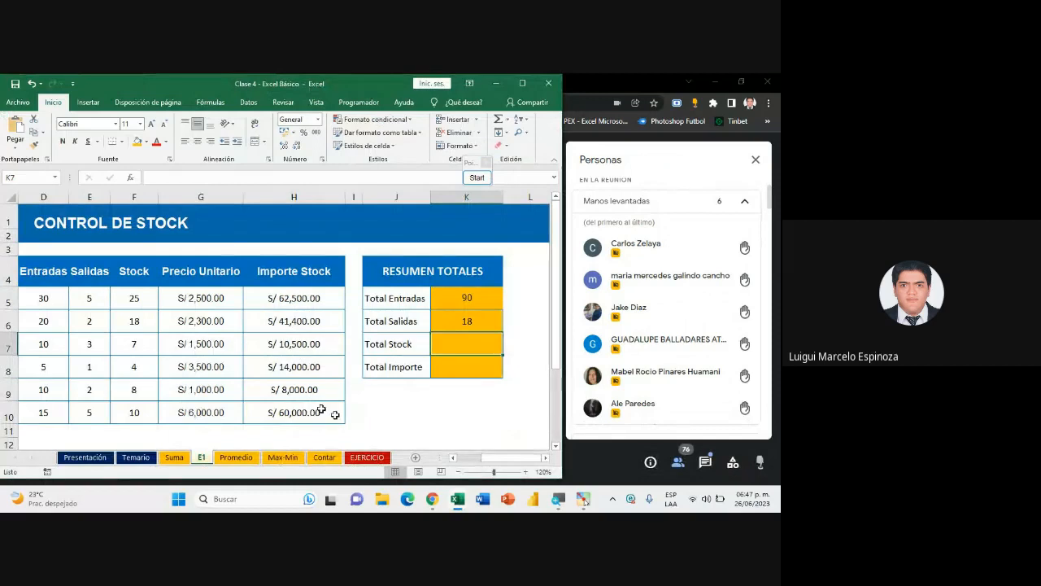
# Copy the formula =SUMA(F5:F10) from the Google Meet chat and return to the Clase 4 - Excel Básico workbook
pyautogui.click(706, 462)
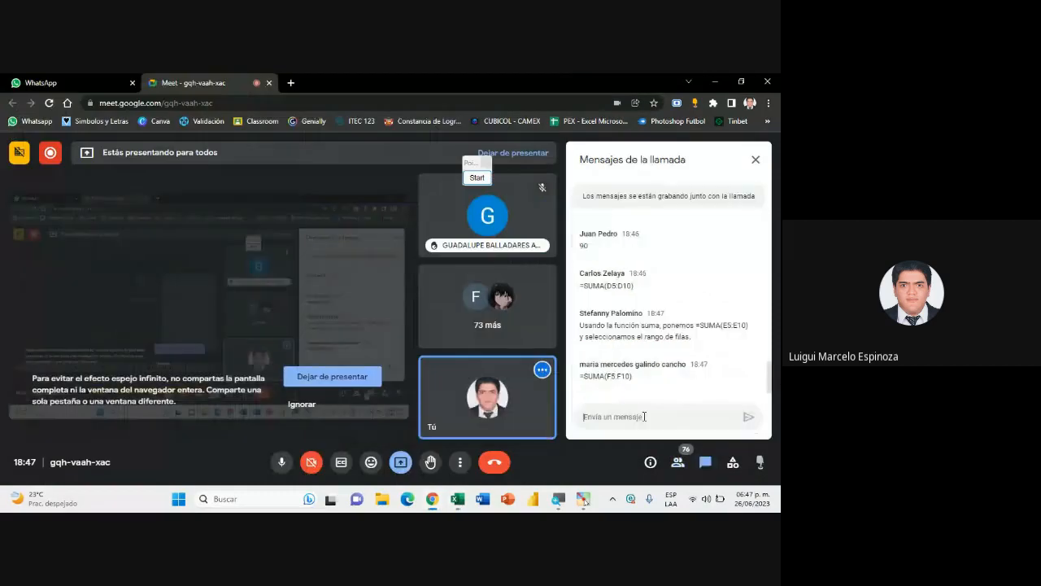
pyautogui.moveTo(582, 376)
pyautogui.mouseDown()
pyautogui.moveTo(643, 379)
pyautogui.moveTo(519, 378)
pyautogui.moveTo(567, 383)
pyautogui.mouseUp()
pyautogui.hotkey('ctrl', 'c')
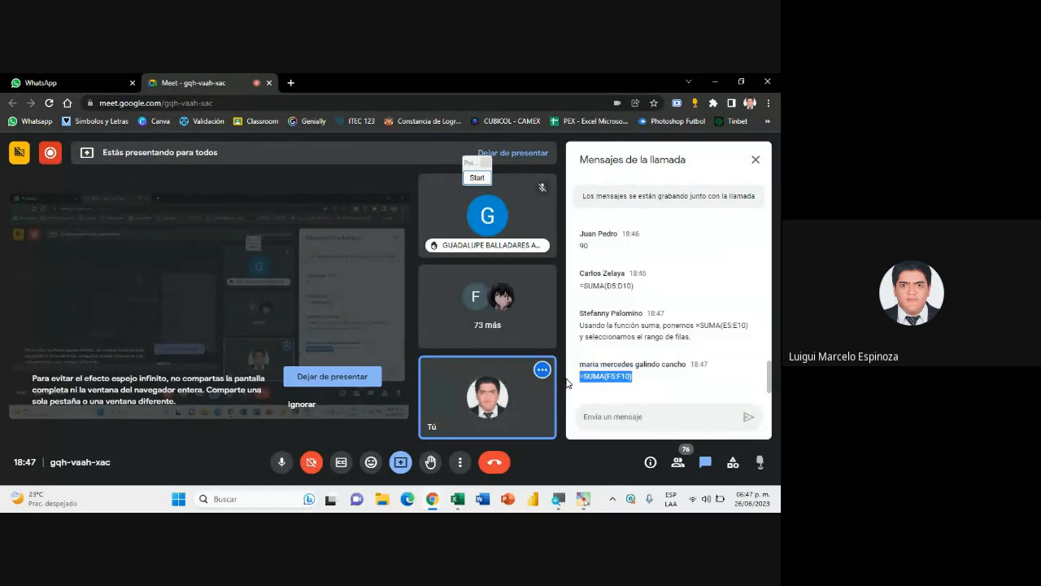
pyautogui.click(479, 398)
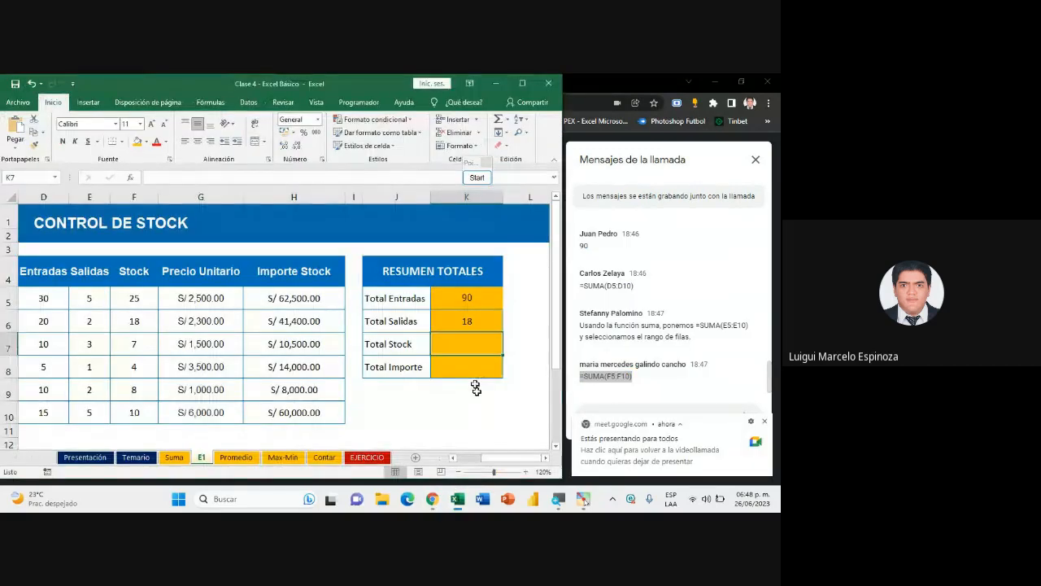
# Paste =SUMA(F5:F10) into the Total Stock cell K7, confirm it, and dismiss the screen-sharing notification
pyautogui.doubleClick(470, 346)
pyautogui.hotkey('ctrl', 'v')
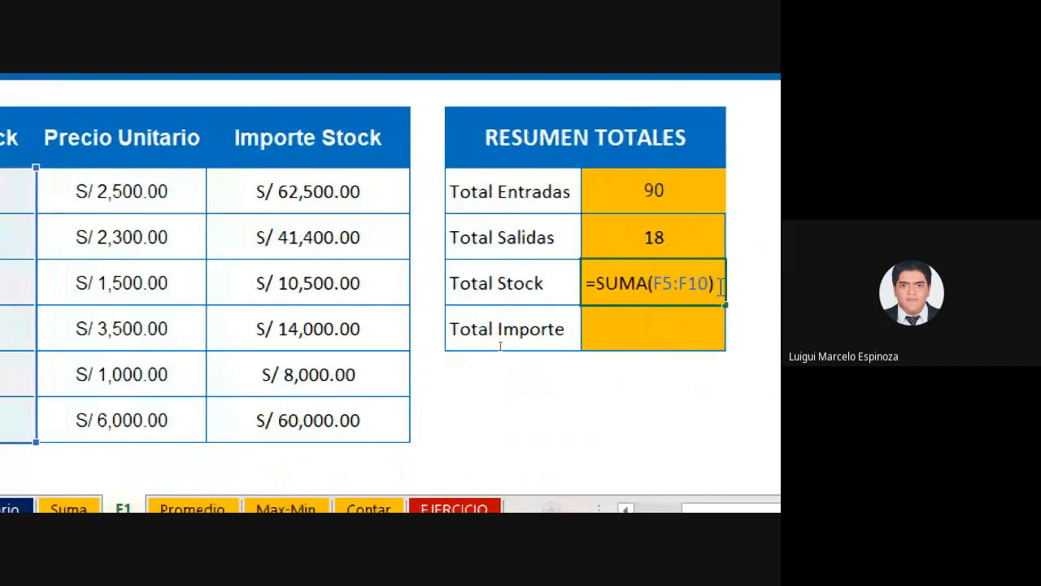
pyautogui.press('Return')
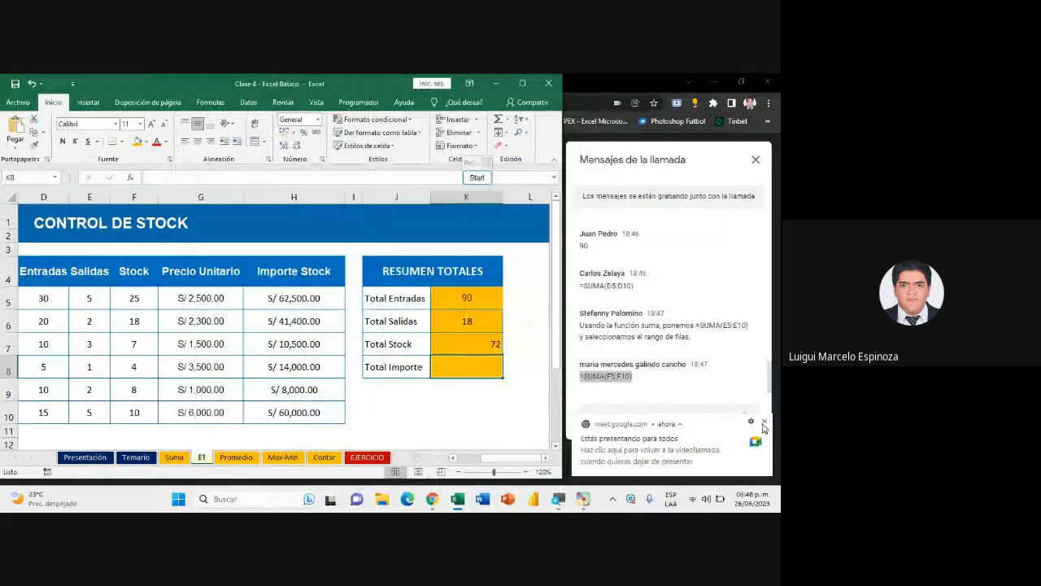
pyautogui.click(763, 422)
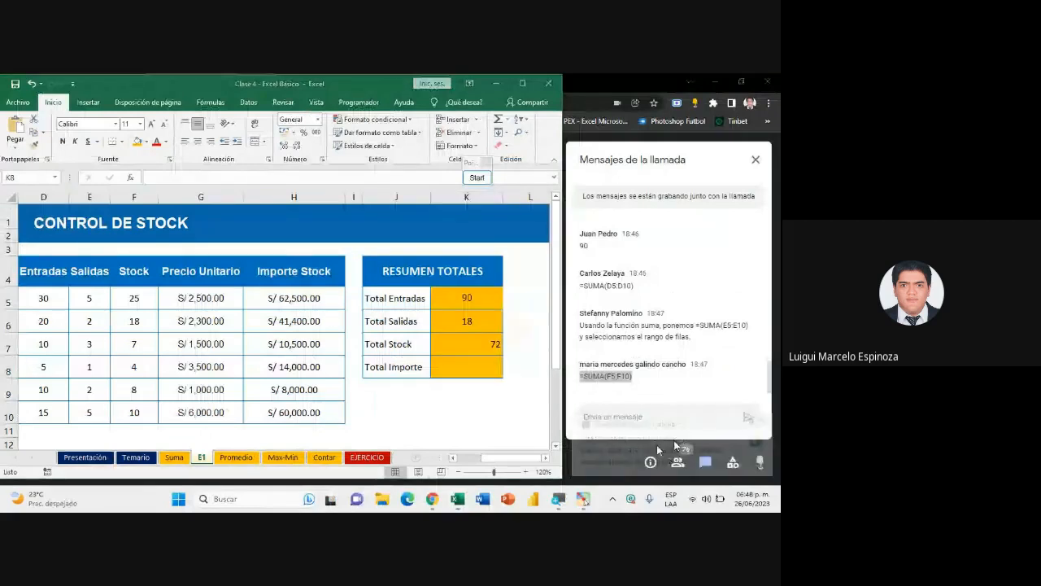
# Look through the raised hands in the Google Meet participant list, then return to the workbook to examine the Importe Stock column
pyautogui.click(684, 462)
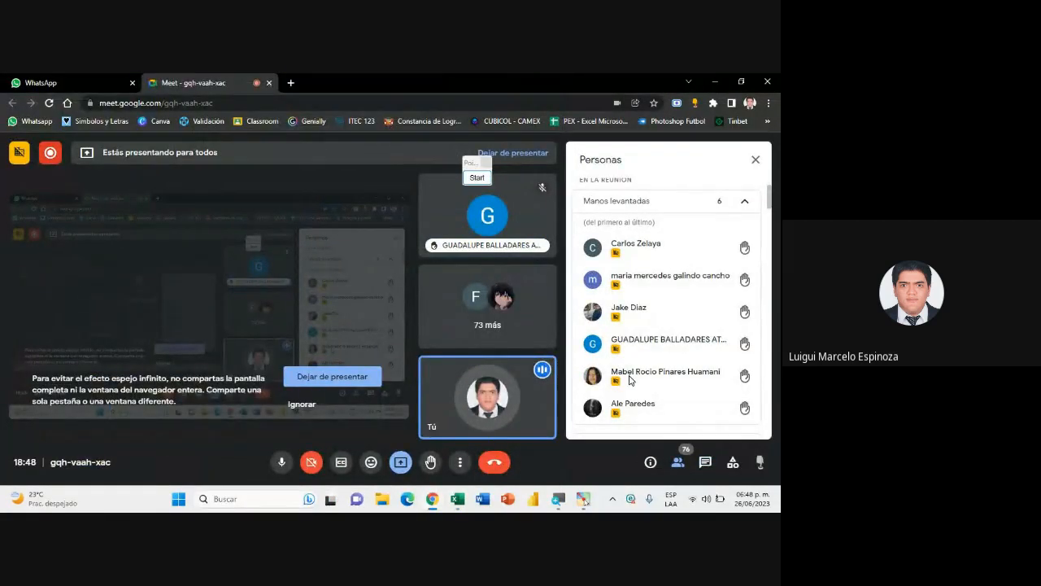
pyautogui.scroll(-2, 629, 380)
pyautogui.scroll(1, 627, 356)
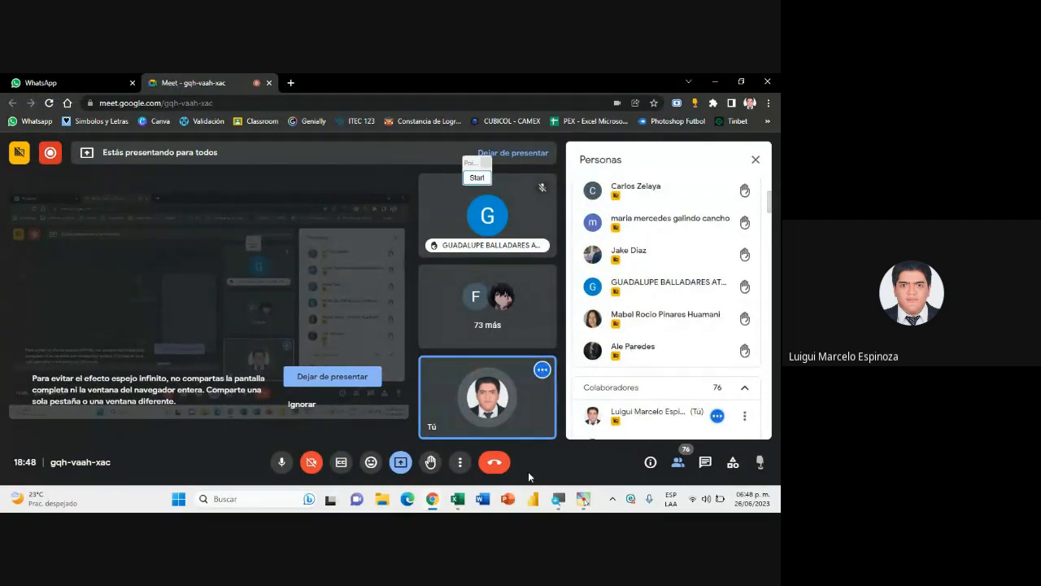
pyautogui.moveTo(459, 498)
pyautogui.click(493, 446)
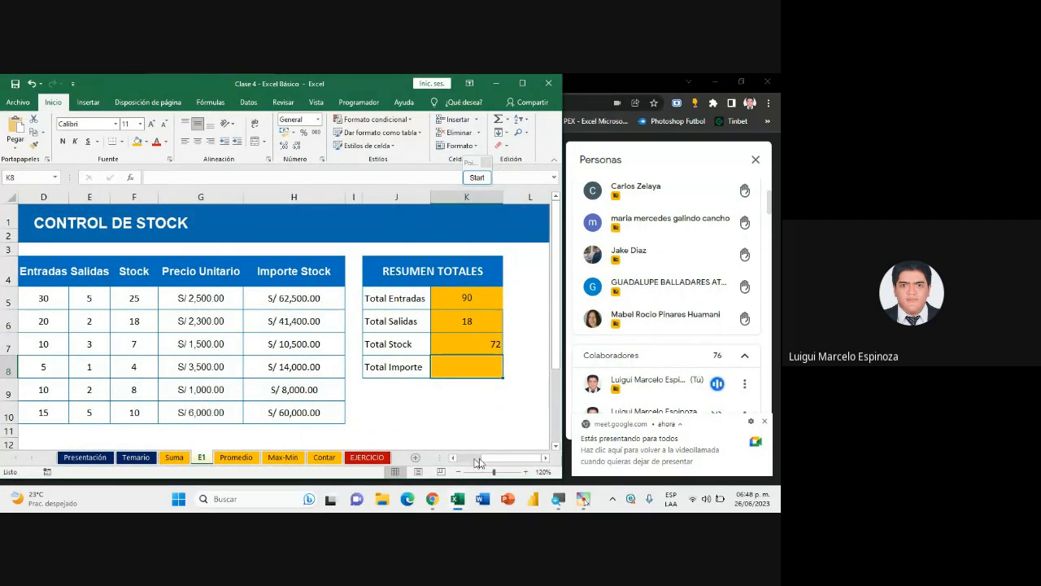
pyautogui.moveTo(486, 462); pyautogui.dragTo(491, 461)
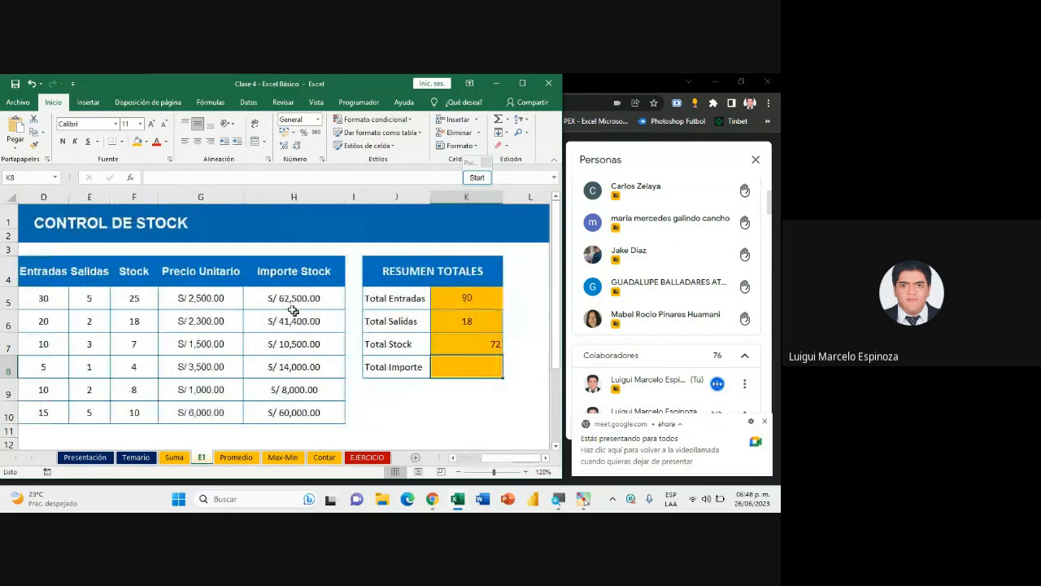
pyautogui.click(763, 422)
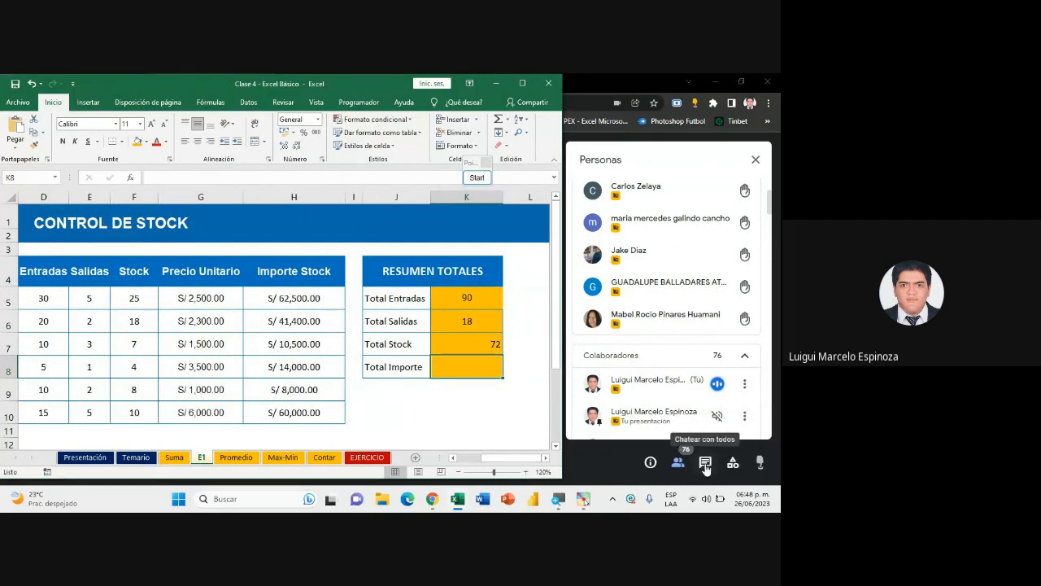
# Copy the formula =SUMA(H5:H10) from the Google Meet chat and bring the Clase 4 - Excel Básico workbook back to the front
pyautogui.click(705, 467)
pyautogui.moveTo(459, 496)
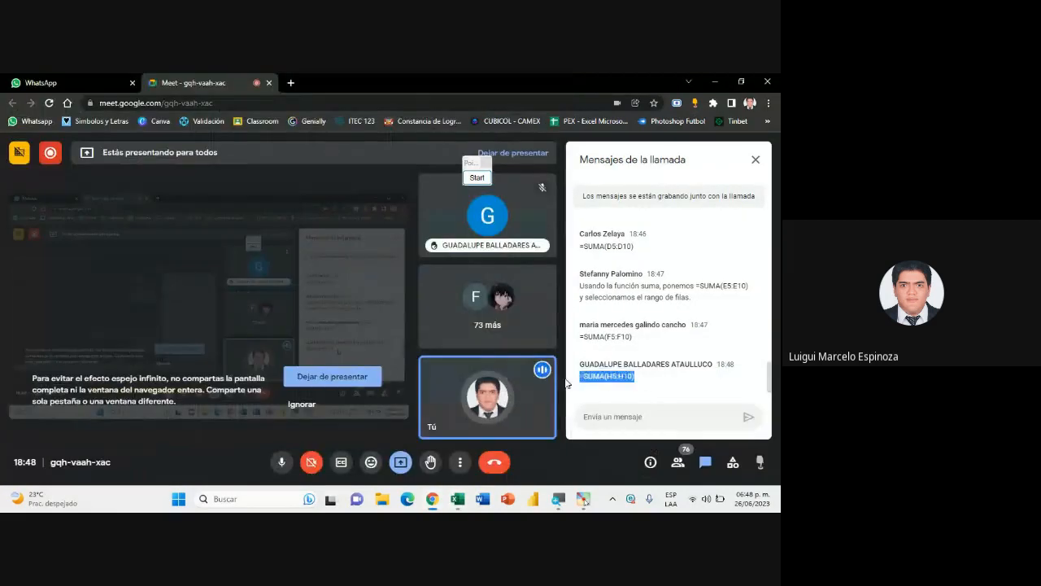
pyautogui.moveTo(639, 377); pyautogui.dragTo(567, 384)
pyautogui.hotkey('ctrl', 'c')
pyautogui.click(458, 499)
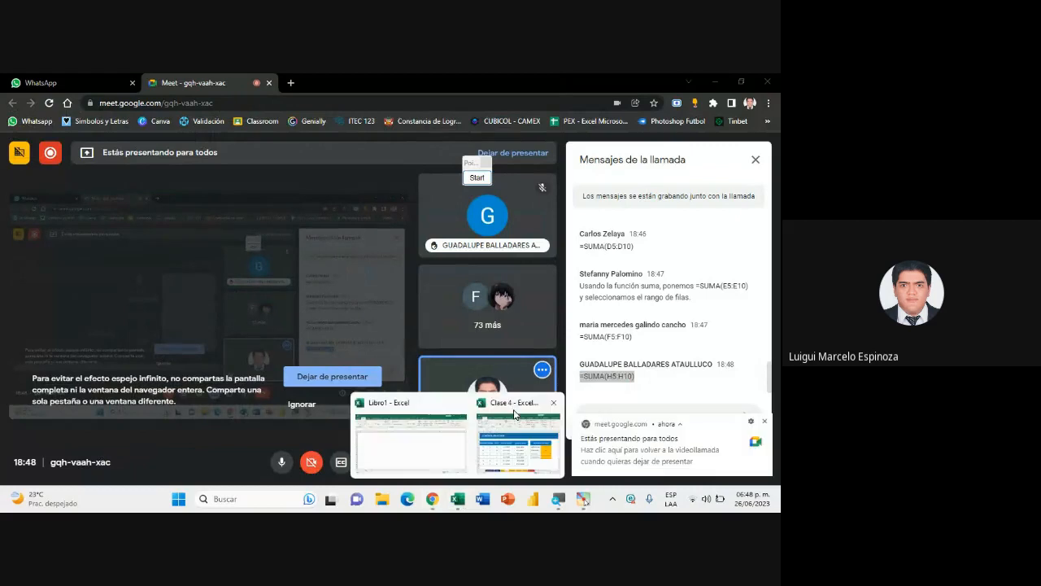
pyautogui.click(520, 431)
# Paste =SUMA(H5:H10) into the Total Importe cell K8, confirm the formula, and reselect the cell
pyautogui.doubleClick(475, 366)
pyautogui.hotkey('ctrl', 'v')
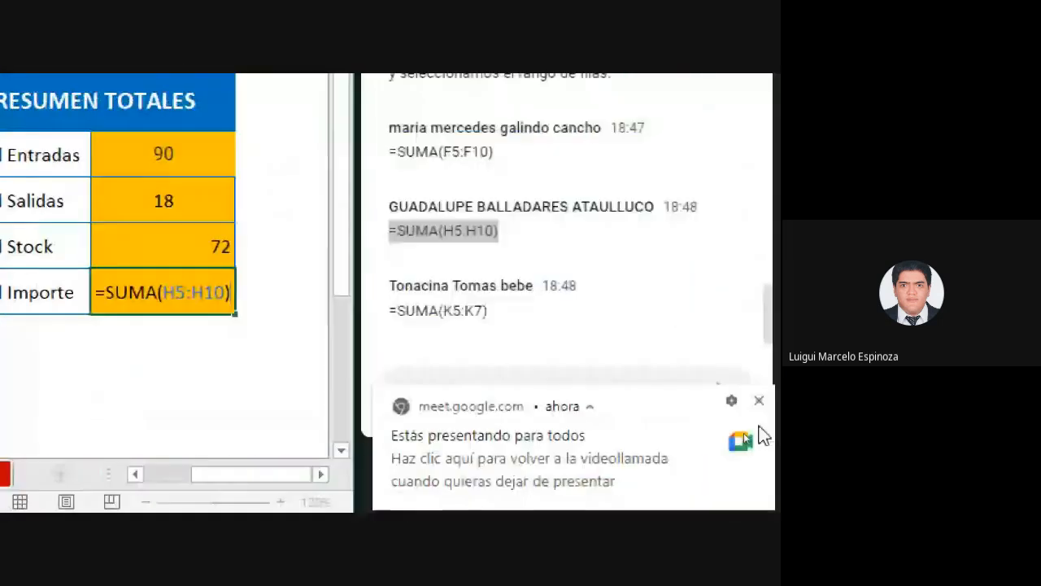
pyautogui.press('Return')
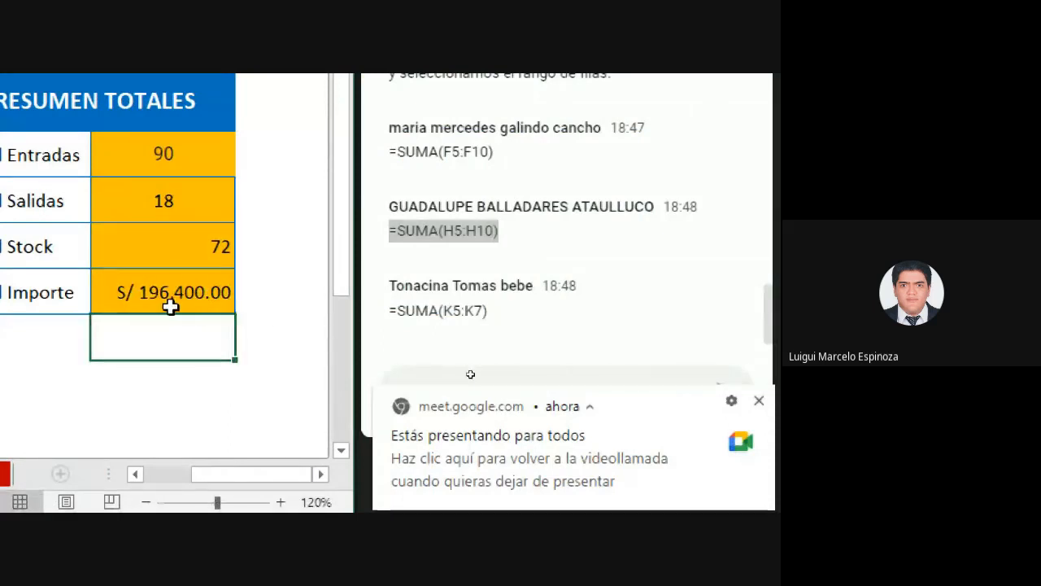
pyautogui.click(168, 293)
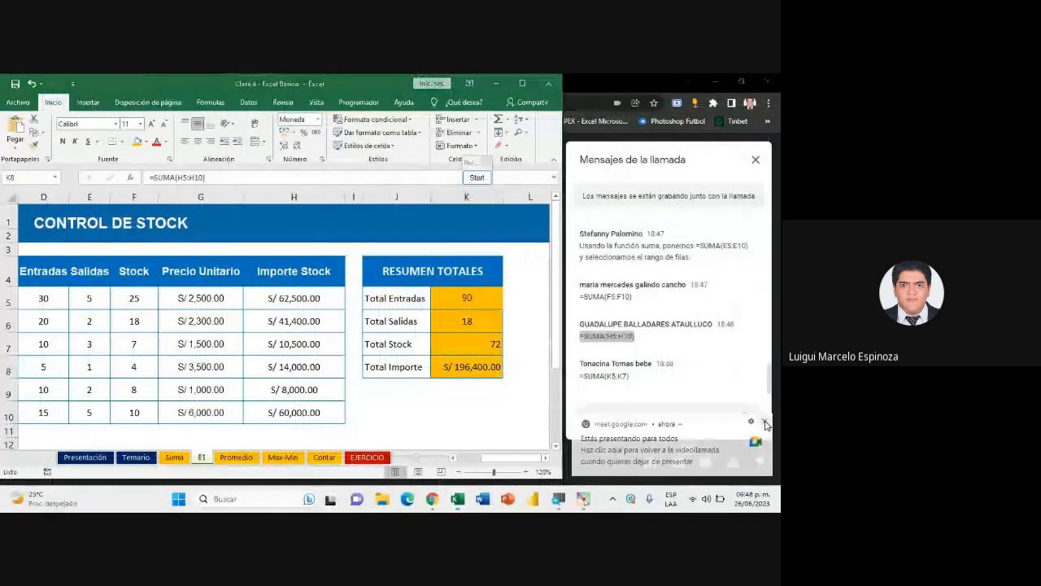
# Center the Total Stock value horizontally in K7
pyautogui.moveTo(467, 298); pyautogui.dragTo(471, 367)
pyautogui.click(478, 342)
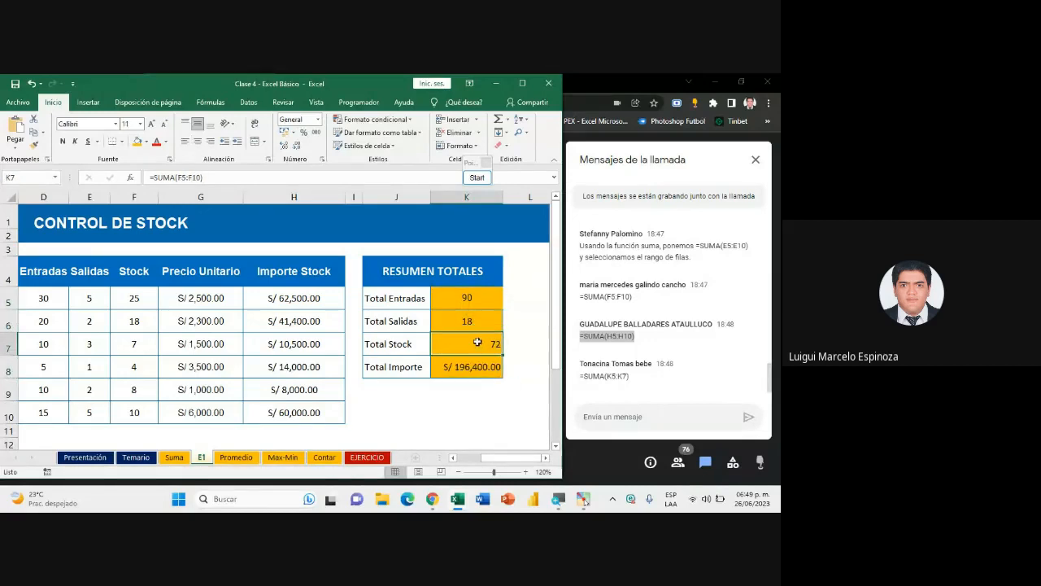
pyautogui.click(196, 142)
# Review the SUMA formulas in the Total Entradas, Total Salidas and Total Stock cells K5, K6 and K7
pyautogui.click(490, 301)
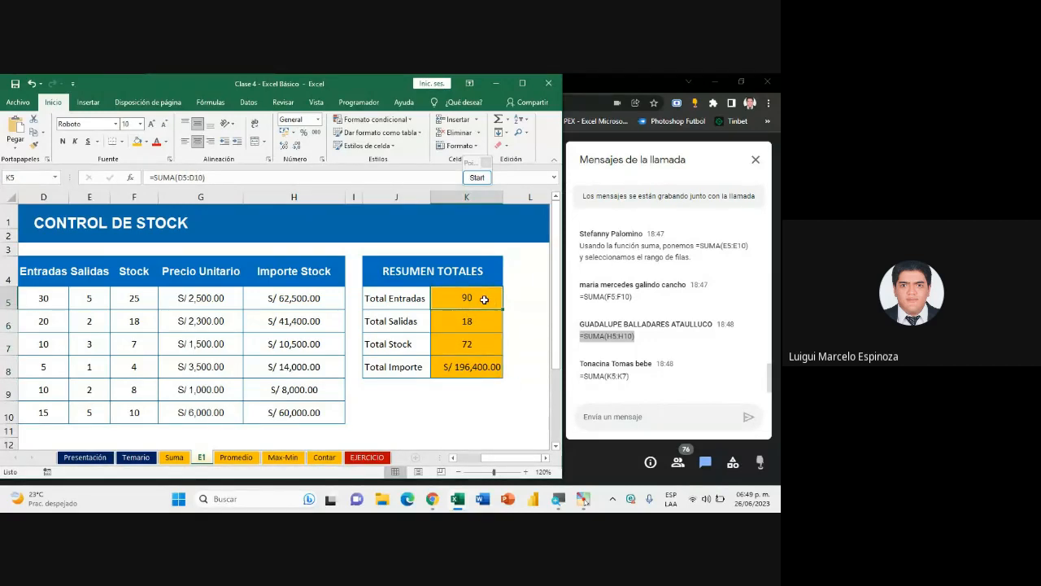
pyautogui.click(487, 322)
pyautogui.click(482, 345)
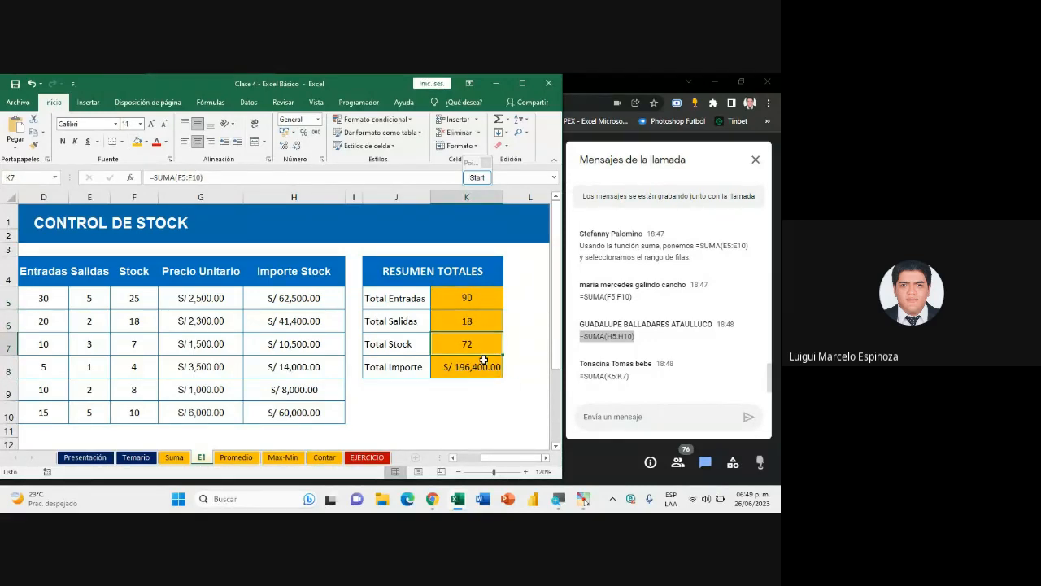
# Compare the ranges used by the SUMA formulas in Total Entradas cell K5 and Total Importe cell K8
pyautogui.click(483, 369)
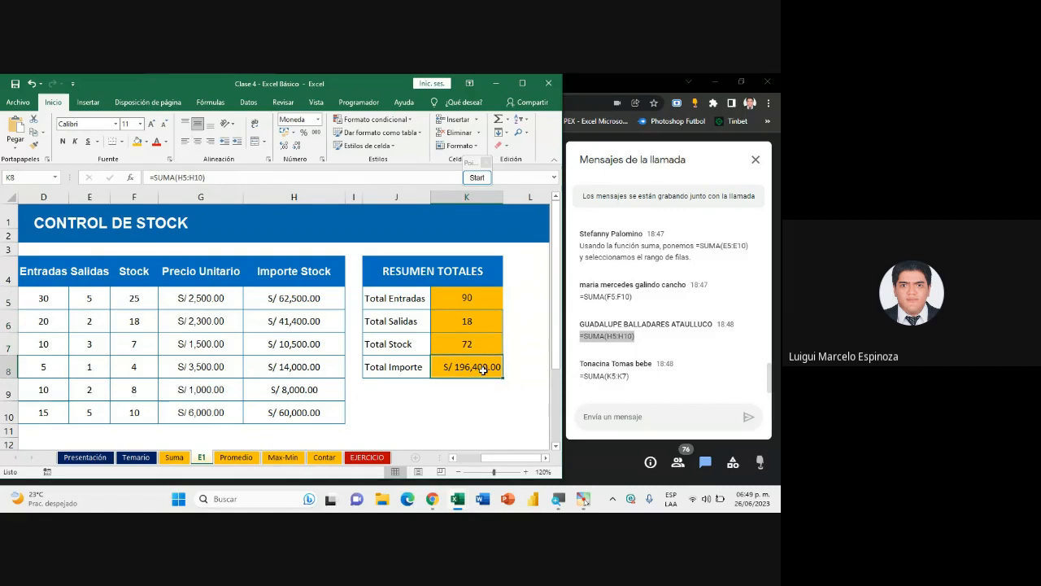
pyautogui.doubleClick(469, 297)
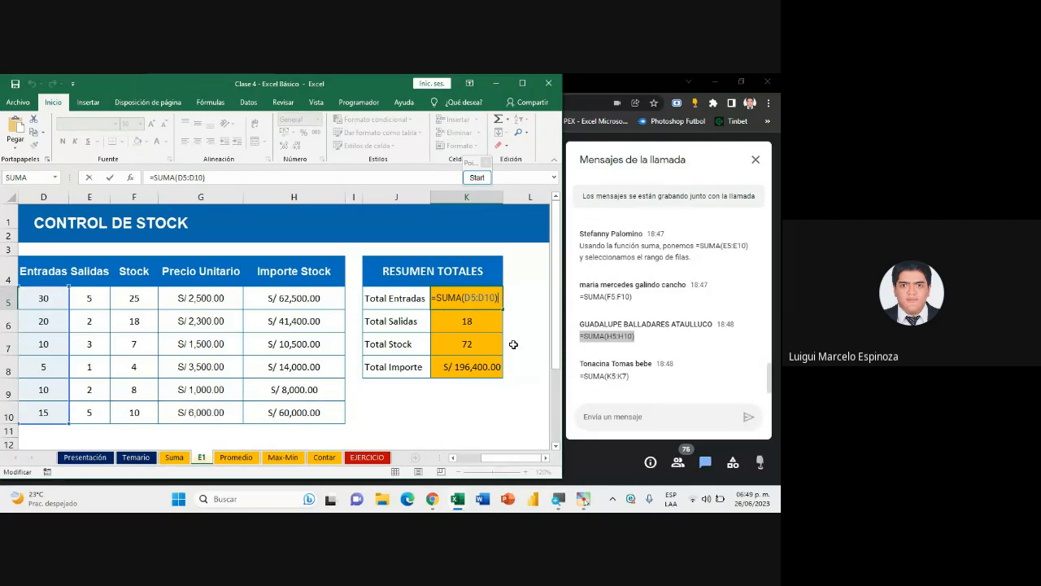
pyautogui.click(449, 389)
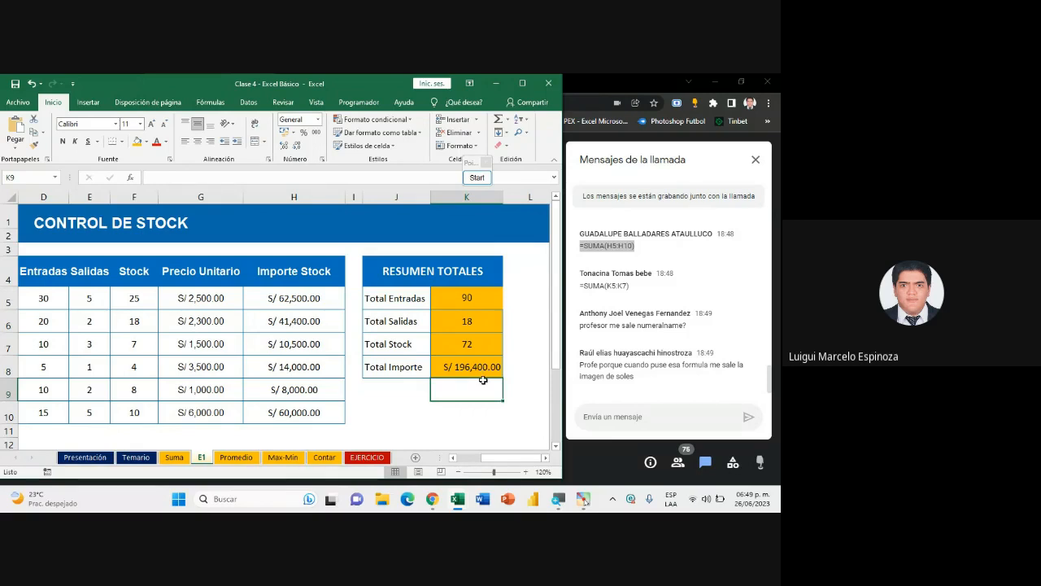
pyautogui.doubleClick(483, 369)
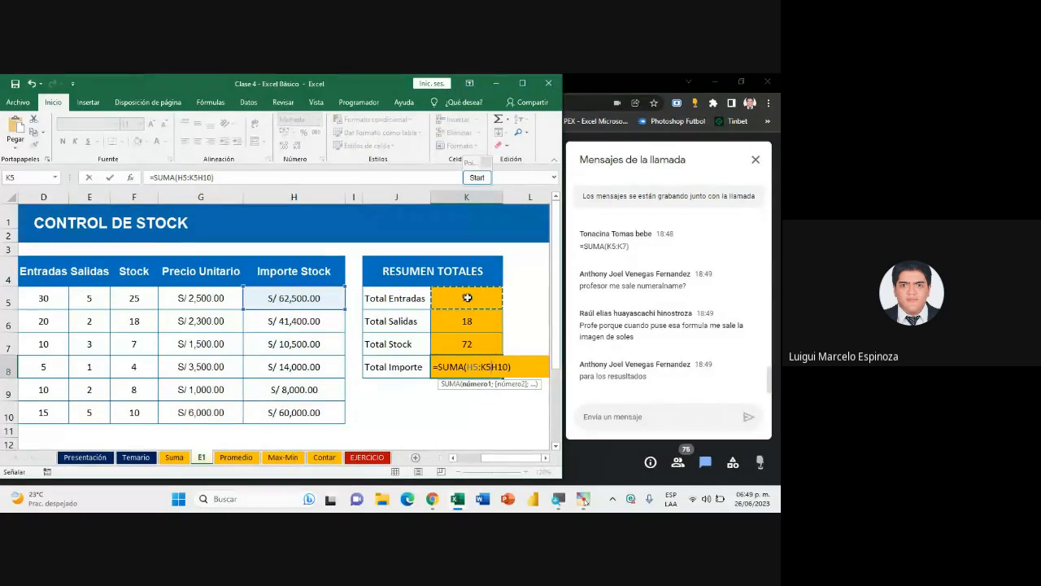
pyautogui.doubleClick(480, 300)
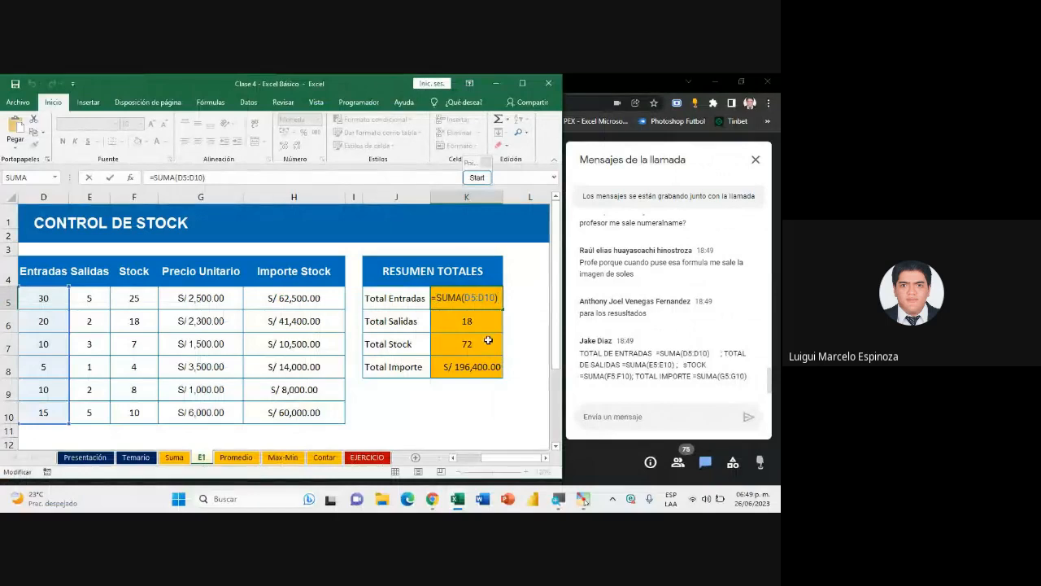
pyautogui.hotkey('ctrl', 'Return')
pyautogui.click(489, 365)
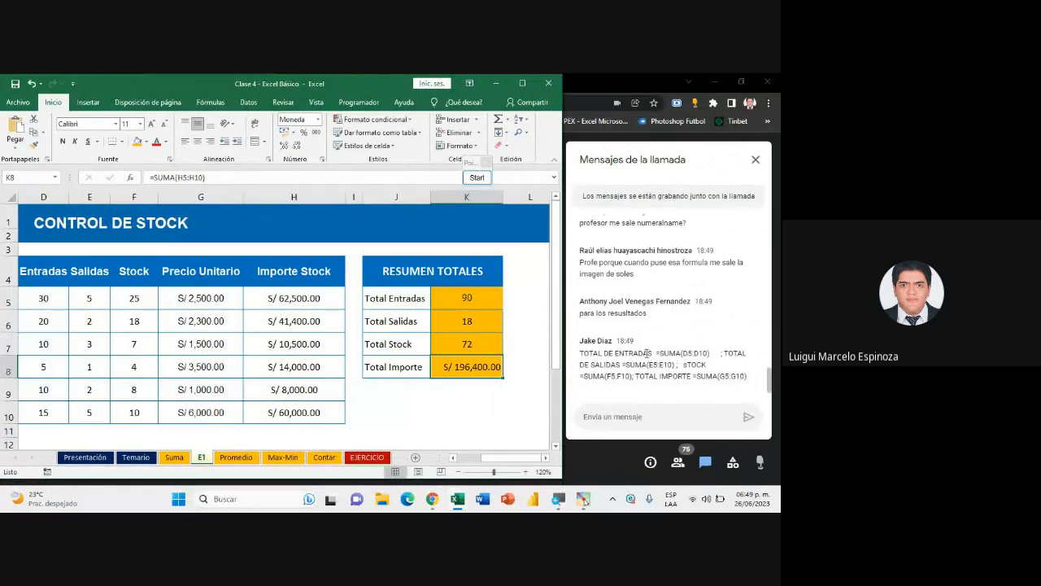
pyautogui.doubleClick(501, 368)
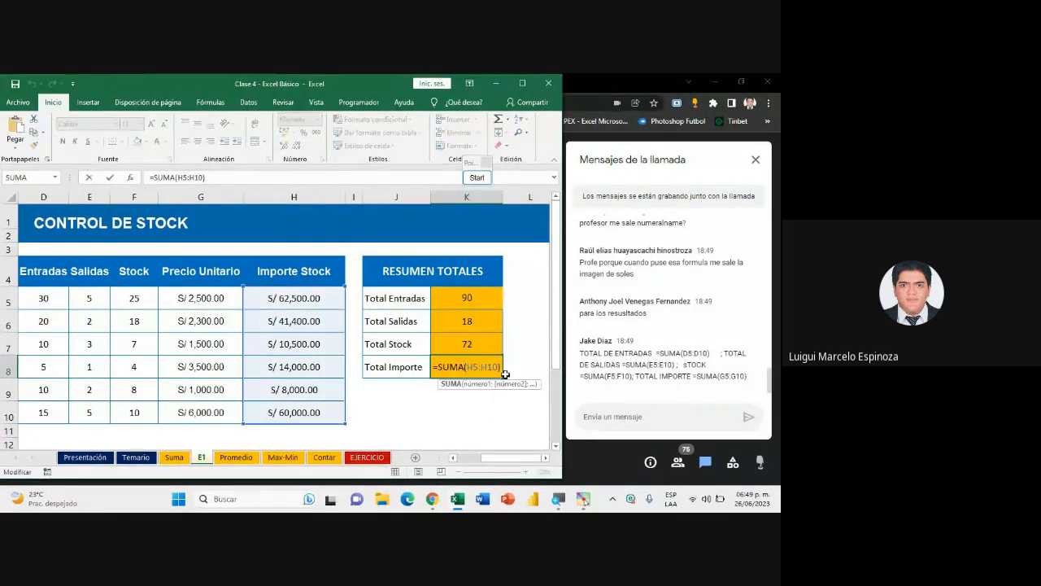
pyautogui.press('Return')
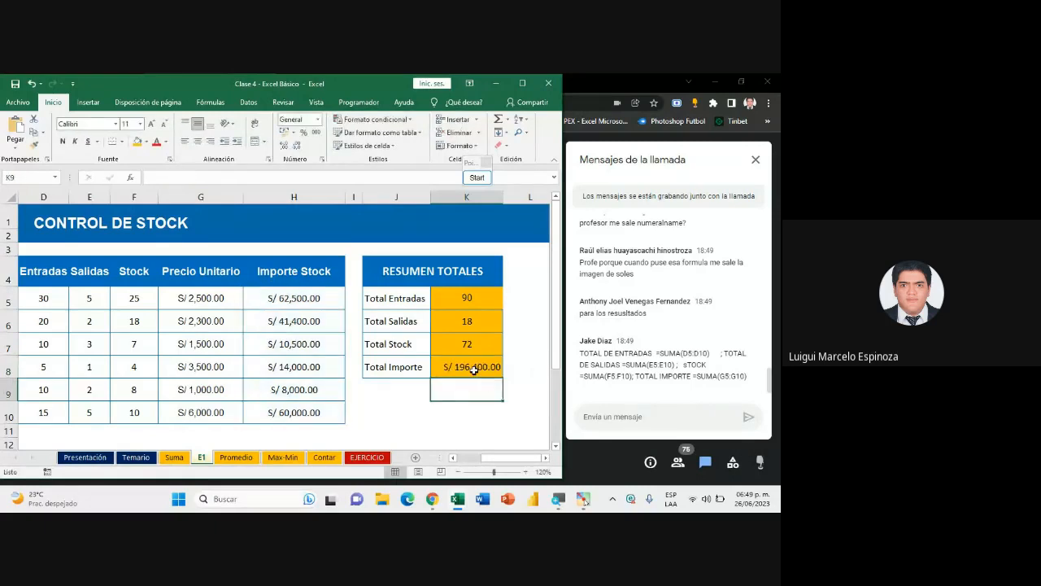
# Apply the S/ Español (Perú) accounting format to the Total Importe cell K8
pyautogui.click(475, 370)
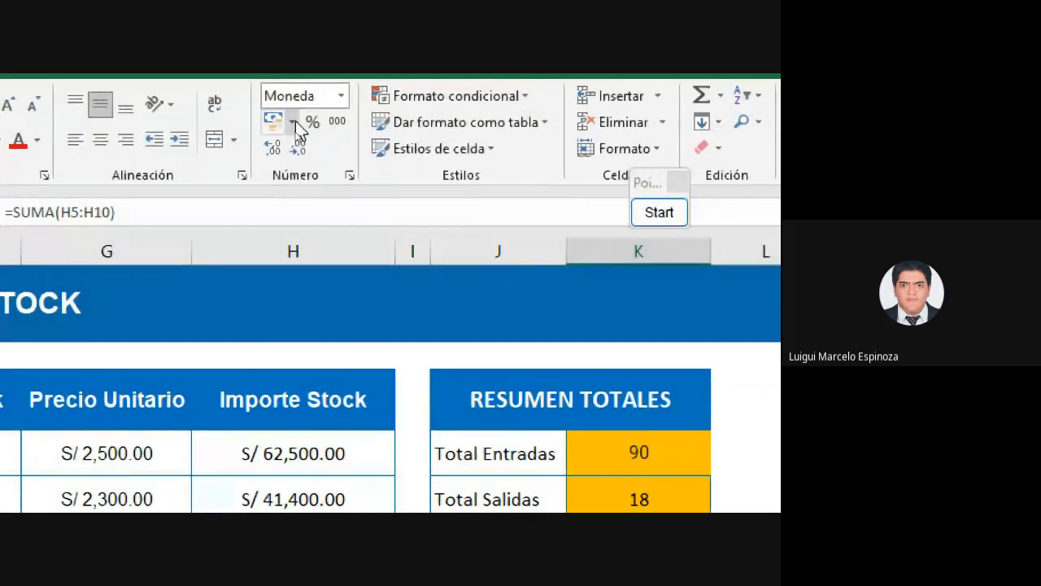
pyautogui.click(294, 123)
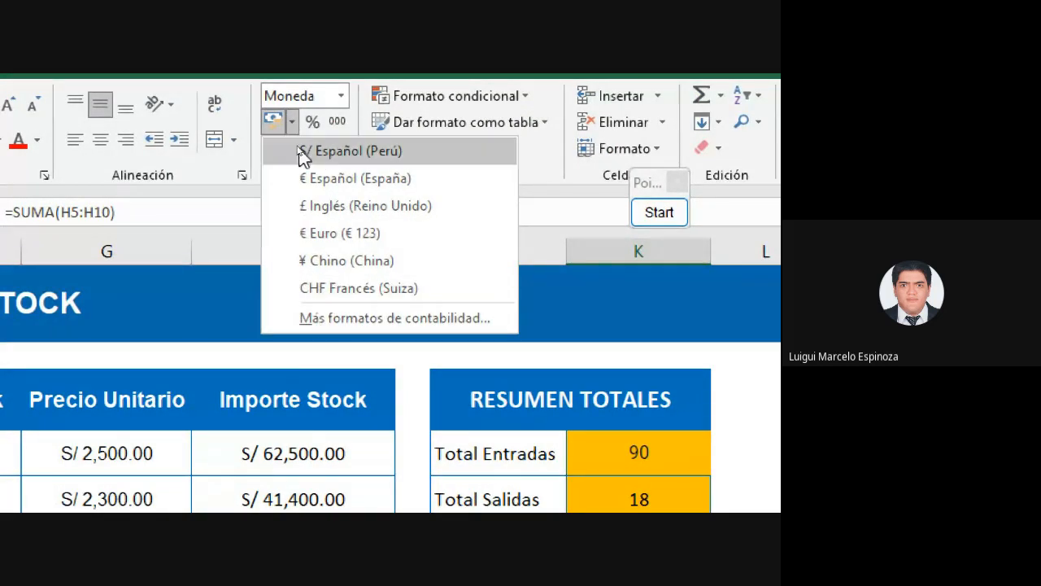
pyautogui.click(335, 151)
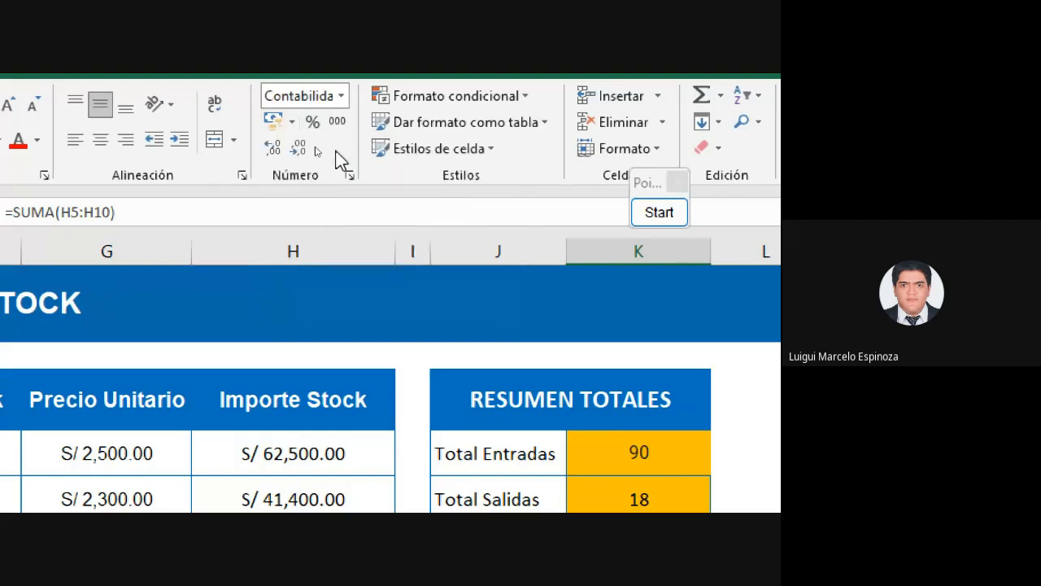
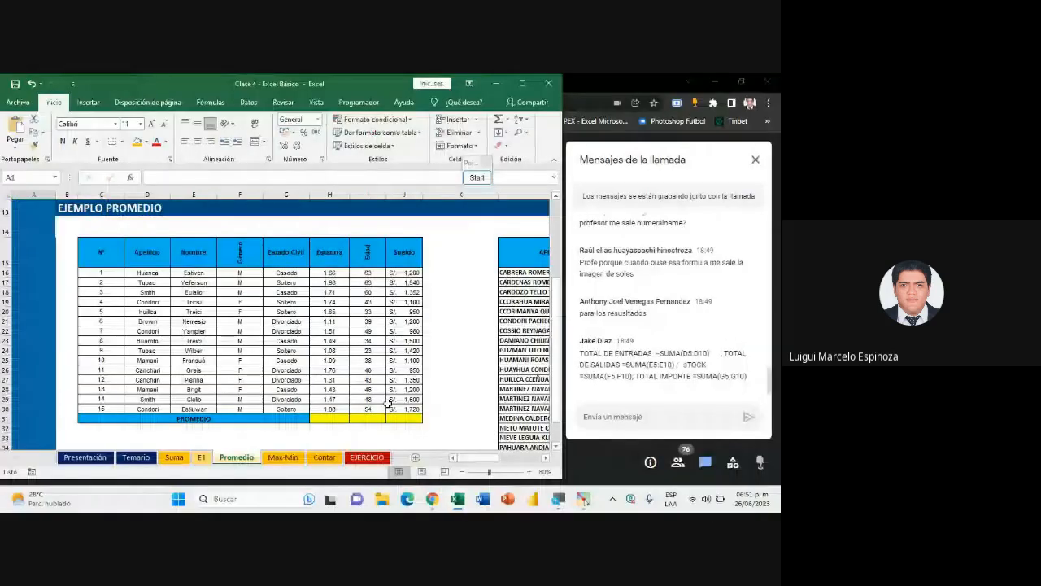
# Start a PROMEDIO formula in the Estatura cell of the PROMEDIO row, with H16 as first argument followed by a semicolon
pyautogui.click(313, 467)
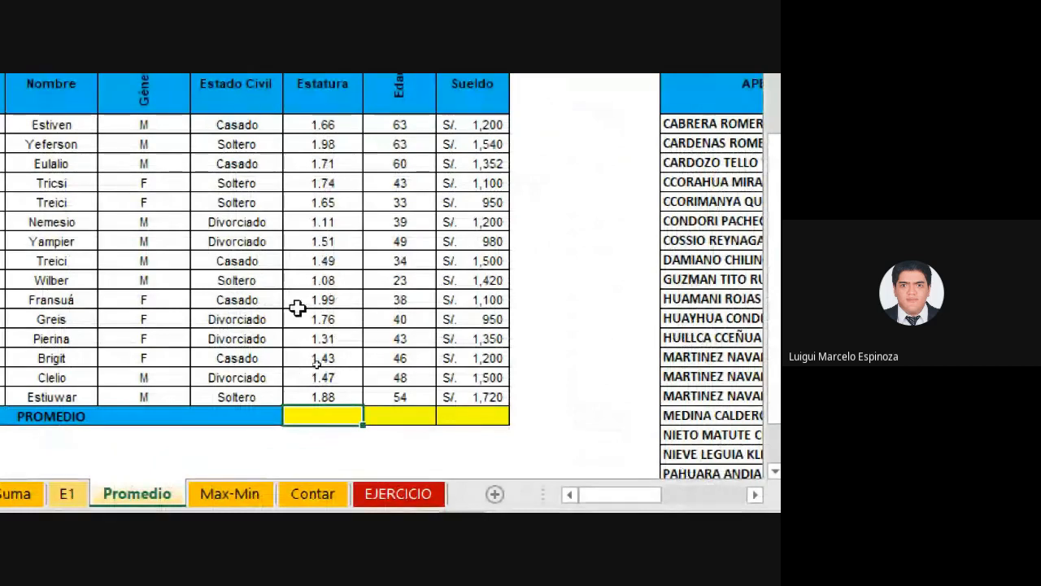
pyautogui.doubleClick(319, 417)
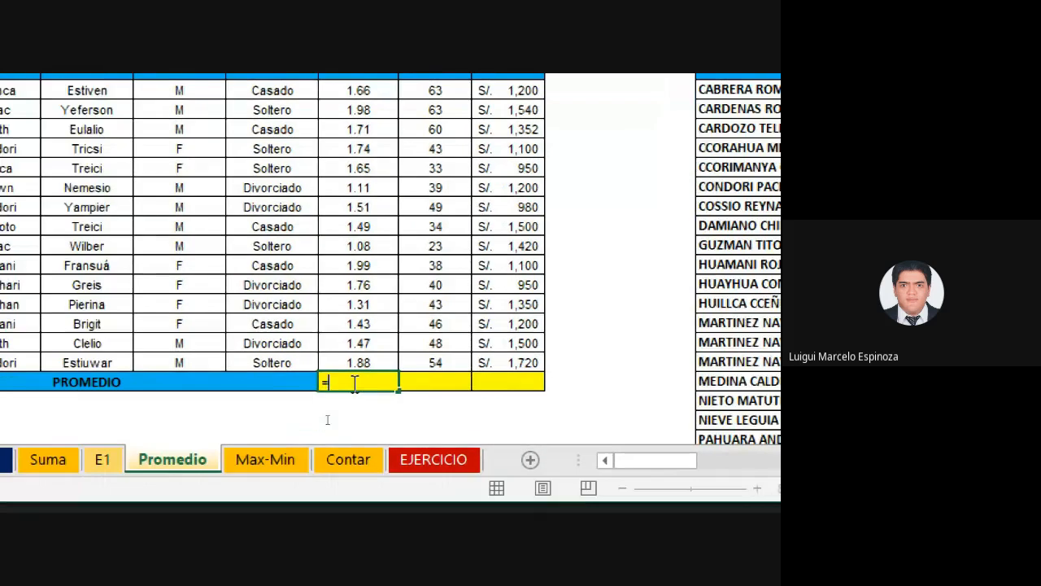
pyautogui.write('=')
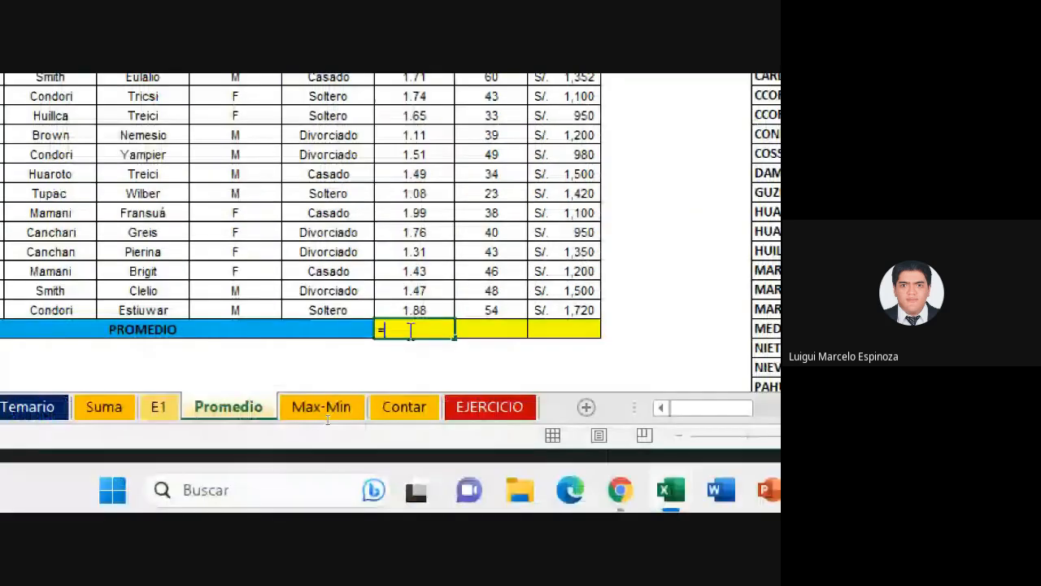
pyautogui.write('PROMEDI')
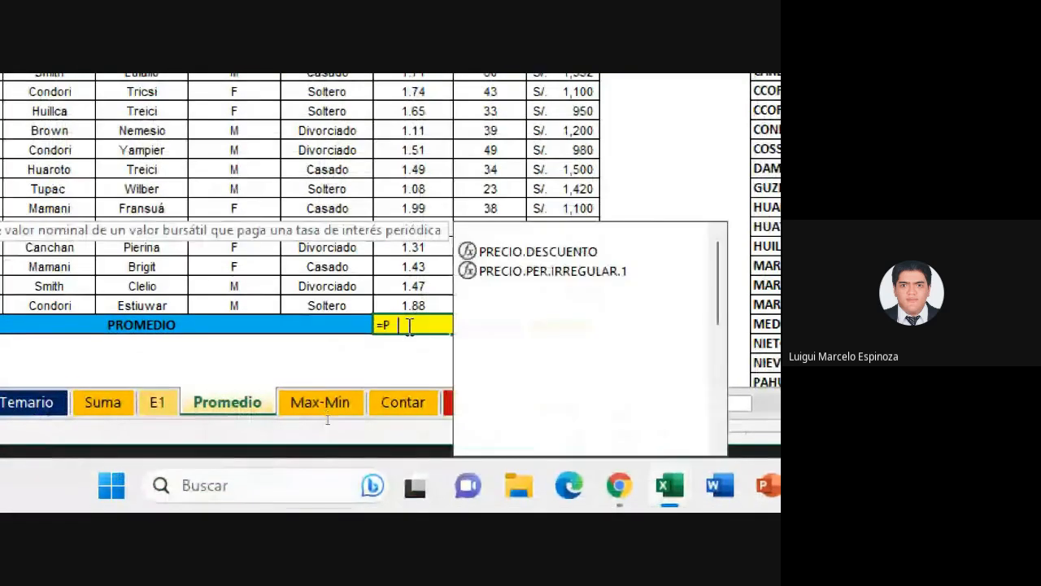
pyautogui.write('O(')
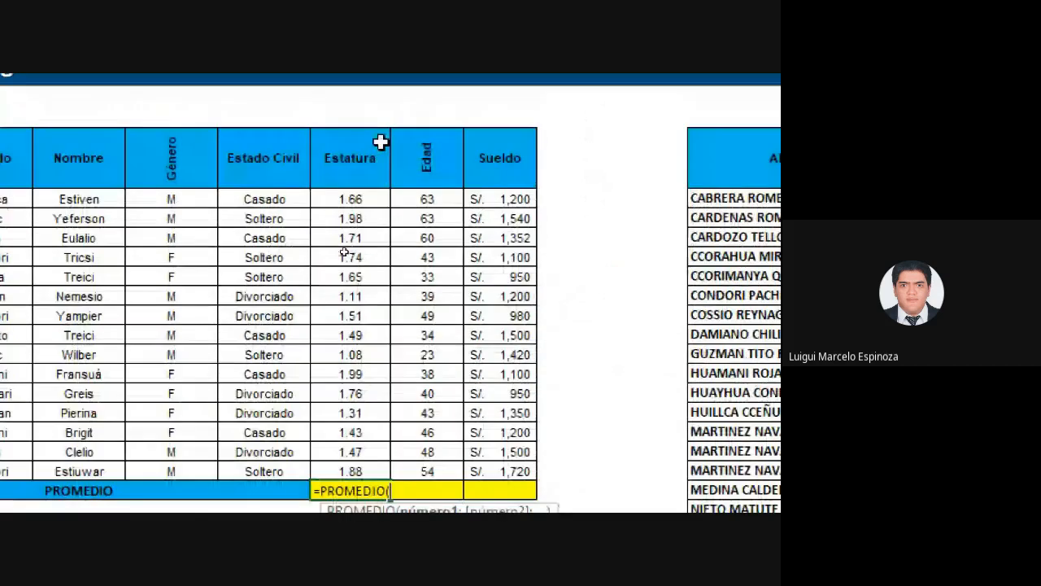
pyautogui.click(357, 199)
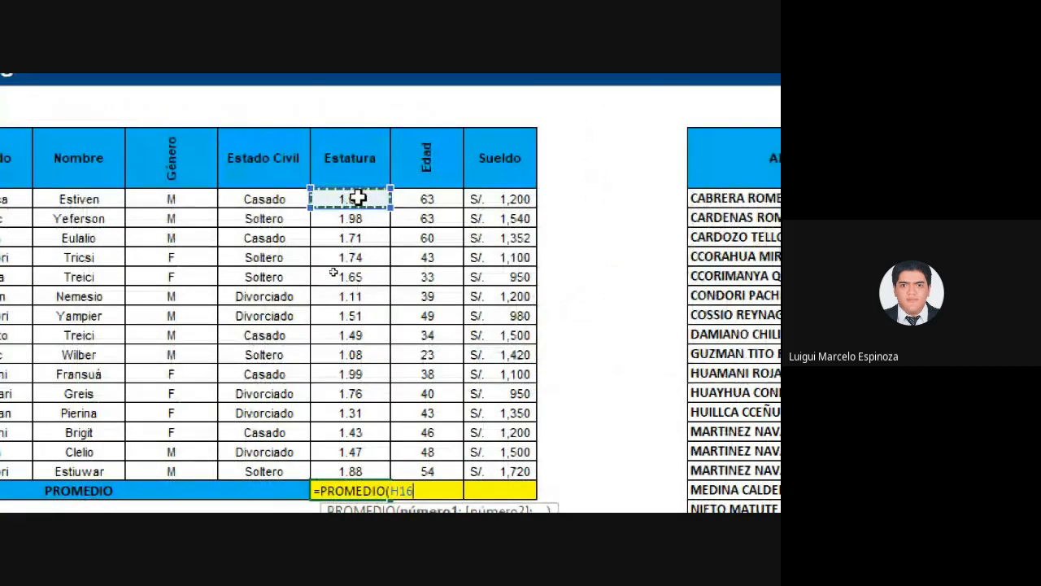
pyautogui.write(';')
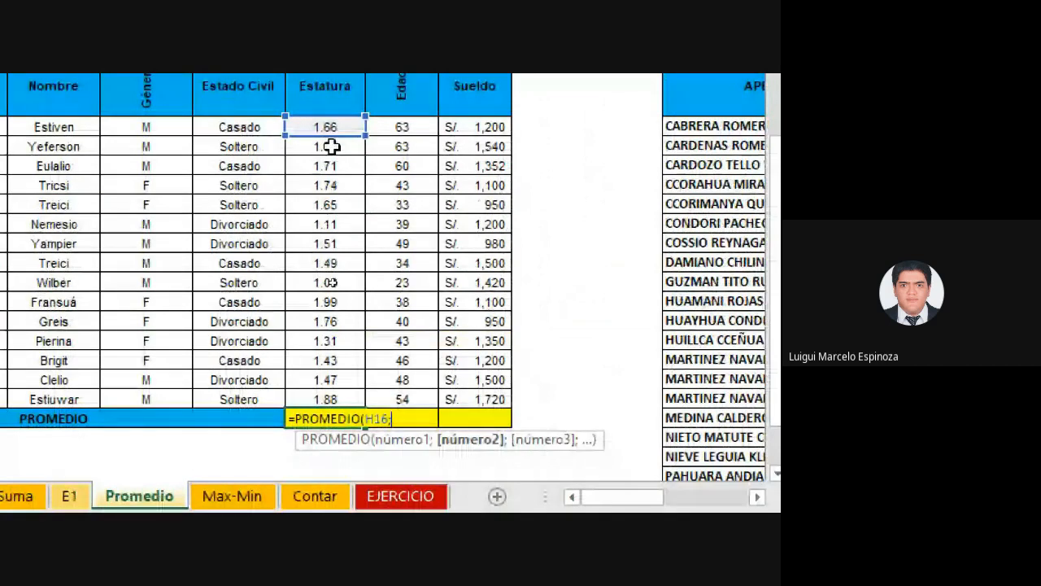
pyautogui.click(332, 149)
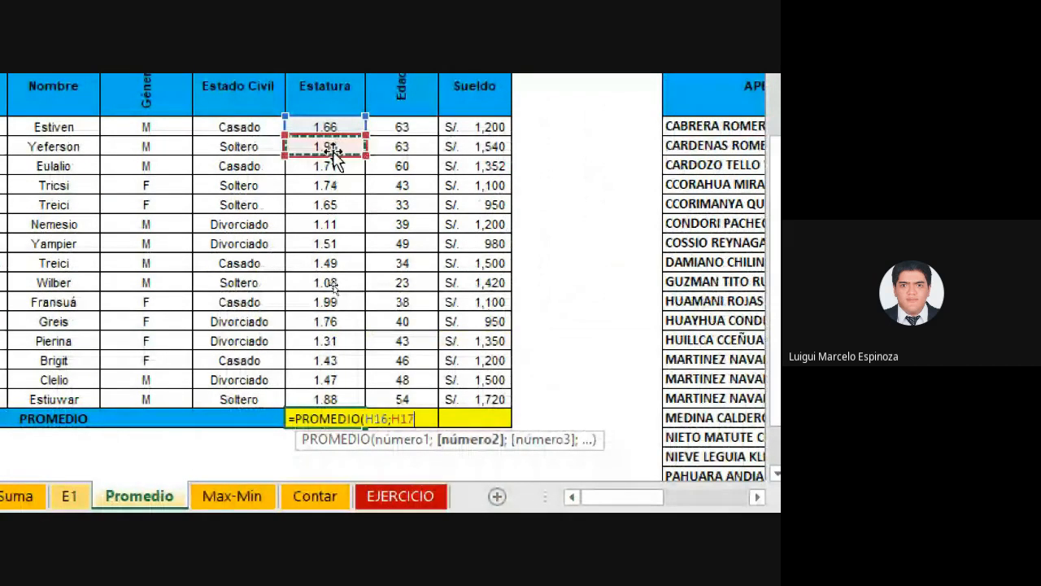
pyautogui.write(';')
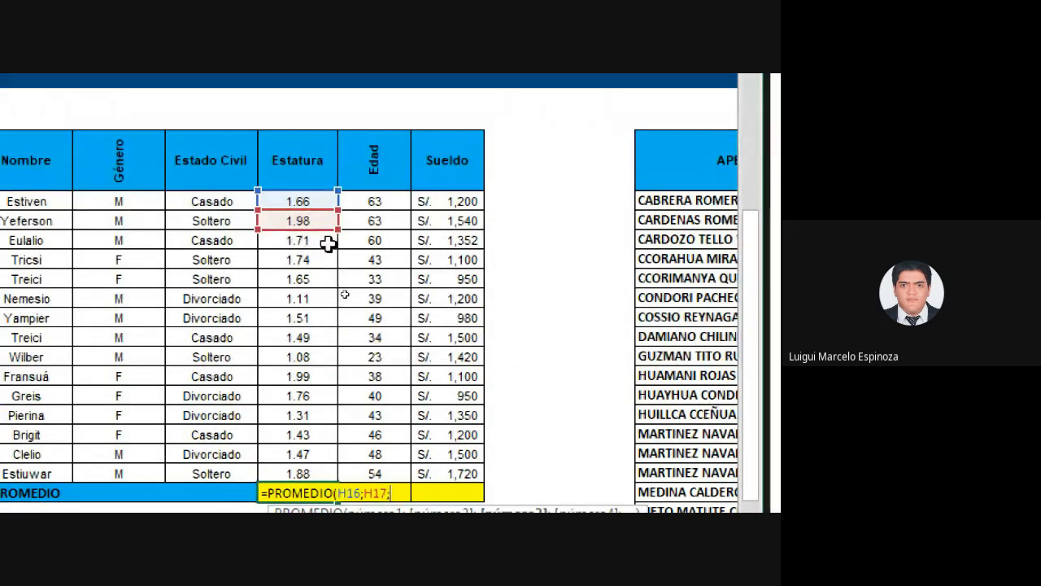
pyautogui.press('Escape')
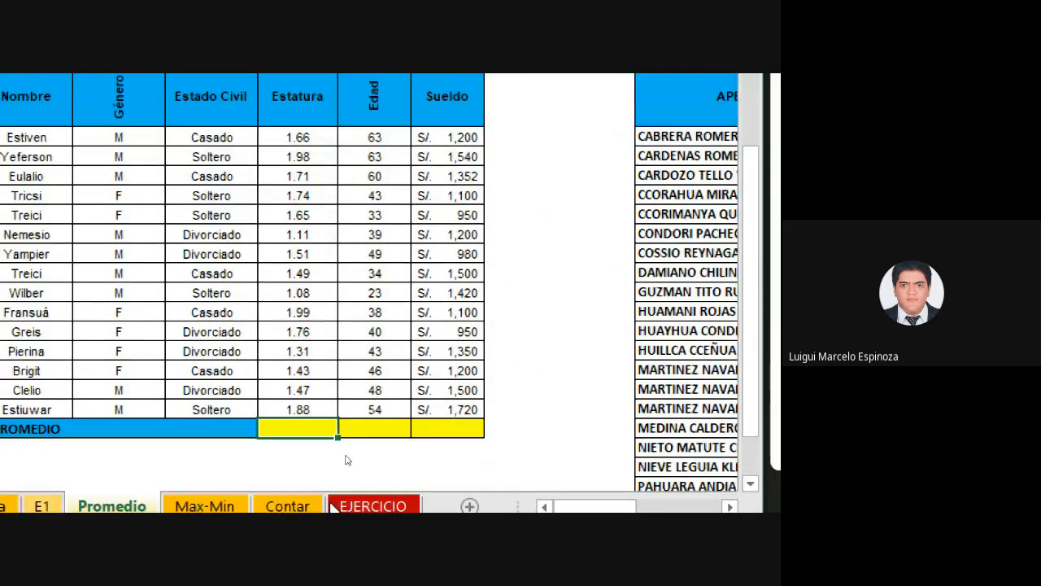
# Calculate the average height in the PROMEDIO row of the Estatura column with =PROMEDIO(H16:H30)
pyautogui.doubleClick(306, 423)
pyautogui.write('=')
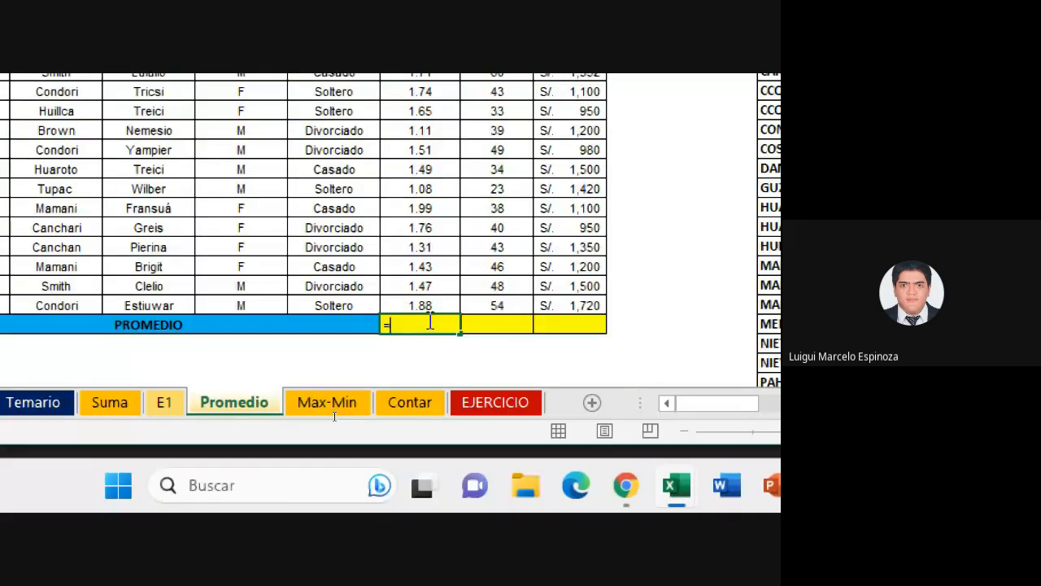
pyautogui.write('PROMEDIO')
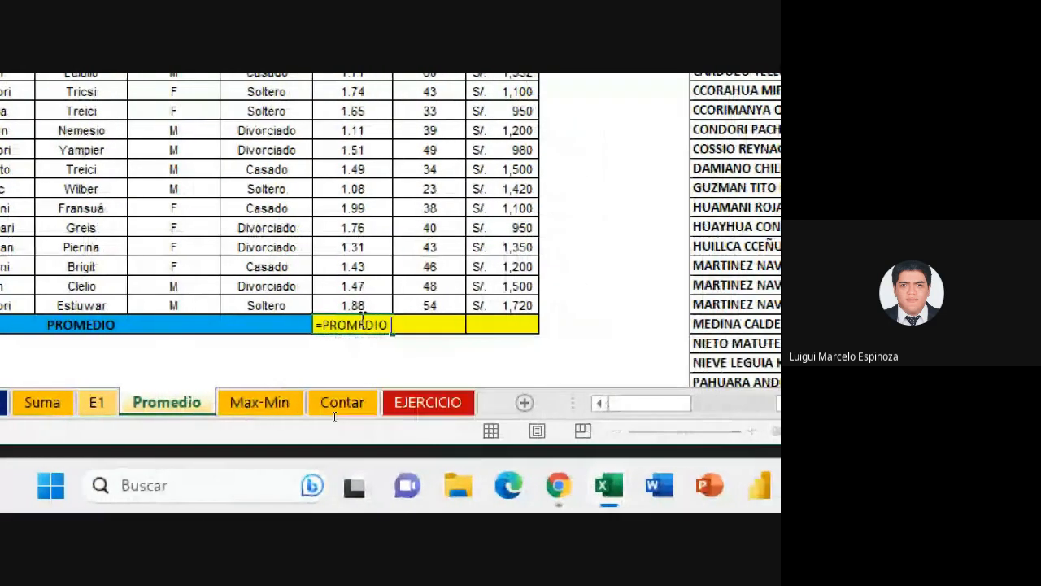
pyautogui.write('(')
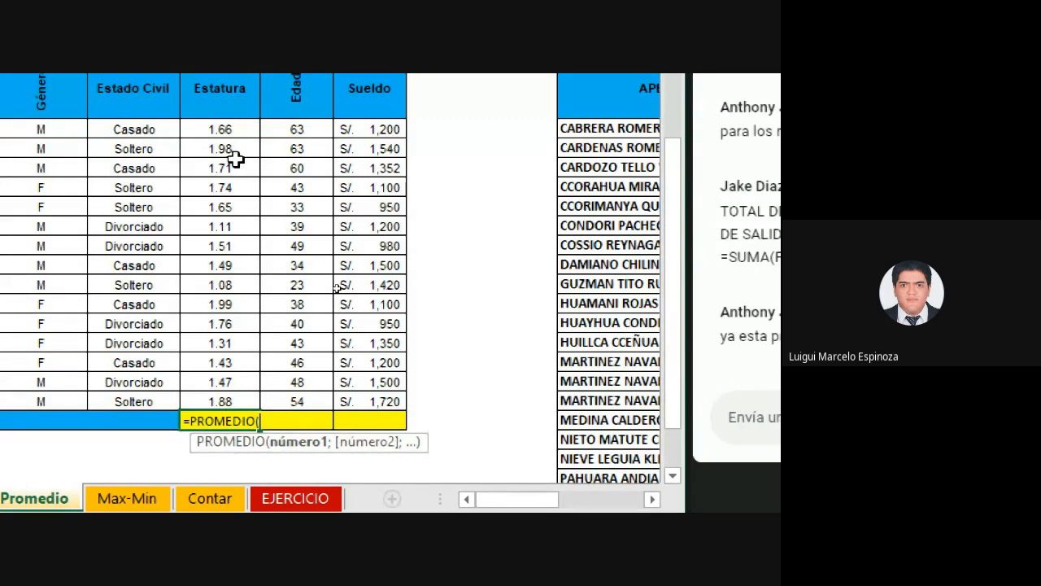
pyautogui.moveTo(210, 128); pyautogui.dragTo(224, 400)
pyautogui.moveTo(217, 126); pyautogui.dragTo(234, 398)
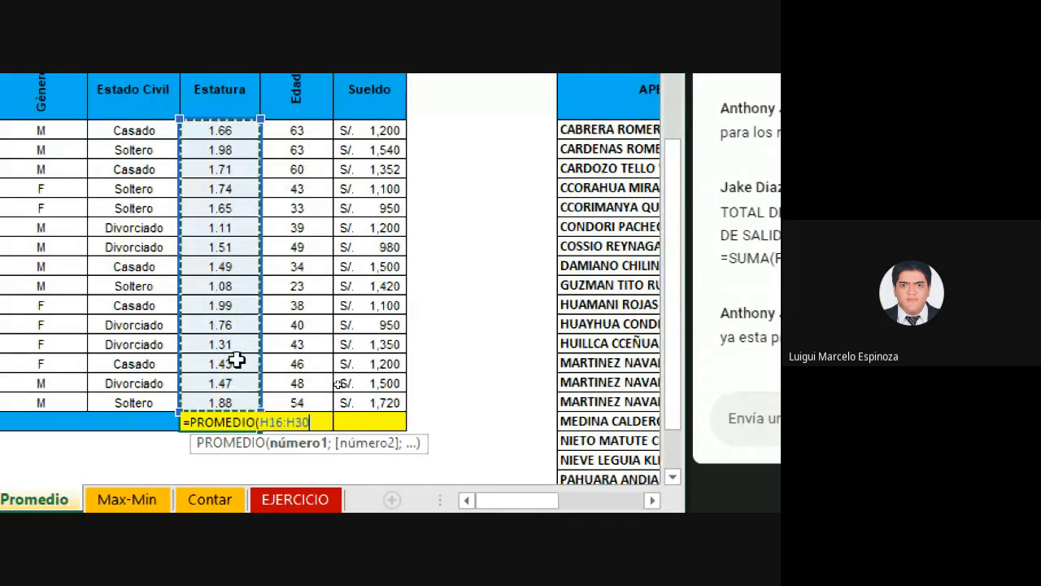
pyautogui.moveTo(216, 130); pyautogui.dragTo(246, 402)
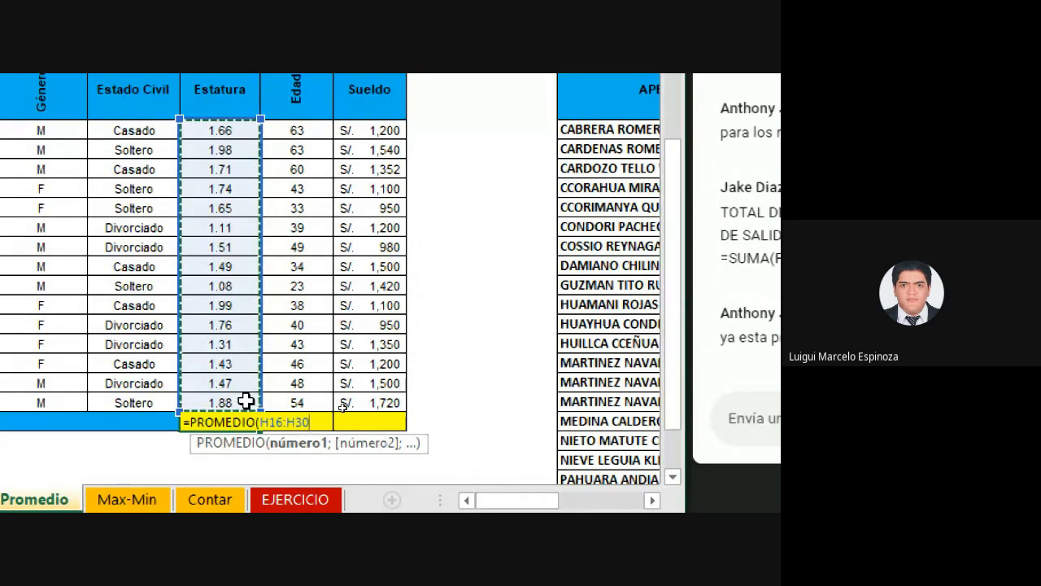
pyautogui.write(')')
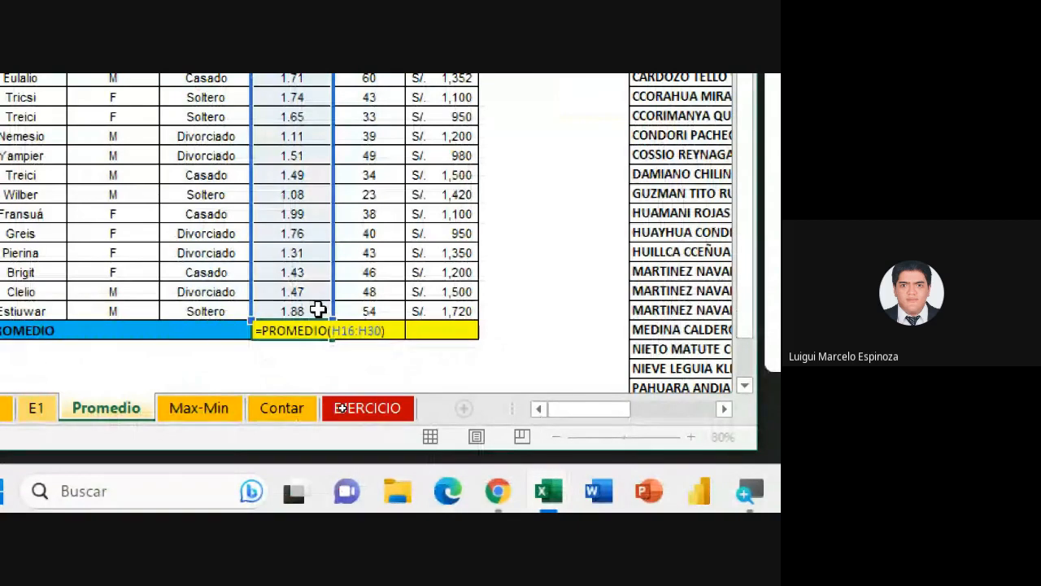
pyautogui.press('Return')
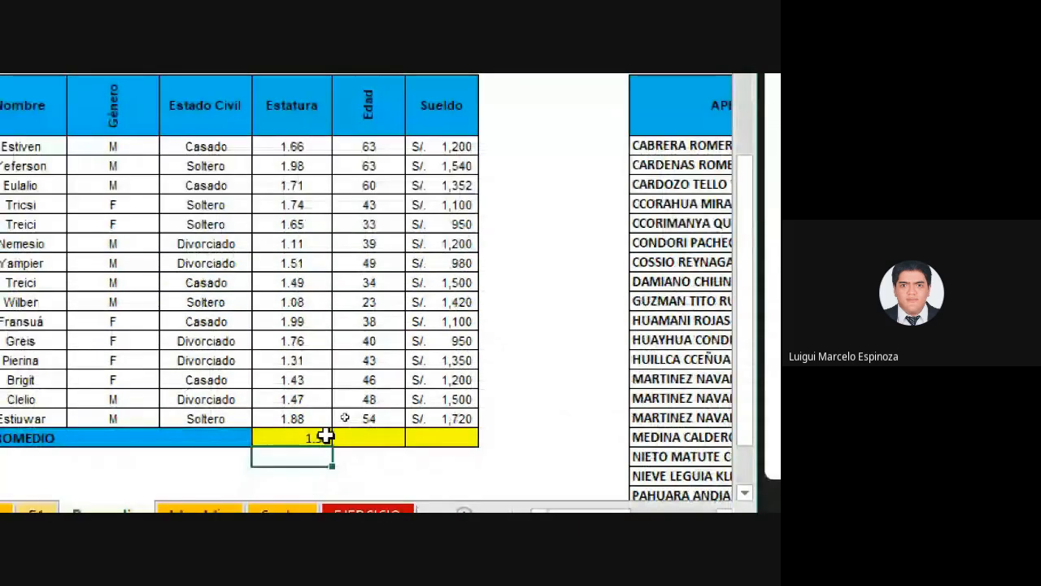
# Copy the Estatura average formula across the PROMEDIO row to the Edad and Sueldo columns
pyautogui.click(281, 439)
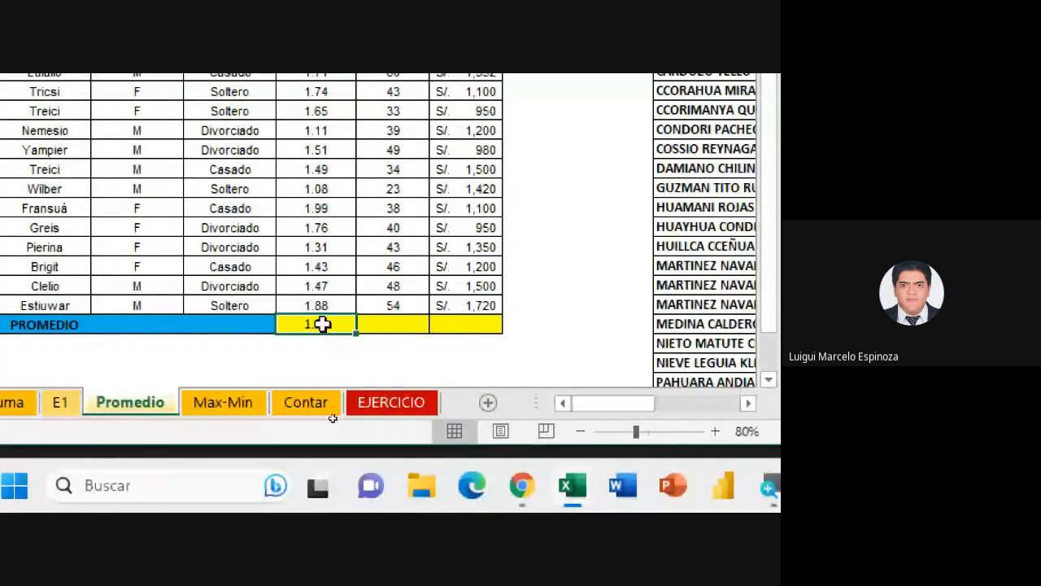
pyautogui.doubleClick(319, 415)
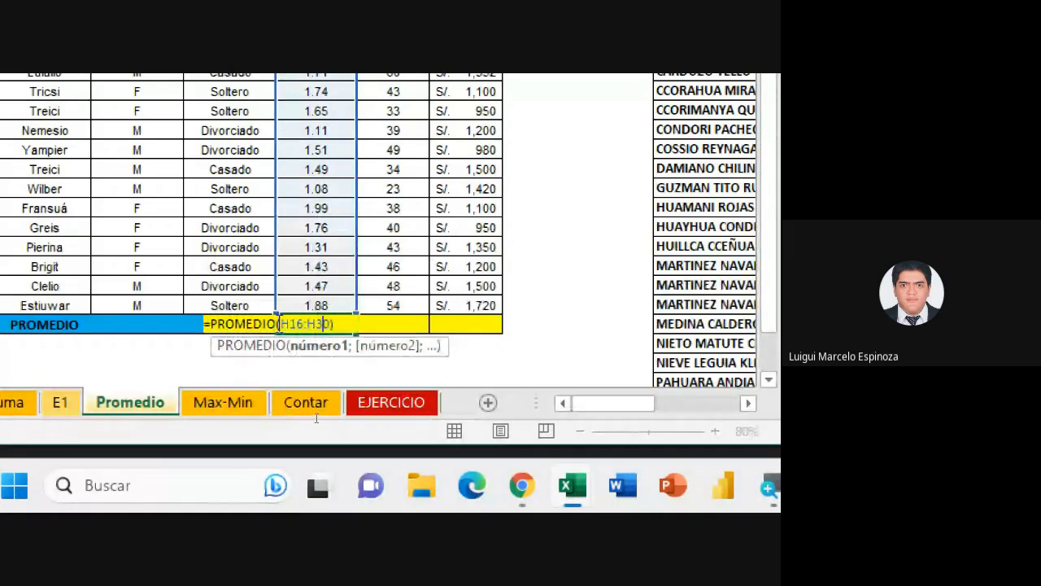
pyautogui.click(340, 325)
pyautogui.press('Return')
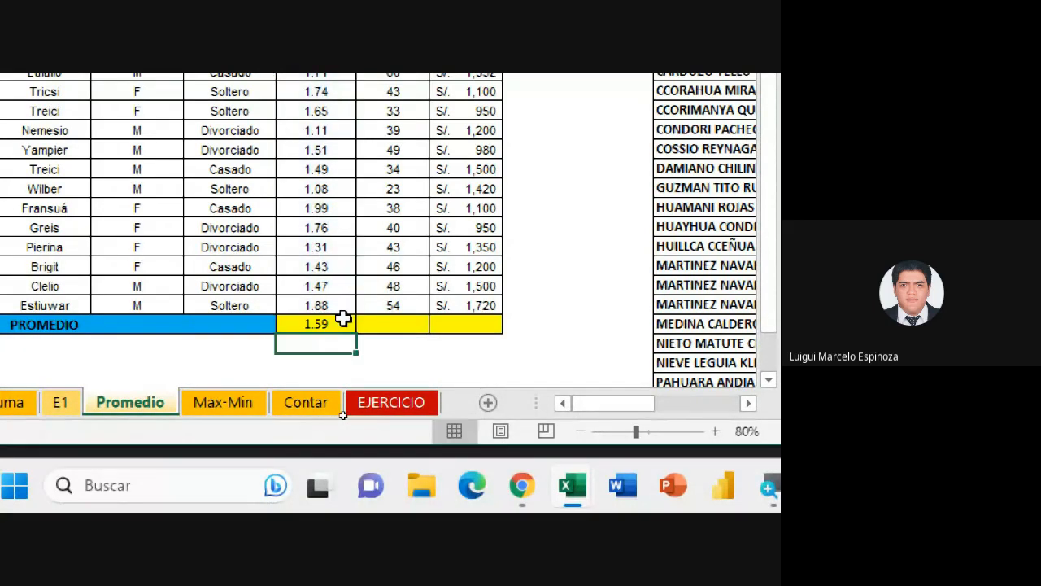
pyautogui.click(339, 325)
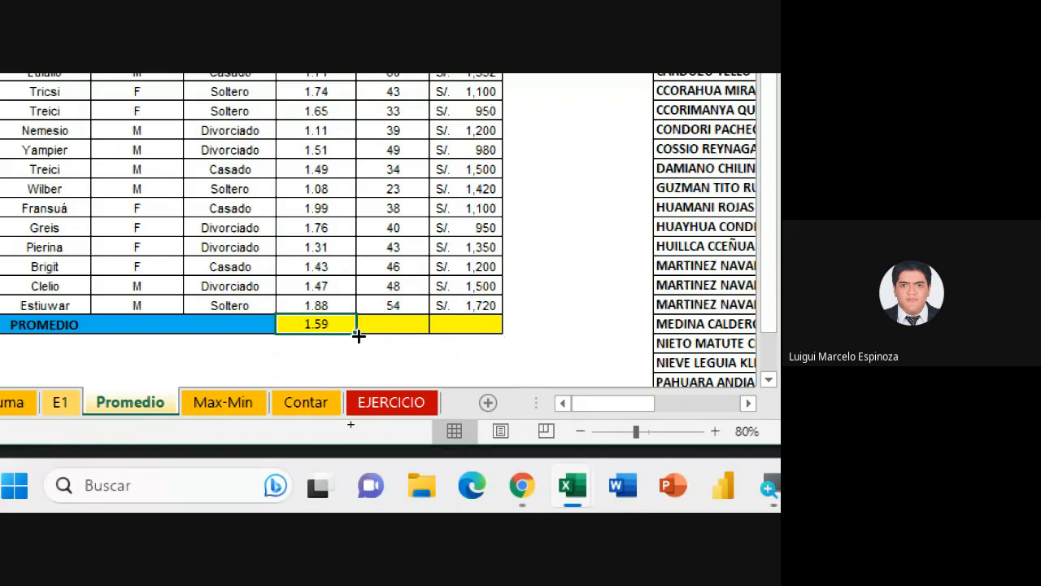
pyautogui.moveTo(354, 335); pyautogui.dragTo(489, 334)
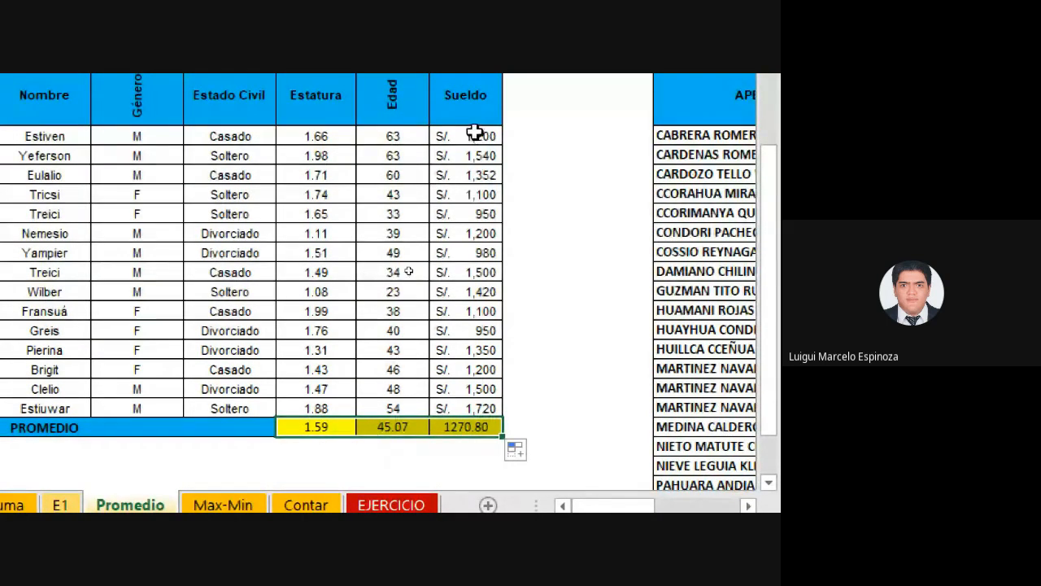
# Apply the Contabilidad number format to the average of the Sueldo column in cell J31
pyautogui.click(462, 428)
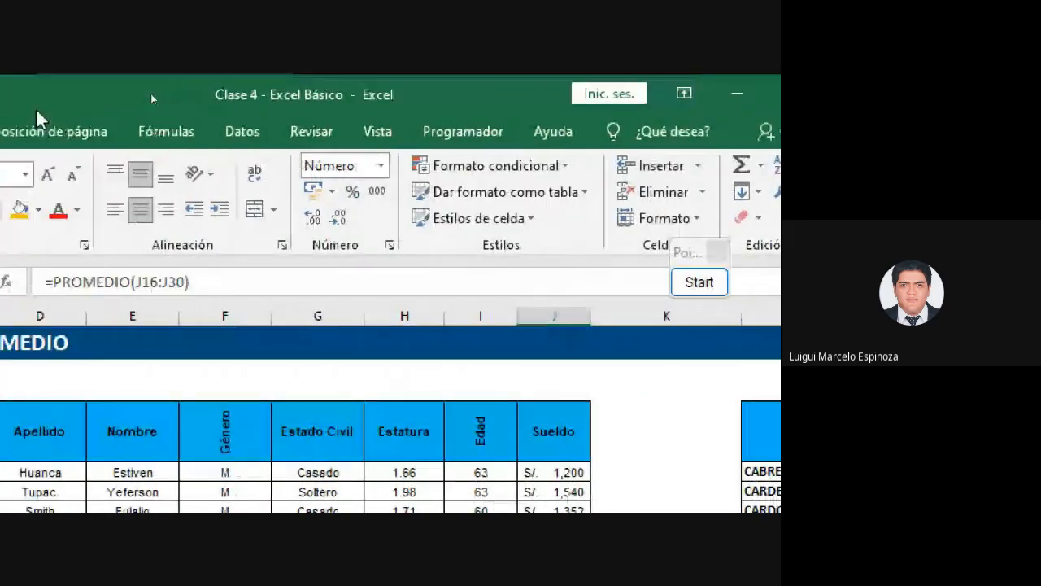
pyautogui.click(381, 165)
pyautogui.click(382, 167)
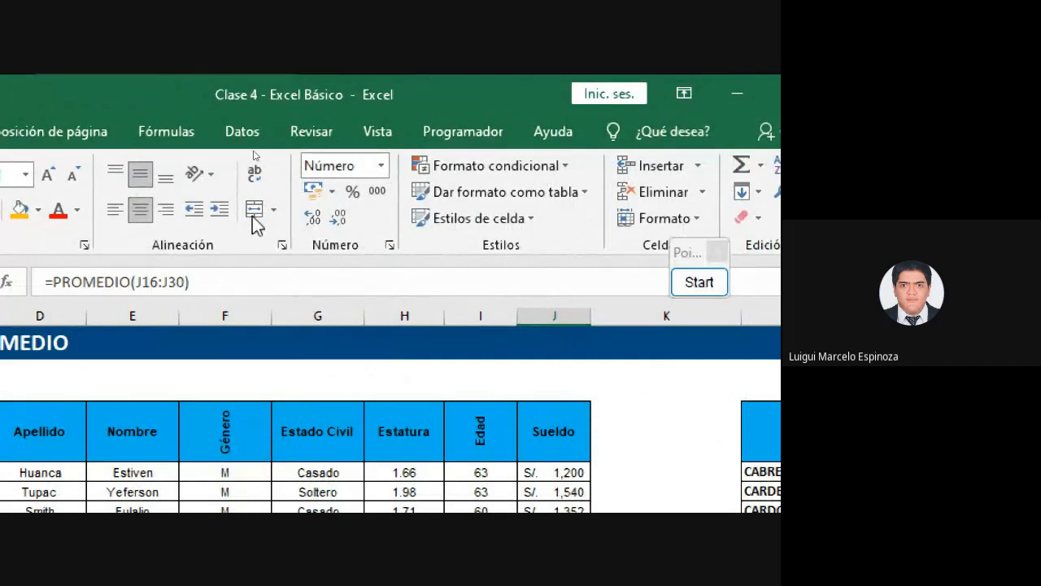
pyautogui.click(380, 168)
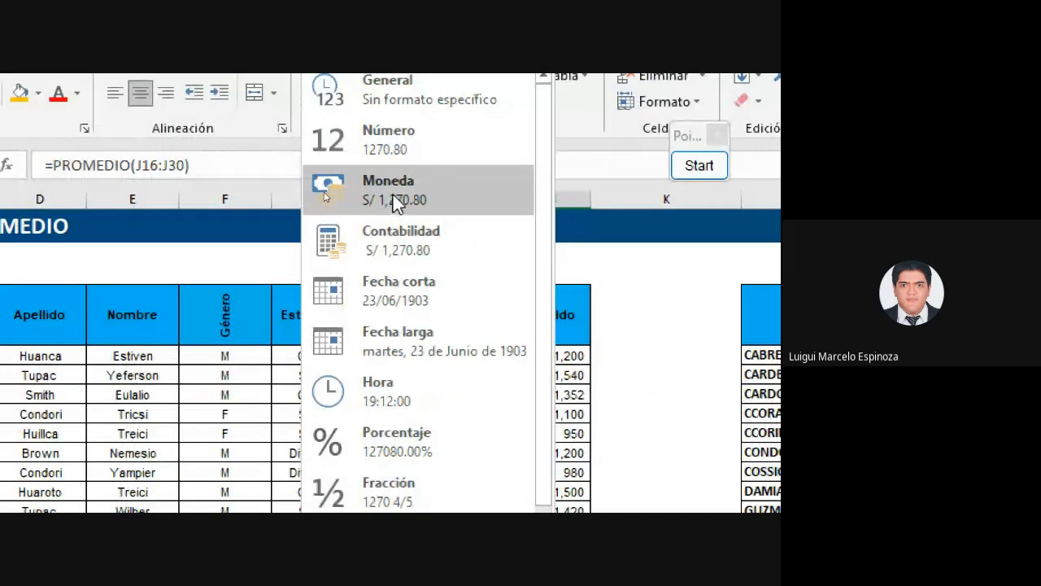
pyautogui.click(393, 194)
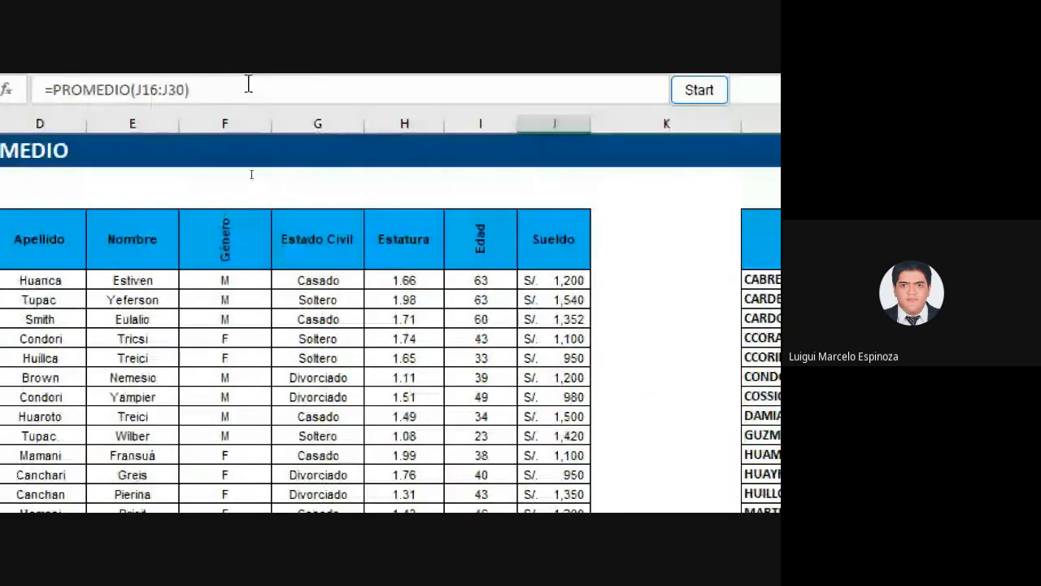
pyautogui.click(381, 167)
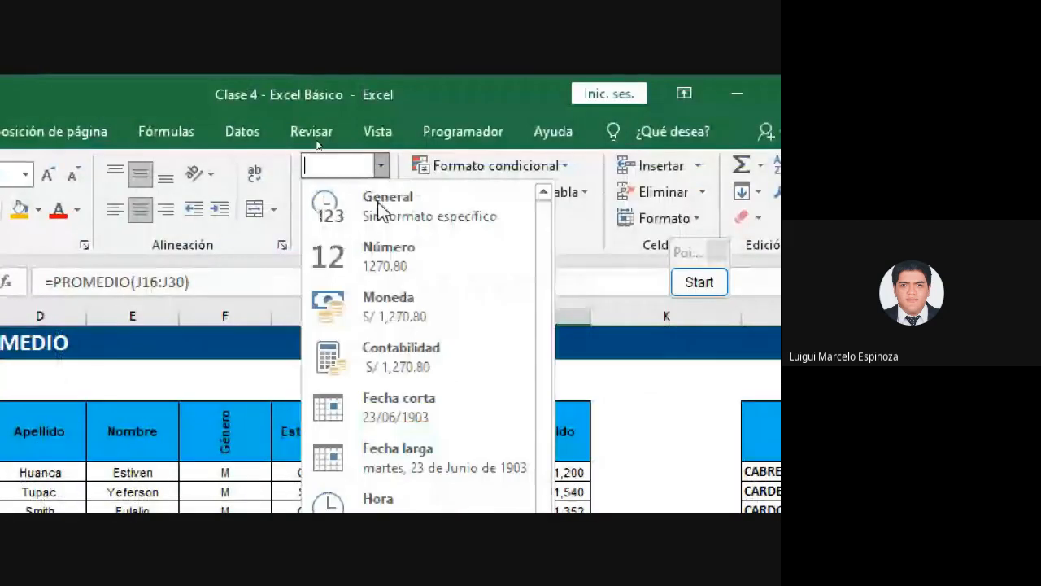
pyautogui.click(393, 358)
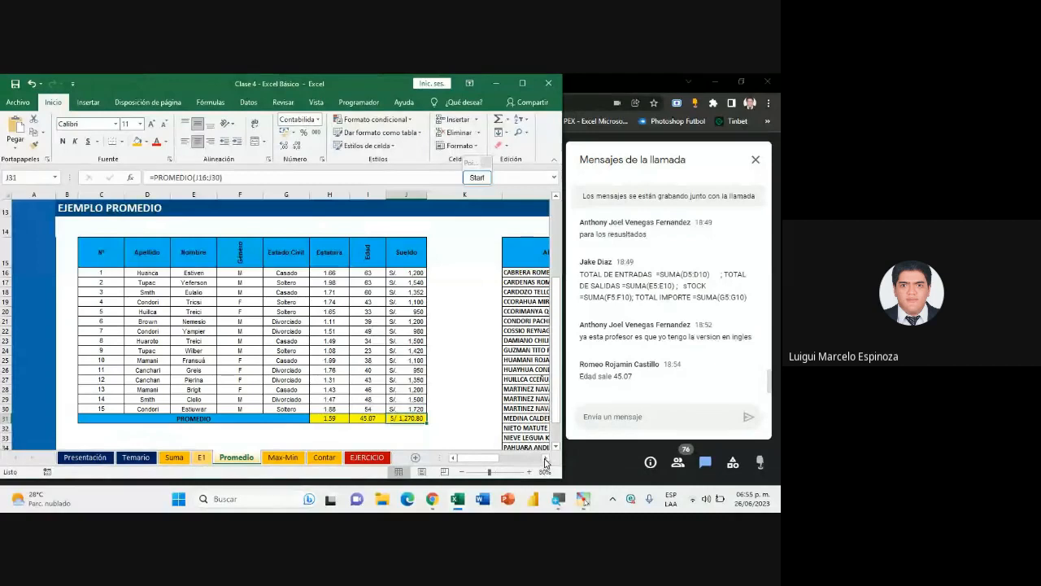
# Widen column Q of the student grades table so the CALIFICACIÓN FINAL heading fits without splitting a word
pyautogui.hscroll(6, 544, 461)
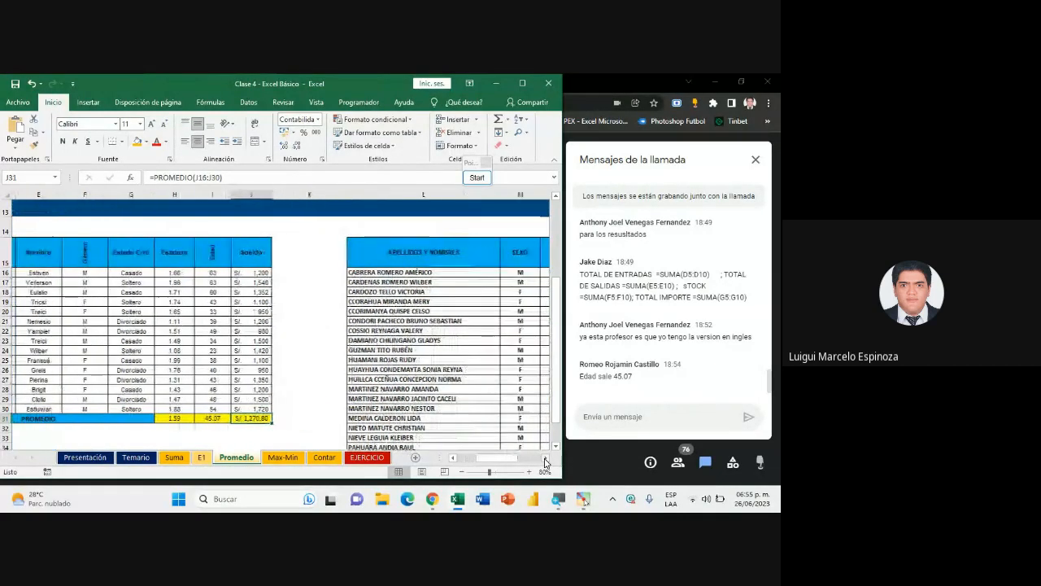
pyautogui.hscroll(2, 544, 461)
pyautogui.scroll(-1, 439, 375)
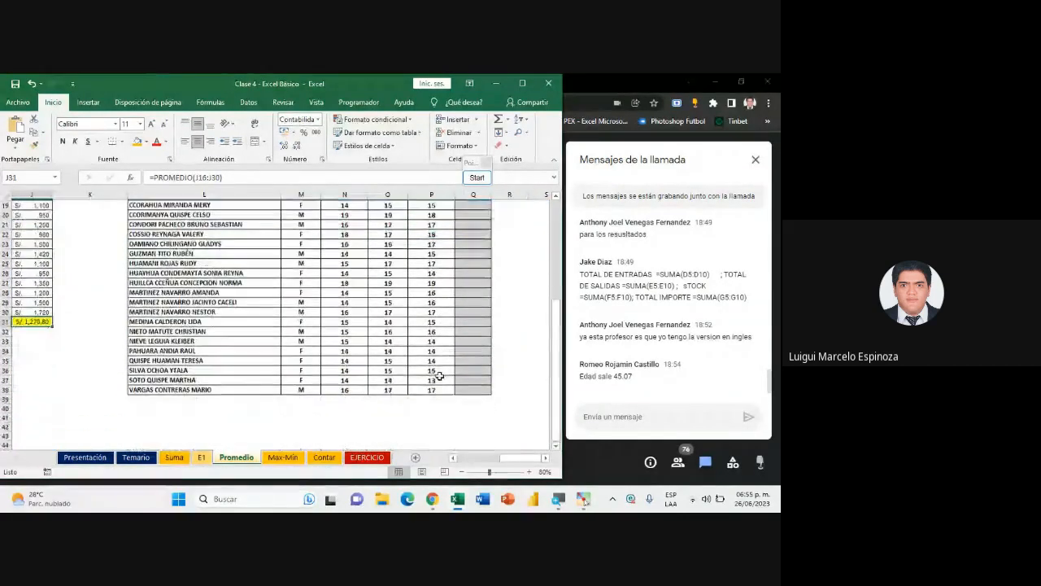
pyautogui.scroll(1, 439, 375)
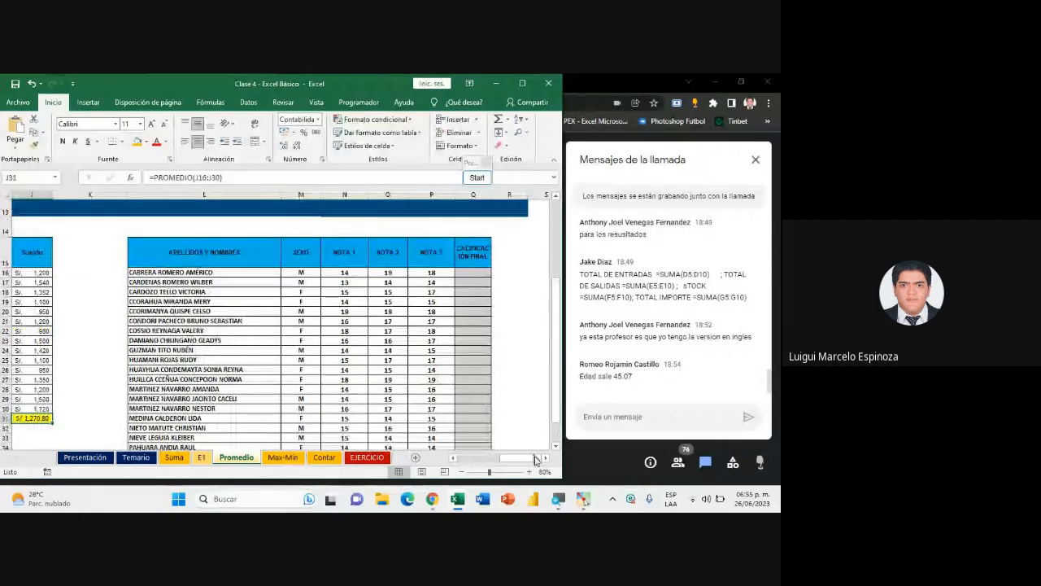
pyautogui.click(556, 450)
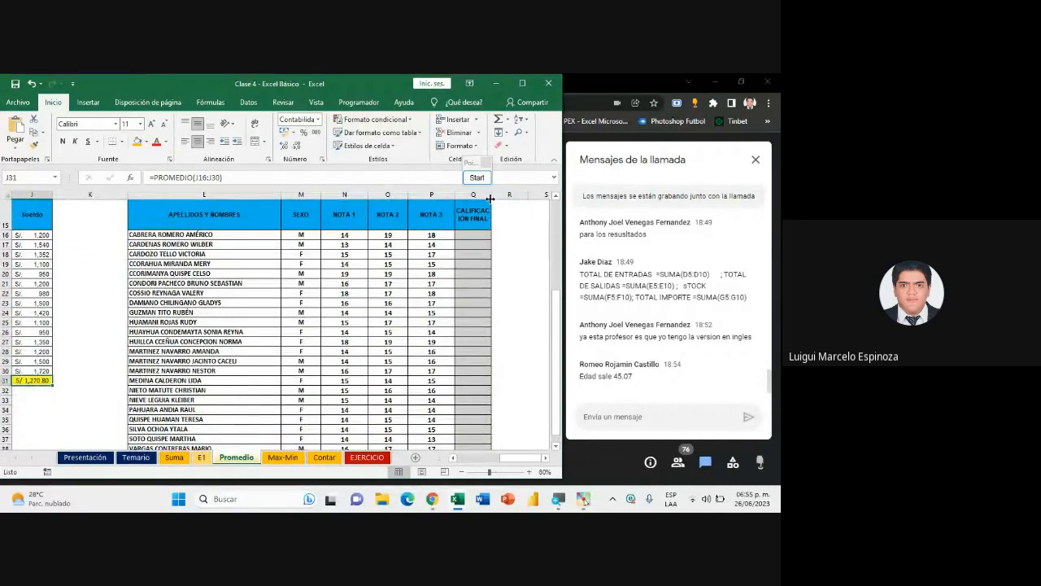
pyautogui.moveTo(491, 197); pyautogui.dragTo(506, 196)
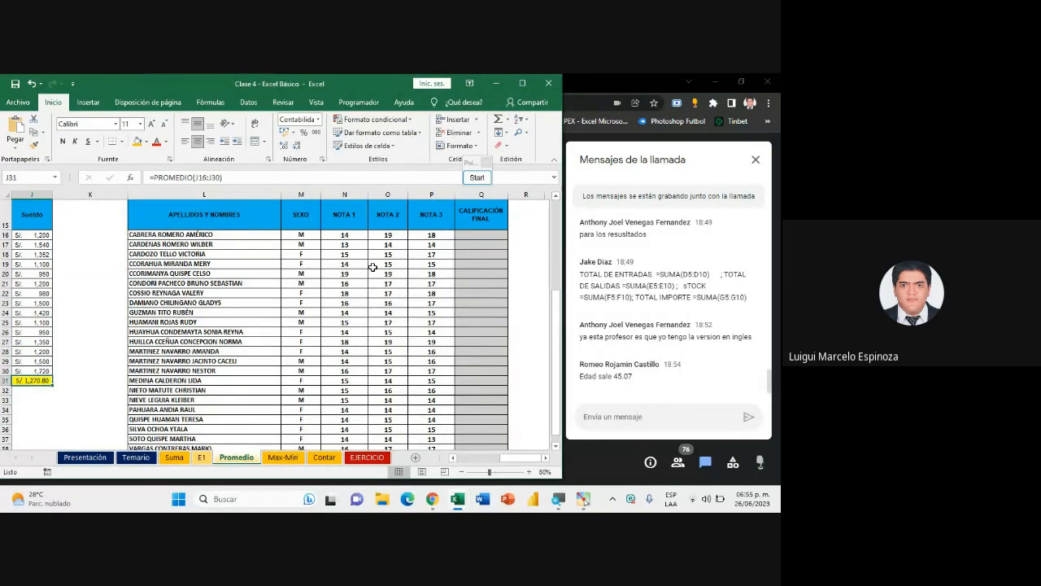
# Calculate the first student's final grade in cell Q16 with =PROMEDIO(N16:P16), averaging NOTA 1 to NOTA 3
pyautogui.click(476, 235)
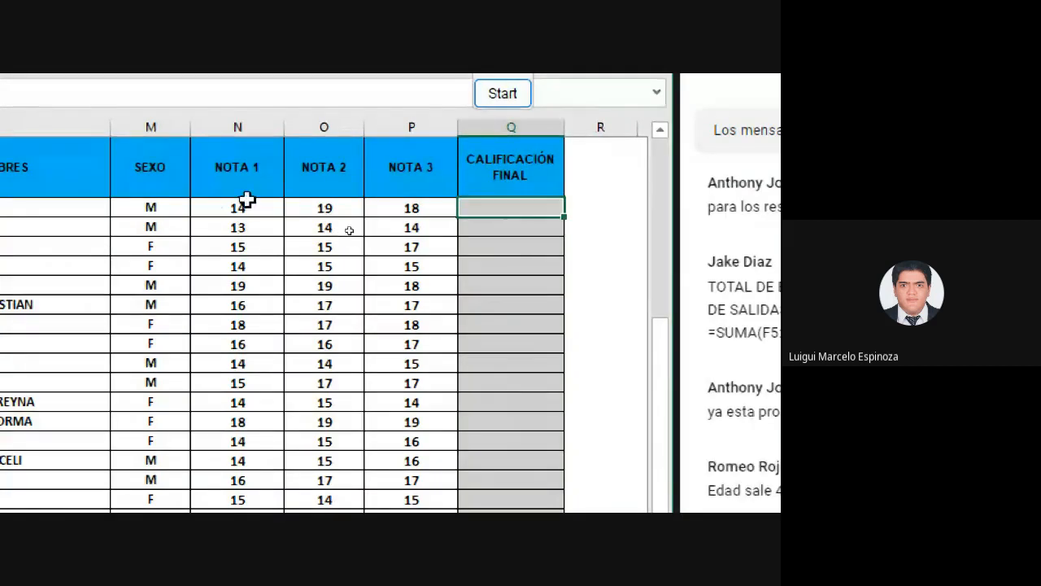
pyautogui.moveTo(236, 204); pyautogui.dragTo(418, 206)
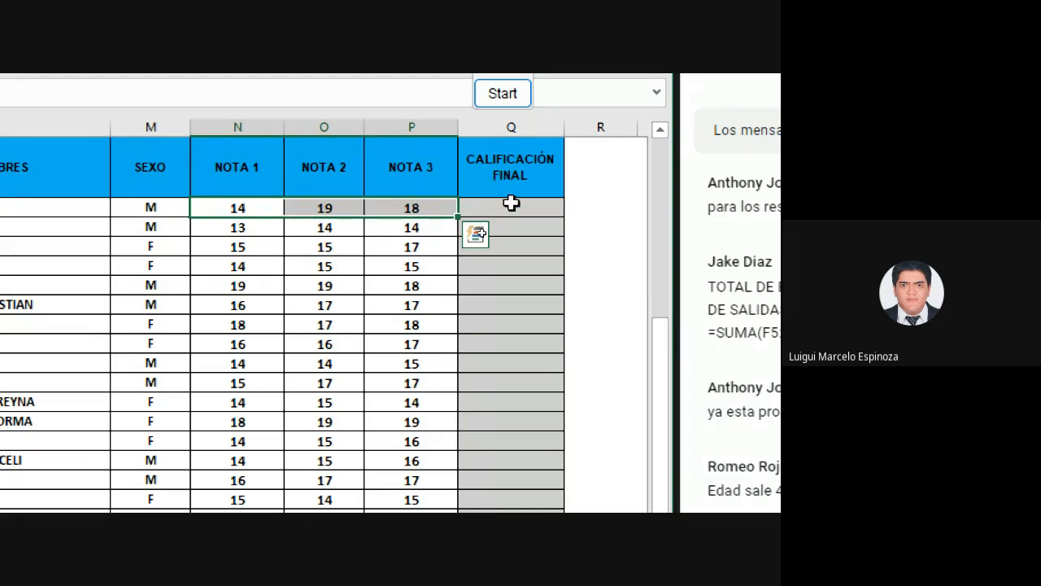
pyautogui.doubleClick(512, 207)
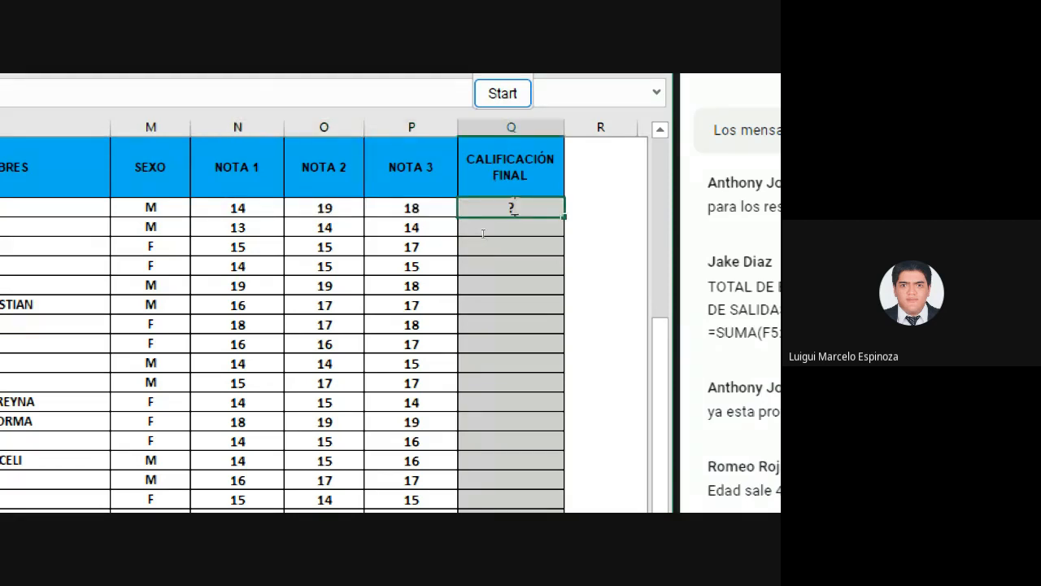
pyautogui.press('BackSpace')
pyautogui.write('=')
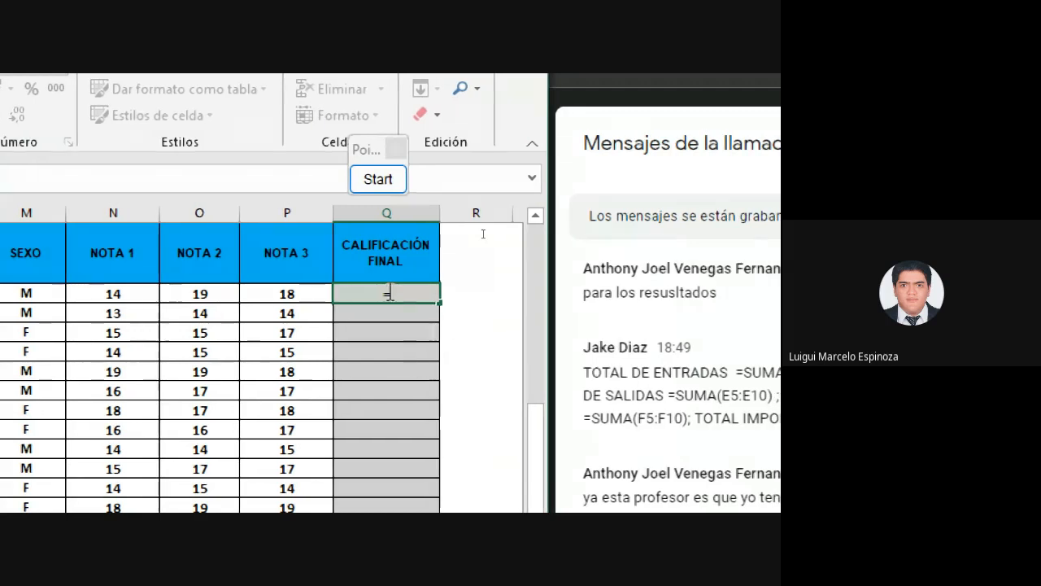
pyautogui.write('PROMEDIO')
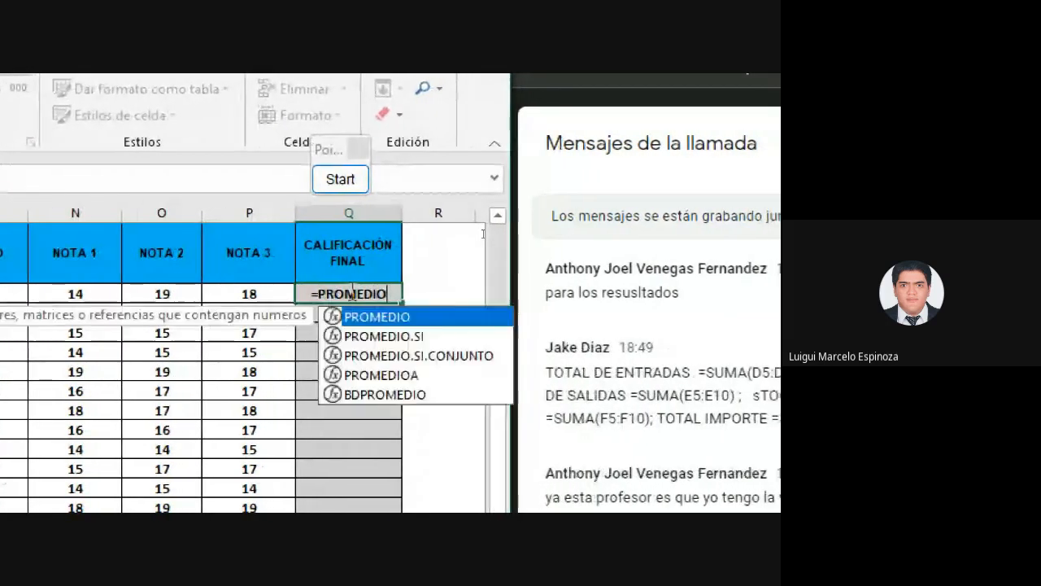
pyautogui.write('(')
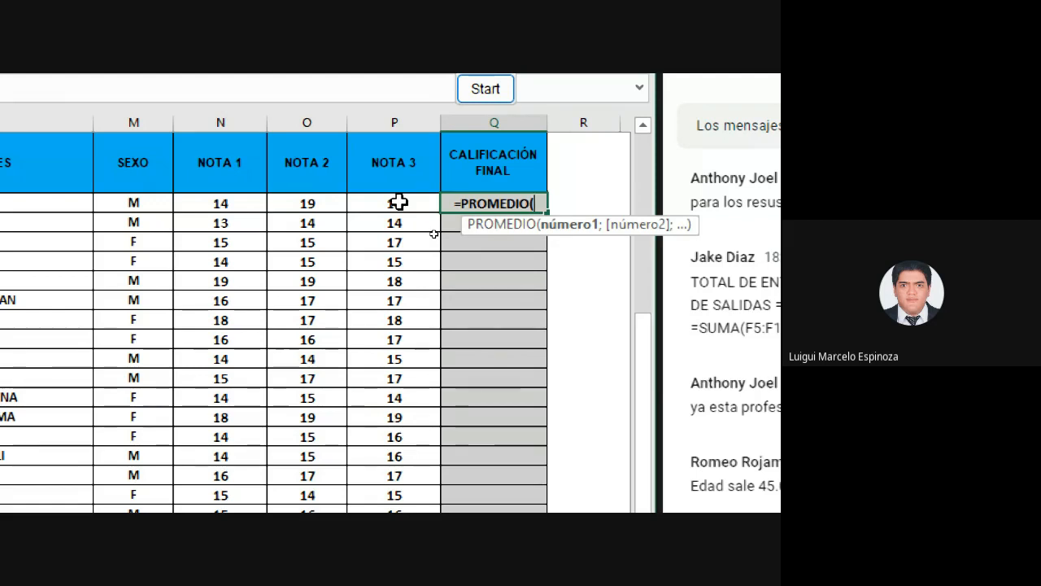
pyautogui.moveTo(205, 205); pyautogui.dragTo(390, 203)
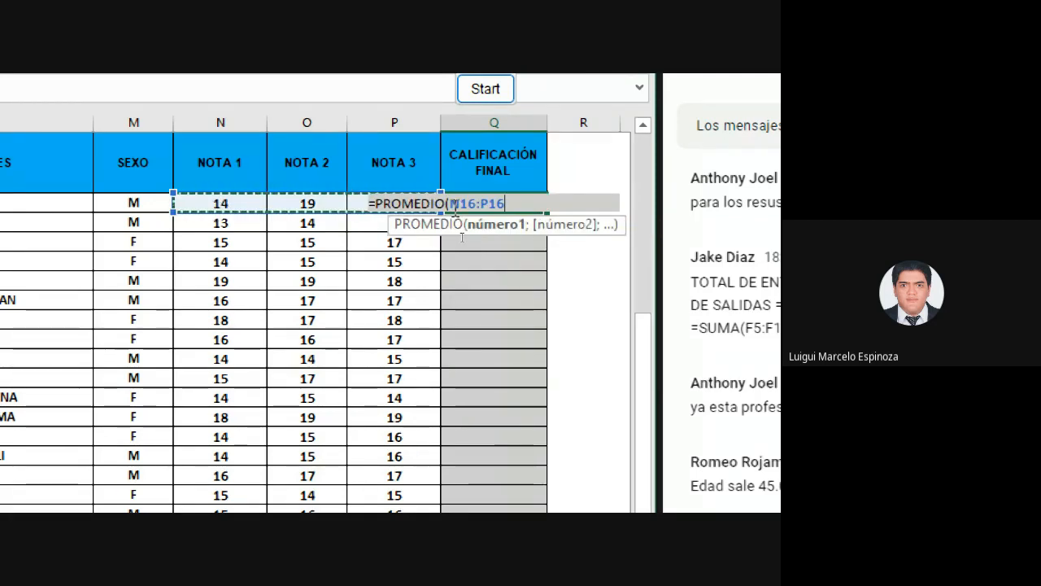
pyautogui.write(')')
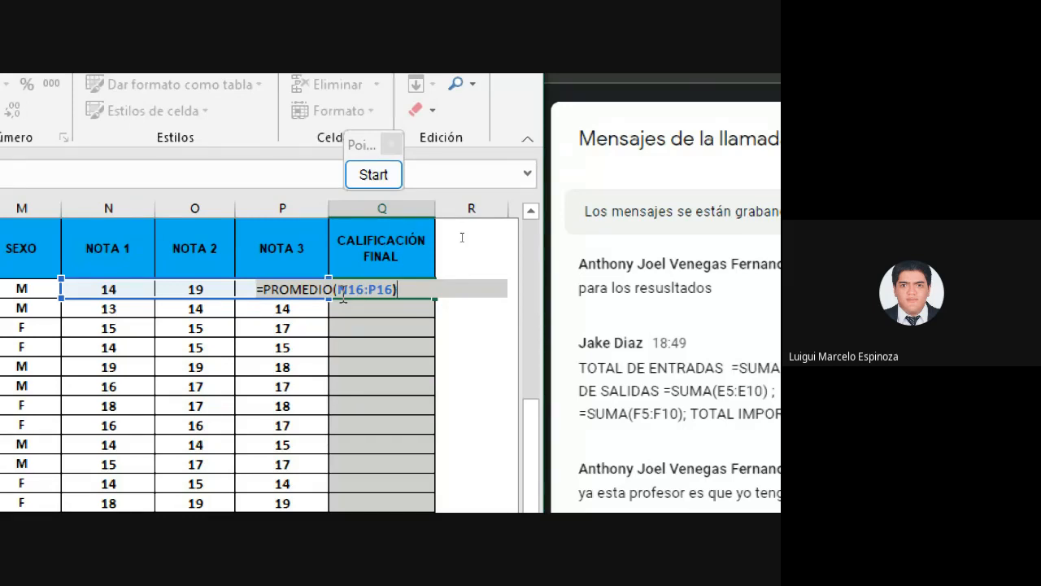
pyautogui.click(394, 291)
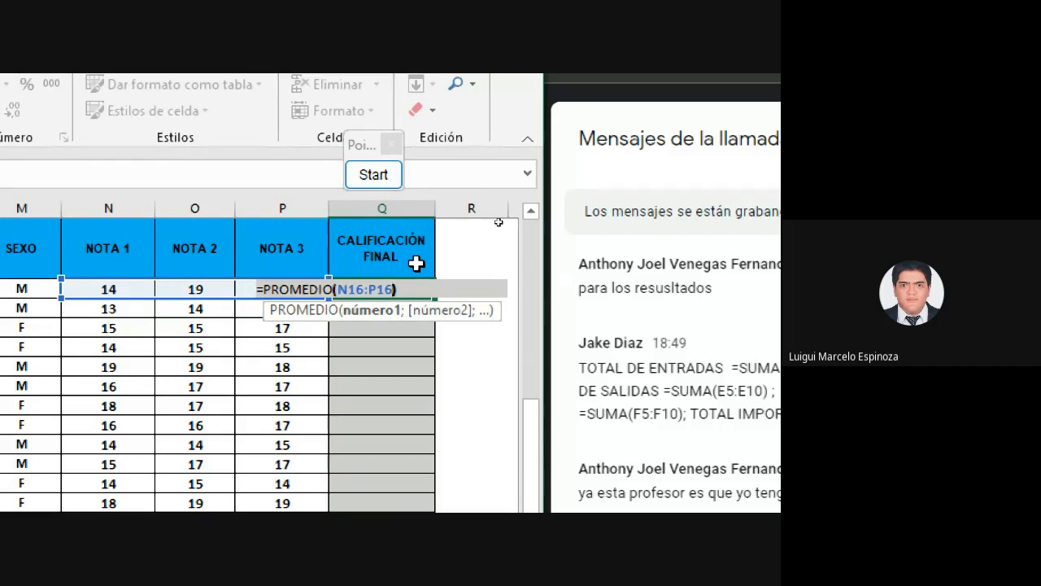
pyautogui.press('Return')
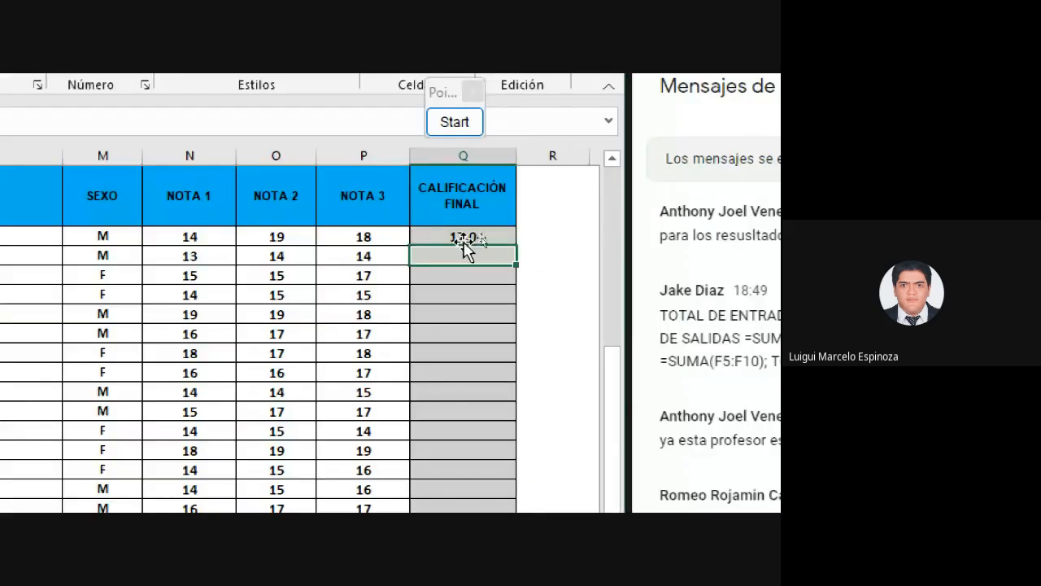
# Show the first student's final grade in cell Q16 with two decimals
pyautogui.click(460, 234)
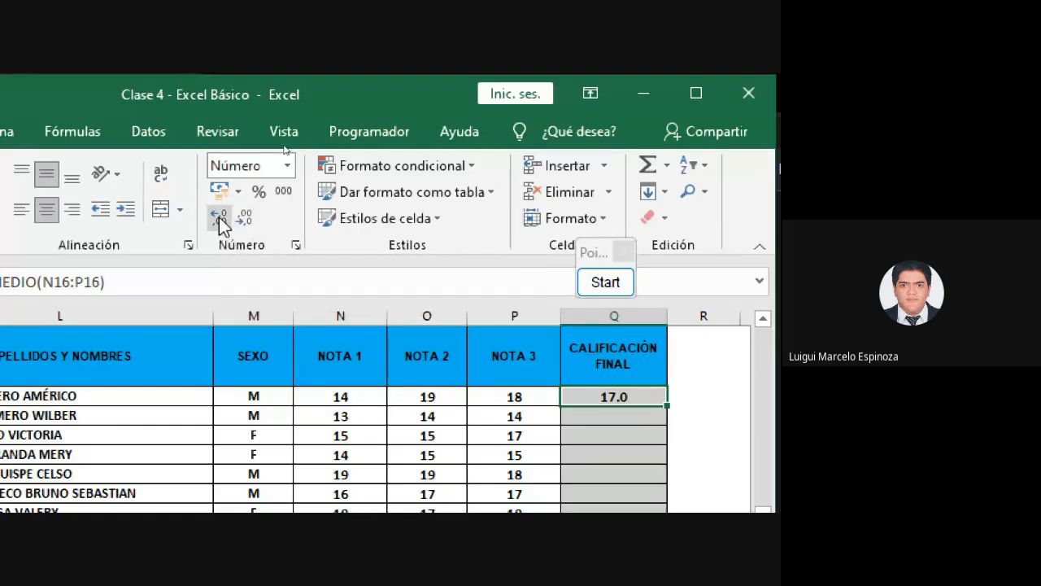
pyautogui.click(219, 217)
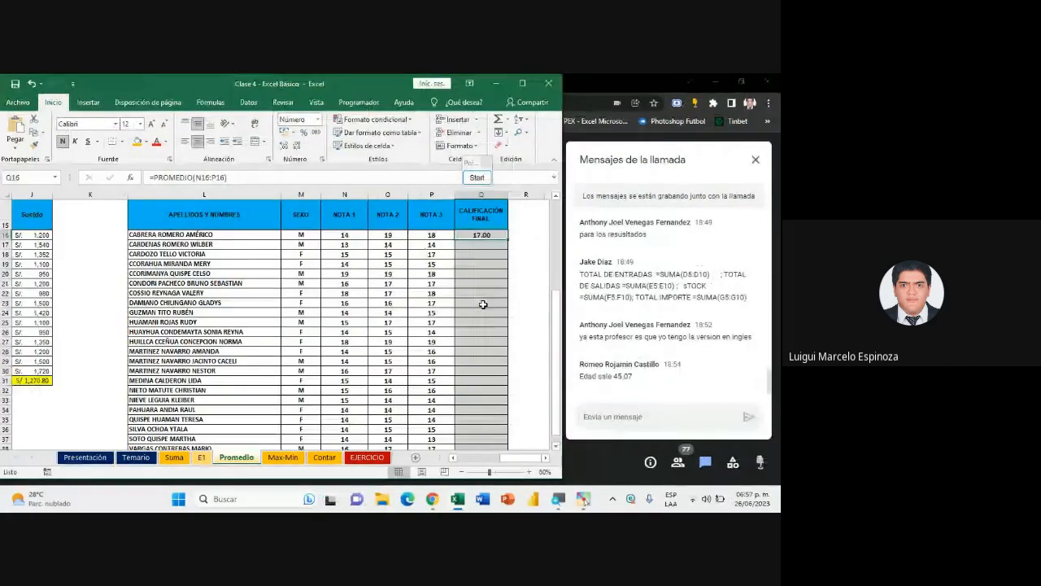
pyautogui.scroll(-5, 510, 383)
pyautogui.scroll(7, 470, 369)
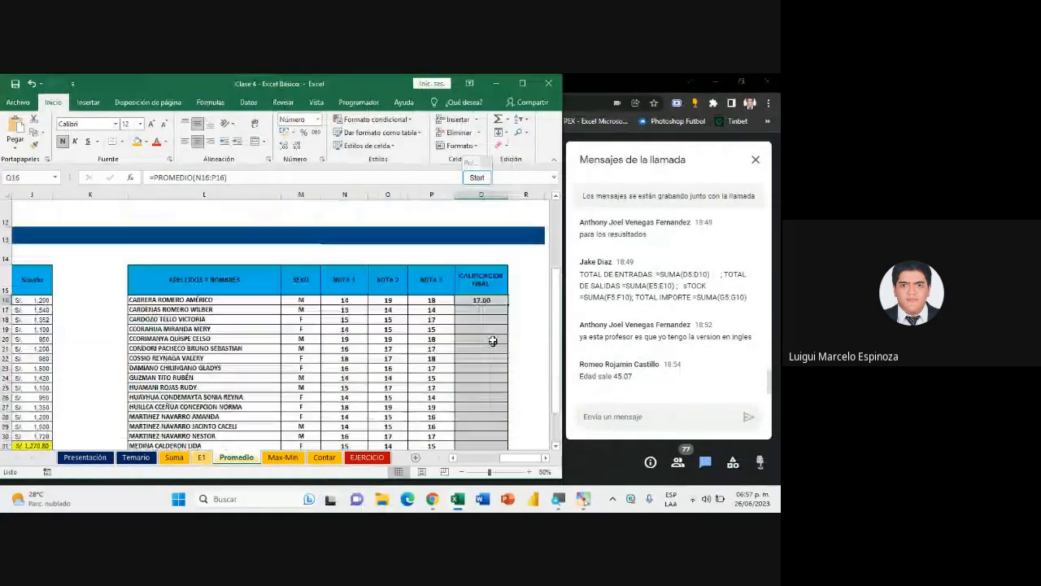
pyautogui.scroll(-1, 510, 264)
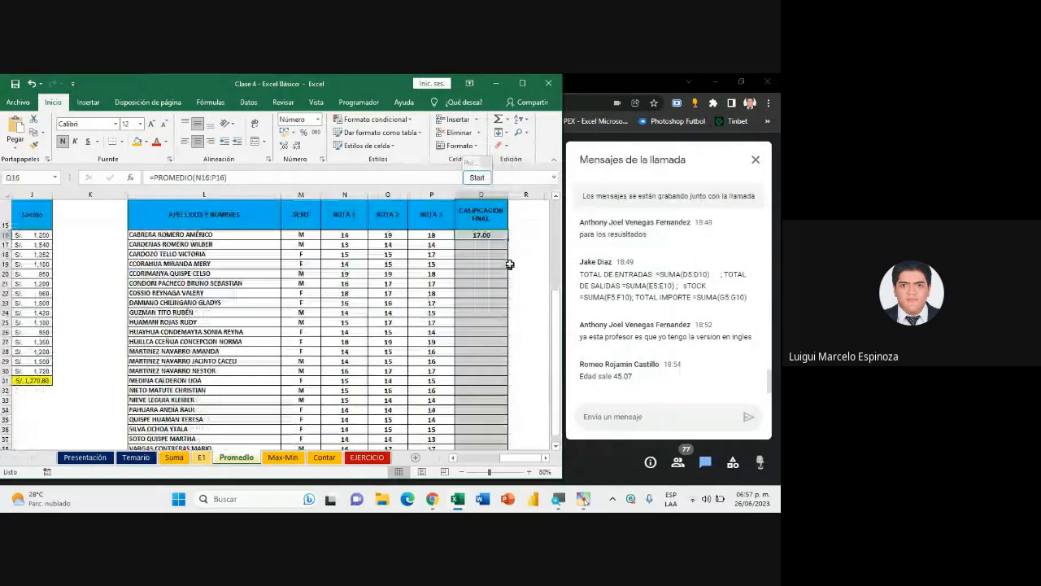
# Fill the Q16 formula down the CALIFICACIÓN FINAL column, check the filled rows, and undo the fill
pyautogui.doubleClick(508, 240)
pyautogui.scroll(-2, 490, 363)
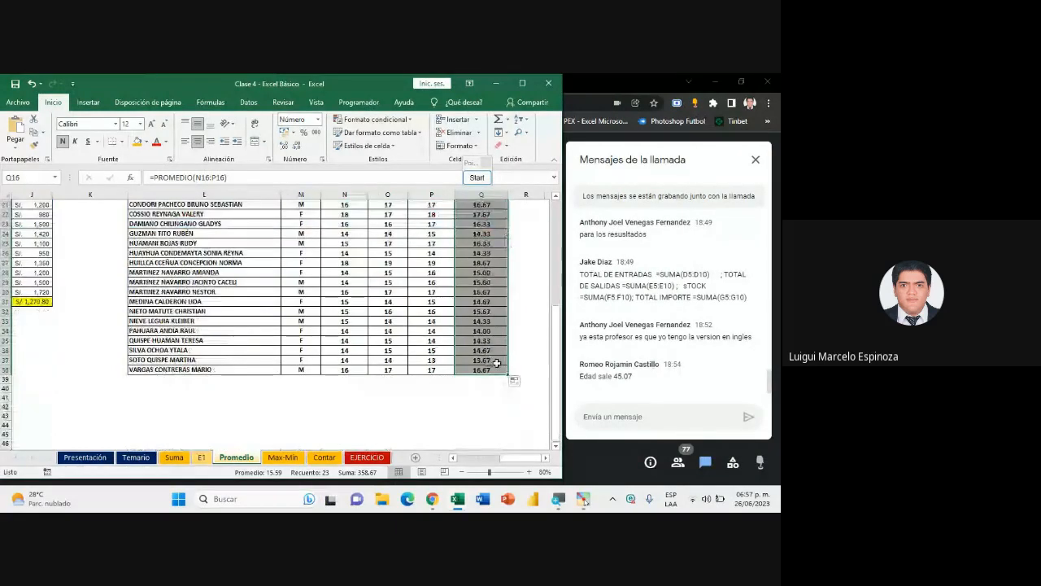
pyautogui.scroll(2, 496, 362)
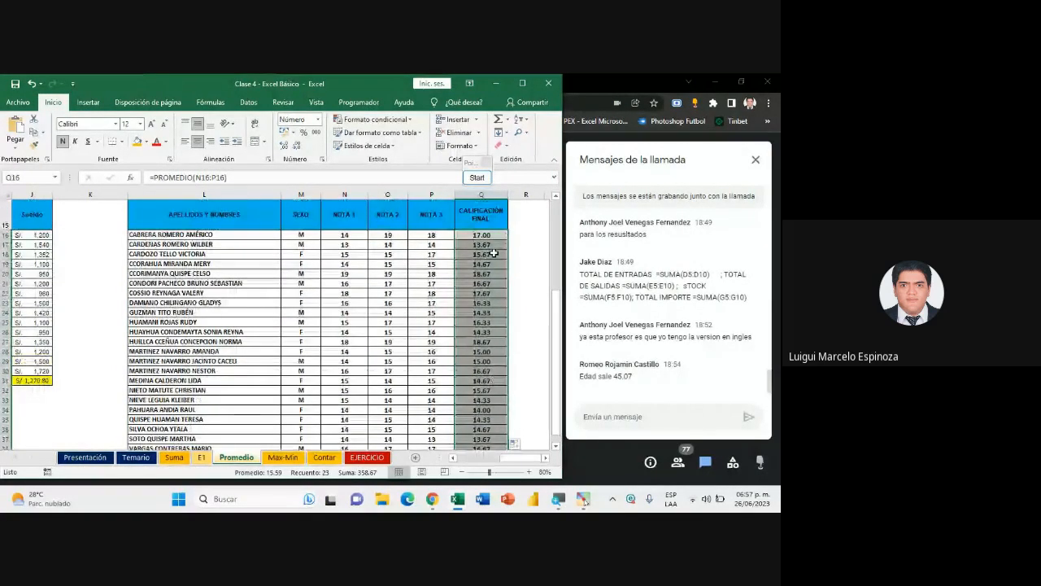
pyautogui.hotkey('ctrl', 'z')
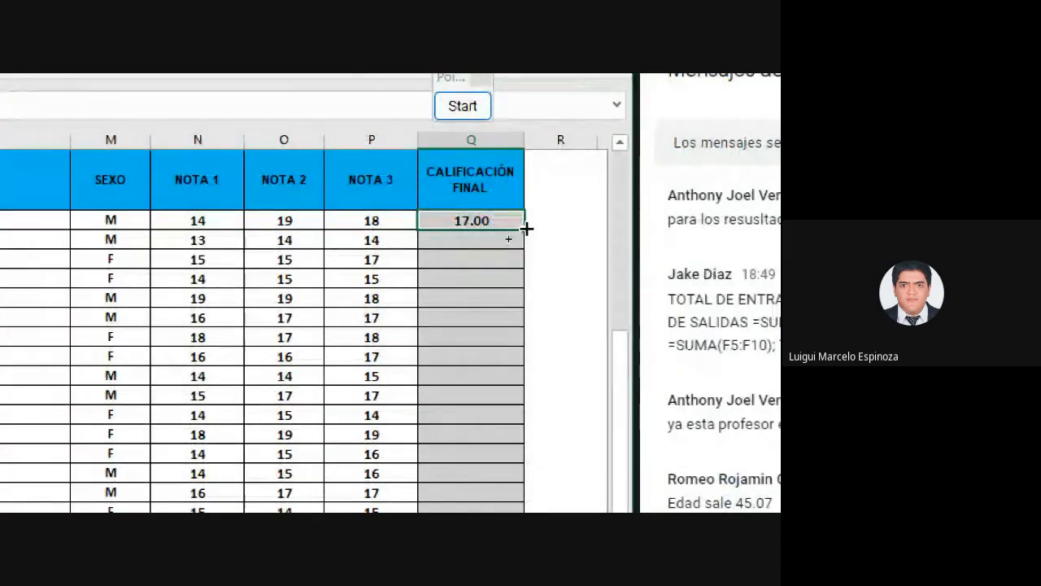
# Copy the Q16 average formula down the CALIFICACIÓN FINAL column to the last student in row 38
pyautogui.doubleClick(526, 228)
pyautogui.scroll(-3, 532, 339)
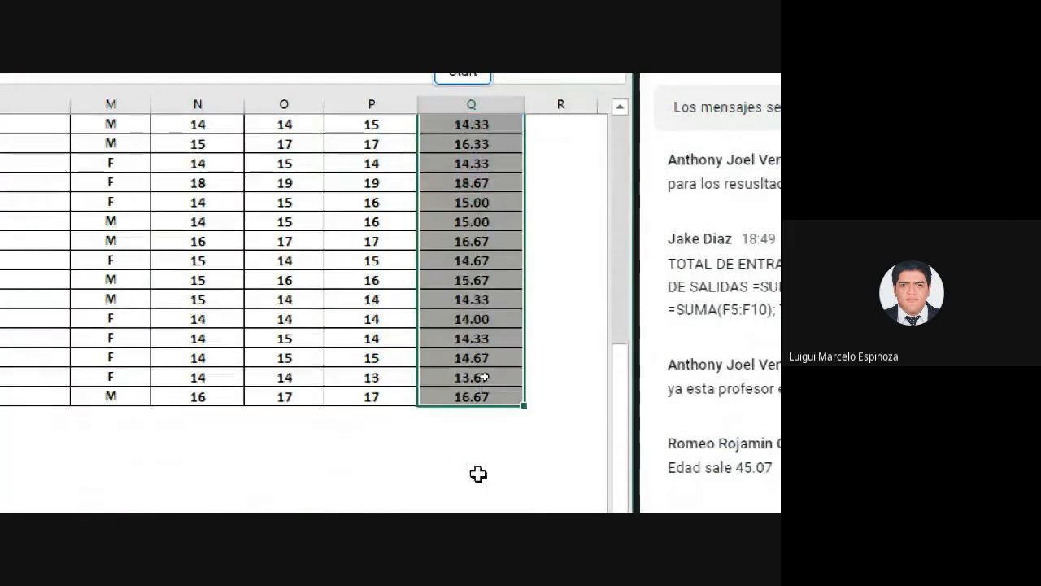
pyautogui.scroll(8, 478, 474)
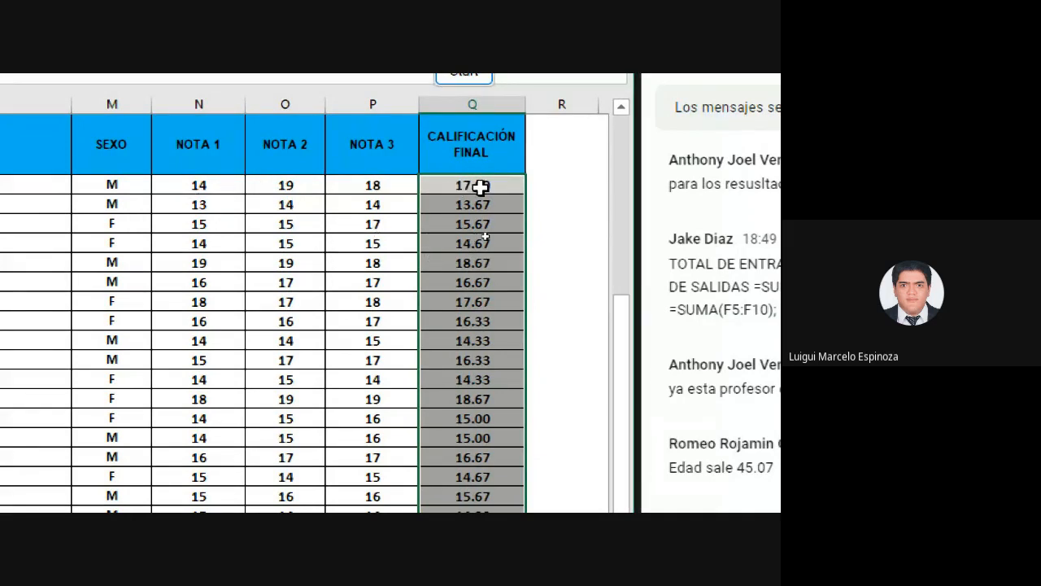
# Highlight the final grades in Q16:Q38, and the NOTA 1 to NOTA 3 grades in N16:P38, to review them
pyautogui.moveTo(472, 186); pyautogui.dragTo(493, 417)
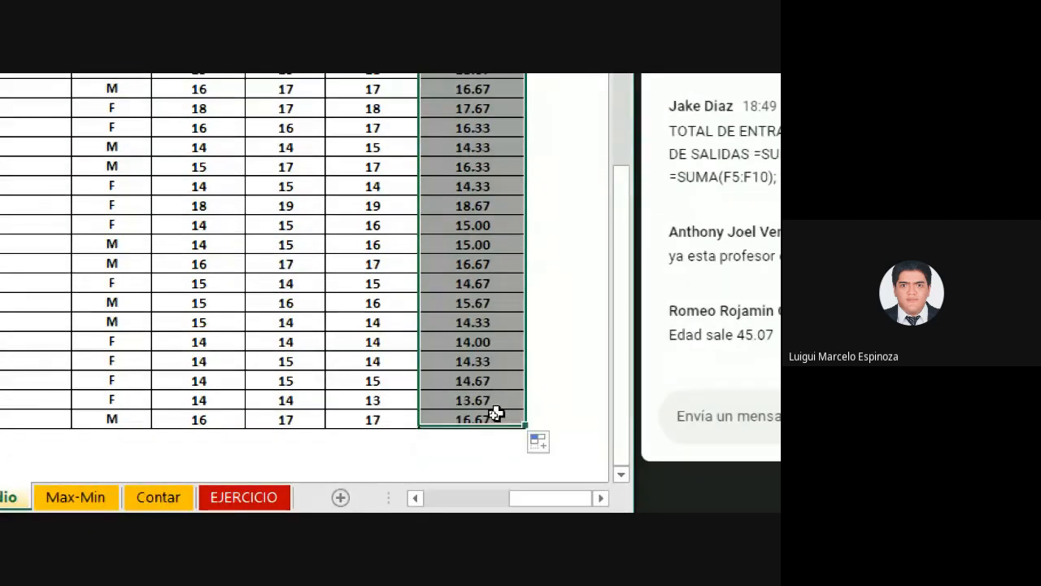
pyautogui.scroll(5, 210, 316)
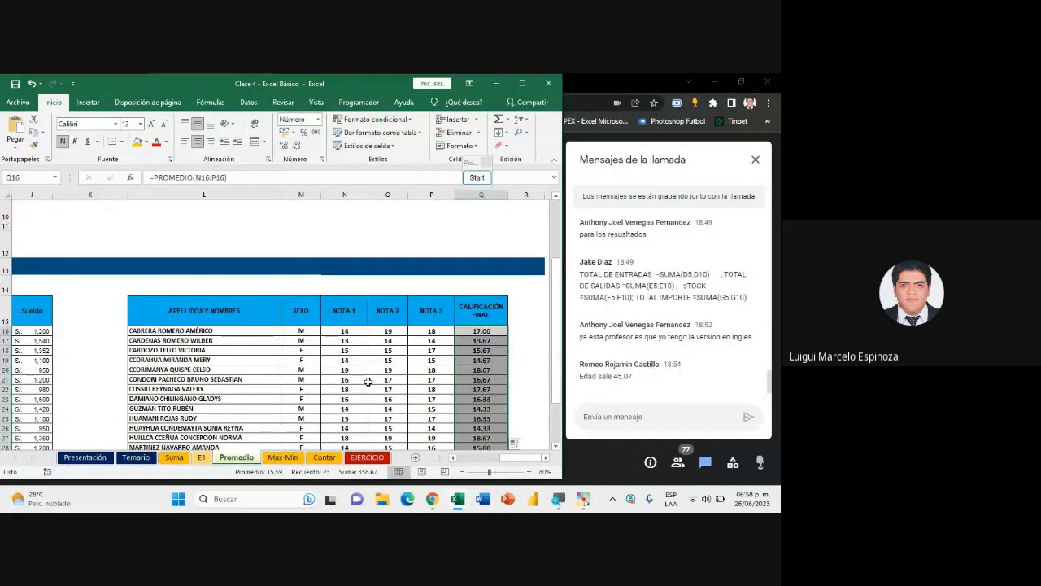
pyautogui.scroll(-2, 351, 372)
pyautogui.scroll(1, 351, 372)
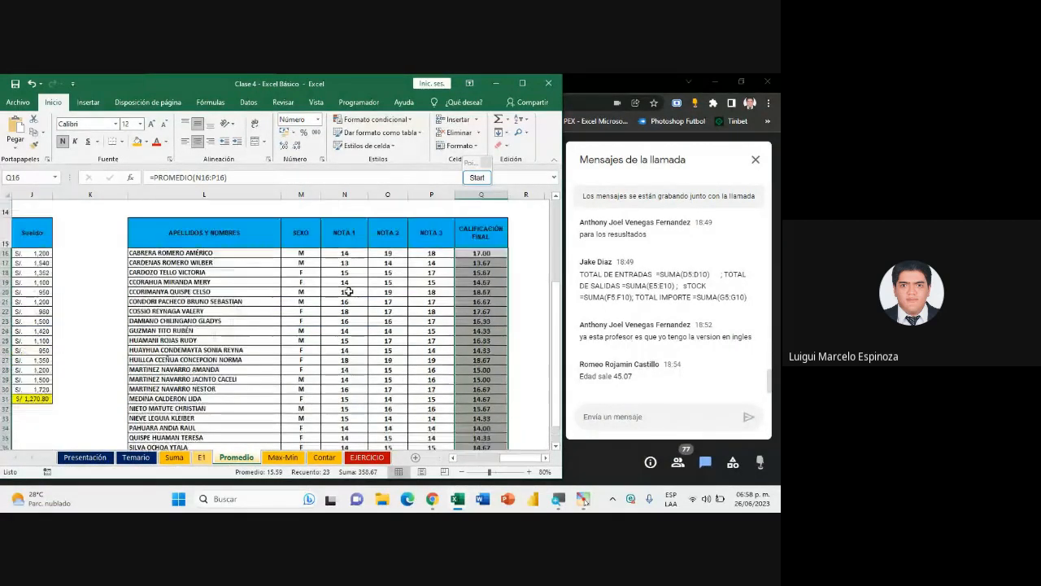
pyautogui.moveTo(345, 275); pyautogui.dragTo(431, 421)
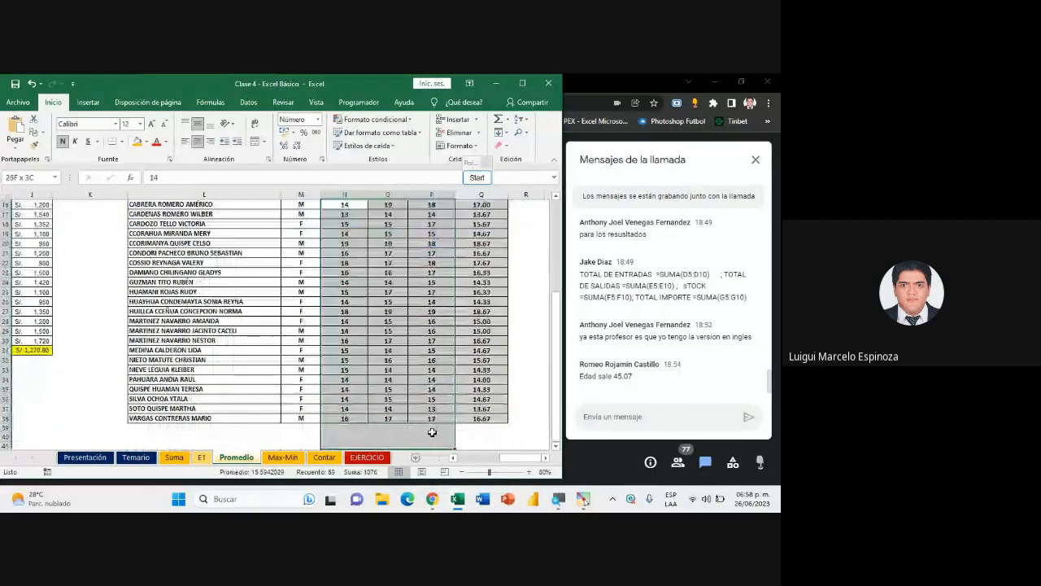
pyautogui.scroll(1, 390, 375)
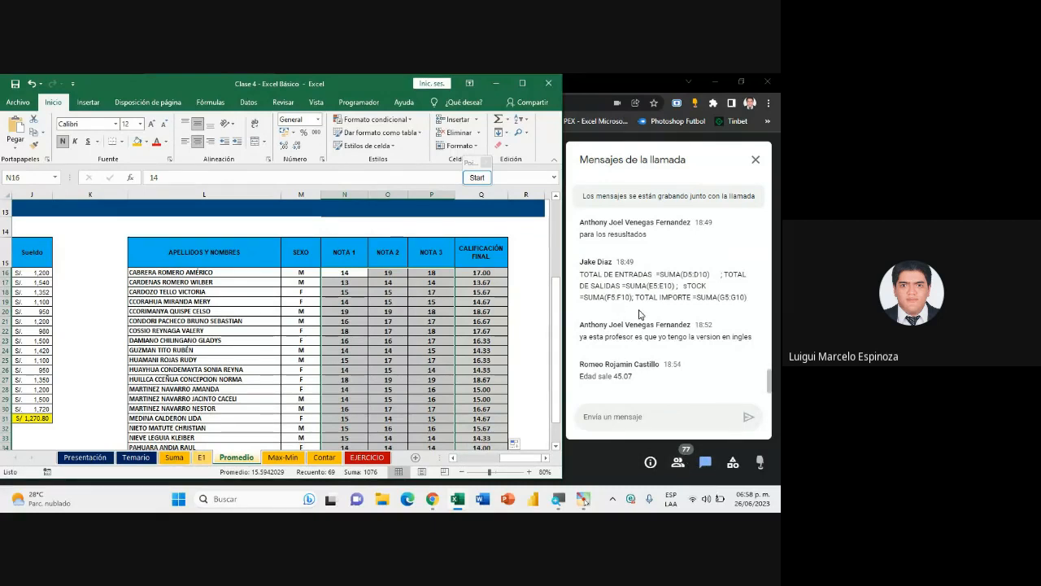
pyautogui.scroll(3, 624, 315)
pyautogui.scroll(5, 624, 315)
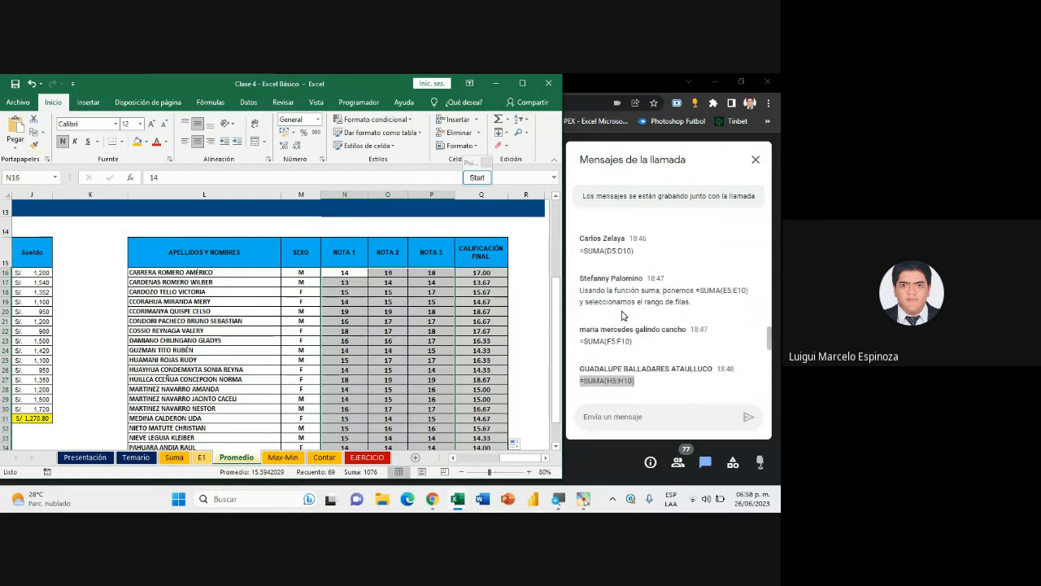
pyautogui.tripleClick(629, 348)
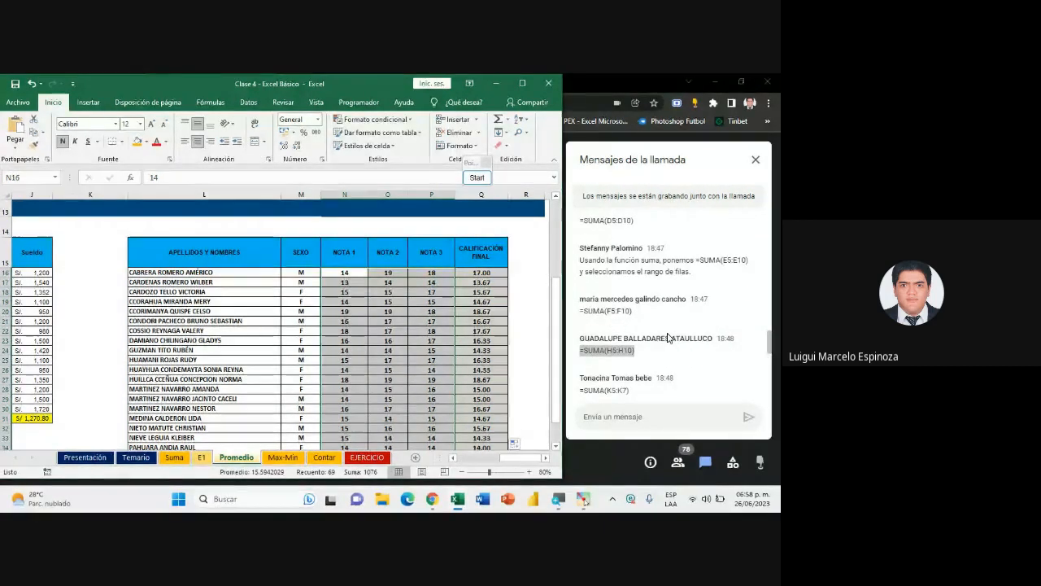
pyautogui.scroll(-2, 368, 337)
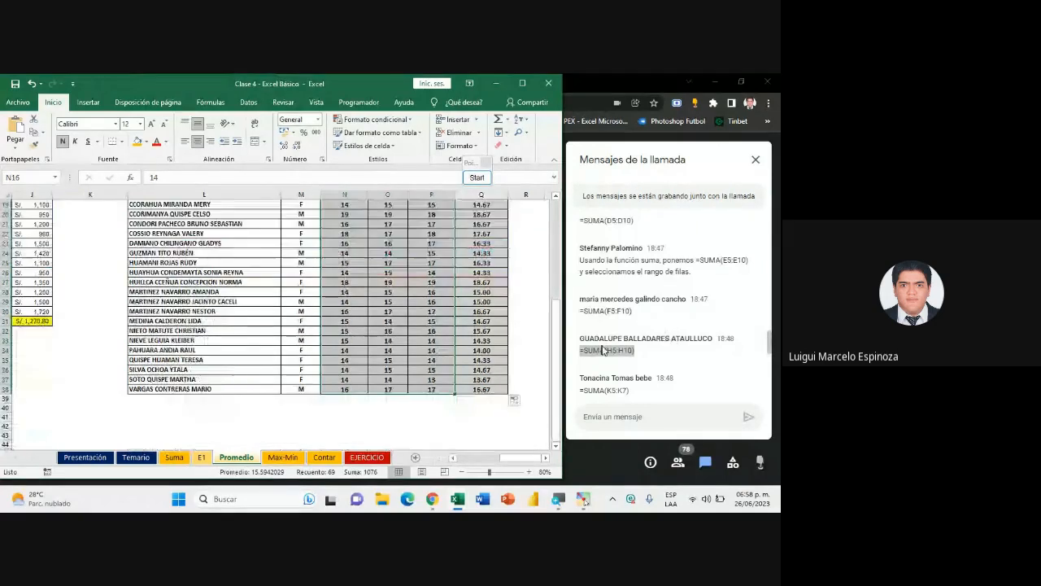
pyautogui.scroll(-6, 622, 357)
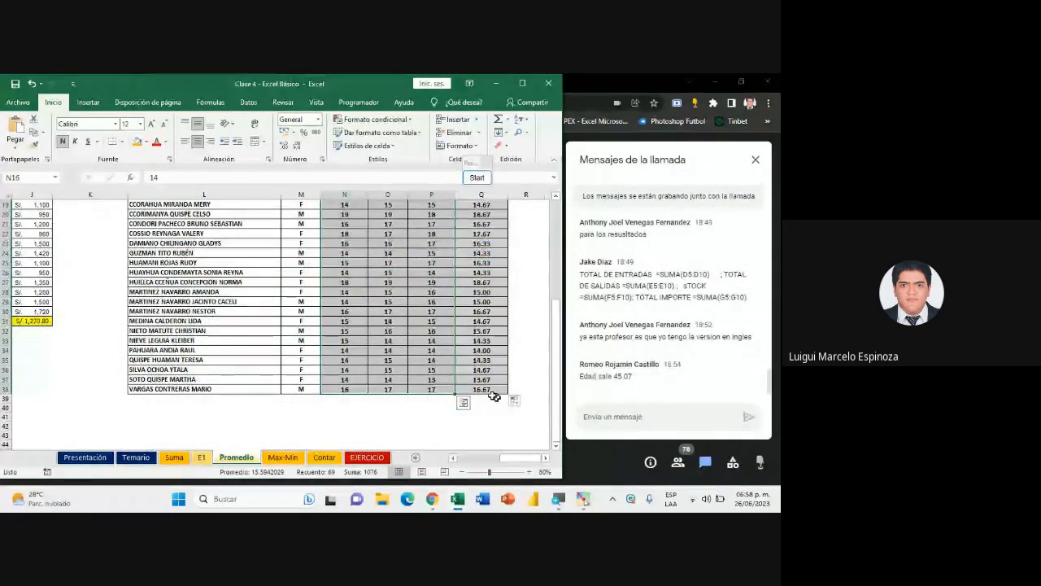
pyautogui.scroll(2, 444, 391)
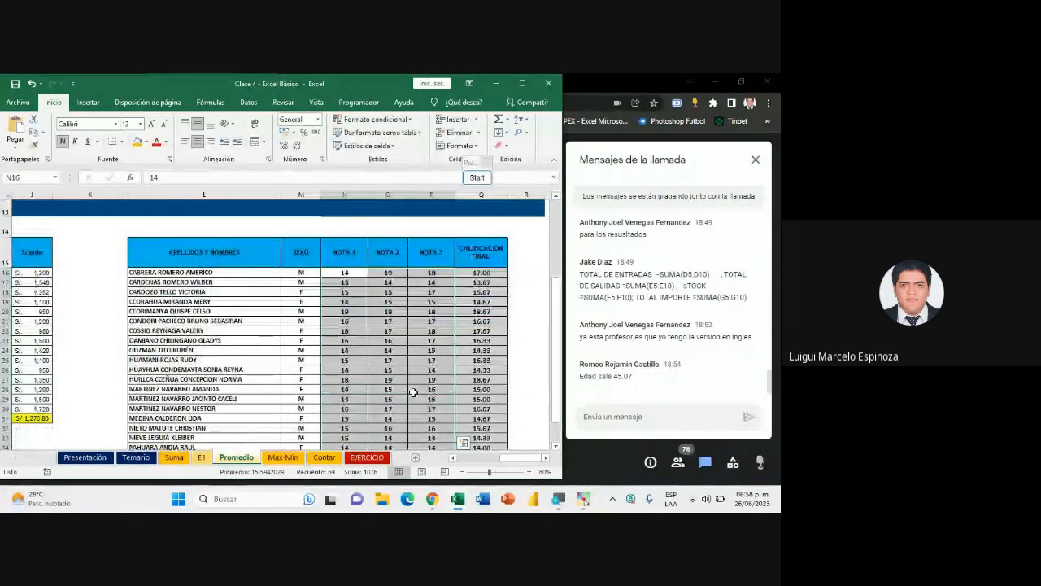
pyautogui.scroll(-2, 413, 393)
pyautogui.scroll(2, 413, 393)
pyautogui.scroll(-2, 414, 393)
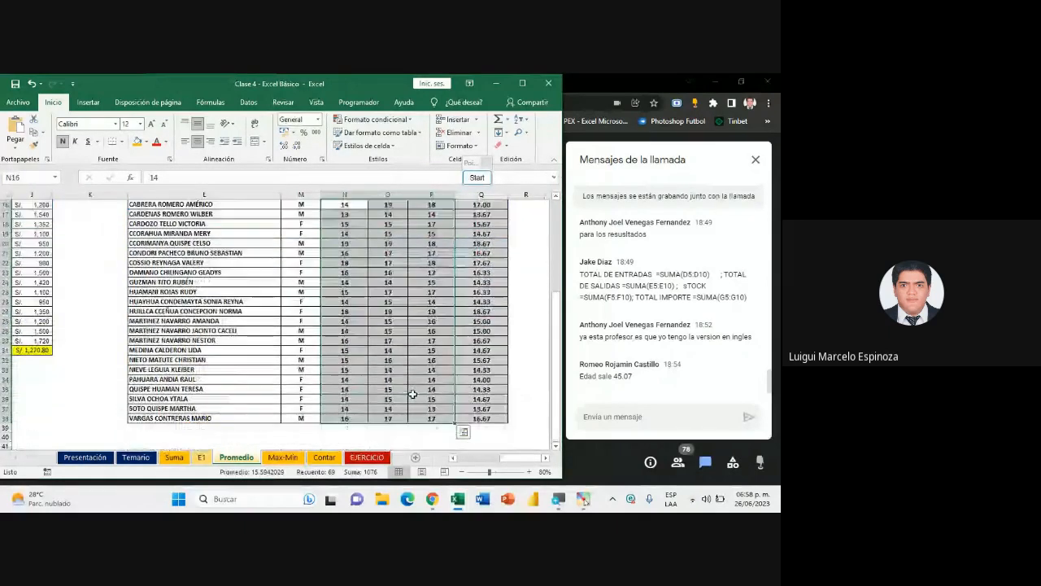
pyautogui.click(557, 198)
pyautogui.click(557, 198)
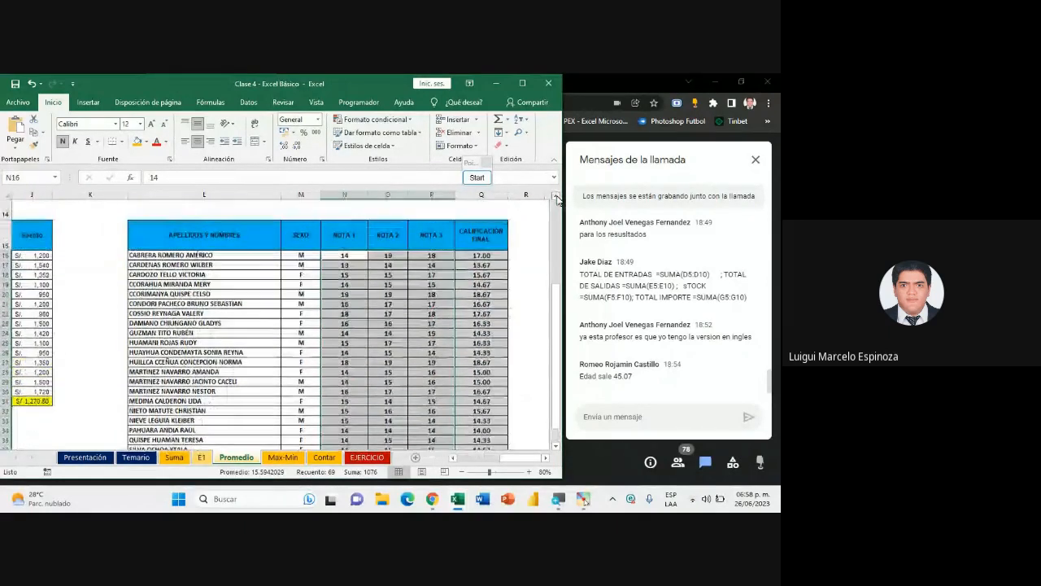
pyautogui.click(557, 447)
pyautogui.click(557, 447)
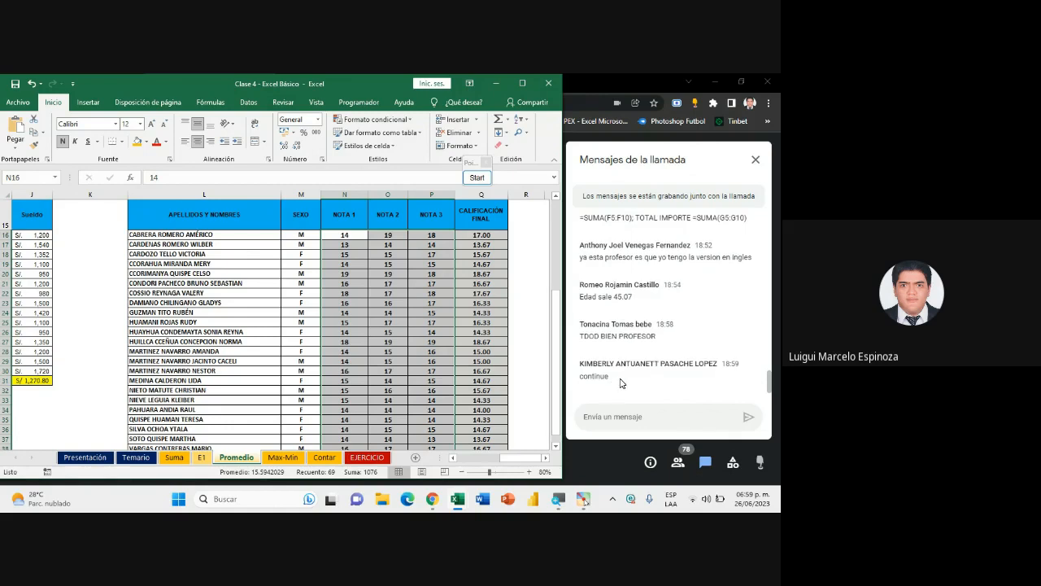
# Open the Max-Min sheet and read the descriptions and syntax of the MAX and MIN functions
pyautogui.click(283, 458)
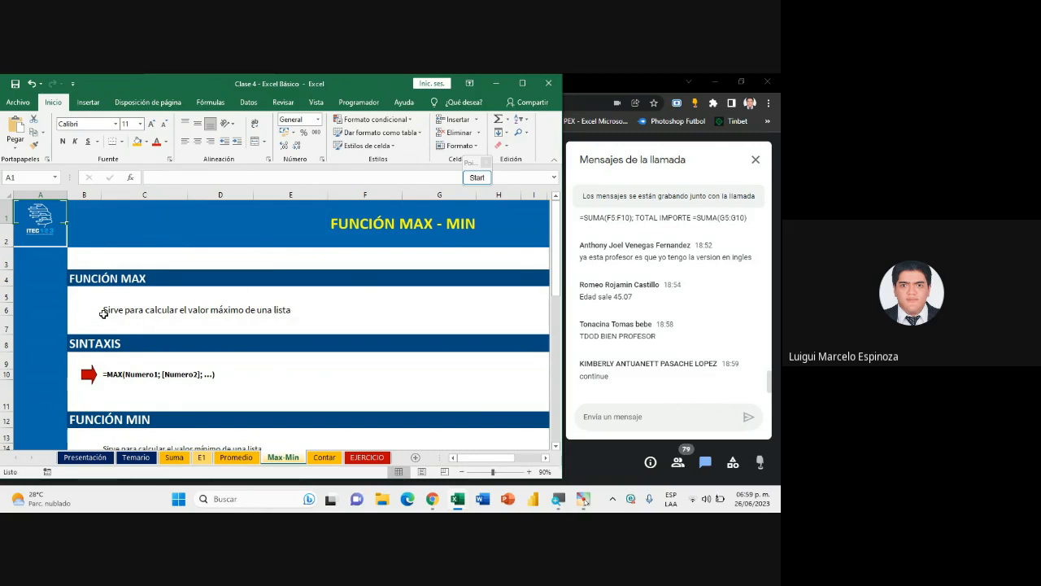
pyautogui.click(106, 314)
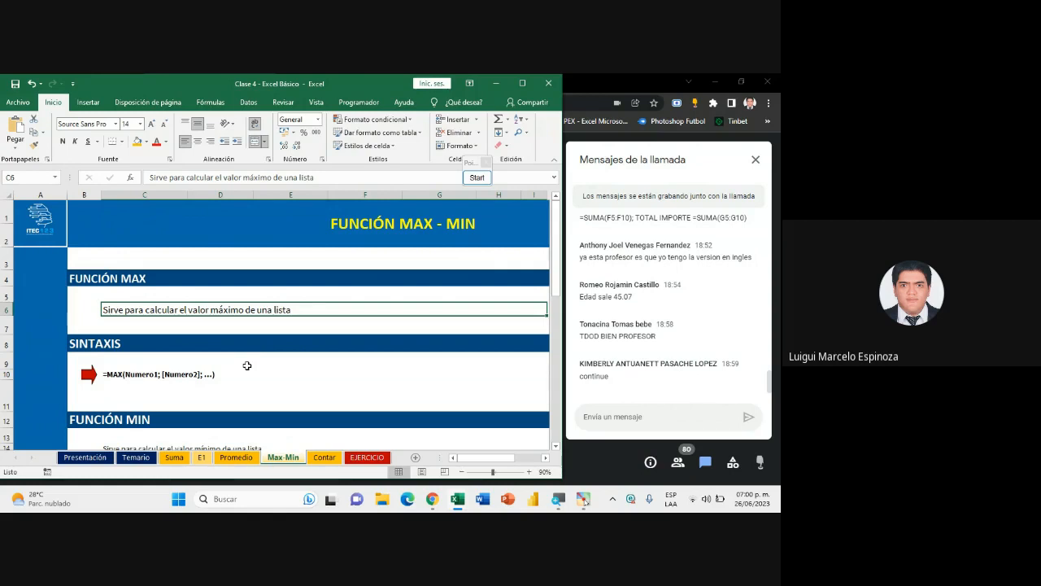
pyautogui.scroll(-2, 247, 365)
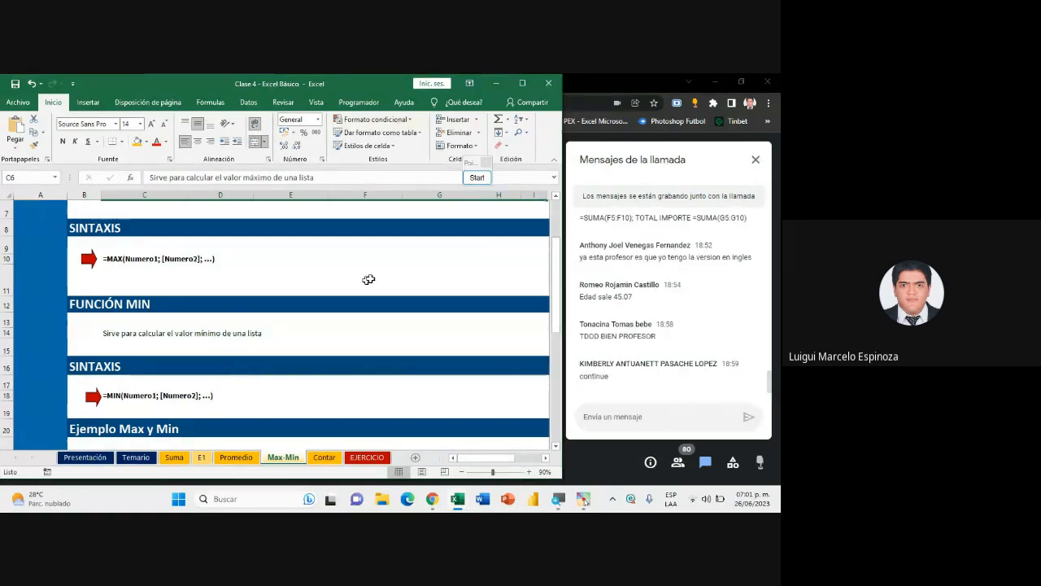
# Examine the LEGAJO DE PERSONAL table and the yellow answer cells beside it at 80% zoom, ending on the El mayor sueldo cell
pyautogui.scroll(-2, 216, 353)
pyautogui.scroll(-4, 215, 354)
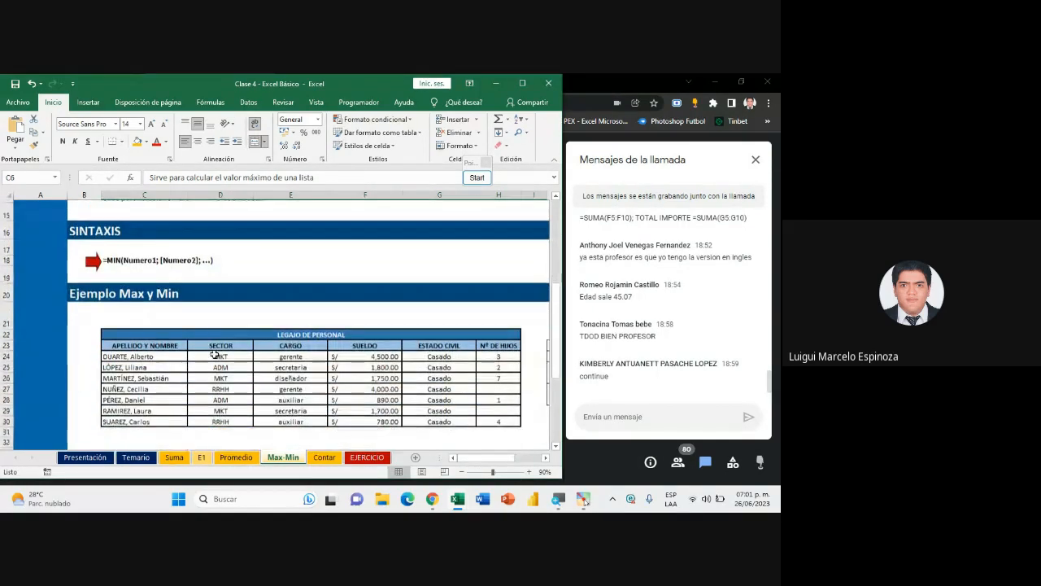
pyautogui.scroll(2, 215, 353)
pyautogui.scroll(-1, 216, 353)
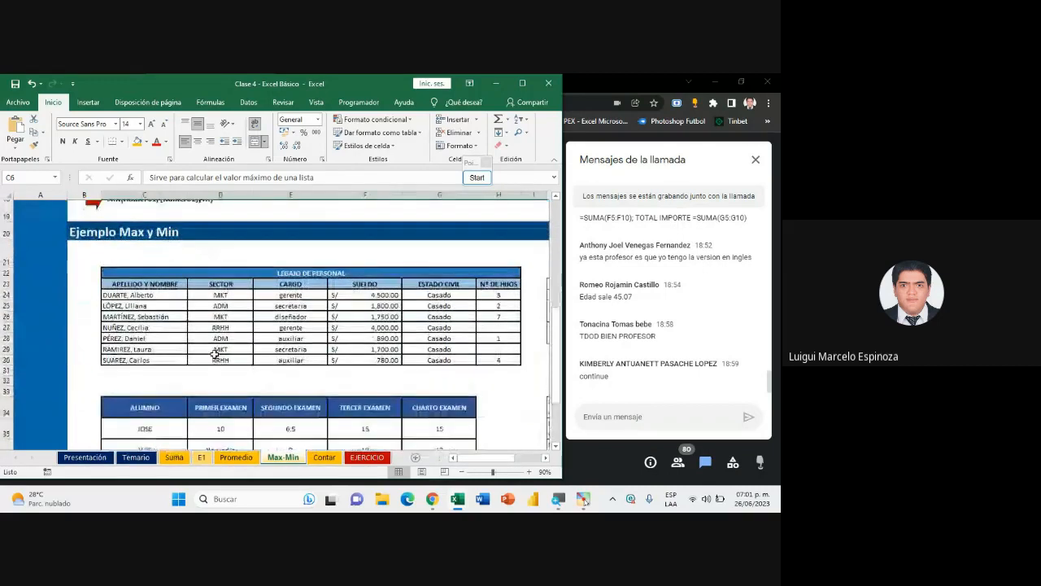
pyautogui.moveTo(467, 462)
pyautogui.mouseDown()
pyautogui.moveTo(490, 464)
pyautogui.moveTo(481, 463)
pyautogui.mouseUp()
pyautogui.click(462, 472)
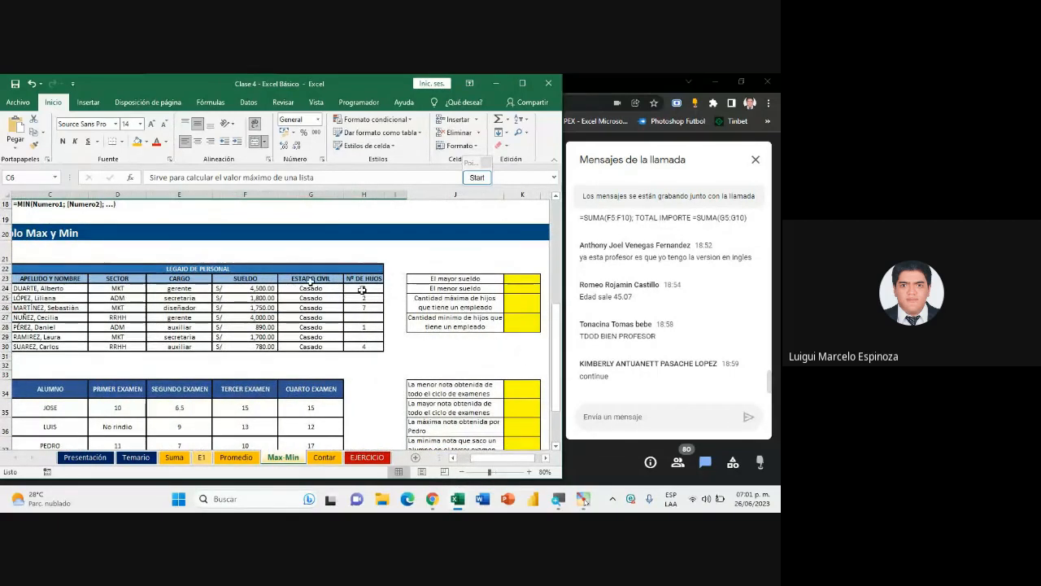
pyautogui.click(437, 279)
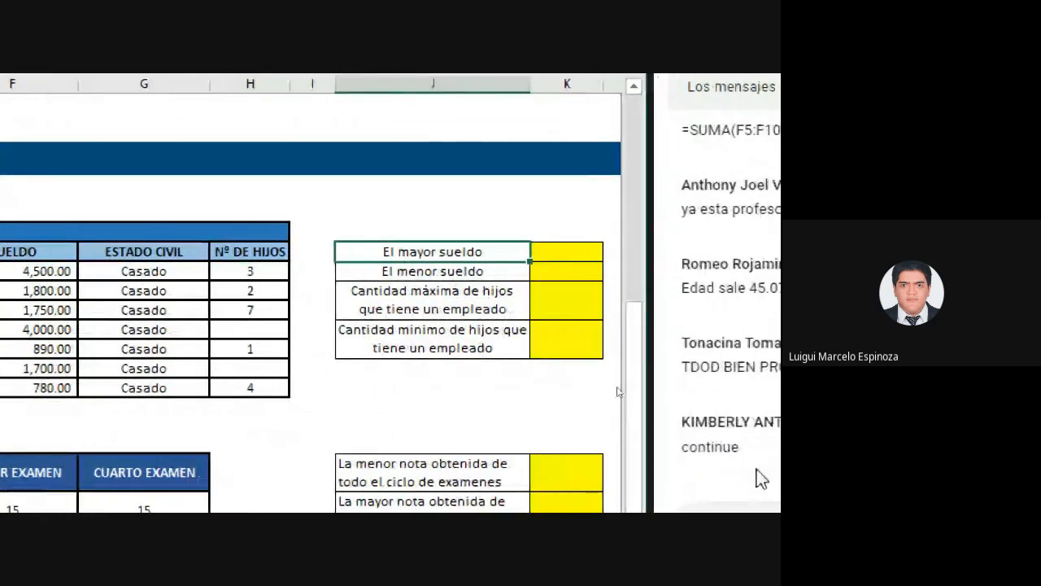
pyautogui.click(495, 252)
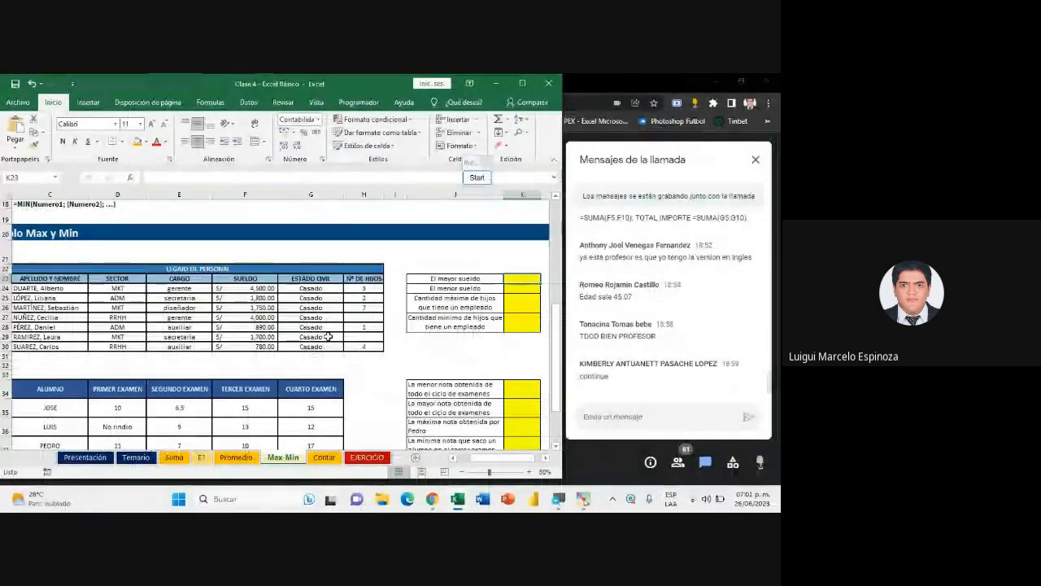
# Mark the SUELDO values of the LEGAJO DE PERSONAL table with a red rectangle annotation, and end the annotation mode
pyautogui.moveTo(471, 163); pyautogui.dragTo(715, 132)
pyautogui.click(722, 147)
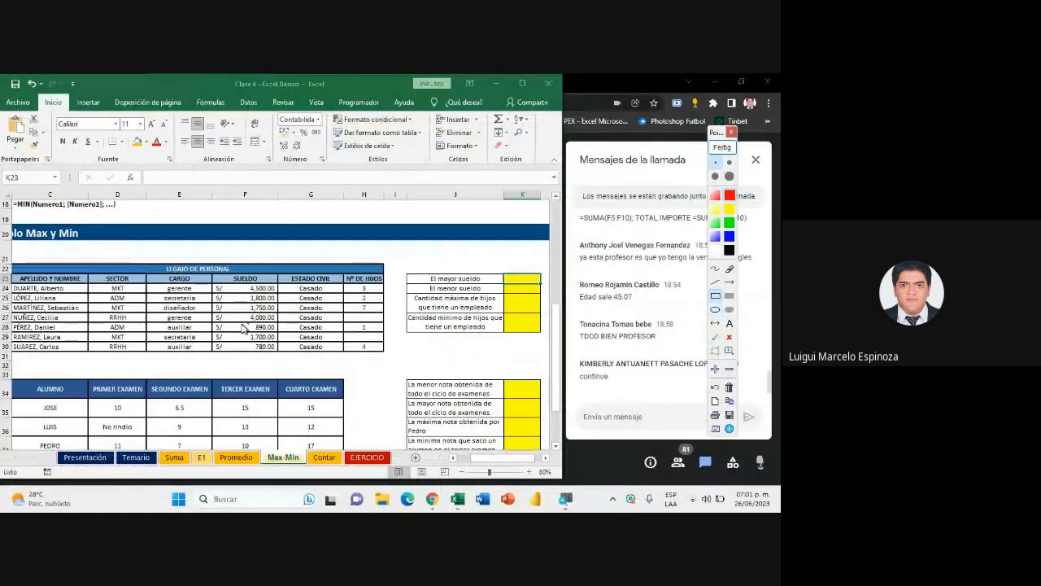
pyautogui.moveTo(209, 283); pyautogui.dragTo(282, 360)
pyautogui.press('super+plus')
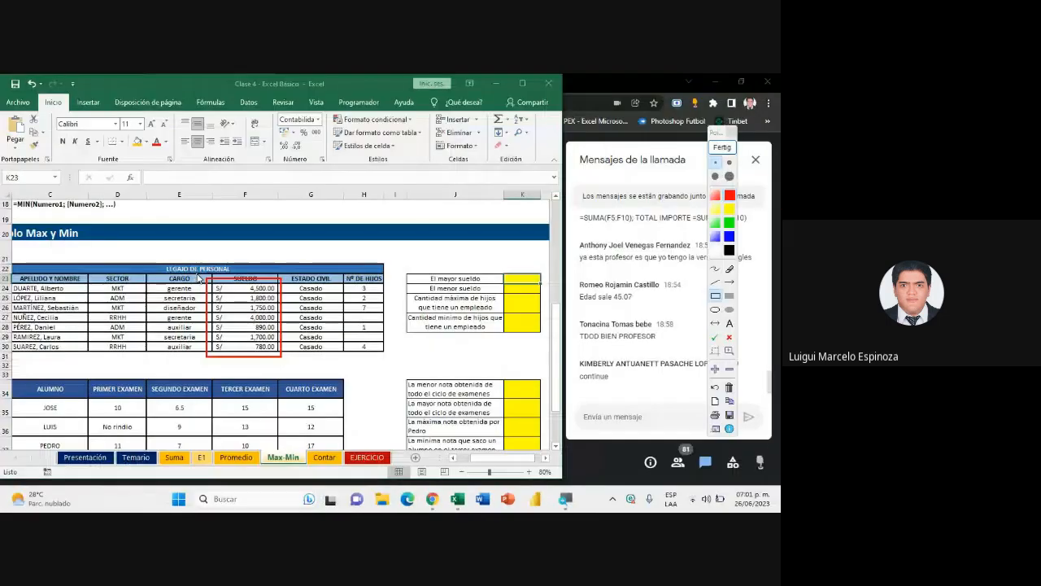
pyautogui.click(721, 148)
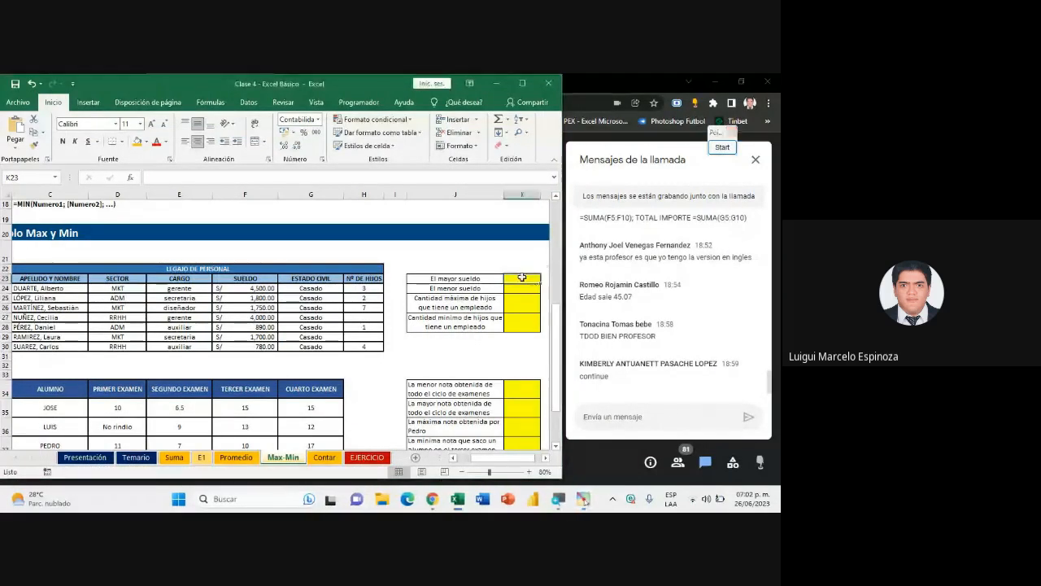
# Calculate El mayor sueldo in K23 with the formula =MAX(F24:F30)
pyautogui.doubleClick(523, 278)
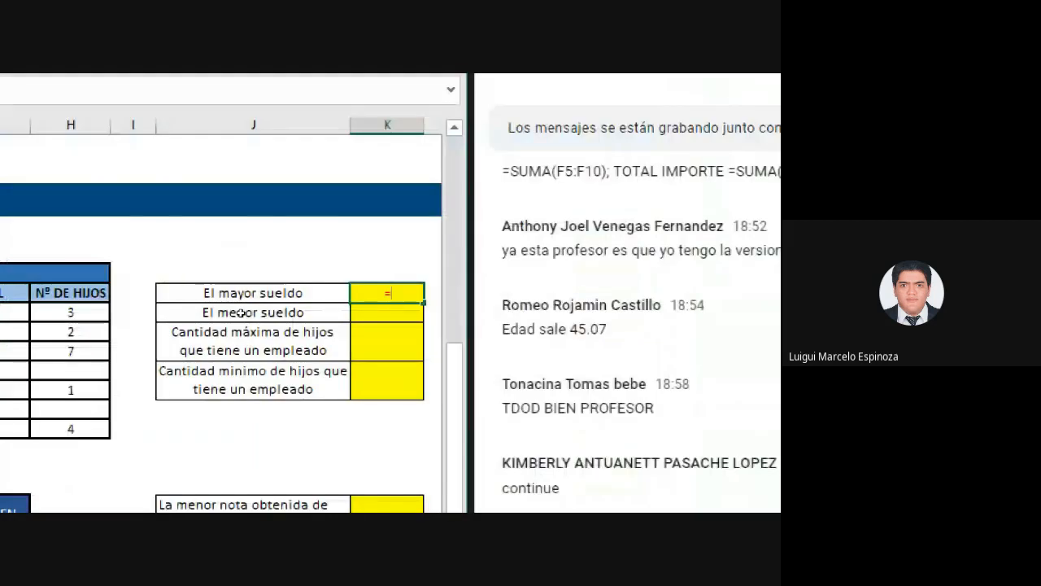
pyautogui.write('MAX(')
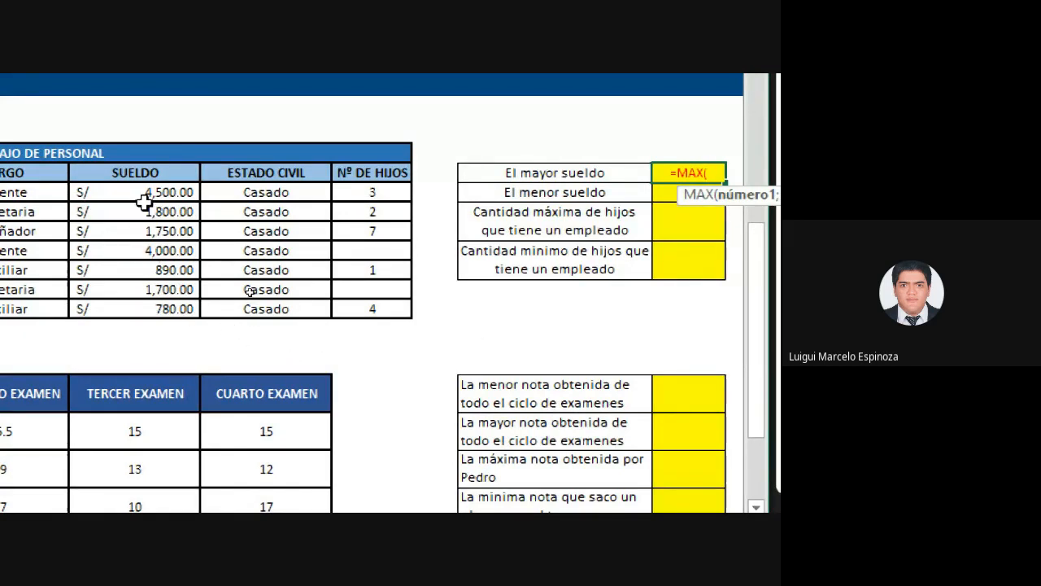
pyautogui.moveTo(145, 193); pyautogui.dragTo(153, 308)
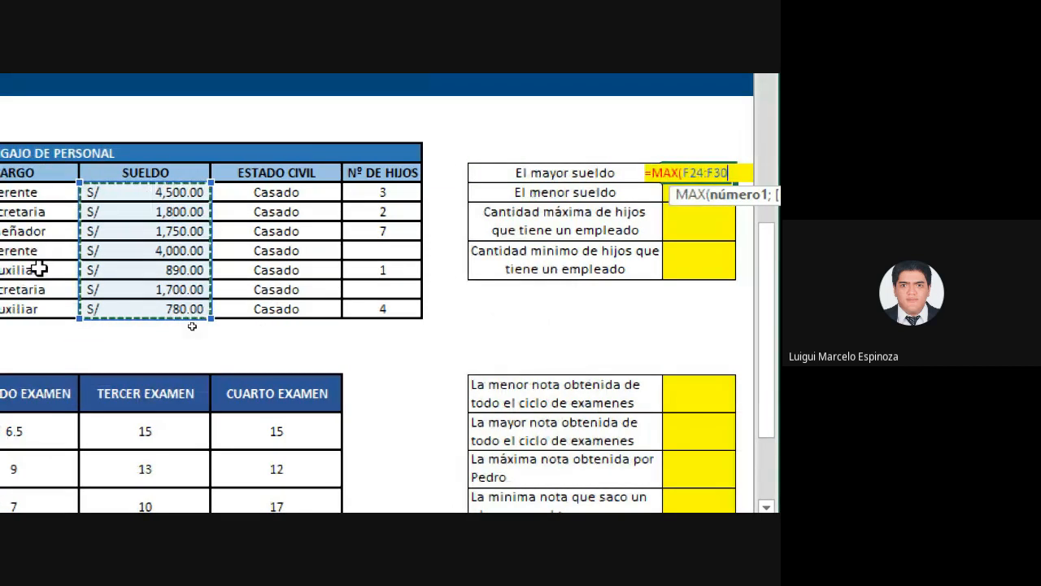
pyautogui.write(')')
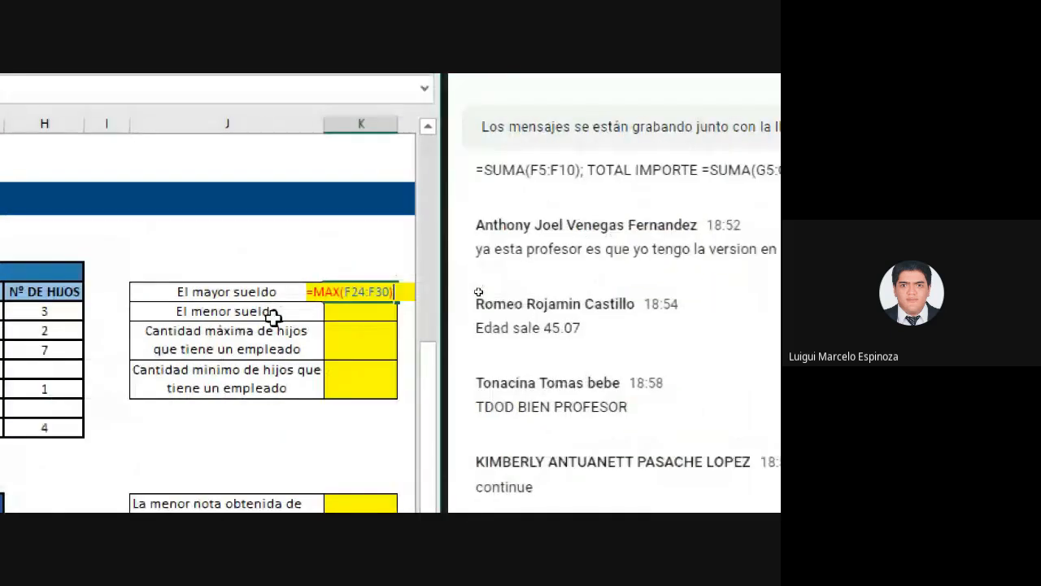
pyautogui.press('Return')
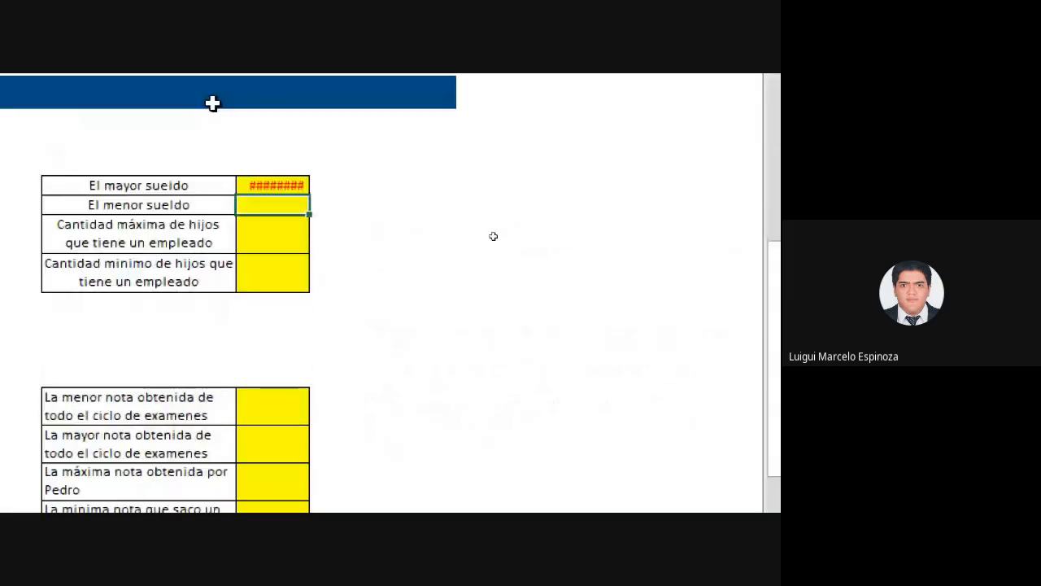
# Autofit the width of column K to its contents and return the workbook window to its reduced size
pyautogui.click(268, 185)
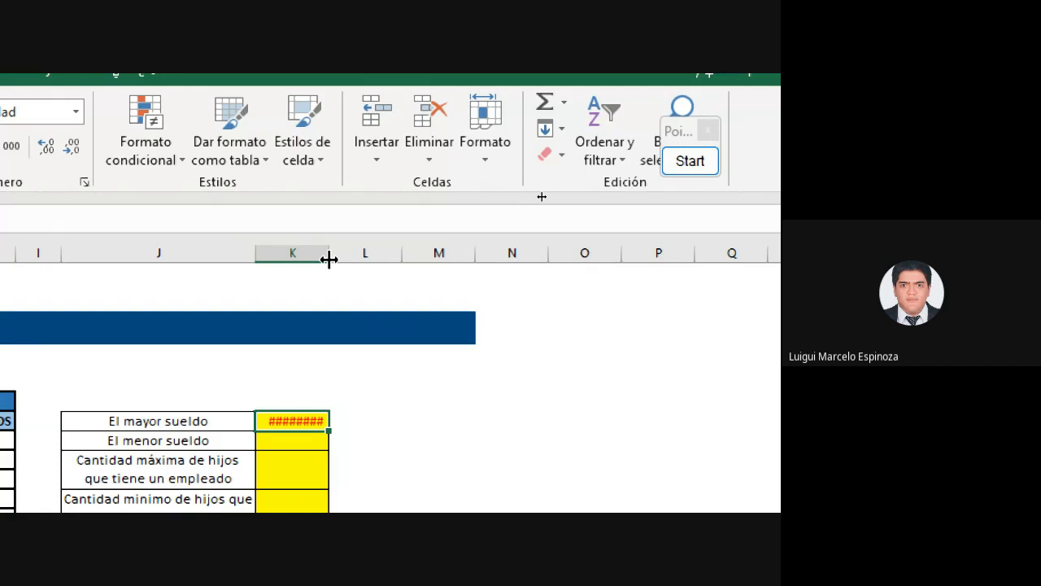
pyautogui.doubleClick(327, 254)
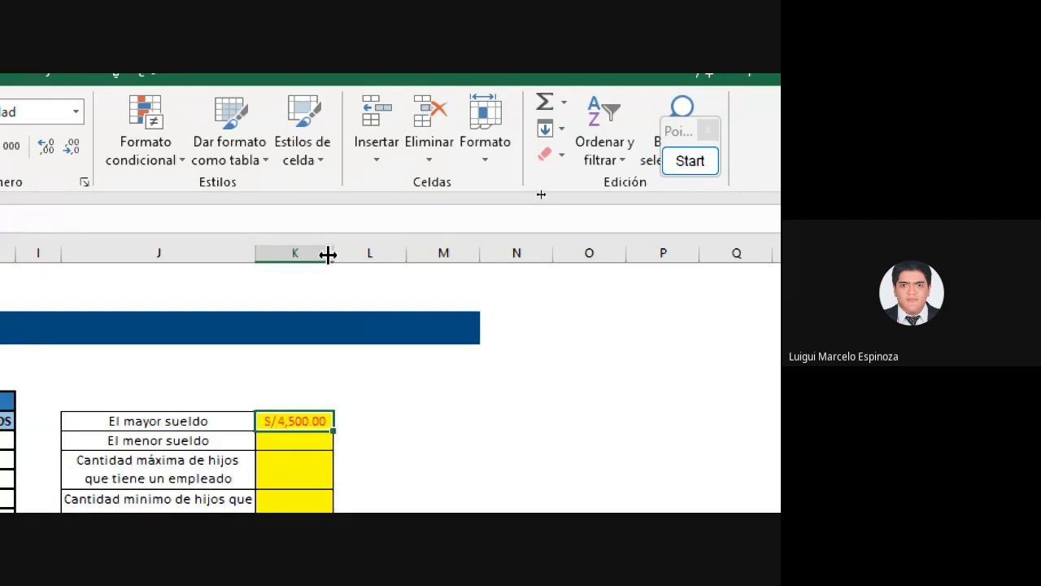
pyautogui.click(703, 91)
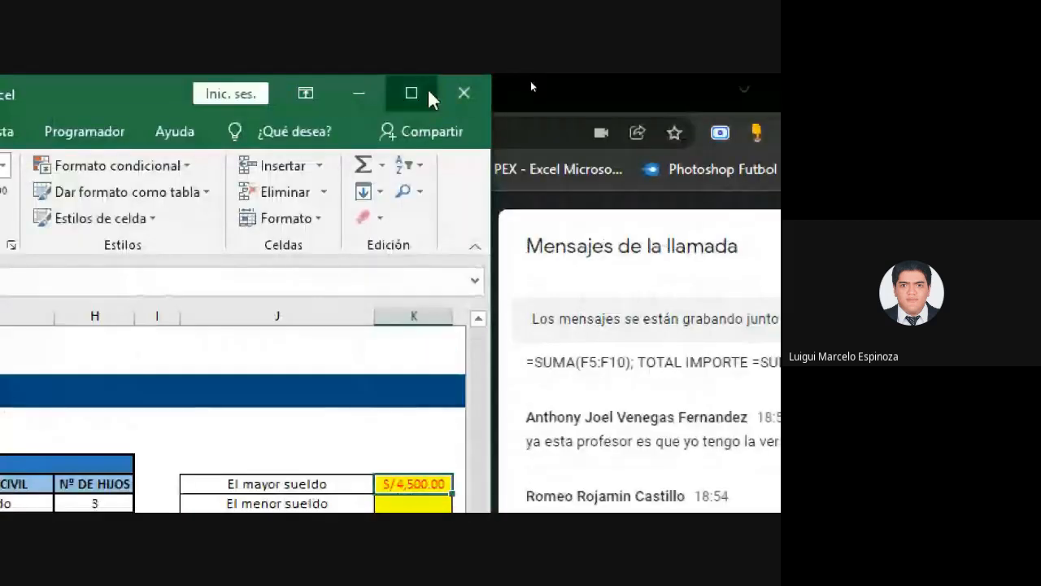
pyautogui.click(409, 93)
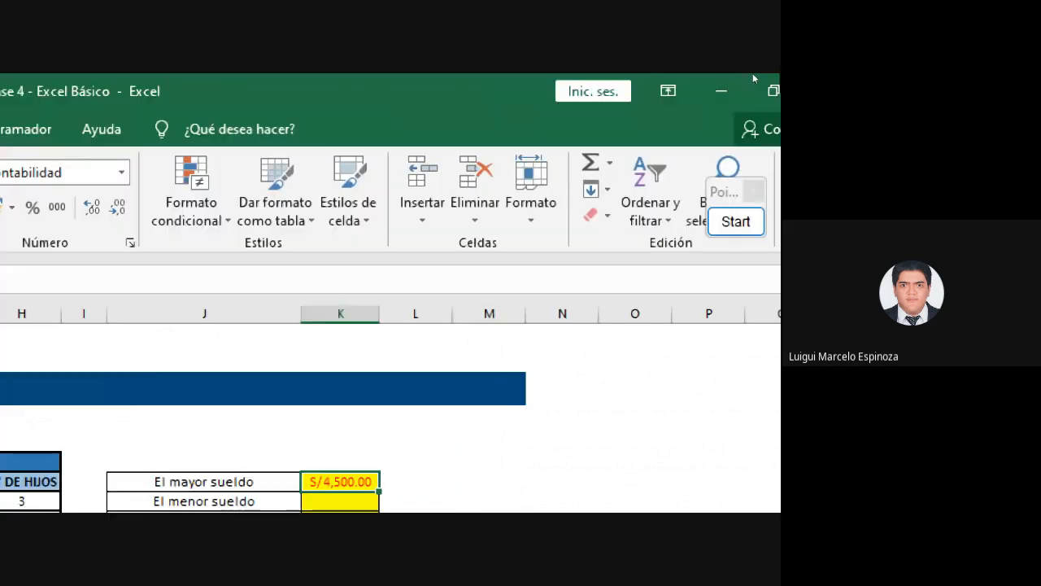
pyautogui.click(774, 90)
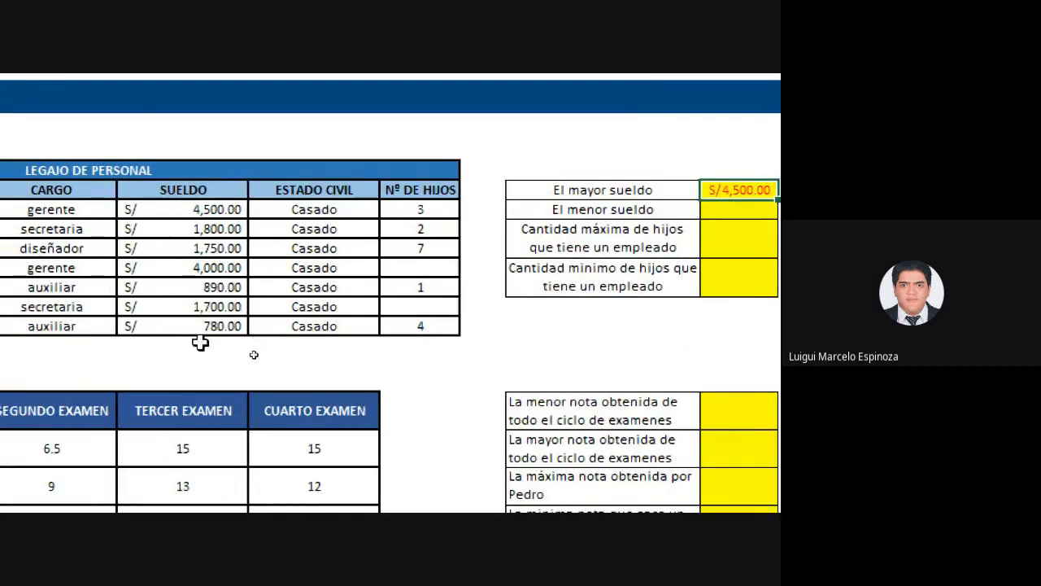
# Calculate El menor sueldo in K24 with the formula =MIN(F24:F30)
pyautogui.click(723, 211)
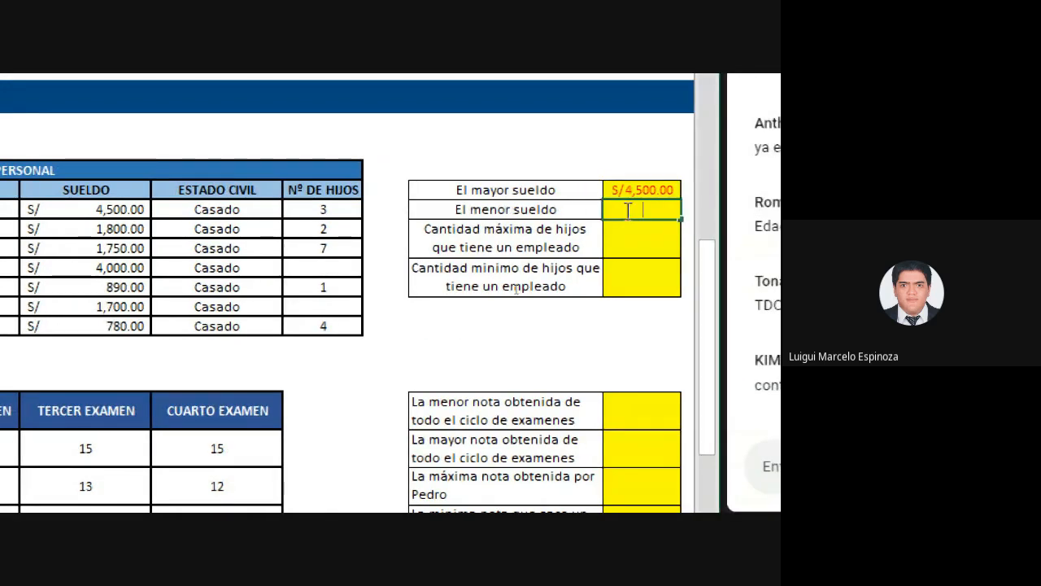
pyautogui.write('=m')
pyautogui.press('BackSpace')
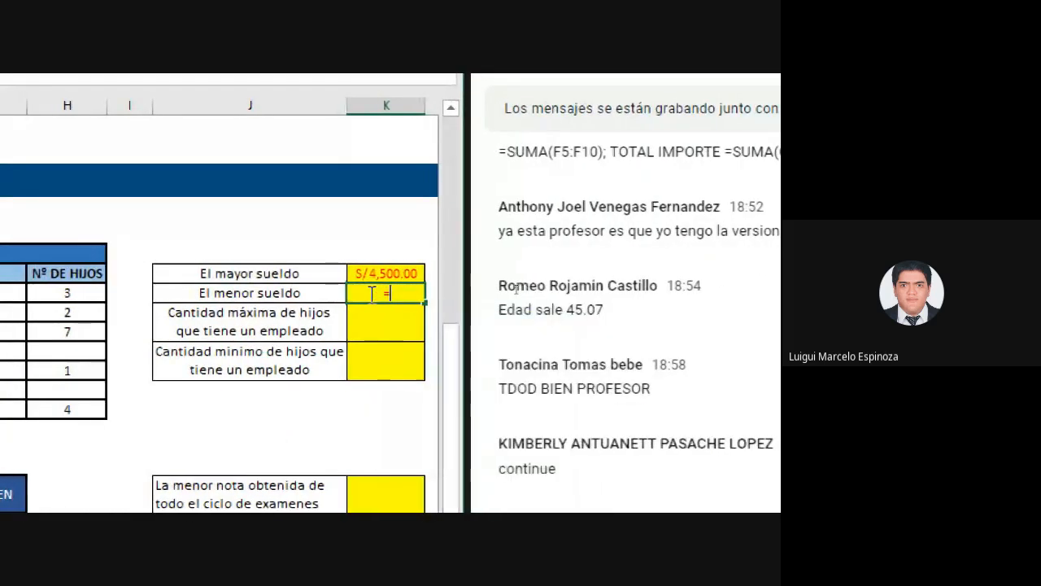
pyautogui.write('MIN')
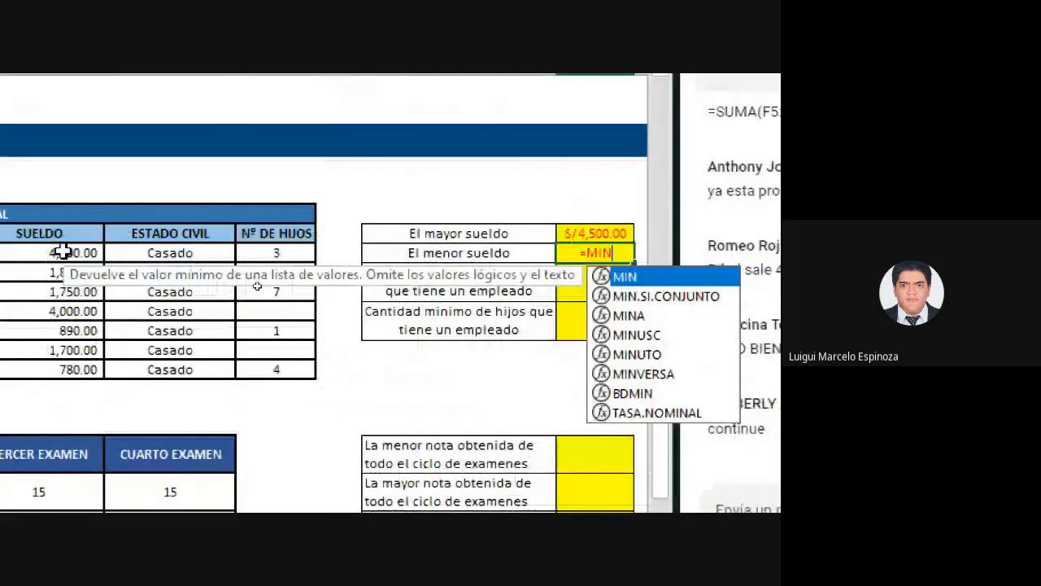
pyautogui.moveTo(519, 292); pyautogui.dragTo(542, 406)
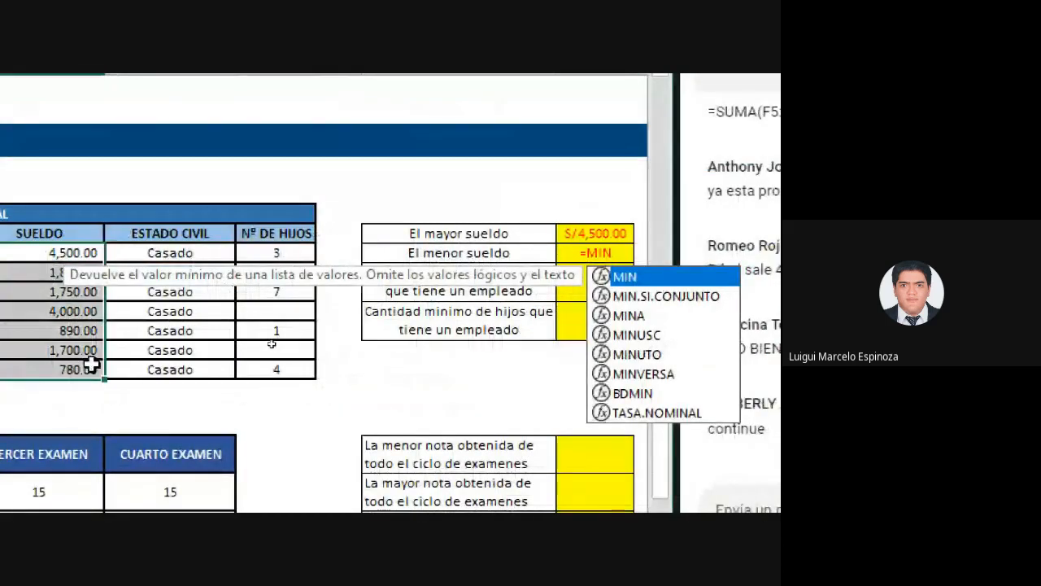
pyautogui.doubleClick(614, 253)
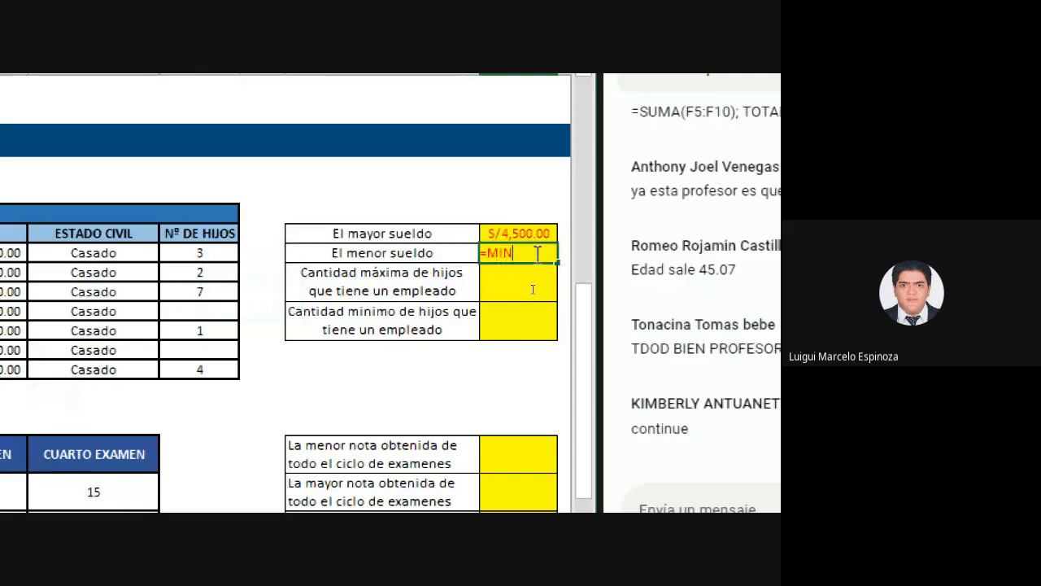
pyautogui.write('(')
pyautogui.moveTo(179, 298); pyautogui.dragTo(187, 412)
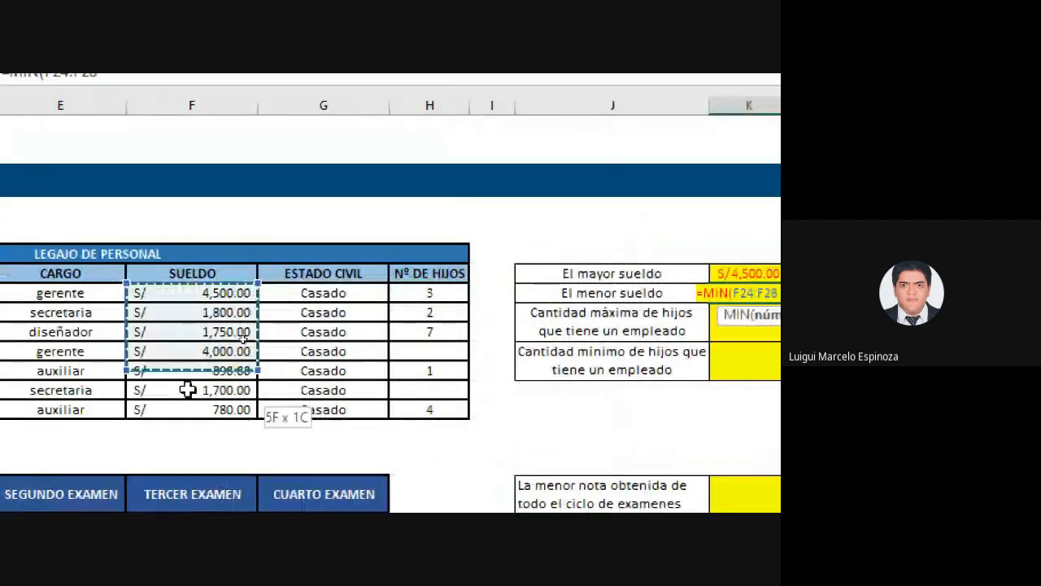
pyautogui.write(')')
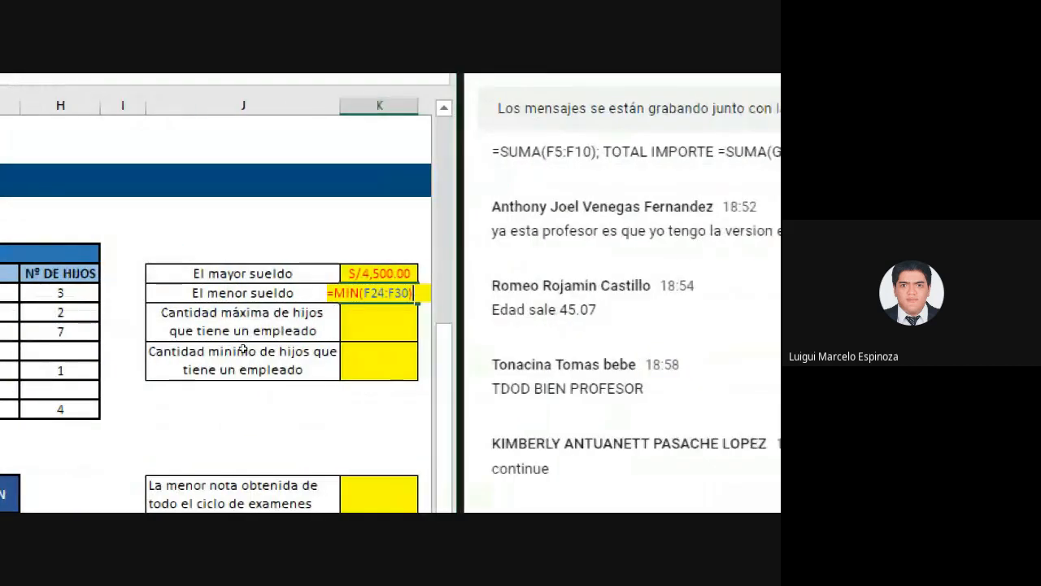
pyautogui.press('Return')
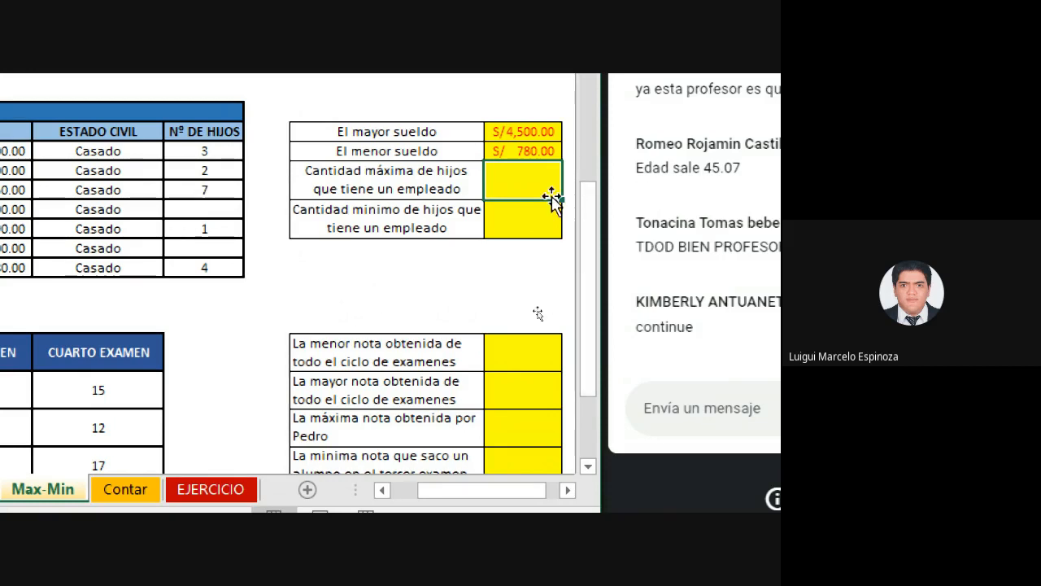
# Calculate the maximum number of children of an employee in K25 with the formula =MAX(H24:H30)
pyautogui.write('=')
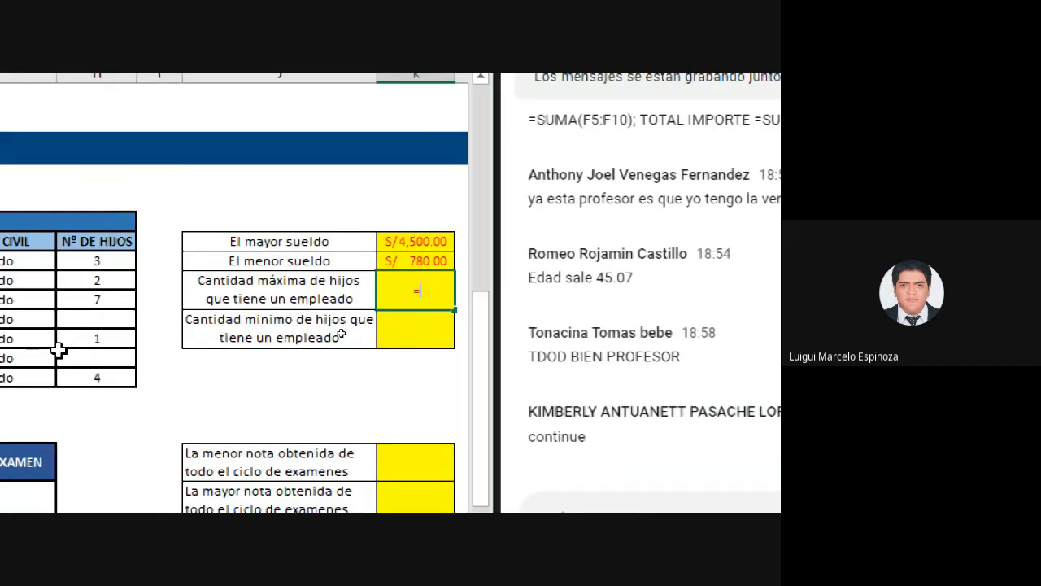
pyautogui.write('MAX(')
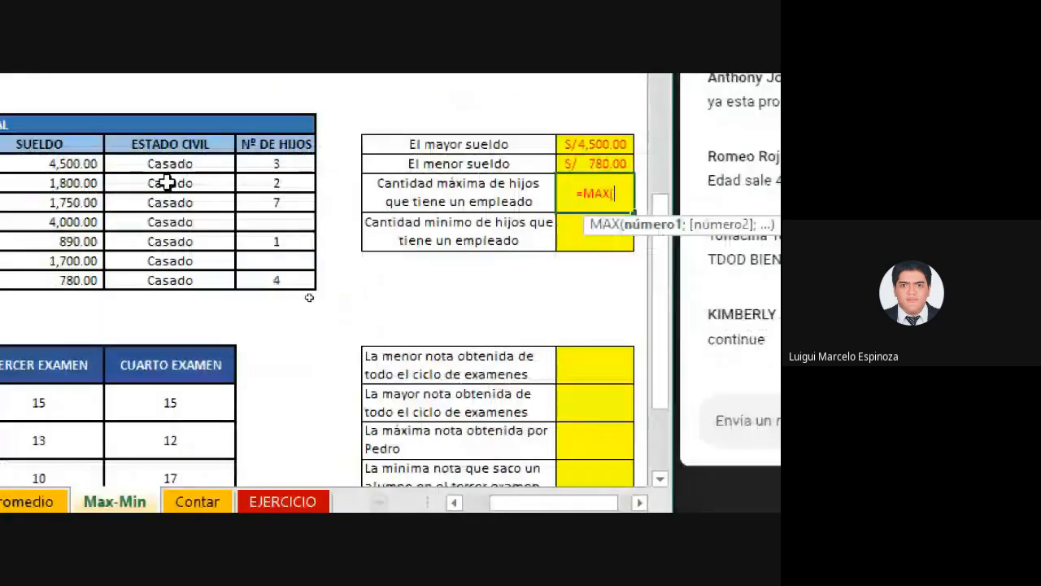
pyautogui.moveTo(275, 263); pyautogui.dragTo(275, 385)
pyautogui.moveTo(276, 287); pyautogui.dragTo(276, 286)
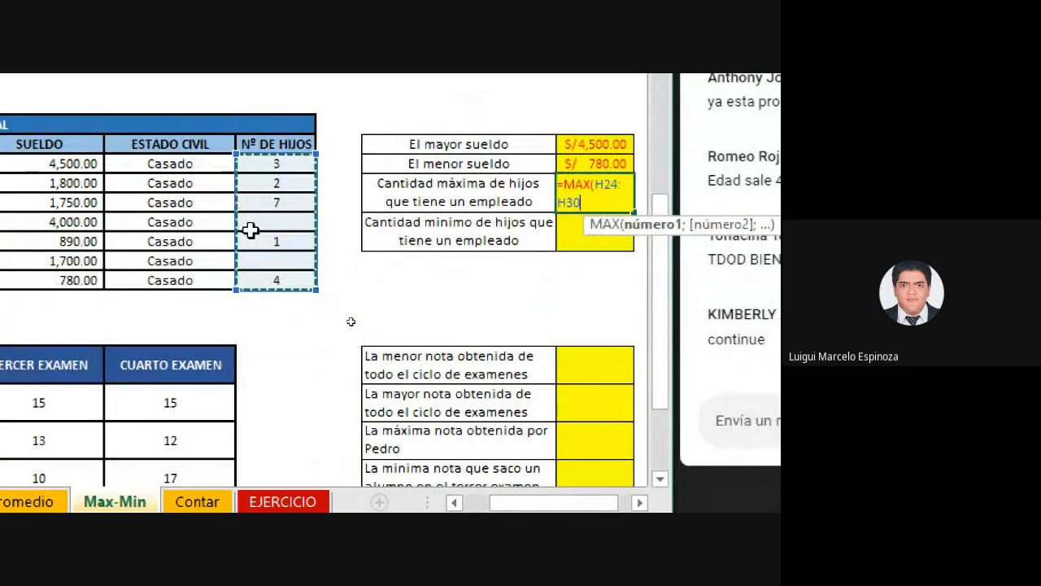
pyautogui.write(')')
pyautogui.press('Return')
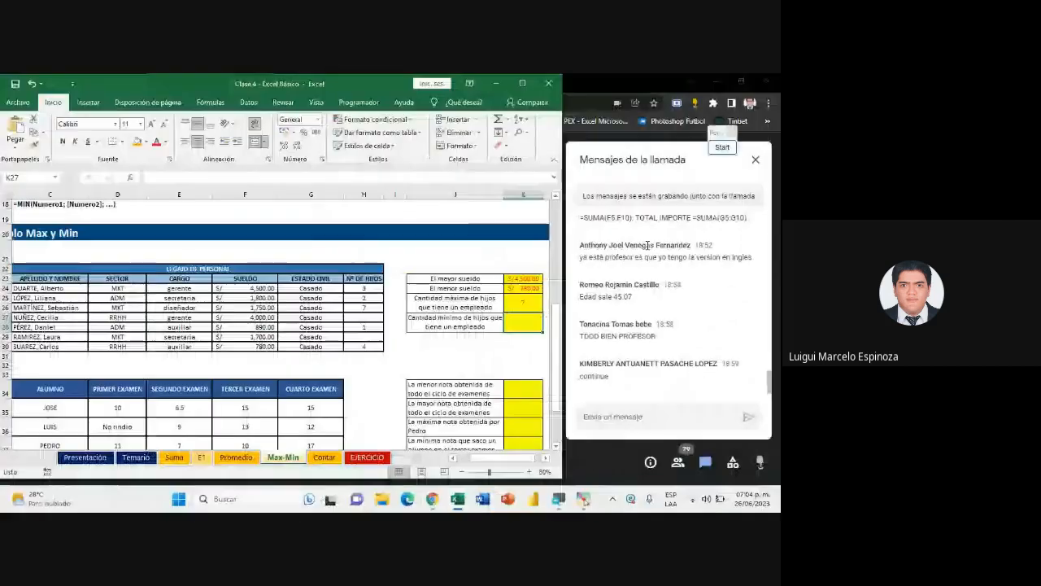
# Mark the Nº DE HIJOS values with a red rectangle annotation, and end the annotation mode
pyautogui.click(723, 147)
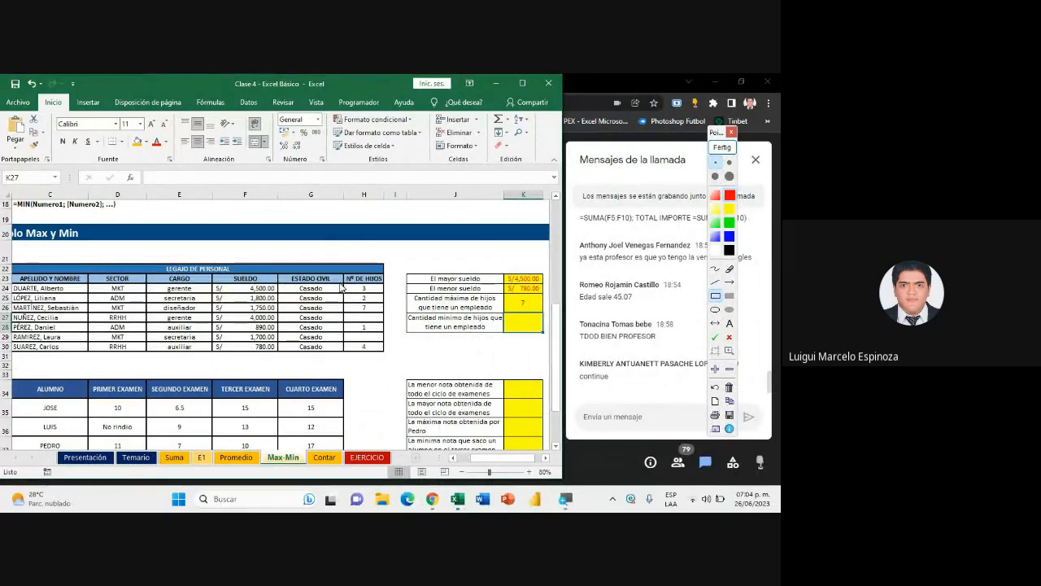
pyautogui.moveTo(341, 281); pyautogui.dragTo(387, 358)
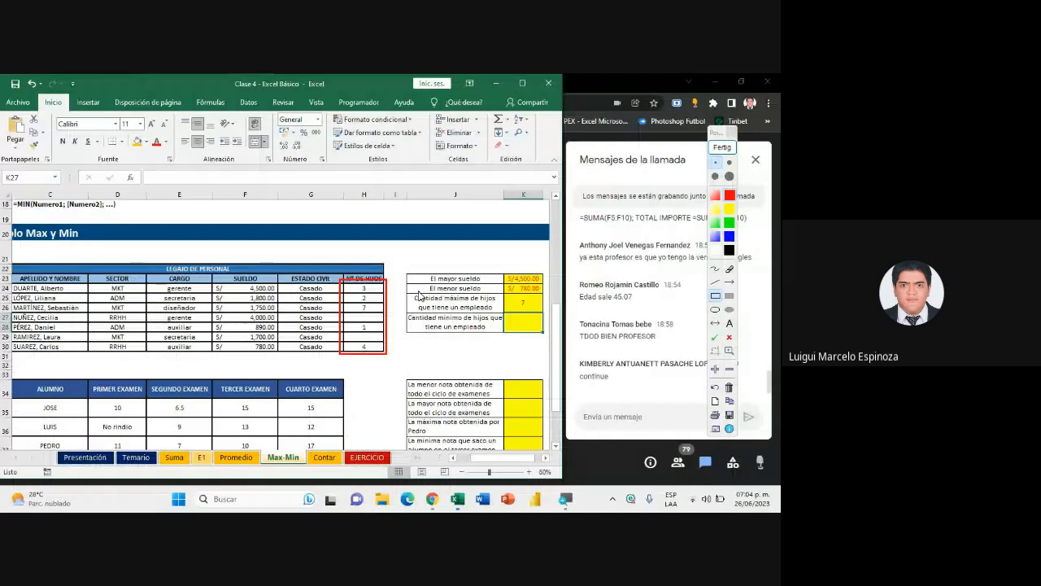
pyautogui.press('Escape')
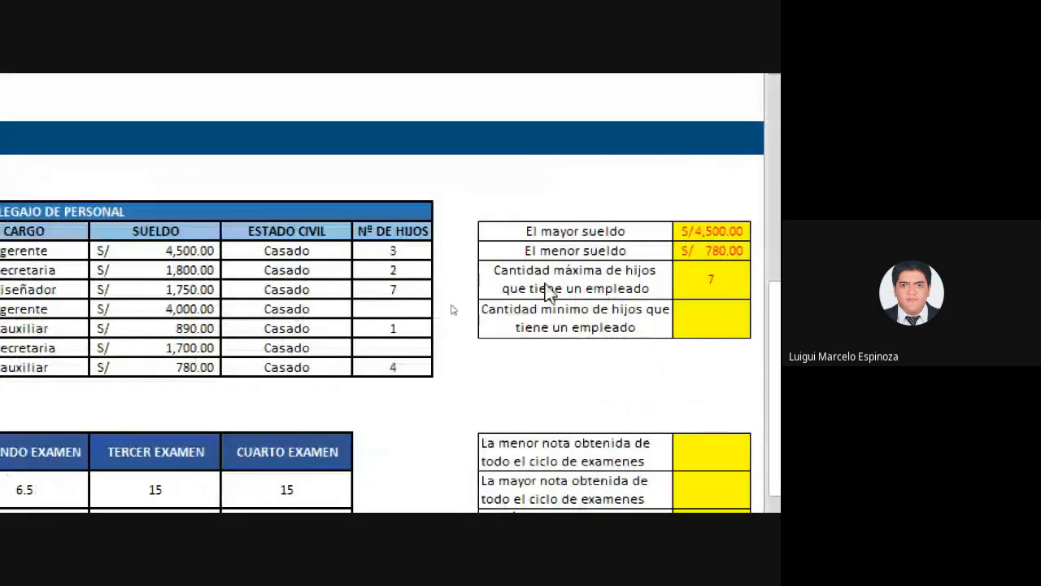
# Select H24:H30, mark the Name Box with a red rectangle and a black arrow annotation, and end the annotation mode
pyautogui.click(385, 254)
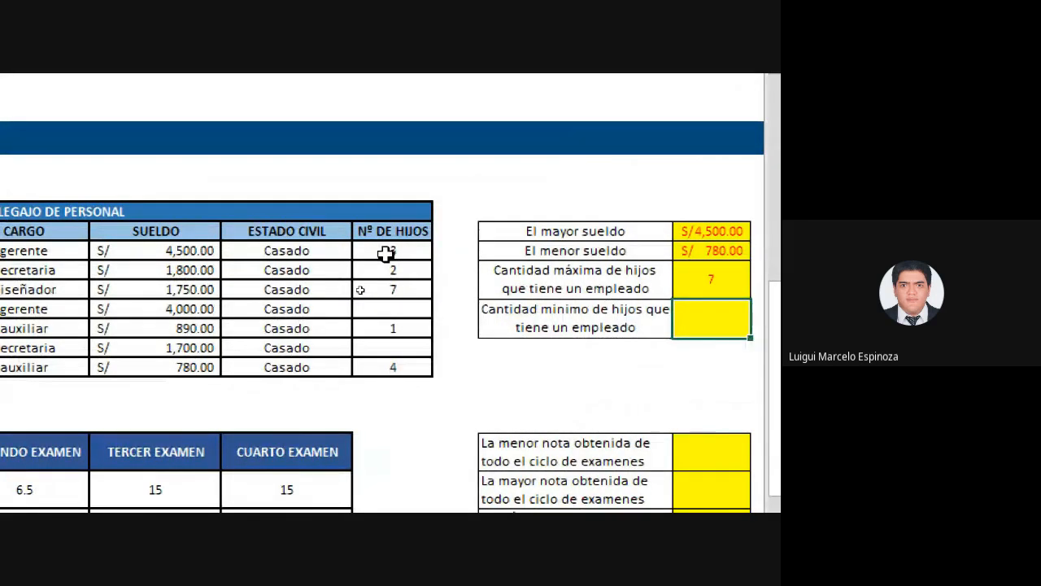
pyautogui.moveTo(393, 254); pyautogui.dragTo(406, 367)
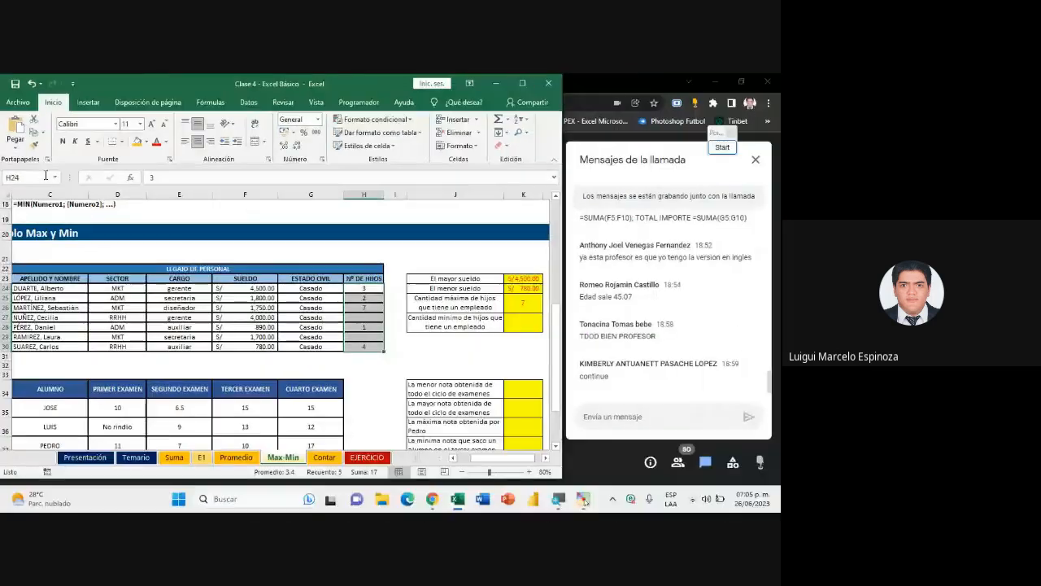
pyautogui.click(722, 148)
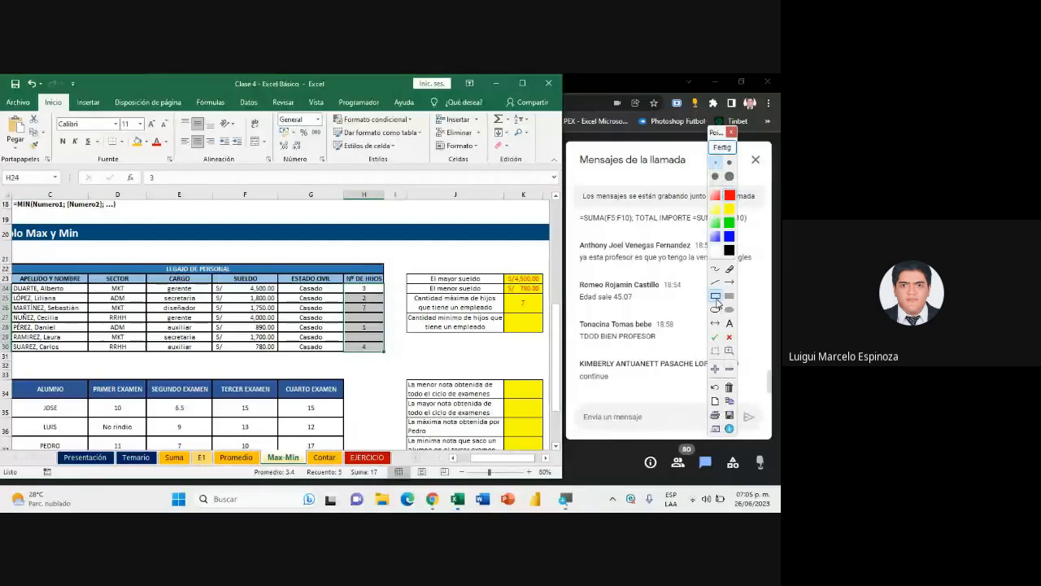
pyautogui.moveTo(3, 168)
pyautogui.mouseDown()
pyautogui.moveTo(14, 187)
pyautogui.moveTo(70, 205)
pyautogui.moveTo(65, 193)
pyautogui.mouseUp()
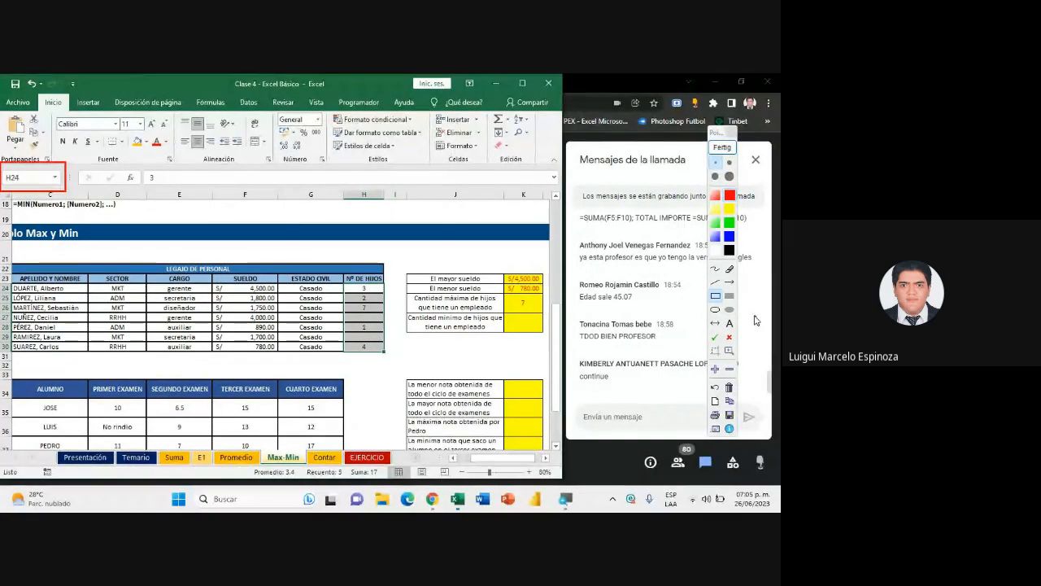
pyautogui.click(729, 282)
pyautogui.moveTo(220, 225); pyautogui.dragTo(65, 176)
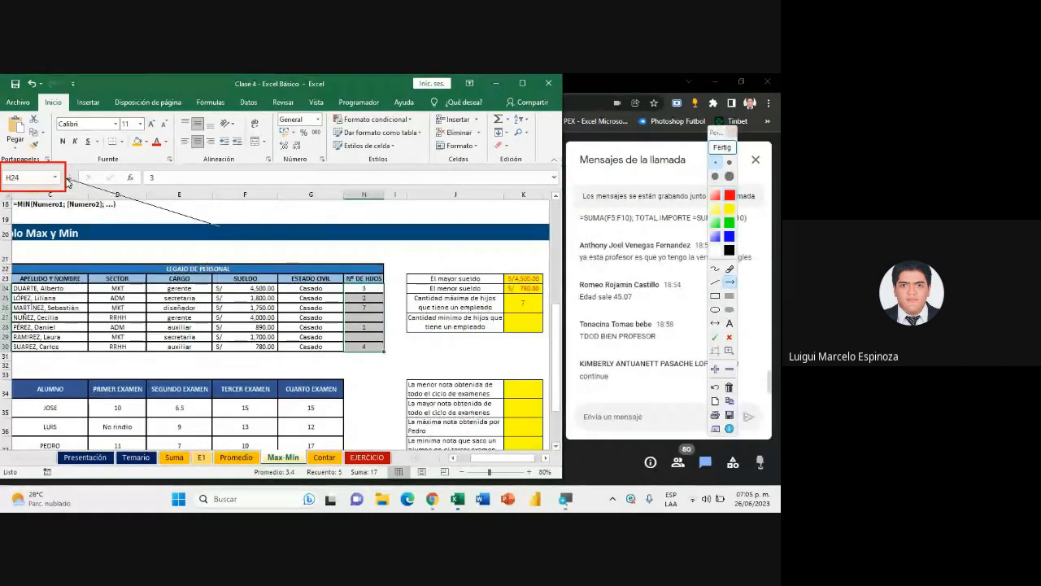
pyautogui.click(722, 147)
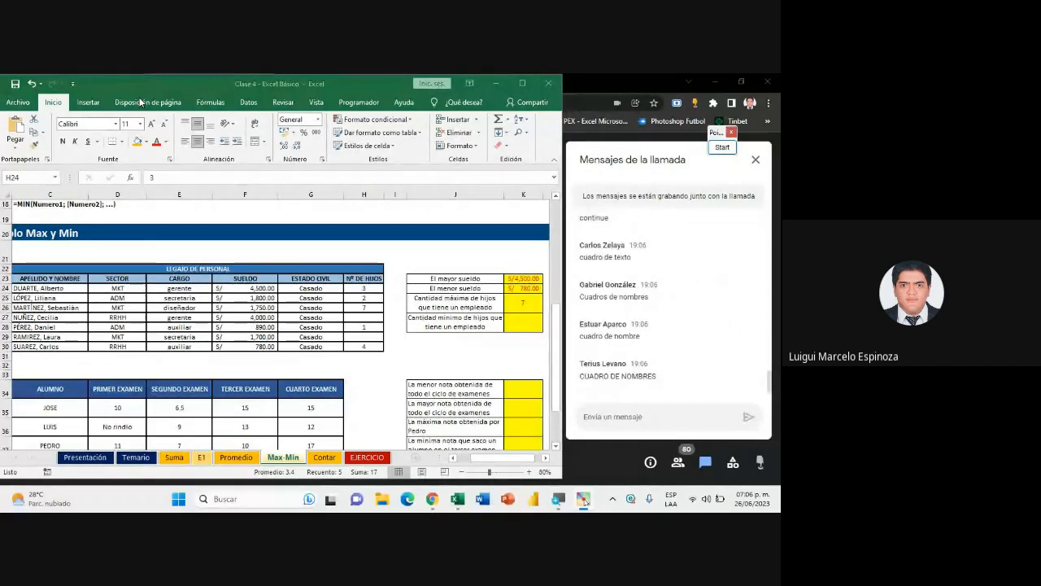
# Name the Nº DE HIJOS range H24:H30 as Hijos
pyautogui.scroll(1, 646, 334)
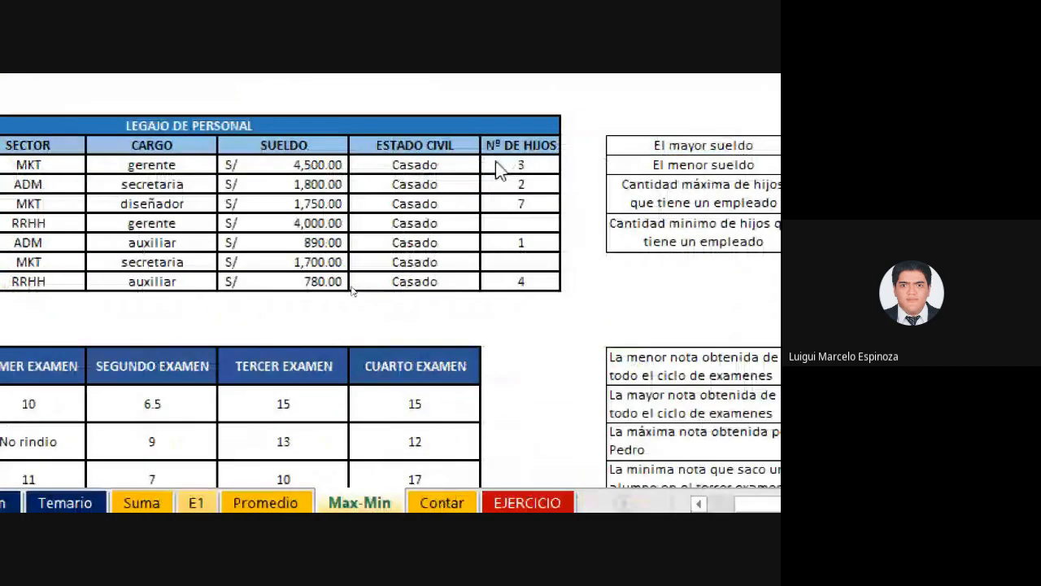
pyautogui.moveTo(495, 162); pyautogui.dragTo(521, 277)
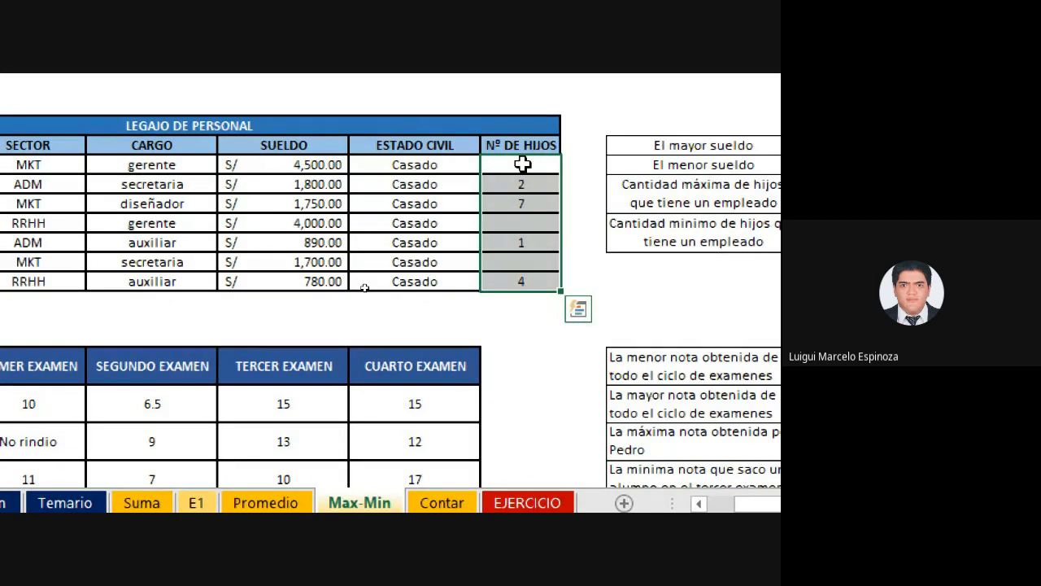
pyautogui.moveTo(496, 165); pyautogui.dragTo(529, 281)
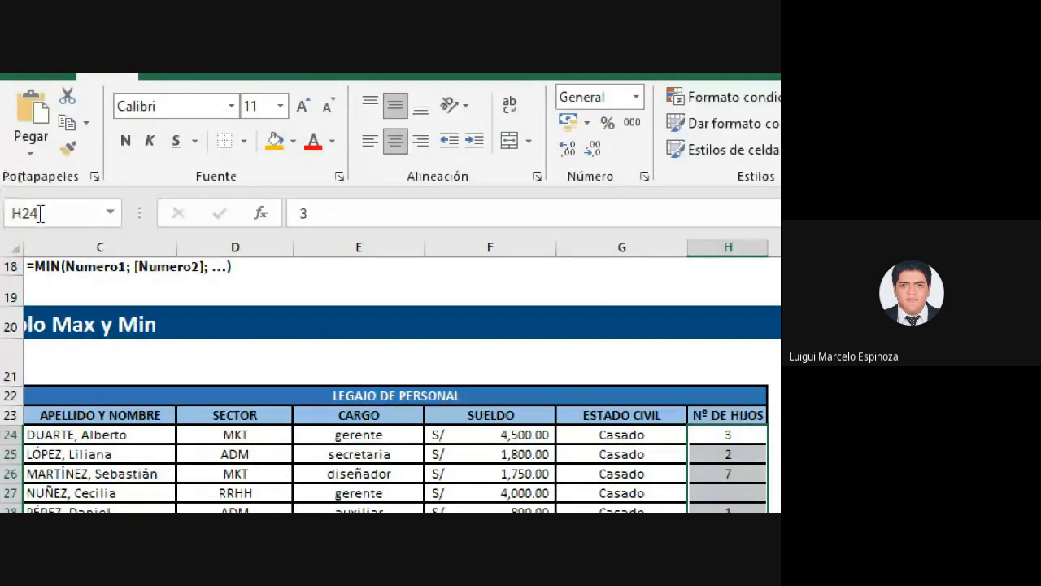
pyautogui.click(56, 215)
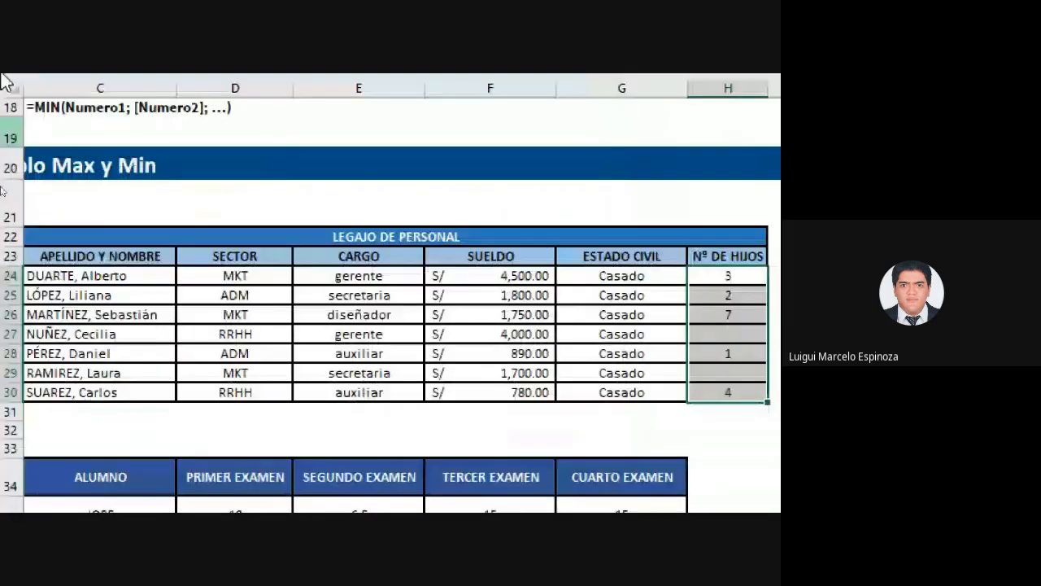
pyautogui.write('Hijos')
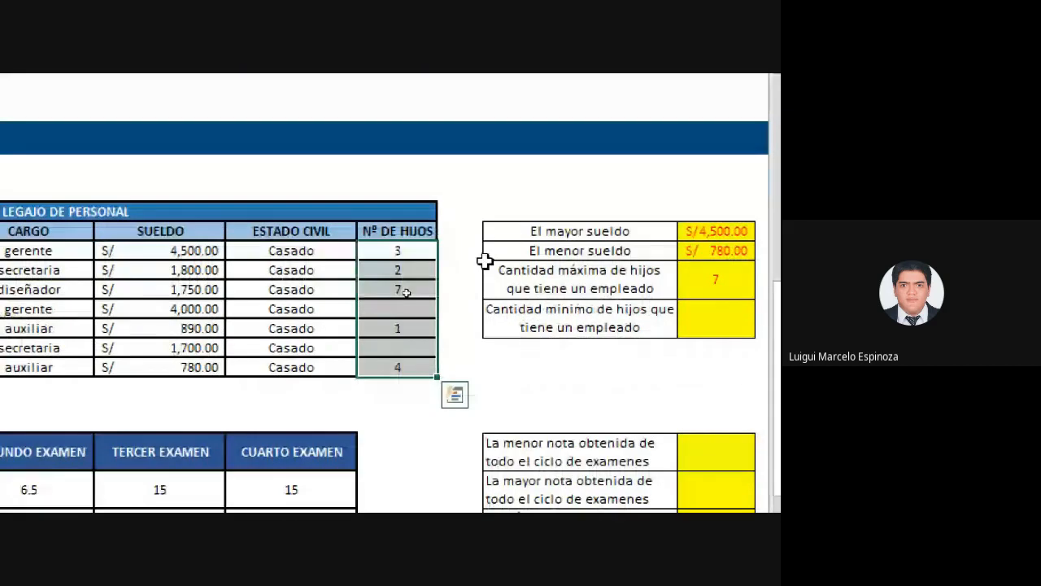
pyautogui.moveTo(591, 393); pyautogui.dragTo(591, 504)
pyautogui.moveTo(397, 360); pyautogui.dragTo(398, 367)
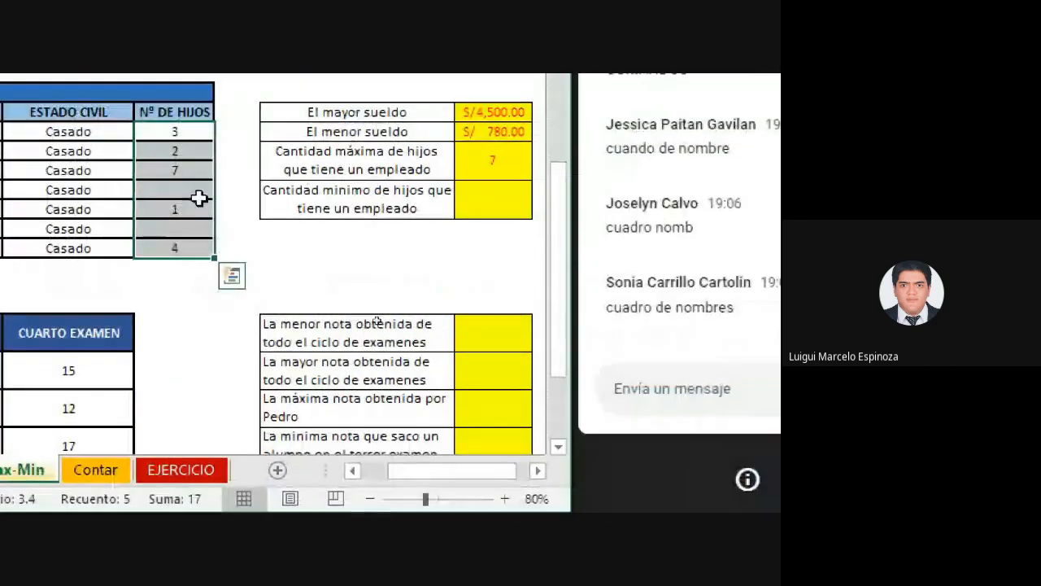
pyautogui.moveTo(184, 123); pyautogui.dragTo(187, 243)
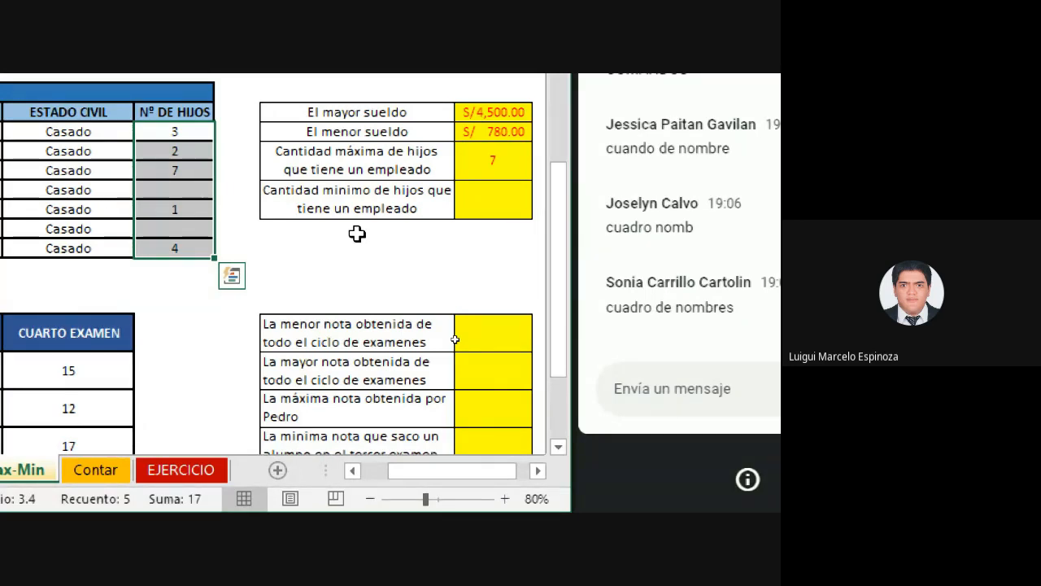
pyautogui.moveTo(158, 131); pyautogui.dragTo(196, 249)
# Calculate the minimum number of children of an employee in K27 with the formula =MIN(Hijos)
pyautogui.doubleClick(495, 195)
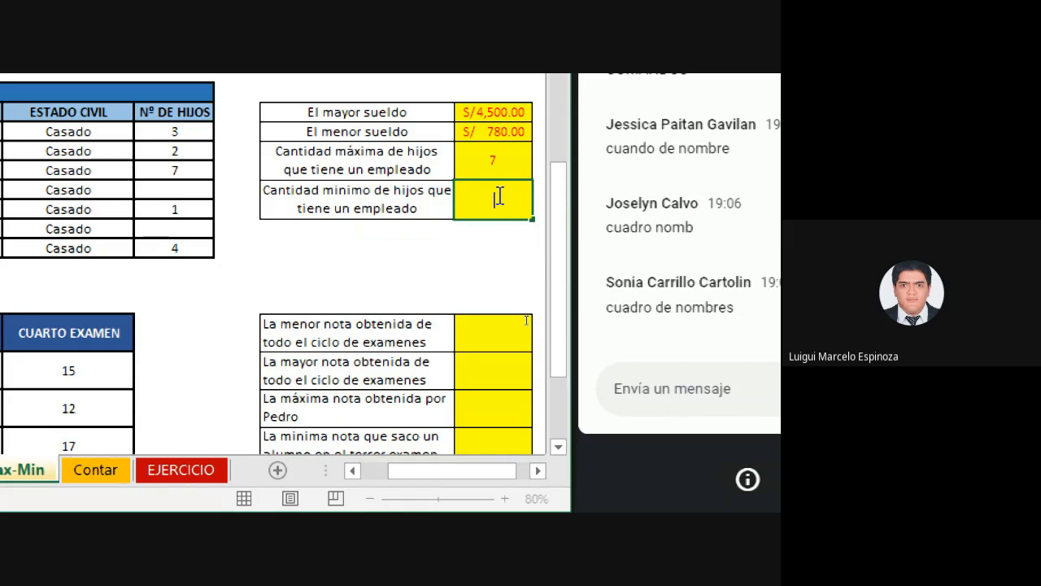
pyautogui.write('=')
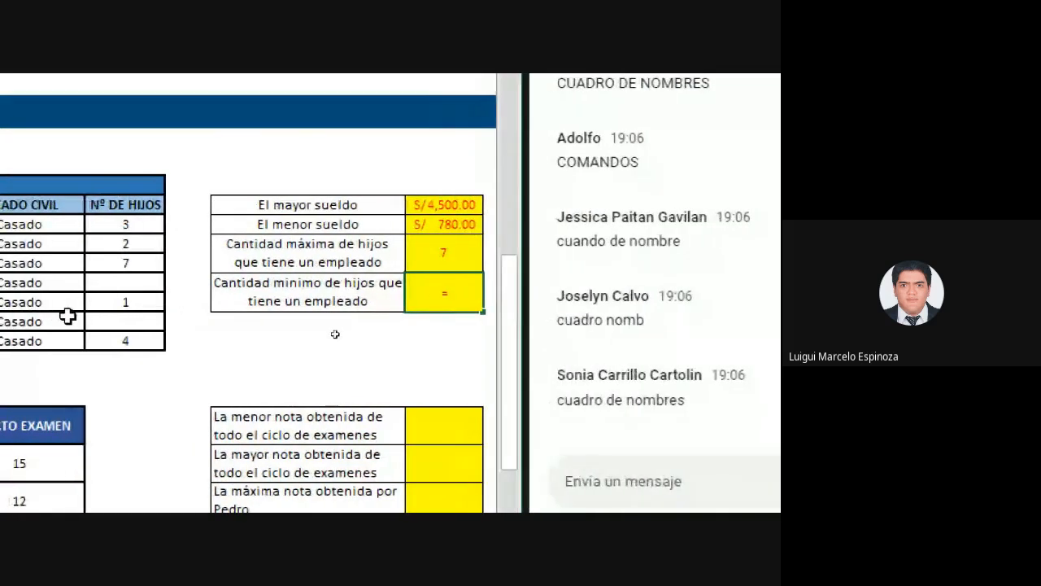
pyautogui.write('min(')
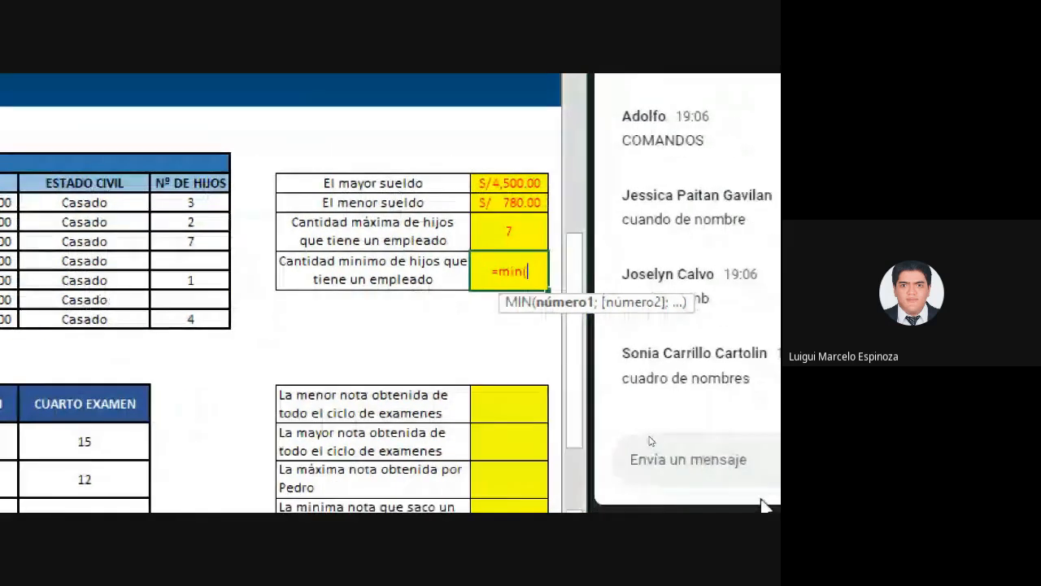
pyautogui.write('hijos')
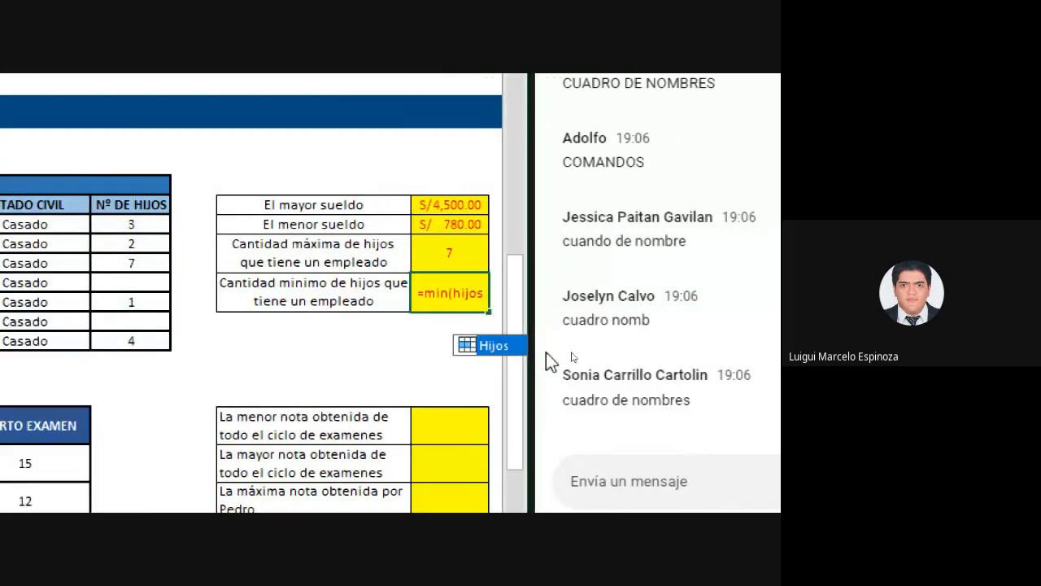
pyautogui.doubleClick(494, 345)
pyautogui.write(')')
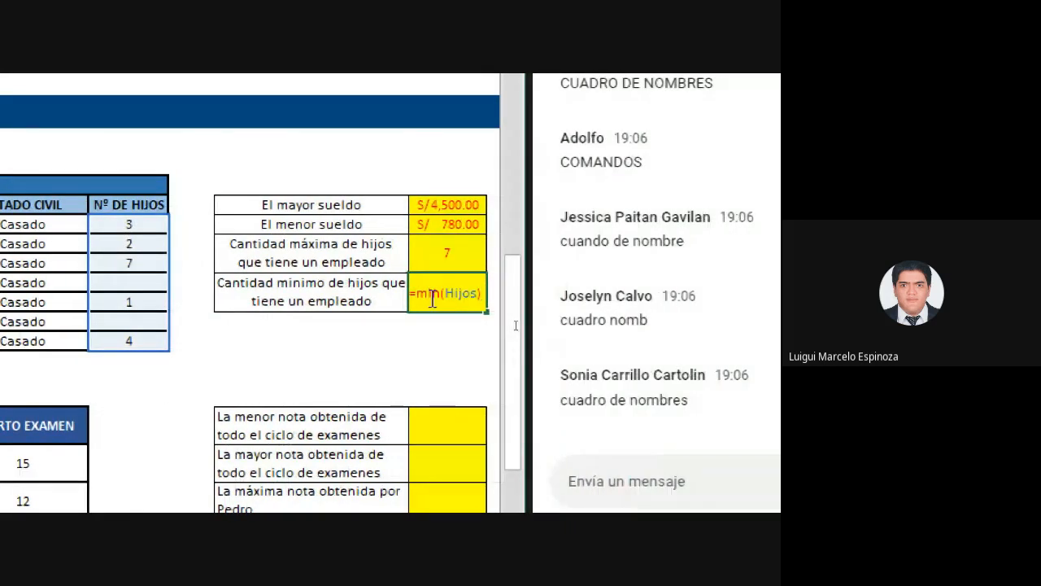
pyautogui.moveTo(445, 295); pyautogui.dragTo(480, 297)
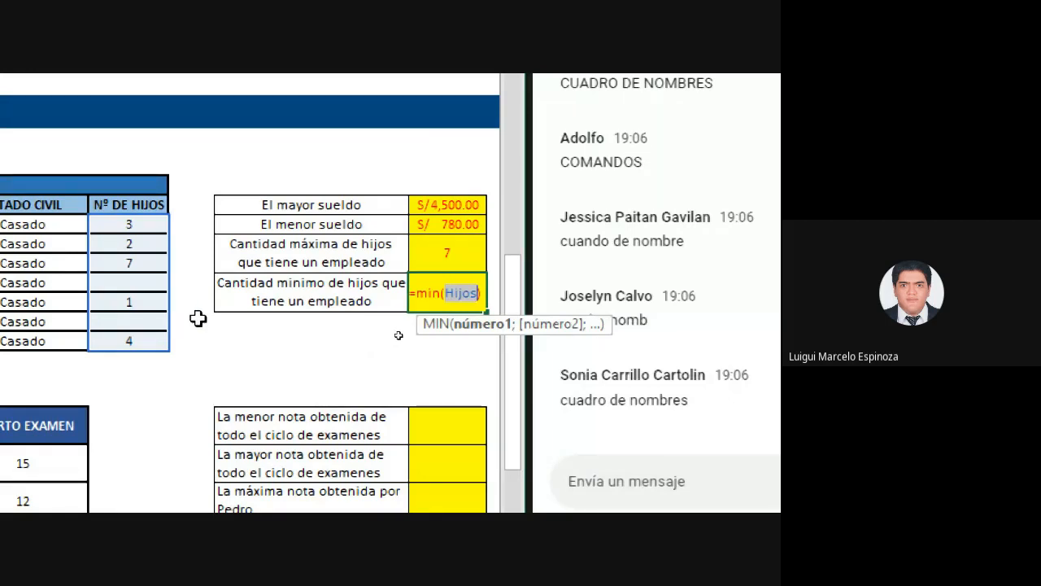
pyautogui.write(')')
pyautogui.click(481, 295)
pyautogui.press('Return')
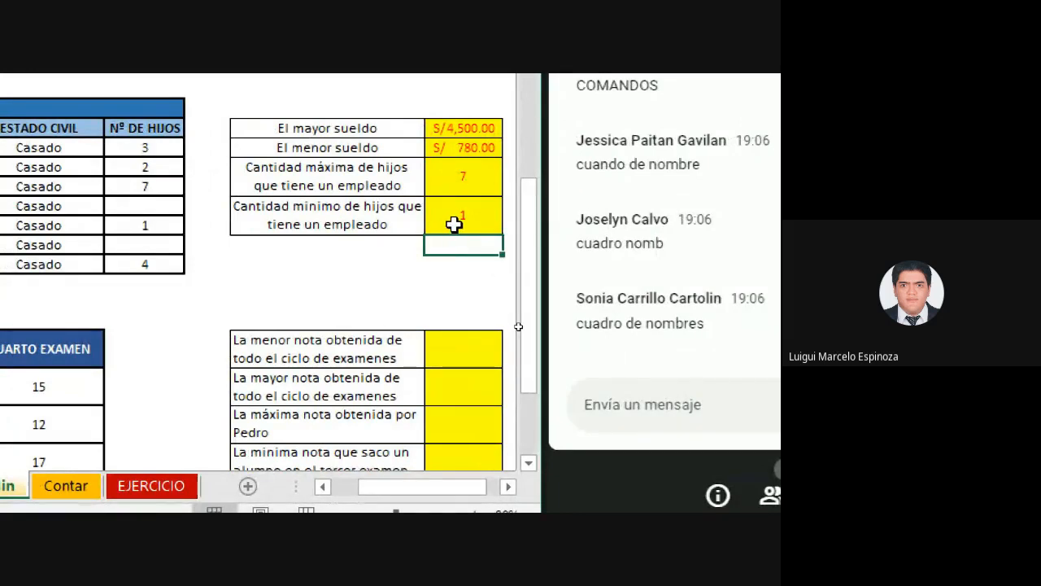
# Enter a trial value of 0 in the blank Nº DE HIJOS cell H27, and clear it again
pyautogui.click(163, 208)
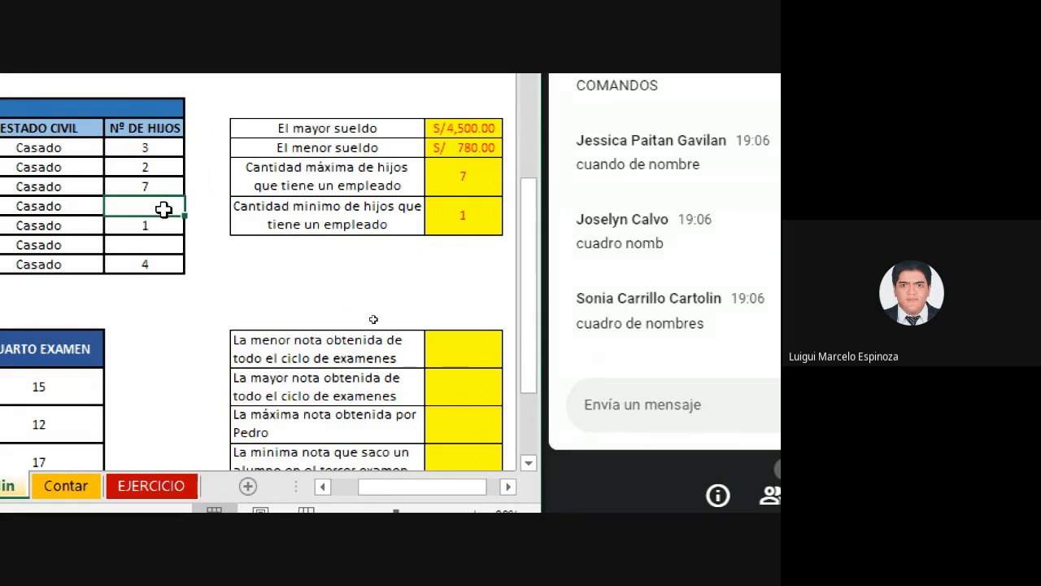
pyautogui.write('0')
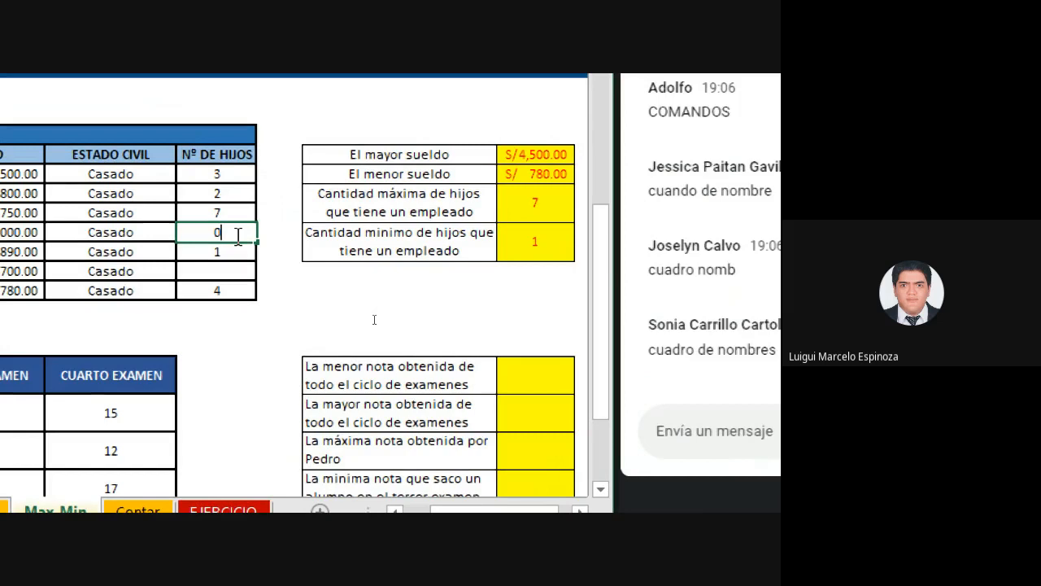
pyautogui.press('Return')
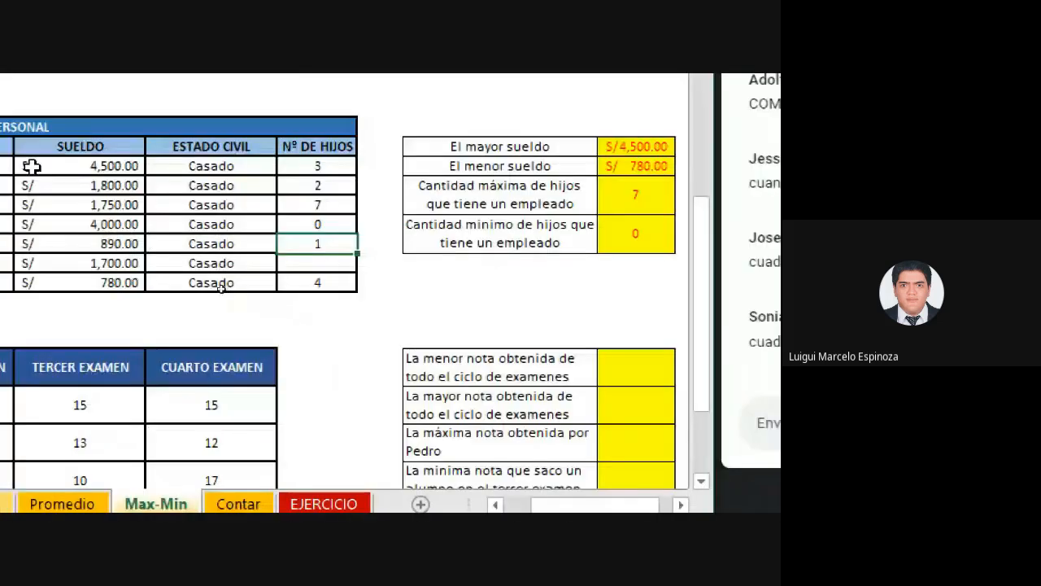
pyautogui.click(321, 221)
pyautogui.press('Delete')
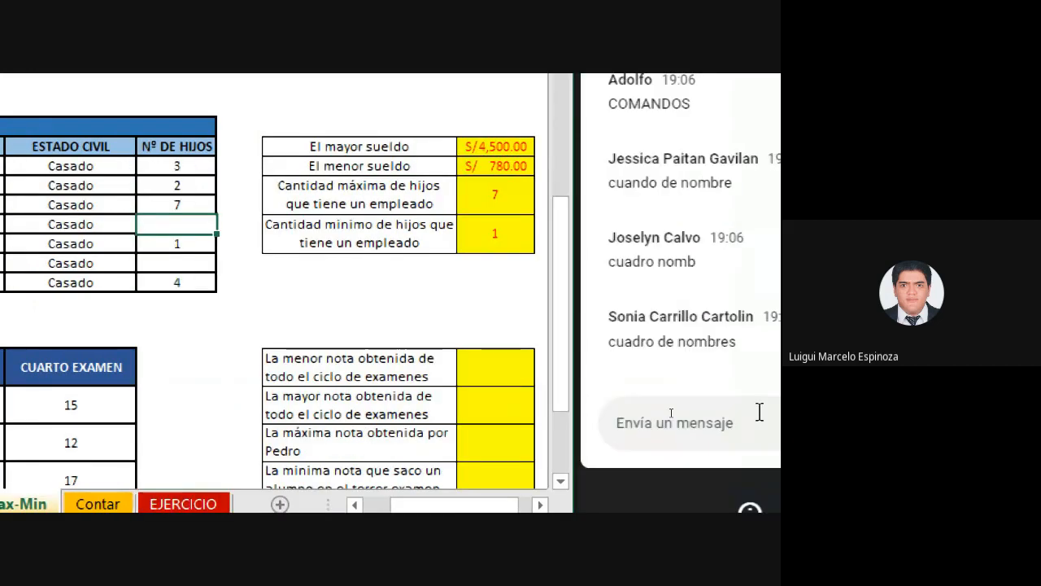
# Review the formula for the minimum number of children in K27 and the range its Hijos name refers to
pyautogui.click(235, 242)
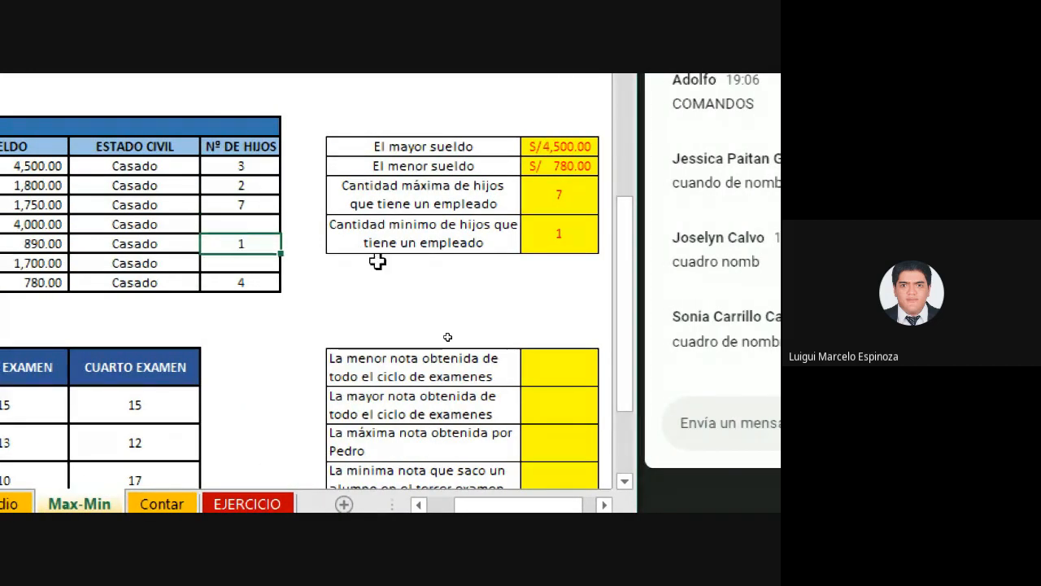
pyautogui.click(569, 237)
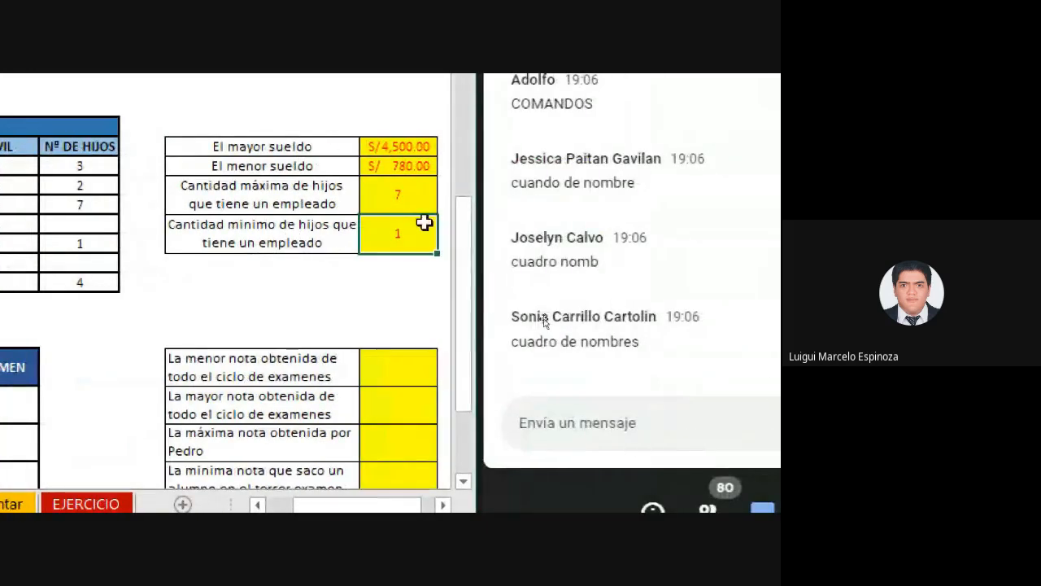
pyautogui.doubleClick(414, 232)
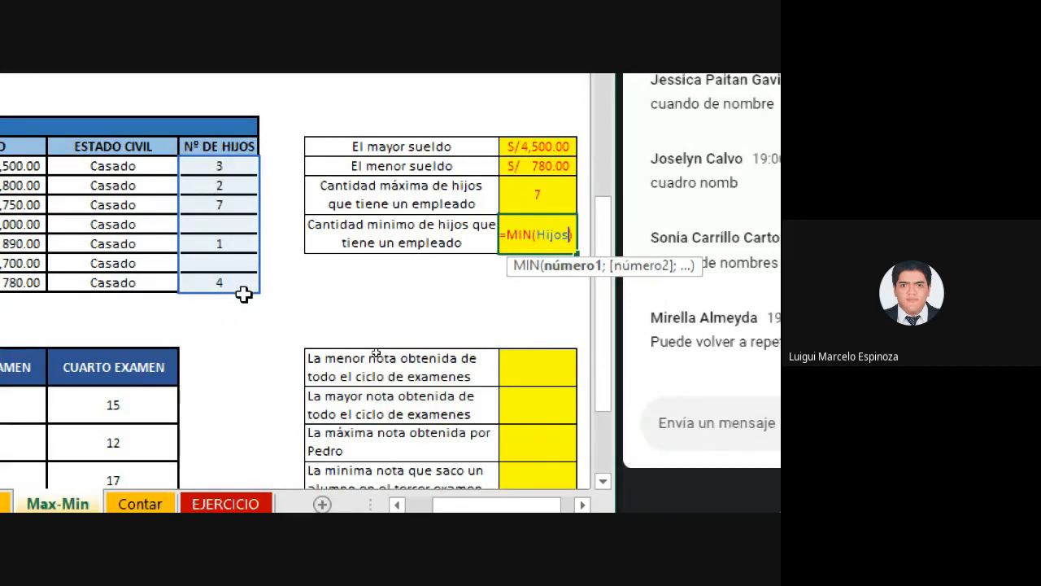
pyautogui.write(')')
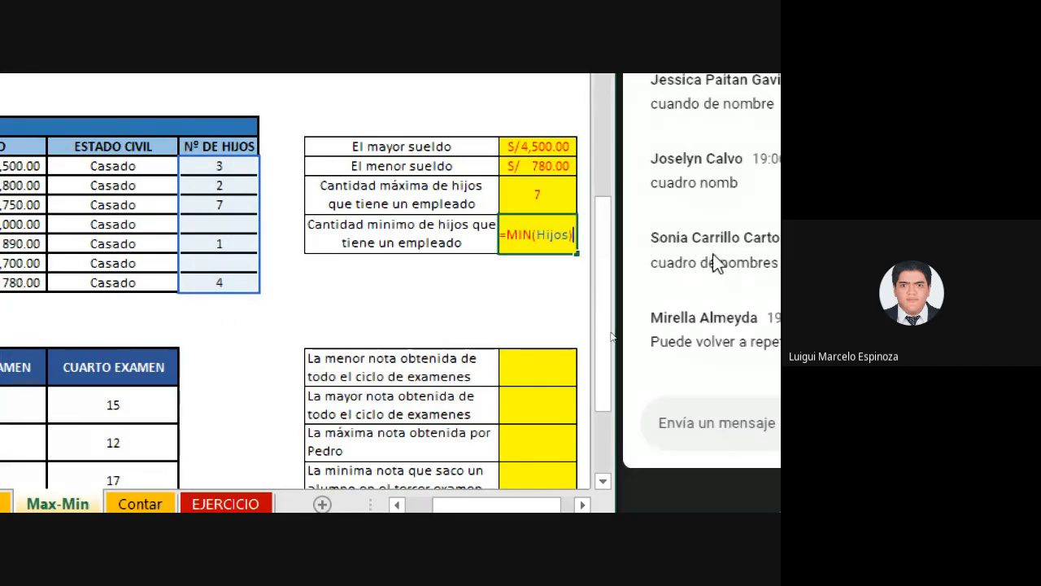
pyautogui.press('Return')
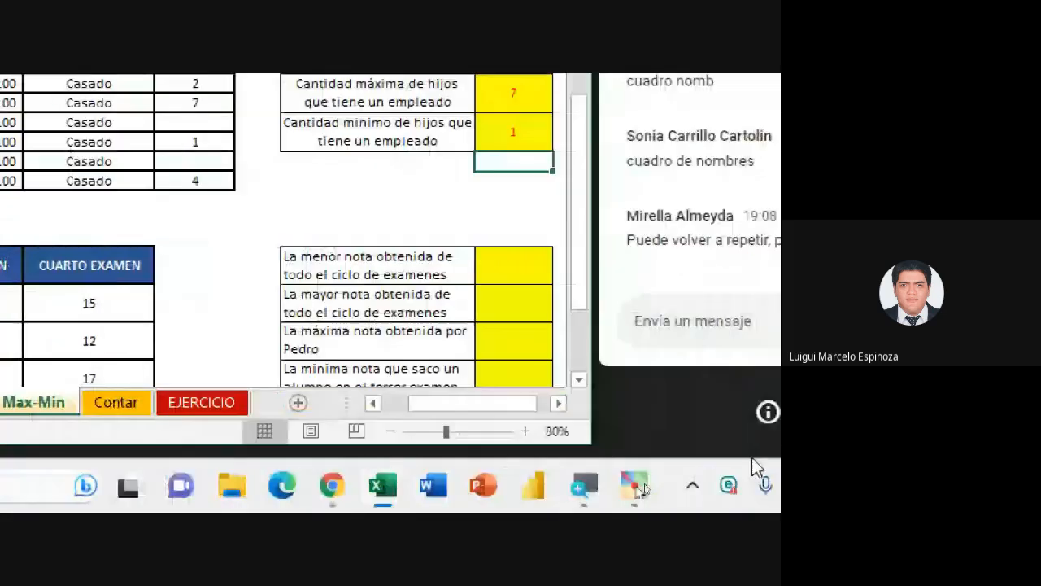
pyautogui.scroll(-2, 406, 260)
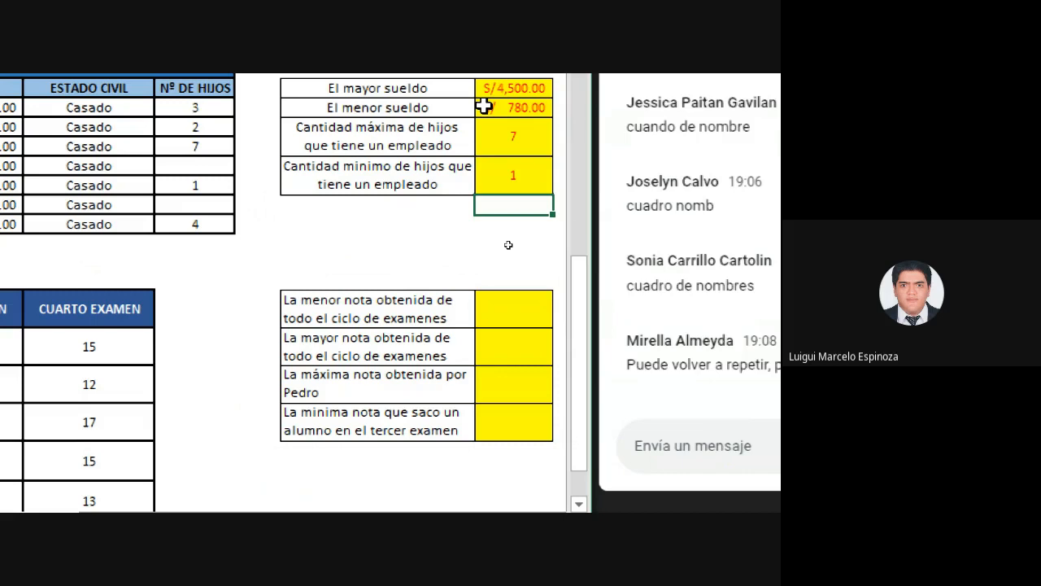
pyautogui.click(532, 200)
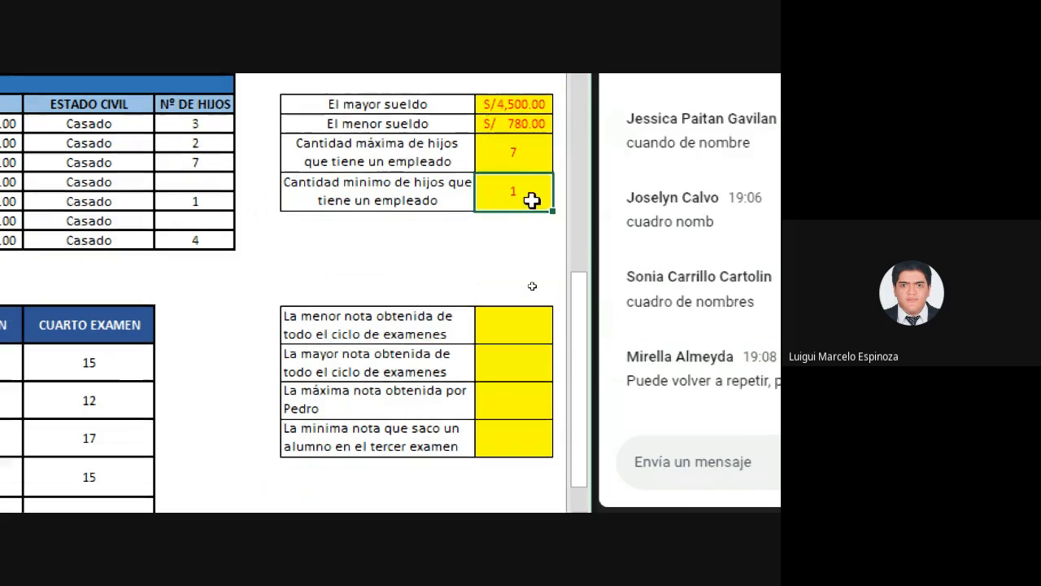
pyautogui.write('=MIN(Hijos')
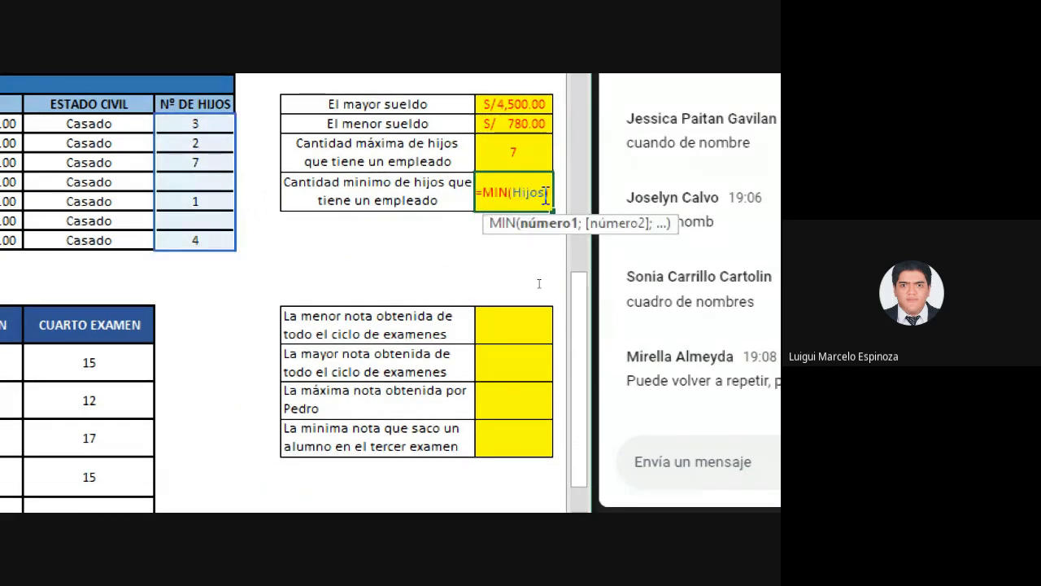
pyautogui.moveTo(545, 195); pyautogui.dragTo(517, 197)
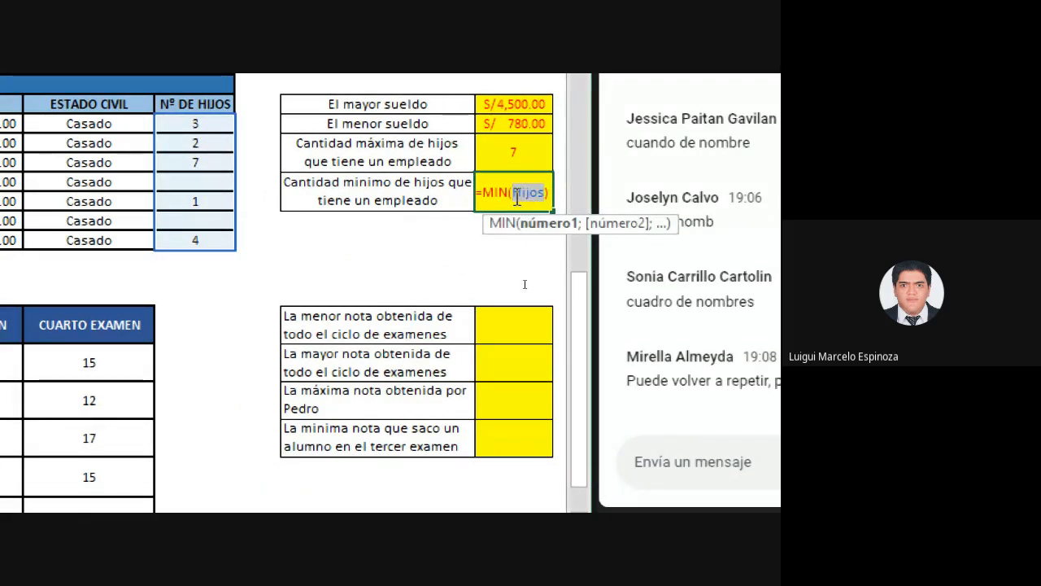
pyautogui.press('Escape')
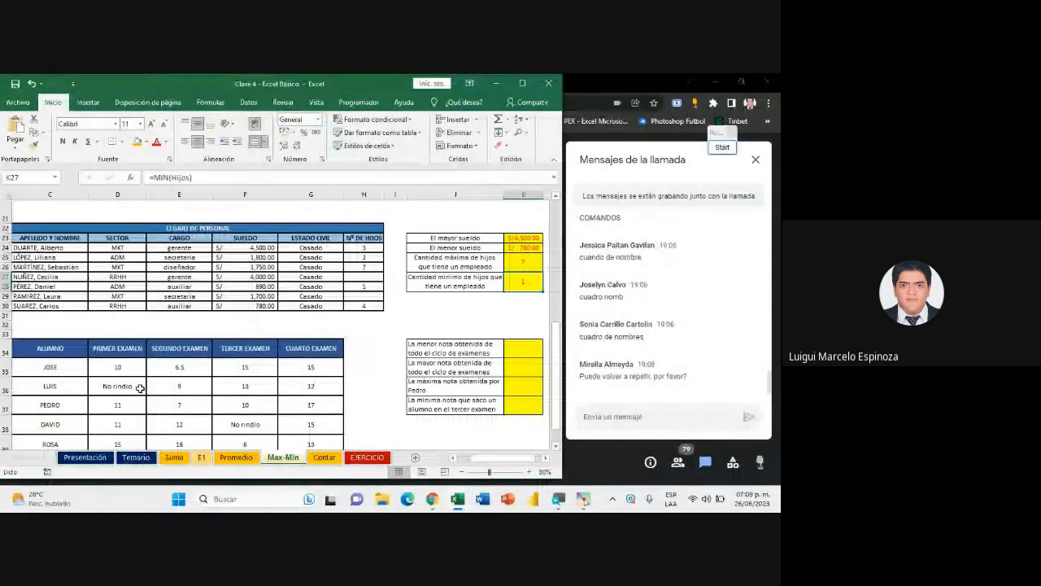
# Clear the two "No rindio" entries in D36 and F38 of the exam table, and undo both deletions
pyautogui.scroll(-2, 139, 388)
pyautogui.moveTo(482, 460); pyautogui.dragTo(484, 464)
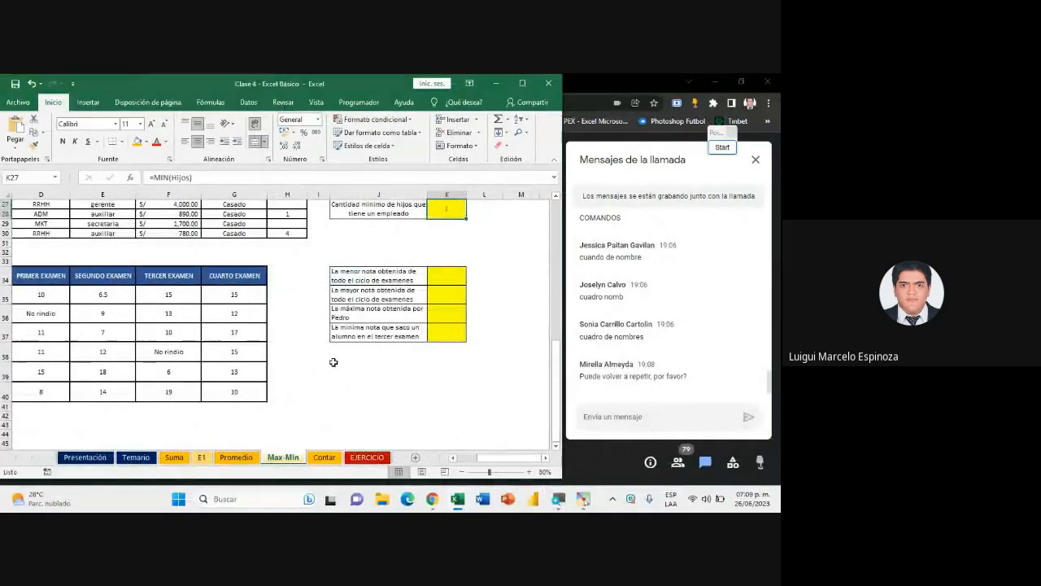
pyautogui.click(453, 459)
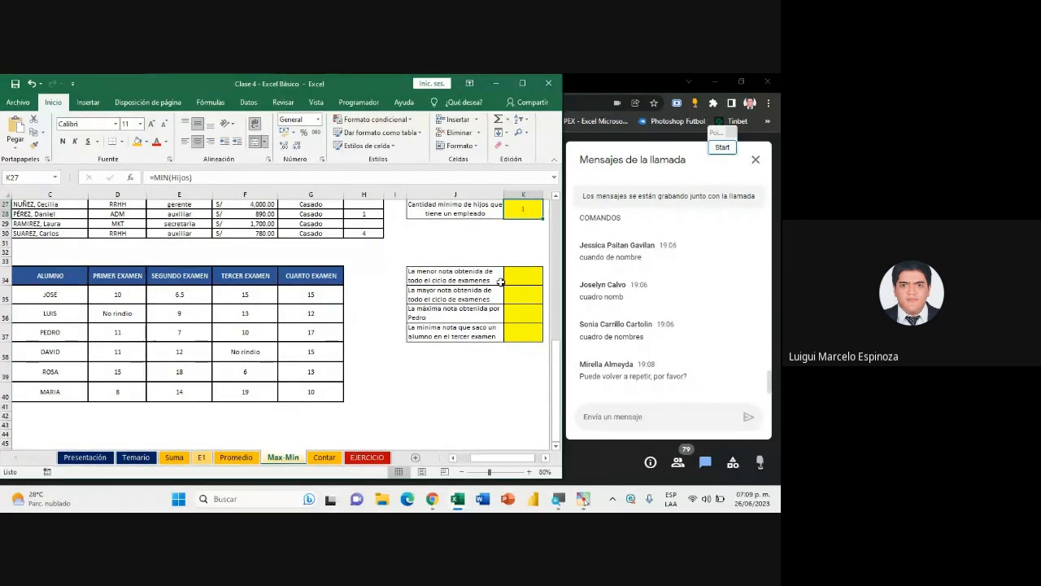
pyautogui.click(130, 311)
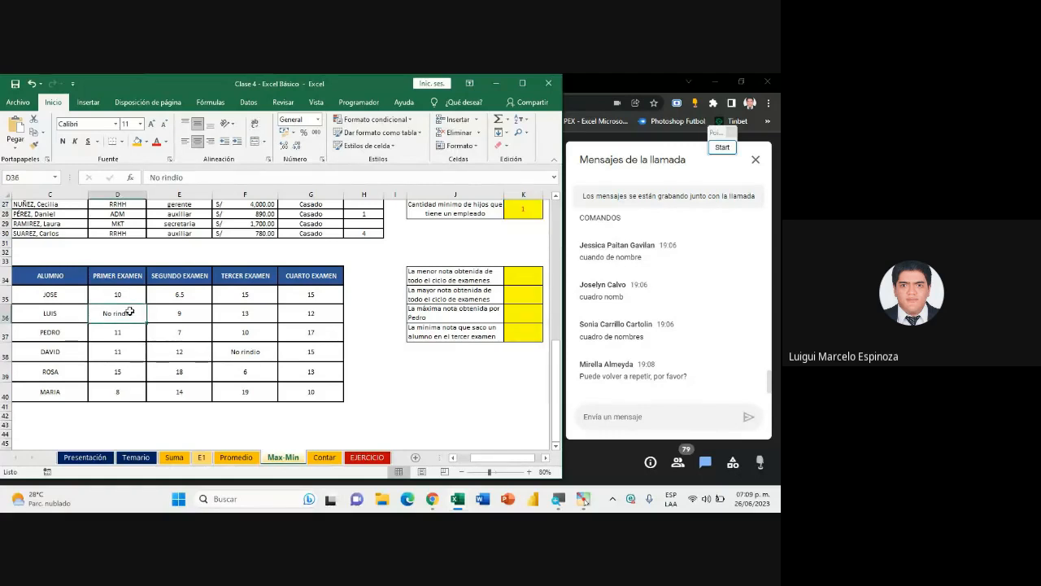
pyautogui.press('Delete')
pyautogui.click(244, 350)
pyautogui.press('Delete')
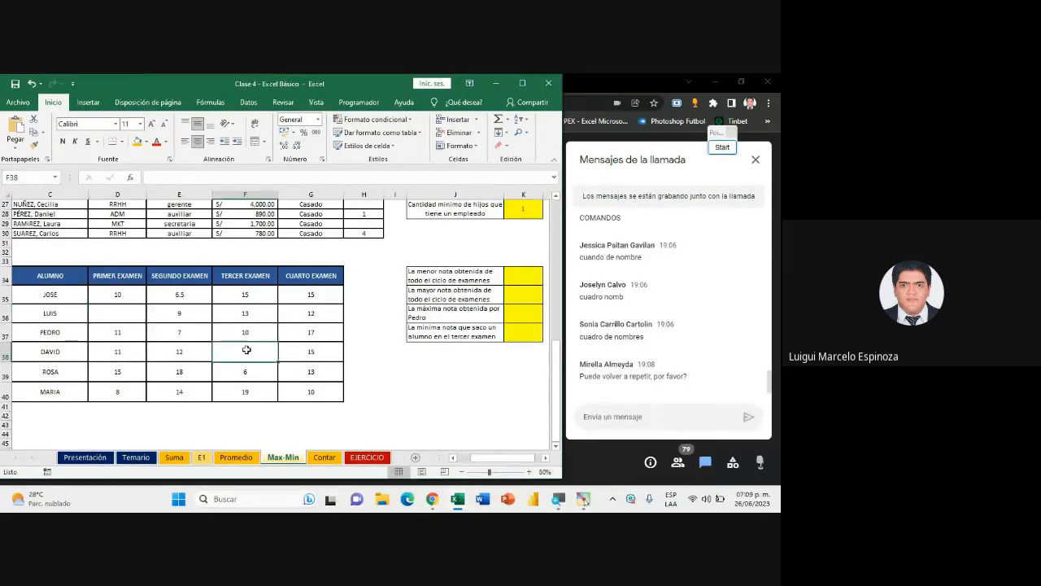
pyautogui.hotkey('ctrl', 'z')
pyautogui.hotkey('ctrl', 'z')
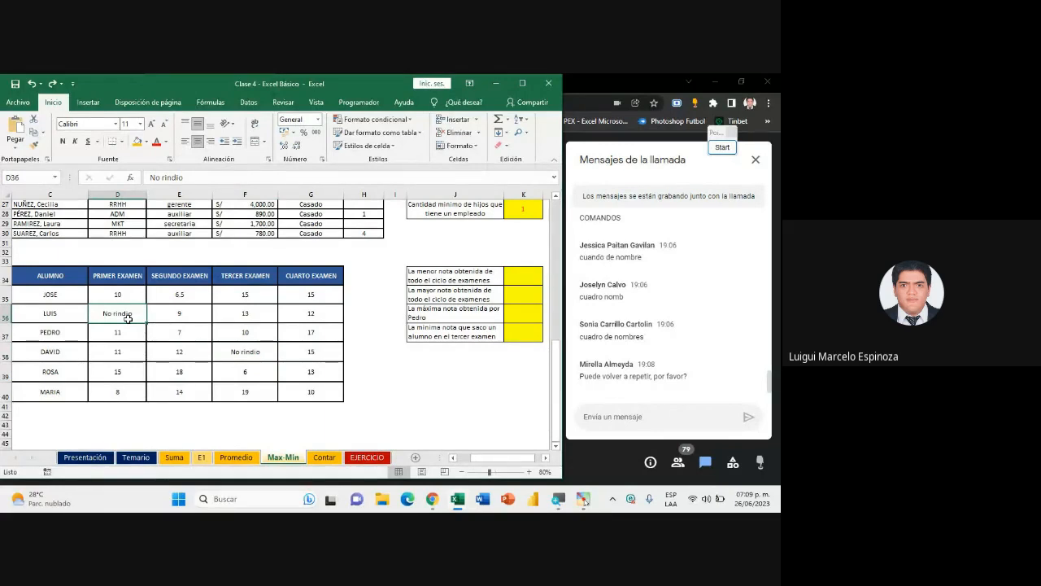
# Delete the "No rindio" text from D36 (PRIMER EXAMEN) and F38 (TERCER EXAMEN), leaving both cells blank
pyautogui.press('Delete')
pyautogui.click(237, 352)
pyautogui.press('Delete')
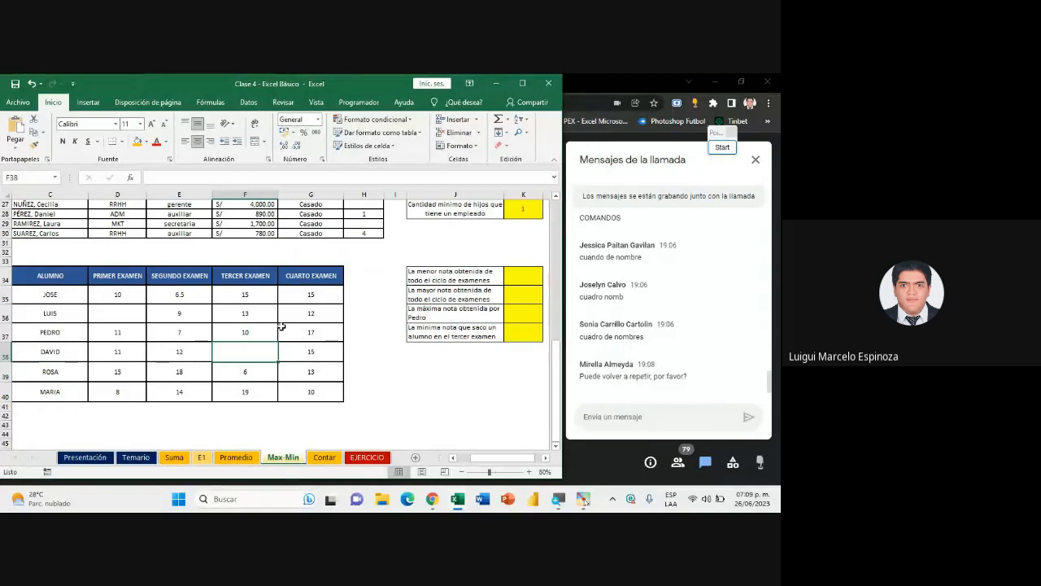
pyautogui.click(450, 386)
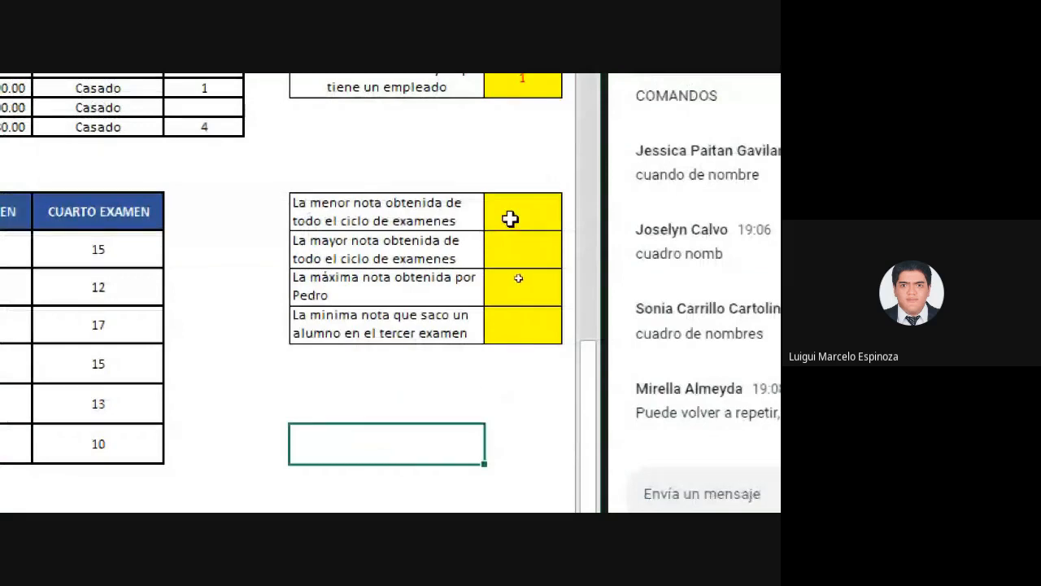
pyautogui.click(513, 216)
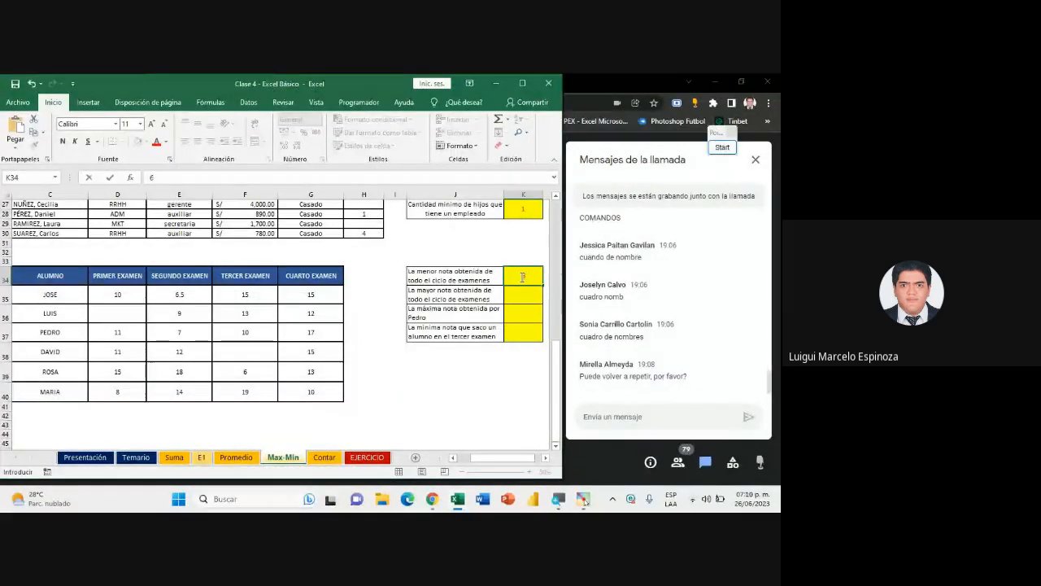
pyautogui.write('=')
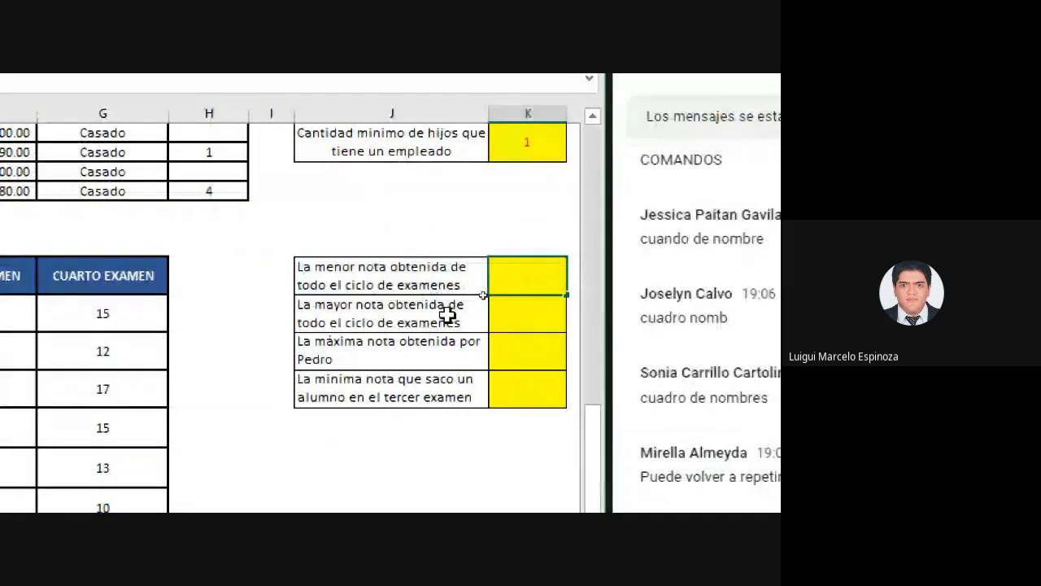
pyautogui.write('MIN(')
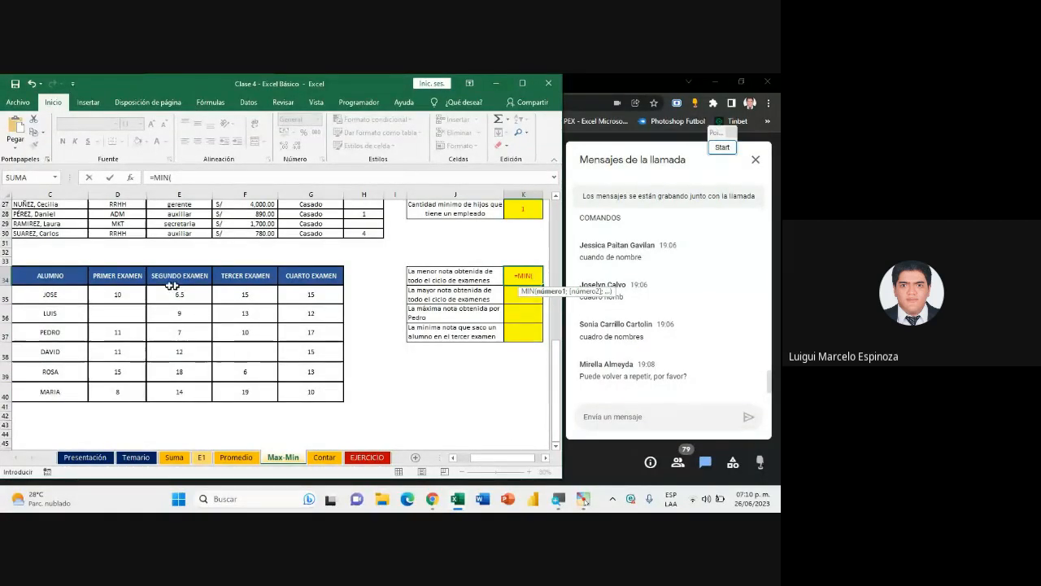
pyautogui.click(723, 148)
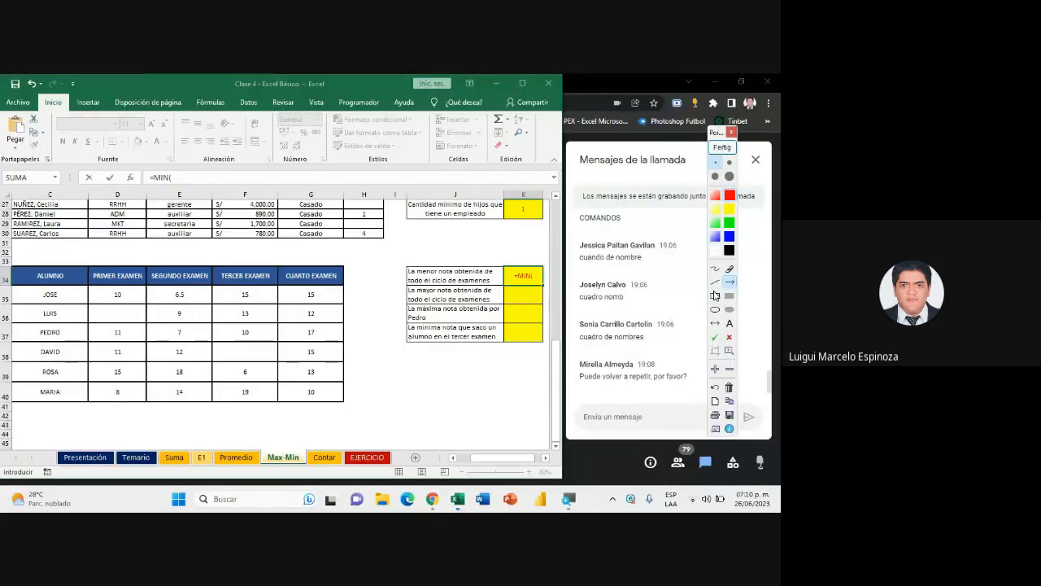
pyautogui.click(715, 295)
pyautogui.moveTo(87, 286)
pyautogui.mouseDown()
pyautogui.moveTo(353, 411)
pyautogui.moveTo(346, 402)
pyautogui.mouseUp()
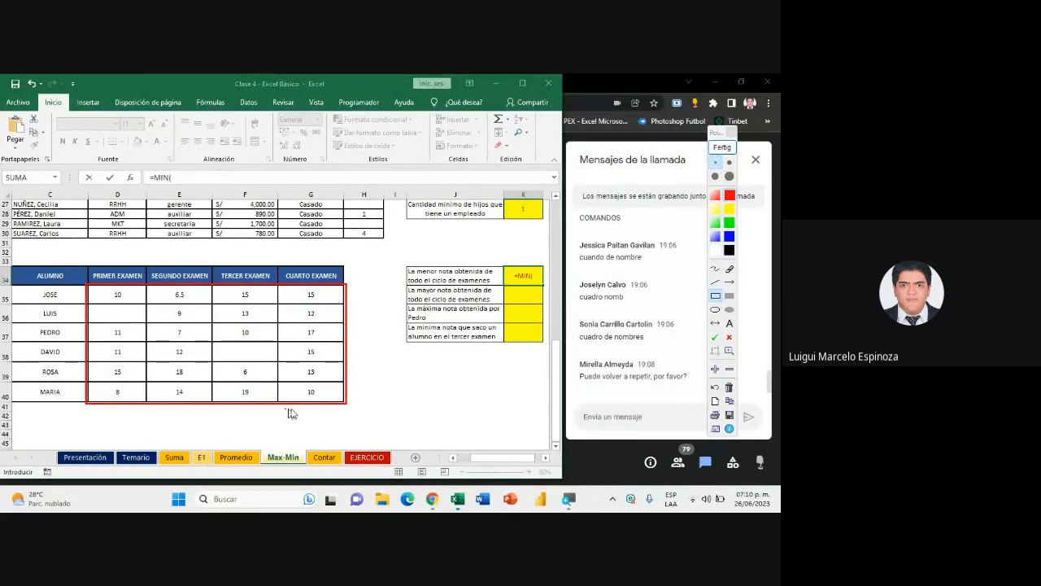
pyautogui.click(722, 147)
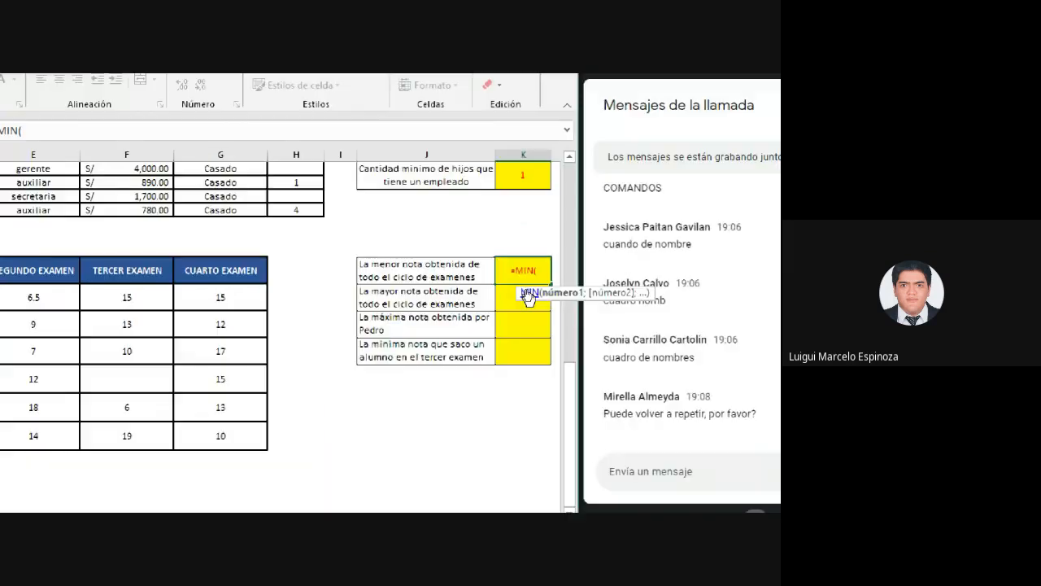
pyautogui.press('BackSpace')
pyautogui.press('BackSpace')
pyautogui.press('BackSpace')
pyautogui.press('BackSpace')
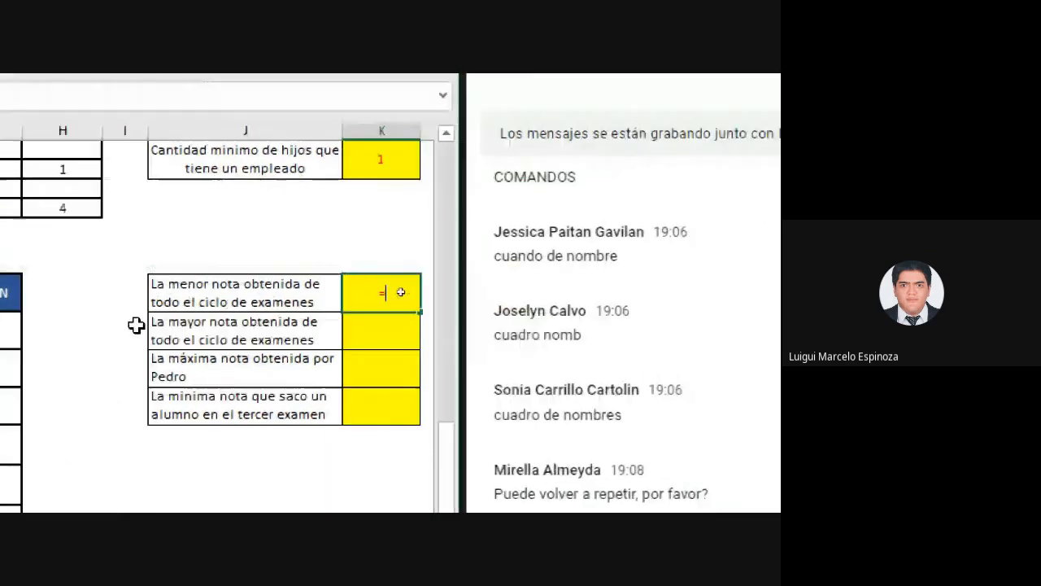
pyautogui.click(275, 200)
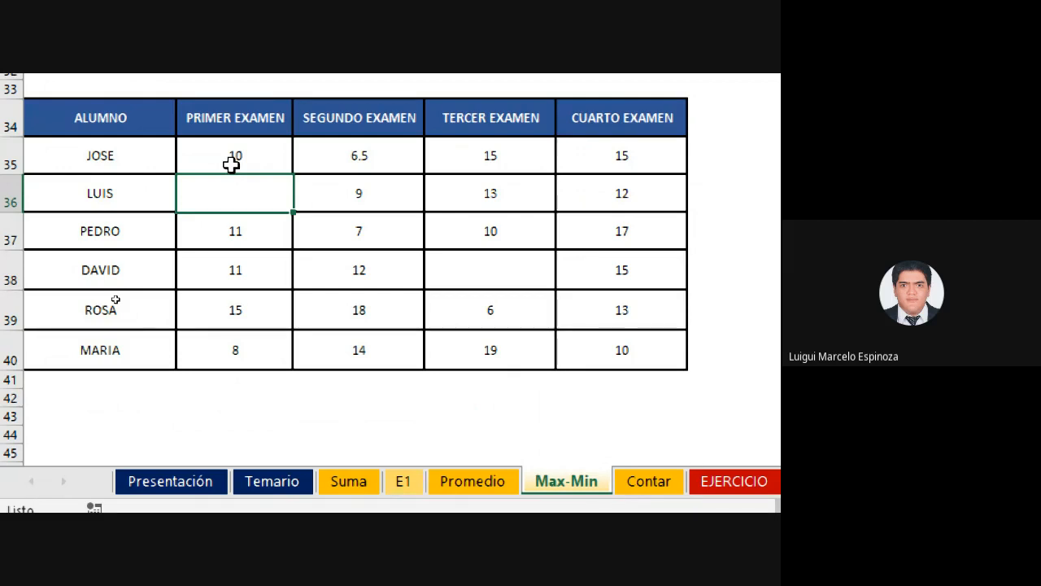
# Name the range D35:G40 with the grades of all four exams as Examen
pyautogui.moveTo(234, 161); pyautogui.dragTo(659, 363)
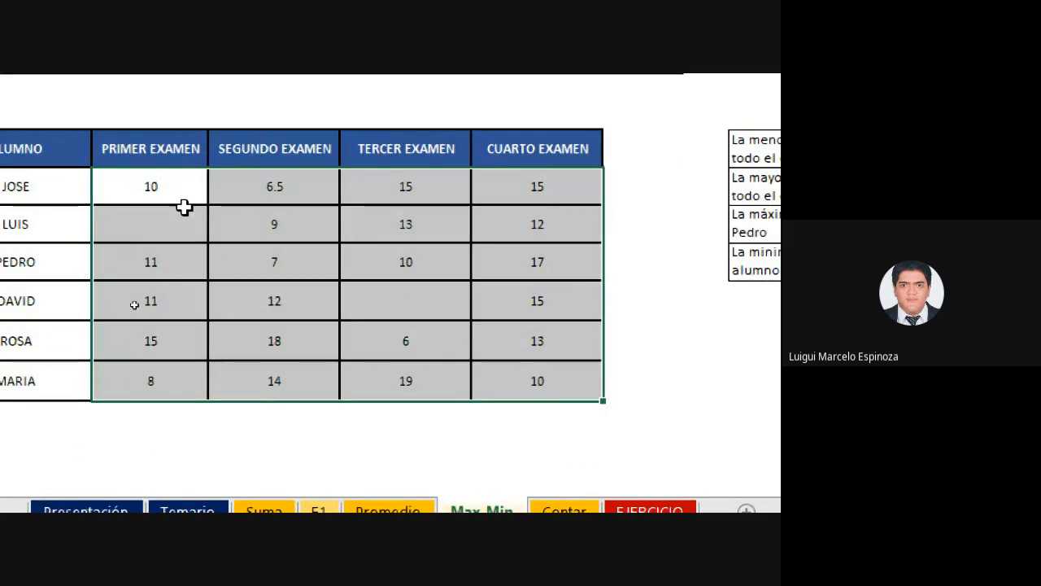
pyautogui.moveTo(146, 191); pyautogui.dragTo(543, 380)
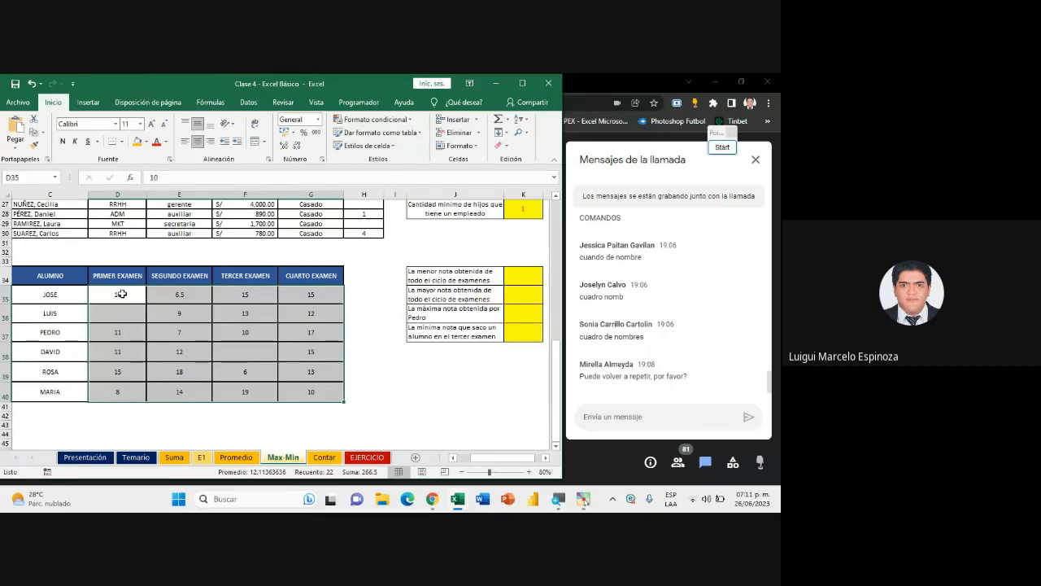
pyautogui.moveTo(120, 294); pyautogui.dragTo(320, 391)
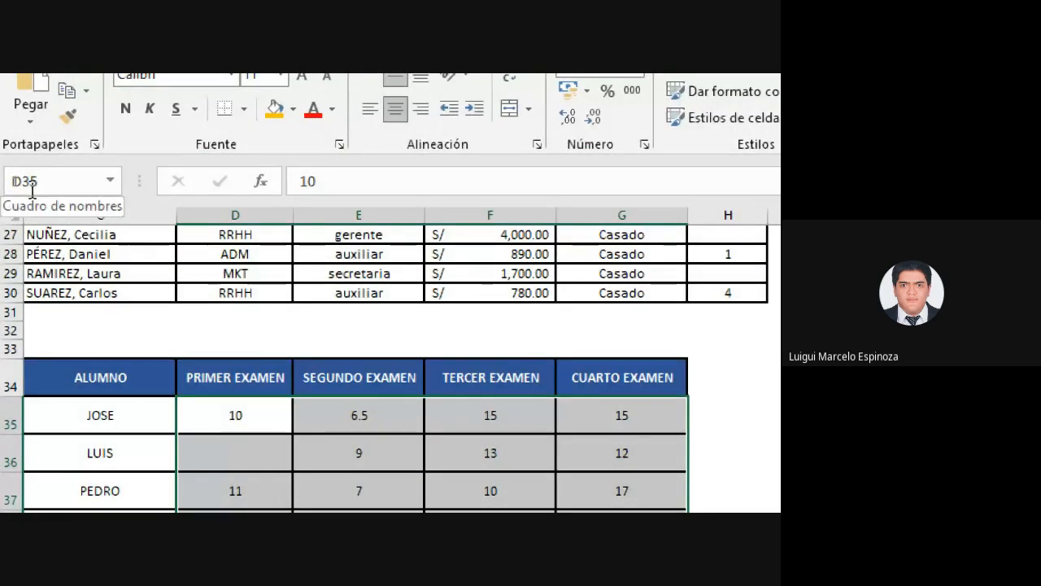
pyautogui.click(46, 183)
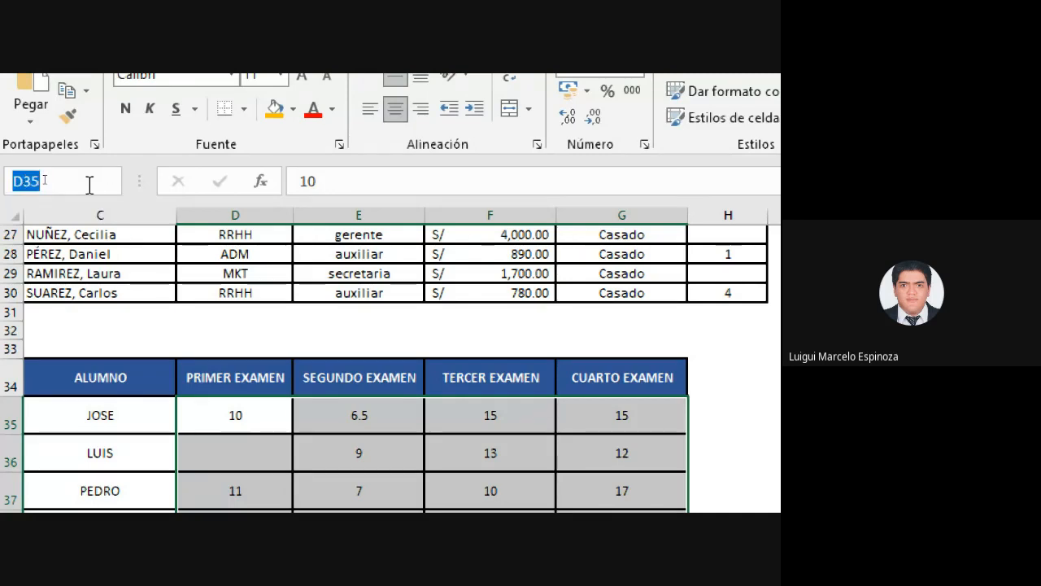
pyautogui.write('EX')
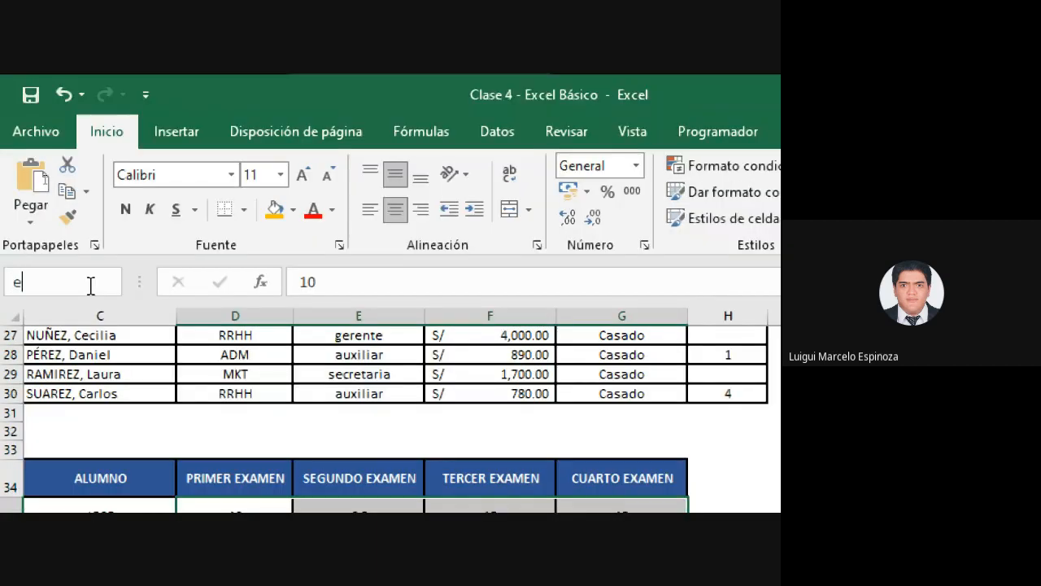
pyautogui.write('Examen')
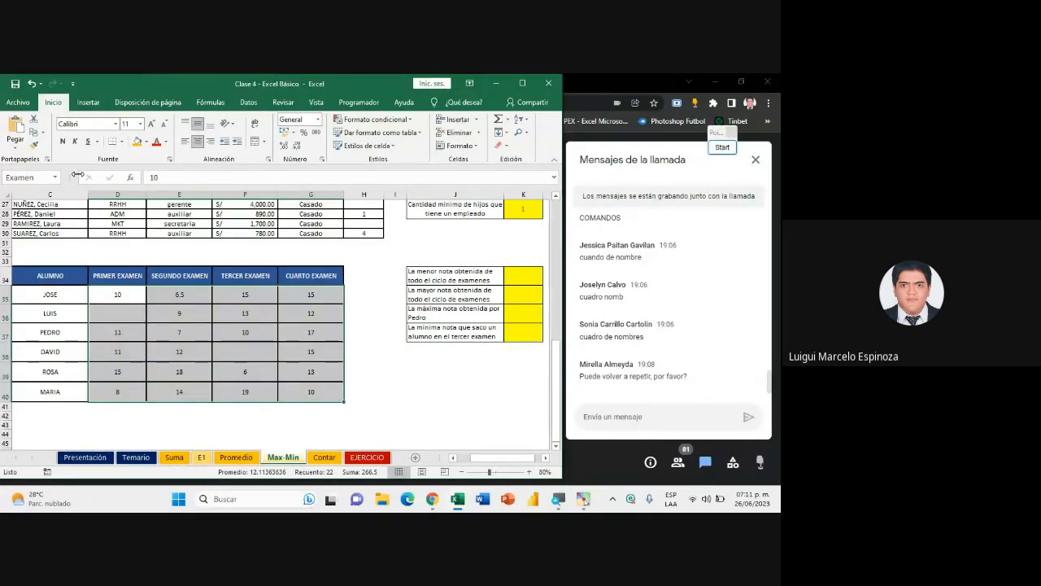
pyautogui.click(143, 301)
pyautogui.moveTo(119, 294); pyautogui.dragTo(271, 380)
# Calculate the lowest grade of the whole exam cycle in K34 with the formula =MIN(Examen)
pyautogui.click(514, 277)
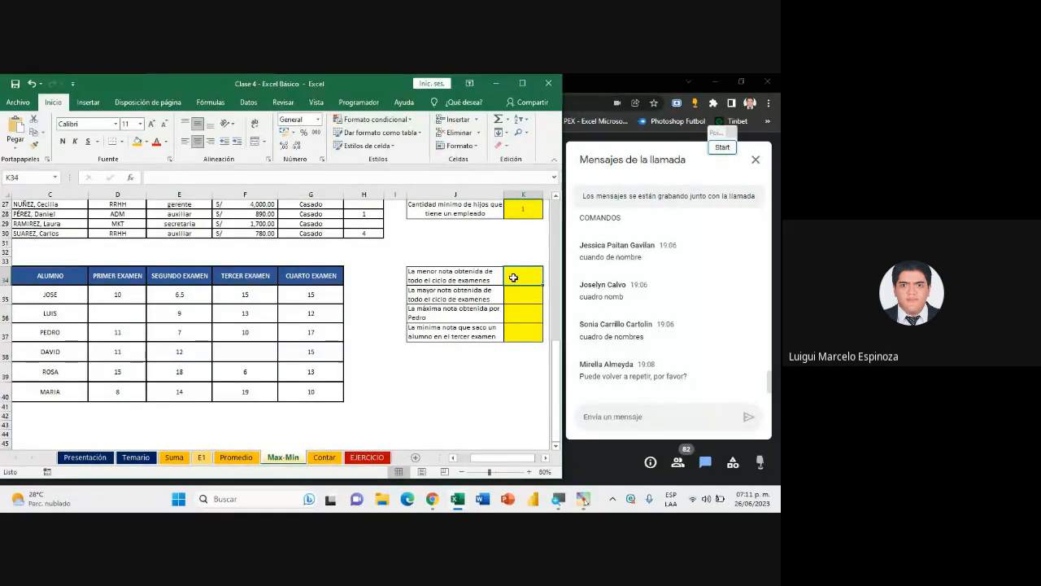
pyautogui.doubleClick(515, 277)
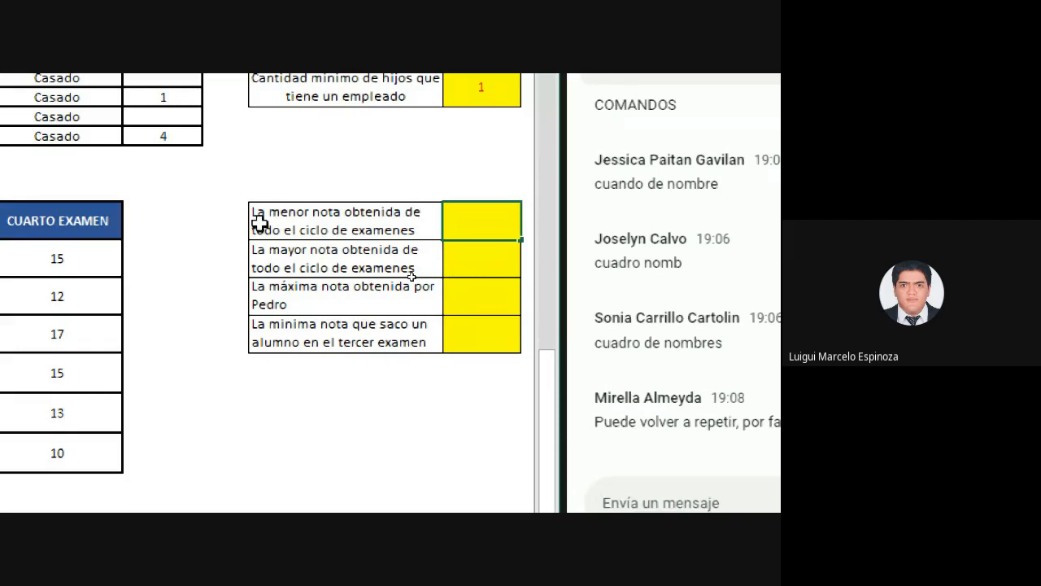
pyautogui.write('=')
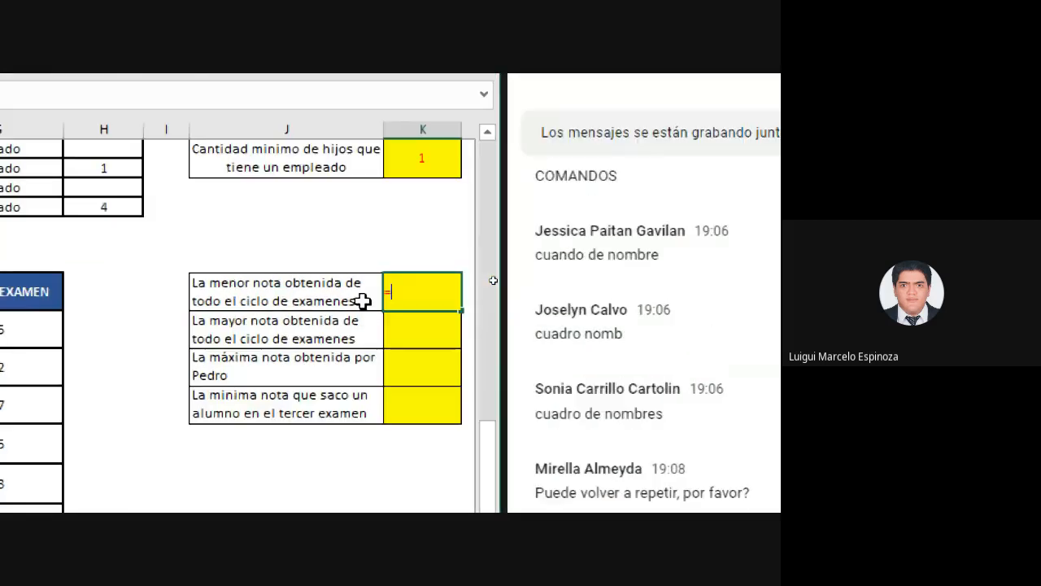
pyautogui.write('min(')
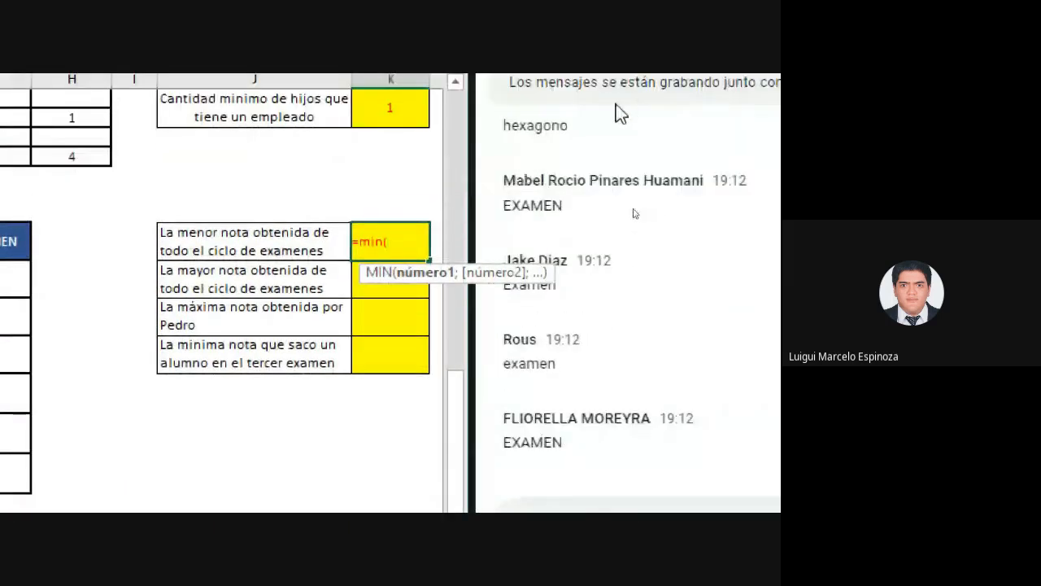
pyautogui.write('Examne')
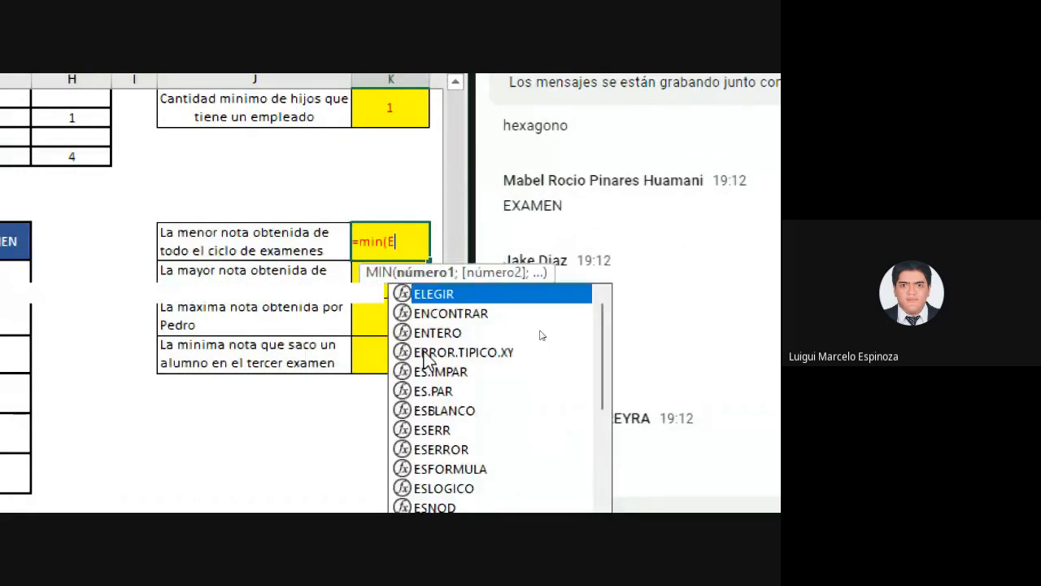
pyautogui.press('BackSpace')
pyautogui.press('BackSpace')
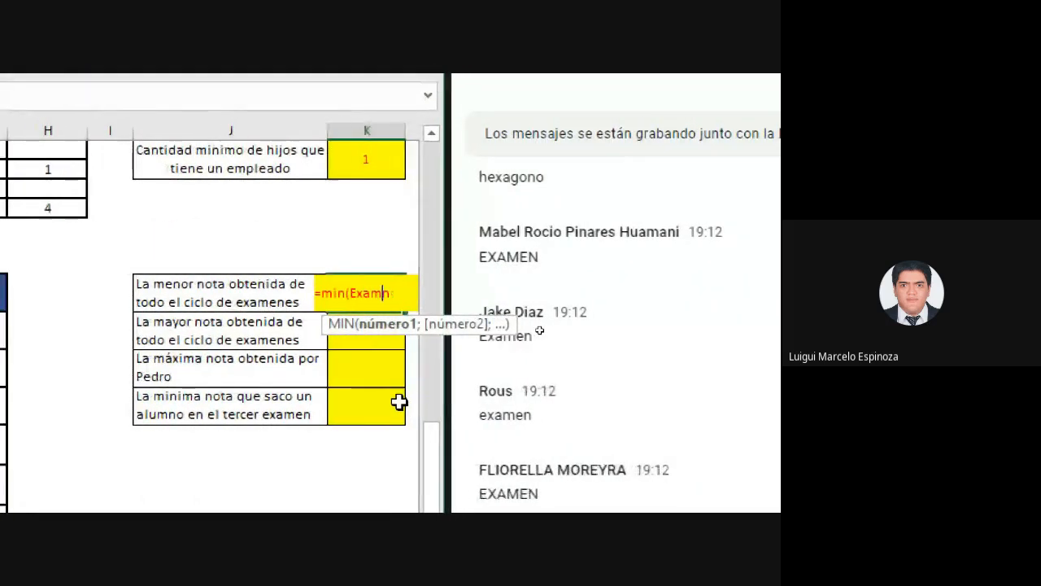
pyautogui.write('en')
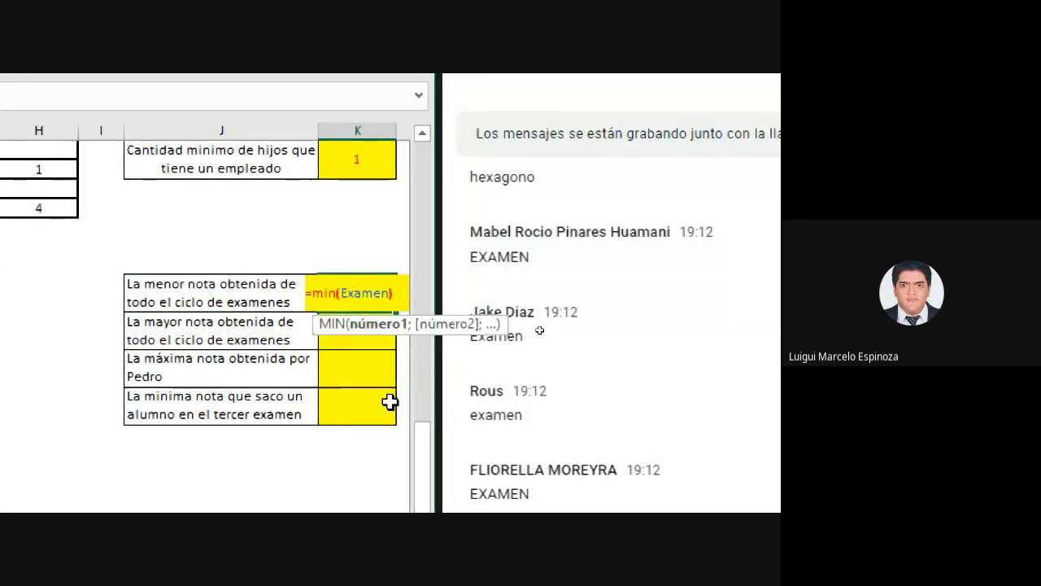
pyautogui.write(')')
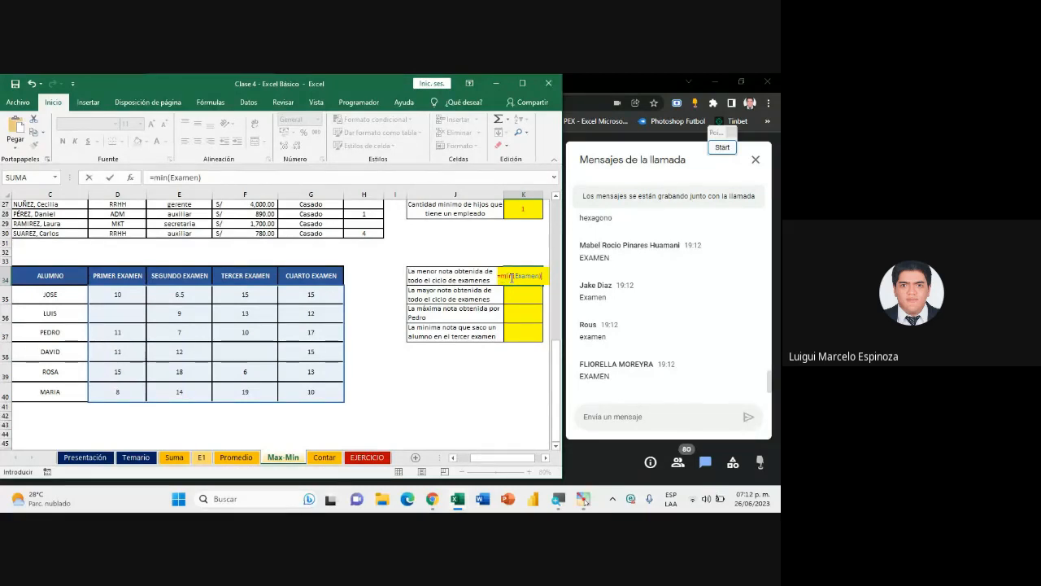
pyautogui.press('Tab')
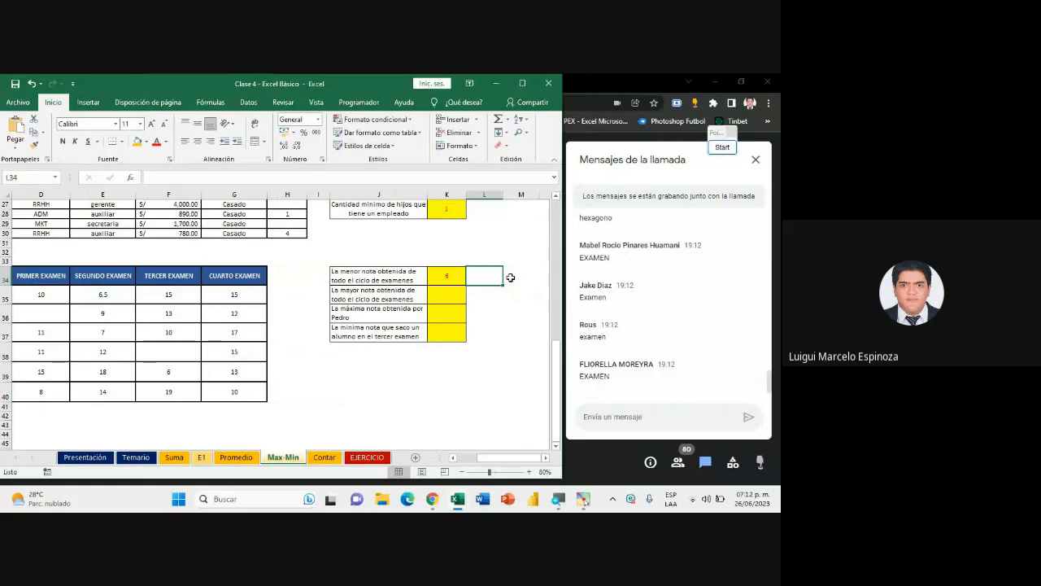
pyautogui.press('Left')
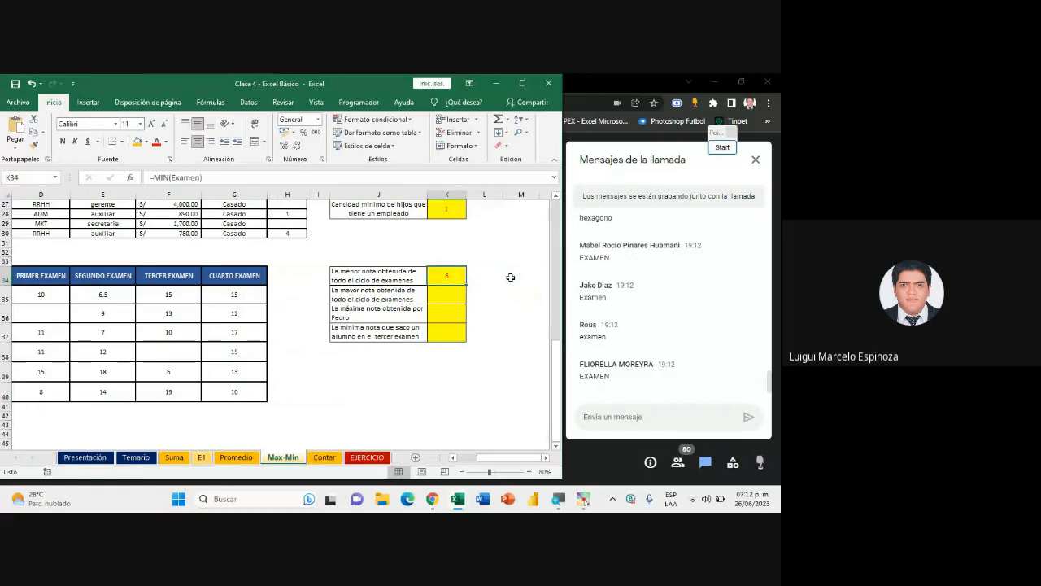
# Calculate the highest grade of the whole exam cycle in K35 with the formula =MAX(Examen), and check the grades it covers
pyautogui.click(457, 460)
pyautogui.doubleClick(525, 298)
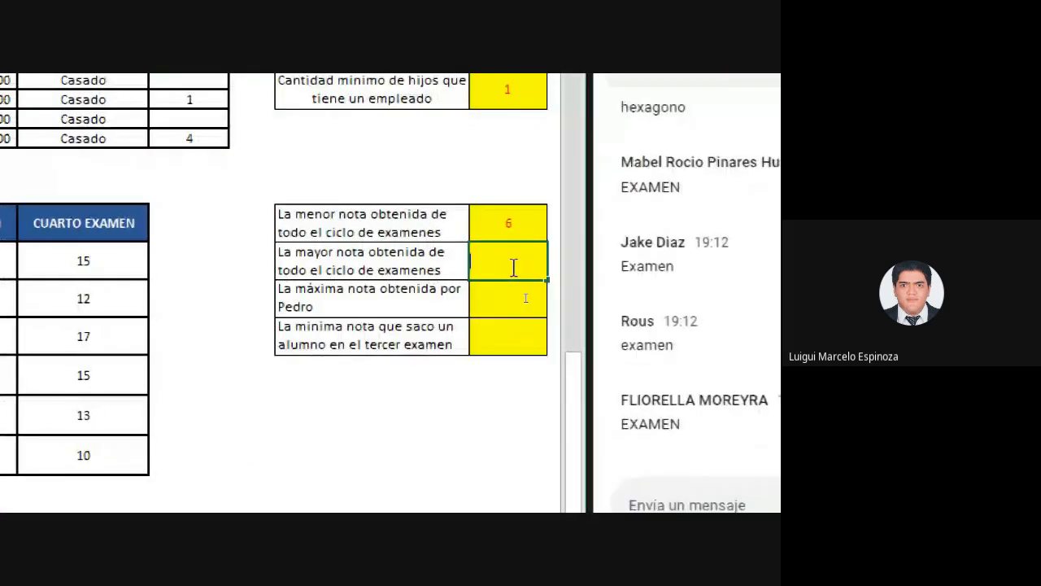
pyautogui.write('=max')
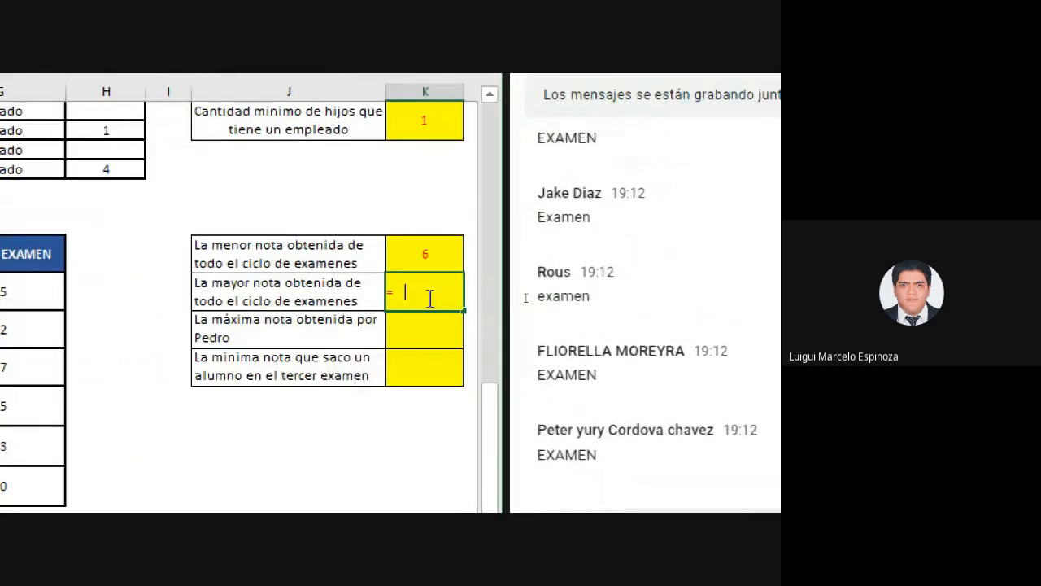
pyautogui.write('(')
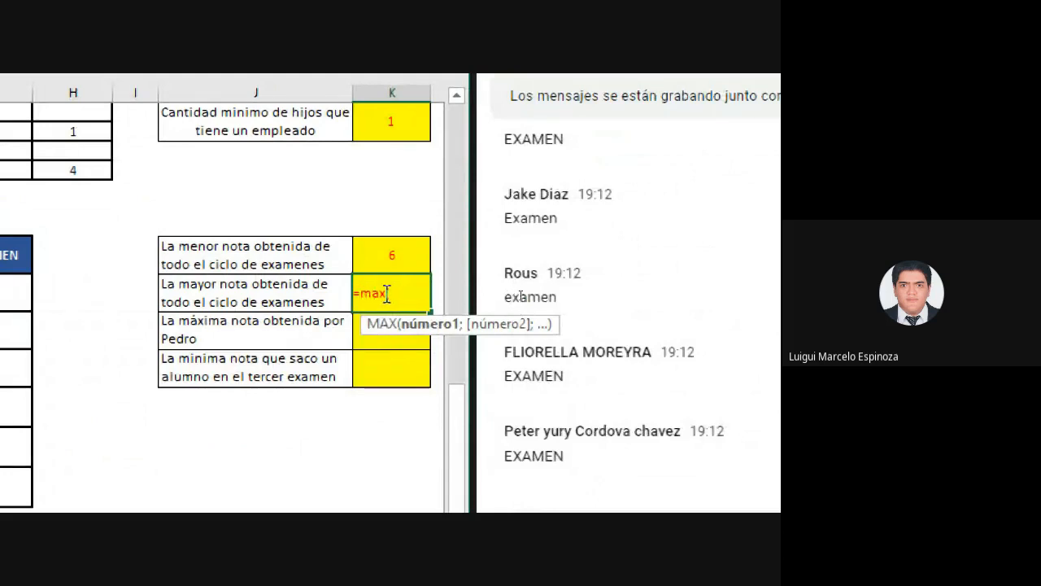
pyautogui.write('Examen')
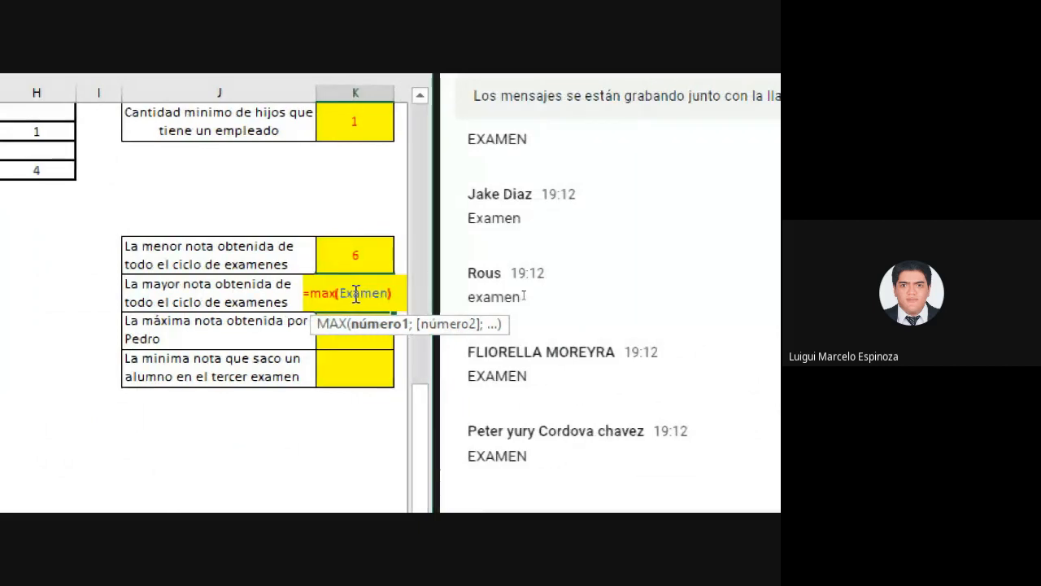
pyautogui.press('Return')
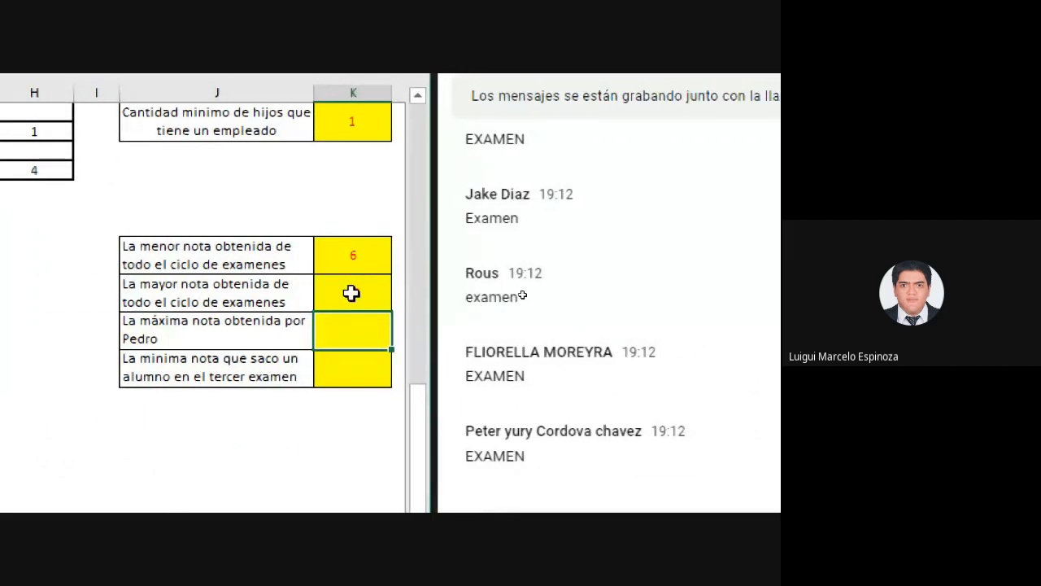
pyautogui.click(352, 292)
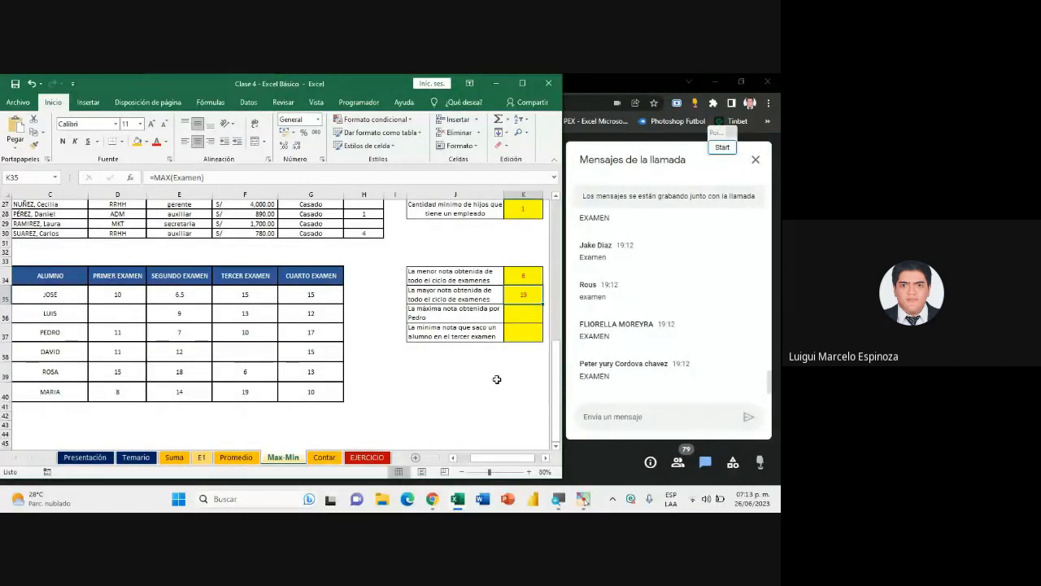
pyautogui.moveTo(523, 276); pyautogui.dragTo(527, 294)
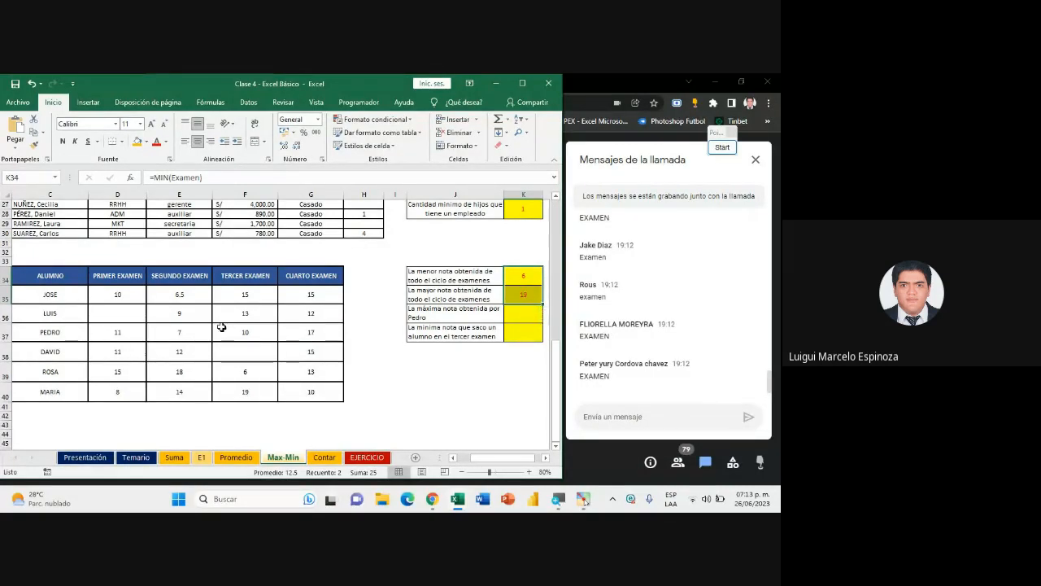
pyautogui.moveTo(117, 294)
pyautogui.mouseDown()
pyautogui.moveTo(275, 329)
pyautogui.moveTo(319, 392)
pyautogui.mouseUp()
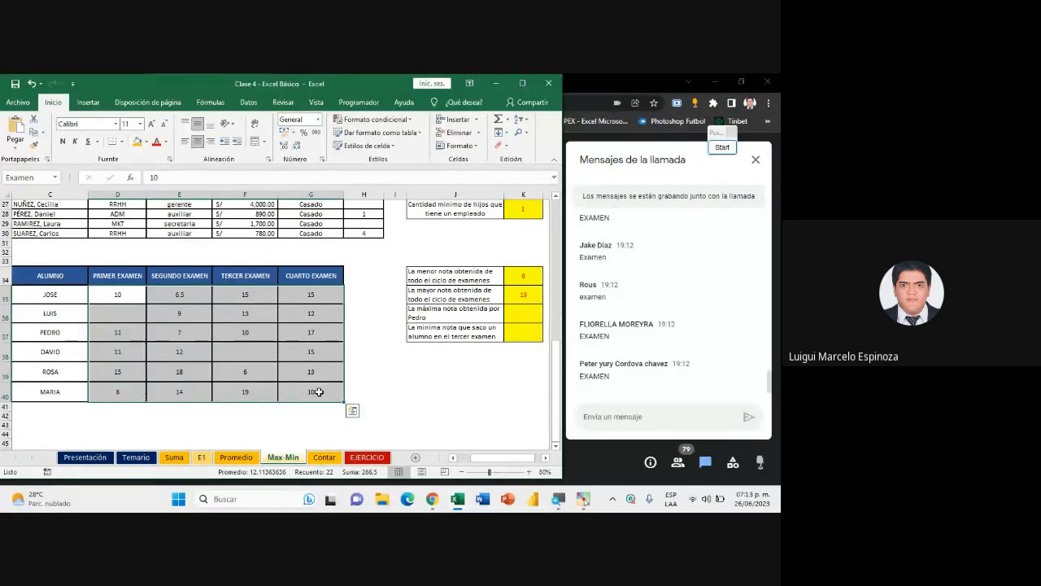
pyautogui.press('super+plus')
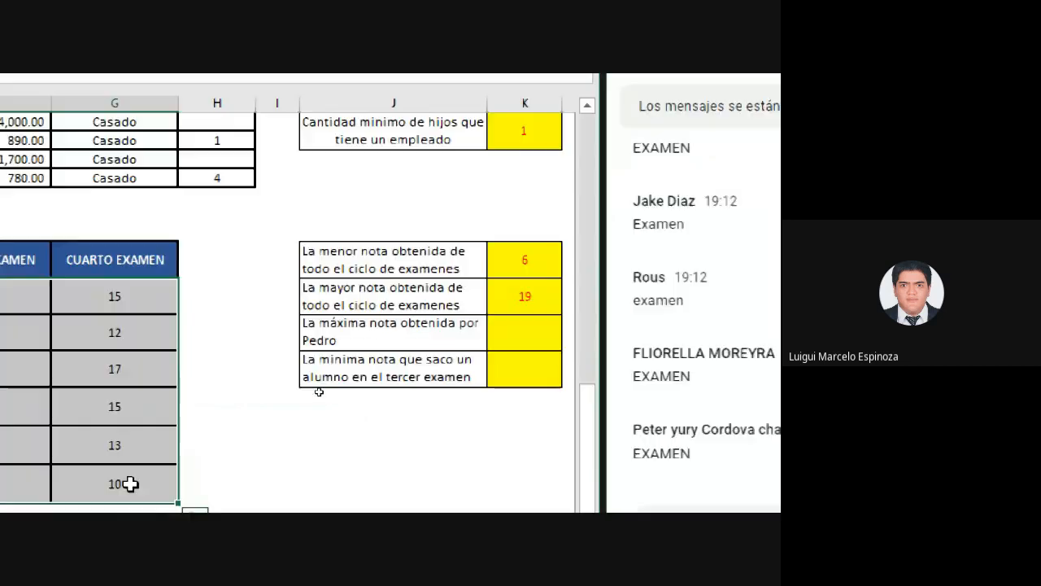
# Enter a MAX formula in K36 for Pedro's highest grade, based on his four exam grades in row 37
pyautogui.click(250, 332)
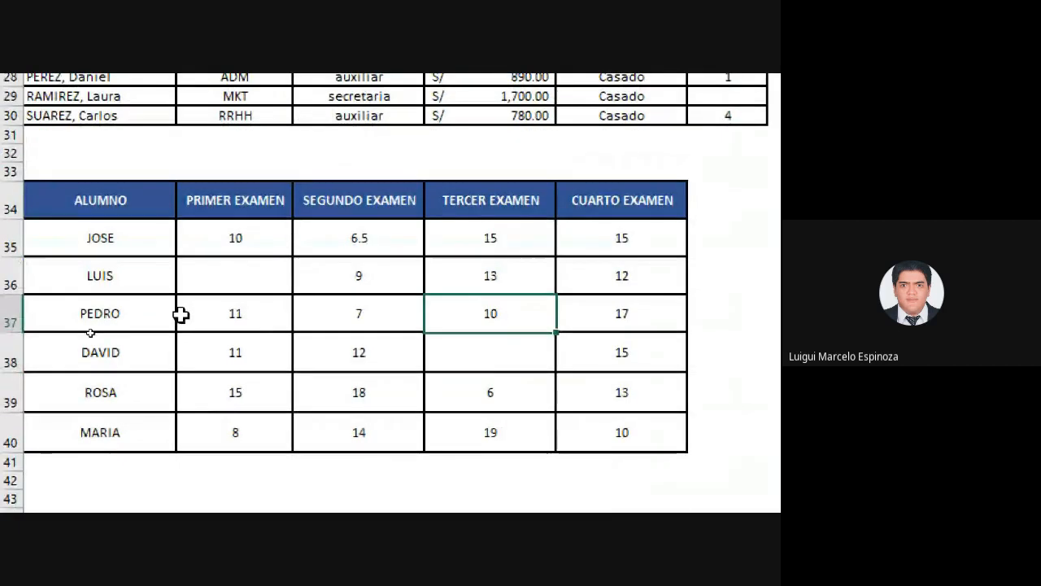
pyautogui.moveTo(187, 313); pyautogui.dragTo(639, 309)
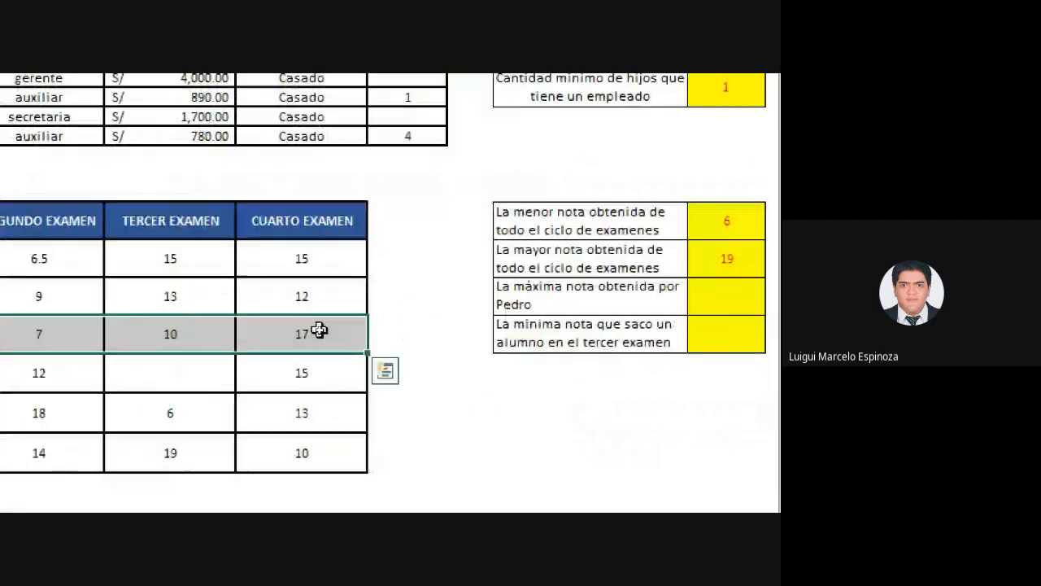
pyautogui.click(724, 297)
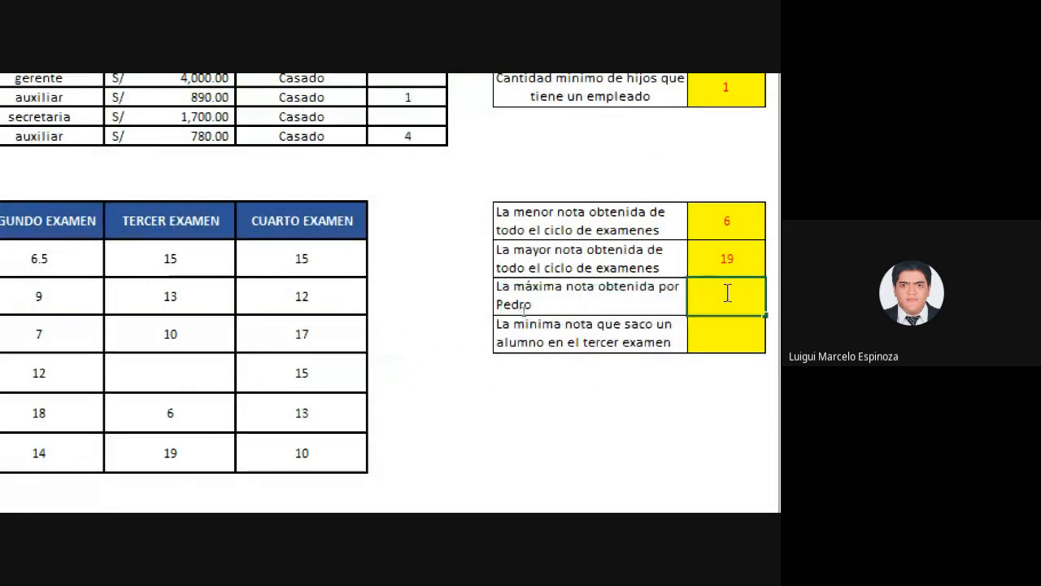
pyautogui.write('=')
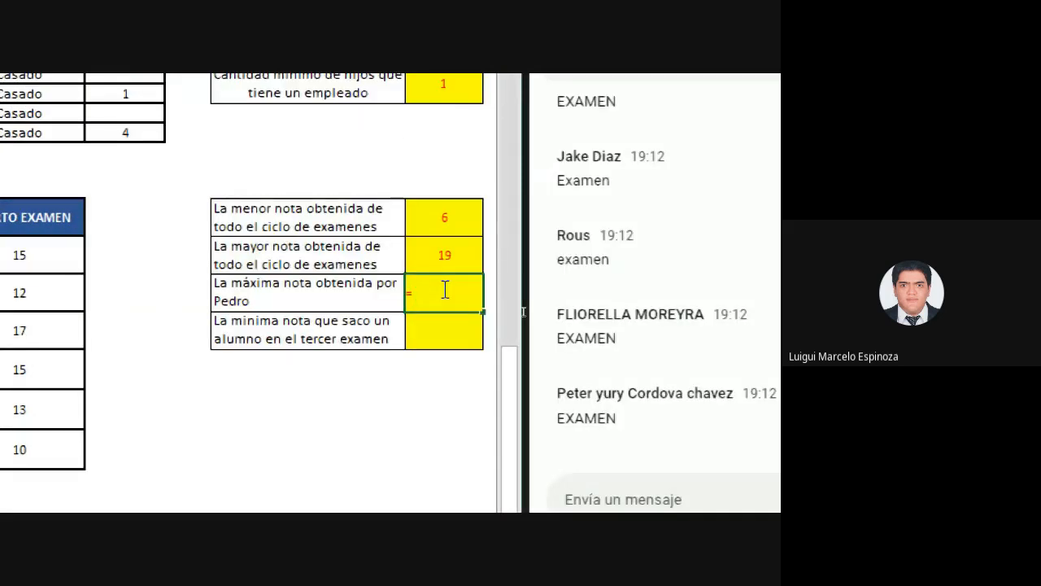
pyautogui.write('max(')
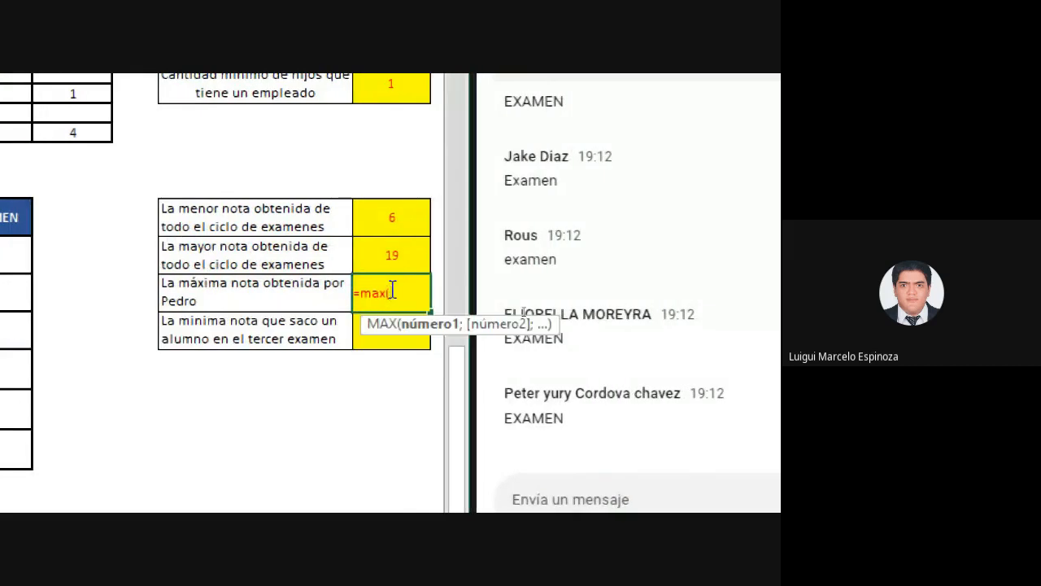
pyautogui.scroll(5, 392, 290)
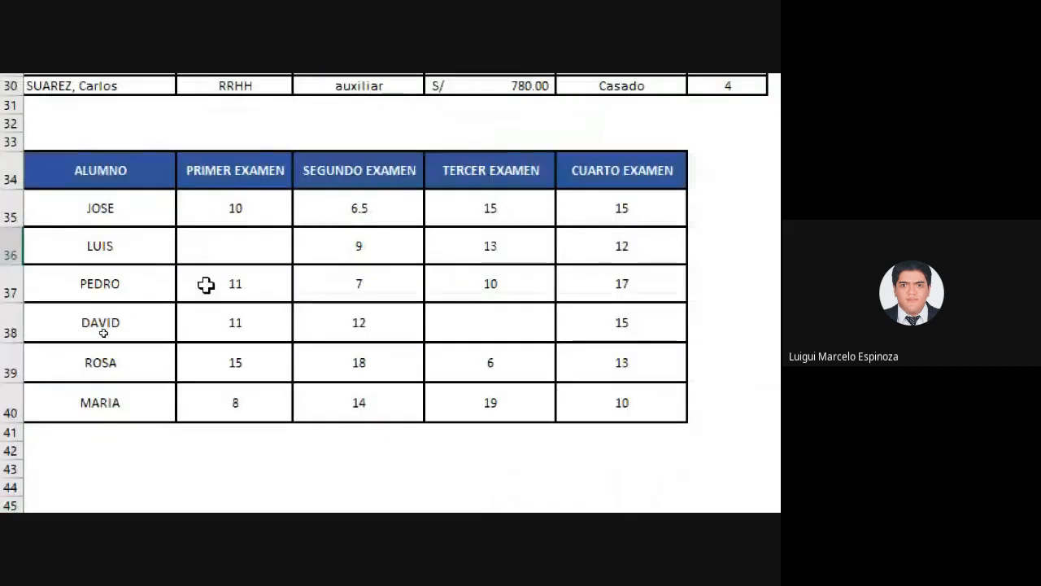
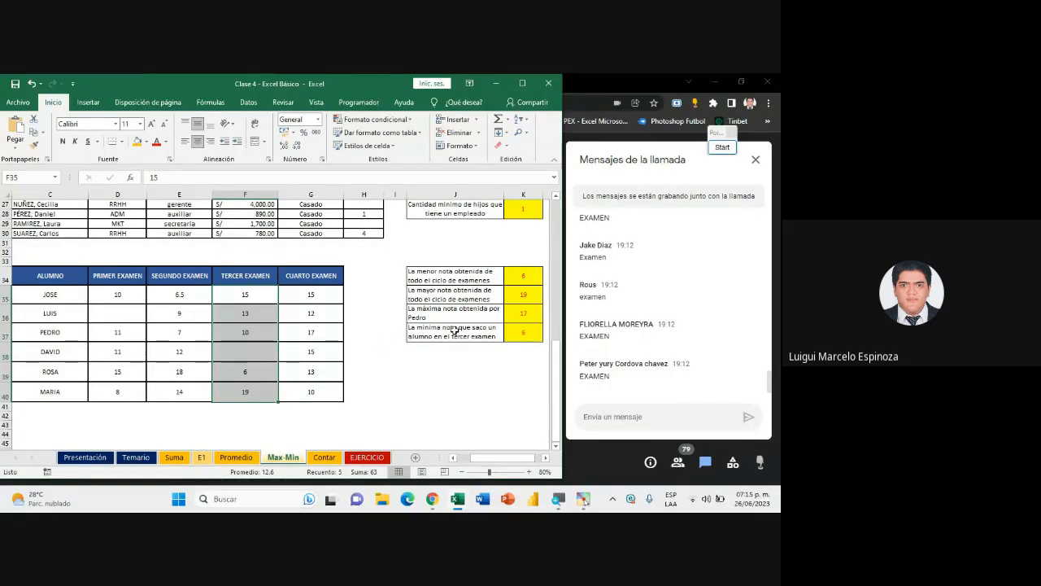
# Look through the Contar sheet's function explanations and example tables
pyautogui.click(439, 370)
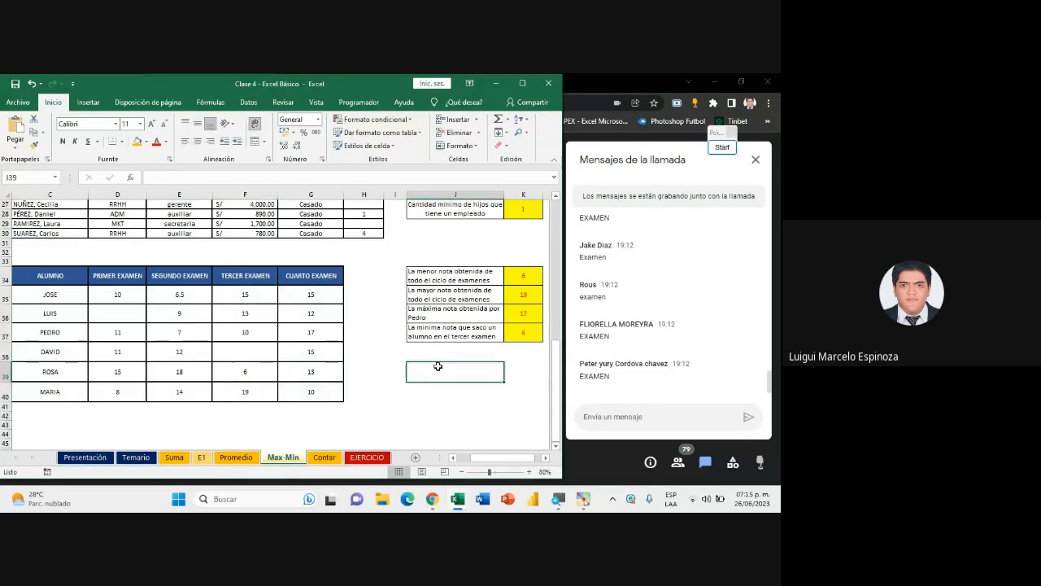
pyautogui.click(336, 460)
pyautogui.scroll(-5, 275, 376)
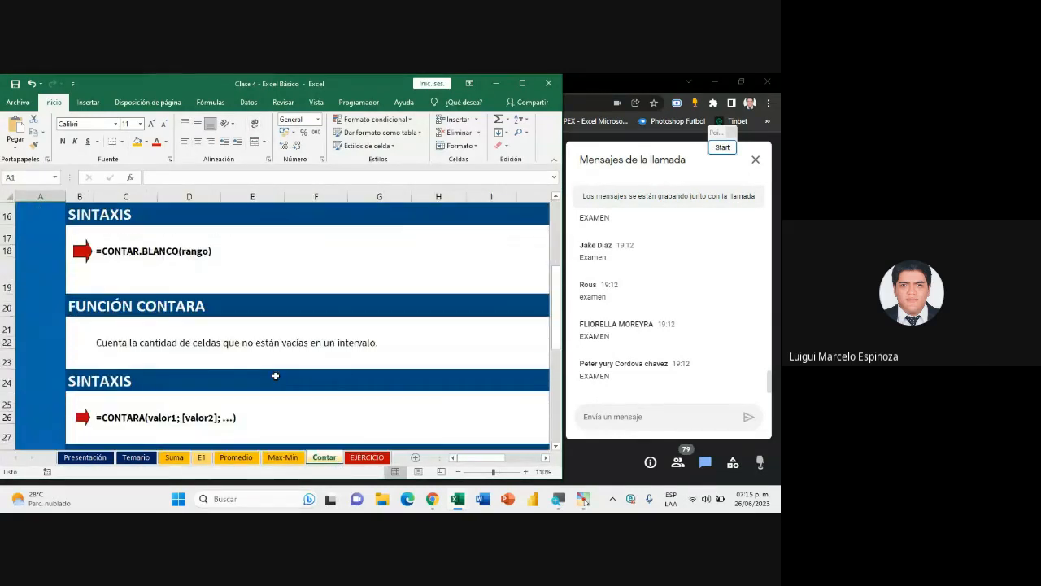
pyautogui.scroll(-9, 273, 374)
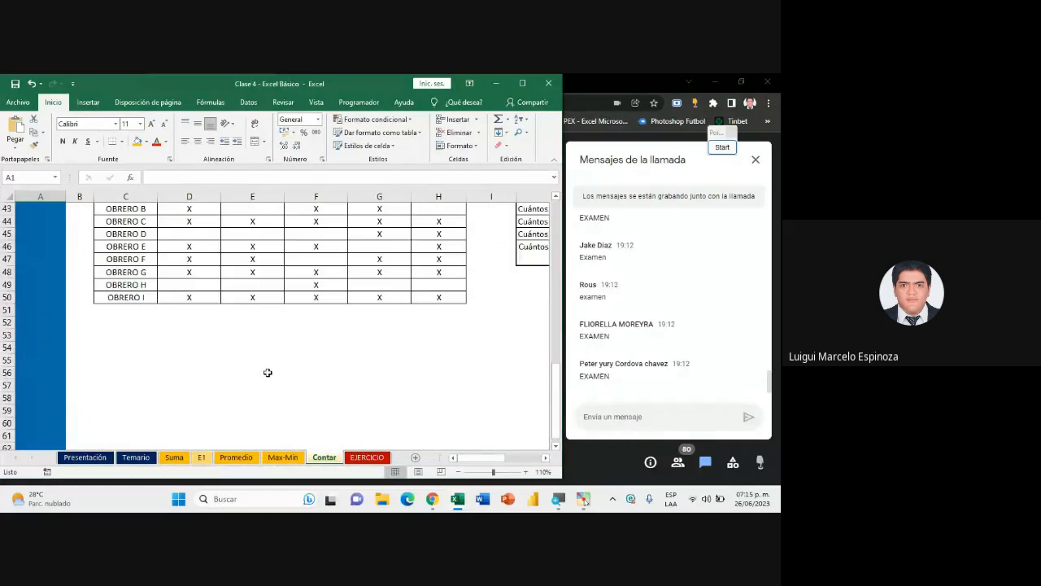
pyautogui.scroll(4, 267, 371)
pyautogui.scroll(7, 268, 372)
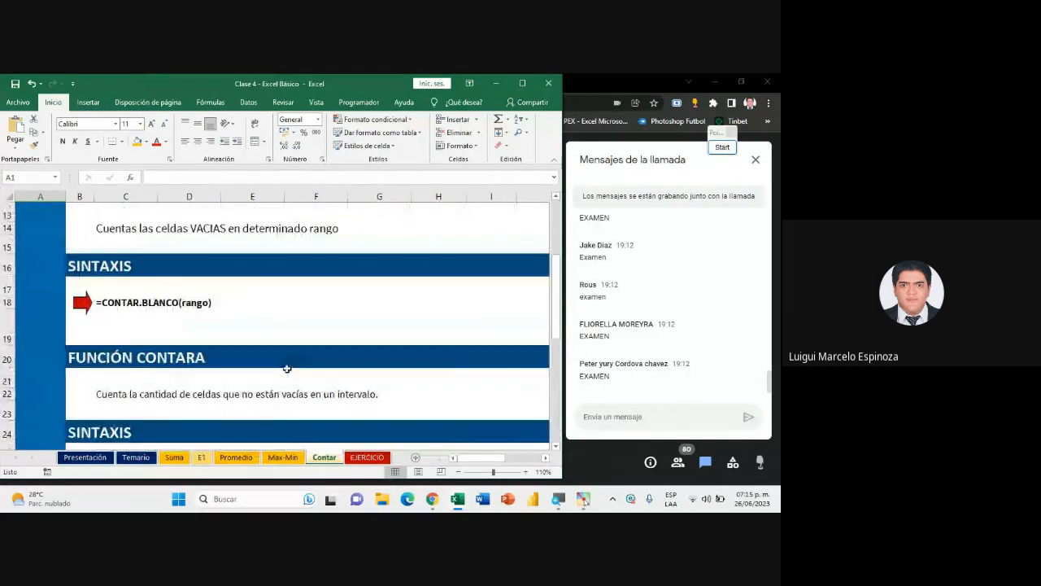
pyautogui.scroll(3, 331, 400)
# Examine the EJERCICIO sheet's monthly sales table by vendor and its nine questions
pyautogui.click(367, 456)
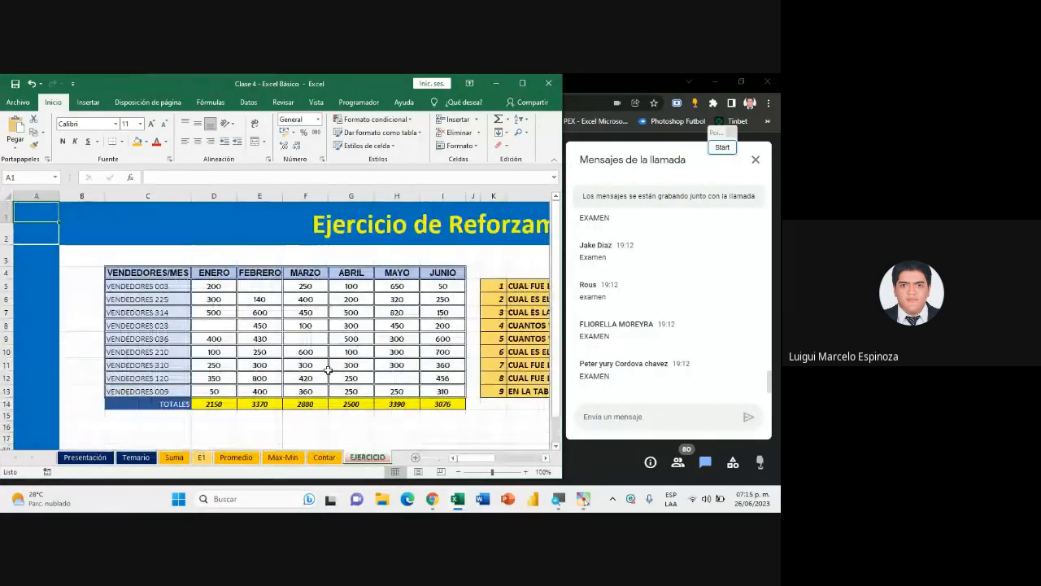
pyautogui.click(545, 458)
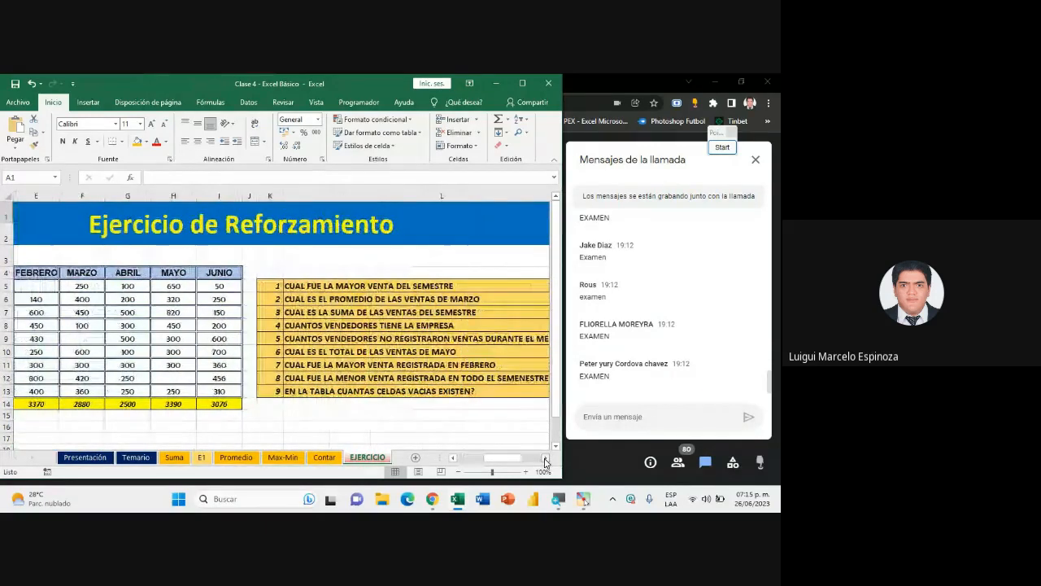
pyautogui.click(454, 458)
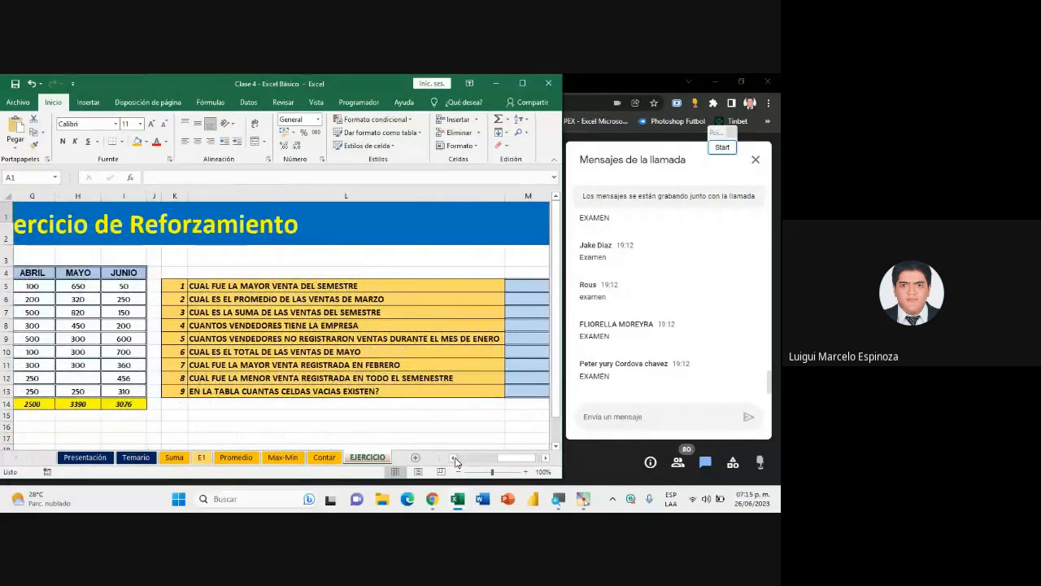
pyautogui.click(454, 458)
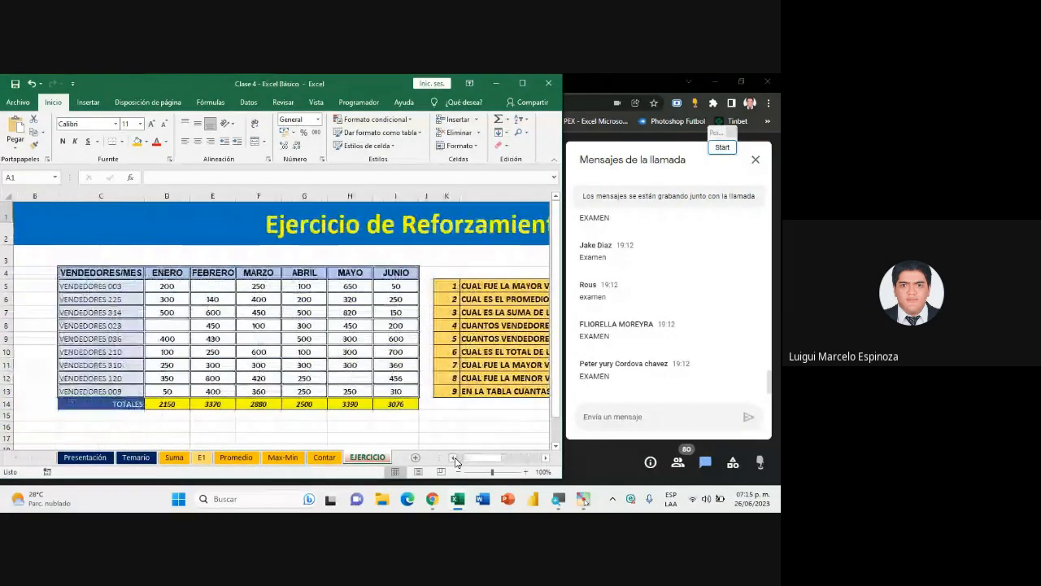
pyautogui.click(545, 458)
pyautogui.click(545, 458)
# Return to the Contar sheet and review the purpose and syntax of CONTAR, CONTAR.BLANCO and CONTARA
pyautogui.click(323, 457)
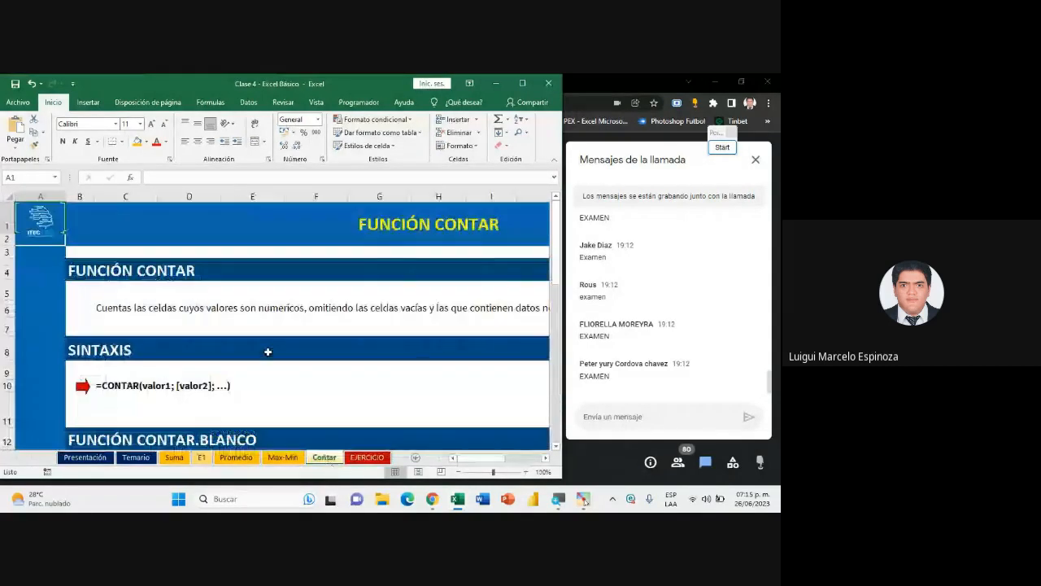
pyautogui.click(522, 82)
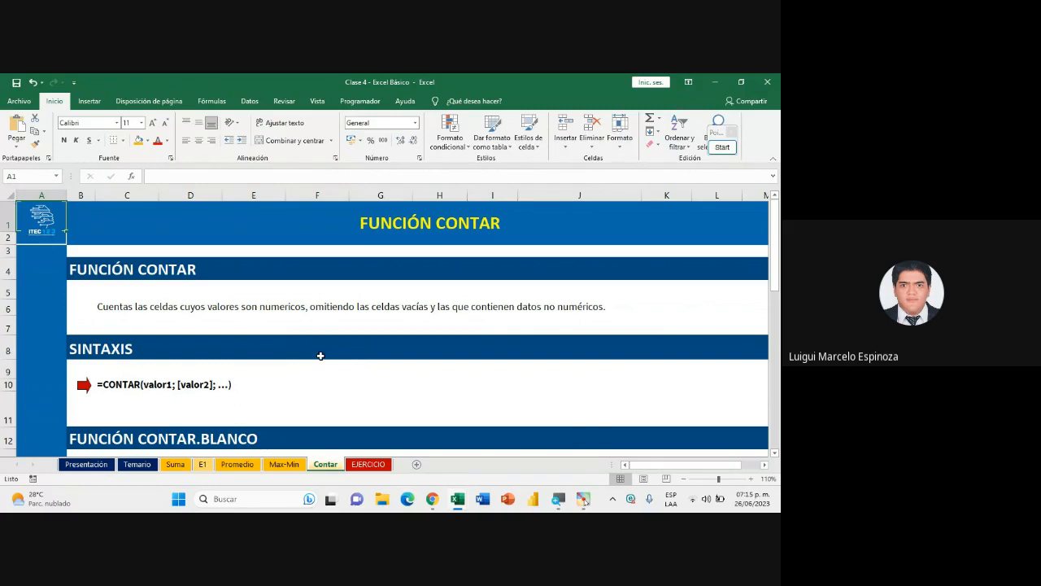
pyautogui.scroll(-7, 320, 355)
pyautogui.scroll(6, 321, 355)
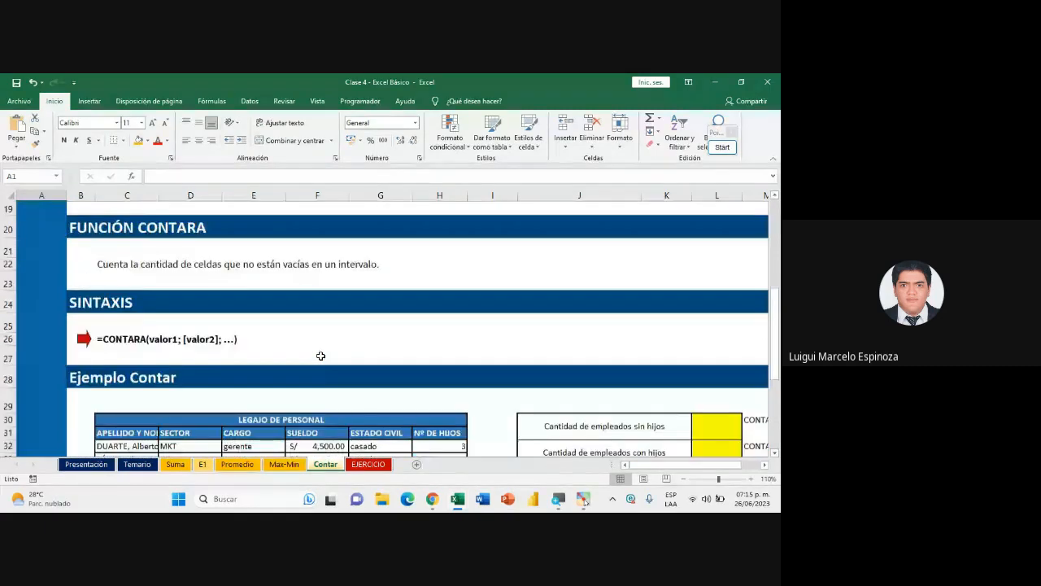
pyautogui.scroll(1, 320, 355)
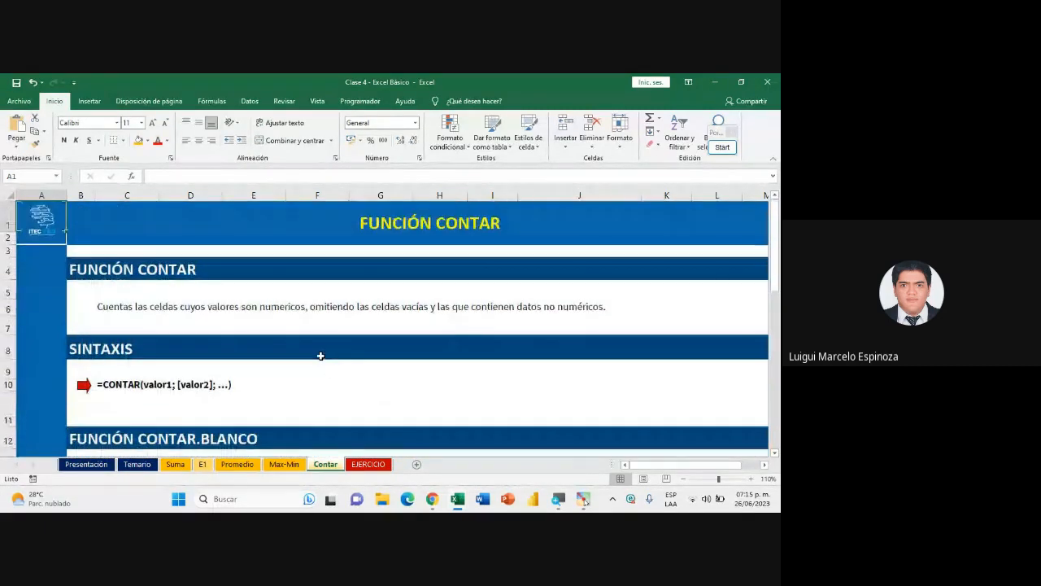
pyautogui.scroll(-1, 244, 358)
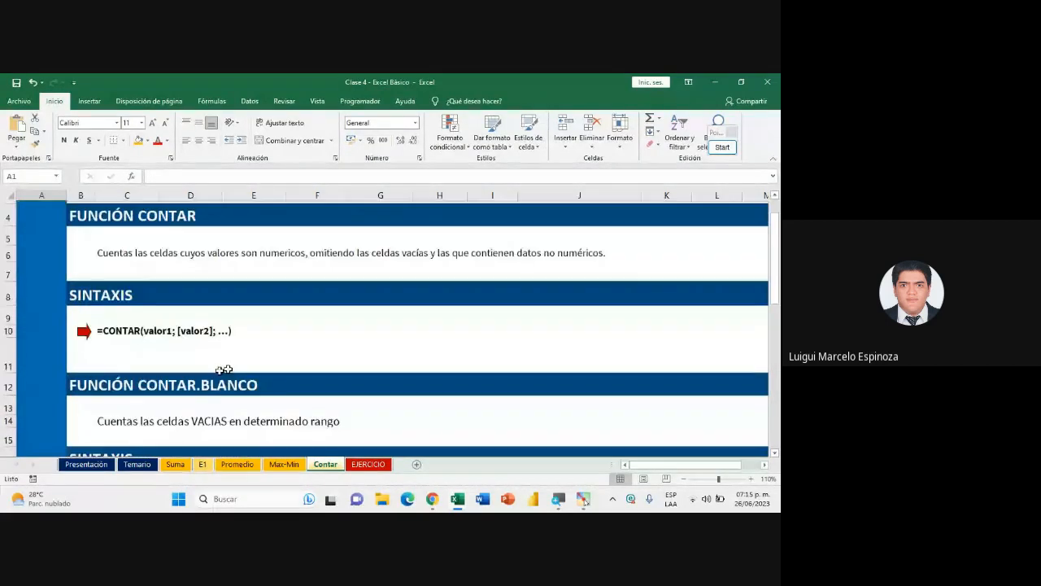
pyautogui.scroll(-4, 269, 382)
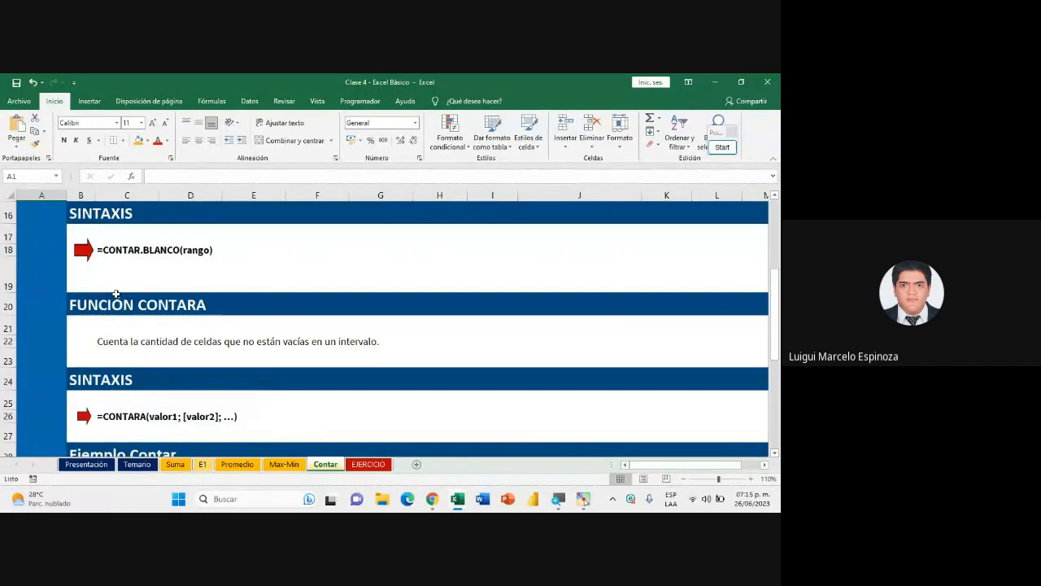
pyautogui.scroll(5, 241, 331)
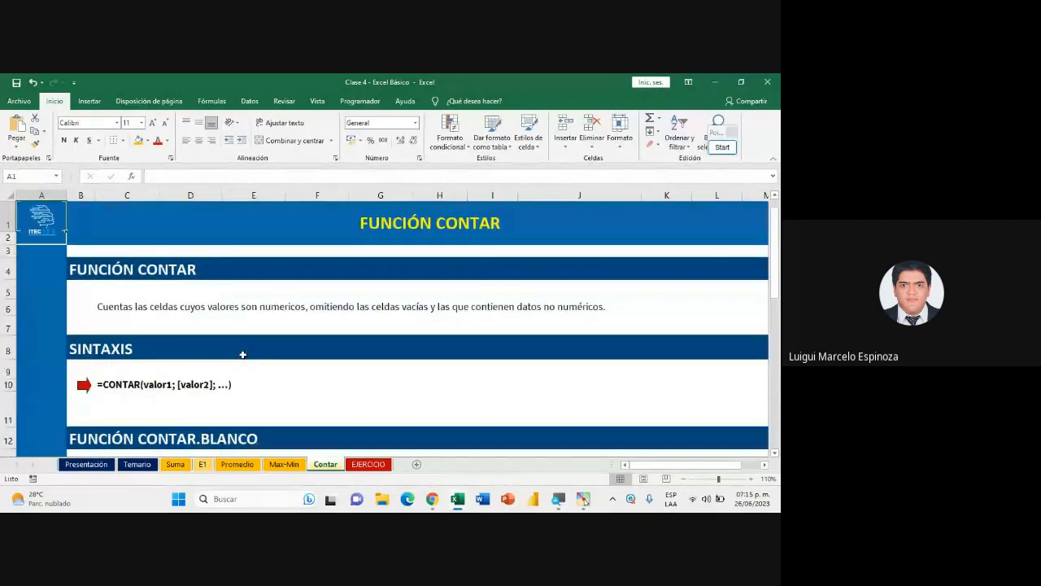
pyautogui.click(741, 83)
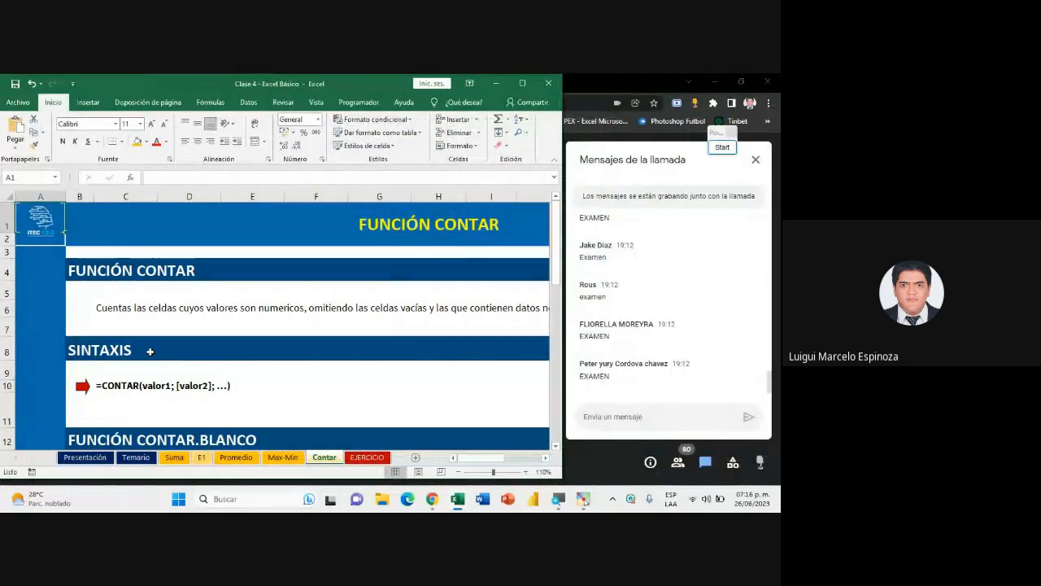
pyautogui.click(546, 457)
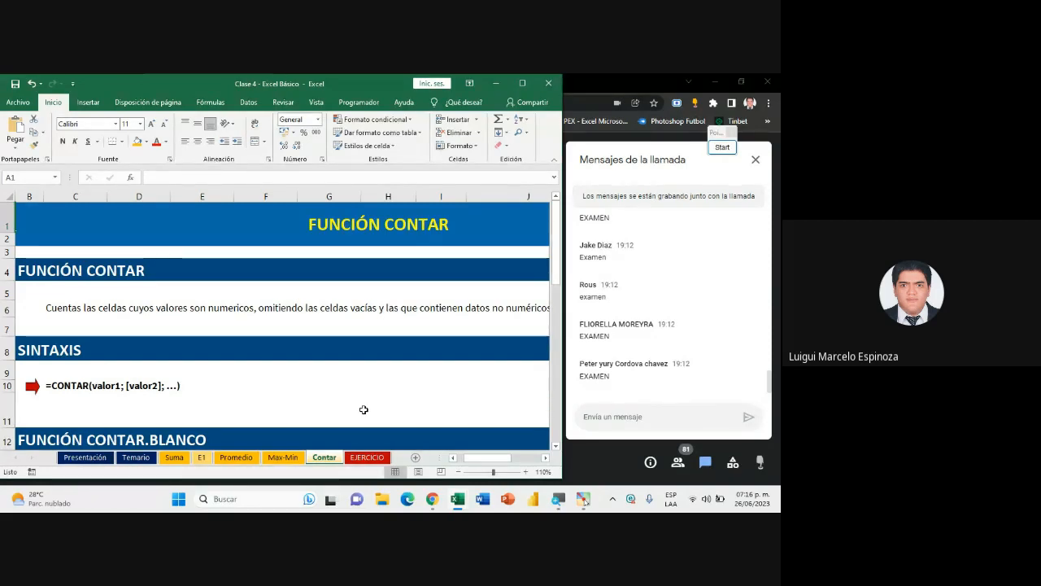
# Sketch a 1, a 2, an empty box and an L beside the CONTAR syntax, circle the two numbers, and end the annotation
pyautogui.click(722, 146)
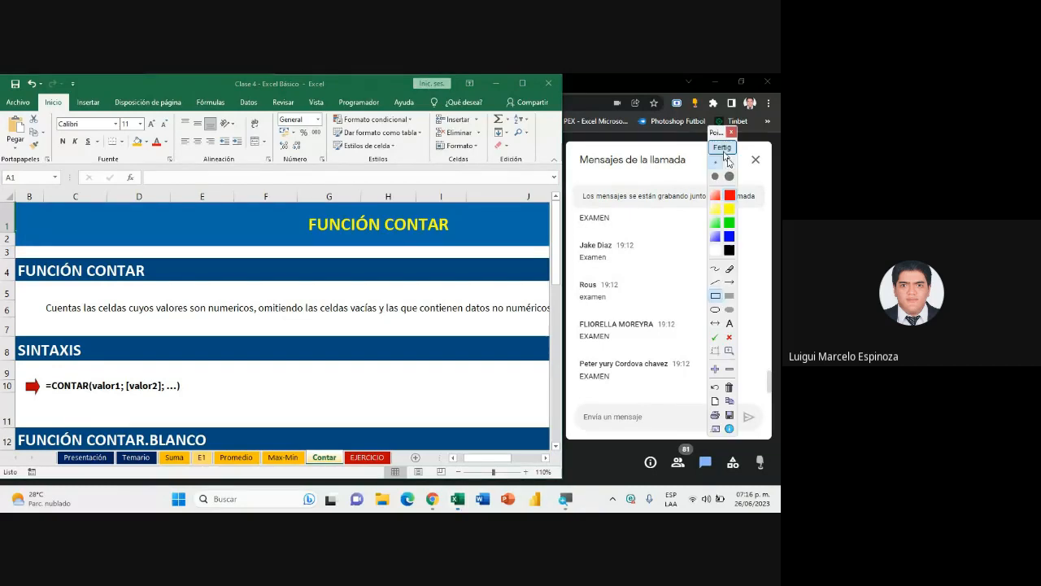
pyautogui.click(715, 269)
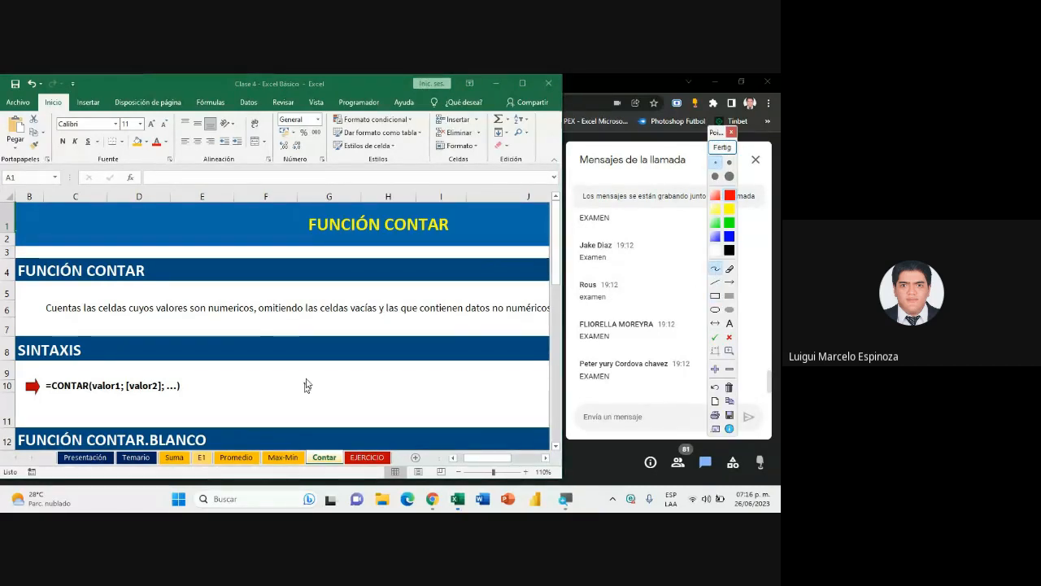
pyautogui.moveTo(271, 370)
pyautogui.mouseDown()
pyautogui.moveTo(277, 381)
pyautogui.moveTo(326, 379)
pyautogui.moveTo(334, 363)
pyautogui.moveTo(362, 380)
pyautogui.moveTo(362, 364)
pyautogui.moveTo(388, 379)
pyautogui.mouseUp()
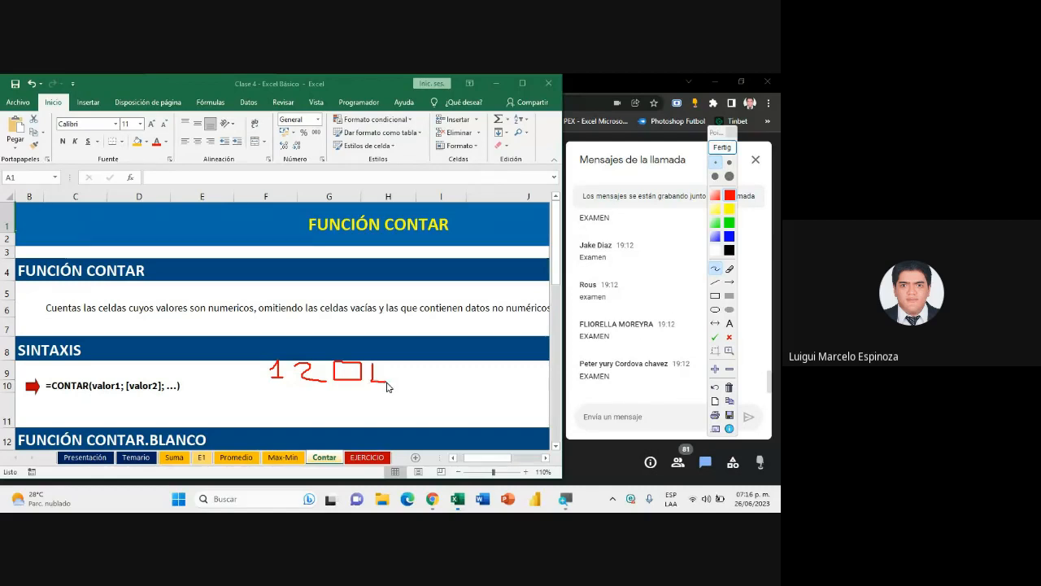
pyautogui.click(716, 310)
pyautogui.moveTo(253, 354); pyautogui.dragTo(332, 397)
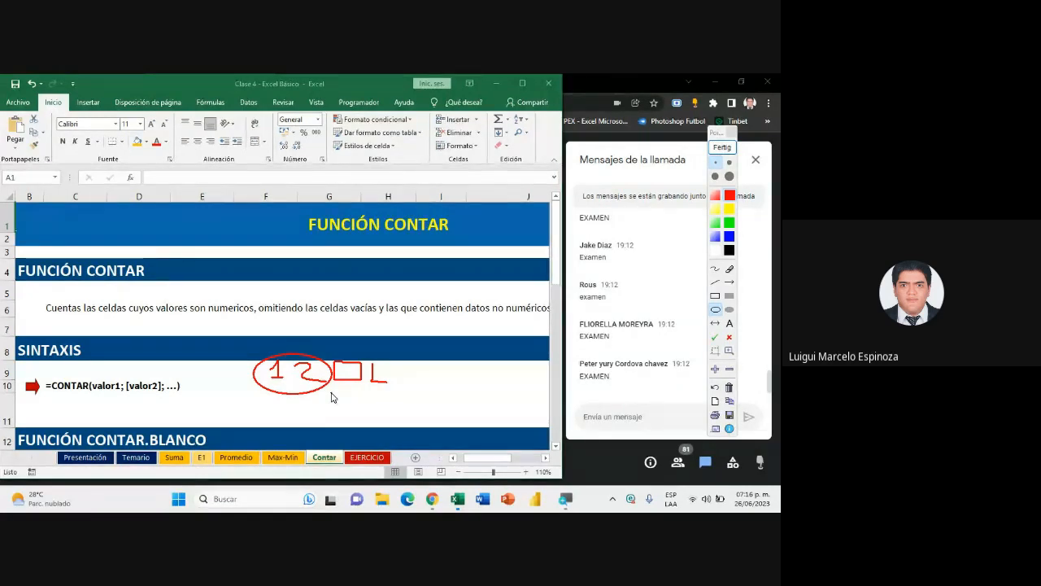
pyautogui.click(722, 147)
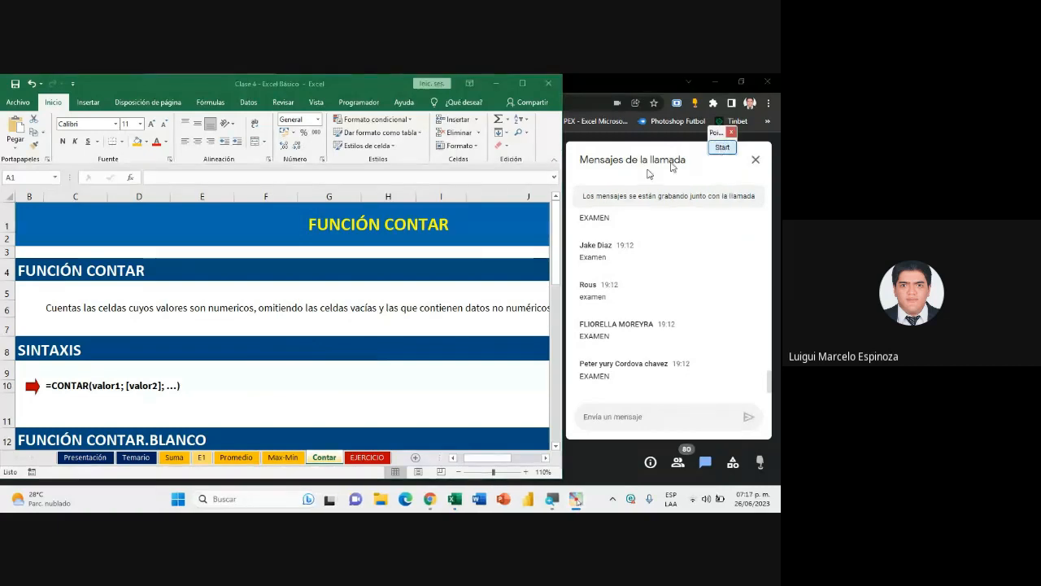
# Handwrite a red example of 1, 2, an empty box and an L beside the CONTARA syntax
pyautogui.click(453, 458)
pyautogui.scroll(-1, 221, 385)
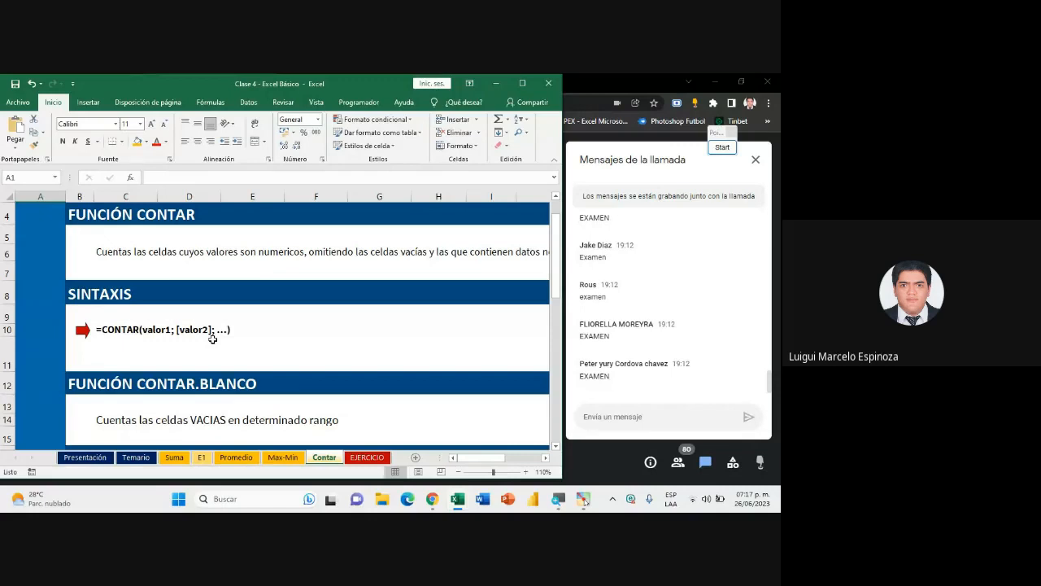
pyautogui.scroll(-2, 212, 339)
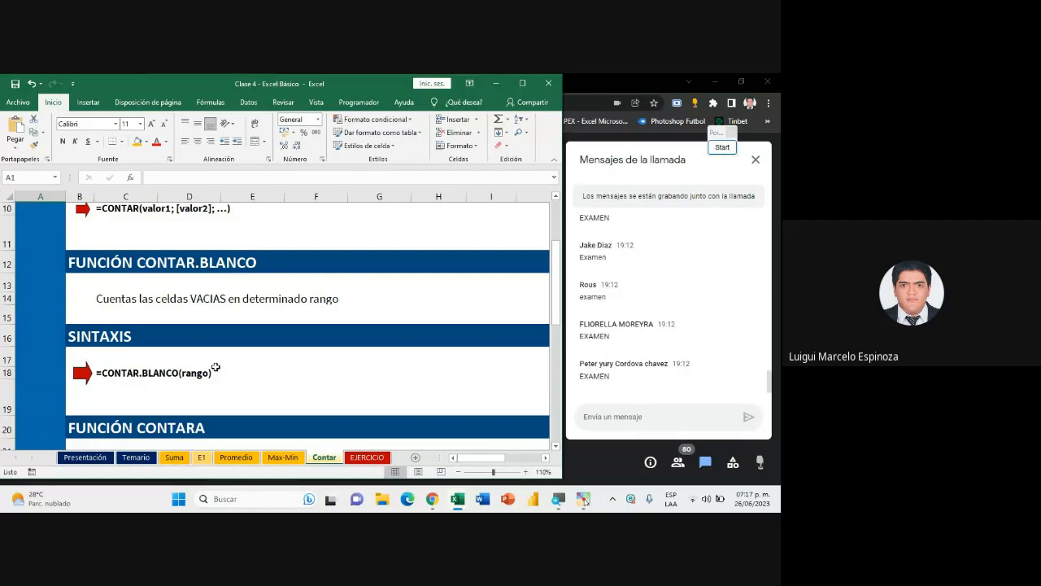
pyautogui.scroll(-3, 215, 368)
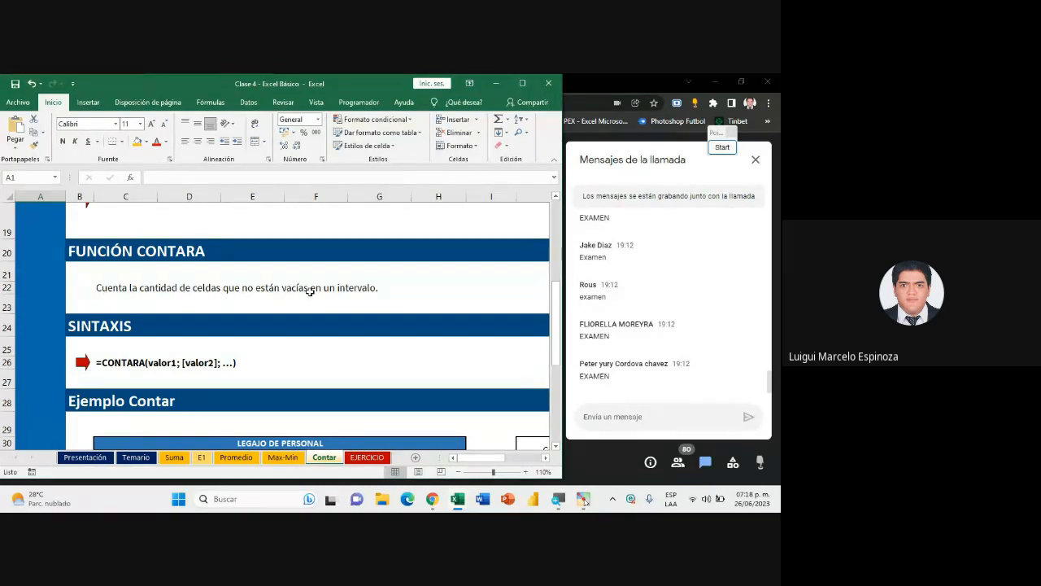
pyautogui.click(723, 147)
pyautogui.click(713, 270)
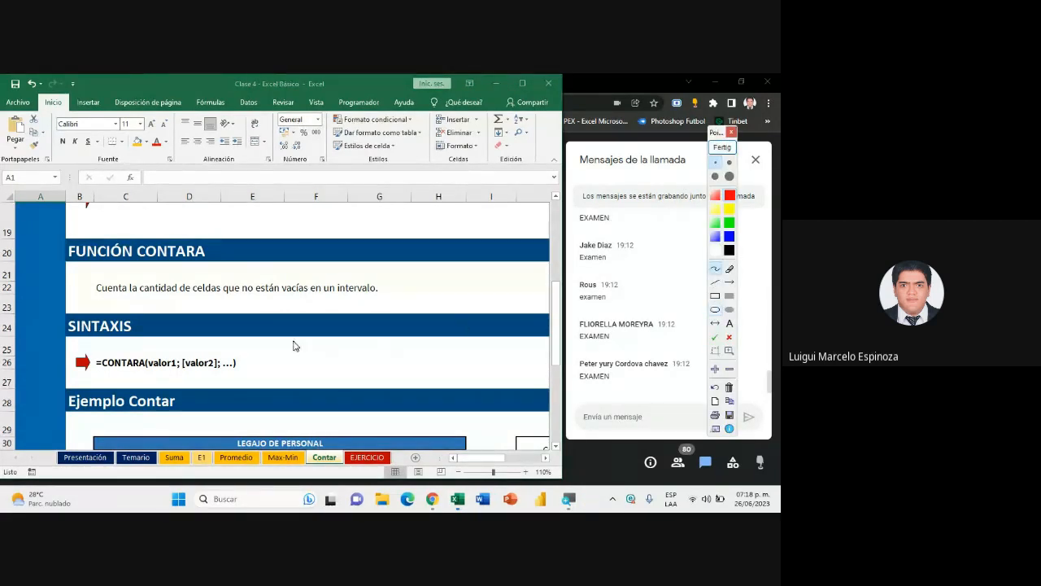
pyautogui.moveTo(293, 342)
pyautogui.mouseDown()
pyautogui.moveTo(300, 334)
pyautogui.moveTo(300, 348)
pyautogui.mouseUp()
pyautogui.moveTo(288, 354)
pyautogui.mouseDown()
pyautogui.moveTo(396, 355)
pyautogui.moveTo(361, 355)
pyautogui.mouseUp()
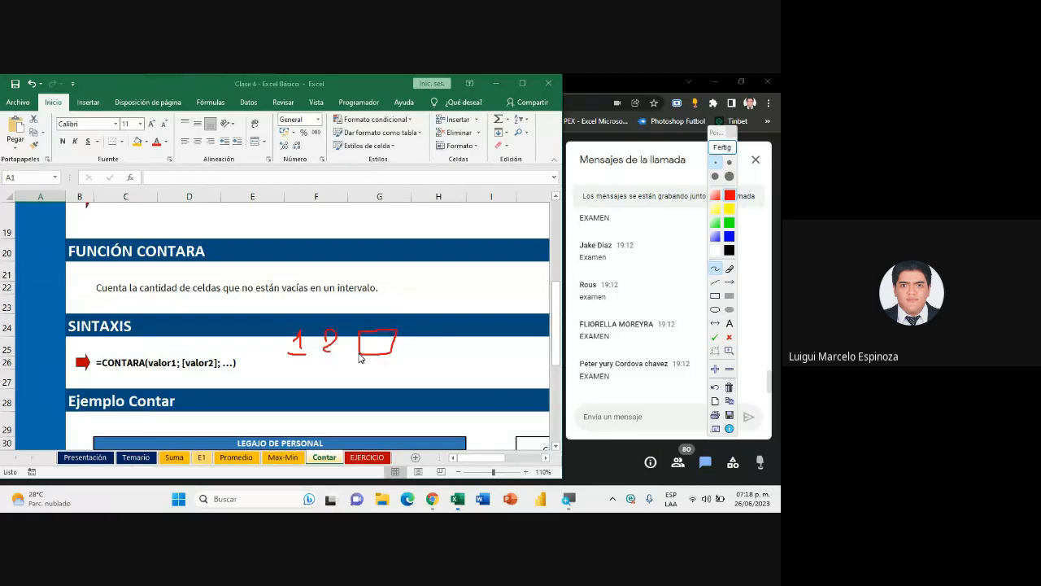
pyautogui.moveTo(410, 332)
pyautogui.mouseDown()
pyautogui.moveTo(411, 352)
pyautogui.moveTo(426, 353)
pyautogui.mouseUp()
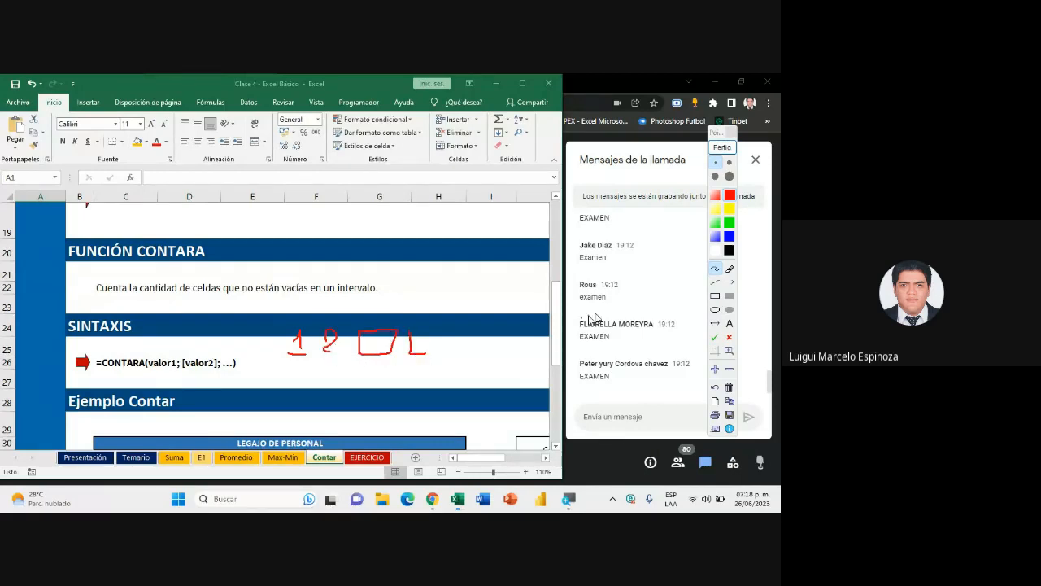
# Circle the numbers and the letter in the CONTARA sketch, cross out the empty box in blue, and end the annotation
pyautogui.click(715, 309)
pyautogui.moveTo(278, 325); pyautogui.dragTo(349, 364)
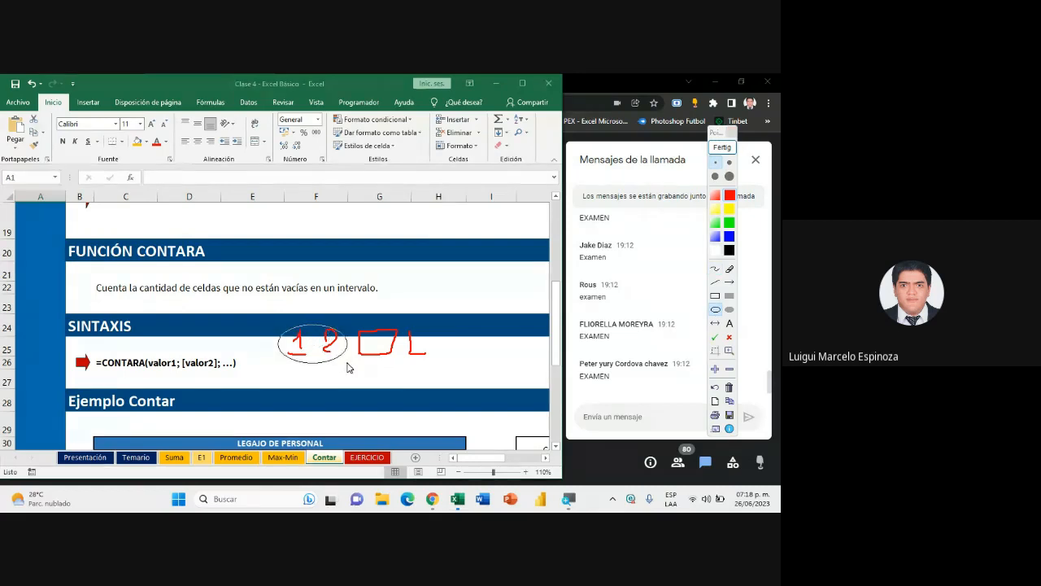
pyautogui.moveTo(399, 322); pyautogui.dragTo(434, 366)
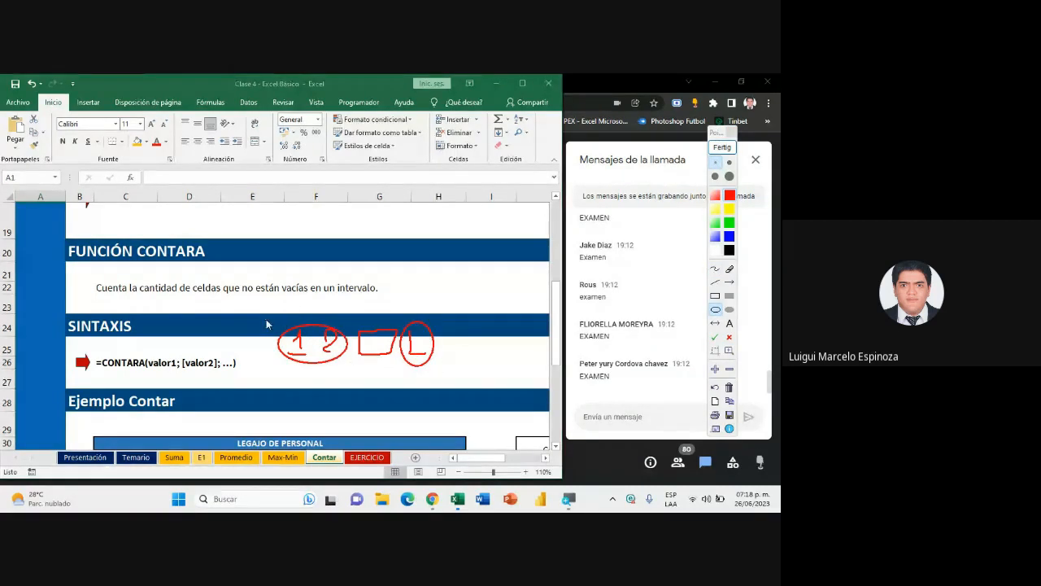
pyautogui.click(715, 268)
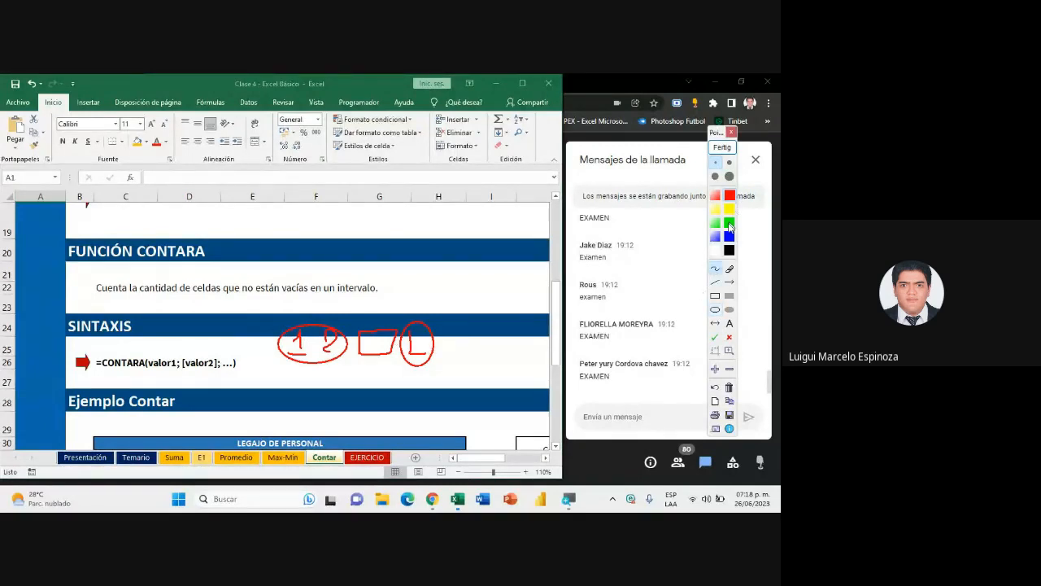
pyautogui.moveTo(356, 307); pyautogui.dragTo(399, 382)
pyautogui.moveTo(401, 309); pyautogui.dragTo(341, 387)
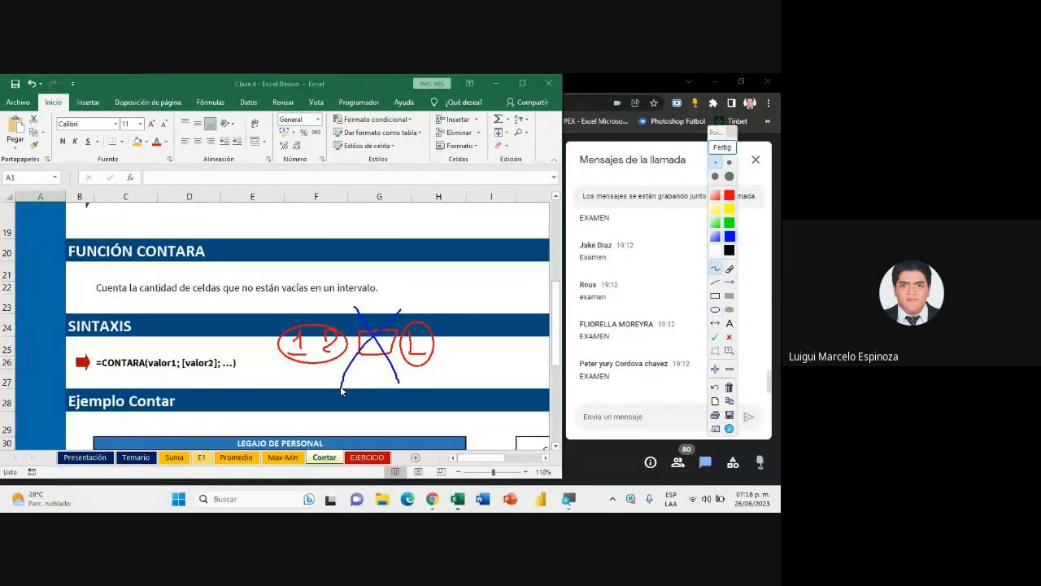
pyautogui.click(723, 147)
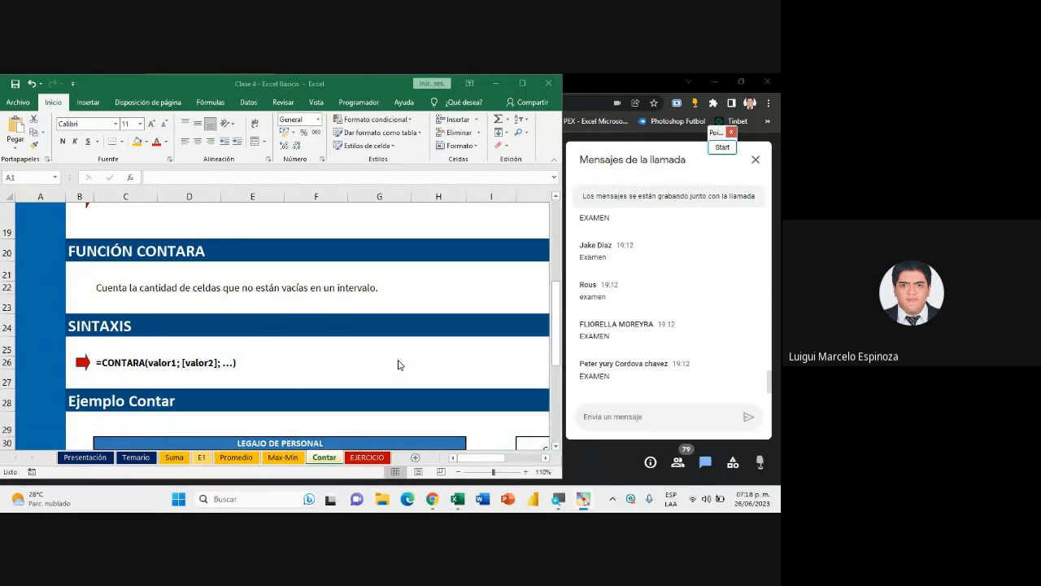
# Delete the CONTAR.BLANCO and CONTARA hints in M30 and M32 beside the Ejemplo Contar employee questions
pyautogui.scroll(-4, 398, 364)
pyautogui.scroll(1, 402, 366)
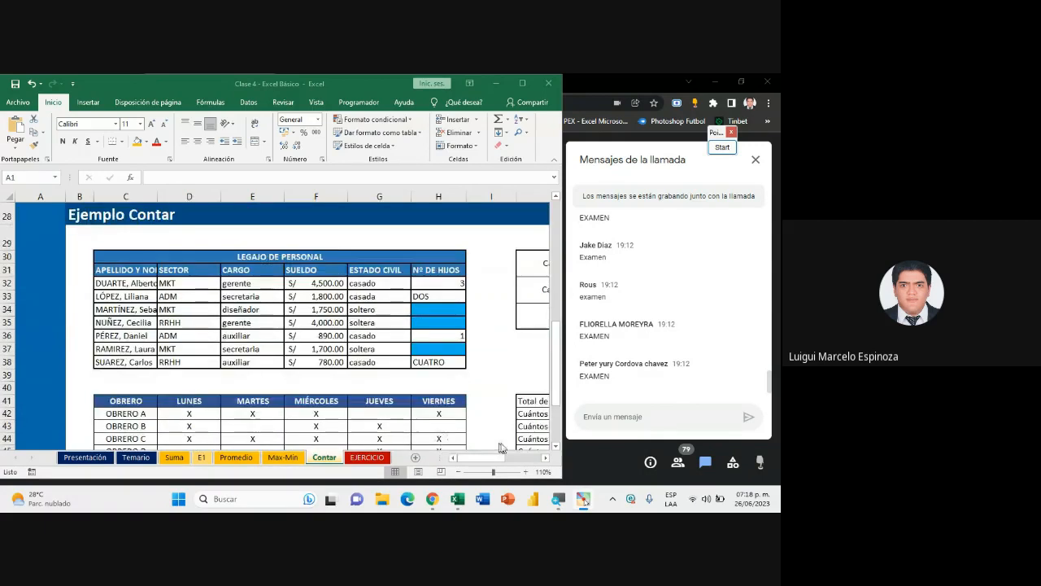
pyautogui.click(544, 460)
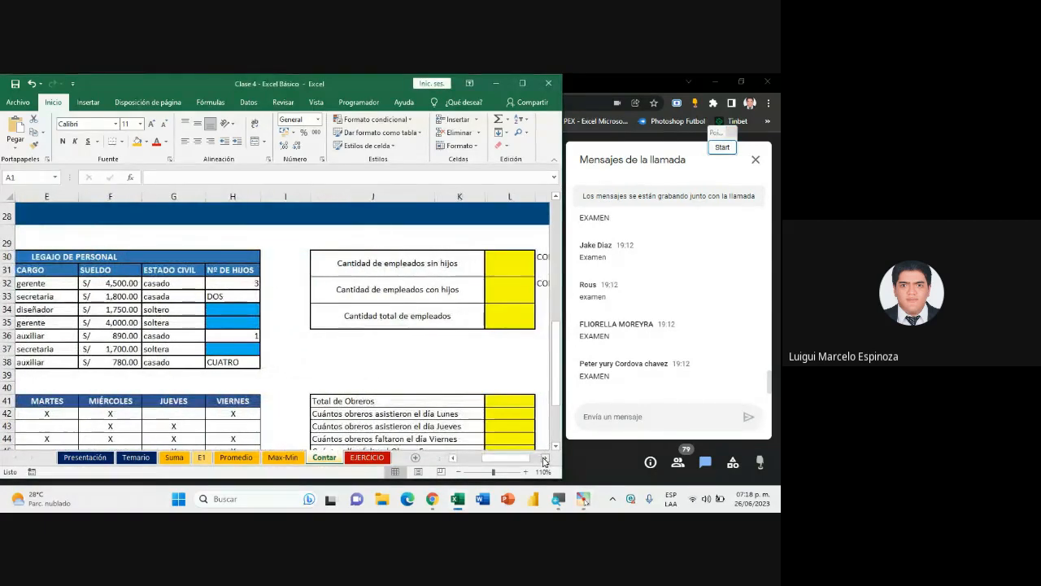
pyautogui.click(544, 461)
pyautogui.click(521, 272)
pyautogui.click(509, 258)
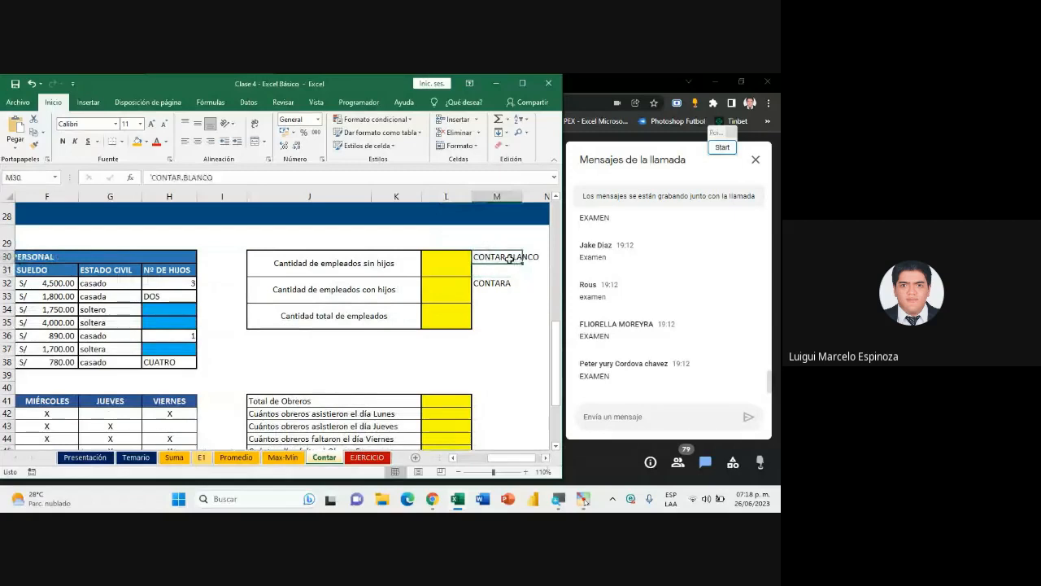
pyautogui.press('Delete')
pyautogui.click(504, 285)
pyautogui.press('Delete')
# Check the worker attendance questions and the yellow answer cells L30 to L34, and undo both hint deletions
pyautogui.scroll(-1, 442, 367)
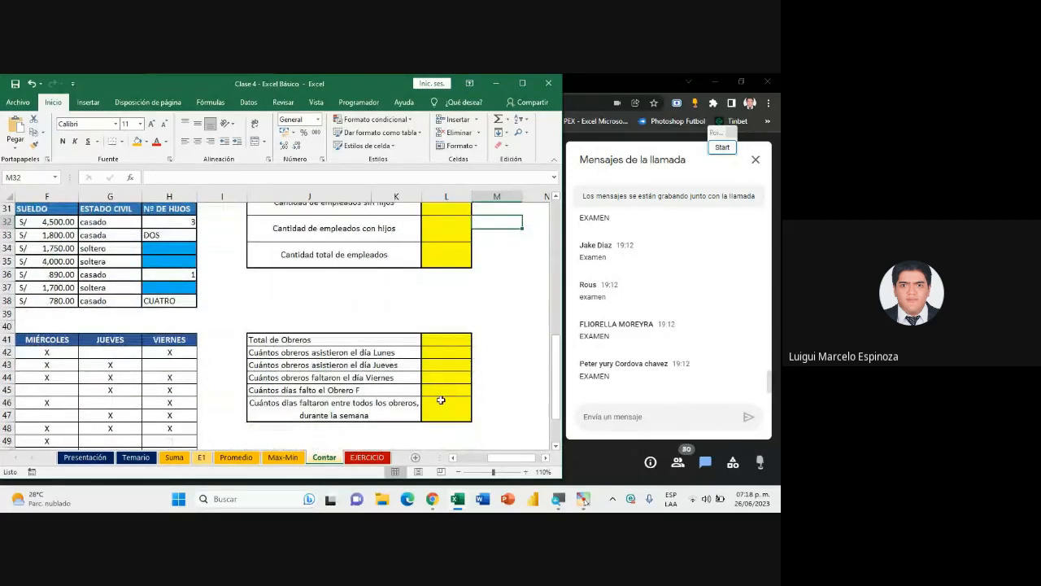
pyautogui.scroll(1, 440, 400)
pyautogui.moveTo(455, 263); pyautogui.dragTo(459, 319)
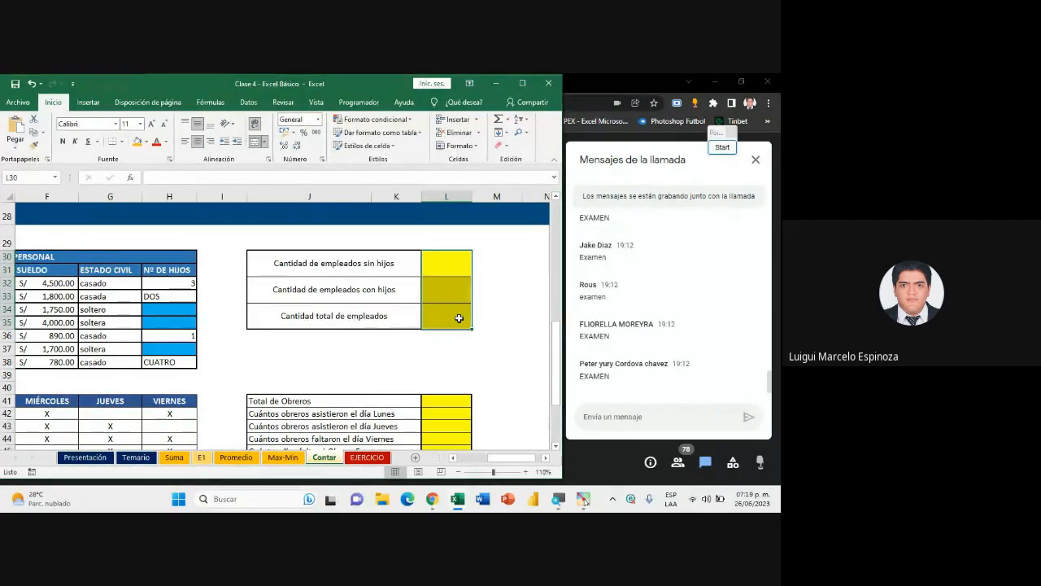
pyautogui.hotkey('ctrl', 'z')
pyautogui.hotkey('ctrl', 'z')
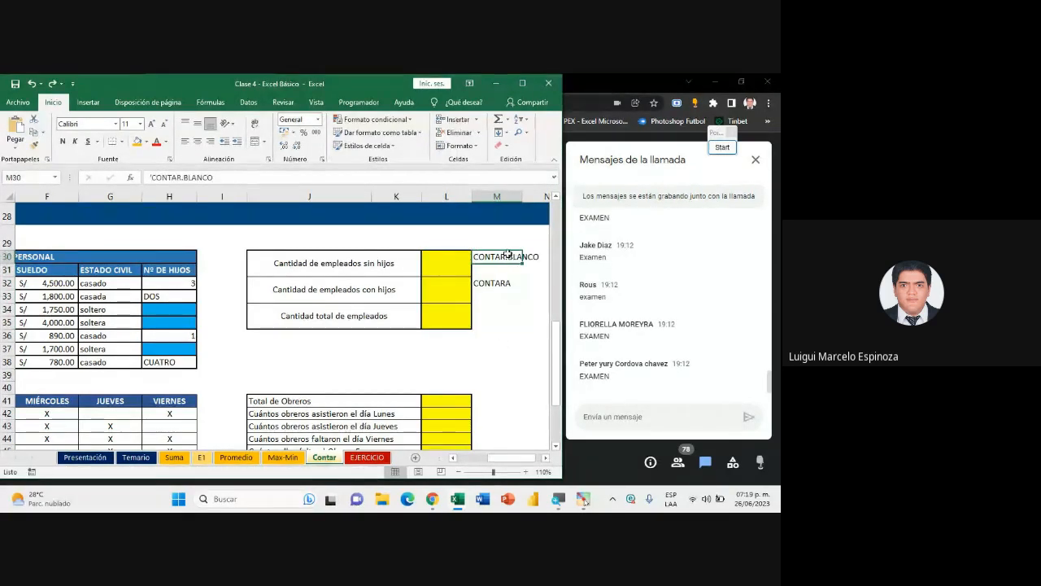
# Clear the function-name hints from M30 and M32 again
pyautogui.press('Delete')
pyautogui.click(503, 280)
pyautogui.press('Delete')
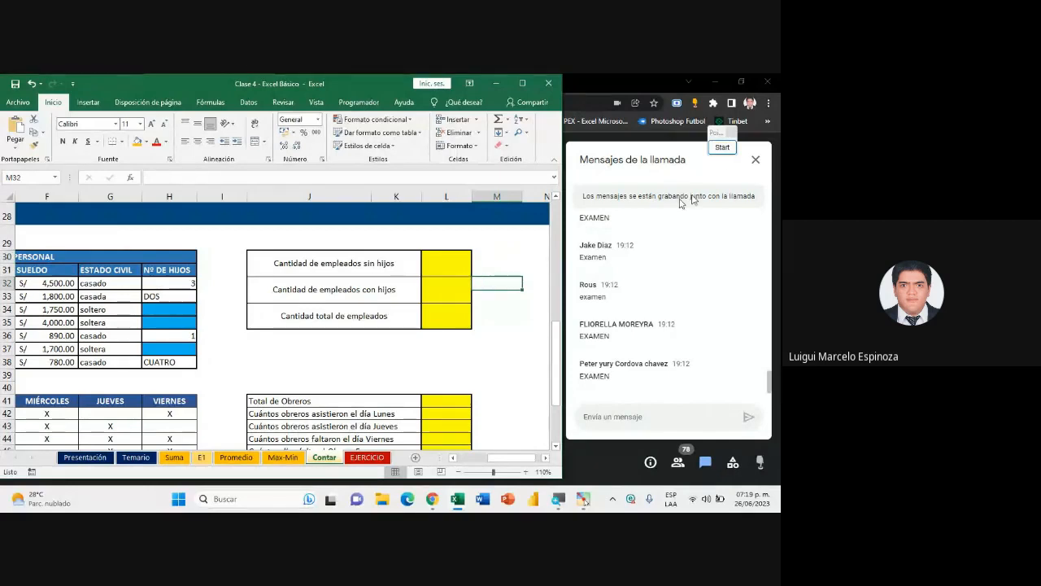
# Draw blue arrows to the three empty Nº DE HIJOS cells in rows 34, 35 and 37, and end the annotation
pyautogui.click(722, 146)
pyautogui.click(728, 283)
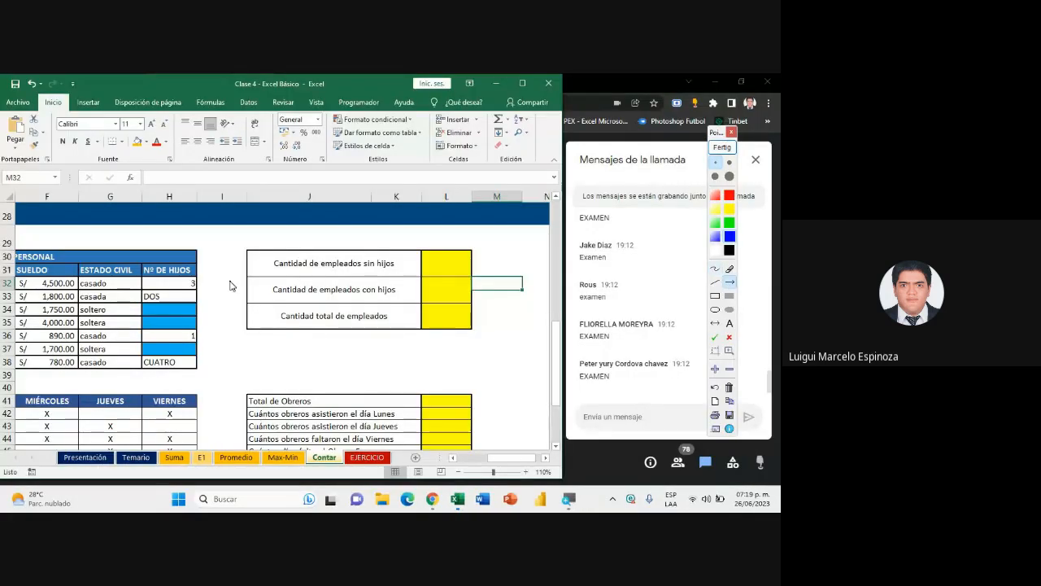
pyautogui.moveTo(231, 281)
pyautogui.mouseDown()
pyautogui.moveTo(199, 307)
pyautogui.moveTo(200, 321)
pyautogui.mouseUp()
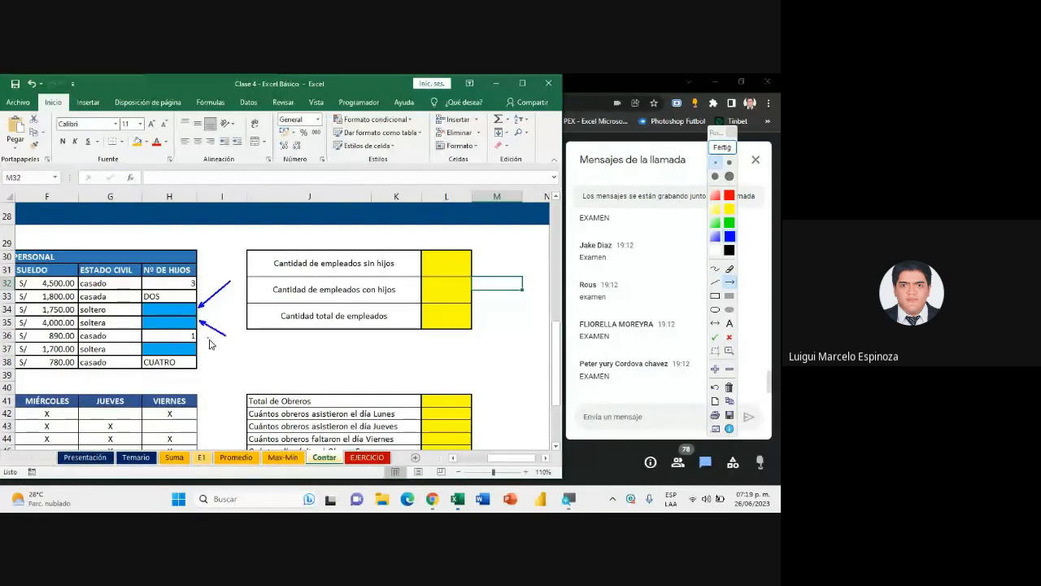
pyautogui.moveTo(231, 371); pyautogui.dragTo(201, 350)
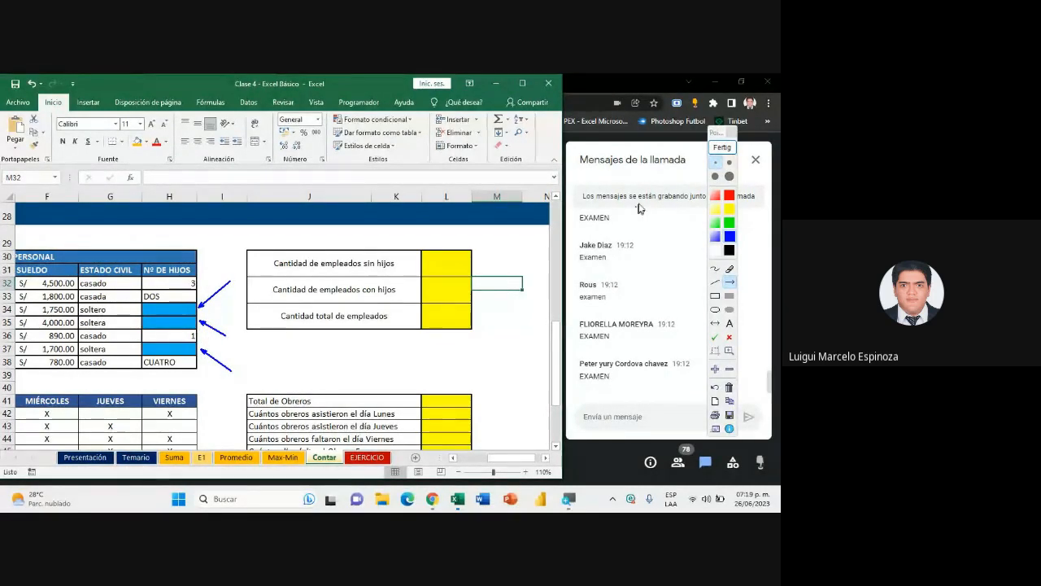
pyautogui.click(721, 147)
# Enter a CONTAR.BLANCO formula over H32:H38 in L30 for the number of employees without children
pyautogui.doubleClick(448, 266)
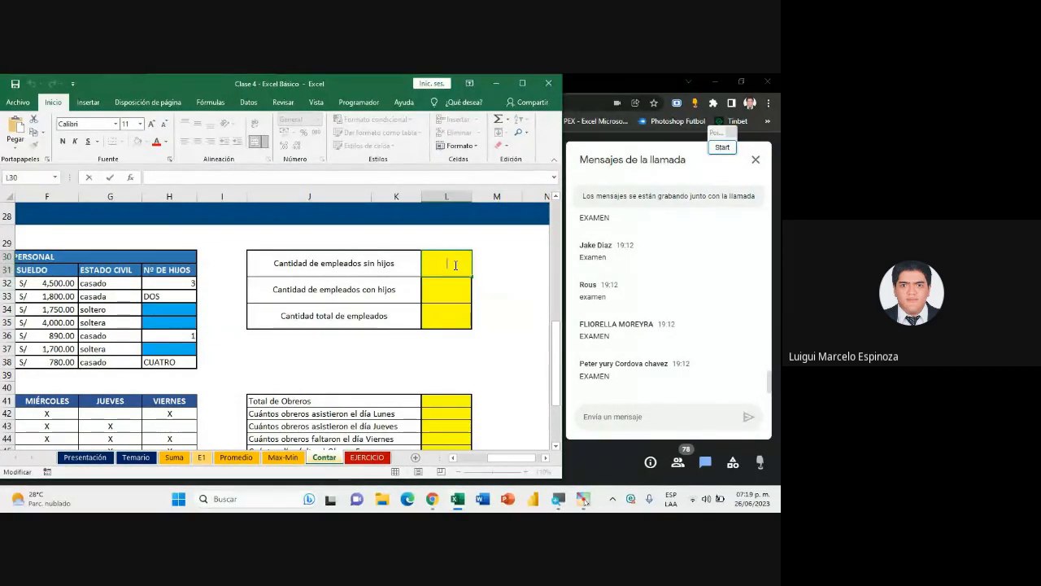
pyautogui.write('=')
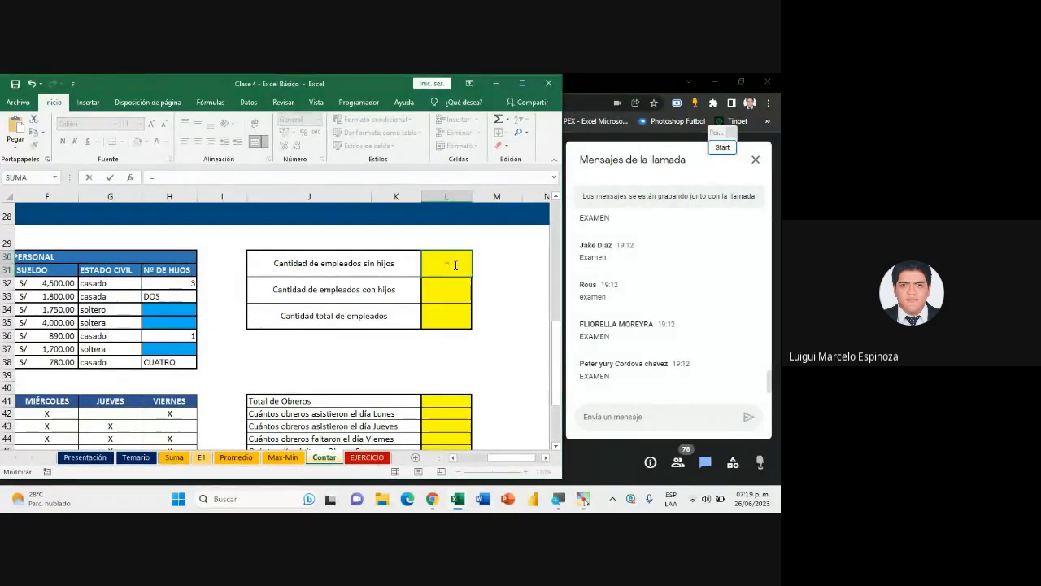
pyautogui.write('CON')
pyautogui.hotkey('ctrl', '4')
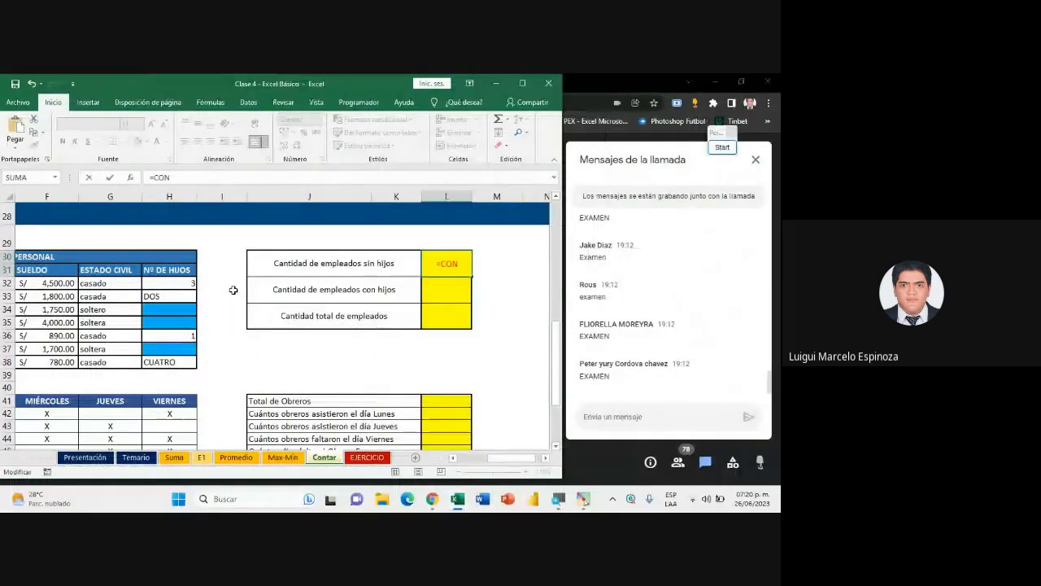
pyautogui.write('TAR')
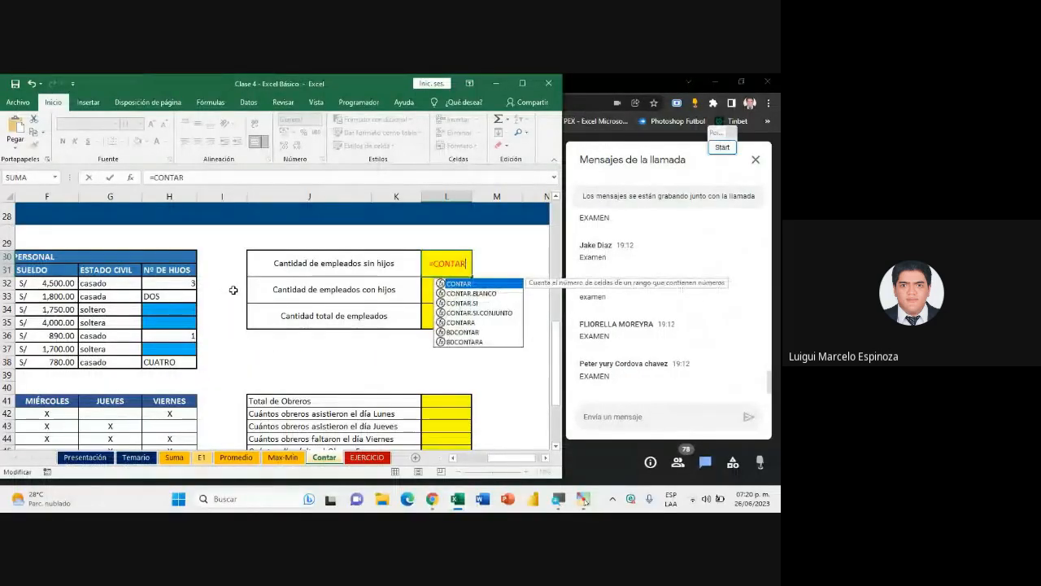
pyautogui.write('.BLANCO')
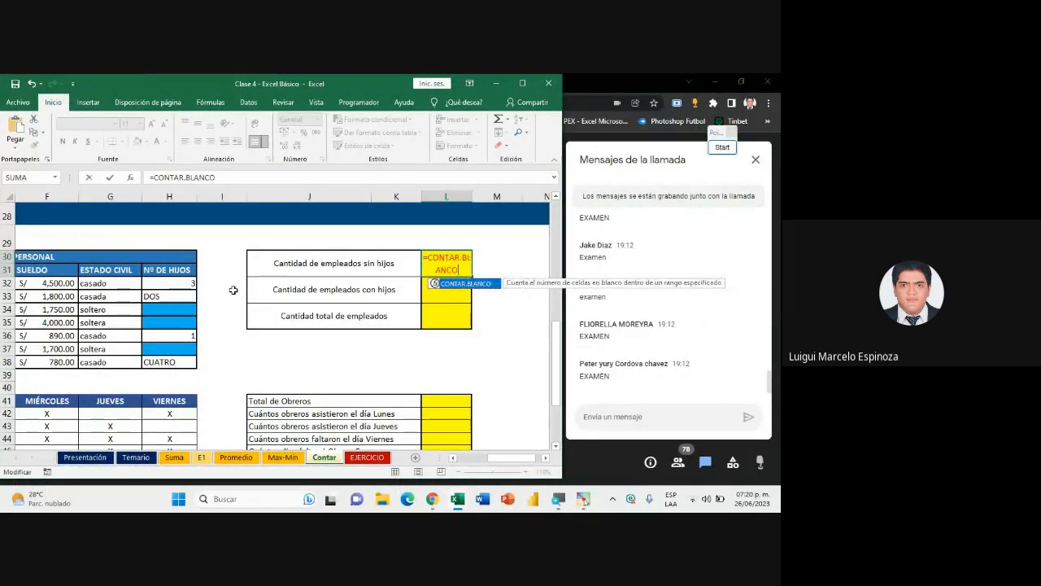
pyautogui.write('(')
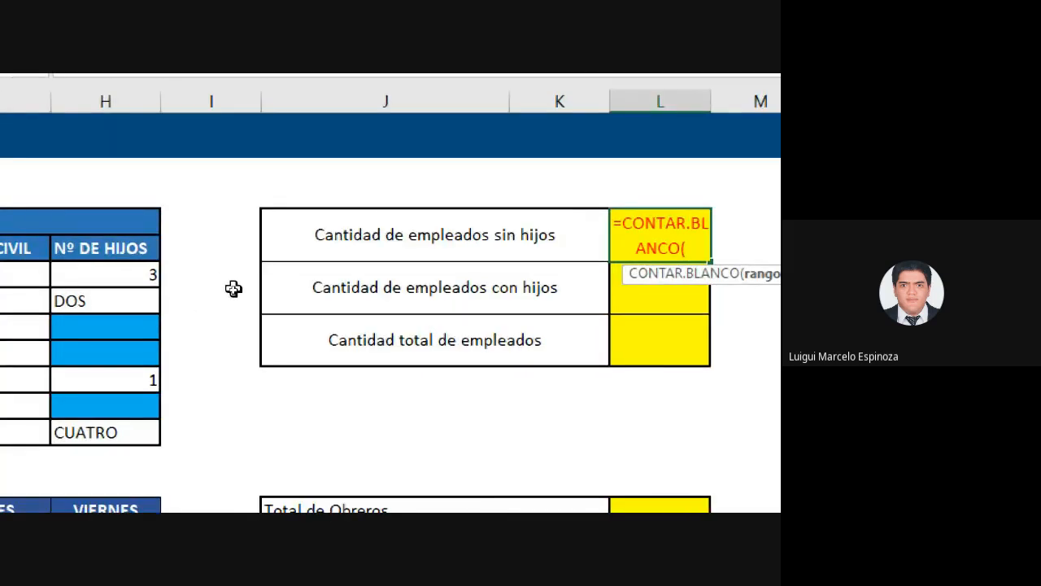
pyautogui.moveTo(225, 269); pyautogui.dragTo(249, 425)
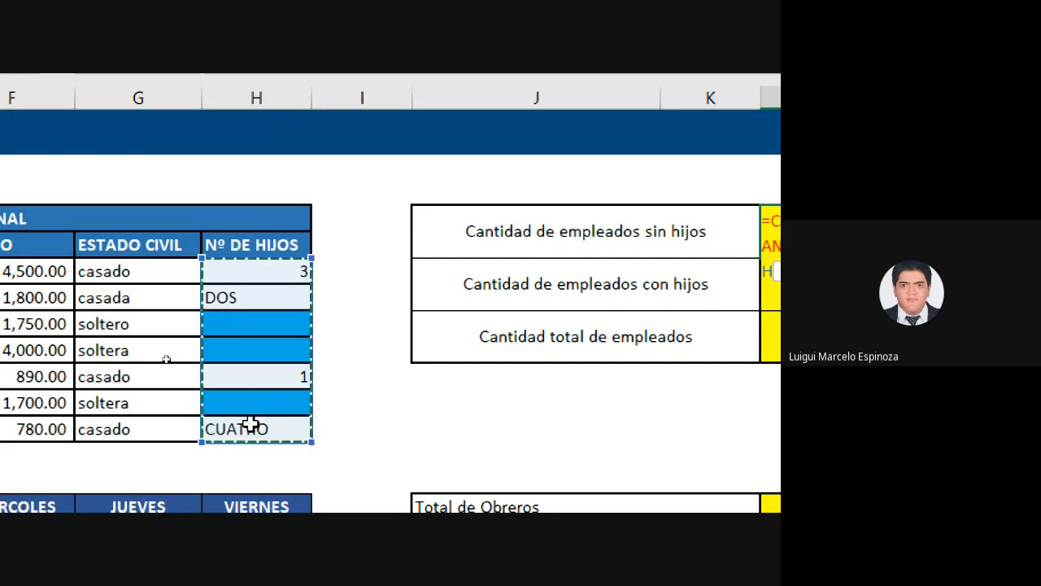
pyautogui.write(')')
pyautogui.press('Return')
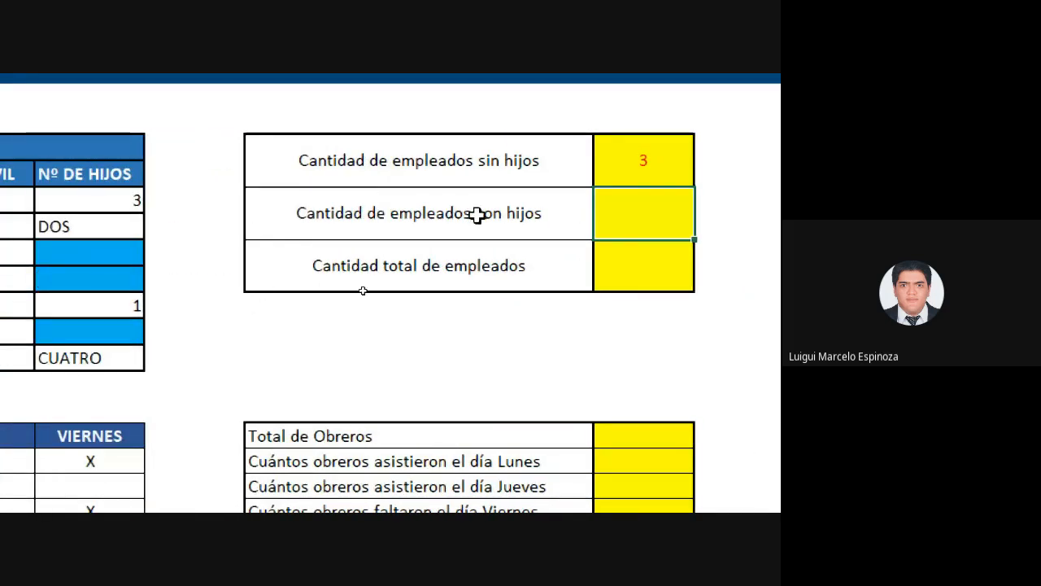
pyautogui.press('super+minus')
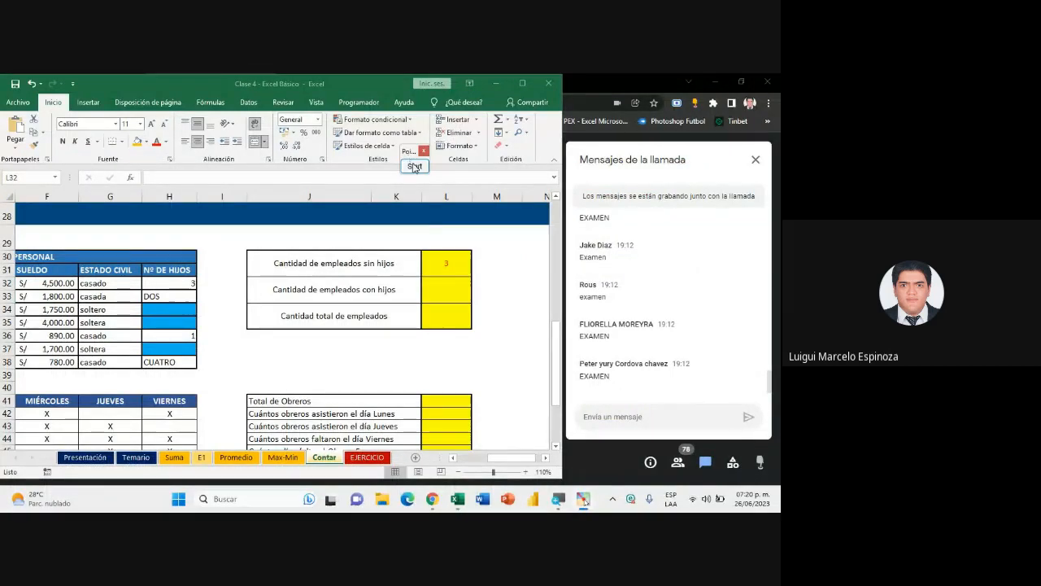
# Draw blue arrows to the four filled Nº DE HIJOS cells in rows 32, 33, 36 and 38, and end the annotation
pyautogui.click(411, 161)
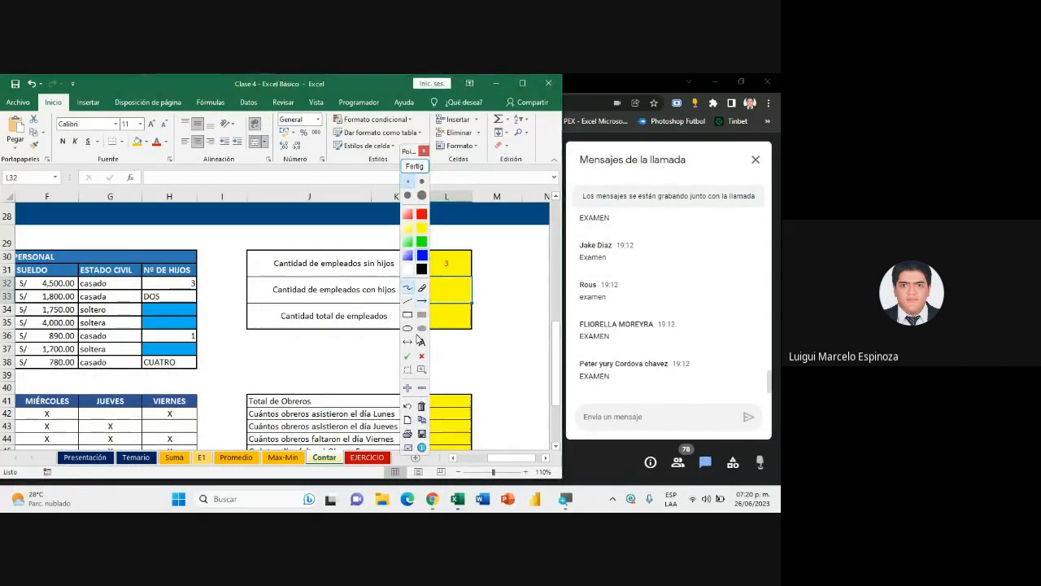
pyautogui.click(421, 300)
pyautogui.moveTo(240, 260); pyautogui.dragTo(193, 281)
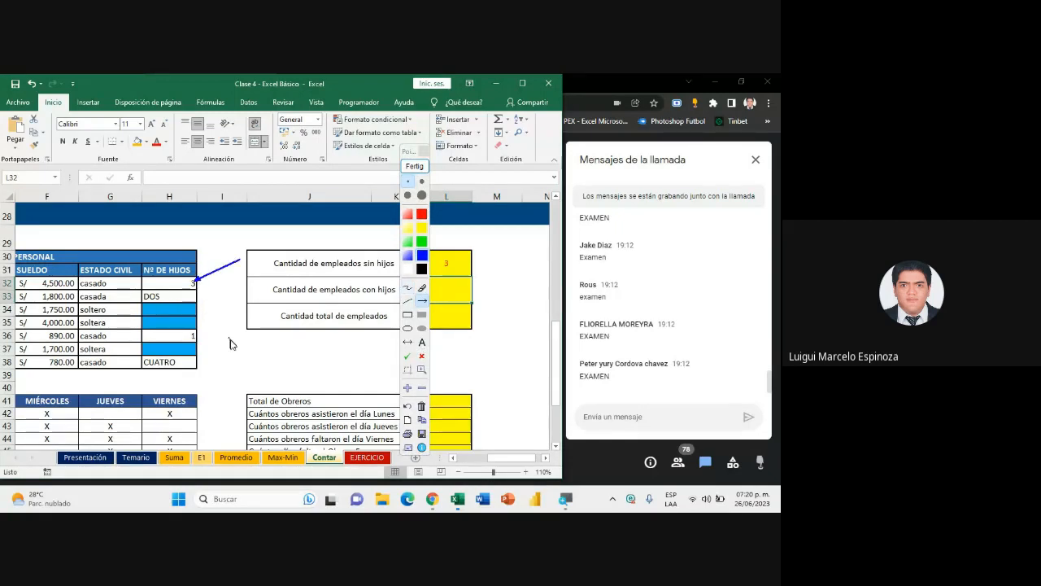
pyautogui.moveTo(218, 351); pyautogui.dragTo(203, 339)
pyautogui.moveTo(226, 284); pyautogui.dragTo(201, 300)
pyautogui.moveTo(236, 392); pyautogui.dragTo(202, 362)
pyautogui.click(414, 167)
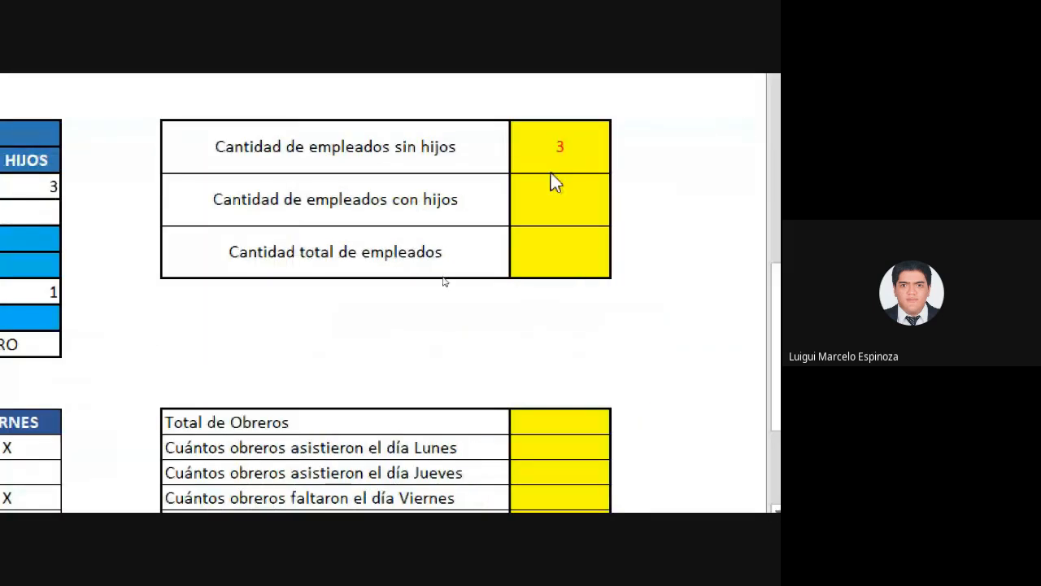
# Enter a CONTARA formula over H32:H38 in L32 for the number of employees with children, and check the filled source cells
pyautogui.doubleClick(563, 194)
pyautogui.write('=CONTA')
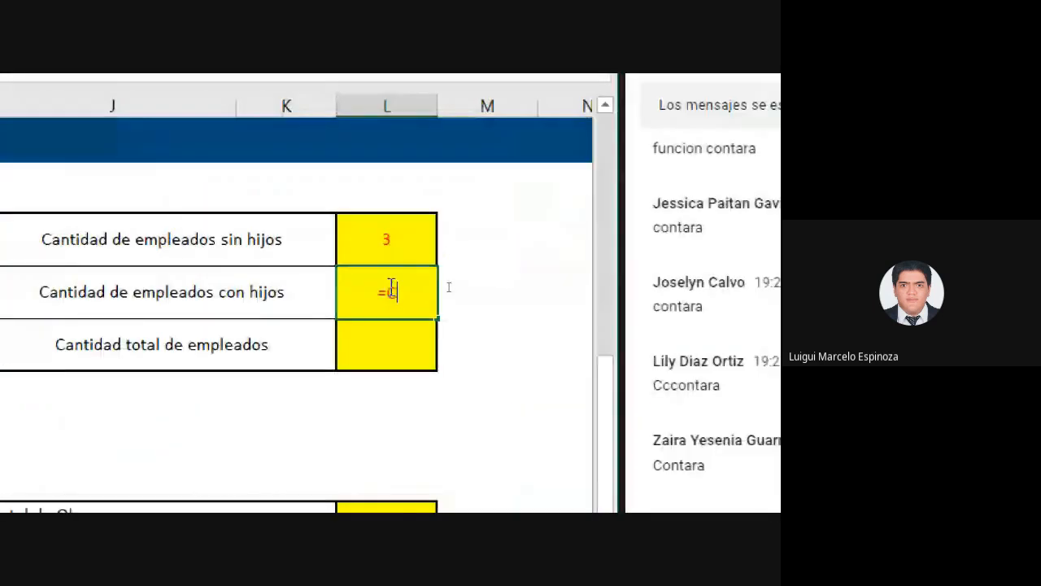
pyautogui.write('RA(')
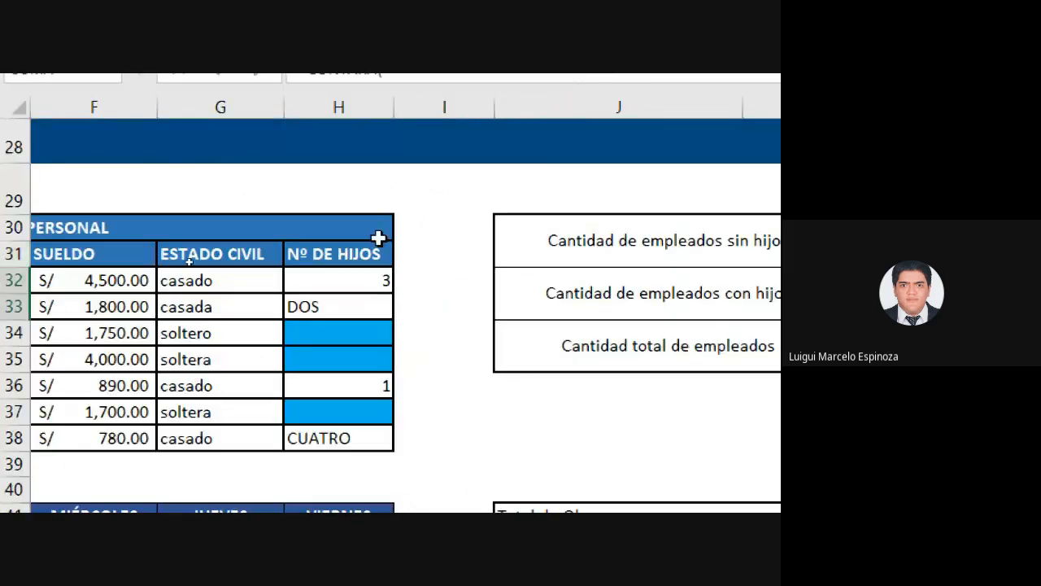
pyautogui.moveTo(344, 282); pyautogui.dragTo(355, 425)
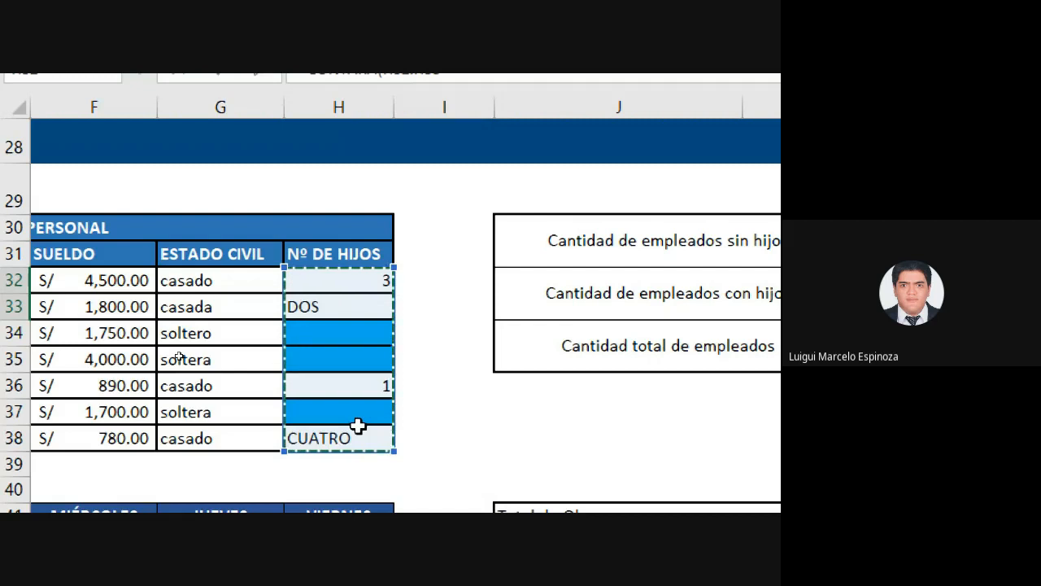
pyautogui.write(')')
pyautogui.press('Return')
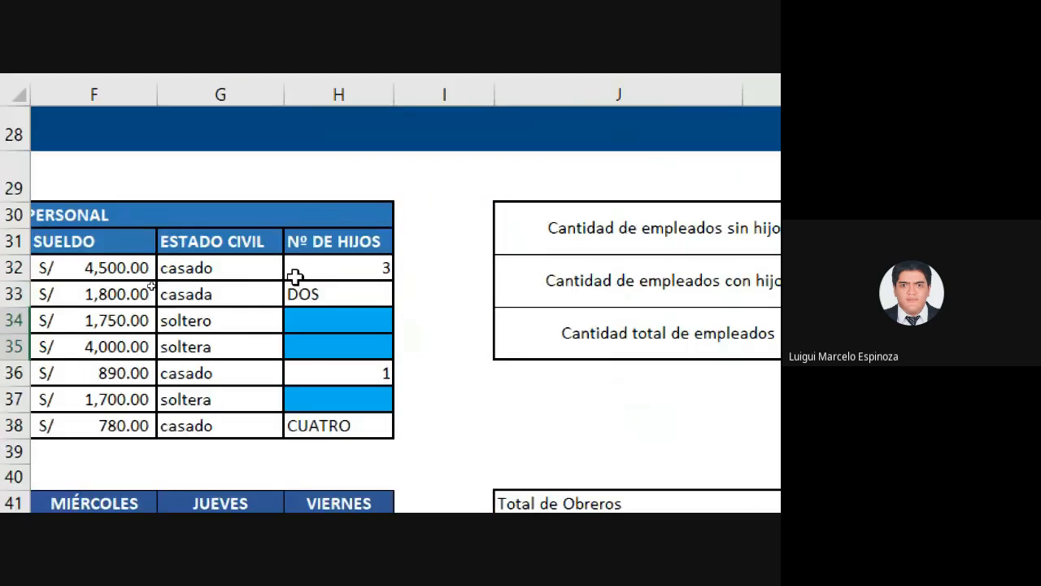
pyautogui.moveTo(323, 274); pyautogui.dragTo(332, 296)
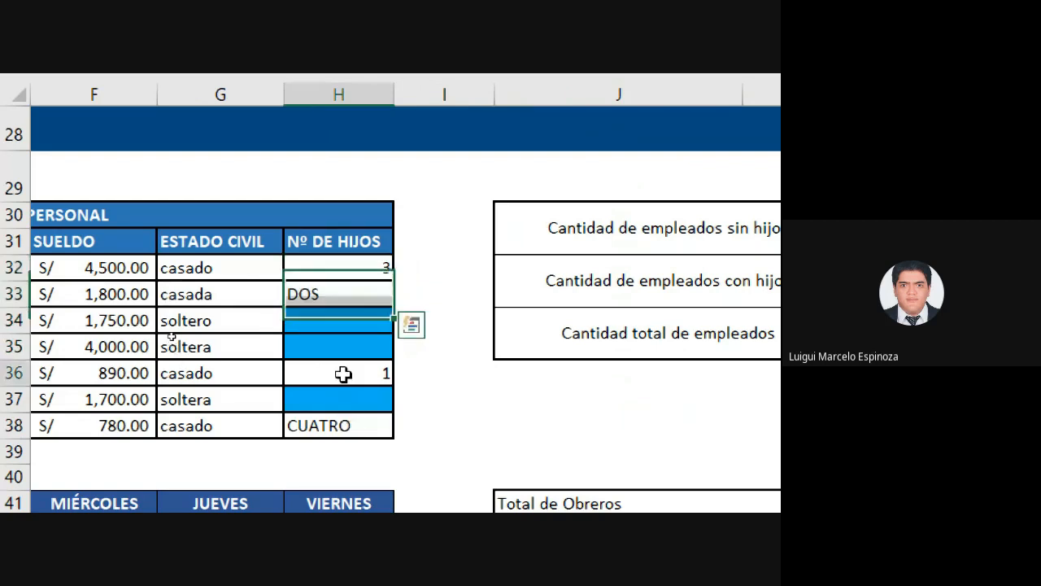
pyautogui.click(342, 430)
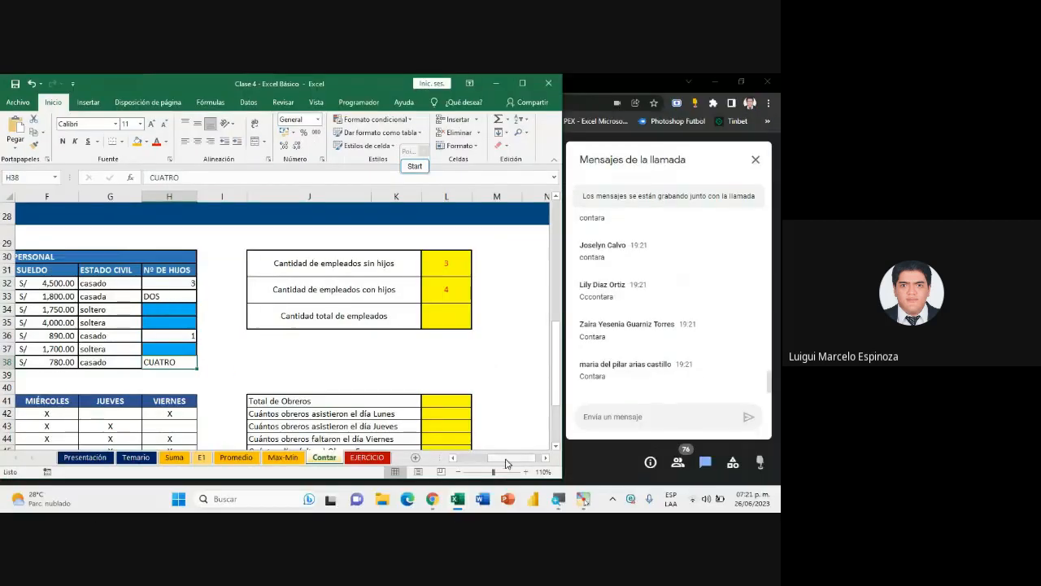
# Compare the LEGAJO DE PERSONAL columns, from the surnames to Nº DE HIJOS, to see which suit counting all employees
pyautogui.moveTo(504, 460)
pyautogui.mouseDown()
pyautogui.moveTo(480, 459)
pyautogui.moveTo(514, 458)
pyautogui.mouseUp()
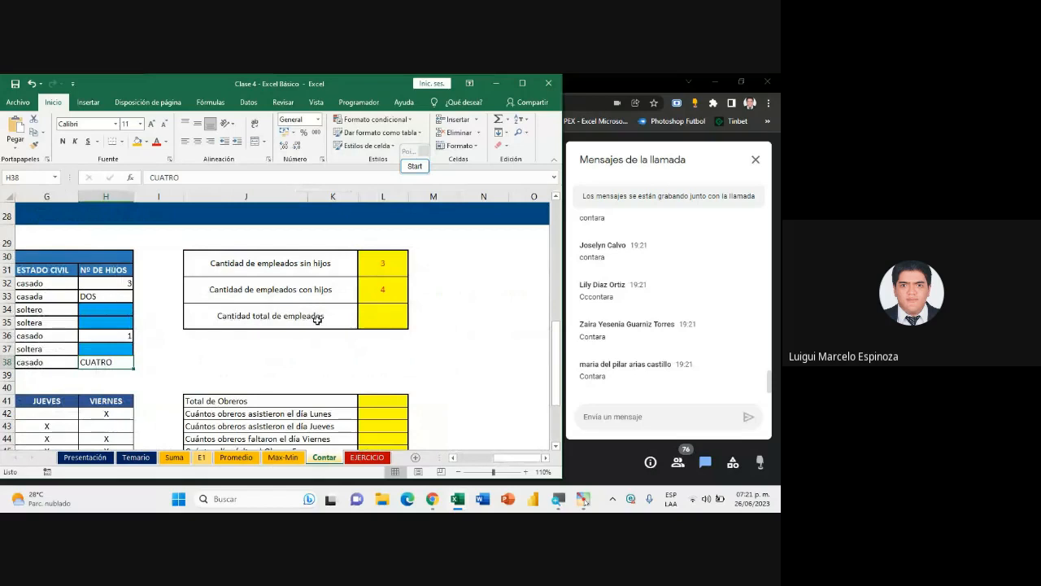
pyautogui.moveTo(521, 458); pyautogui.dragTo(467, 460)
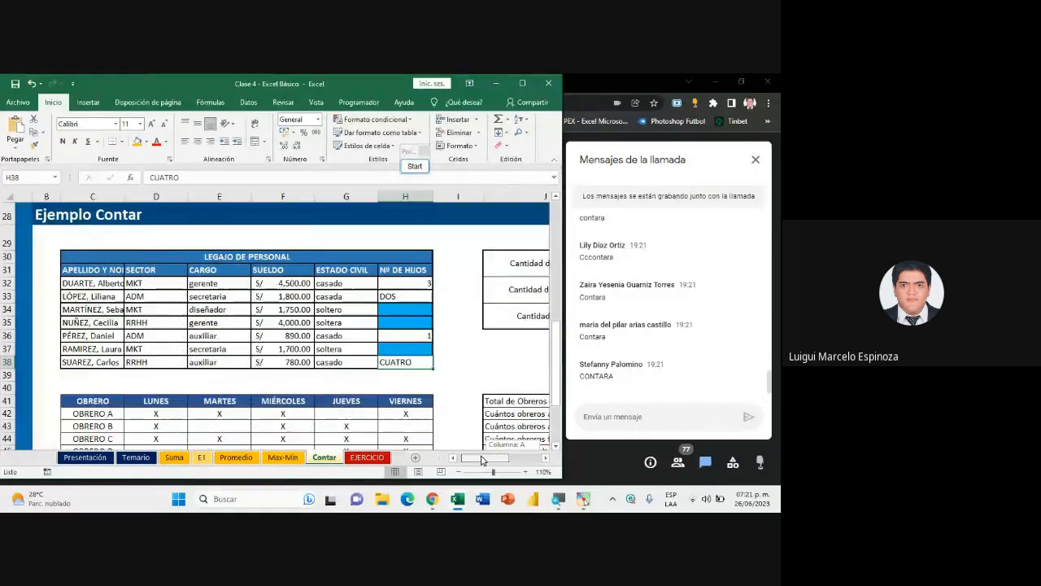
pyautogui.click(77, 283)
pyautogui.moveTo(379, 284); pyautogui.dragTo(394, 363)
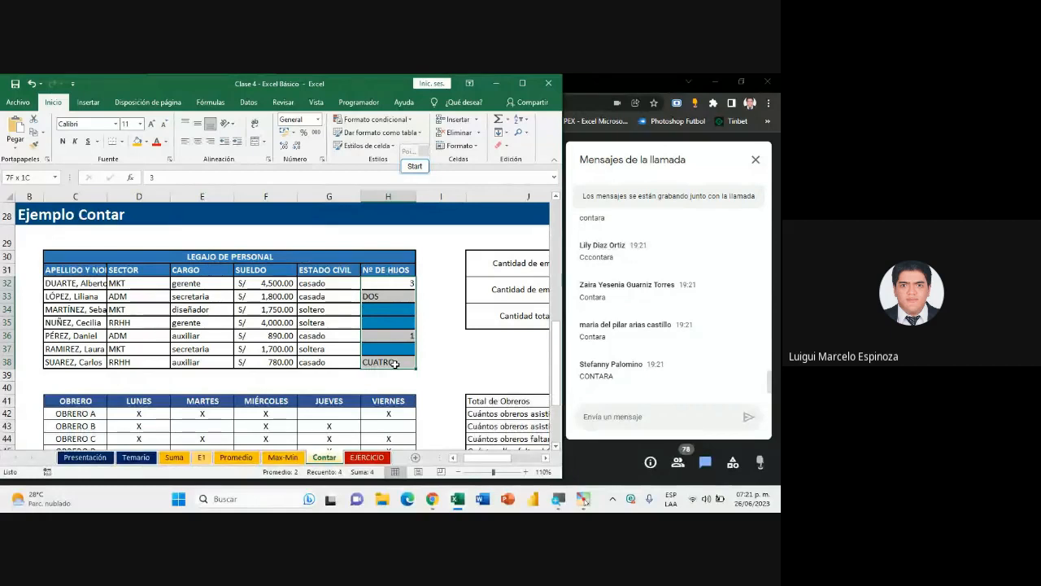
pyautogui.moveTo(395, 364); pyautogui.dragTo(395, 364)
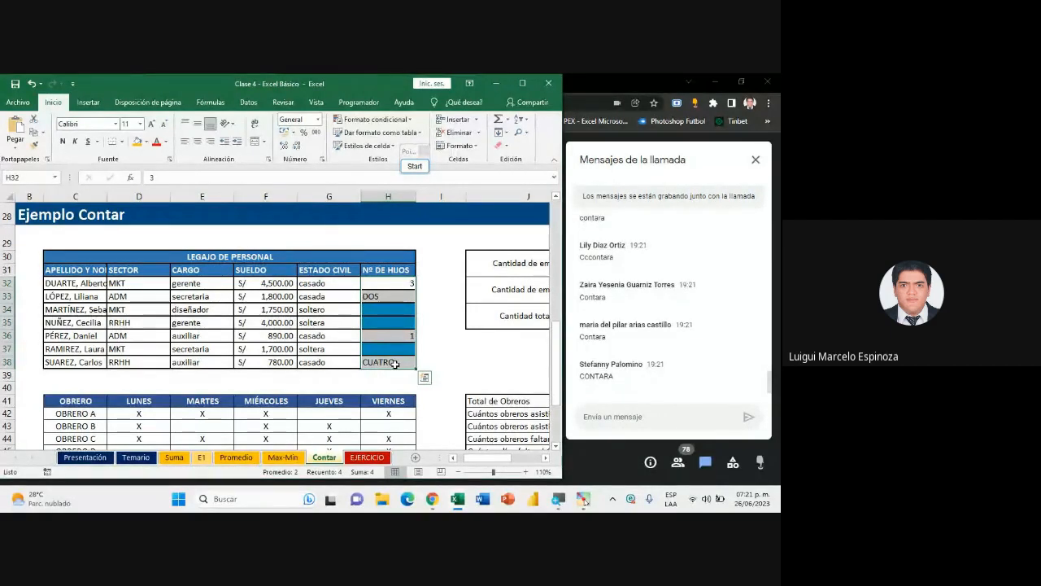
pyautogui.moveTo(327, 283); pyautogui.dragTo(328, 363)
pyautogui.moveTo(266, 285); pyautogui.dragTo(271, 365)
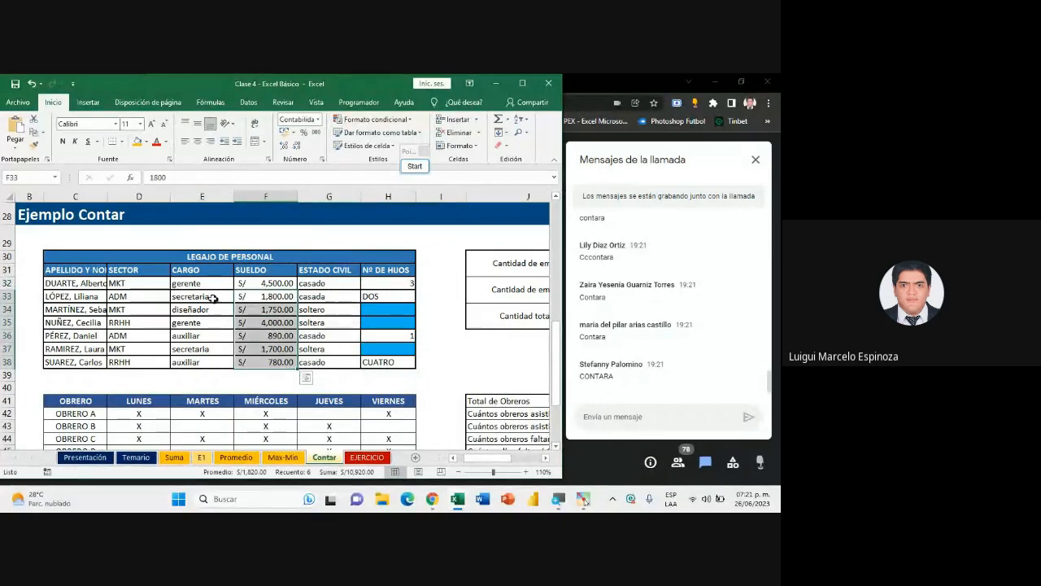
pyautogui.moveTo(201, 284); pyautogui.dragTo(212, 362)
pyautogui.click(135, 283)
pyautogui.moveTo(389, 283); pyautogui.dragTo(399, 362)
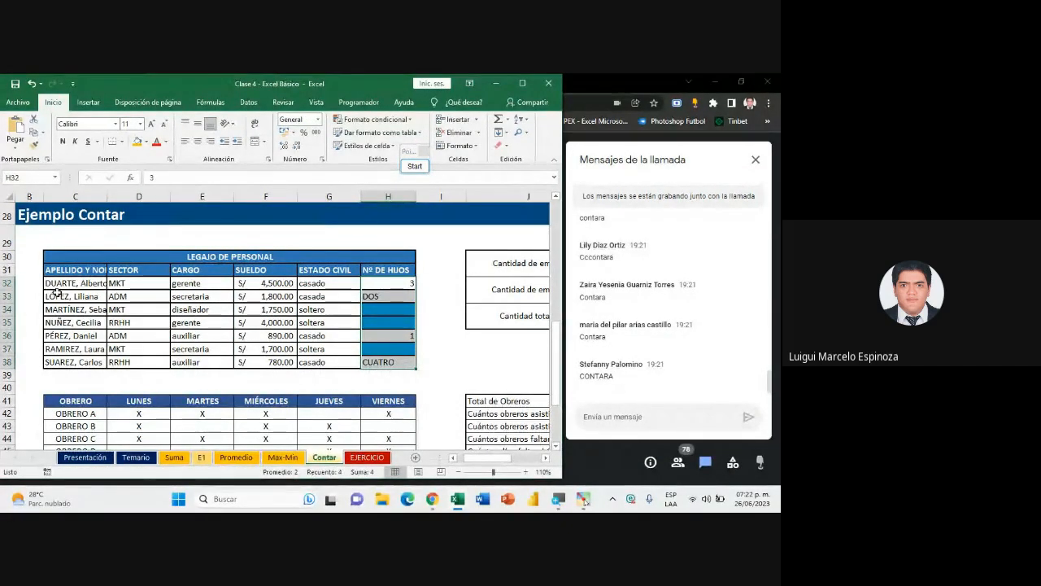
pyautogui.moveTo(96, 283); pyautogui.dragTo(90, 362)
pyautogui.moveTo(134, 283); pyautogui.dragTo(152, 350)
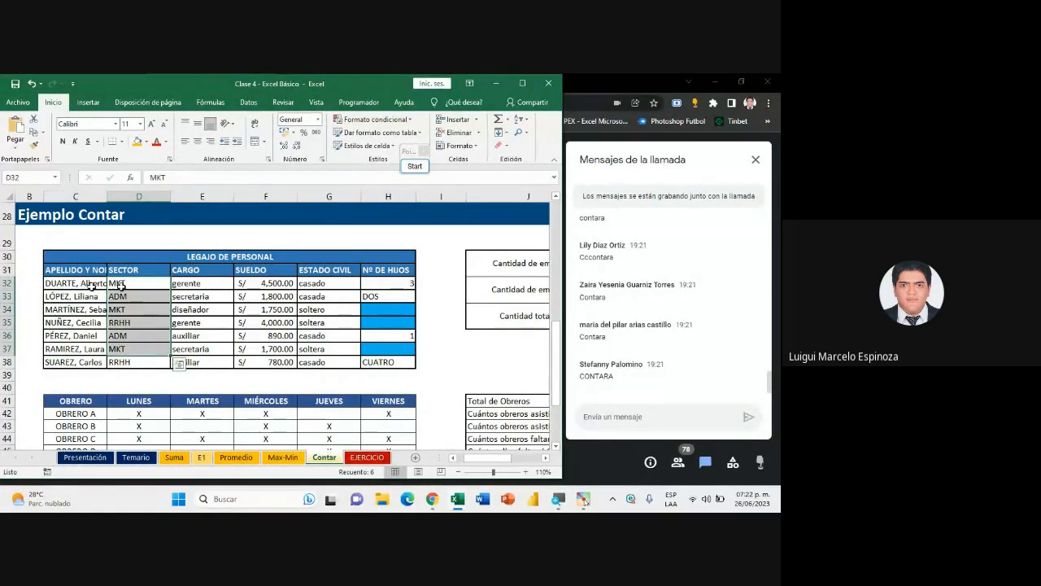
pyautogui.moveTo(193, 284); pyautogui.dragTo(199, 361)
pyautogui.moveTo(273, 287); pyautogui.dragTo(270, 361)
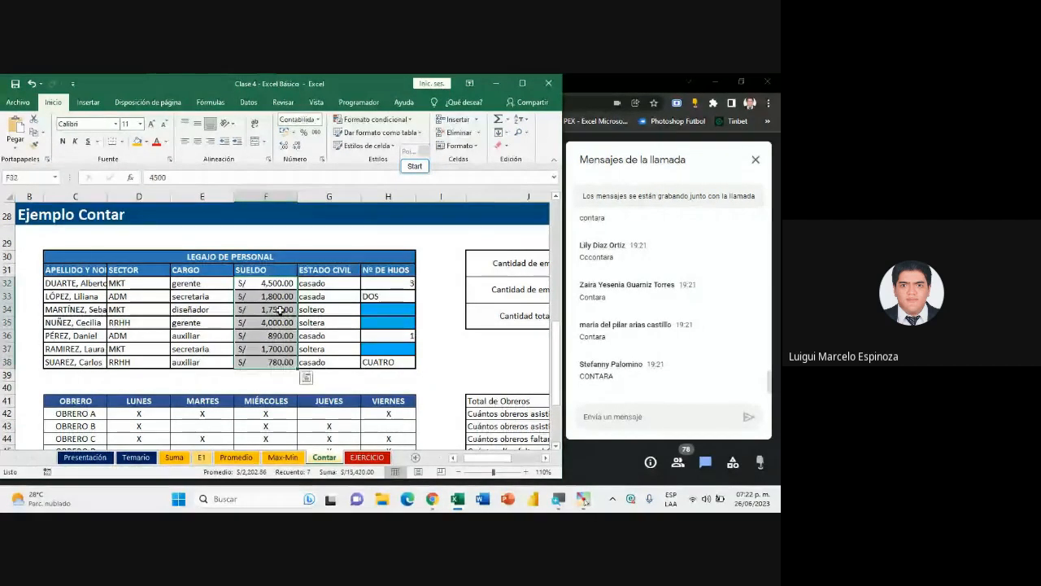
pyautogui.moveTo(267, 283); pyautogui.dragTo(280, 361)
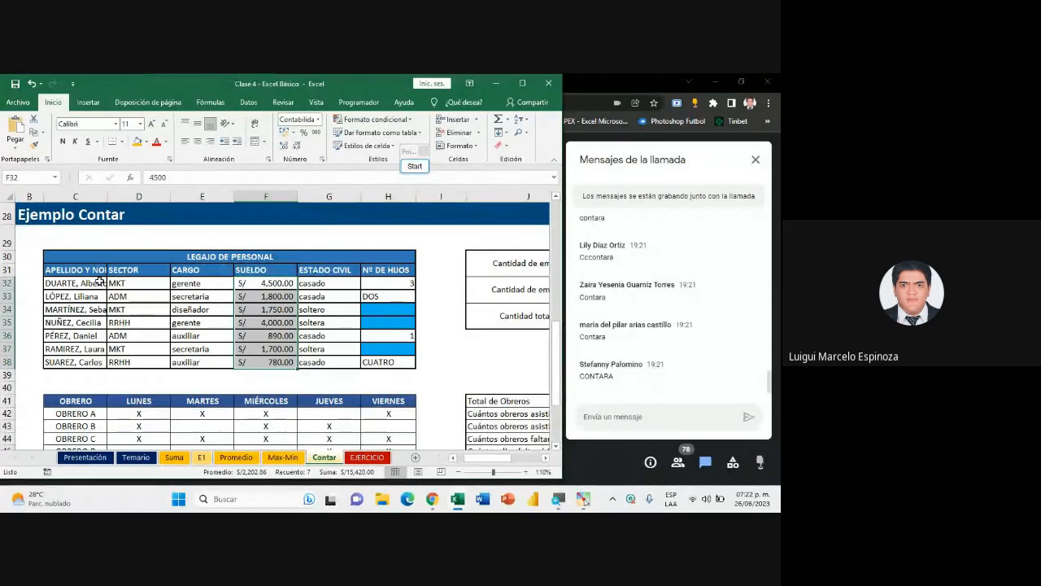
pyautogui.moveTo(98, 281); pyautogui.dragTo(97, 362)
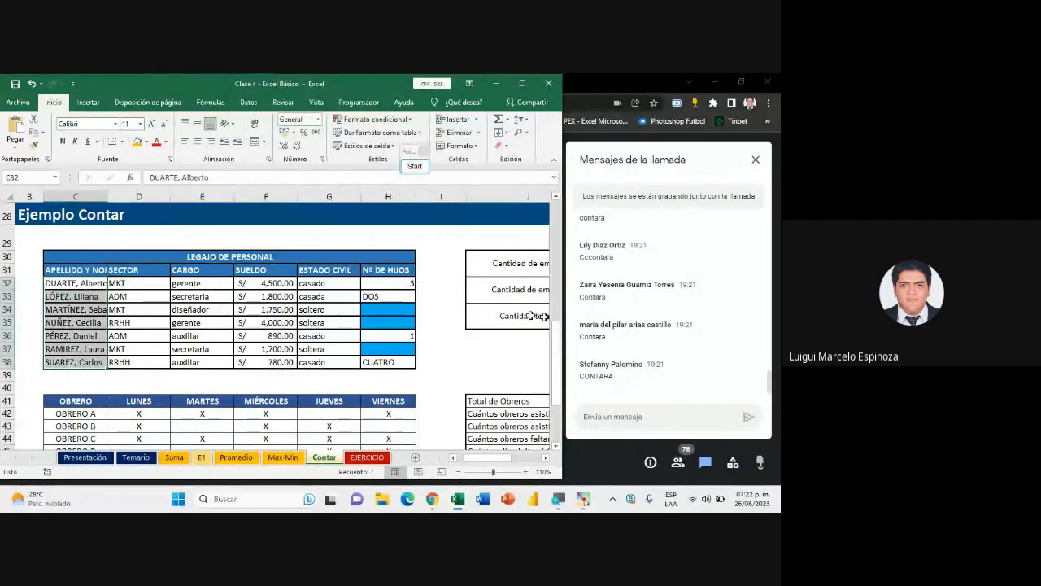
# Enter a CONTARA formula over the ESTADO CIVIL range G32:G38 in L34 for the total number of employees
pyautogui.moveTo(466, 457); pyautogui.dragTo(482, 456)
pyautogui.click(507, 324)
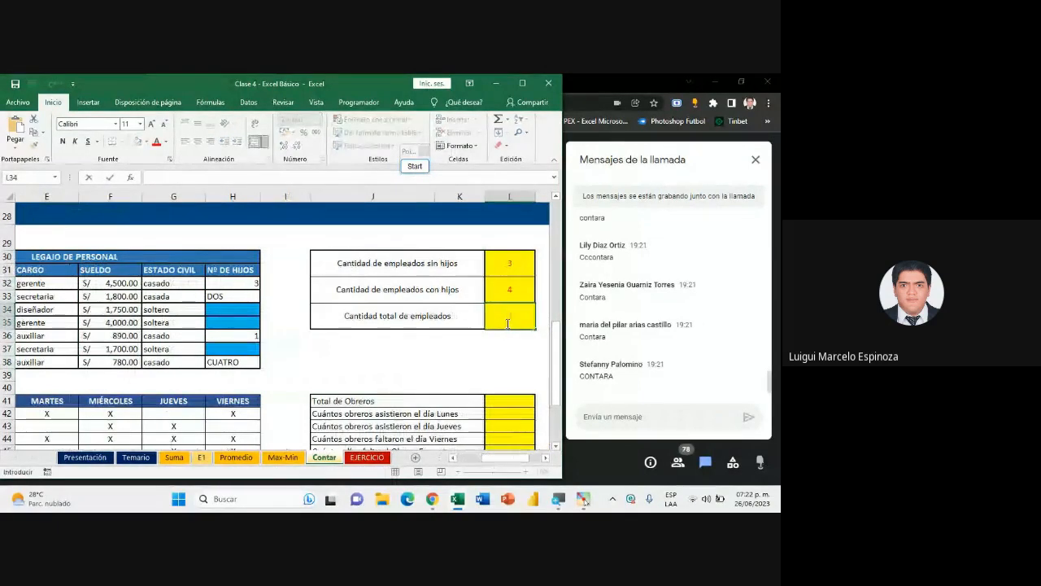
pyautogui.write('=CONTARA(')
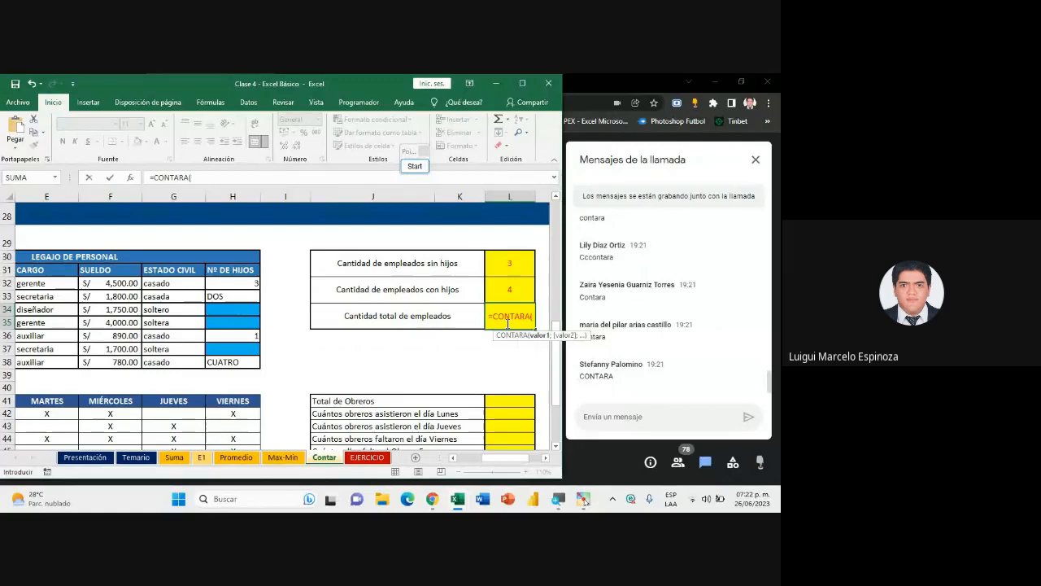
pyautogui.press('super+plus')
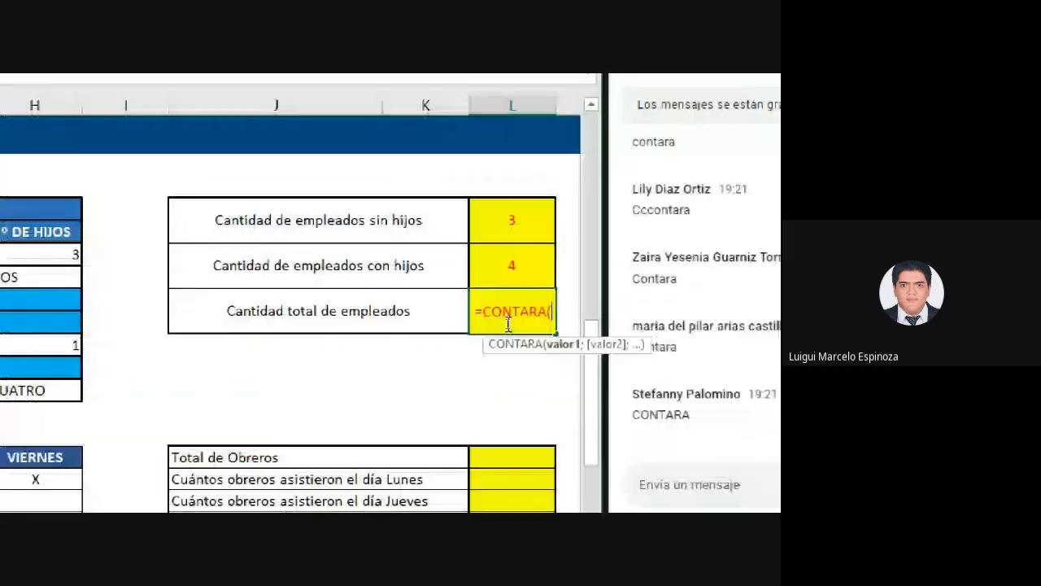
pyautogui.moveTo(347, 244); pyautogui.dragTo(359, 401)
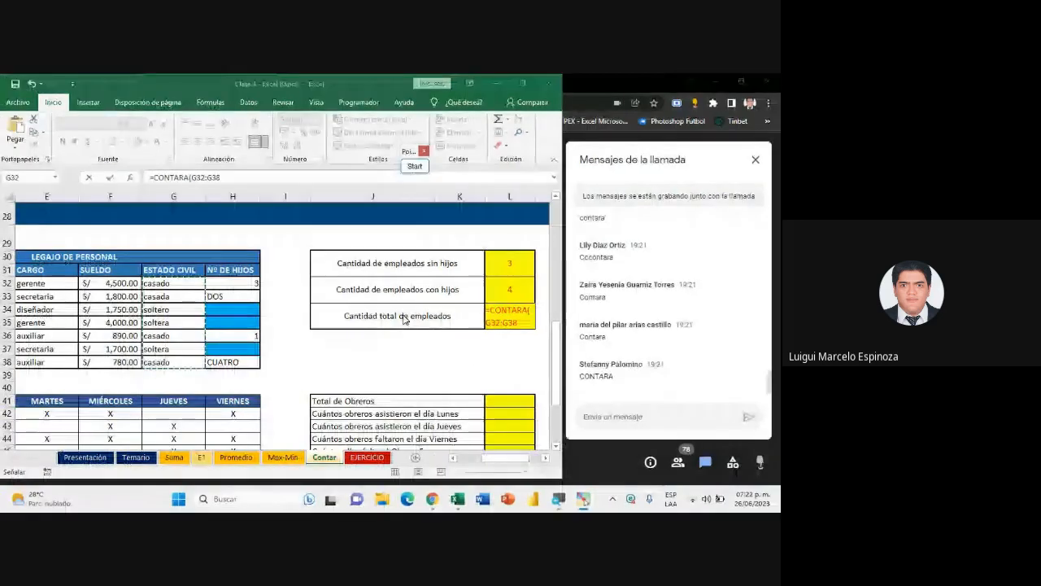
pyautogui.press('Return')
pyautogui.click(511, 317)
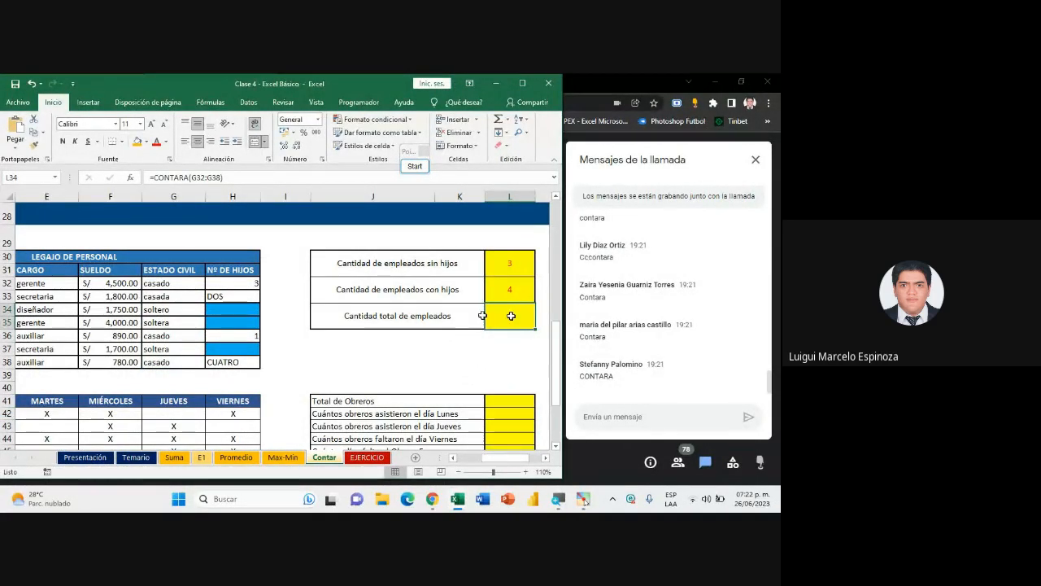
# Change the total employees formula in L34 to CONTAR over the numeric SUELDO range F32:F38
pyautogui.moveTo(187, 285); pyautogui.dragTo(185, 362)
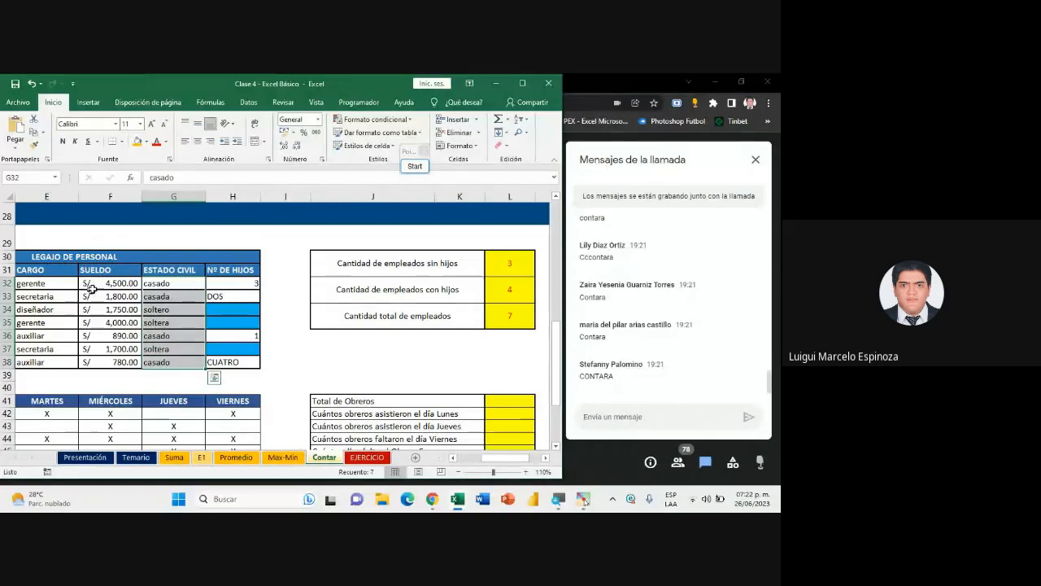
pyautogui.moveTo(96, 284); pyautogui.dragTo(111, 358)
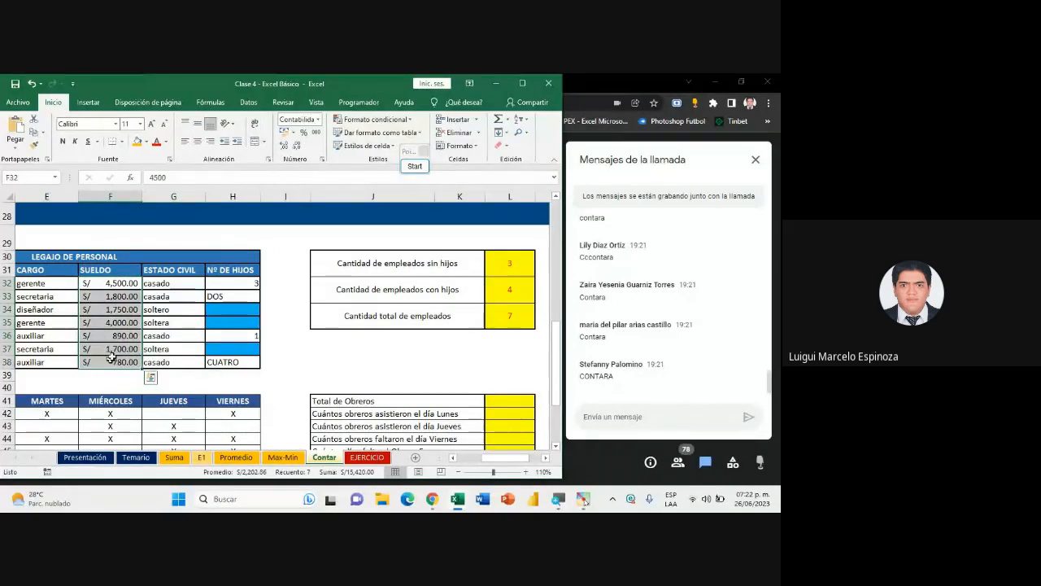
pyautogui.doubleClick(488, 319)
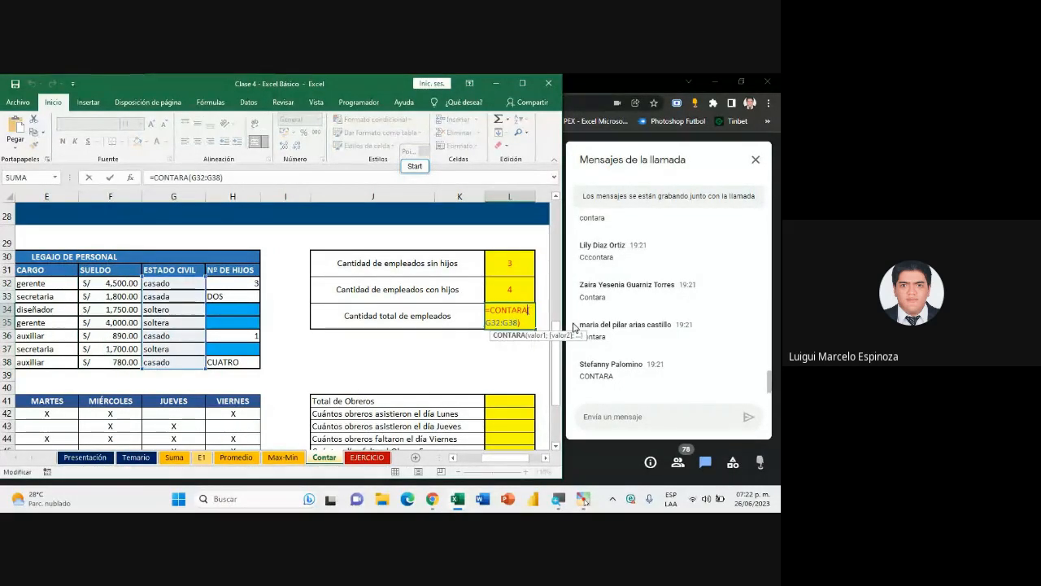
pyautogui.press('BackSpace')
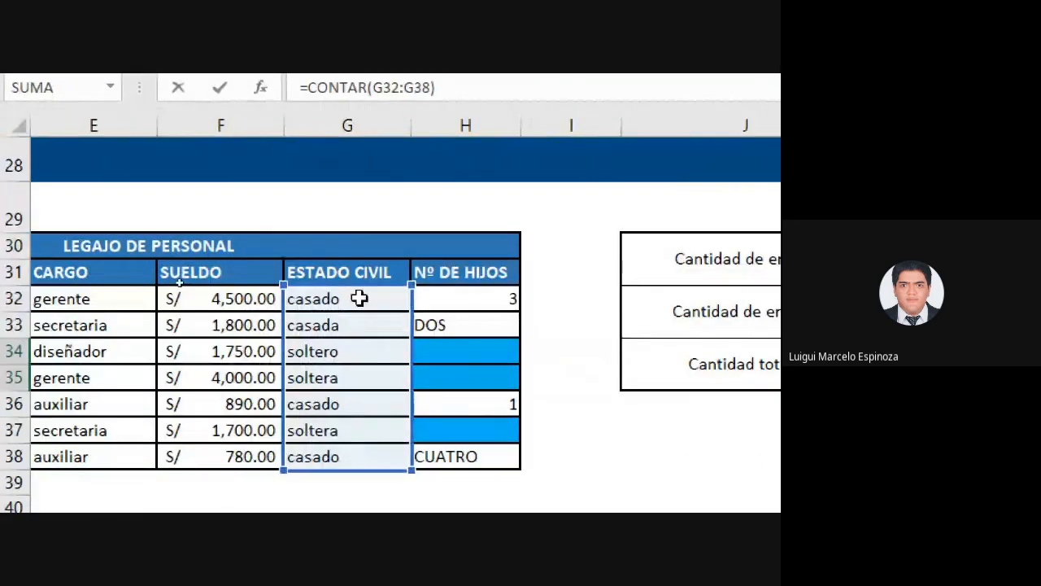
pyautogui.moveTo(359, 299)
pyautogui.mouseDown()
pyautogui.moveTo(268, 298)
pyautogui.moveTo(359, 299)
pyautogui.mouseUp()
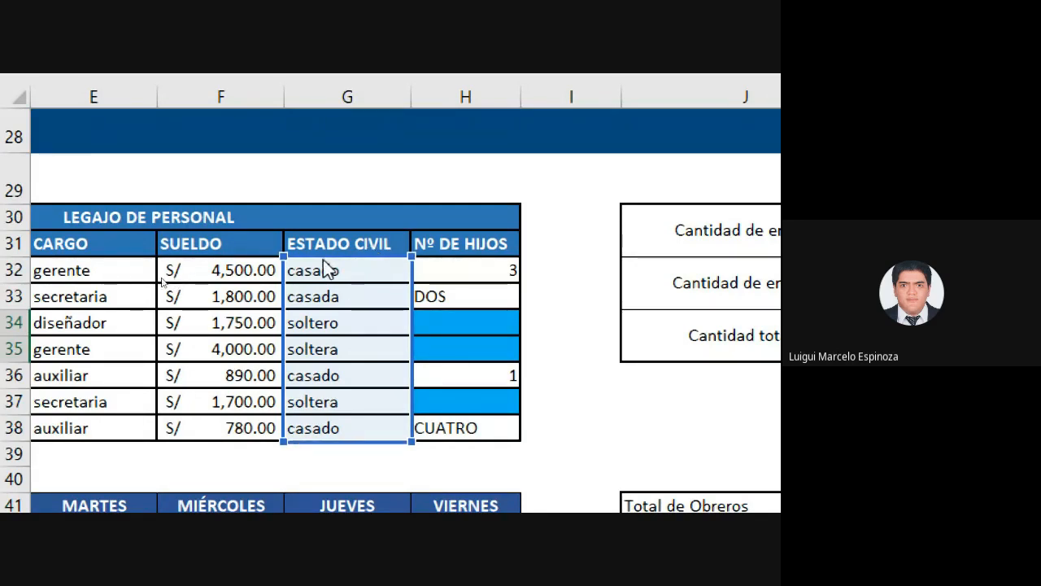
pyautogui.moveTo(314, 256); pyautogui.dragTo(244, 269)
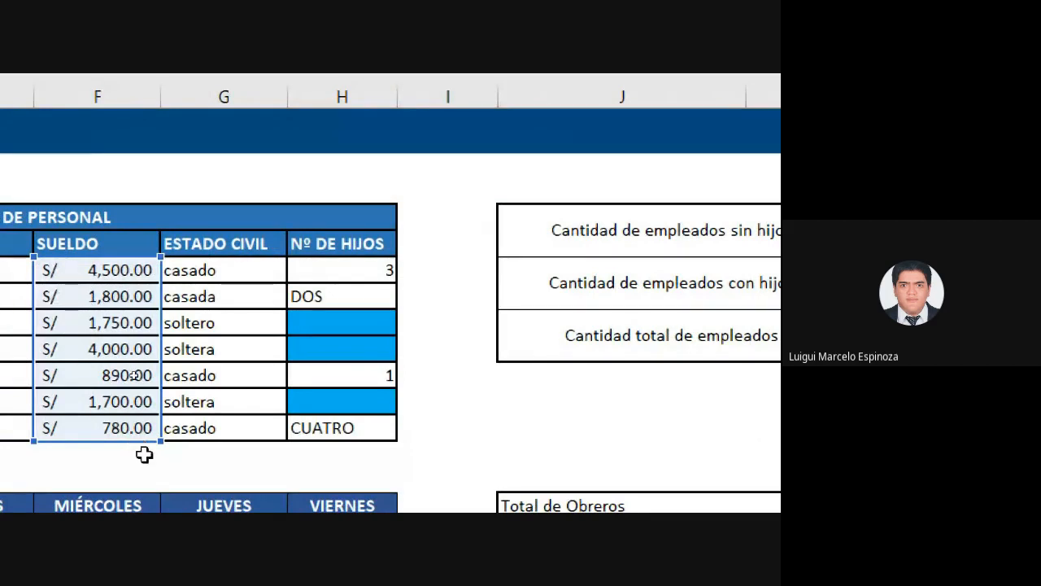
pyautogui.moveTo(103, 259); pyautogui.dragTo(74, 268)
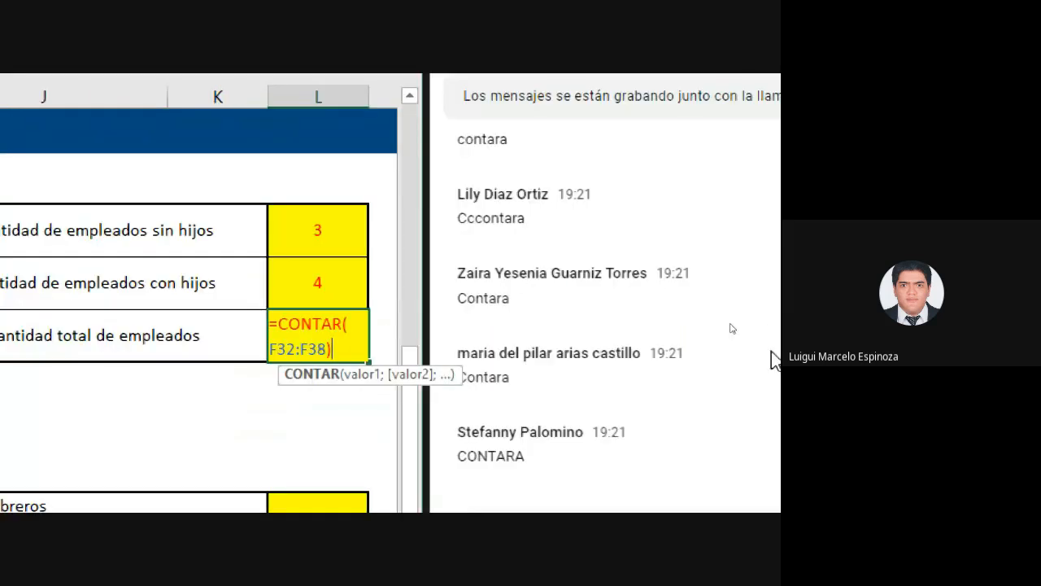
pyautogui.press('Return')
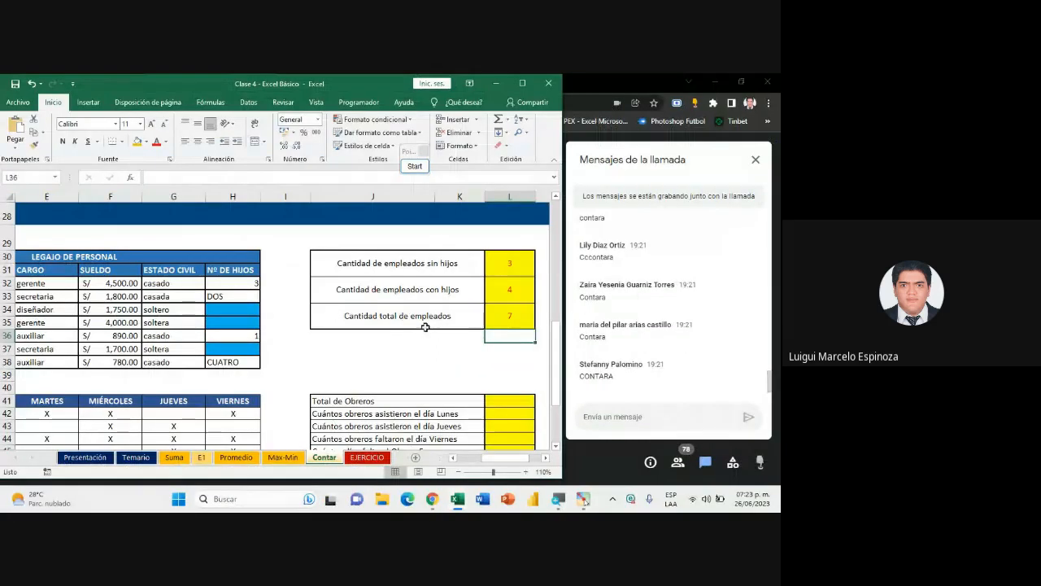
# Show the workers' weekly attendance table beside its questions with the sheet zoom set to 100%
pyautogui.scroll(-3, 424, 327)
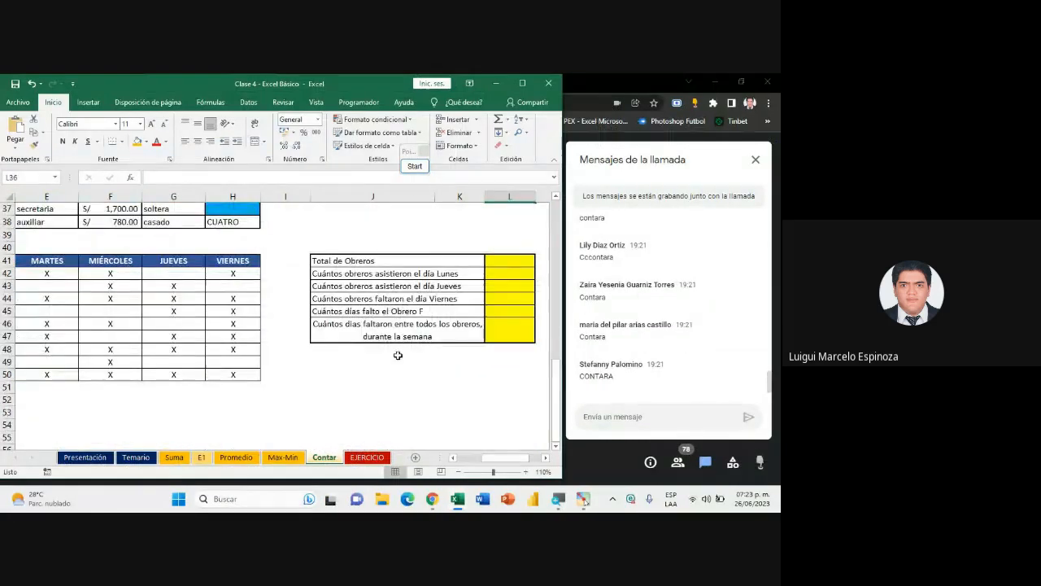
pyautogui.scroll(1, 279, 367)
pyautogui.scroll(-1, 279, 367)
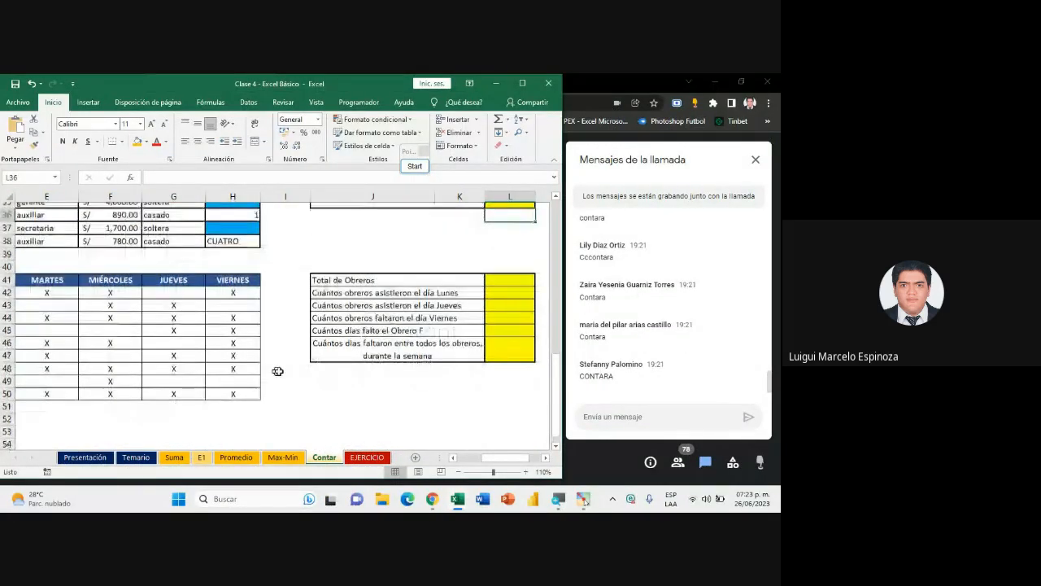
pyautogui.moveTo(492, 463)
pyautogui.mouseDown()
pyautogui.moveTo(479, 461)
pyautogui.moveTo(488, 463)
pyautogui.mouseUp()
pyautogui.click(458, 471)
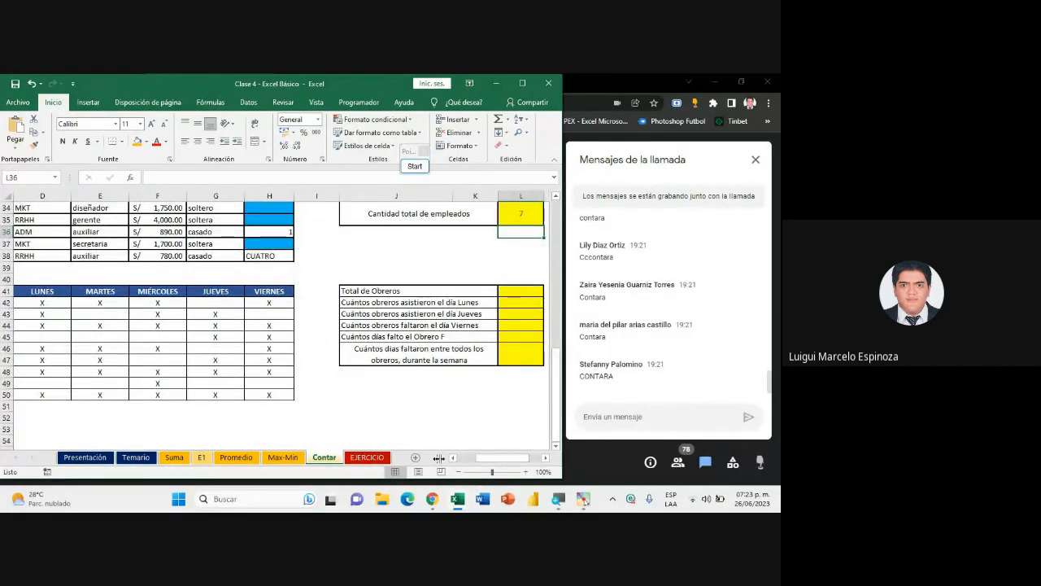
# Compare the OBRERO and LUNES columns of the attendance table to see which range suits counting all workers
pyautogui.click(453, 458)
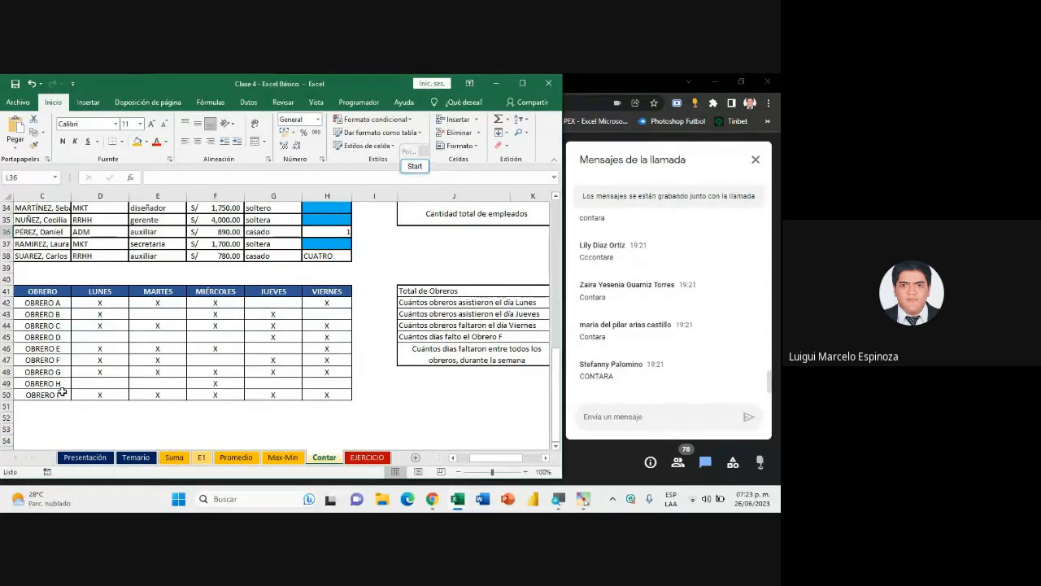
pyautogui.click(545, 457)
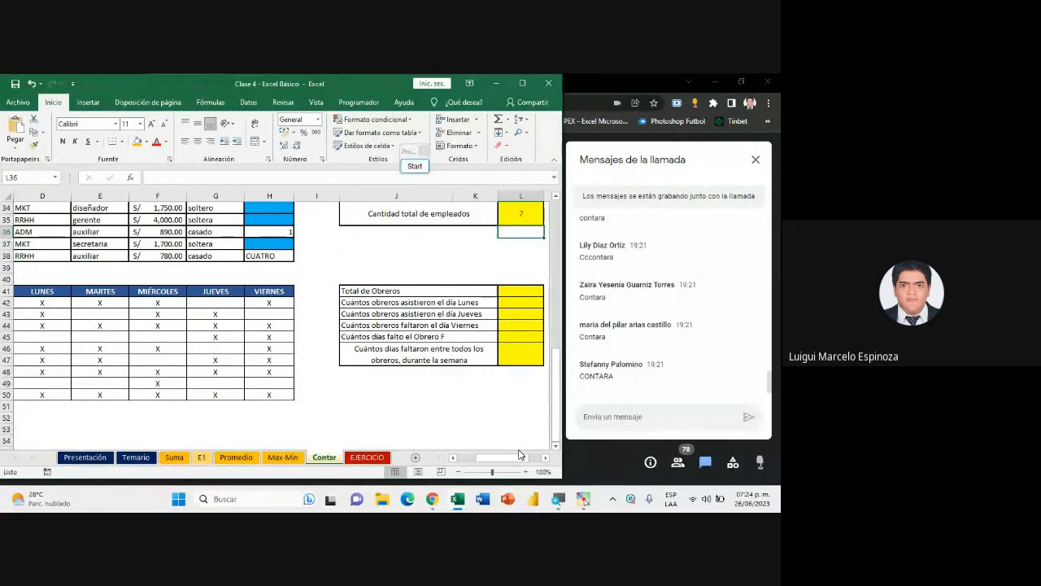
pyautogui.moveTo(517, 457); pyautogui.dragTo(503, 459)
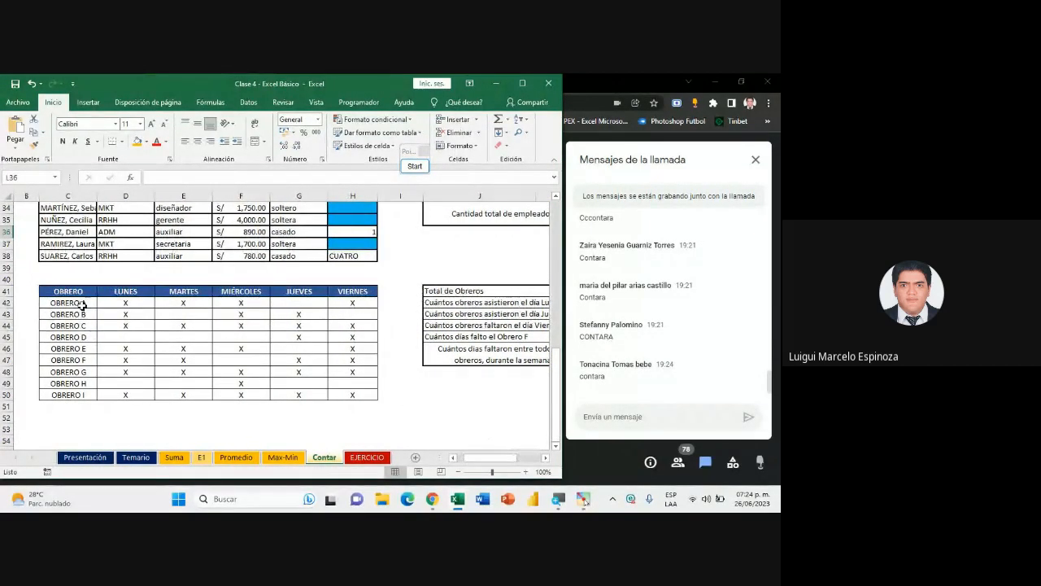
pyautogui.moveTo(83, 304); pyautogui.dragTo(85, 396)
pyautogui.moveTo(81, 303); pyautogui.dragTo(83, 396)
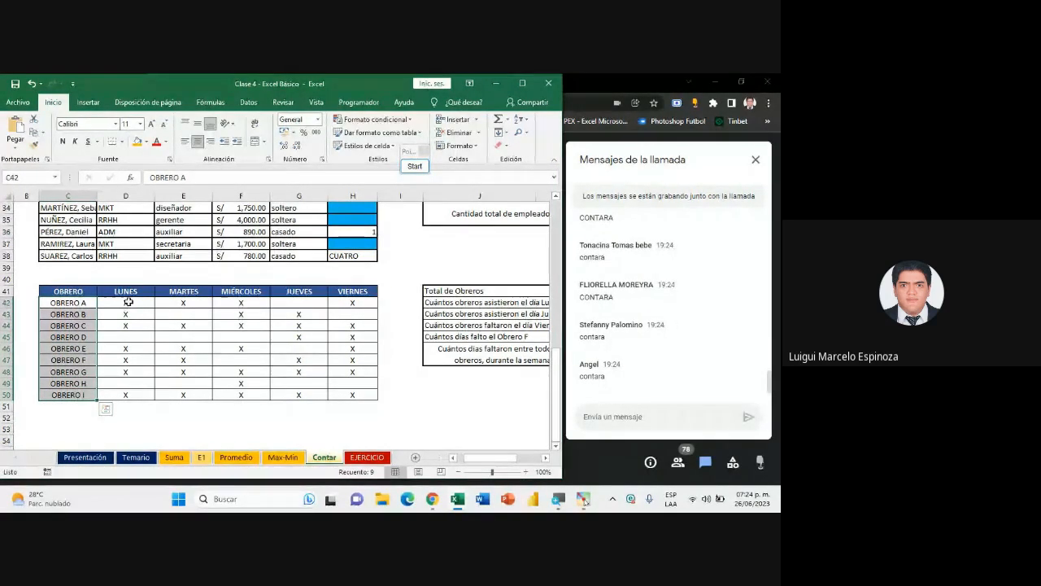
pyautogui.moveTo(125, 303); pyautogui.dragTo(143, 396)
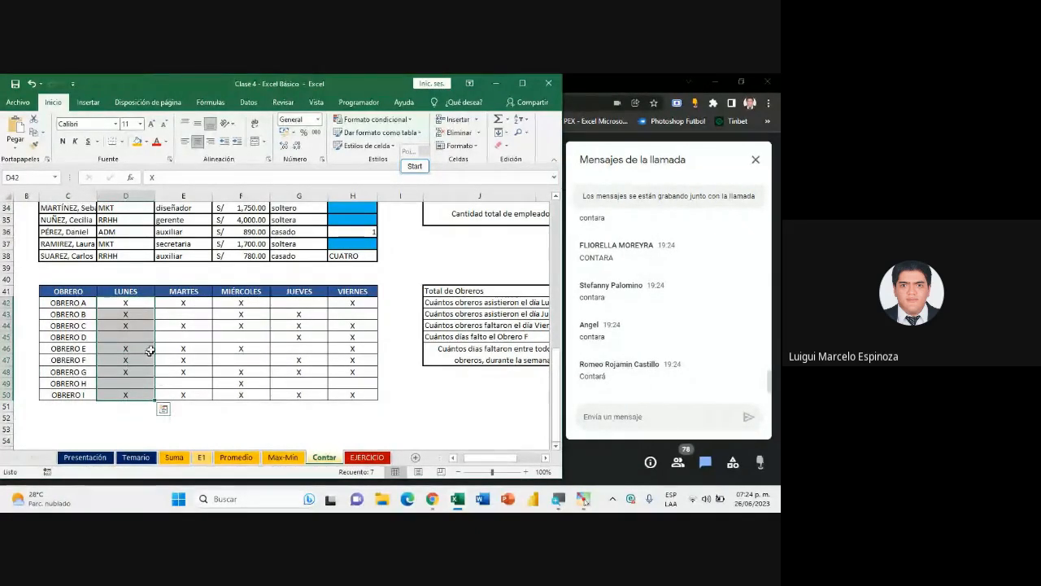
pyautogui.moveTo(82, 305); pyautogui.dragTo(86, 389)
pyautogui.click(544, 458)
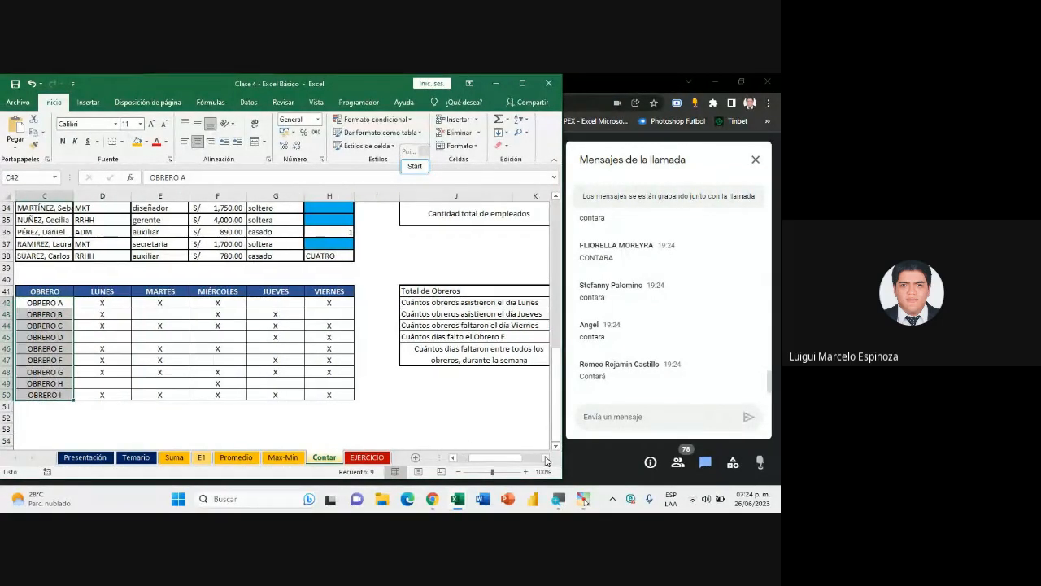
pyautogui.click(544, 457)
# Enter a CONTARA formula over the OBRERO range C42:C50 in L41 for the total number of workers
pyautogui.doubleClick(523, 292)
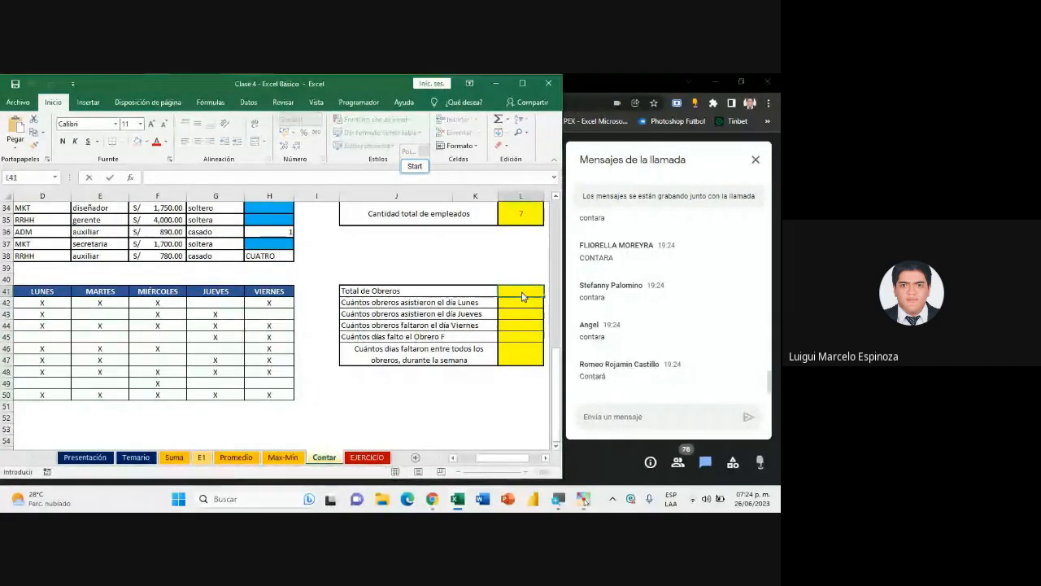
pyautogui.press('super')
pyautogui.click(713, 301)
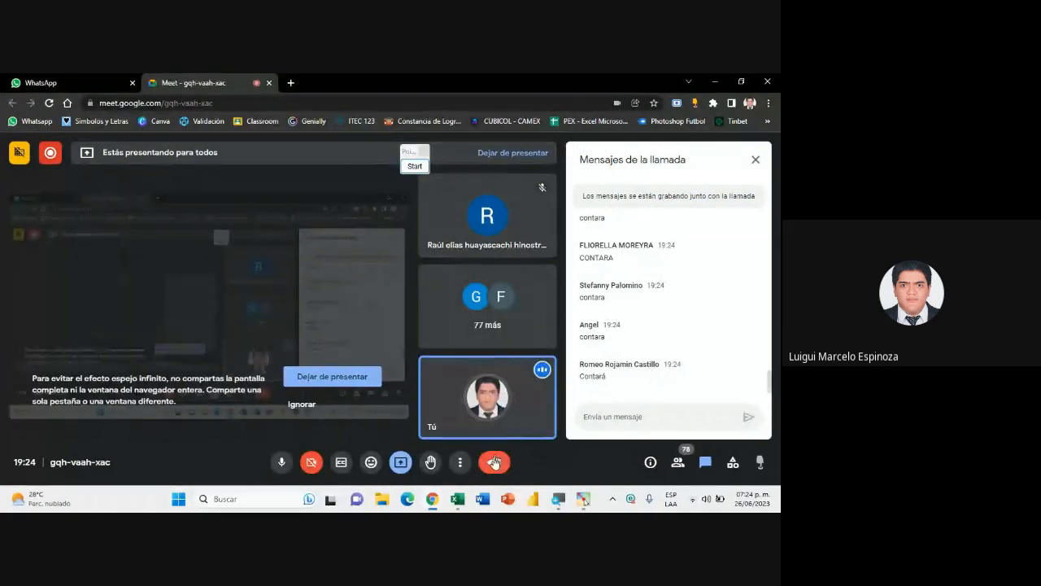
pyautogui.moveTo(458, 499)
pyautogui.click(504, 457)
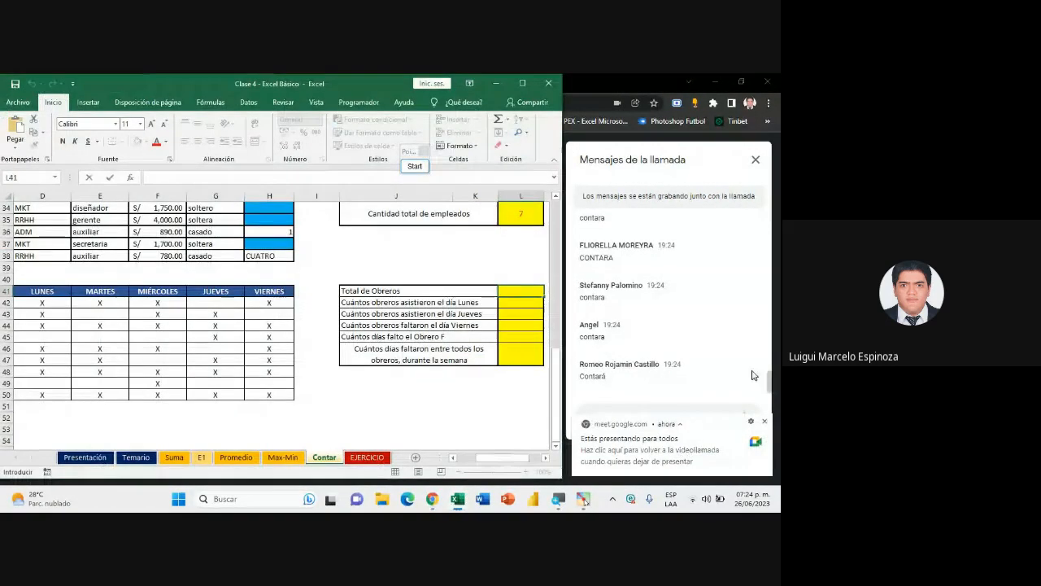
pyautogui.click(763, 422)
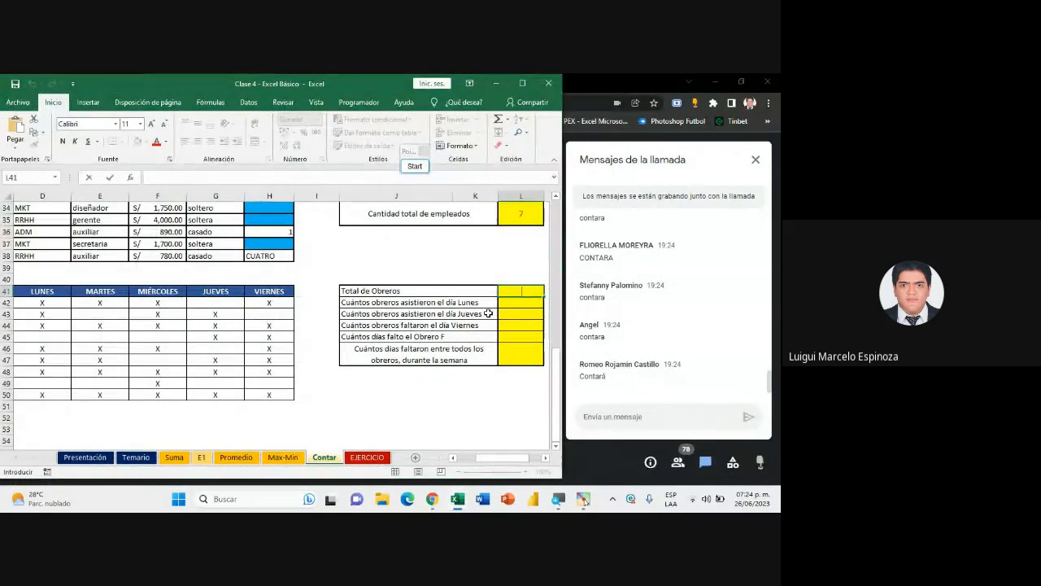
pyautogui.write('=cont')
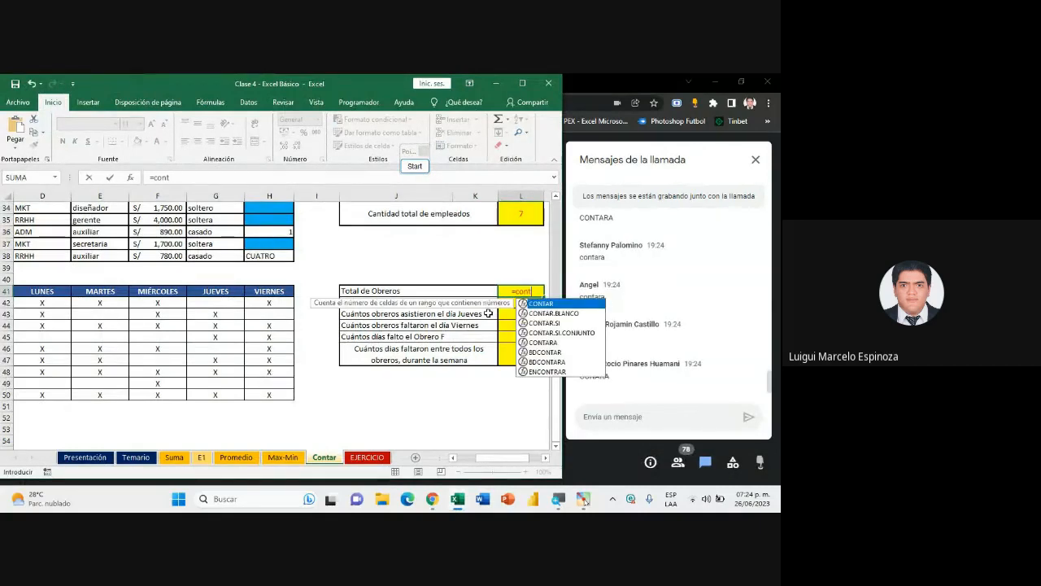
pyautogui.write('ara(')
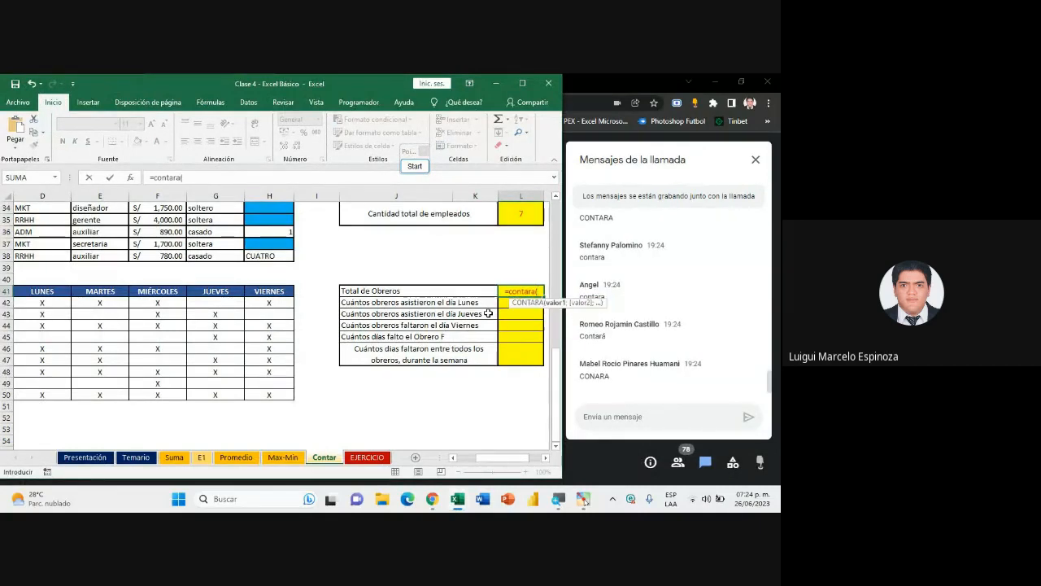
pyautogui.moveTo(483, 460); pyautogui.dragTo(470, 461)
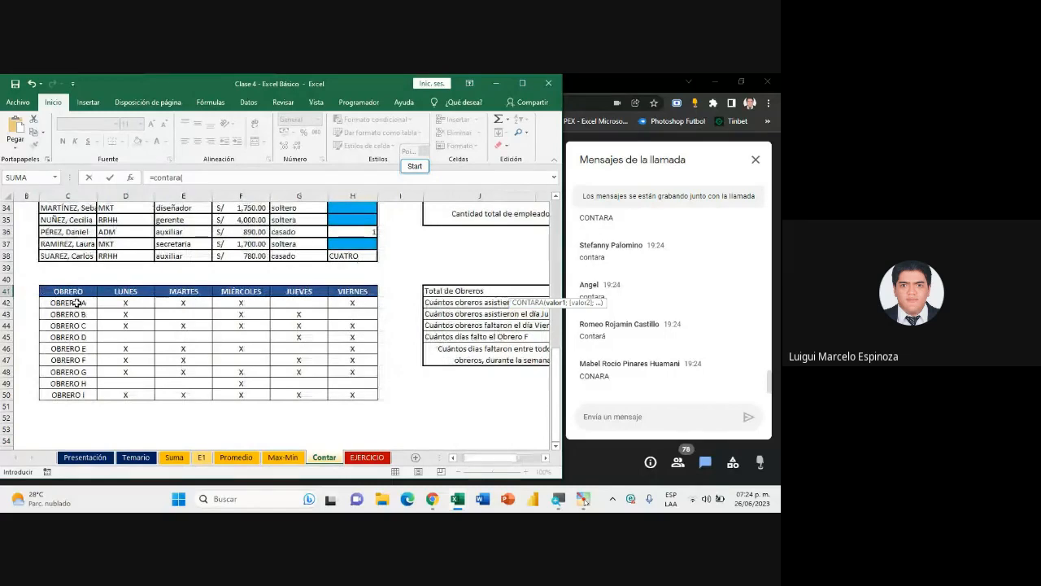
pyautogui.moveTo(76, 302); pyautogui.dragTo(81, 394)
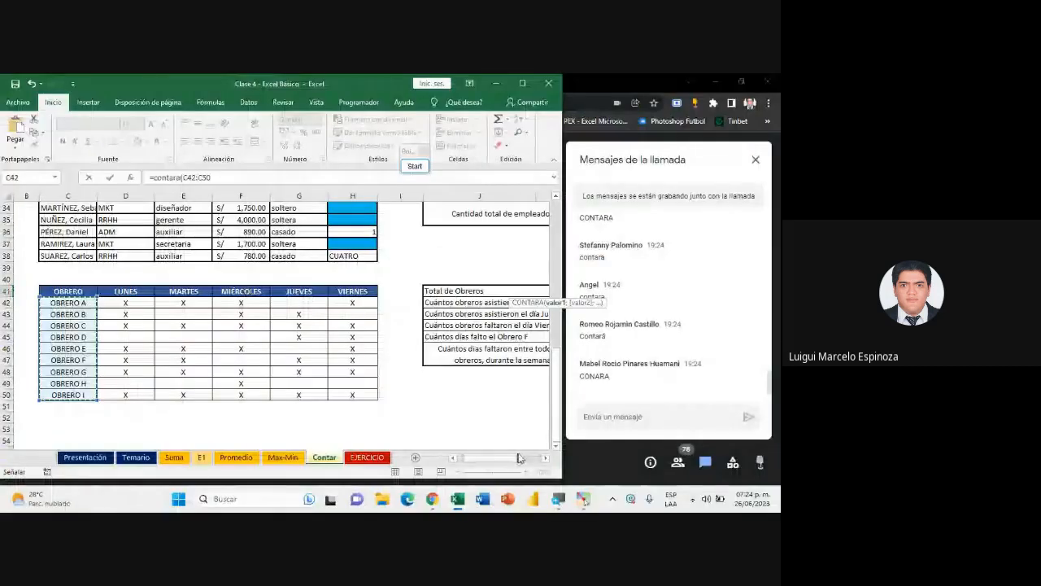
pyautogui.click(546, 458)
pyautogui.click(546, 458)
pyautogui.click(546, 458)
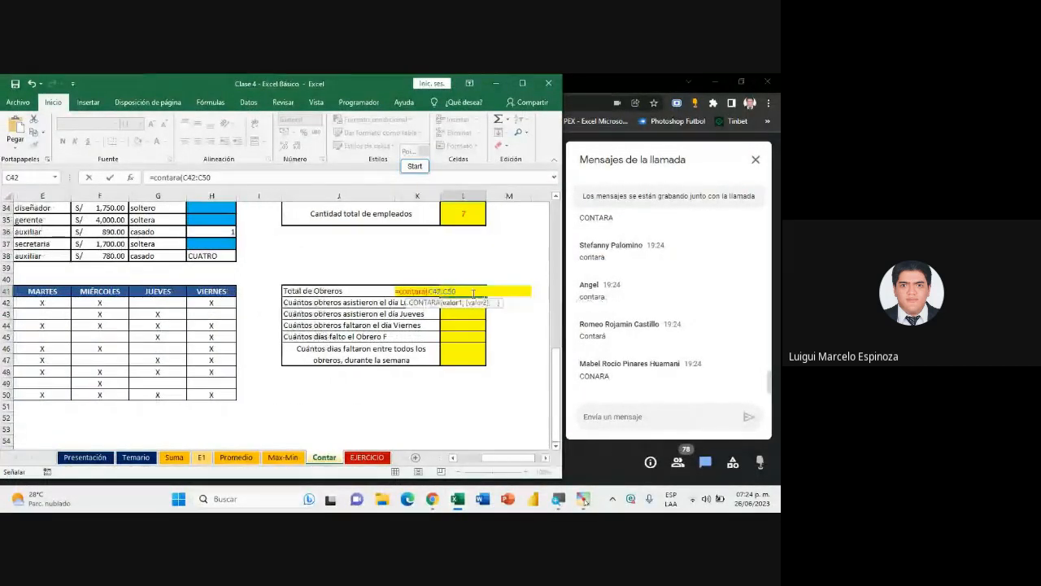
pyautogui.write(')')
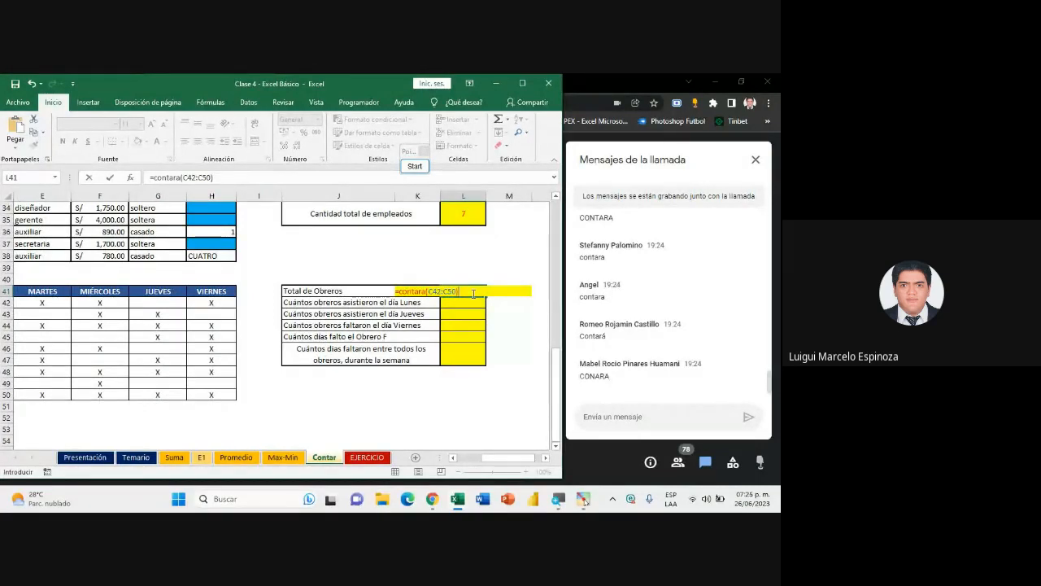
pyautogui.press('Return')
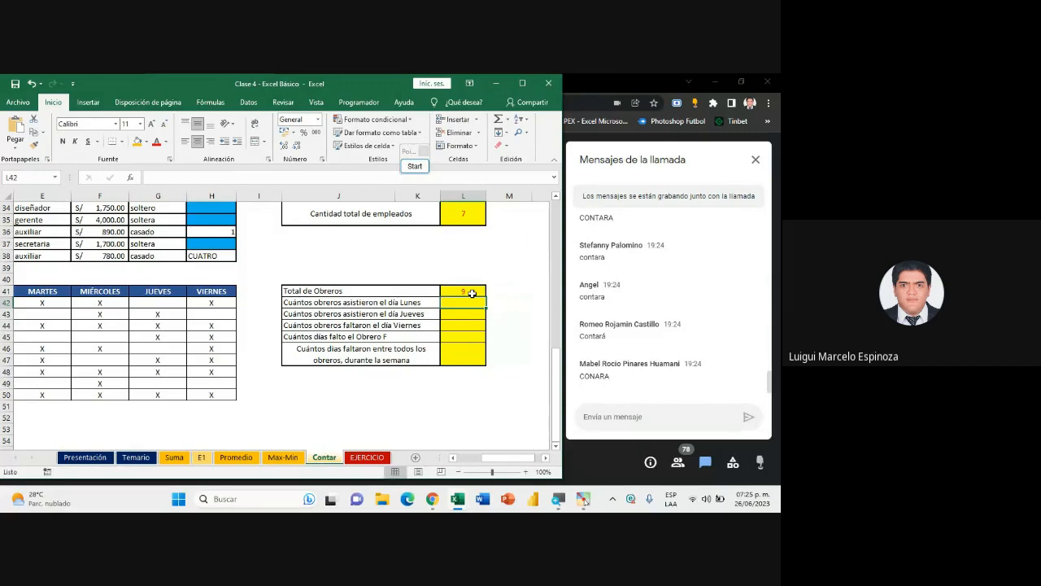
# Check the worker total against the names in C42:C50 and set the sheet zoom to 90%
pyautogui.hscroll(-3, 204, 365)
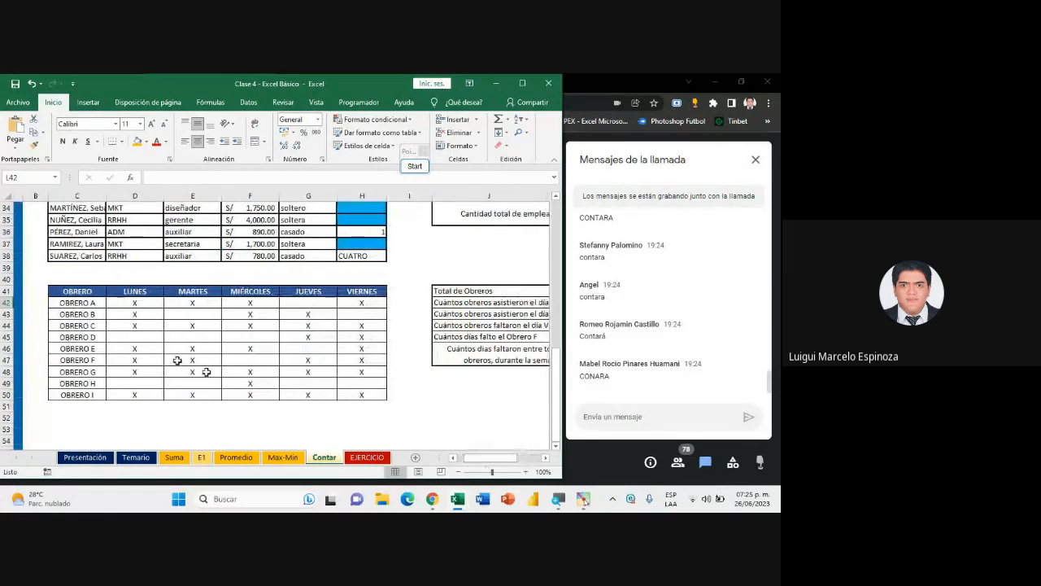
pyautogui.click(75, 303)
pyautogui.moveTo(74, 302); pyautogui.dragTo(82, 394)
pyautogui.click(545, 458)
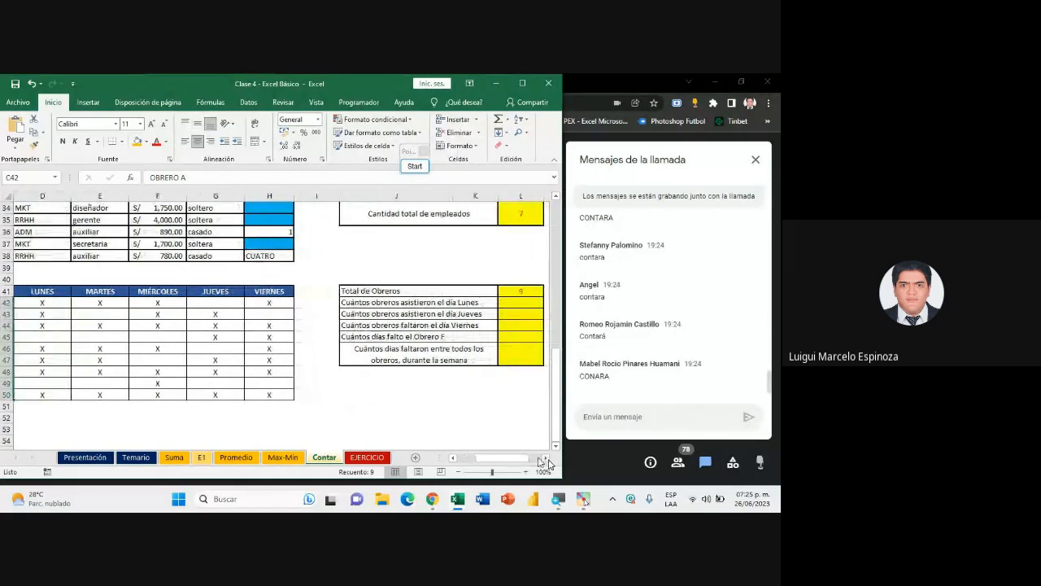
pyautogui.click(460, 472)
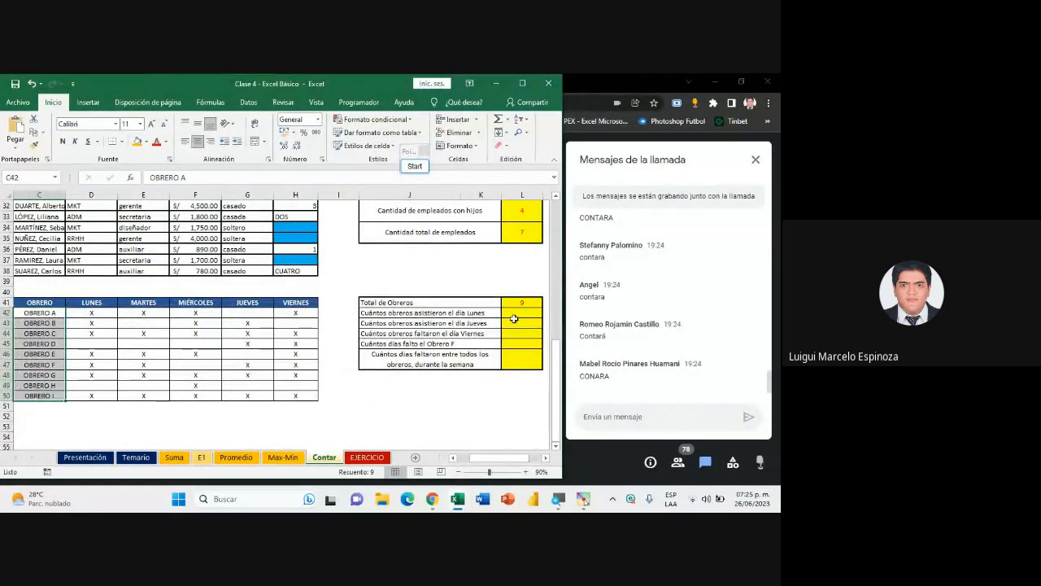
# Enter a CONTARA formula over the LUNES range D42:D50 in L42 for the workers who attended on Monday
pyautogui.moveTo(89, 312); pyautogui.dragTo(106, 392)
pyautogui.moveTo(91, 315); pyautogui.dragTo(99, 395)
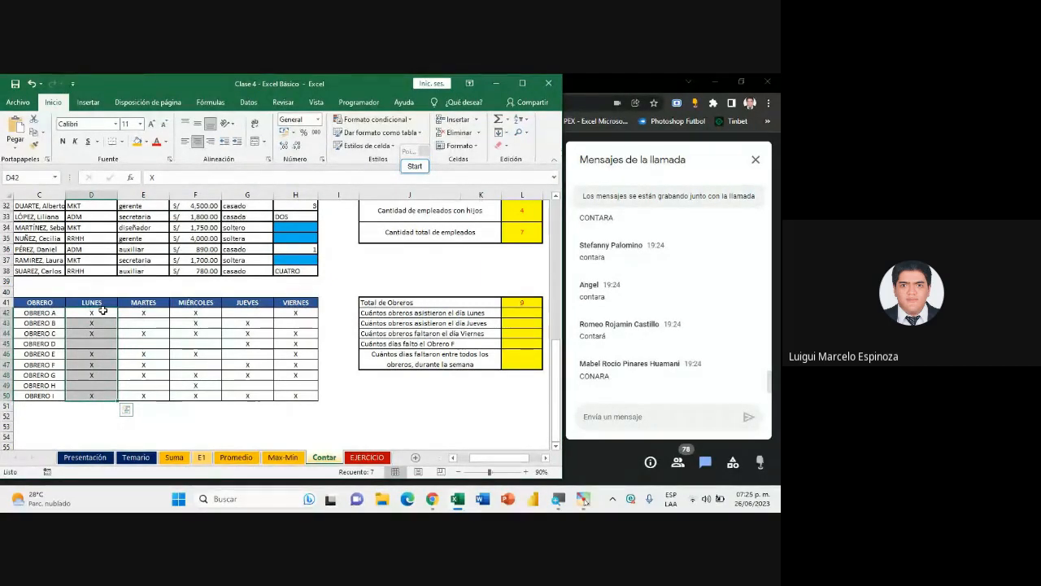
pyautogui.click(510, 314)
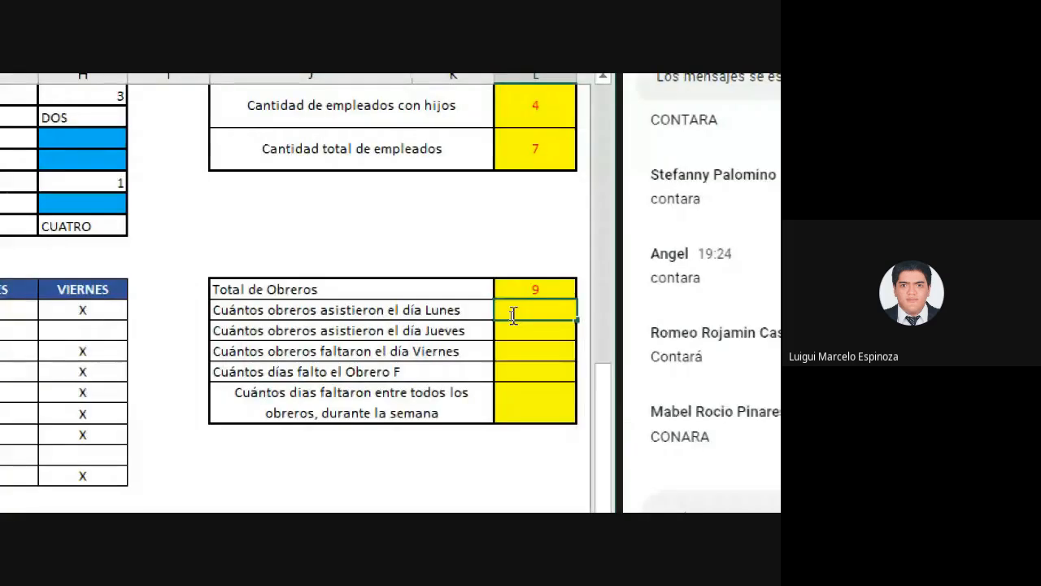
pyautogui.write('=x')
pyautogui.press('BackSpace')
pyautogui.write('co')
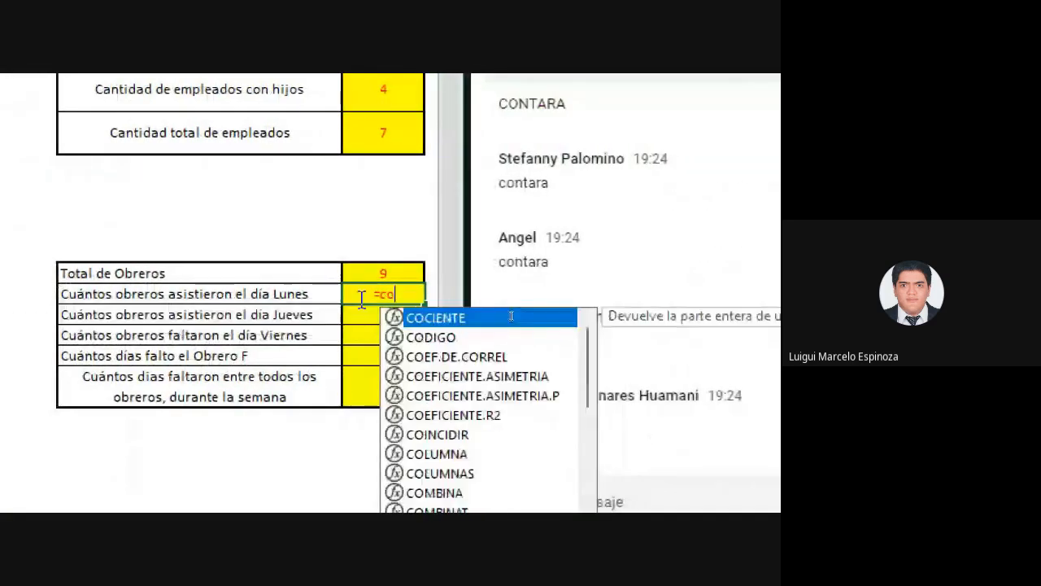
pyautogui.write('ntara(')
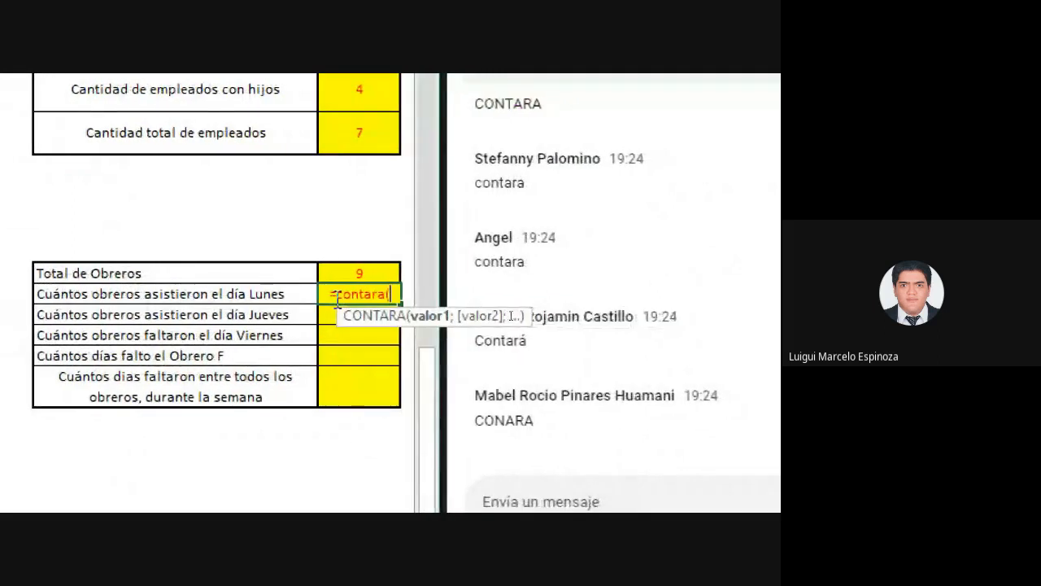
pyautogui.moveTo(172, 288); pyautogui.dragTo(190, 458)
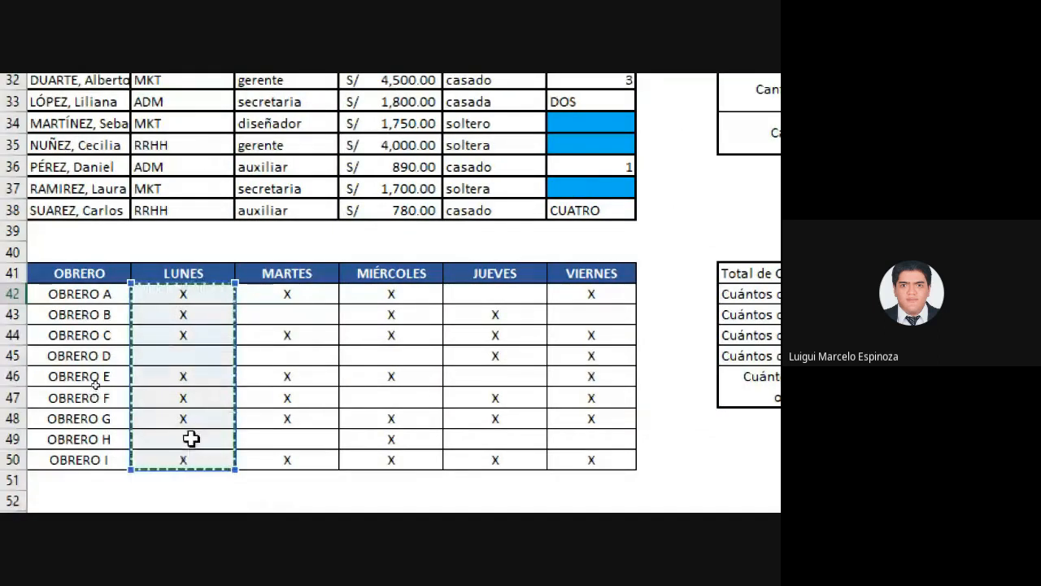
pyautogui.write(')')
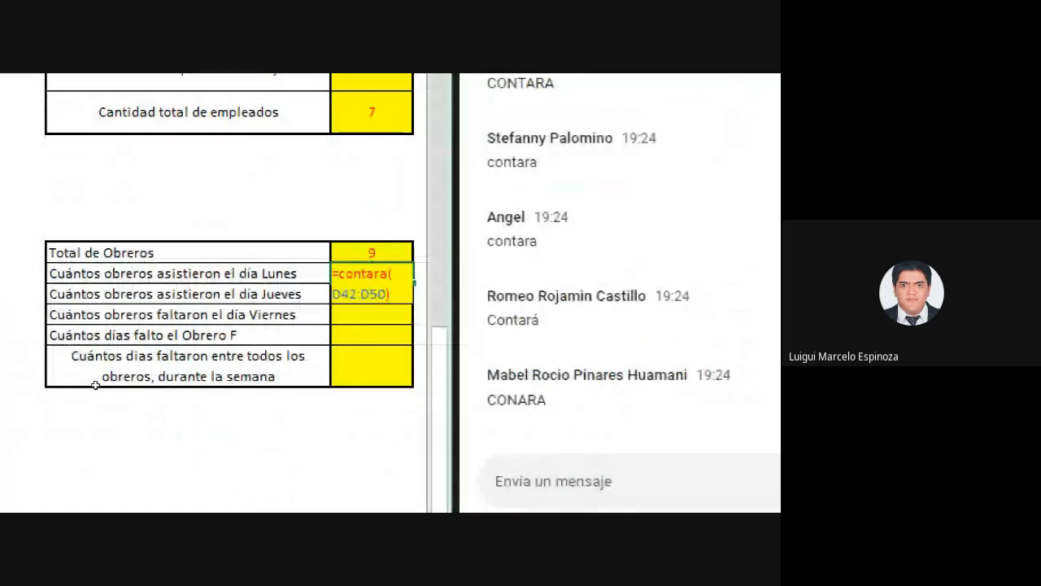
pyautogui.press('Return')
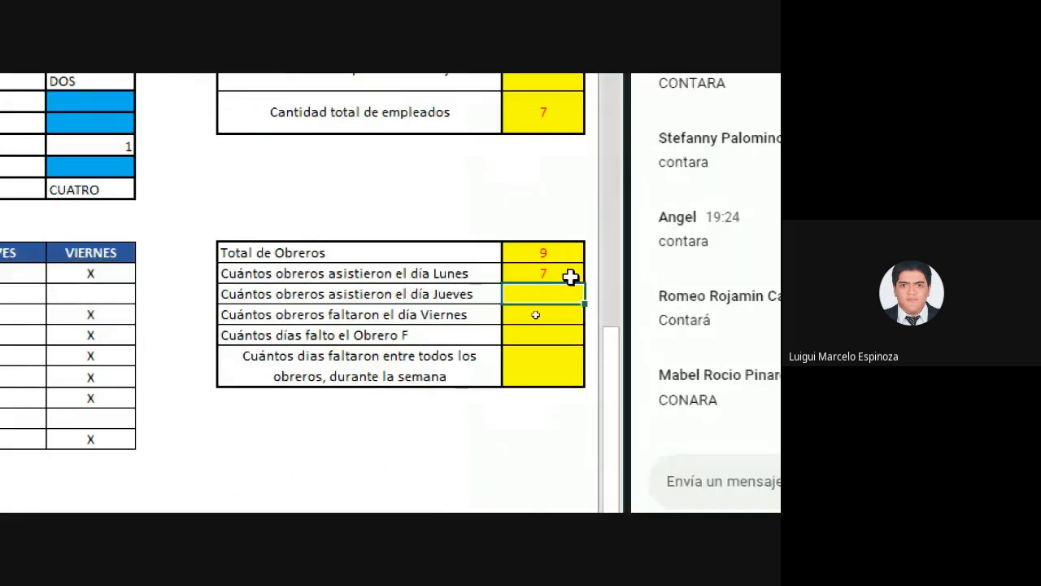
pyautogui.click(567, 276)
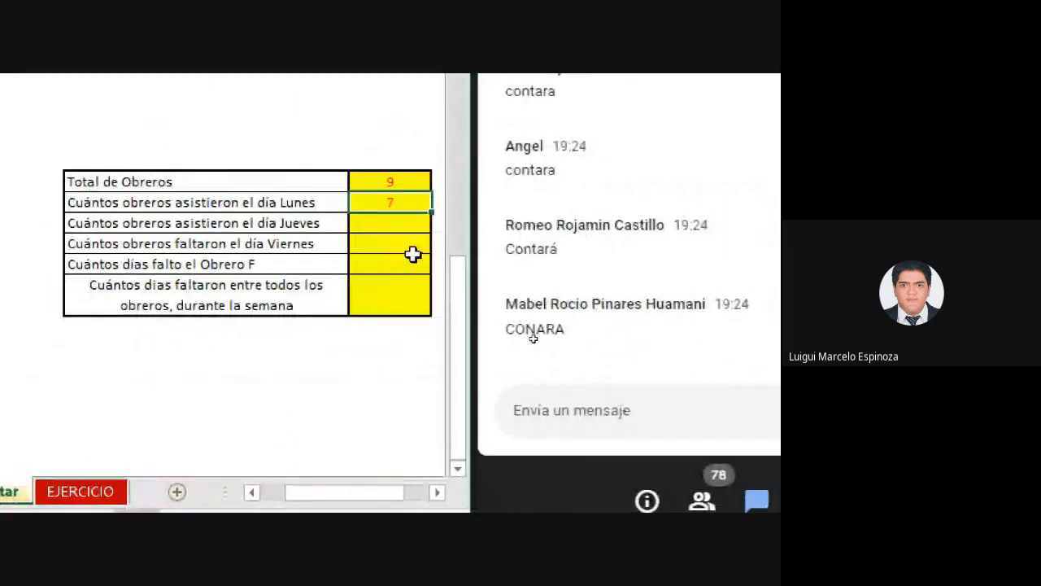
# Enter a CONTARA formula over the JUEVES range G42:G50 in L43 for the workers who attended on Thursday
pyautogui.doubleClick(402, 223)
pyautogui.write('=contara')
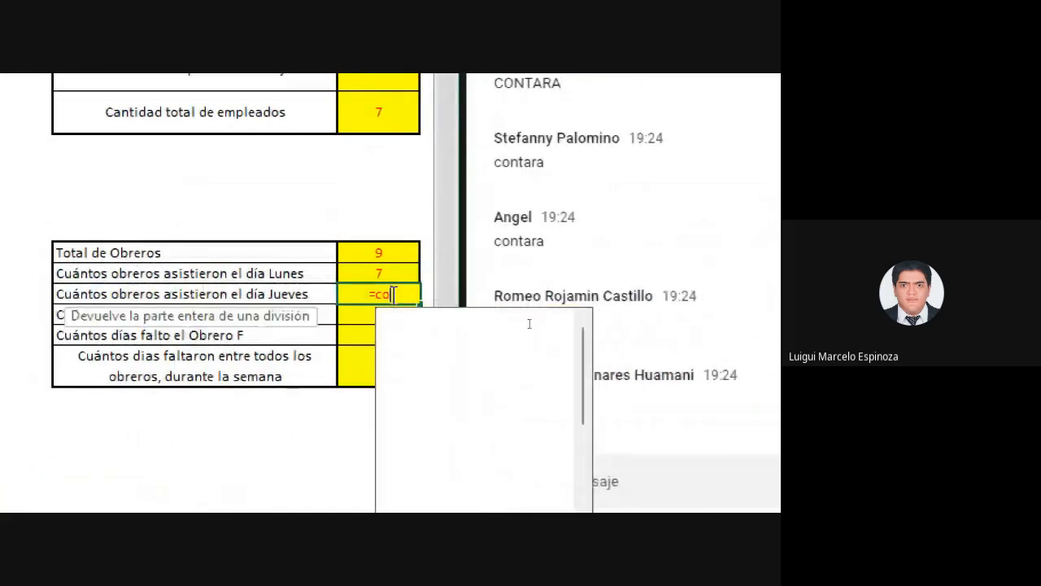
pyautogui.write('(')
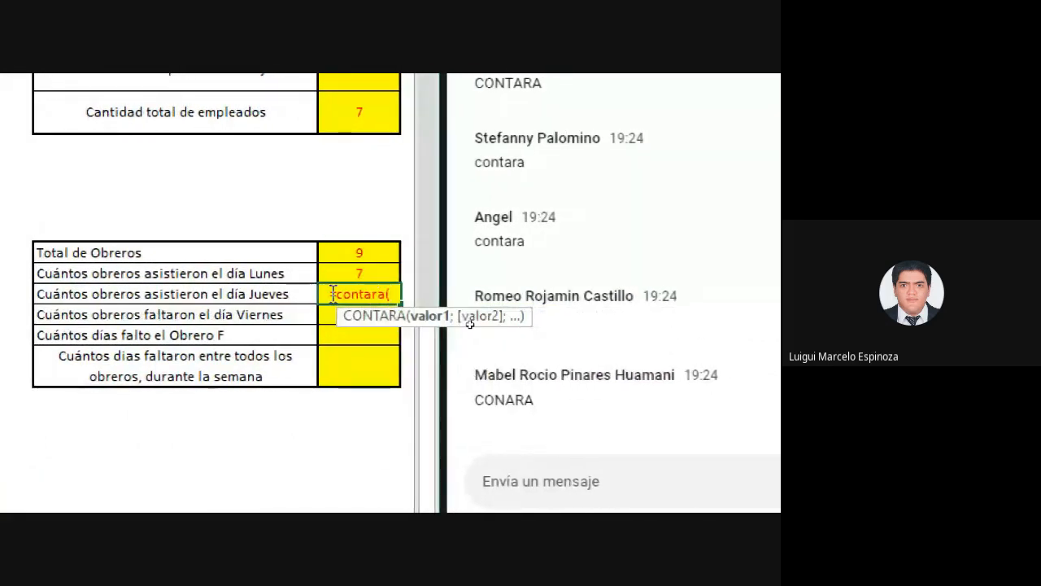
pyautogui.click(262, 274)
pyautogui.moveTo(261, 295); pyautogui.dragTo(269, 439)
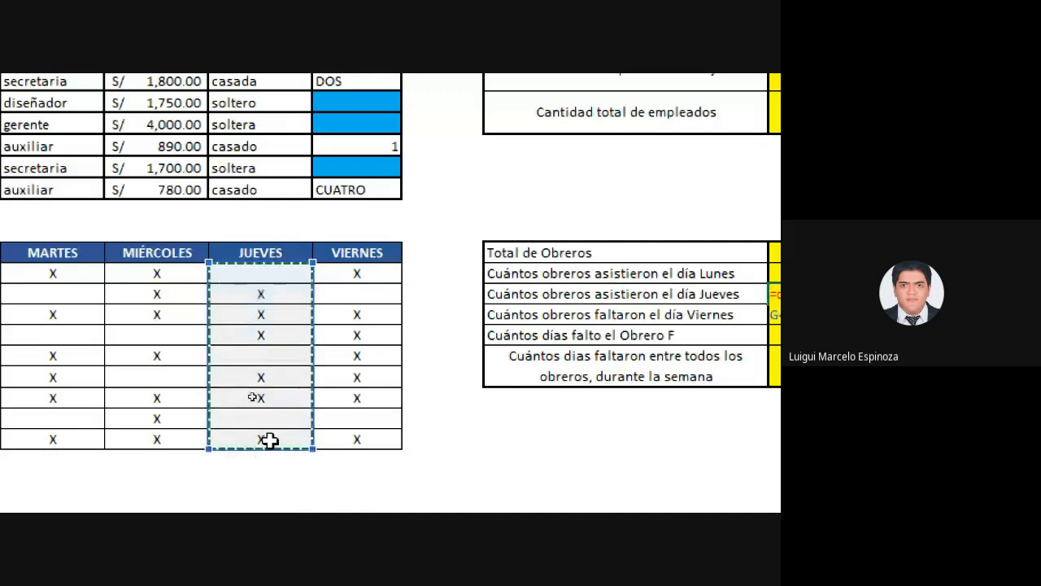
pyautogui.write(')')
pyautogui.press('Return')
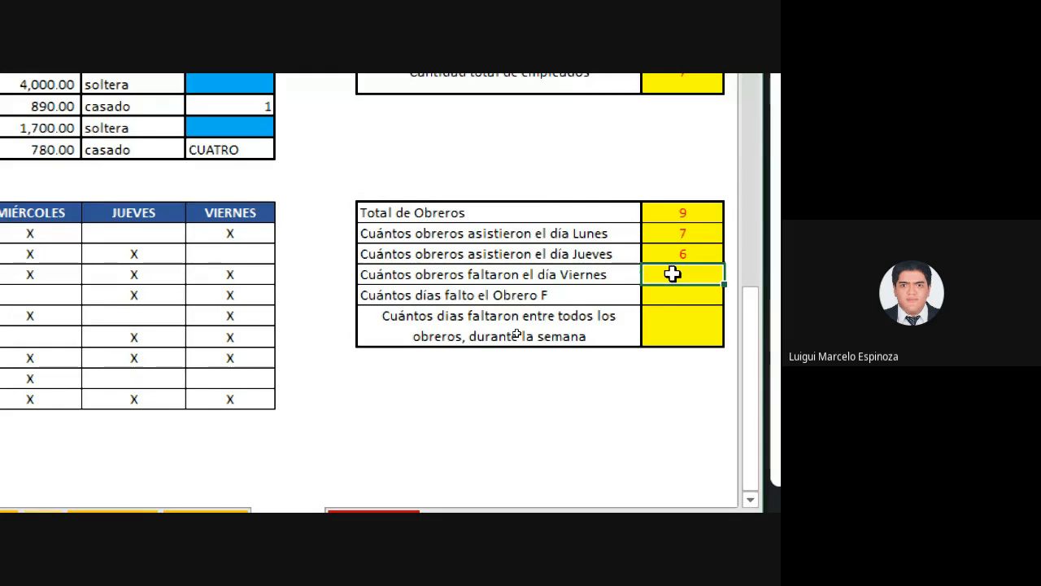
# Write a blank-cell counting formula over the VIERNES range H42:H50 in L44 for the workers absent on Friday
pyautogui.click(216, 251)
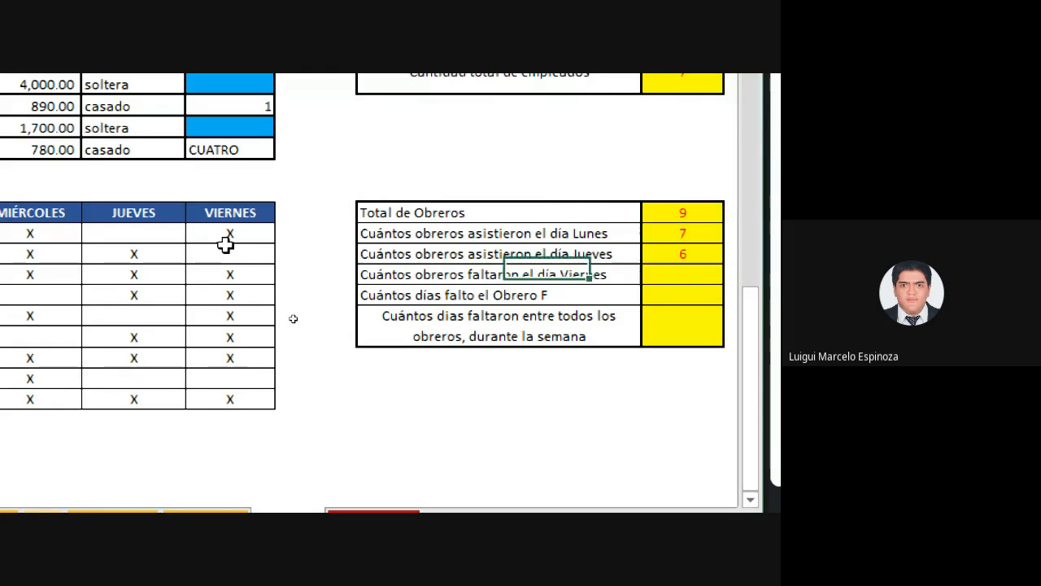
pyautogui.click(244, 375)
pyautogui.doubleClick(700, 271)
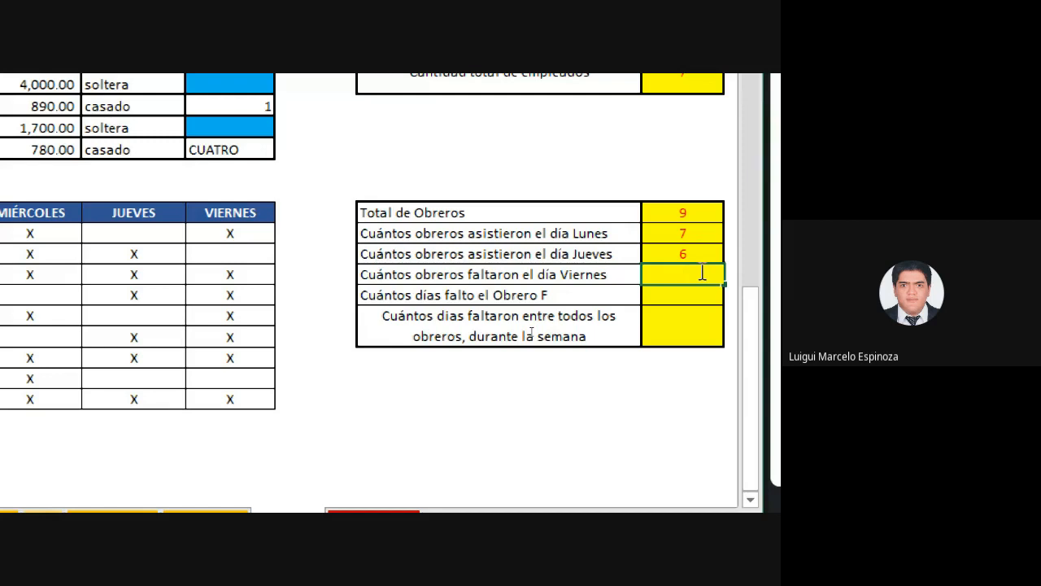
pyautogui.write('=contar.')
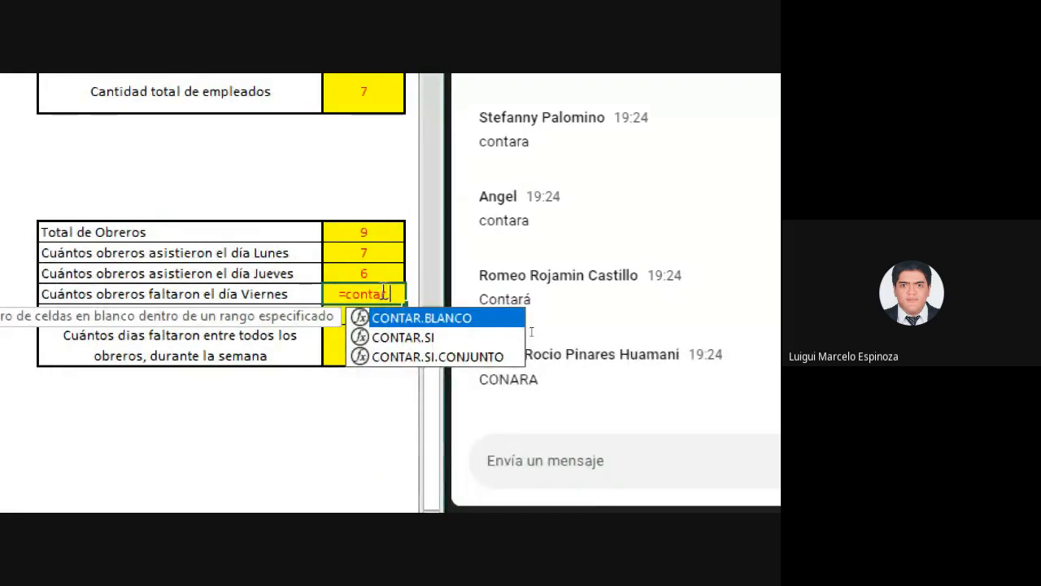
pyautogui.press('BackSpace')
pyautogui.write(',bla')
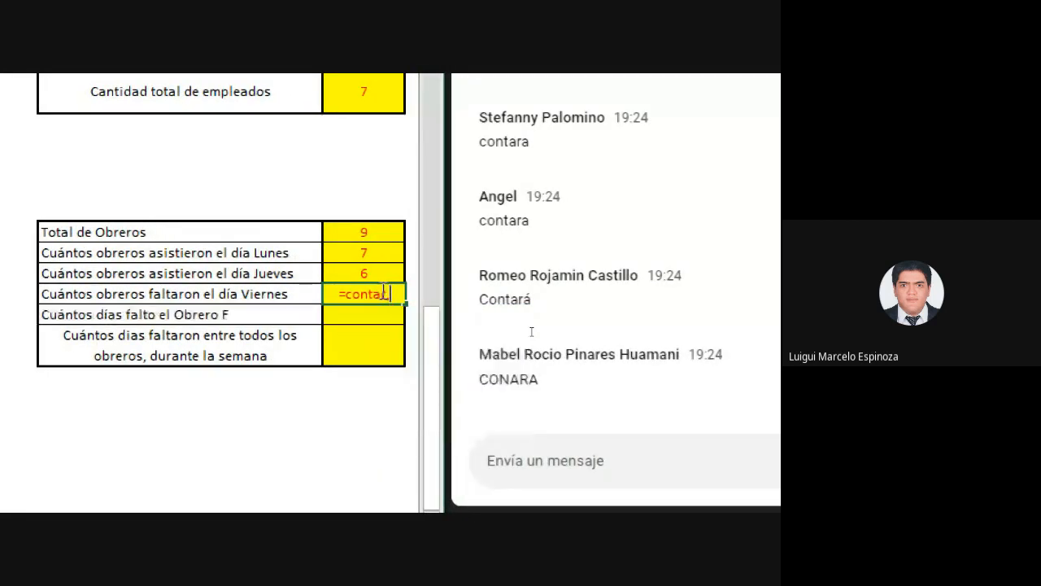
pyautogui.write('nco(')
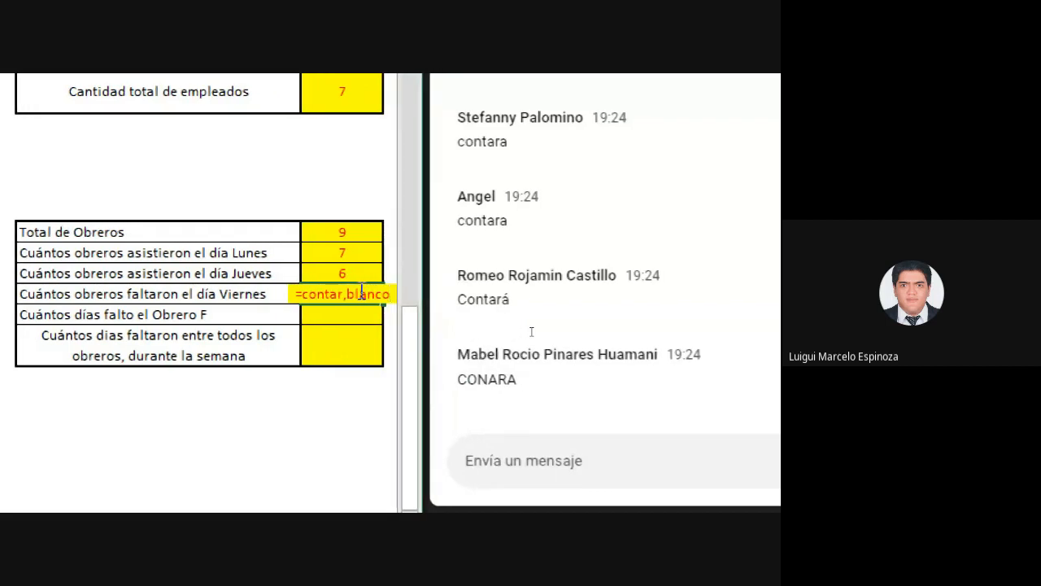
pyautogui.moveTo(321, 254); pyautogui.dragTo(330, 423)
pyautogui.write(')')
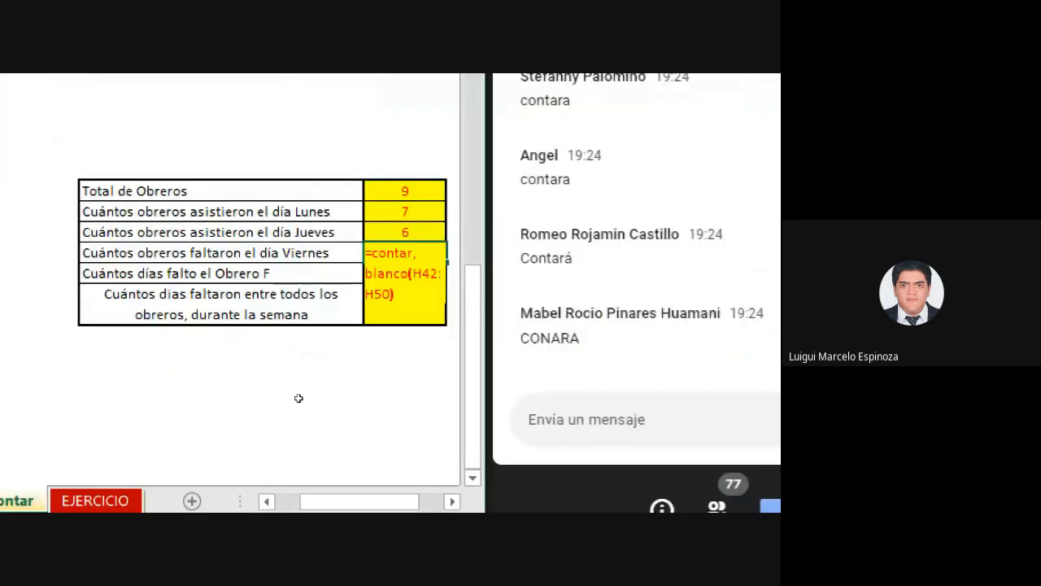
# Replace the comma in the L44 function name with a period so it reads CONTAR.BLANCO, and commit the formula
pyautogui.click(428, 254)
pyautogui.press('BackSpace')
pyautogui.write('.')
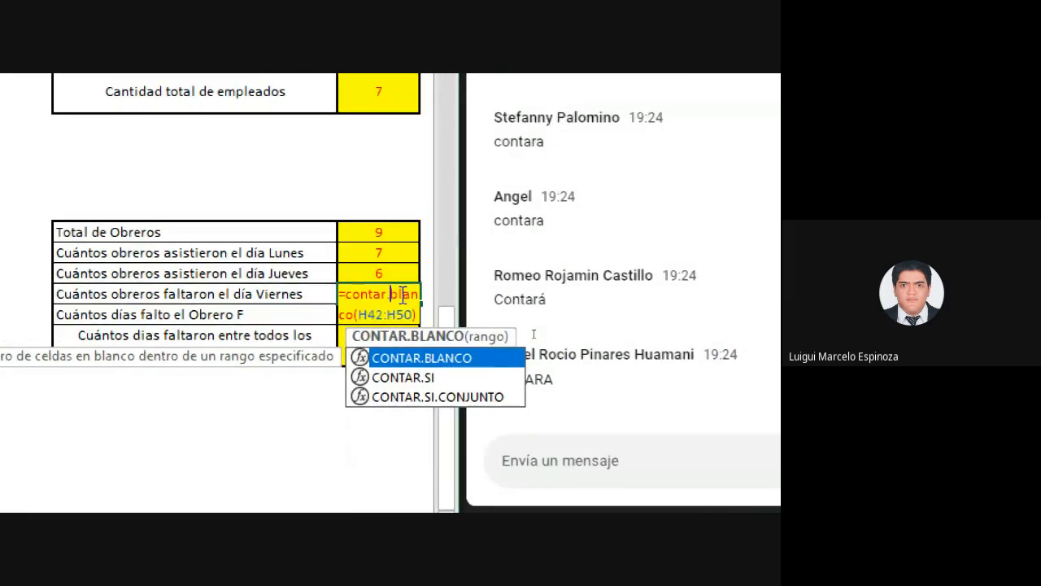
pyautogui.press('Escape')
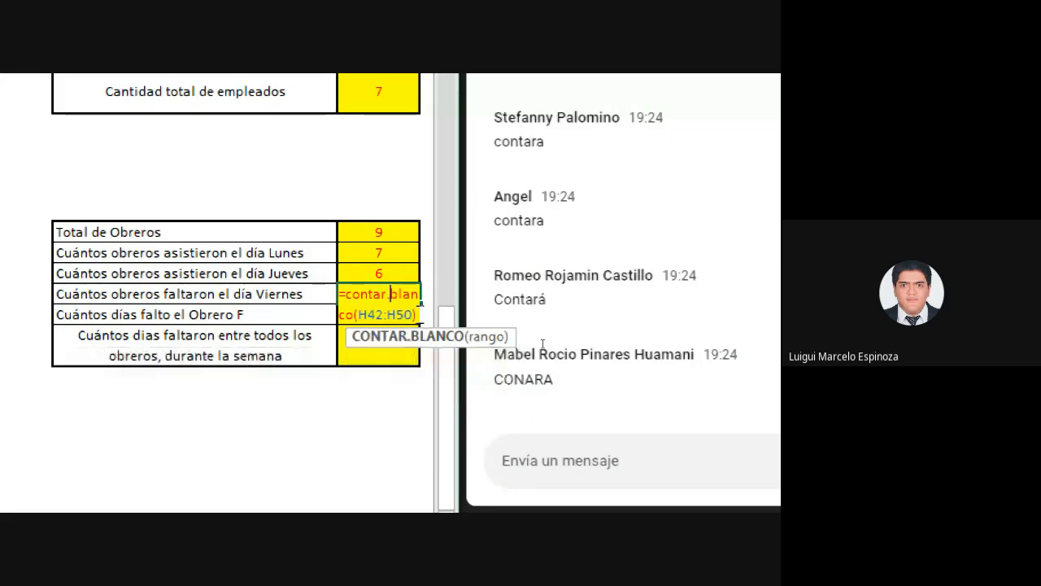
pyautogui.press('Return')
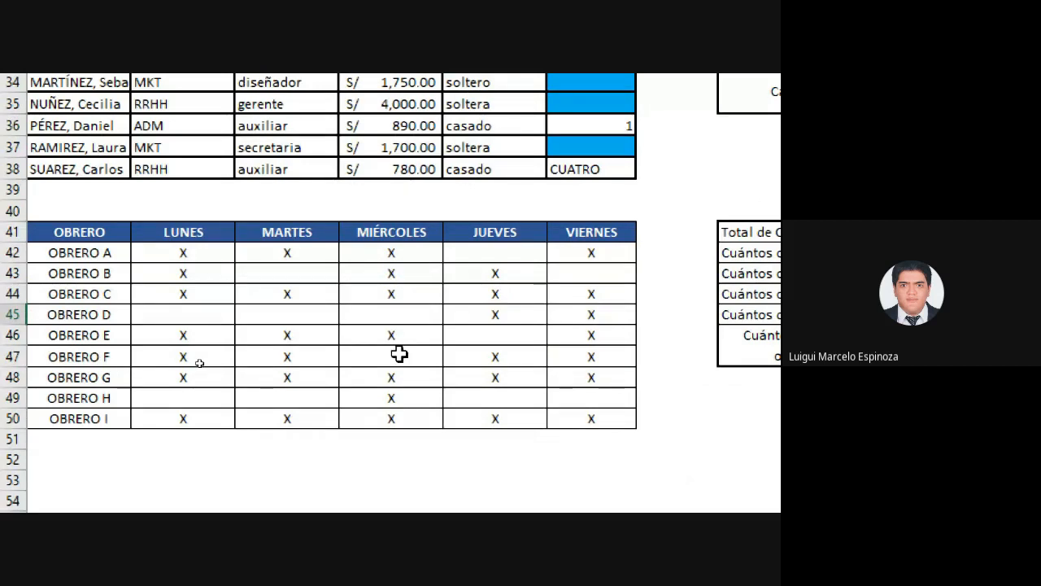
# Enter a CONTAR.BLANCO formula over the OBRERO F row D47:H47 in L45 for the days that worker missed
pyautogui.click(668, 314)
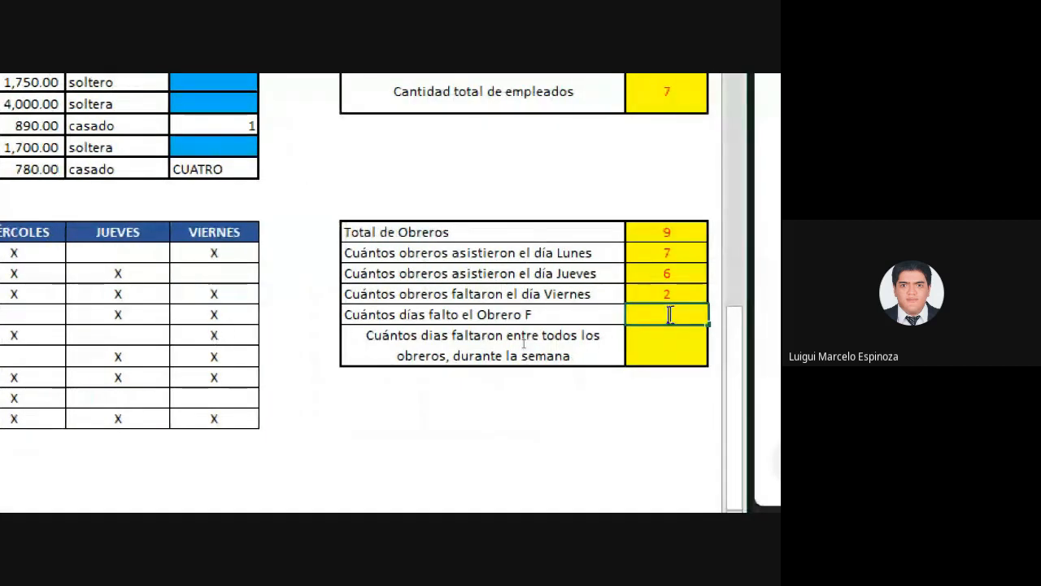
pyautogui.write('=cont')
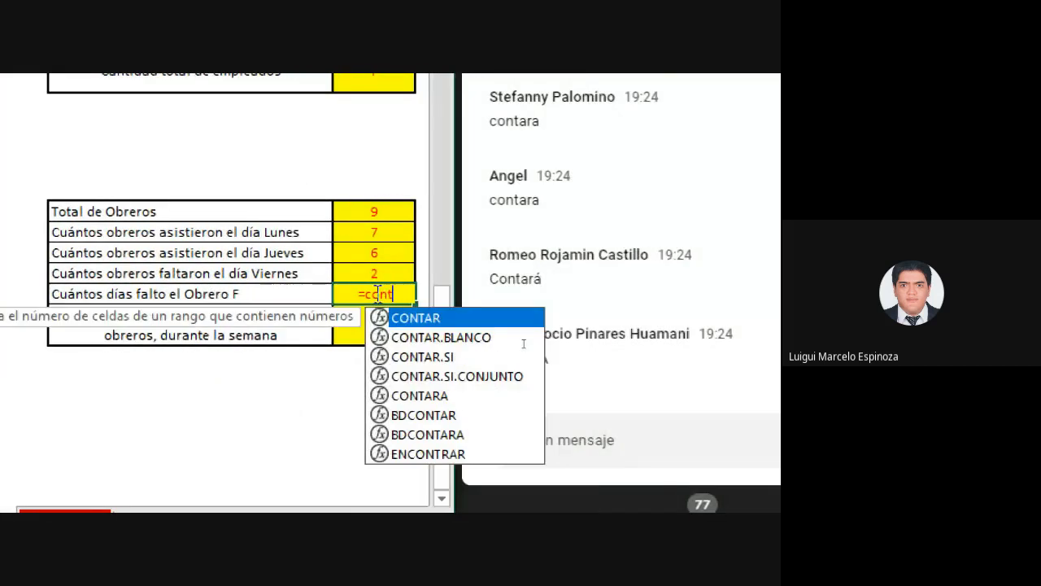
pyautogui.write('ar.bla')
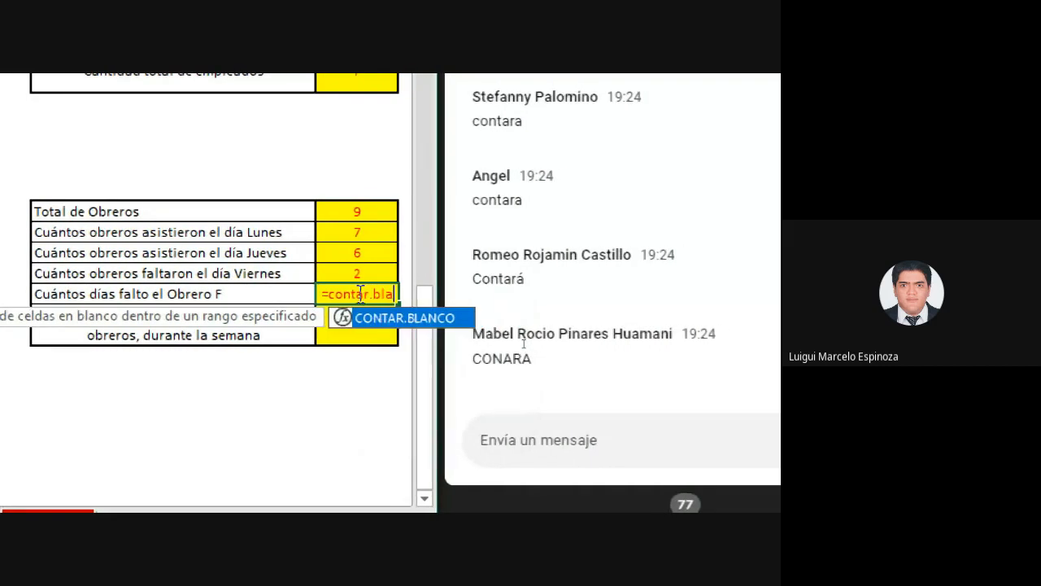
pyautogui.write('nco(')
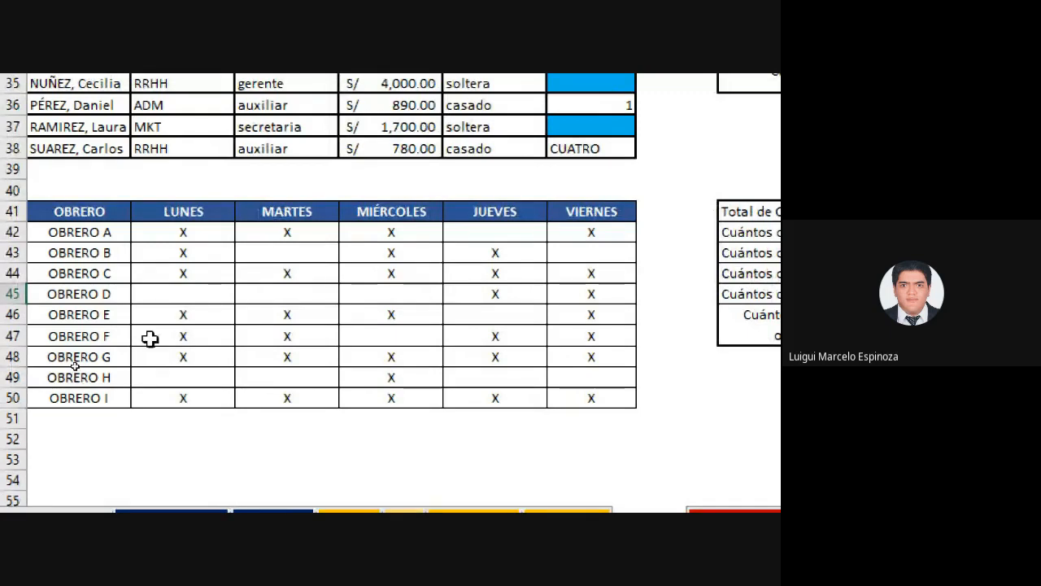
pyautogui.moveTo(149, 336); pyautogui.dragTo(589, 338)
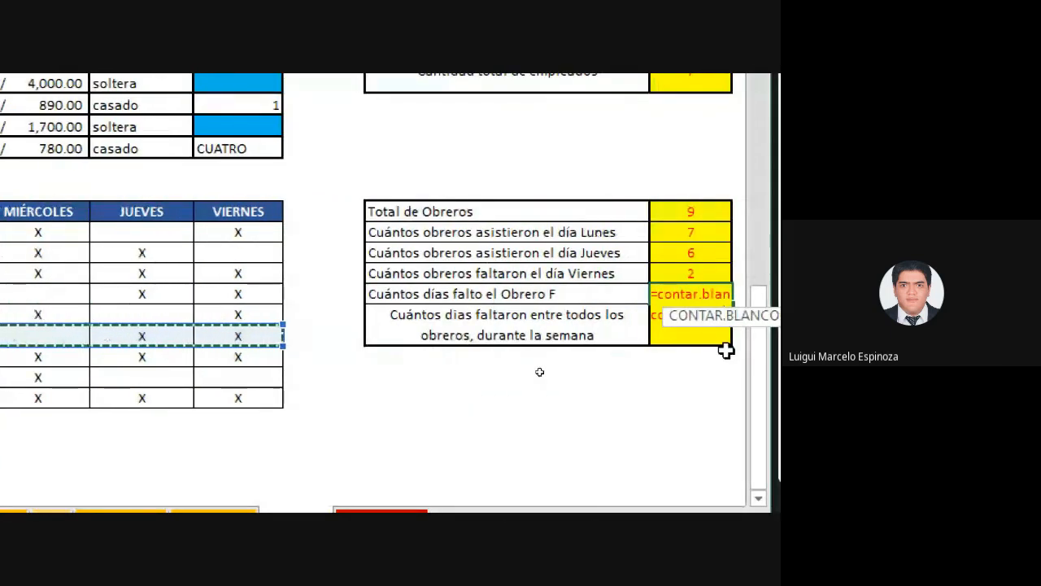
pyautogui.write(')')
pyautogui.press('Return')
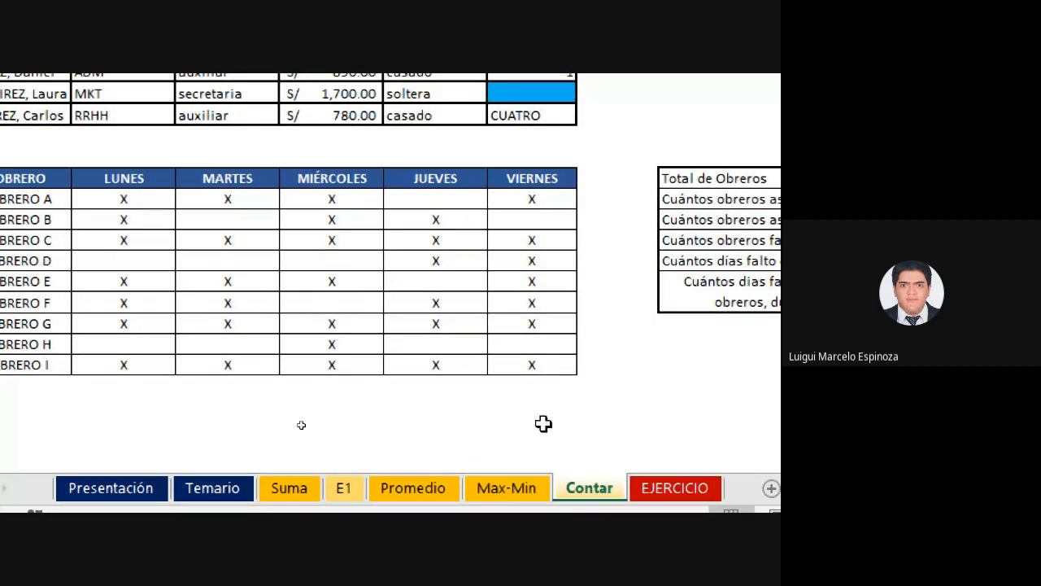
# Enter a CONTAR.BLANCO formula over the whole attendance range D42:H50 in L46 for all absences during the week
pyautogui.doubleClick(732, 289)
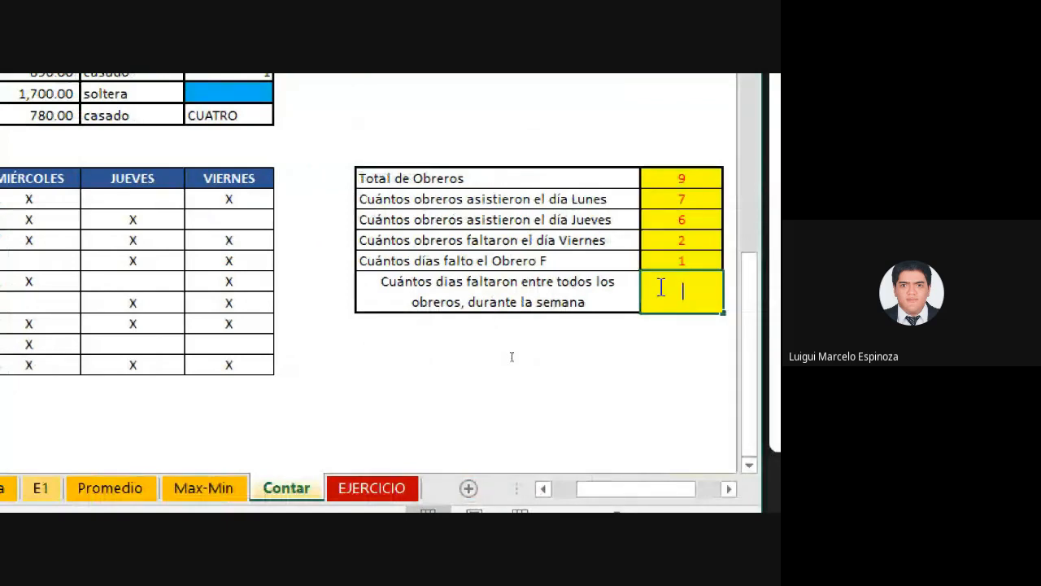
pyautogui.write('=conta')
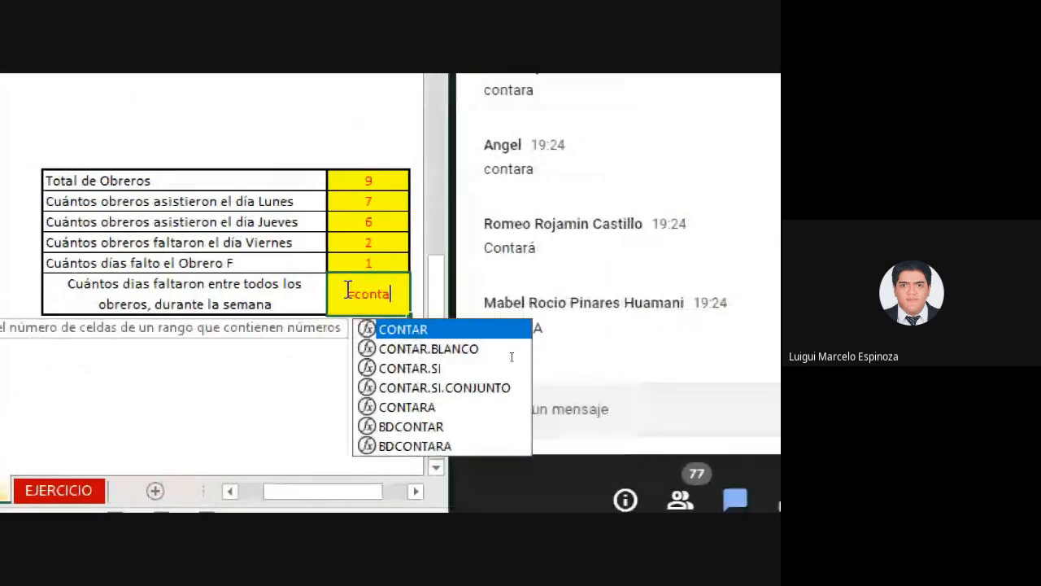
pyautogui.write('r.')
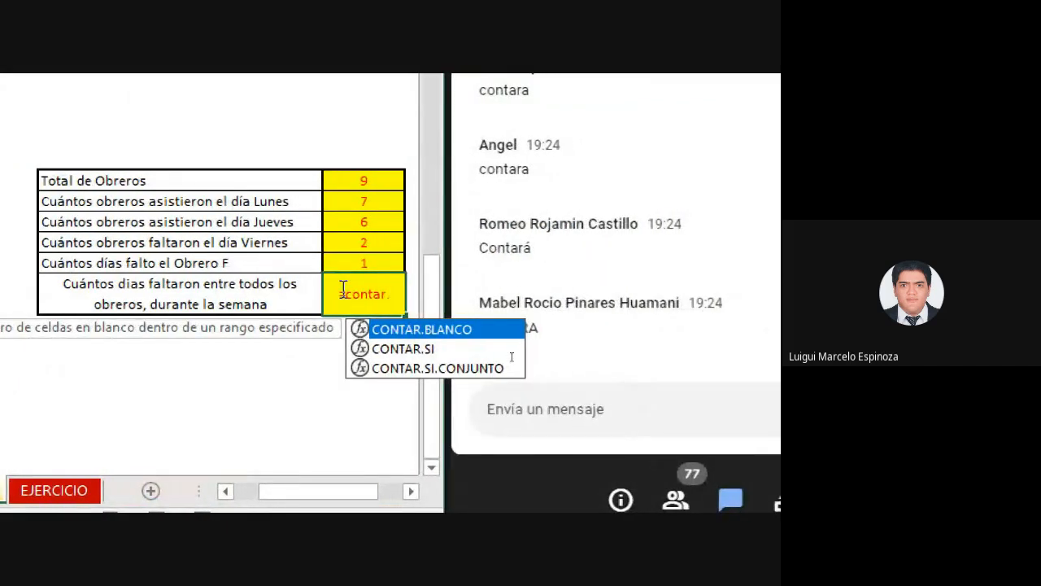
pyautogui.write('blanc')
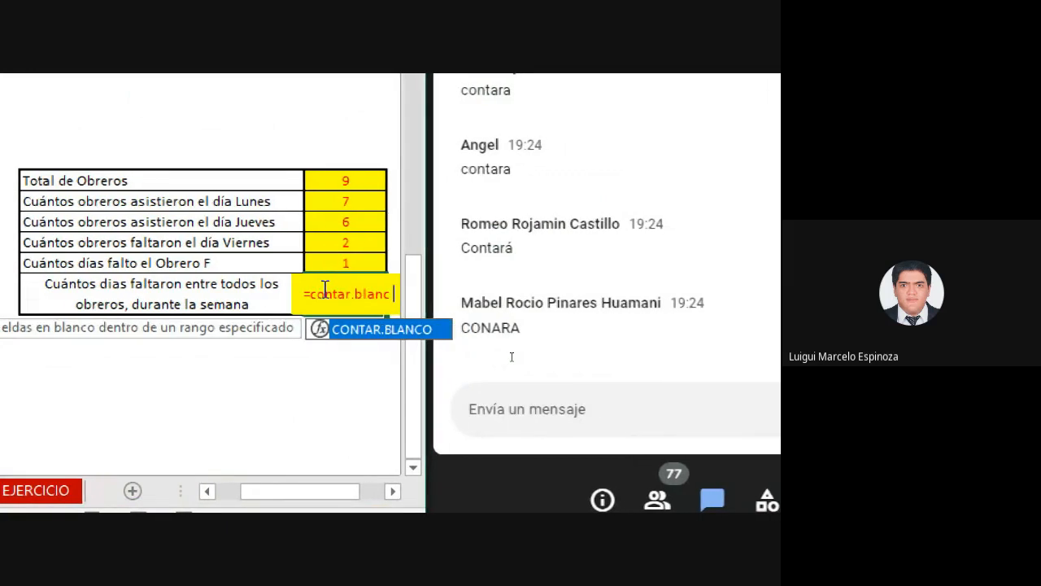
pyautogui.write('o(')
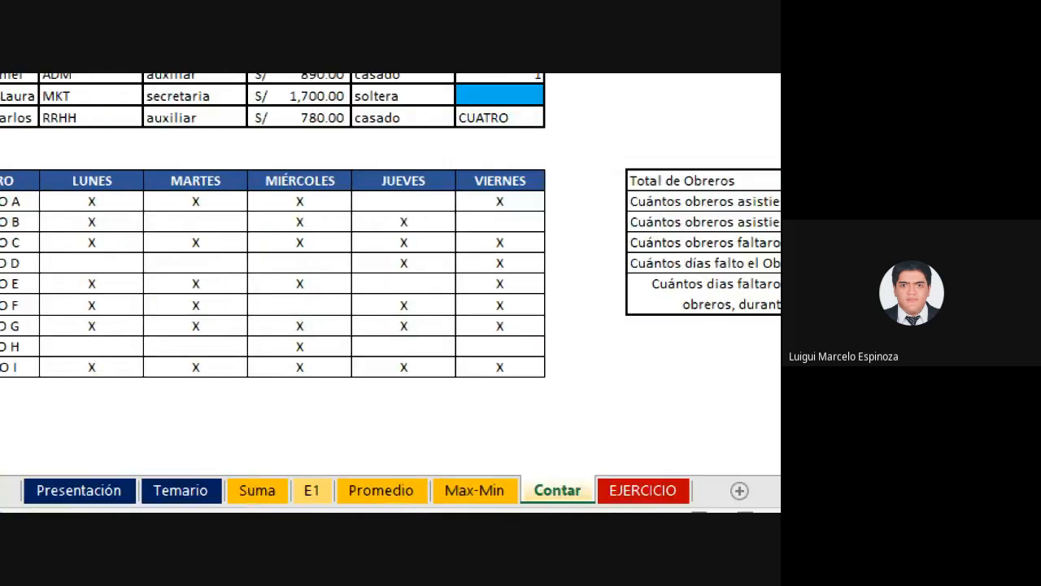
pyautogui.moveTo(183, 201); pyautogui.dragTo(597, 360)
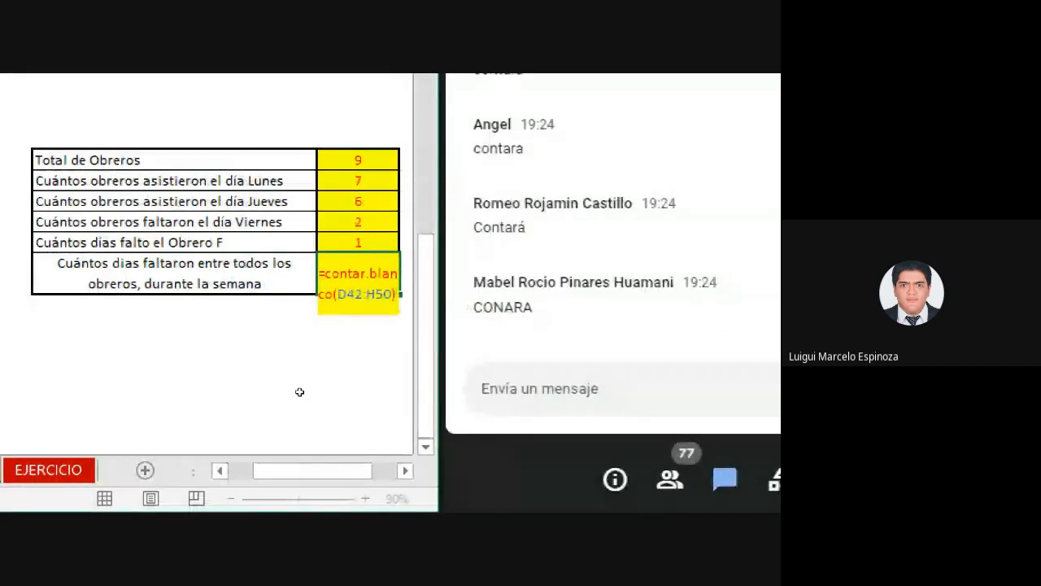
pyautogui.press('Return')
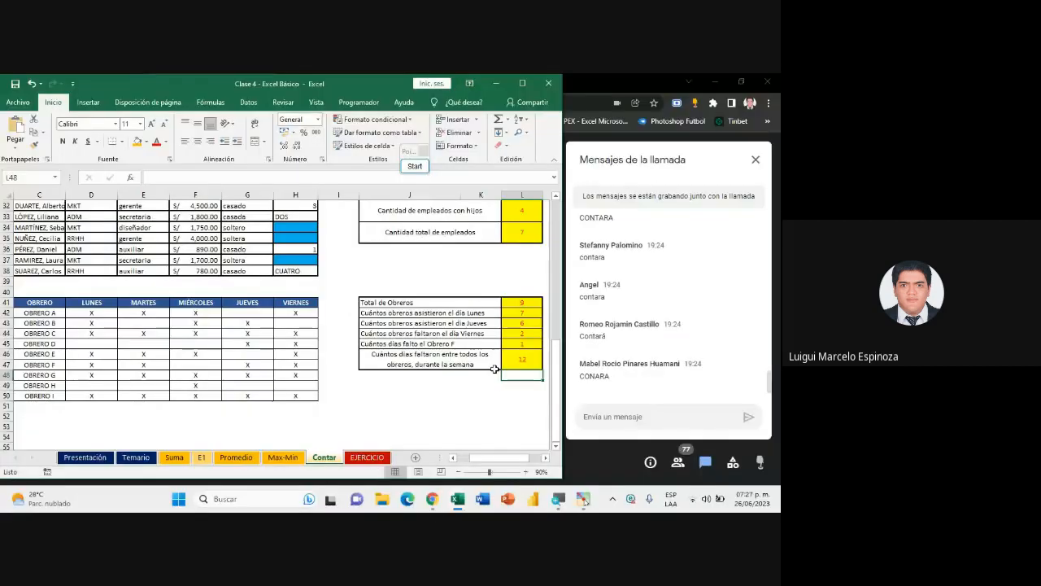
# Review the CONTARA formula in L41 against the OBRERO names in C42:C50
pyautogui.click(522, 303)
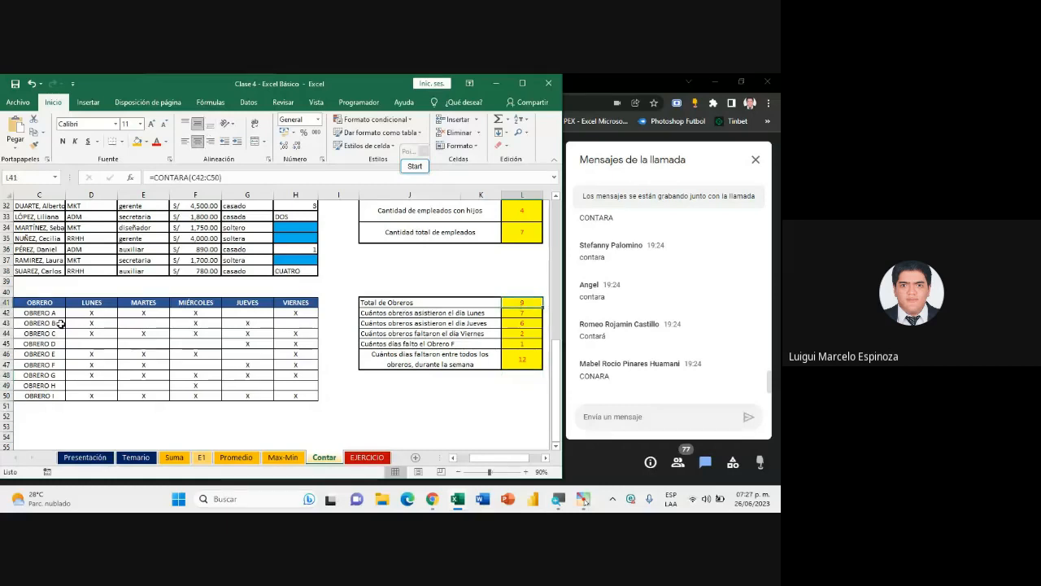
pyautogui.moveTo(51, 313); pyautogui.dragTo(41, 396)
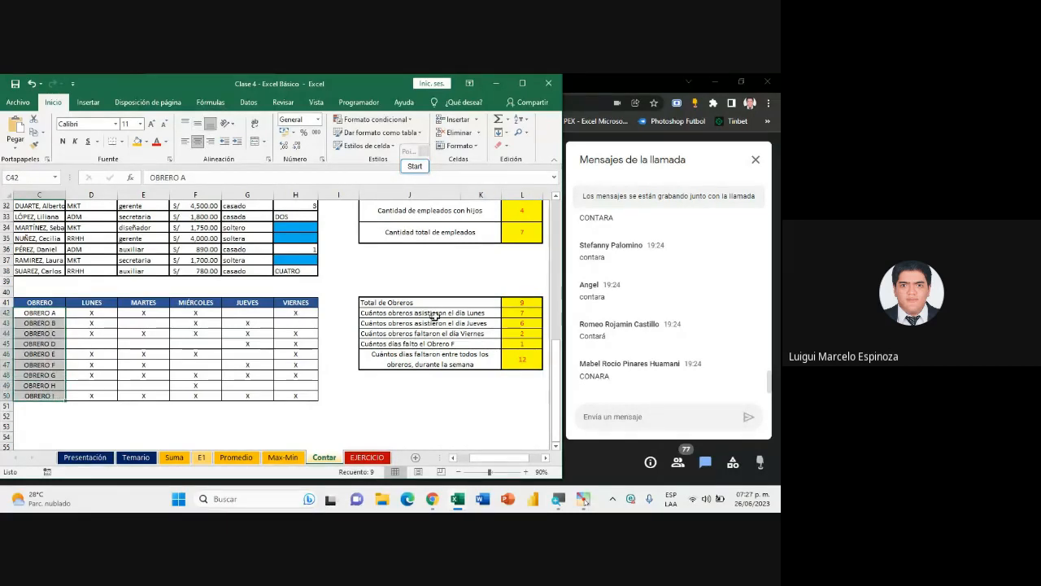
pyautogui.click(526, 303)
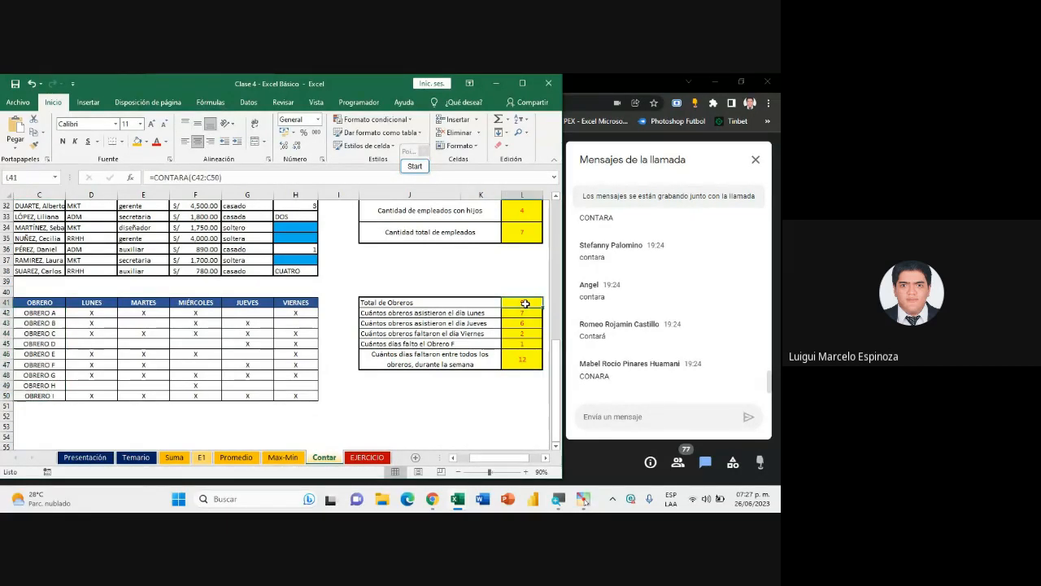
# Review the attendance questions against the LUNES and JUEVES columns and the OBRERO B row of the attendance table
pyautogui.click(429, 314)
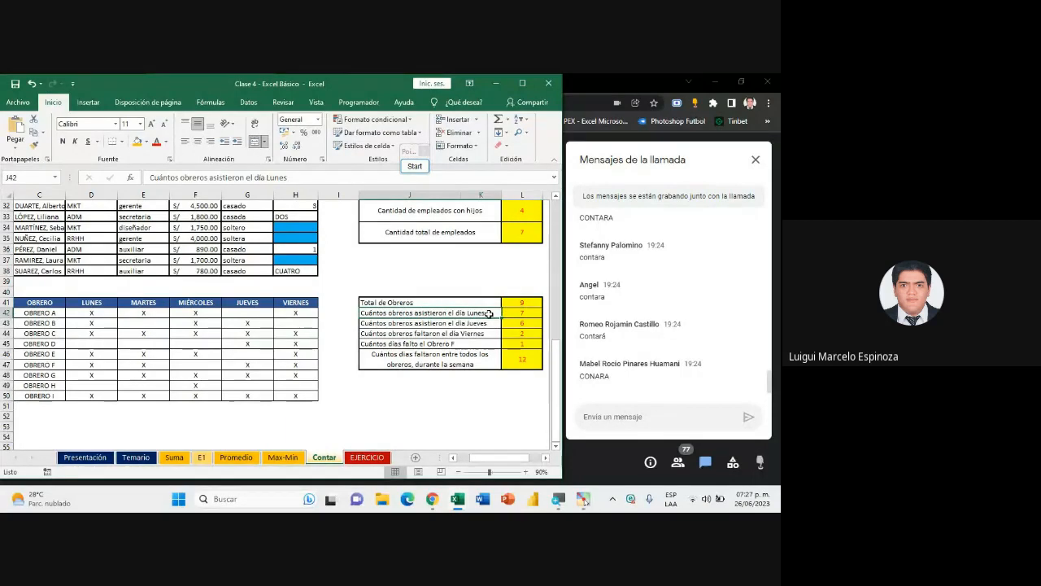
pyautogui.moveTo(90, 314); pyautogui.dragTo(100, 395)
pyautogui.moveTo(89, 318); pyautogui.dragTo(106, 394)
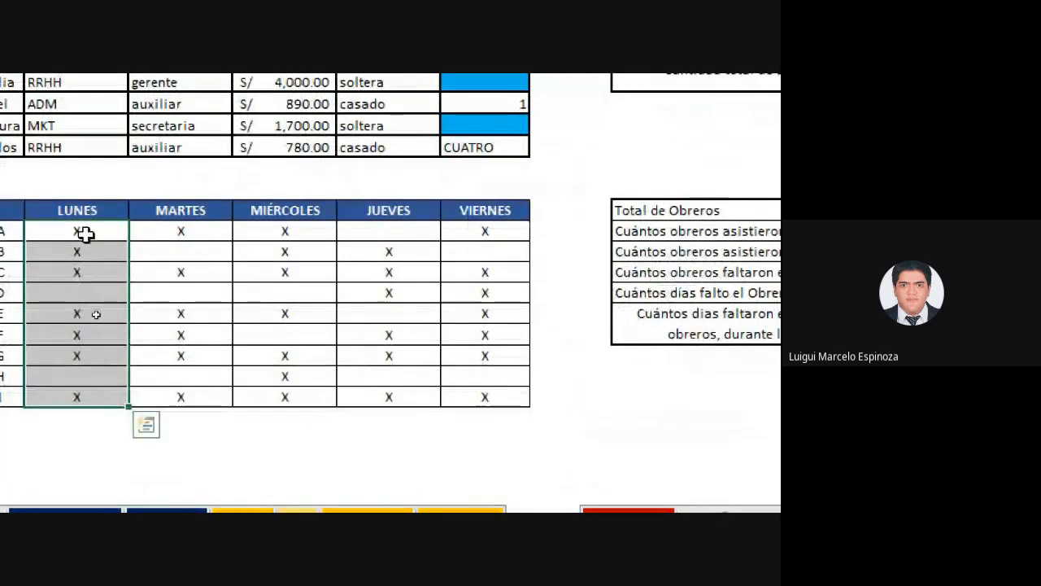
pyautogui.moveTo(94, 314); pyautogui.dragTo(102, 403)
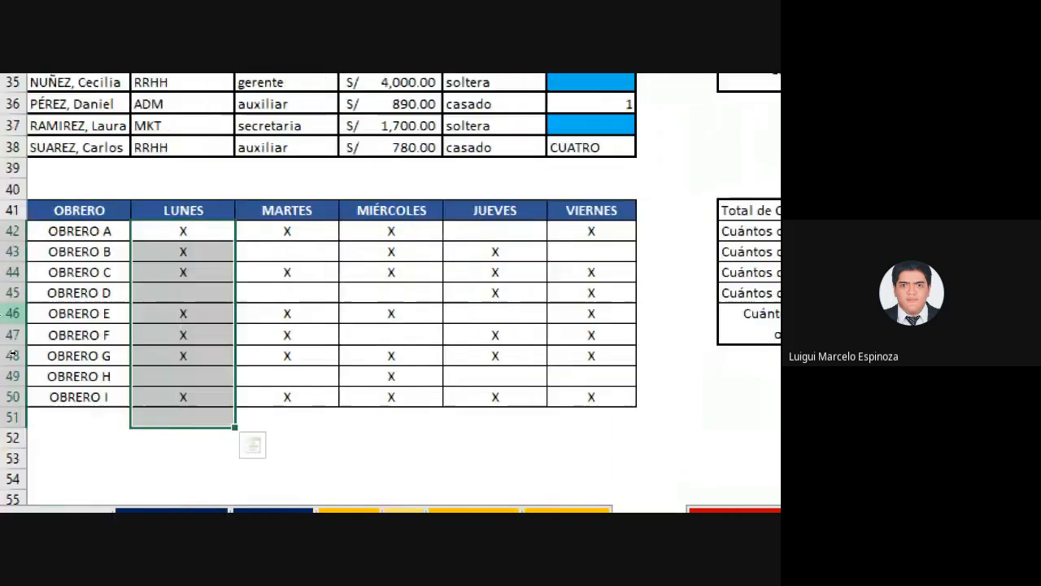
pyautogui.moveTo(213, 232); pyautogui.dragTo(217, 393)
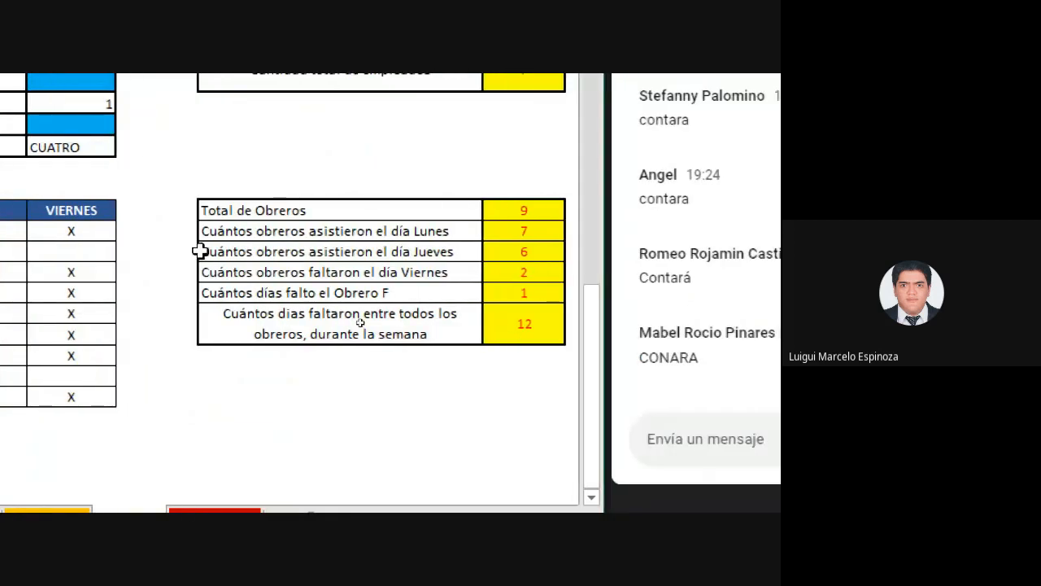
pyautogui.moveTo(482, 232); pyautogui.dragTo(493, 385)
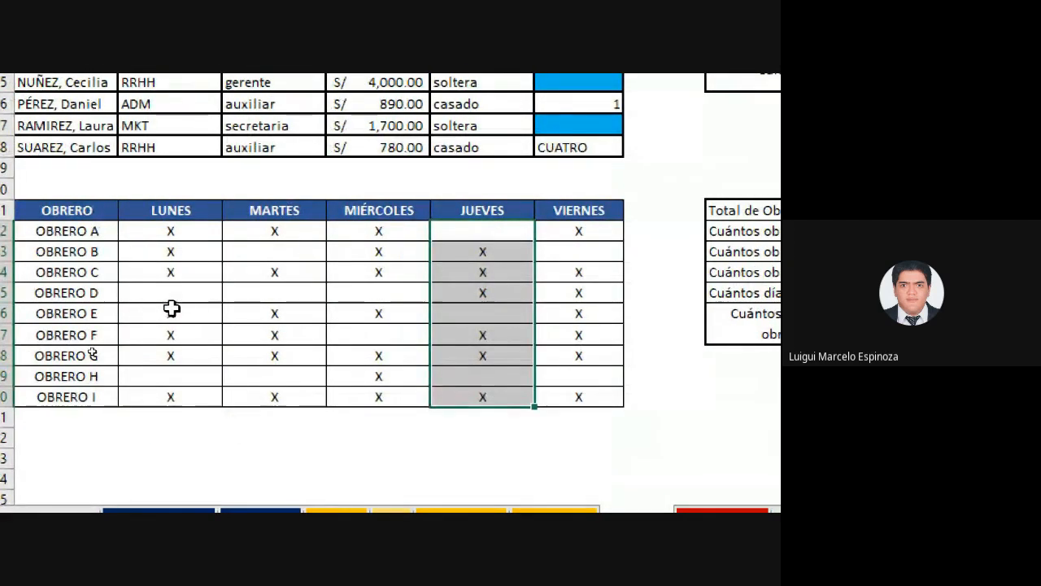
pyautogui.moveTo(175, 254); pyautogui.dragTo(590, 256)
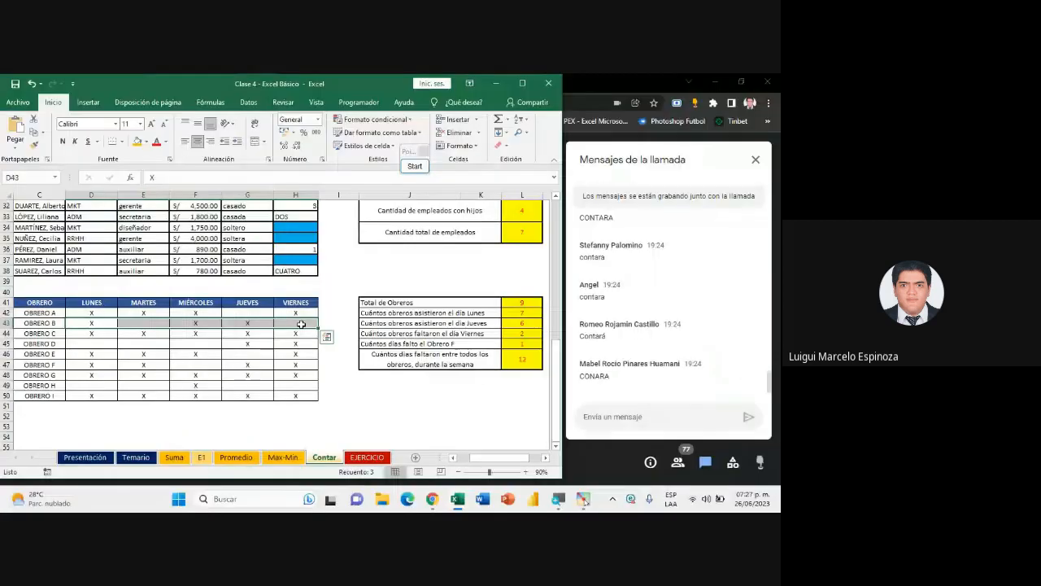
pyautogui.scroll(5, 440, 366)
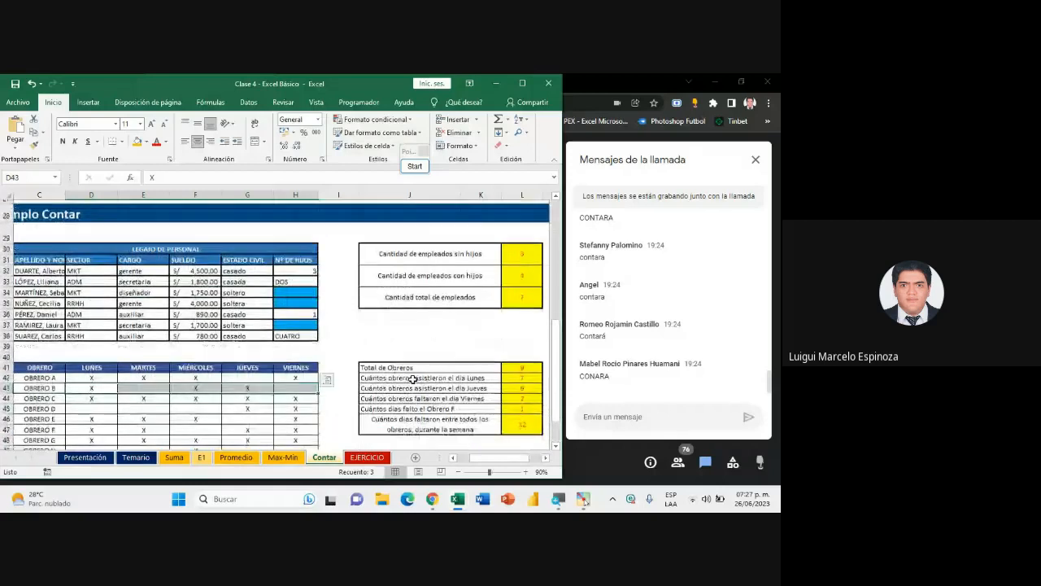
pyautogui.scroll(-5, 377, 427)
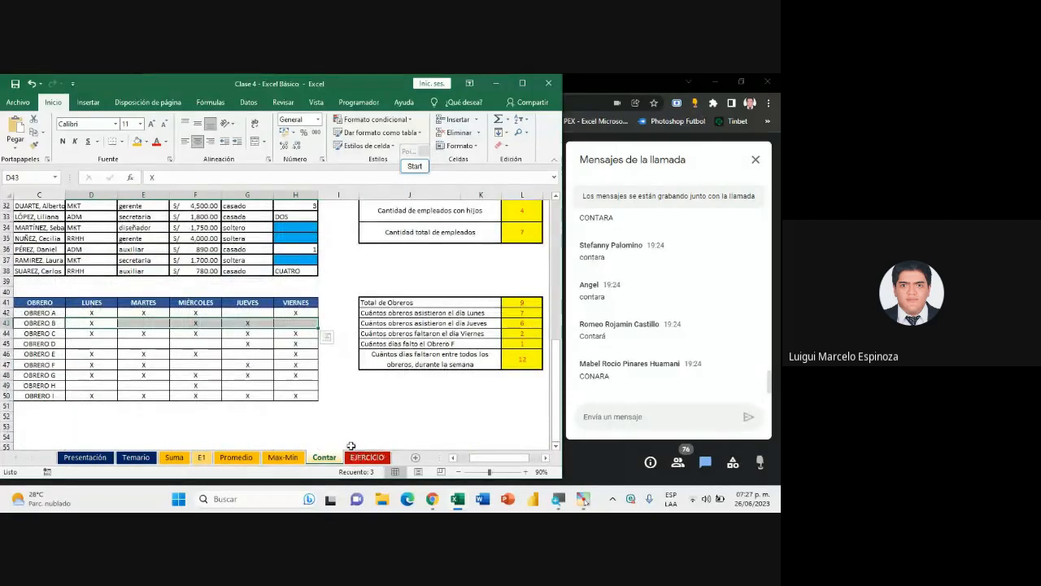
# Open the EJERCICIO sheet and bring the nine reinforcement questions and their answer cells in column M into view
pyautogui.click(358, 459)
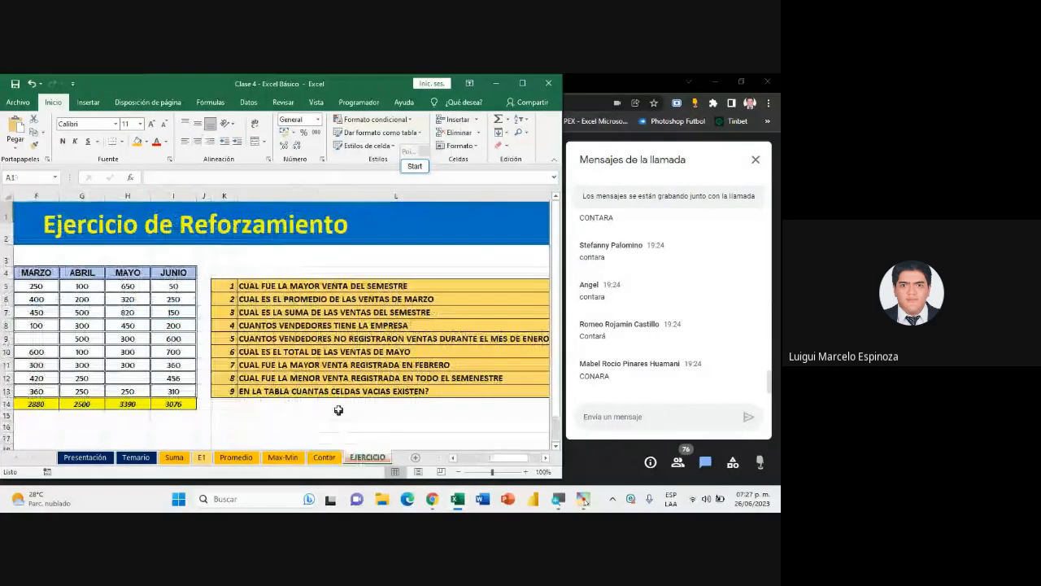
pyautogui.moveTo(498, 458)
pyautogui.mouseDown()
pyautogui.moveTo(477, 459)
pyautogui.moveTo(515, 459)
pyautogui.mouseUp()
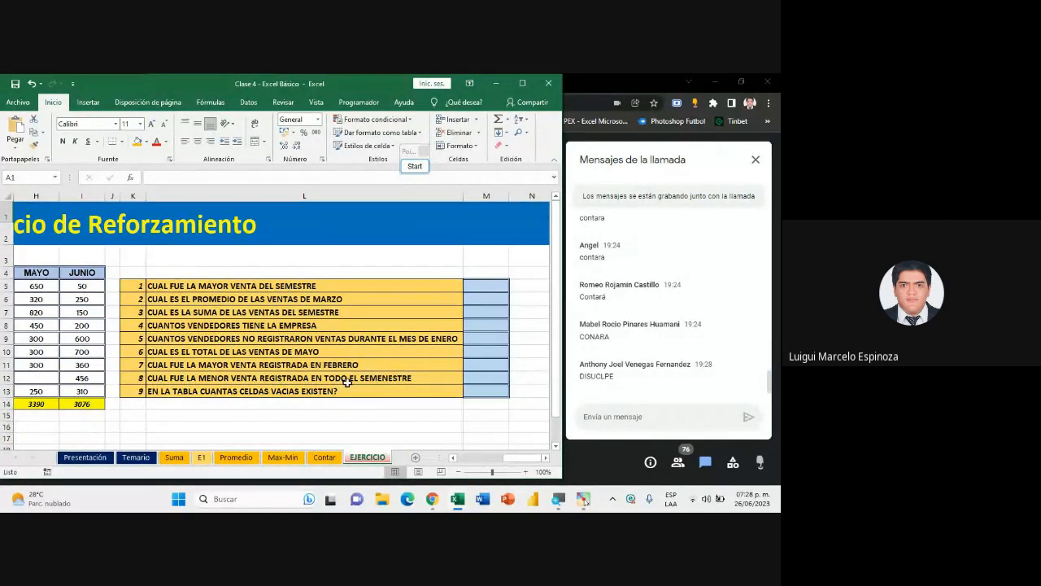
# Select the answer cells M5:M13 beside the nine reinforcement questions on the EJERCICIO sheet
pyautogui.moveTo(477, 285); pyautogui.dragTo(499, 391)
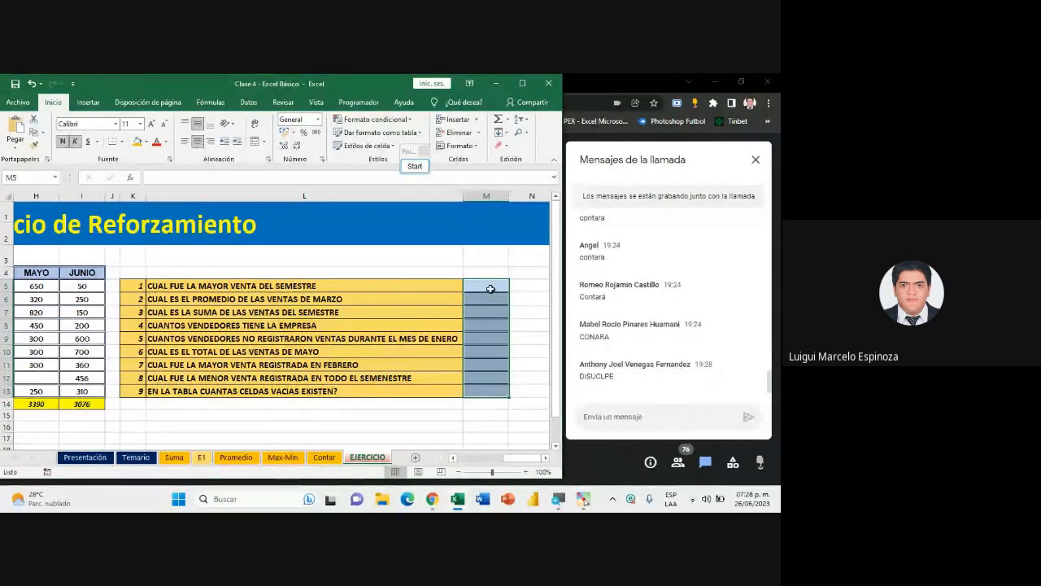
pyautogui.moveTo(491, 285); pyautogui.dragTo(500, 392)
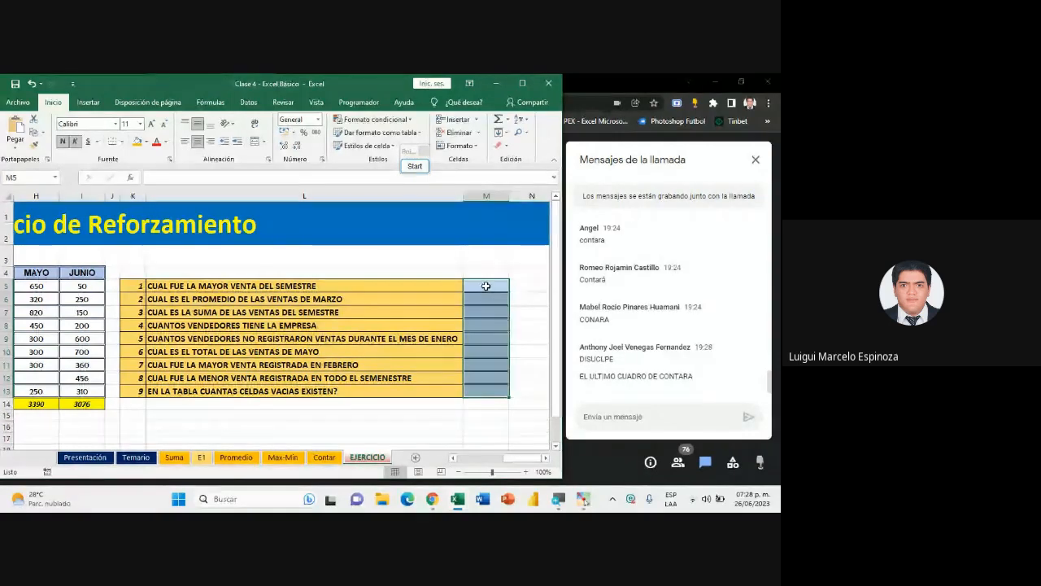
pyautogui.moveTo(484, 286); pyautogui.dragTo(494, 391)
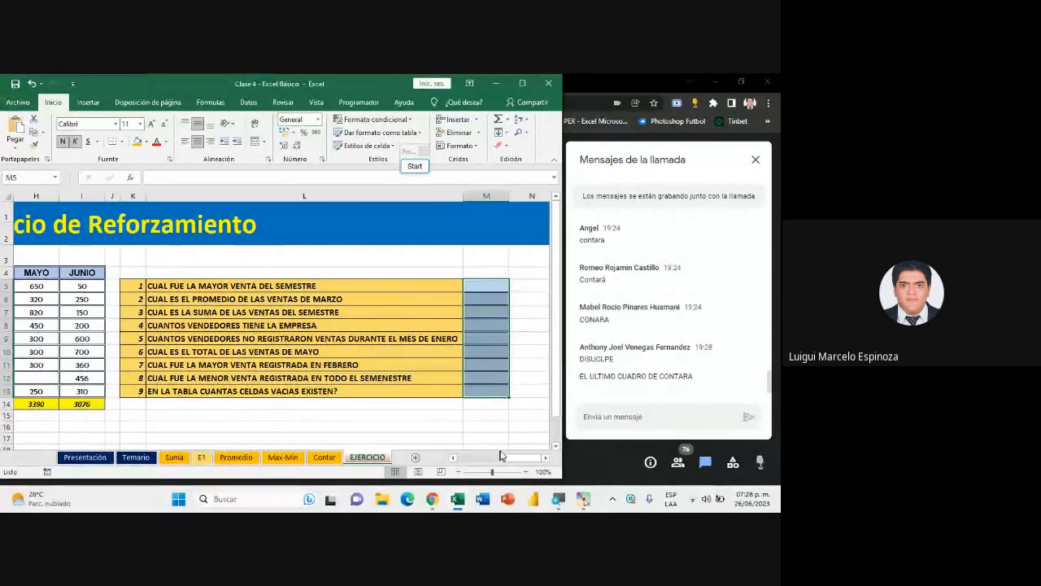
pyautogui.moveTo(517, 459)
pyautogui.mouseDown()
pyautogui.moveTo(480, 458)
pyautogui.moveTo(515, 459)
pyautogui.mouseUp()
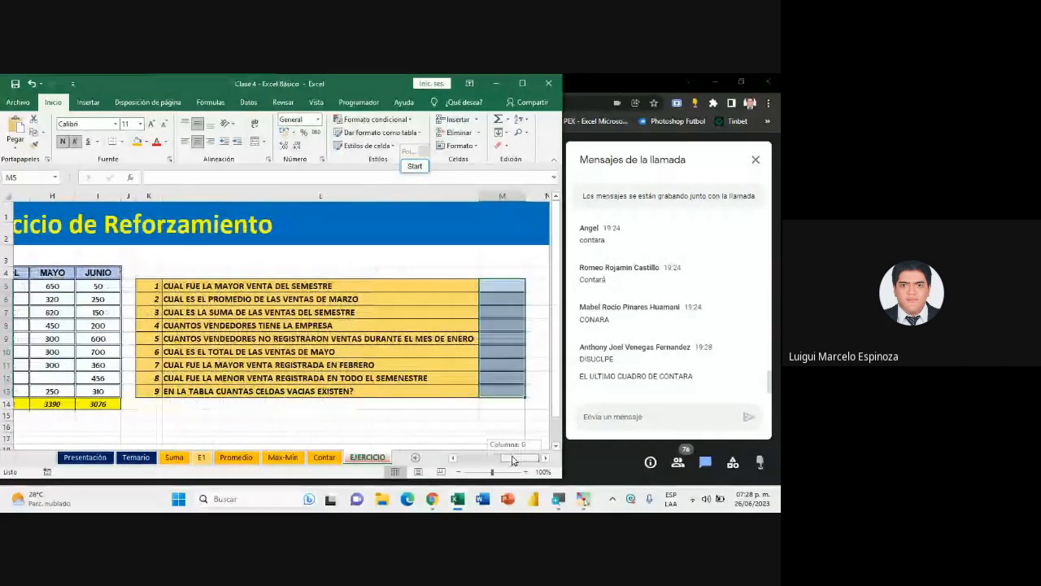
# Return to the Contar sheet and select the worker attendance answers in L41:L46
pyautogui.click(324, 457)
pyautogui.click(517, 307)
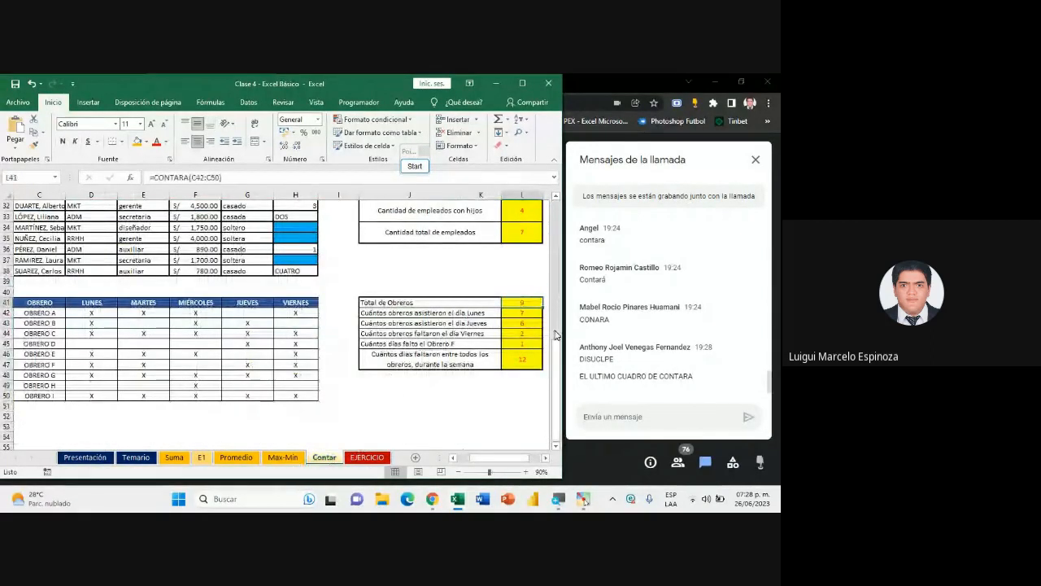
pyautogui.press('super+plus')
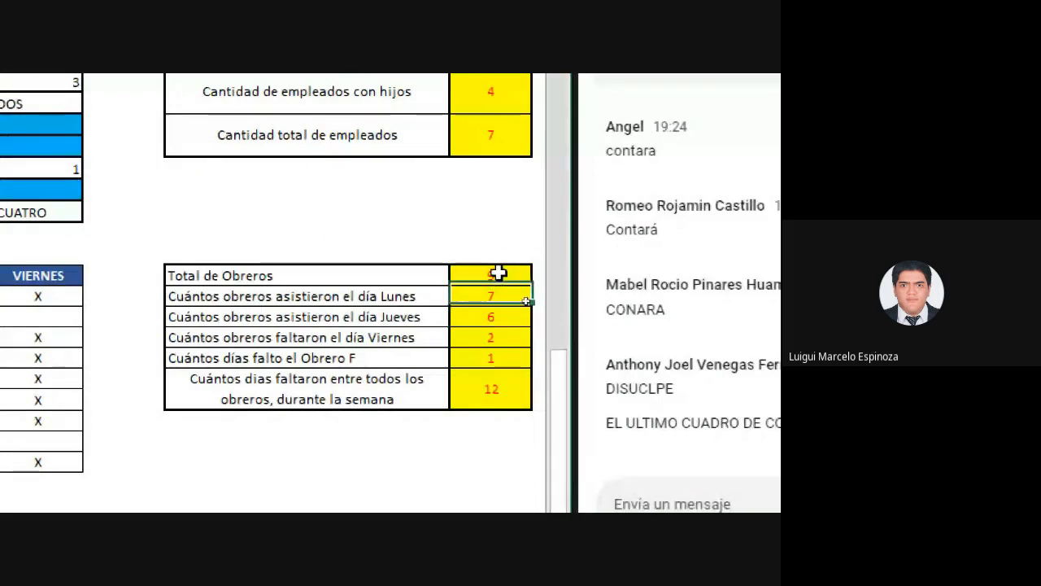
pyautogui.moveTo(496, 275); pyautogui.dragTo(496, 400)
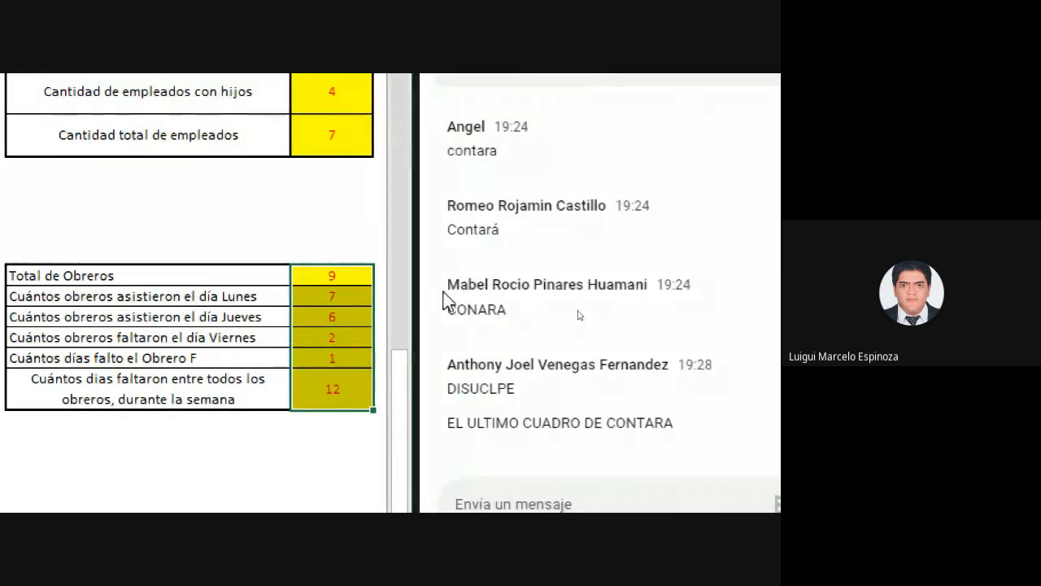
# Display the Total de Obreros formula in L41 as text by adding an asterisk before =CONTARA(C42:C50)
pyautogui.doubleClick(333, 275)
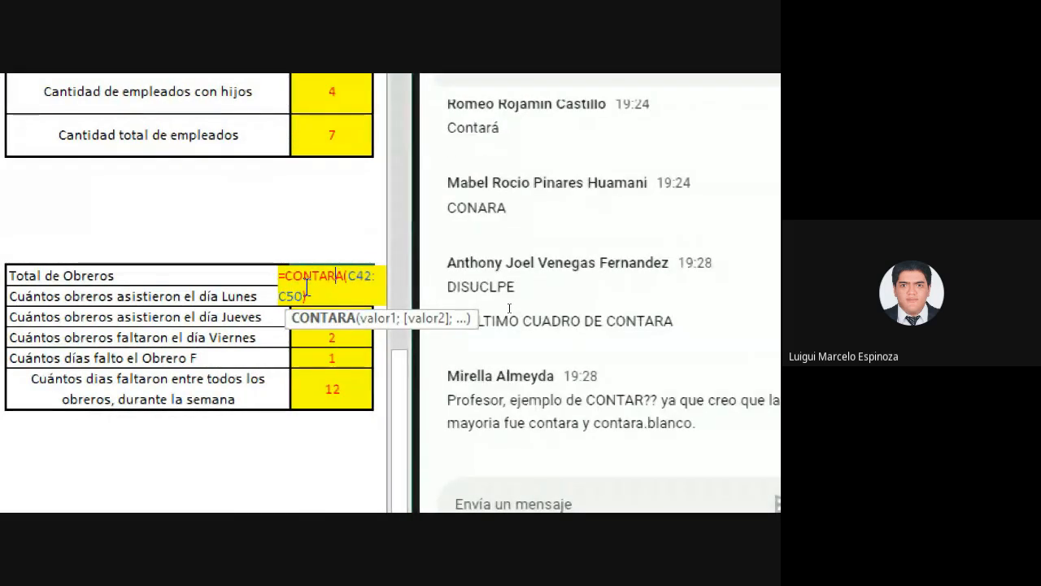
pyautogui.click(282, 279)
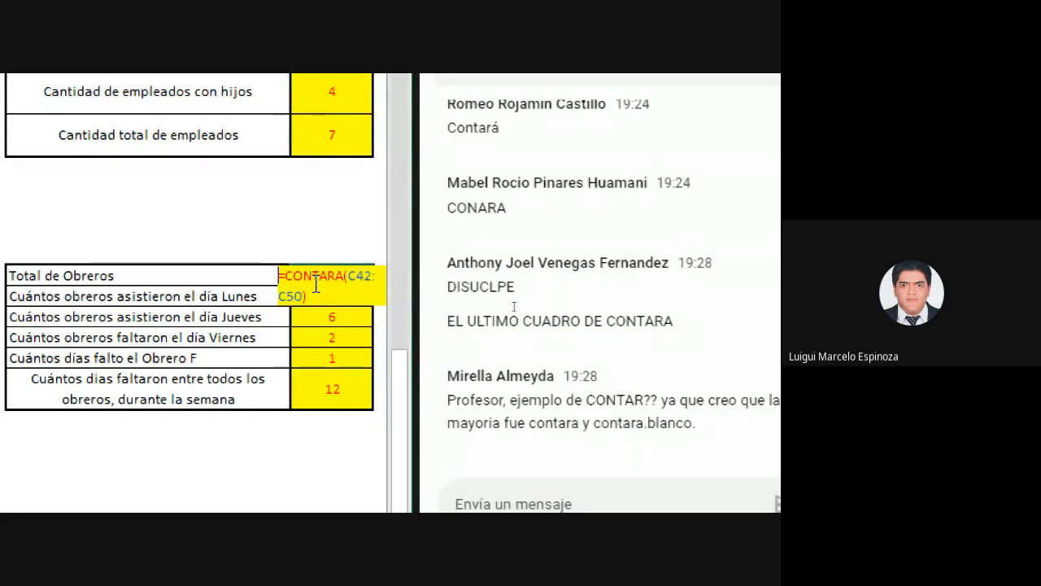
pyautogui.moveTo(332, 298); pyautogui.dragTo(231, 281)
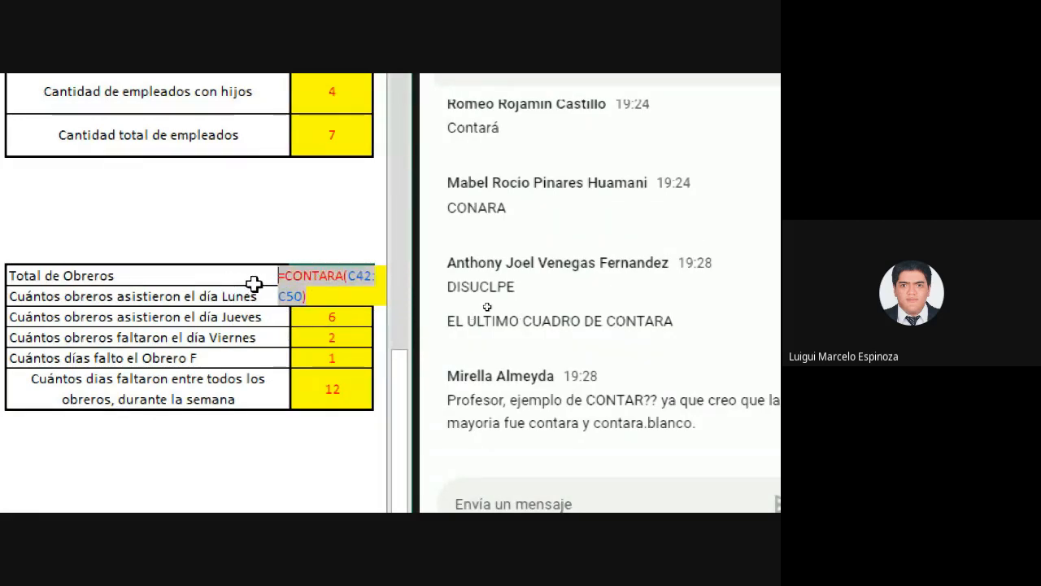
pyautogui.press('Escape')
pyautogui.doubleClick(339, 277)
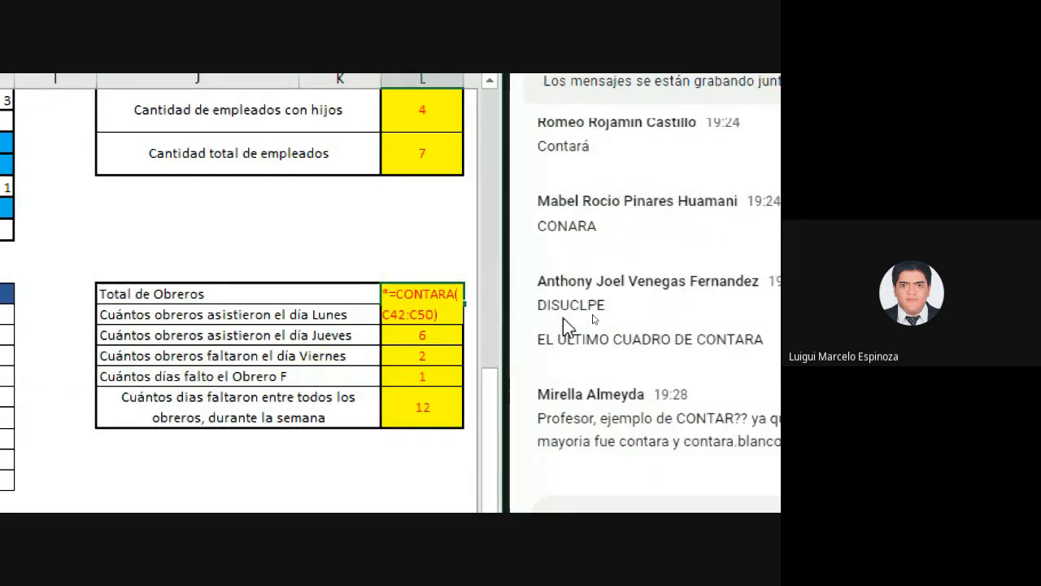
pyautogui.press('Return')
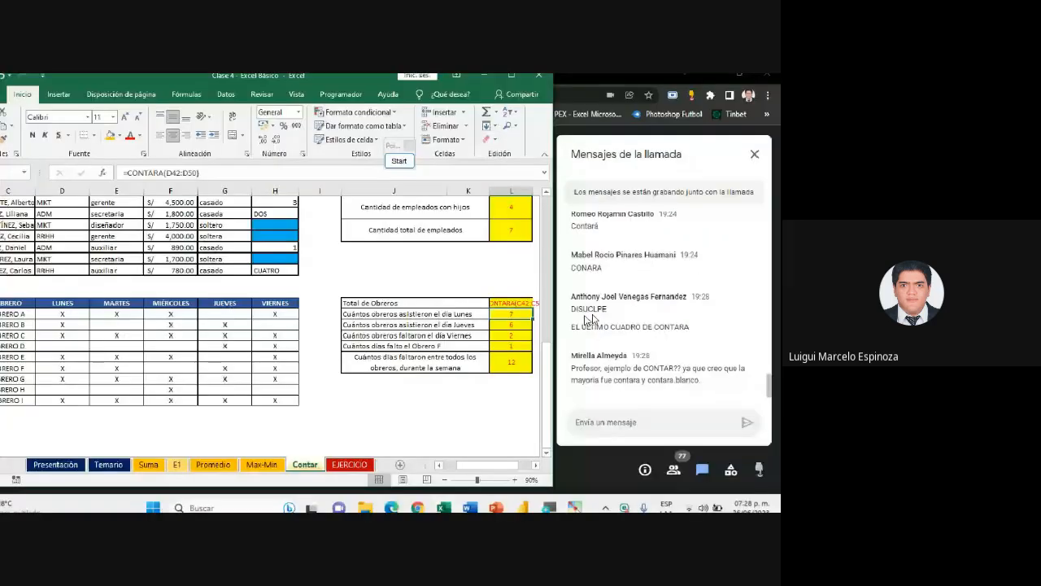
# Widen column L to fit the full formula text and restore =CONTARA(C42:C50) in L41 without its leading asterisk
pyautogui.click(522, 83)
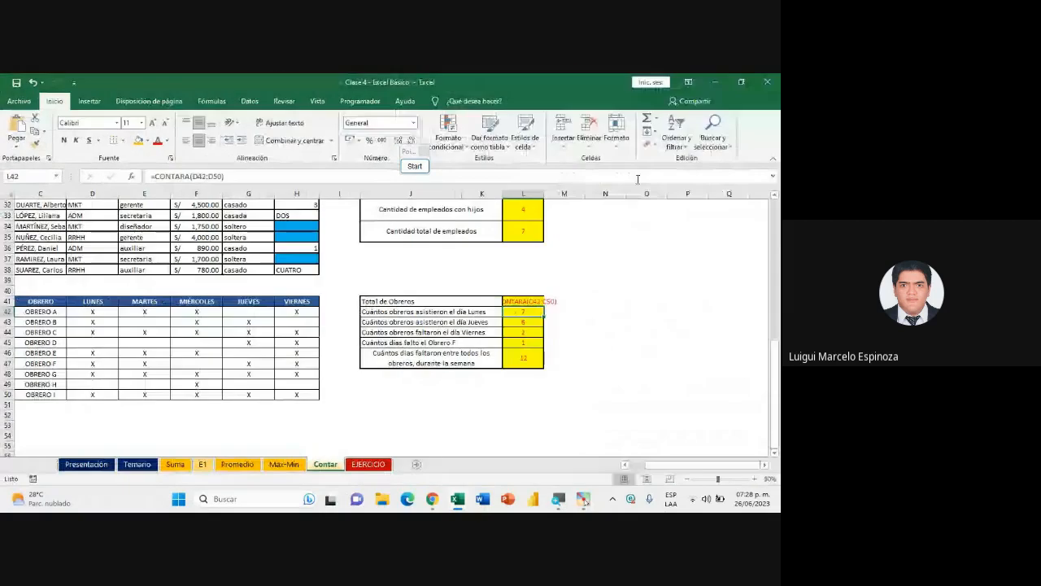
pyautogui.moveTo(543, 194); pyautogui.dragTo(575, 195)
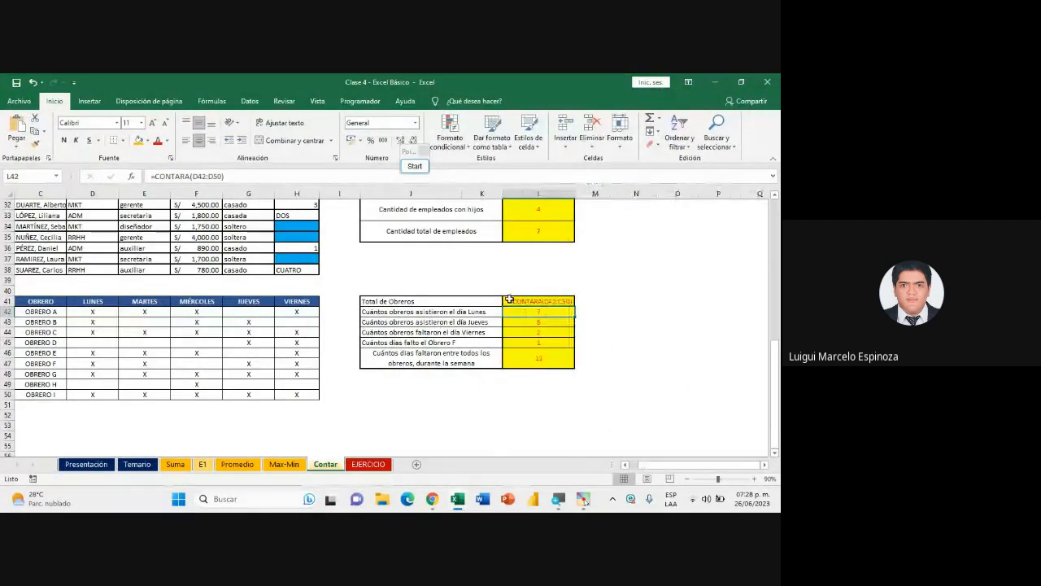
pyautogui.doubleClick(535, 302)
pyautogui.press('Return')
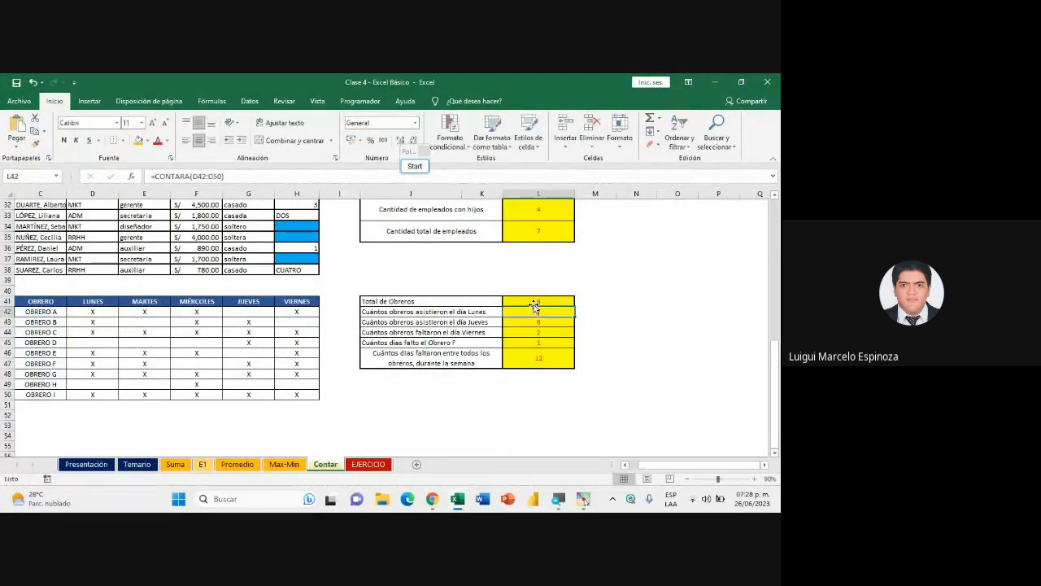
pyautogui.click(746, 83)
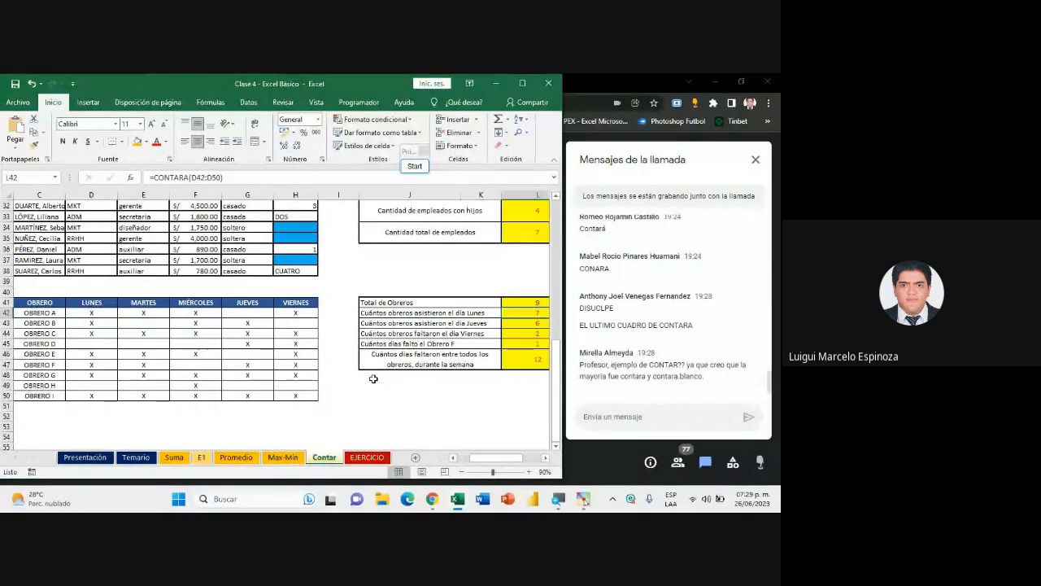
# Review the CONTAR formula in L34 that counts all employees from the SUELDO values in F32:F38
pyautogui.scroll(2, 374, 379)
pyautogui.hscroll(2, 488, 391)
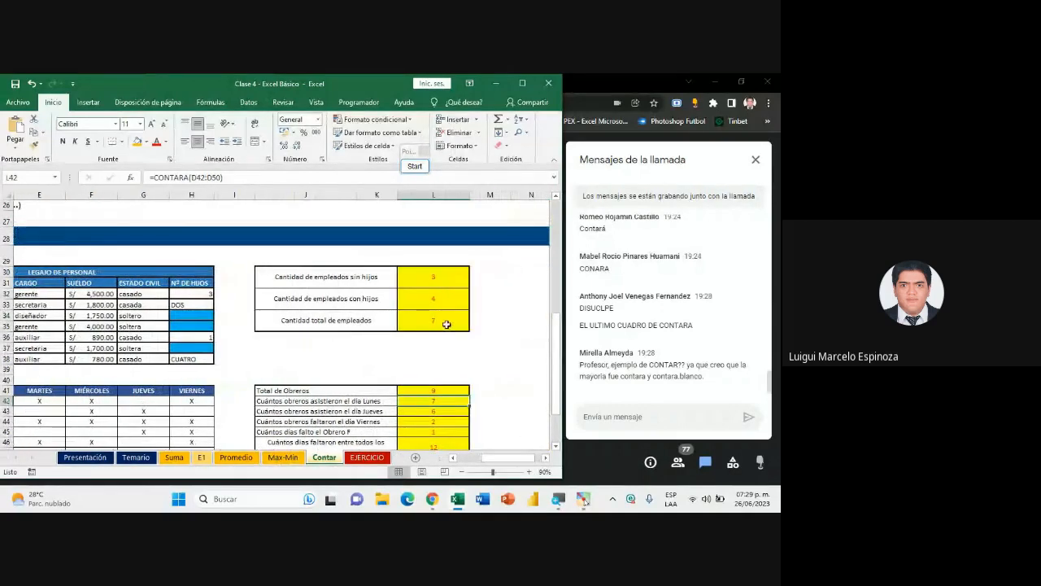
pyautogui.doubleClick(455, 320)
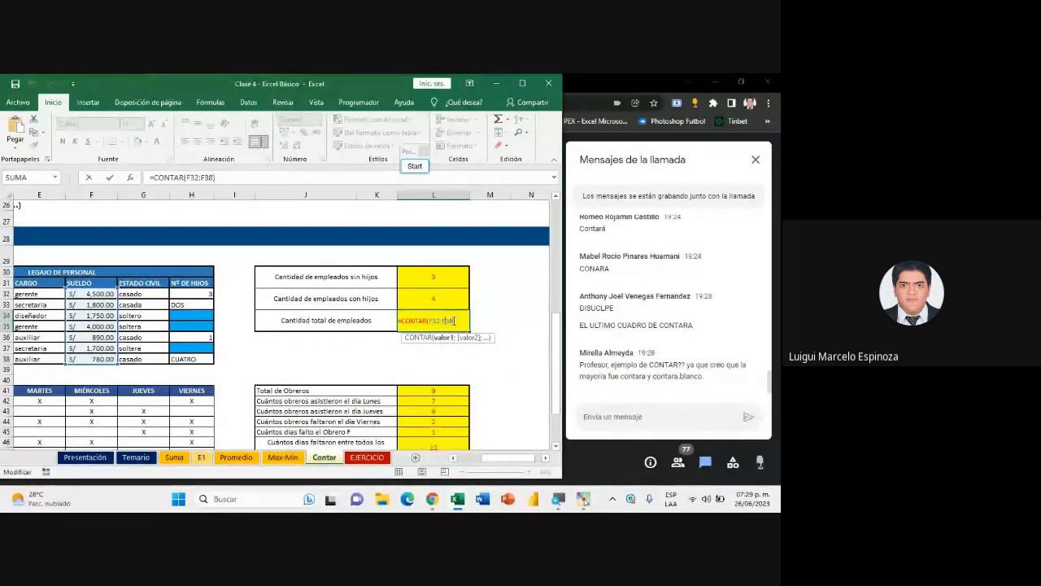
pyautogui.click(462, 322)
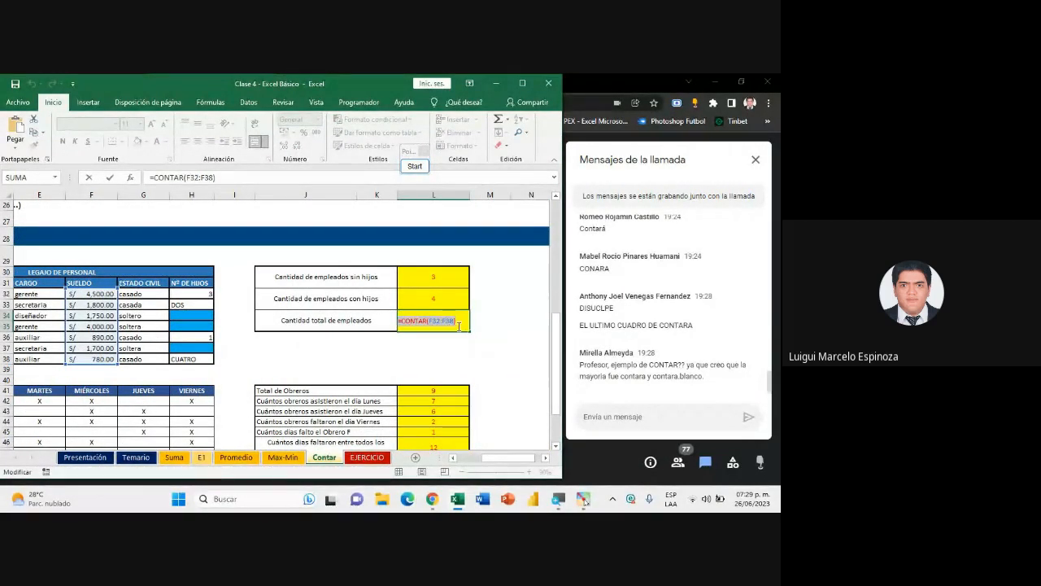
pyautogui.moveTo(431, 325); pyautogui.dragTo(397, 321)
pyautogui.click(461, 324)
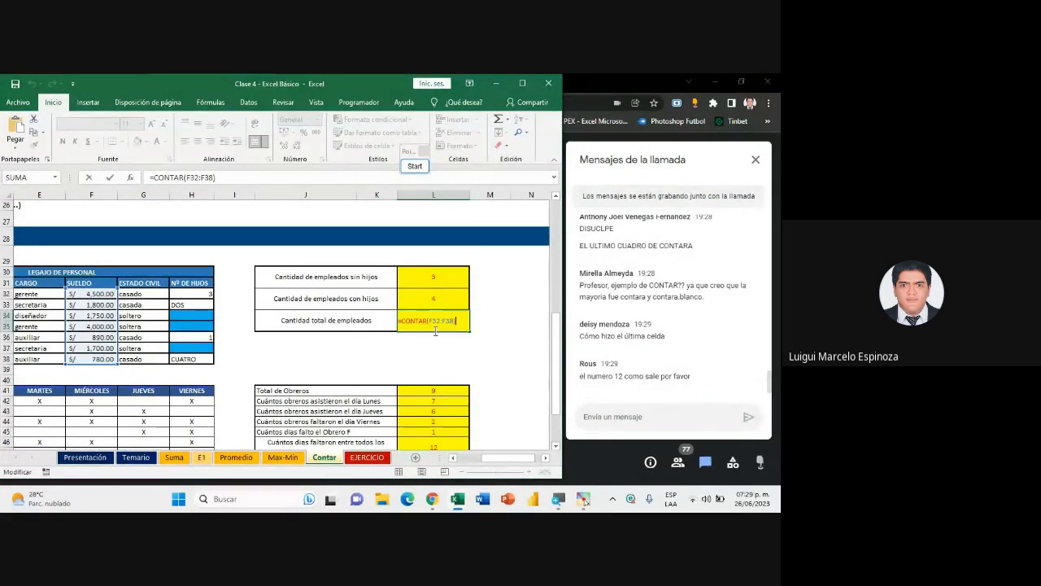
pyautogui.hotkey('ctrl', 'Return')
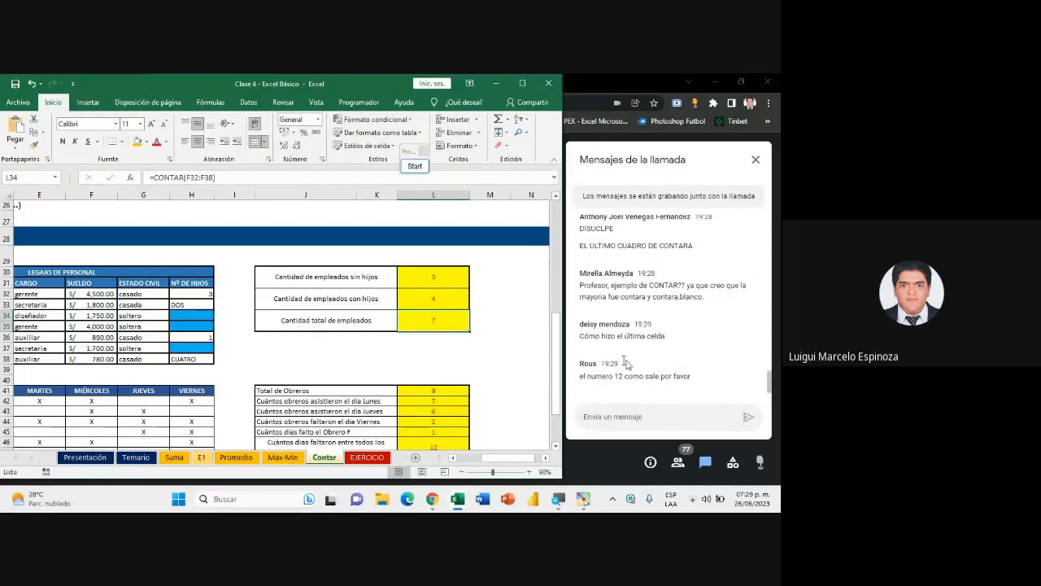
# Add a leading asterisk to the CONTARA formula in L41 to show it as text beside Total de Obreros
pyautogui.scroll(-2, 444, 377)
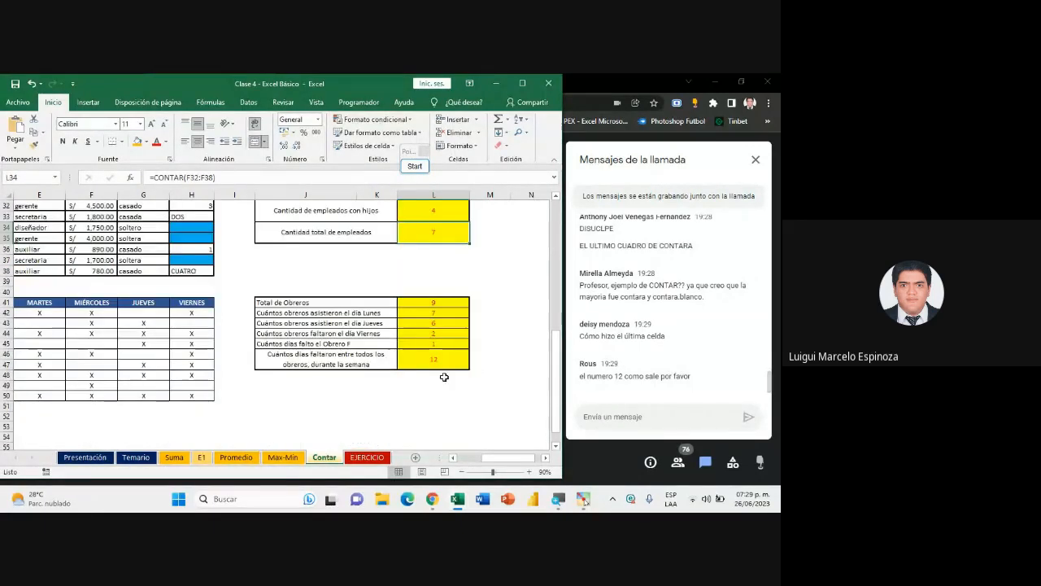
pyautogui.click(437, 305)
pyautogui.doubleClick(437, 304)
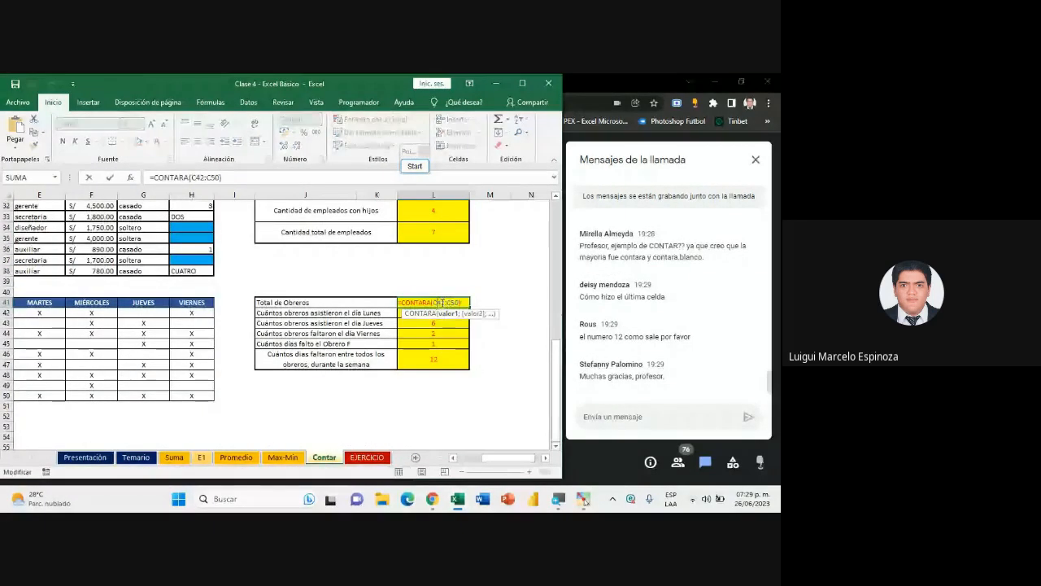
pyautogui.press('super+plus')
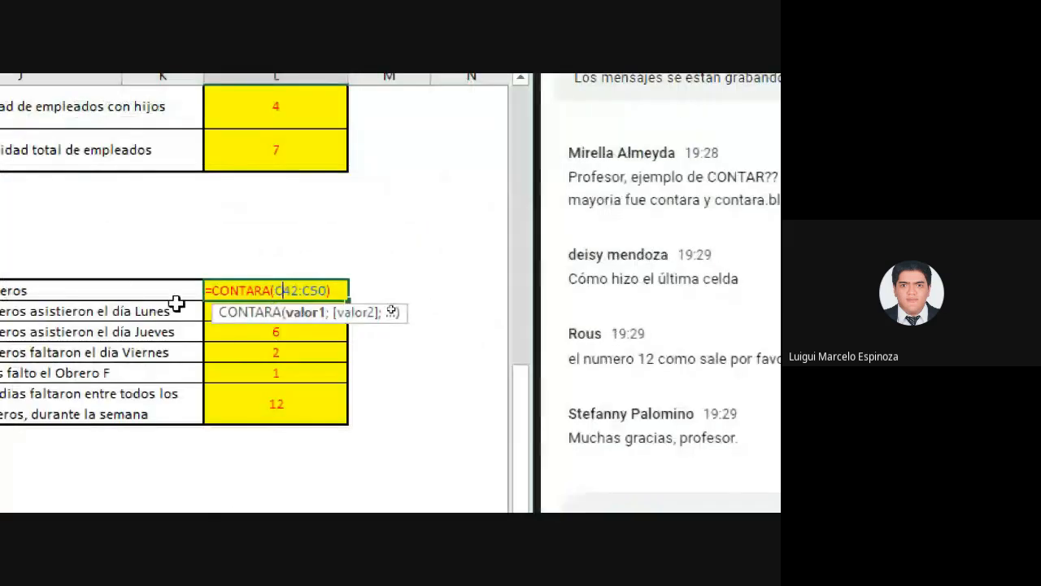
pyautogui.click(209, 290)
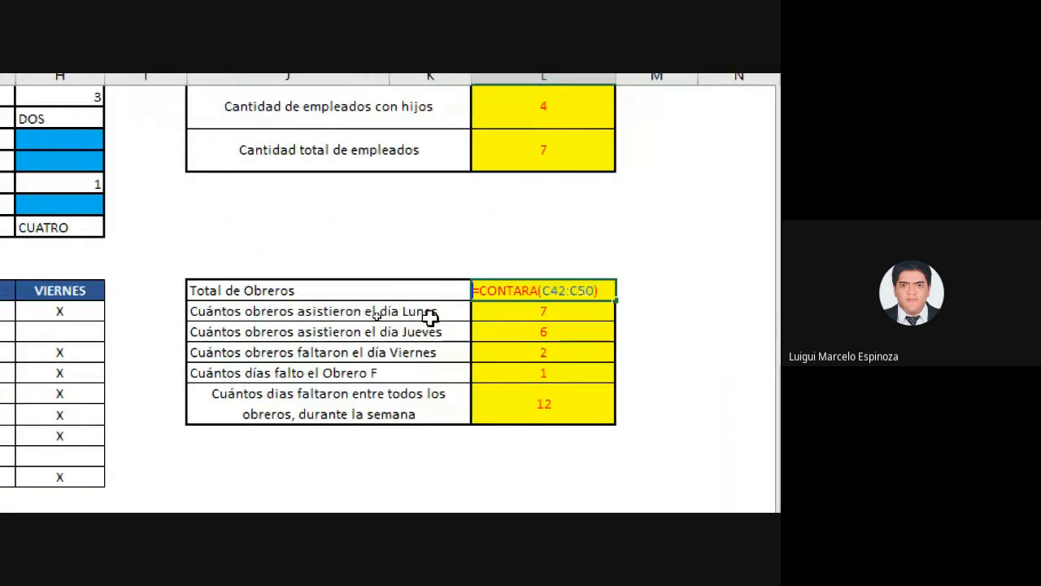
pyautogui.write('*')
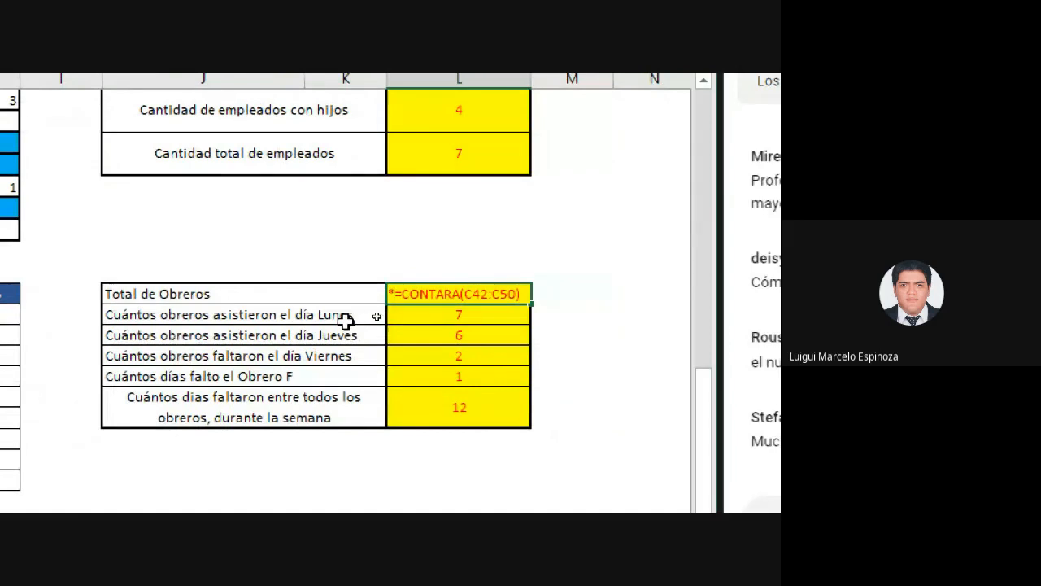
pyautogui.press('Return')
pyautogui.click(474, 300)
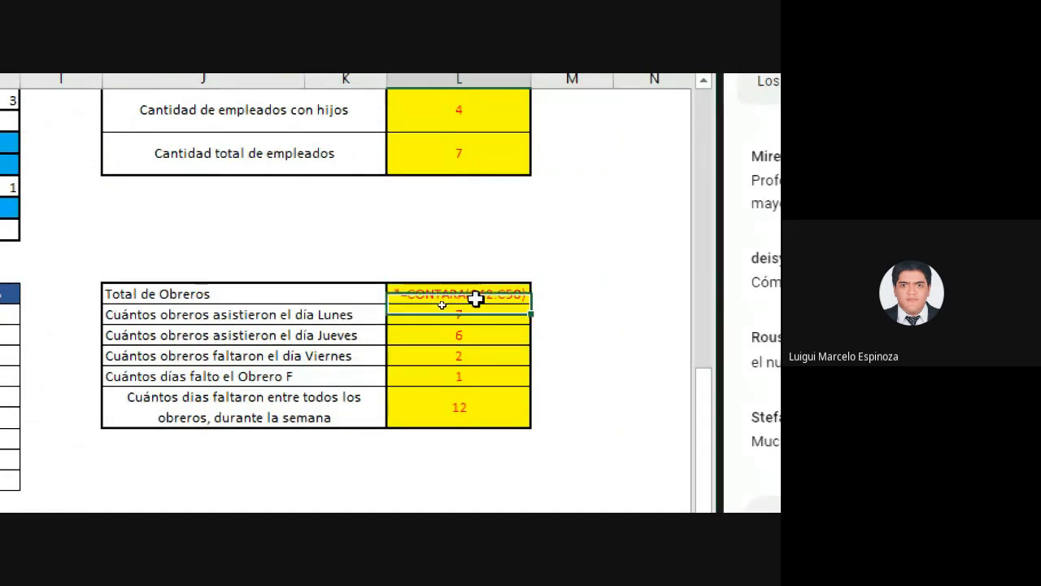
pyautogui.doubleClick(404, 294)
pyautogui.press('BackSpace')
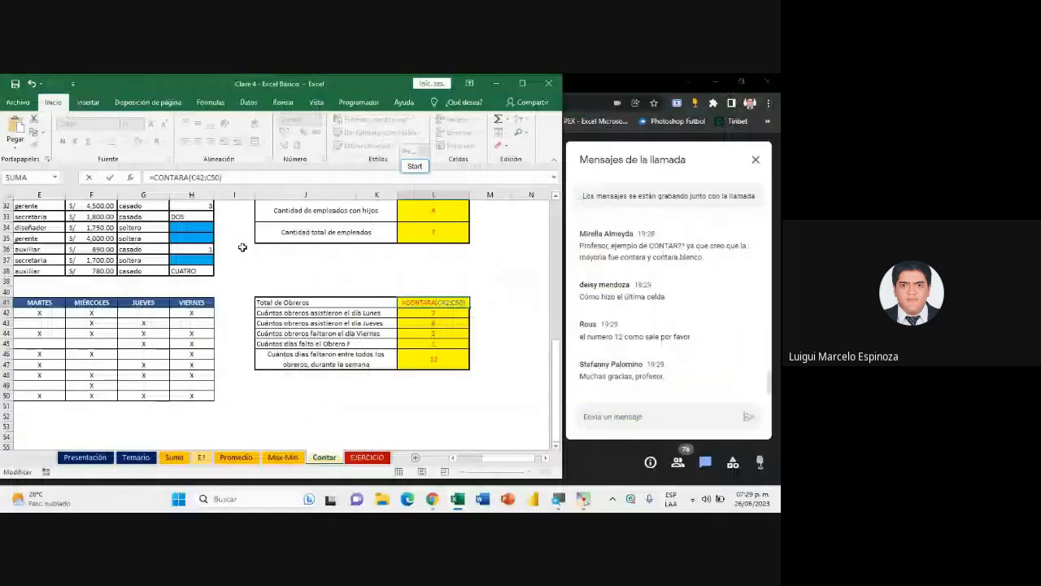
pyautogui.click(341, 343)
pyautogui.click(367, 458)
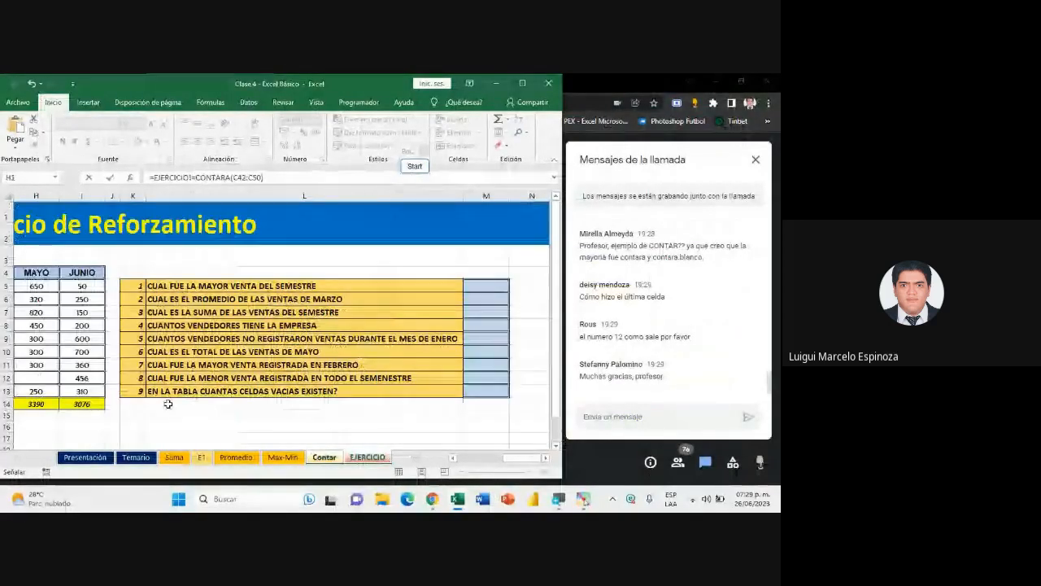
pyautogui.click(332, 458)
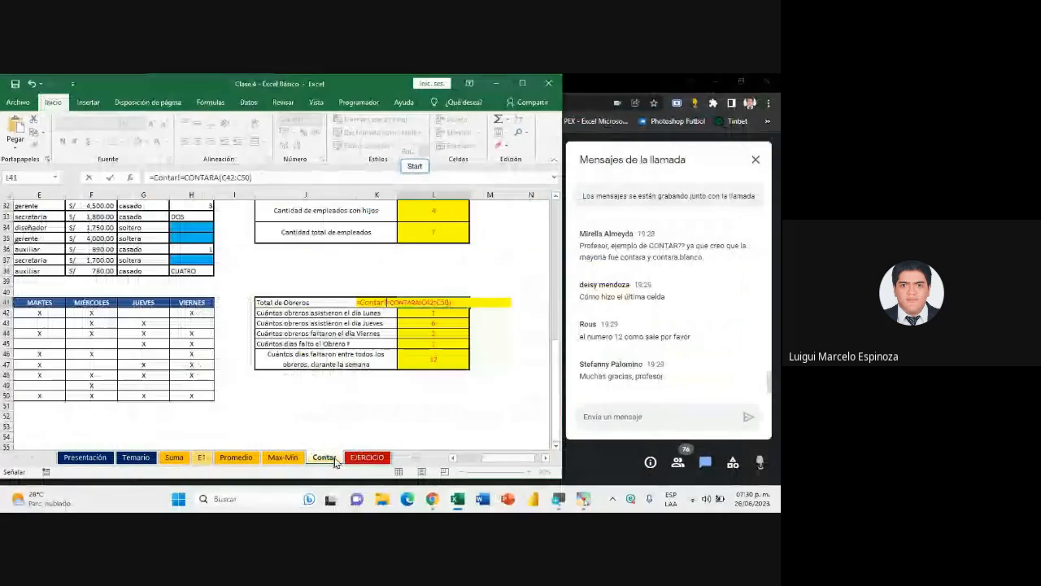
pyautogui.press('Escape')
# Review the CONTAR.BLANCO formula in L46 against the attendance range D42:H50 for the week's total absences
pyautogui.doubleClick(446, 363)
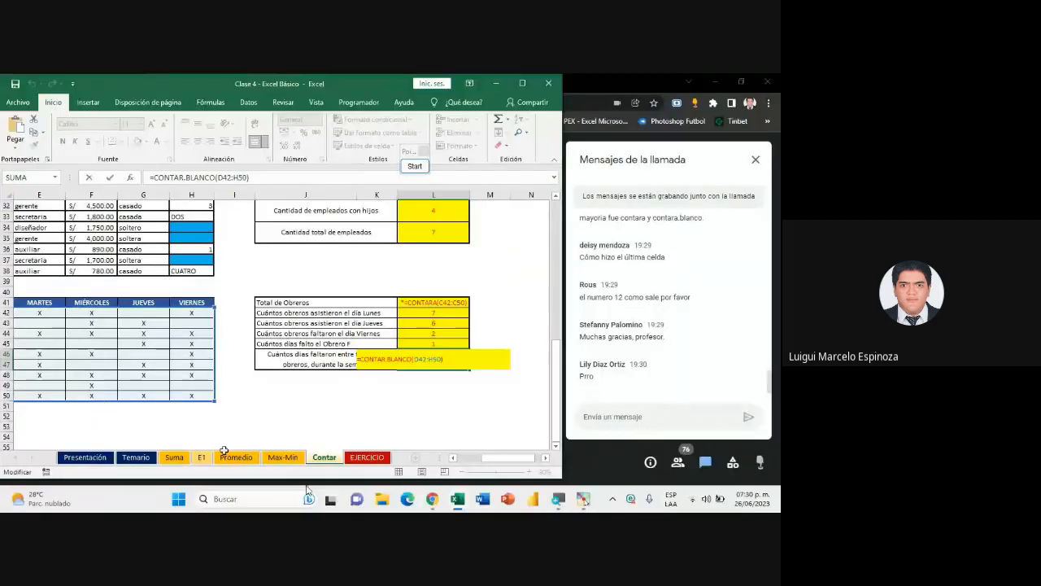
pyautogui.hscroll(-2, 85, 320)
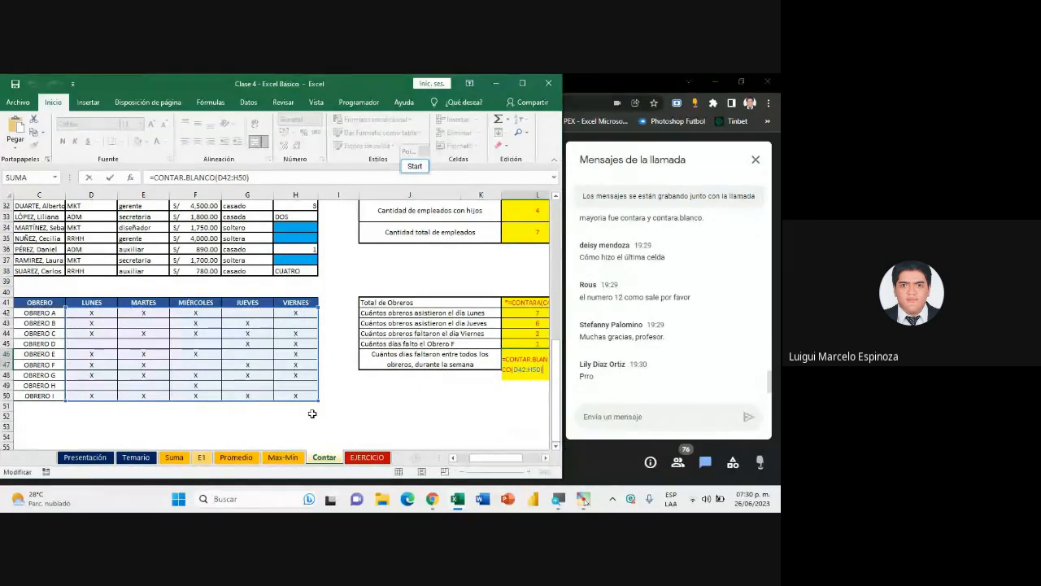
pyautogui.click(549, 460)
pyautogui.click(549, 461)
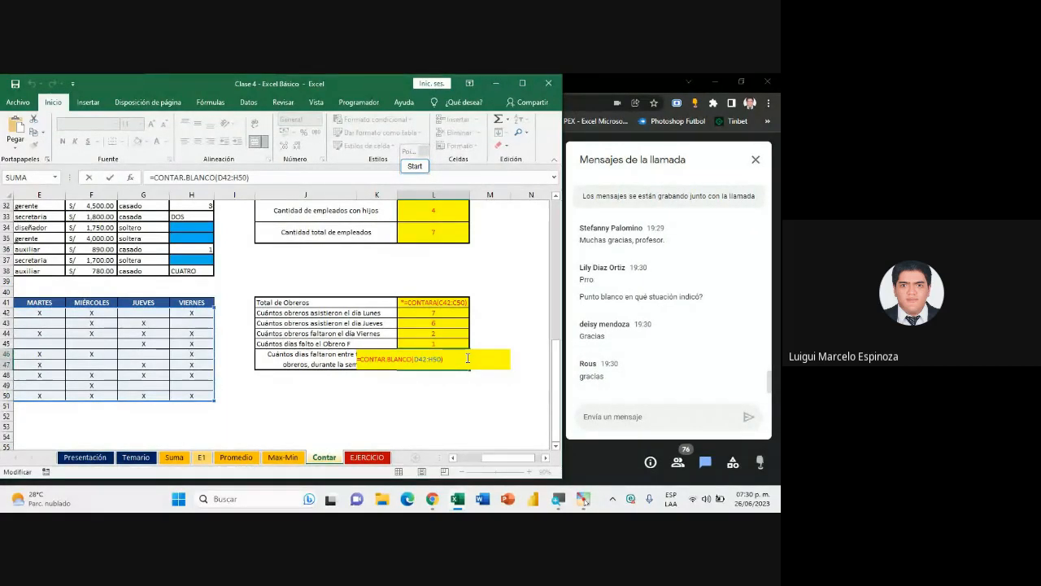
pyautogui.press('Return')
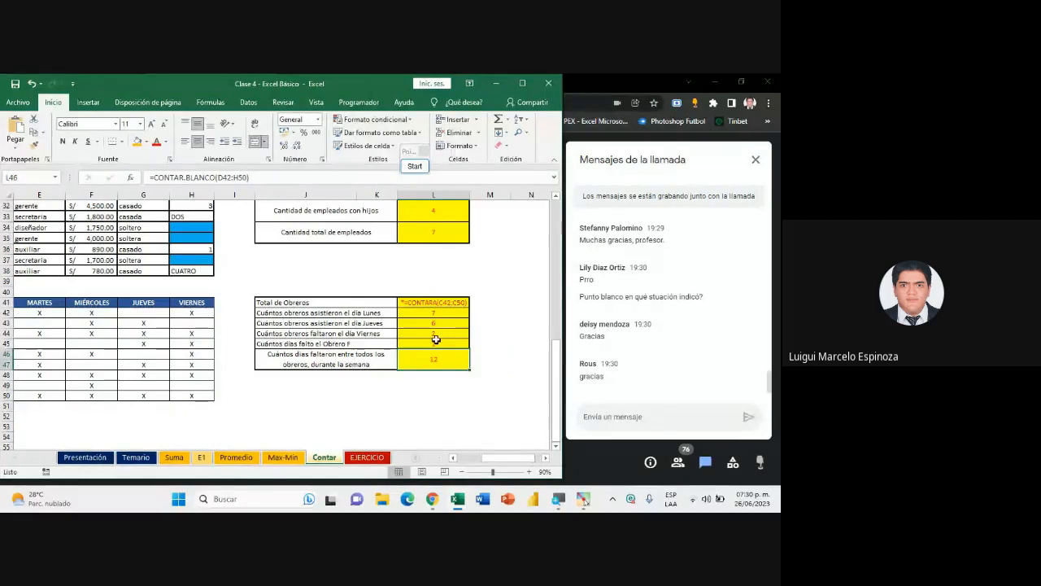
# Remove the leading asterisk in L41 so the Total de Obreros cell calculates =CONTARA(C42:C50)
pyautogui.click(415, 303)
pyautogui.doubleClick(417, 303)
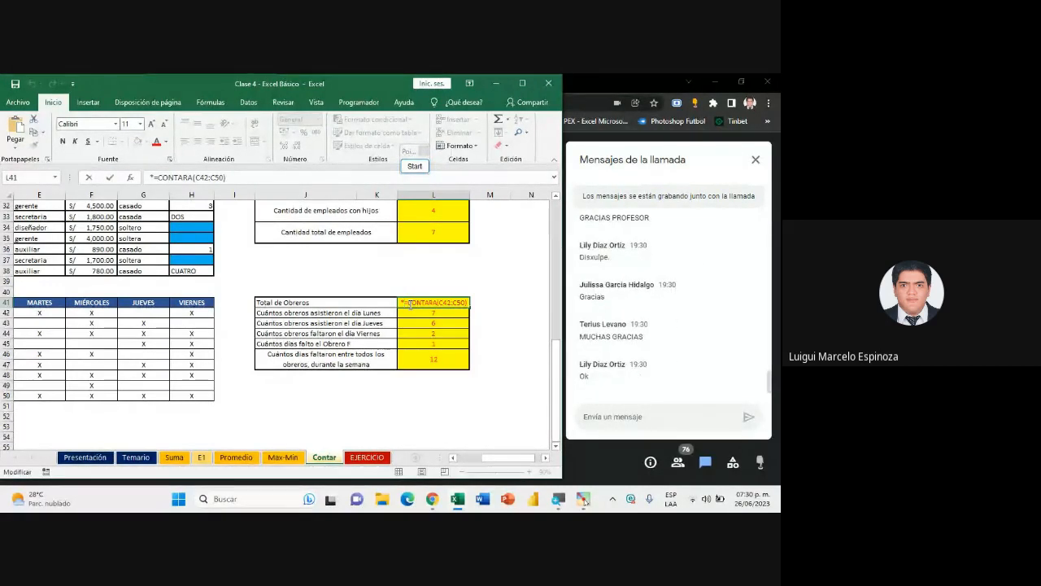
pyautogui.press('Return')
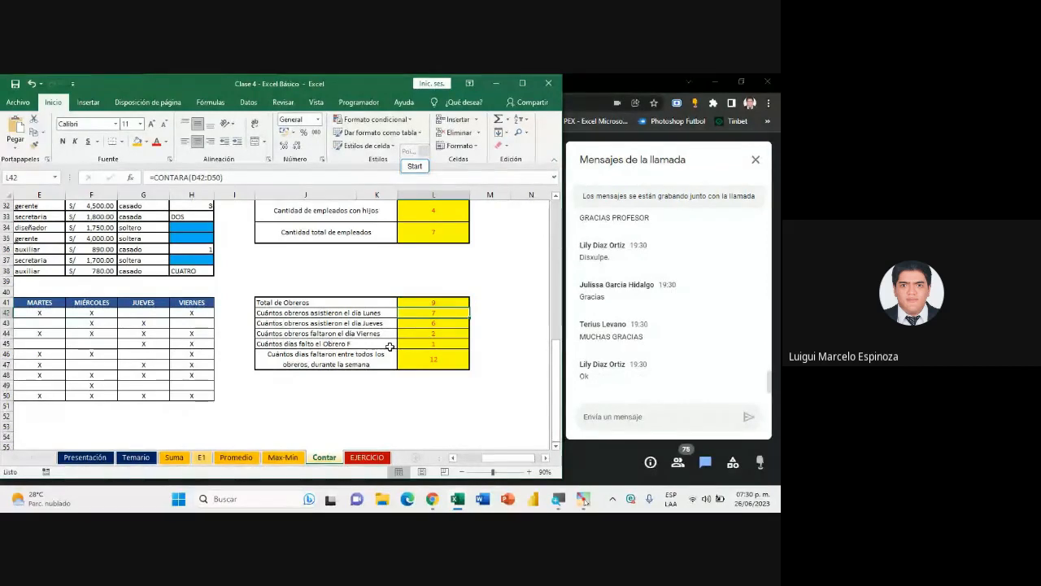